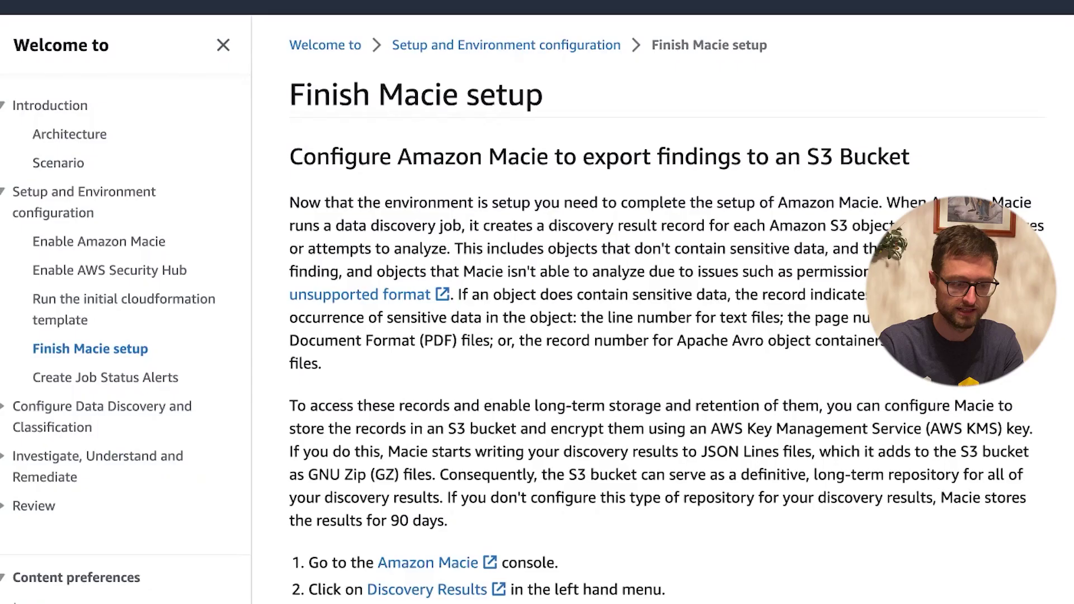
Step: Open the Discovery results settings in Amazon Macie, dismissing the announcement banner, and start configuring the S3 repository for discovery results
{"action": "left_click", "coordinate": [250, 457]}
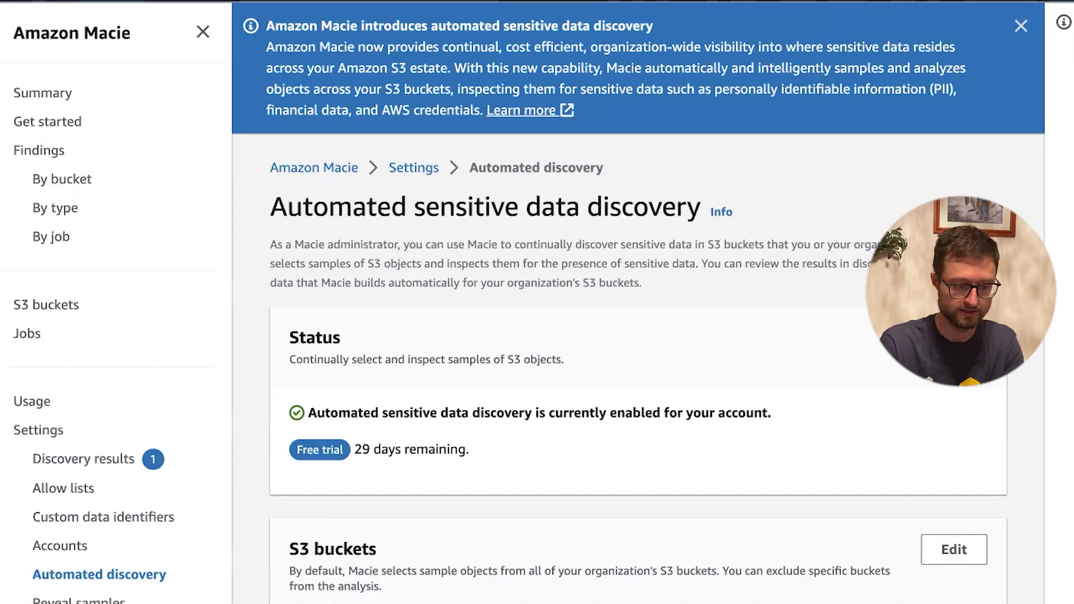
{"action": "left_click", "coordinate": [1020, 26]}
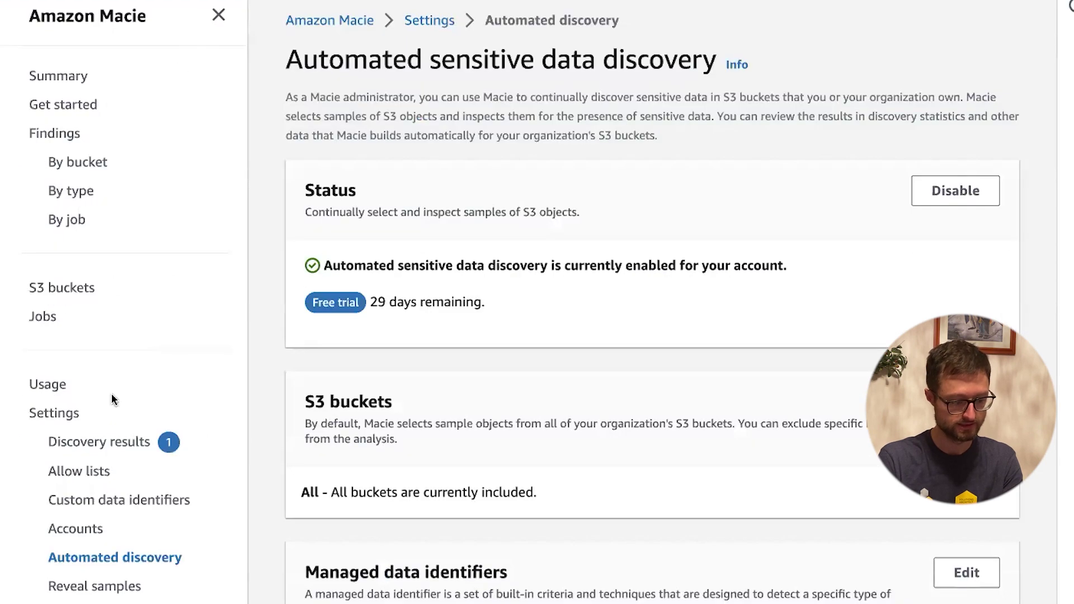
{"action": "left_click", "coordinate": [114, 444]}
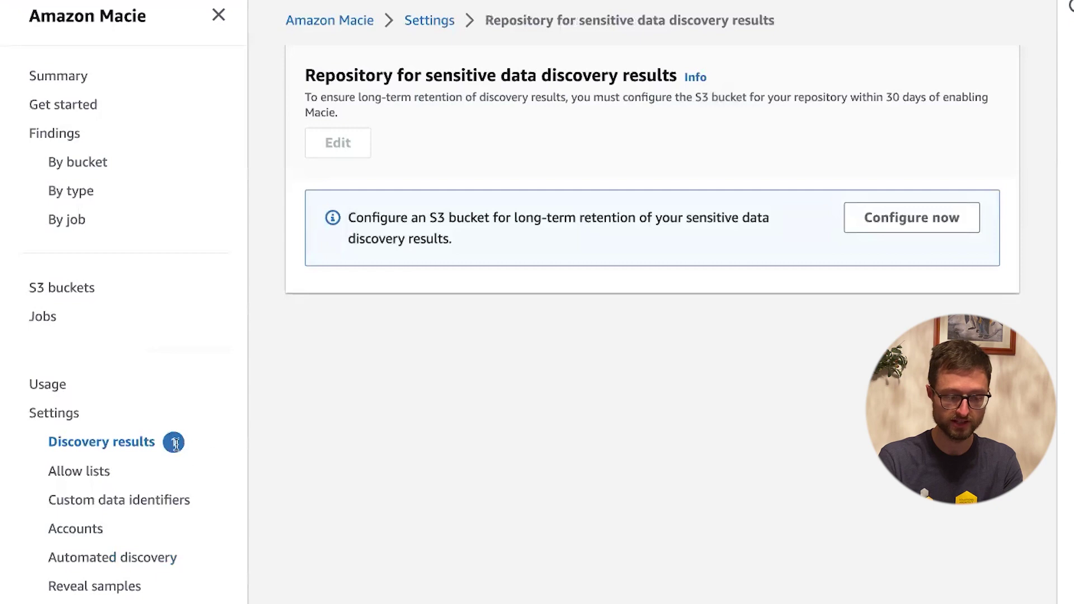
{"action": "left_click", "coordinate": [903, 217]}
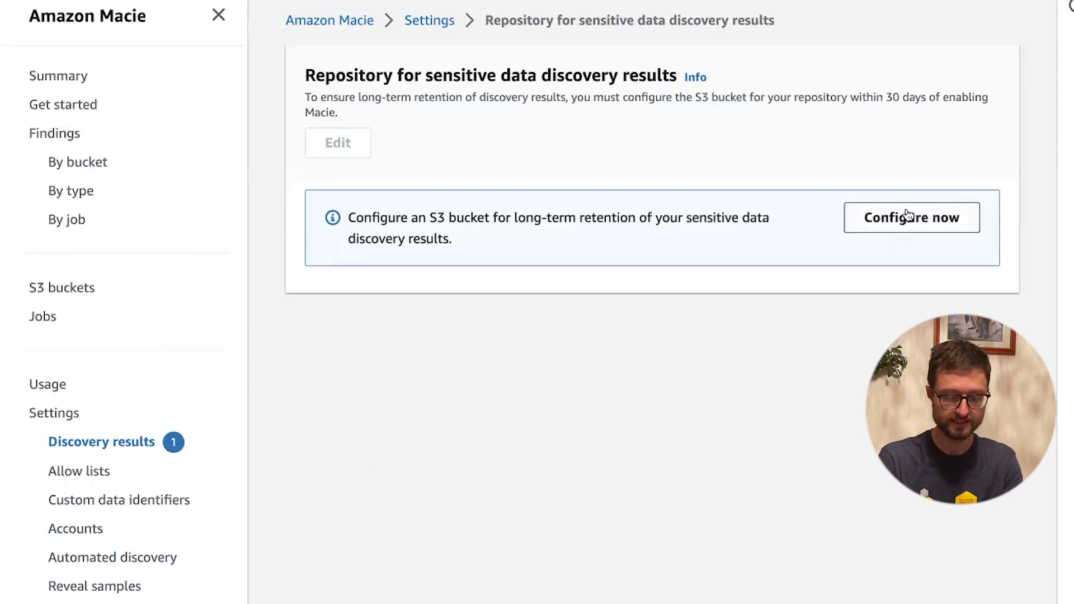
Step: Check the workshop's Finish Macie setup instructions, choose Existing bucket for the Macie results repository, and open the bucket list
{"action": "key", "text": "alt+Tab"}
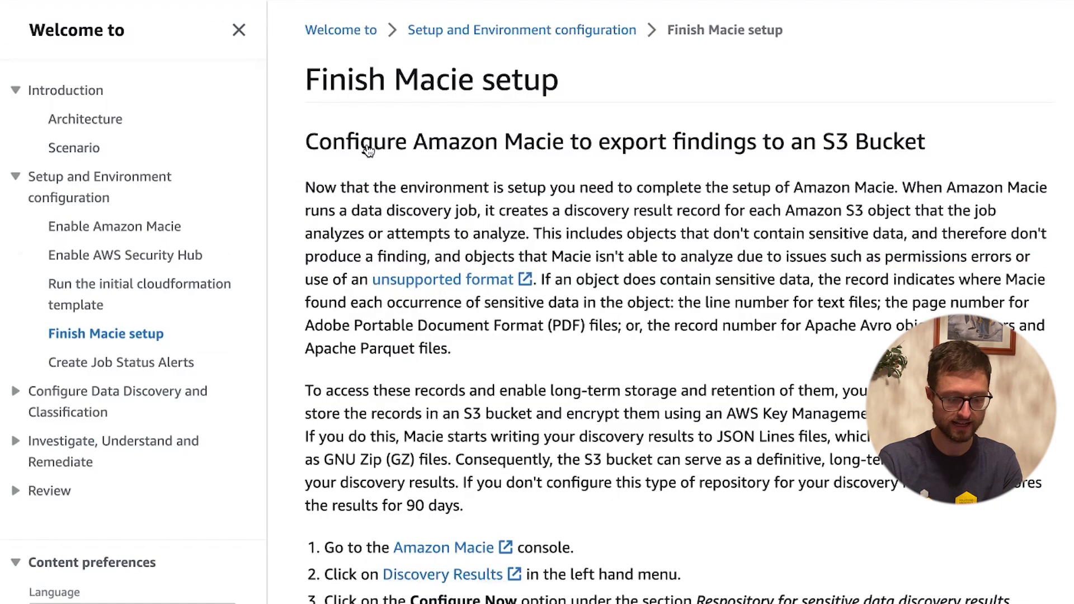
{"action": "scroll", "coordinate": [484, 283], "scroll_direction": "down", "scroll_amount": 8}
{"action": "key", "text": "alt+Tab"}
{"action": "left_click", "coordinate": [496, 245]}
{"action": "left_click", "coordinate": [498, 314]}
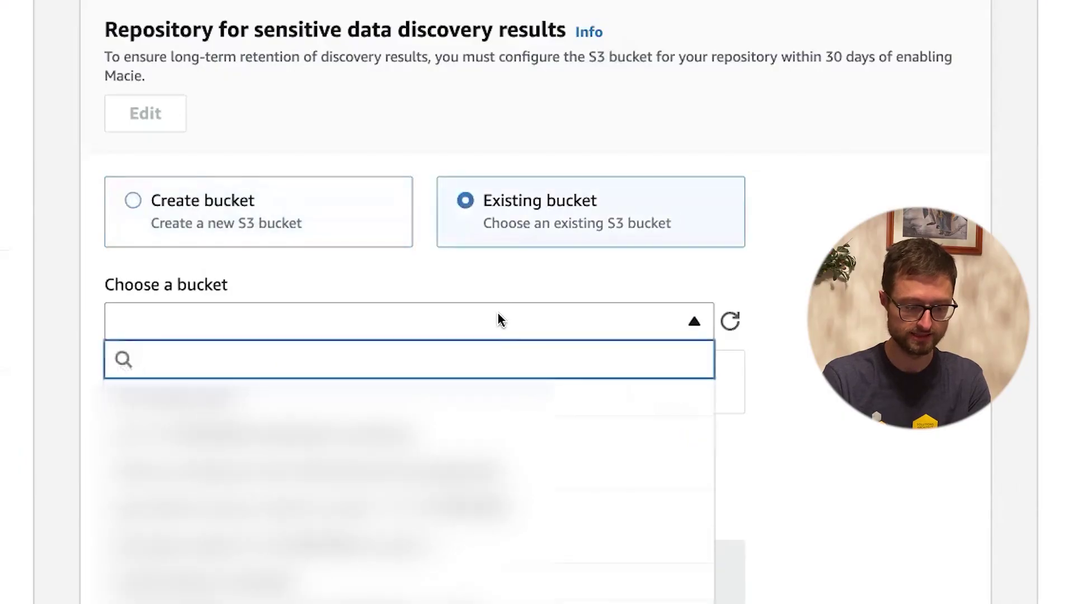
Step: Switch to CloudFormation and review the MacieWorkshop-Env-Setup stack's resources and events to find why its creation failed
{"action": "key", "text": "alt+Tab"}
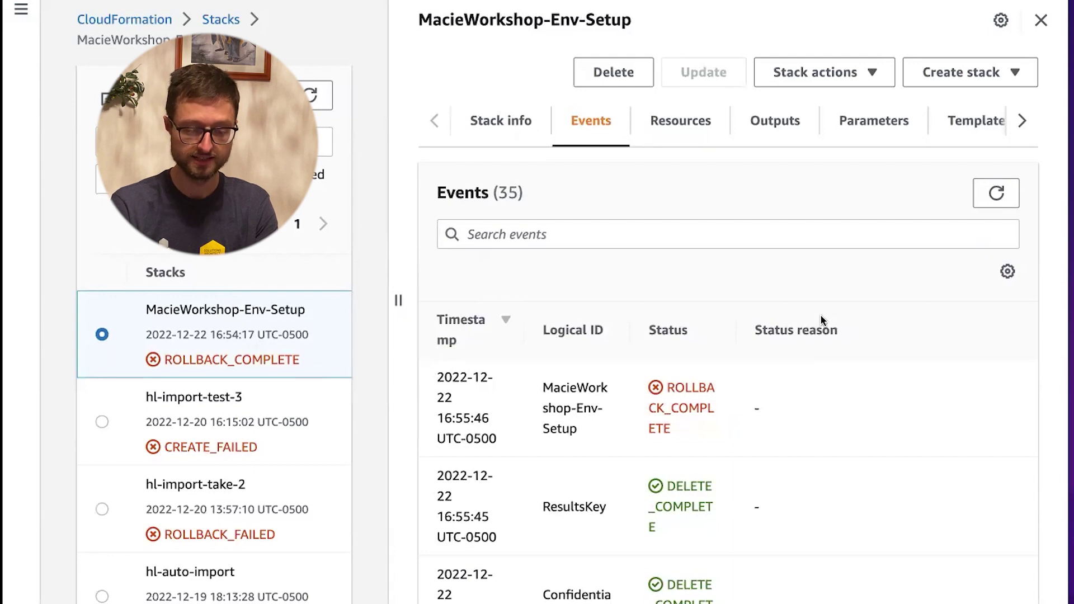
{"action": "left_click", "coordinate": [680, 120]}
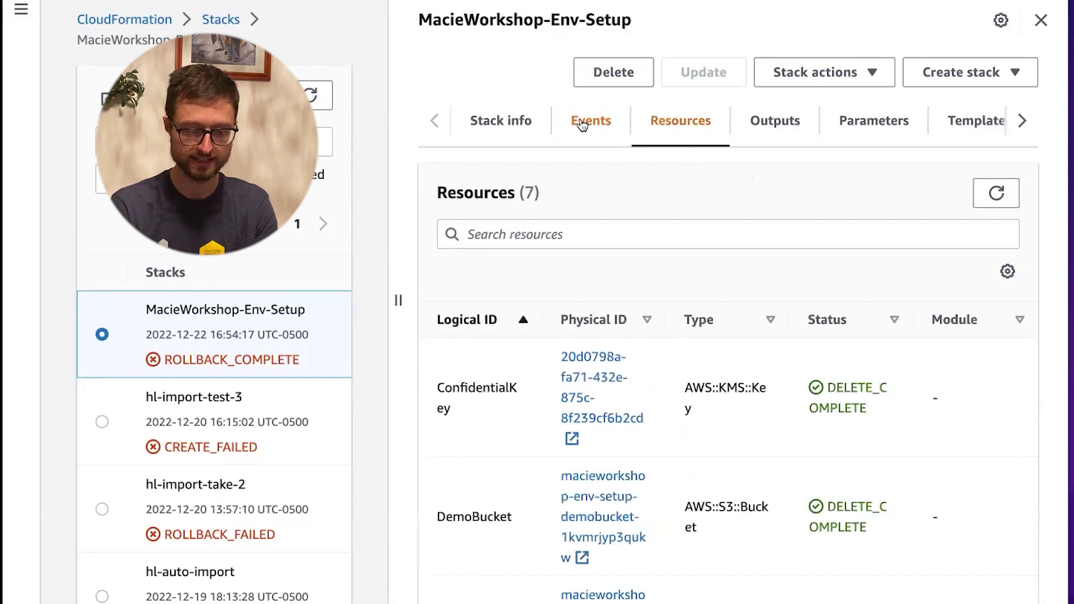
{"action": "left_click", "coordinate": [591, 120]}
{"action": "scroll", "coordinate": [721, 403], "scroll_direction": "down", "scroll_amount": 6}
{"action": "scroll", "coordinate": [721, 404], "scroll_direction": "down", "scroll_amount": 10}
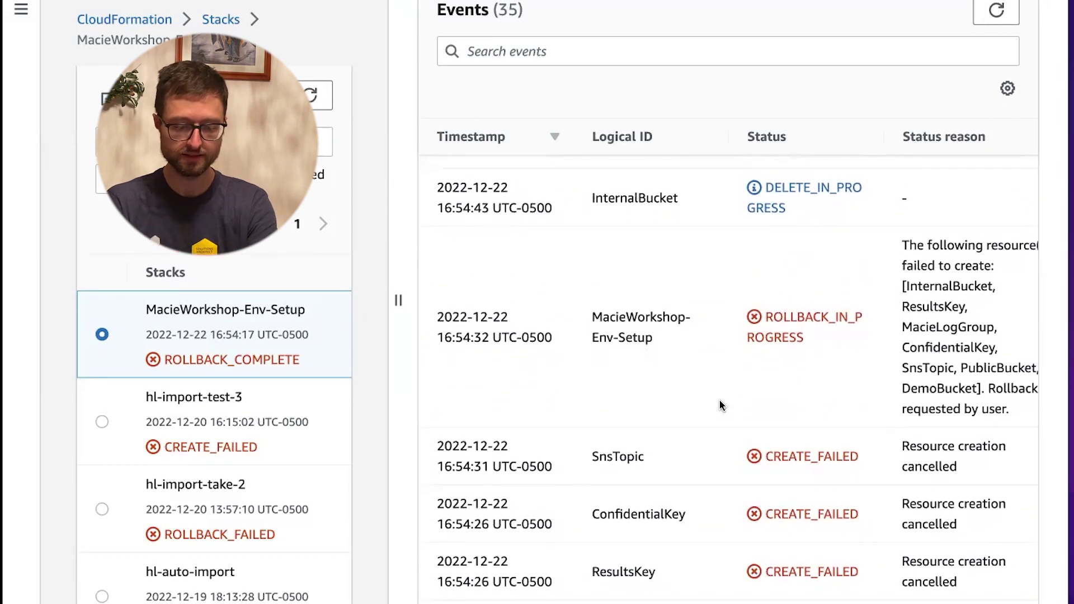
{"action": "scroll", "coordinate": [721, 404], "scroll_direction": "down", "scroll_amount": 5}
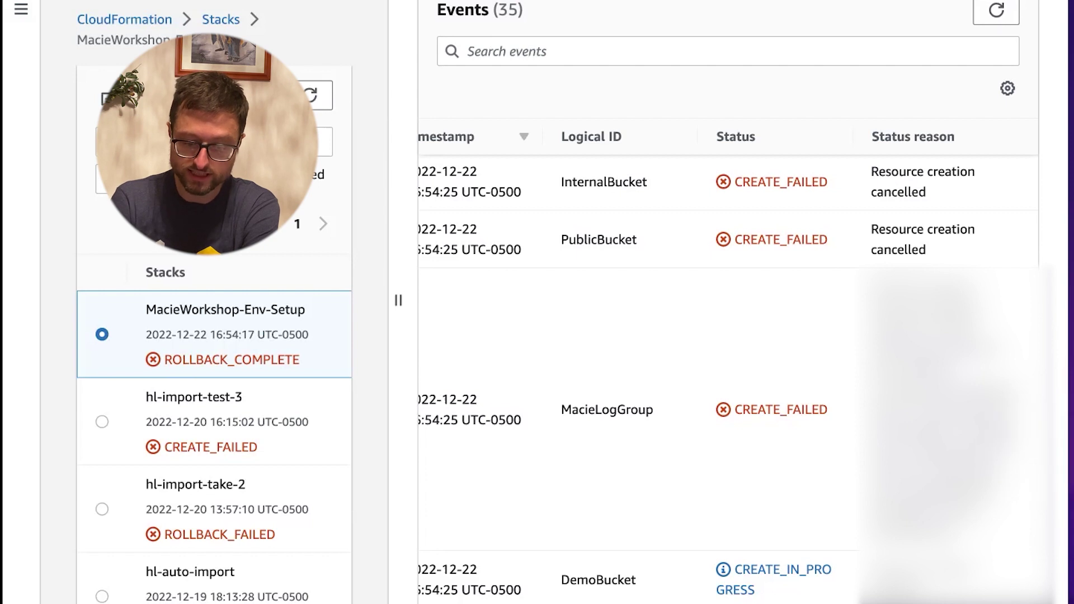
Step: Read and copy the status reason of the MacieLogGroup creation failure in the stack's events
{"action": "scroll", "coordinate": [951, 392], "scroll_direction": "down", "scroll_amount": 2}
{"action": "left_click_drag", "start_coordinate": [979, 448], "coordinate": [739, 401]}
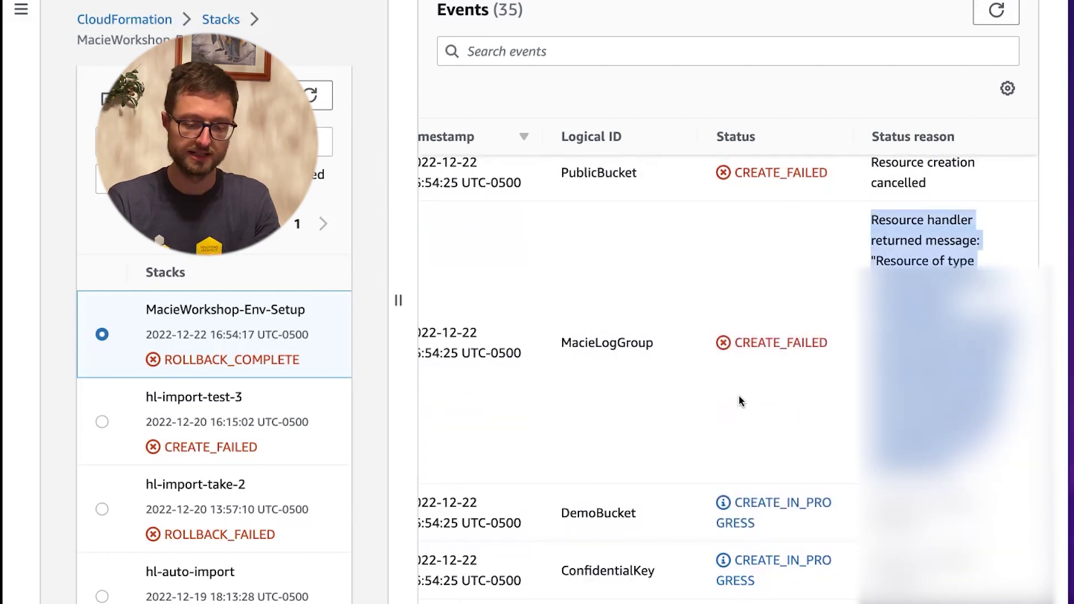
{"action": "key", "text": "ctrl+c"}
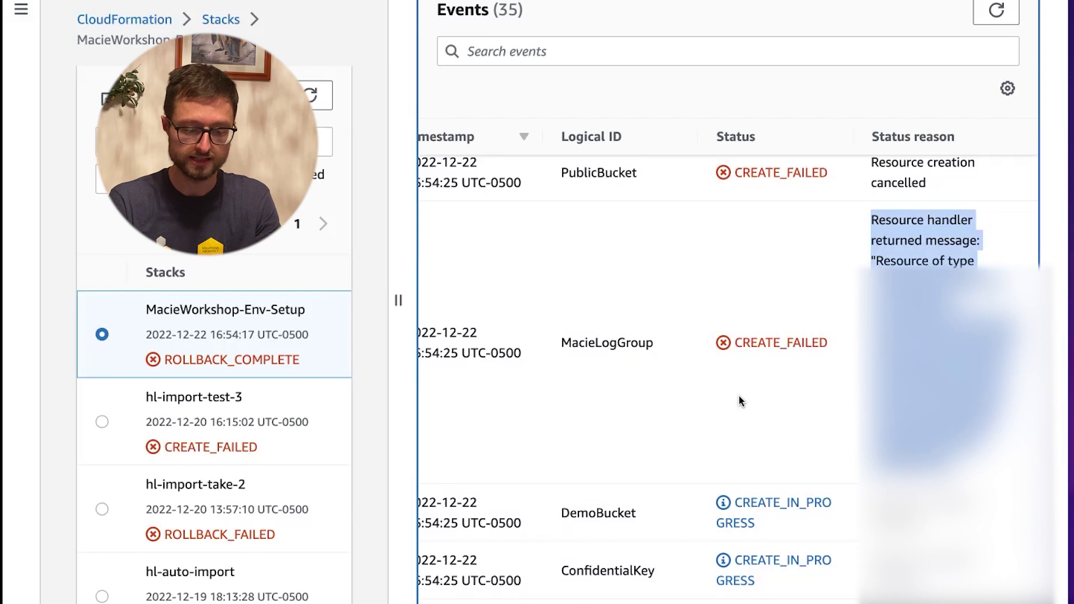
{"action": "left_click", "coordinate": [739, 397]}
{"action": "scroll", "coordinate": [738, 397], "scroll_direction": "up", "scroll_amount": 3}
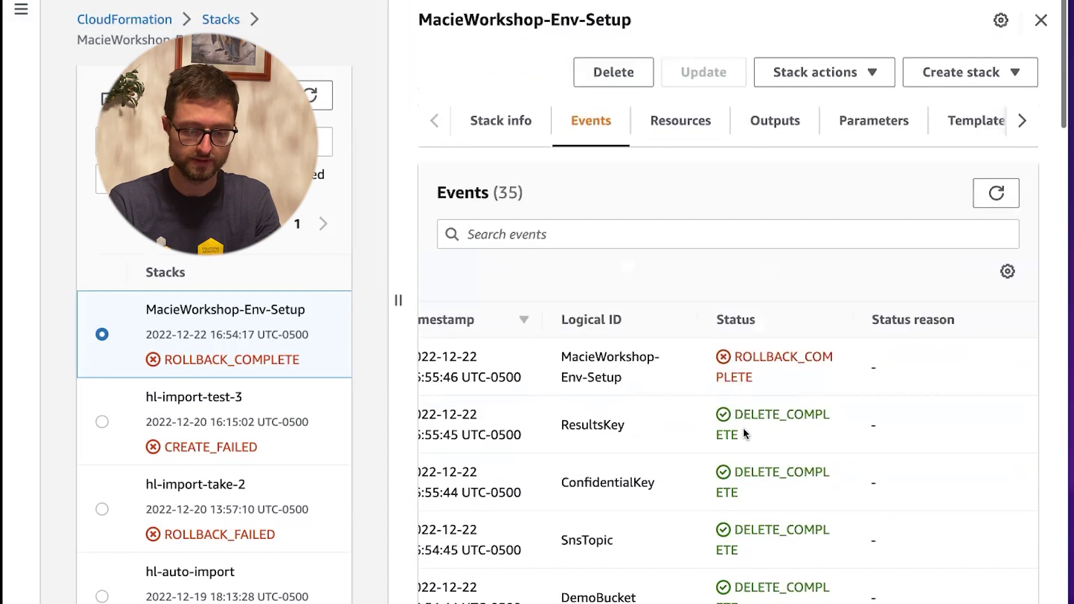
Step: Open the MacieWorkshop-Env-Setup stack's template and copy its entire text
{"action": "left_click", "coordinate": [956, 130]}
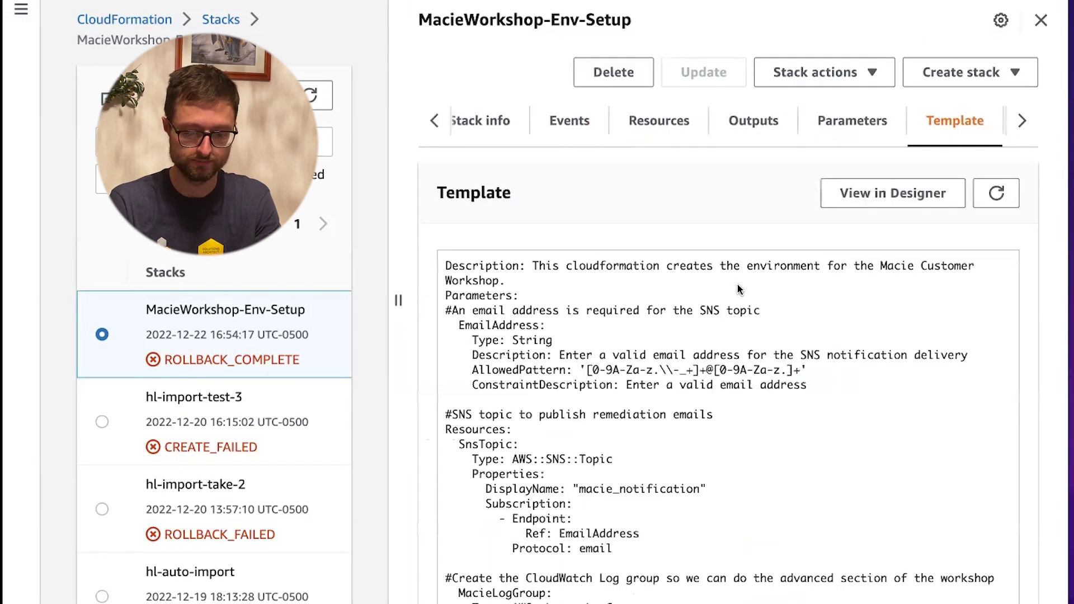
{"action": "left_click_drag", "start_coordinate": [449, 264], "coordinate": [773, 556]}
{"action": "scroll", "coordinate": [513, 373], "scroll_direction": "down", "scroll_amount": 10}
{"action": "scroll", "coordinate": [513, 373], "scroll_direction": "down", "scroll_amount": 15}
{"action": "scroll", "coordinate": [512, 375], "scroll_direction": "down", "scroll_amount": 1}
{"action": "scroll", "coordinate": [772, 556], "scroll_direction": "up", "scroll_amount": 20}
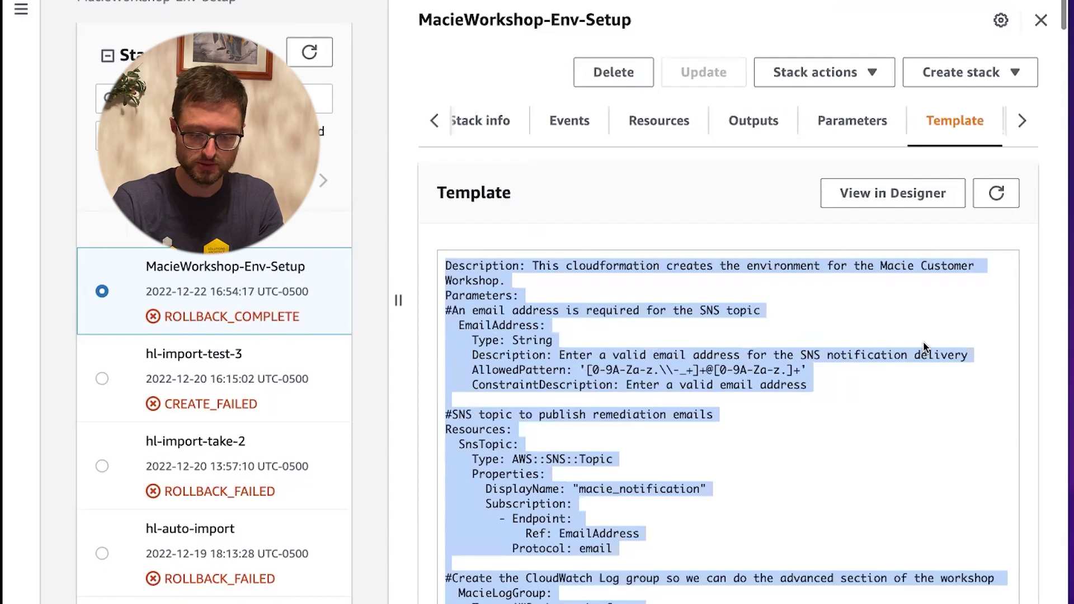
{"action": "left_click", "coordinate": [692, 525]}
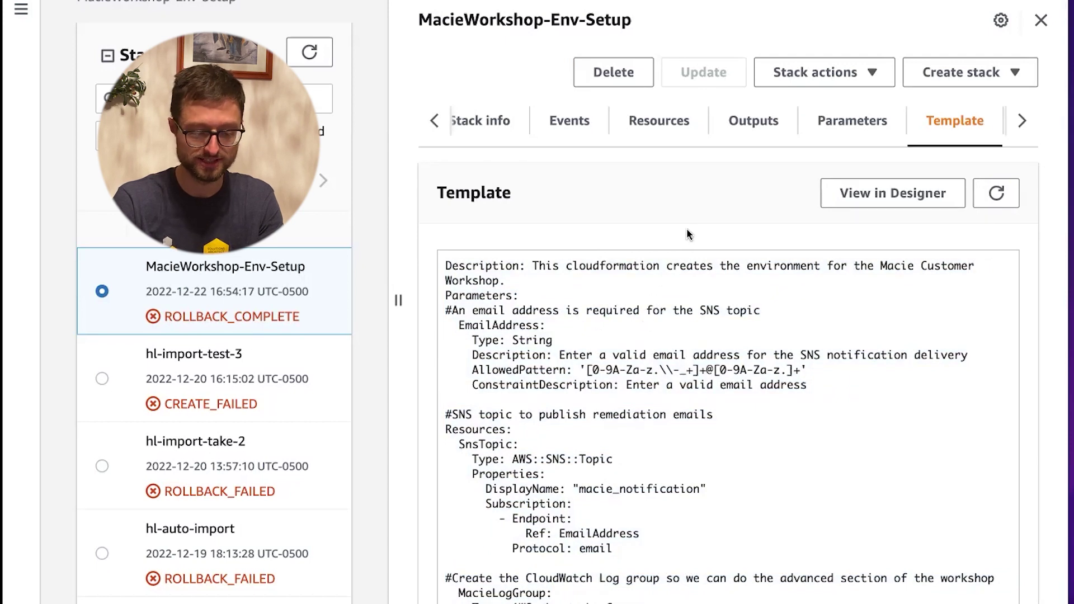
Step: Delete the MacieWorkshop-Env-Setup stack and start a new stack with new resources, choosing to create its template in Designer
{"action": "left_click", "coordinate": [961, 72]}
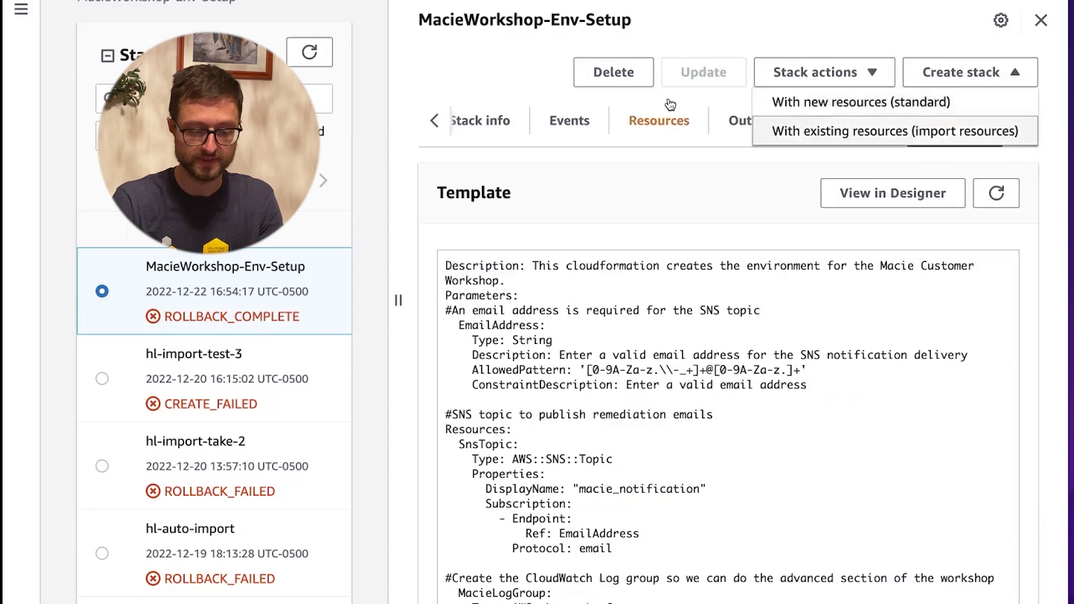
{"action": "left_click", "coordinate": [675, 43]}
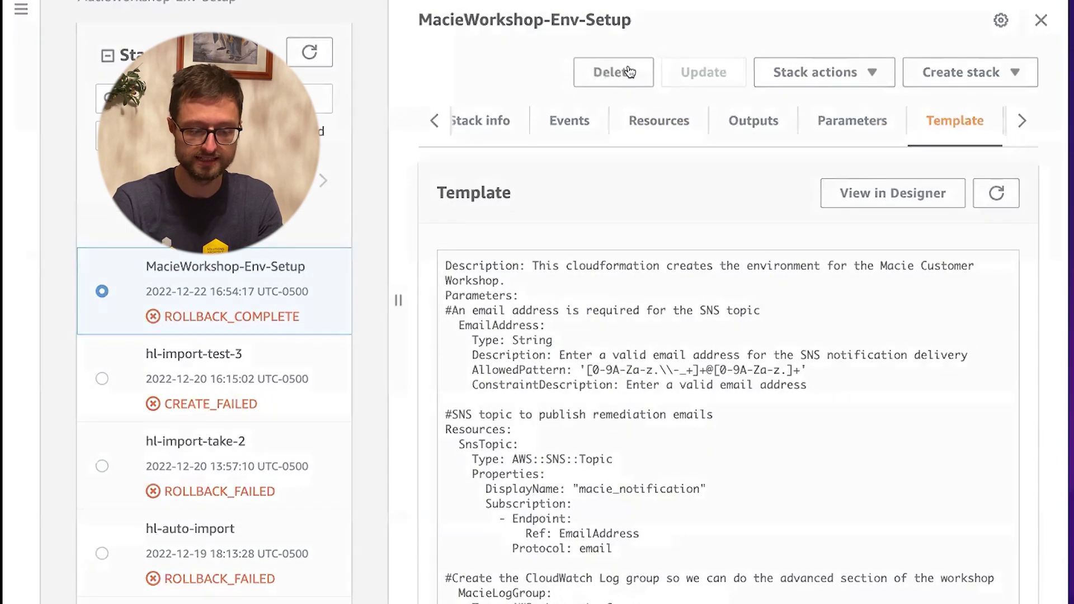
{"action": "left_click", "coordinate": [974, 83]}
{"action": "left_click", "coordinate": [963, 102]}
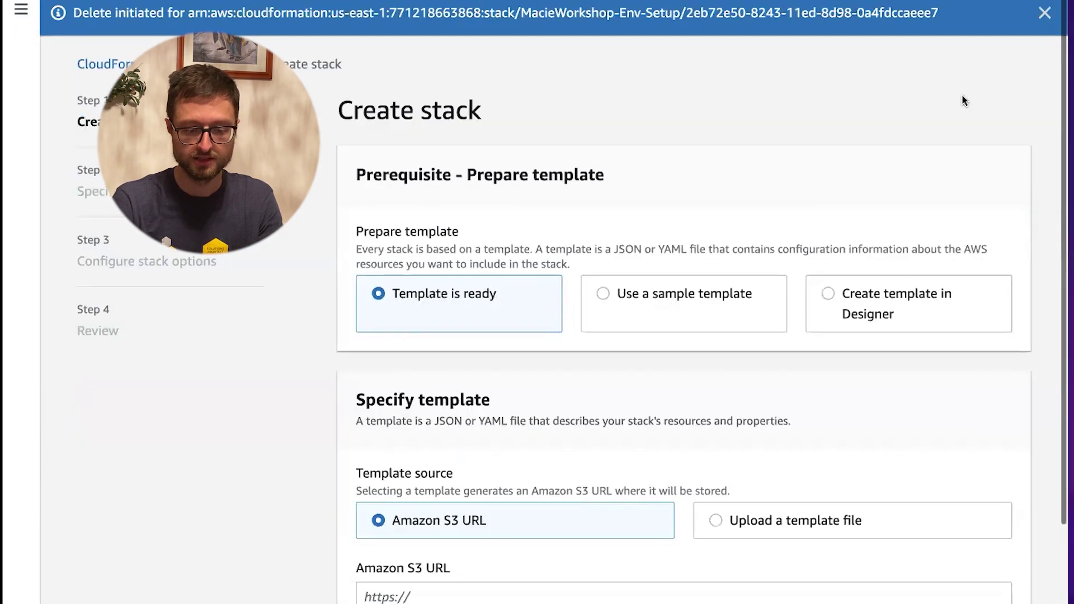
{"action": "left_click", "coordinate": [847, 321]}
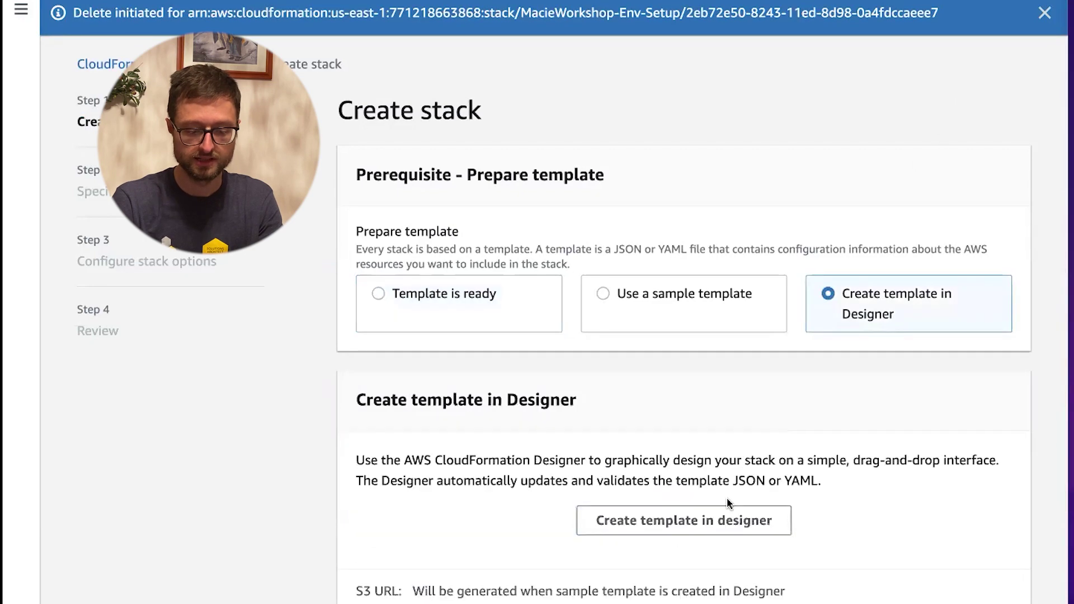
{"action": "left_click", "coordinate": [733, 528]}
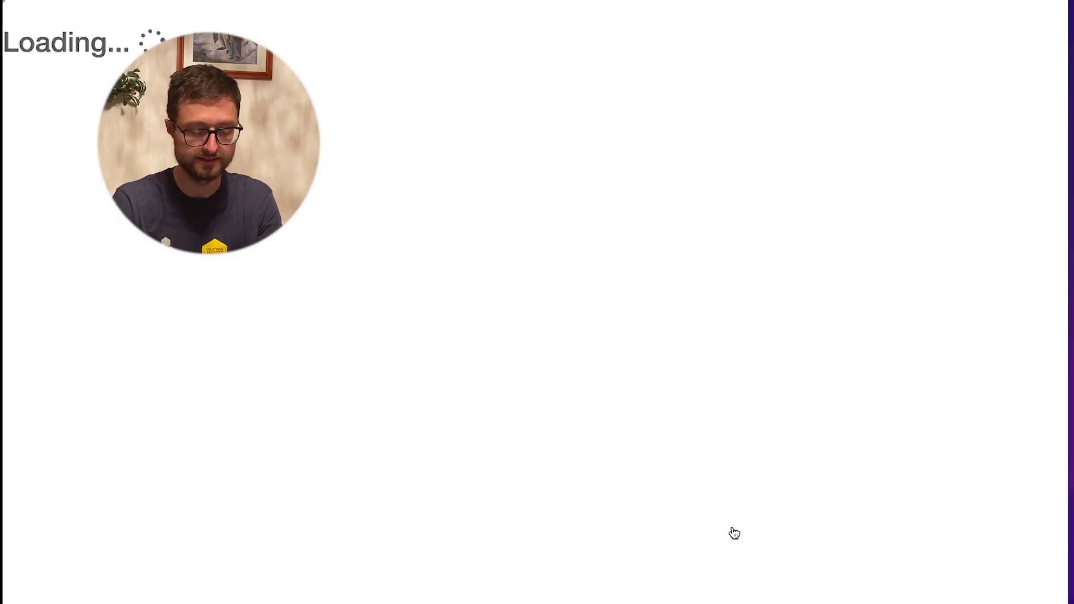
Step: Set the new Designer template's language to YAML and replace its code with the copied workshop template
{"action": "left_click", "coordinate": [159, 580]}
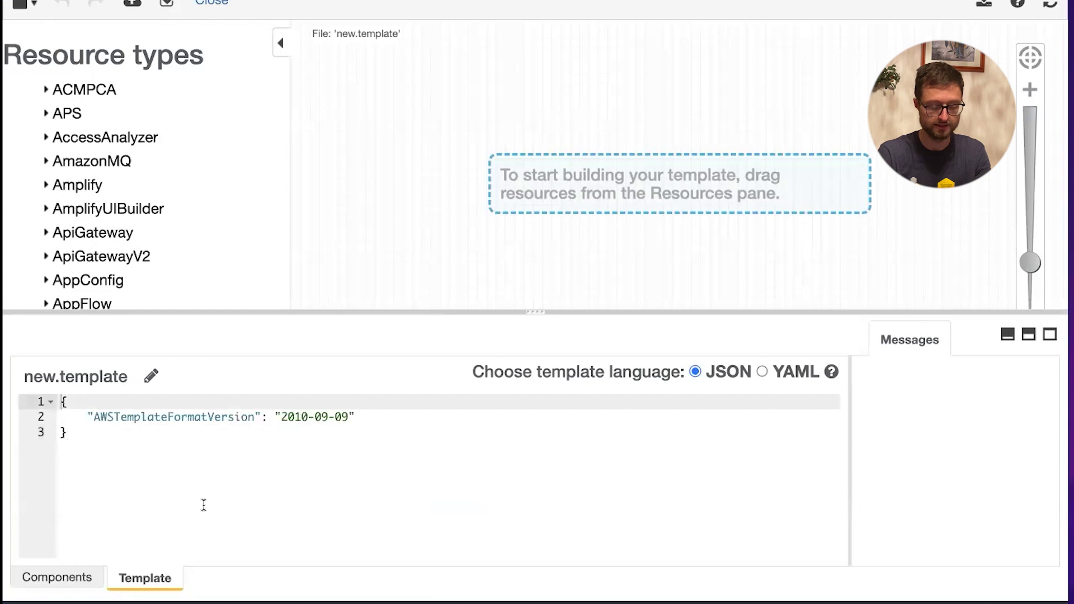
{"action": "left_click", "coordinate": [799, 372]}
{"action": "key", "text": "ctrl+a"}
{"action": "key", "text": "ctrl+v"}
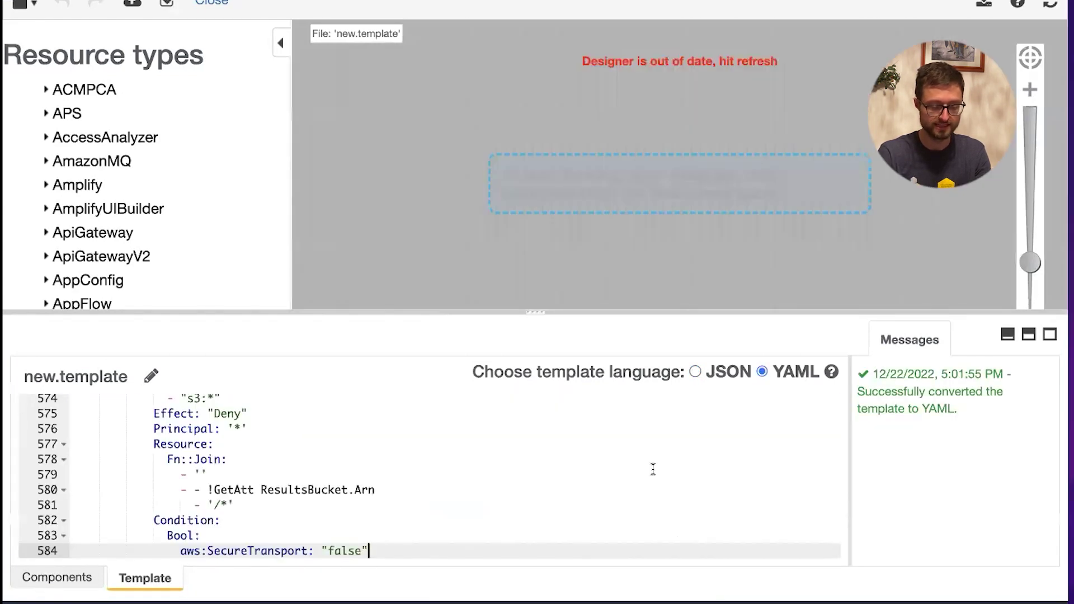
Step: Find "logs" in the template and comment out the whole MacieLogGroup resource, from its name to RetentionInDays
{"action": "key", "text": "ctrl+f"}
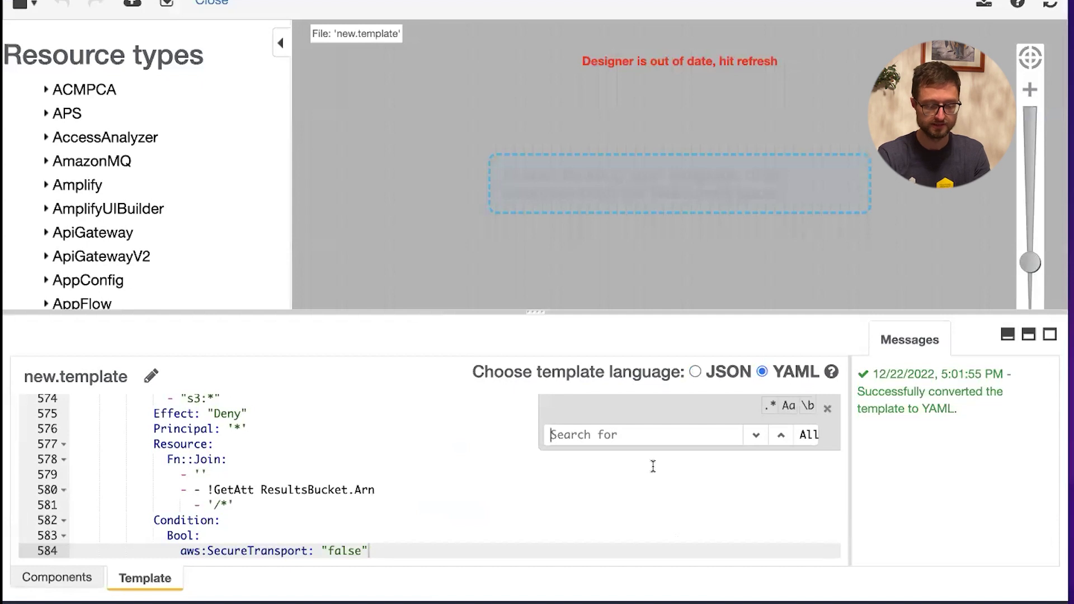
{"action": "type", "text": "logs"}
{"action": "scroll", "coordinate": [405, 436], "scroll_direction": "down", "scroll_amount": 2}
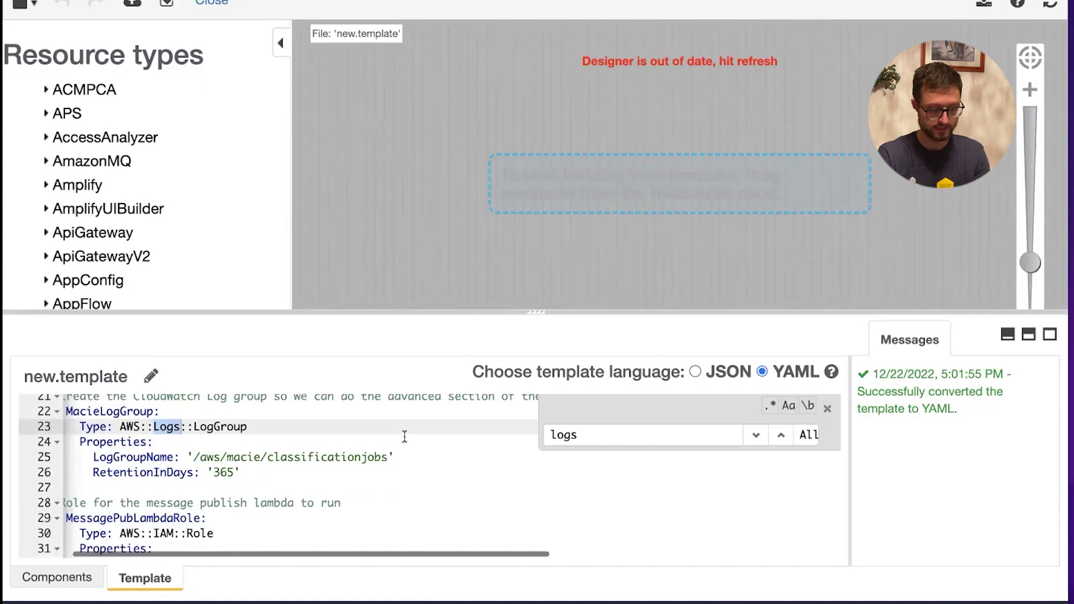
{"action": "scroll", "coordinate": [404, 436], "scroll_direction": "up", "scroll_amount": 2}
{"action": "left_click_drag", "start_coordinate": [275, 531], "coordinate": [55, 471]}
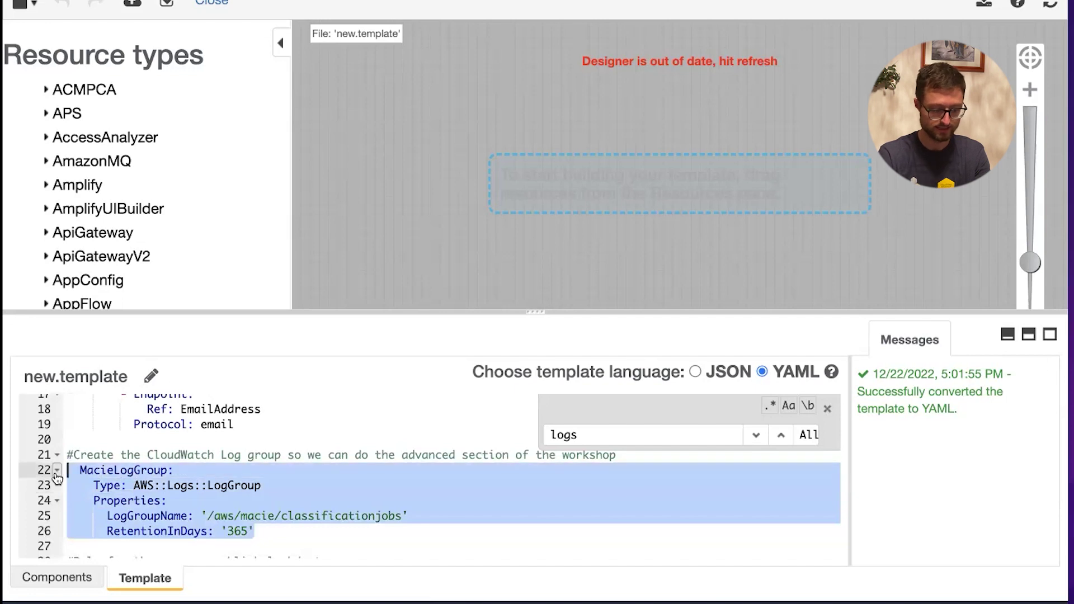
{"action": "key", "text": "ctrl+slash"}
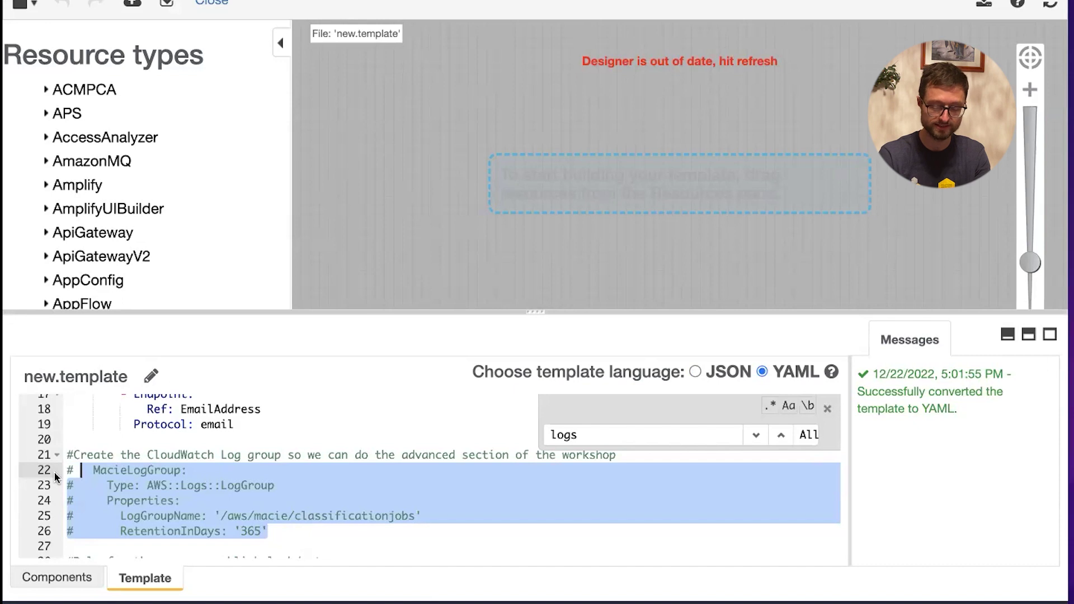
{"action": "left_click", "coordinate": [101, 486]}
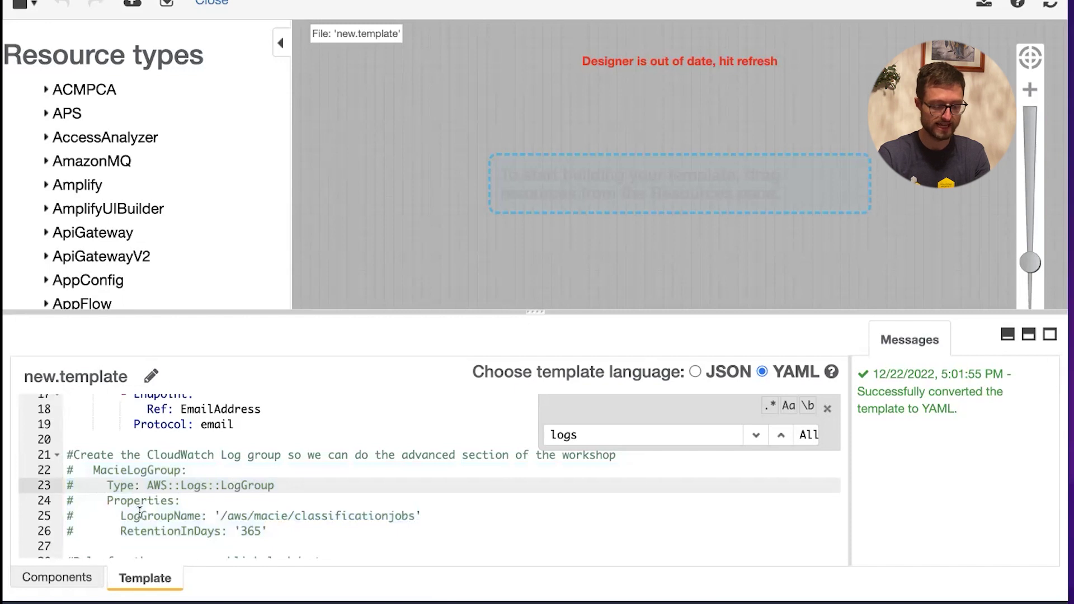
{"action": "scroll", "coordinate": [139, 513], "scroll_direction": "down", "scroll_amount": 3}
{"action": "scroll", "coordinate": [139, 513], "scroll_direction": "up", "scroll_amount": 4}
{"action": "scroll", "coordinate": [139, 513], "scroll_direction": "down", "scroll_amount": 3}
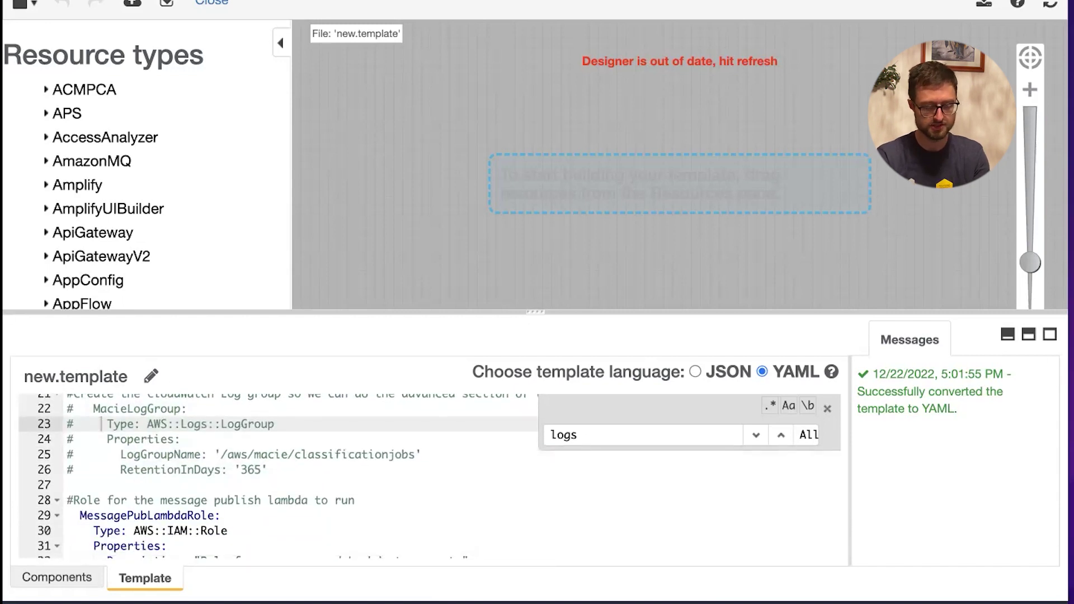
Step: Inspect the log events of the /aws/macie/classificationjobs log group in CloudWatch and return to the template in CloudFormation Designer
{"action": "type", "text": "cloudwa"}
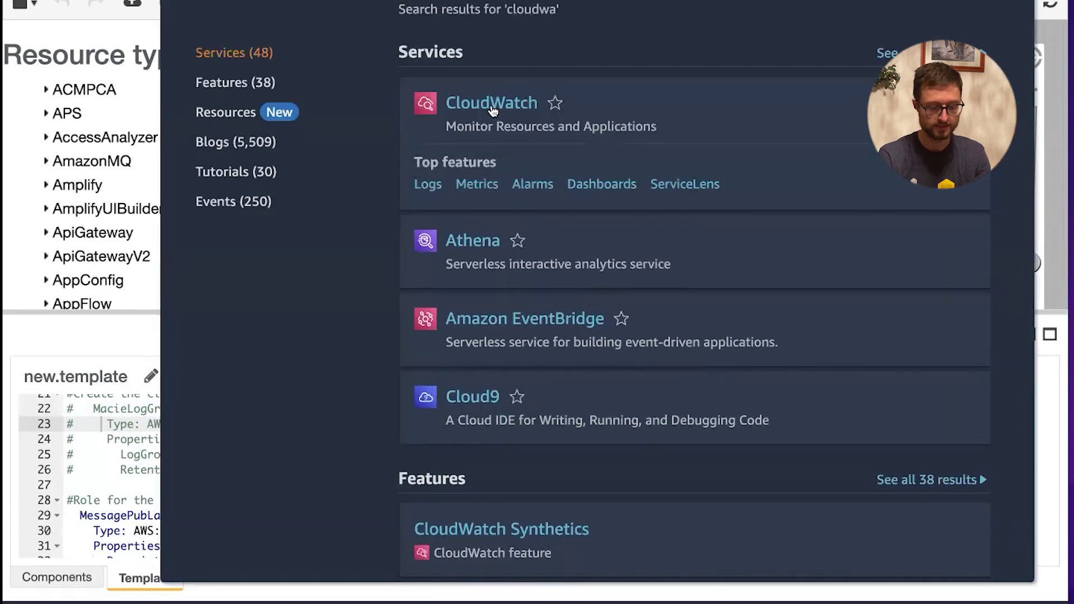
{"action": "key", "text": "Escape"}
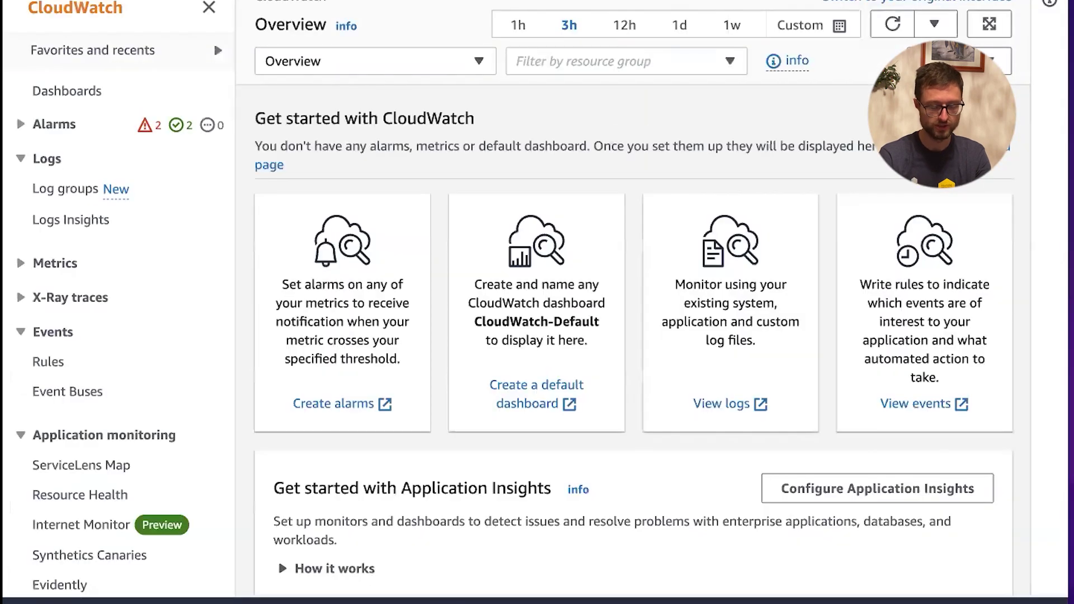
{"action": "left_click", "coordinate": [53, 190]}
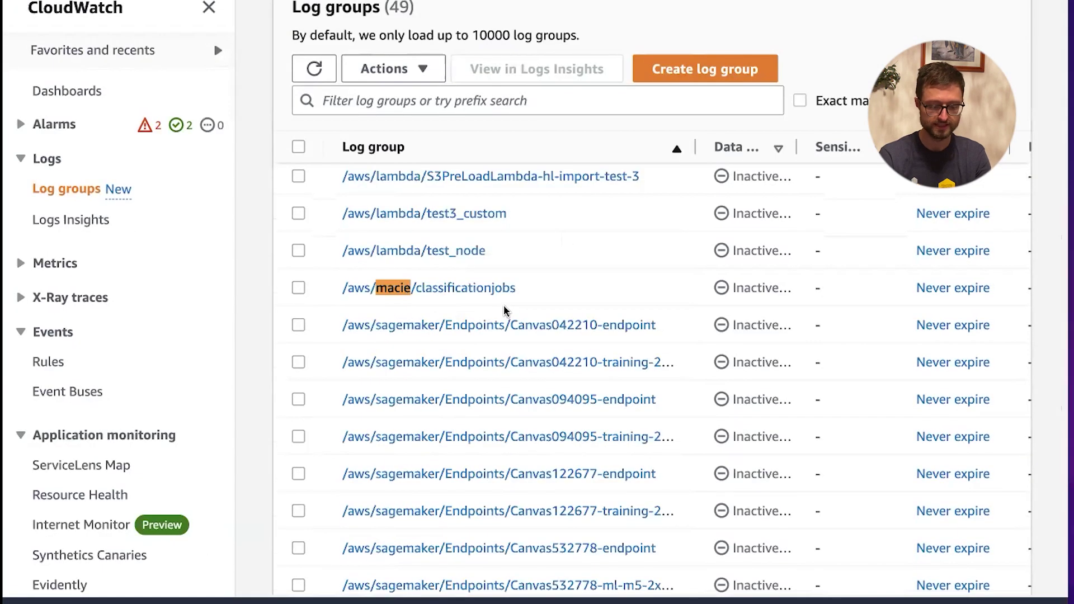
{"action": "left_click", "coordinate": [485, 293]}
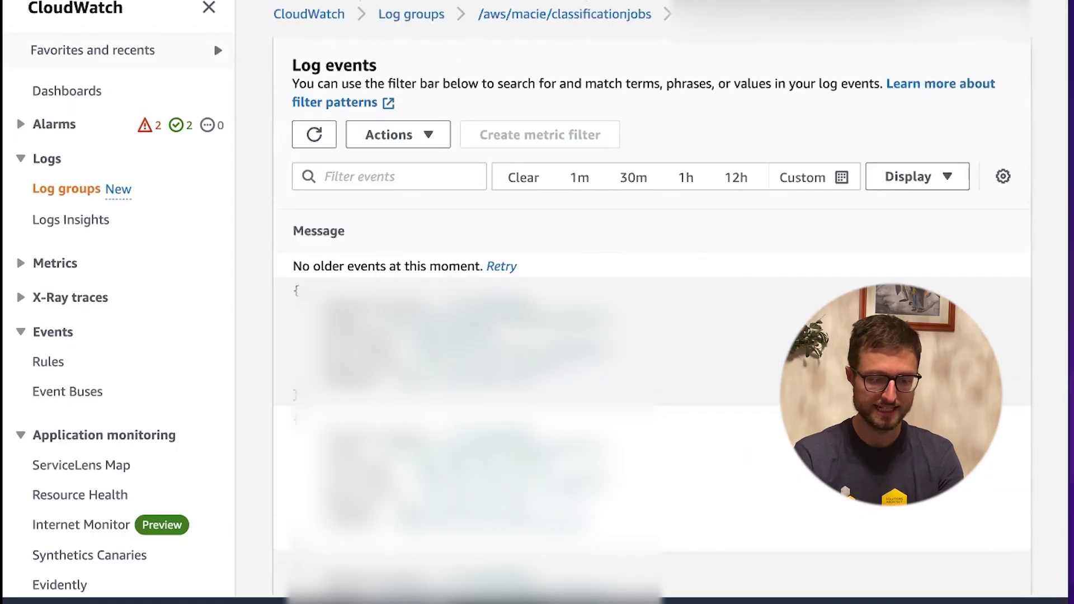
{"action": "left_click", "coordinate": [577, 15]}
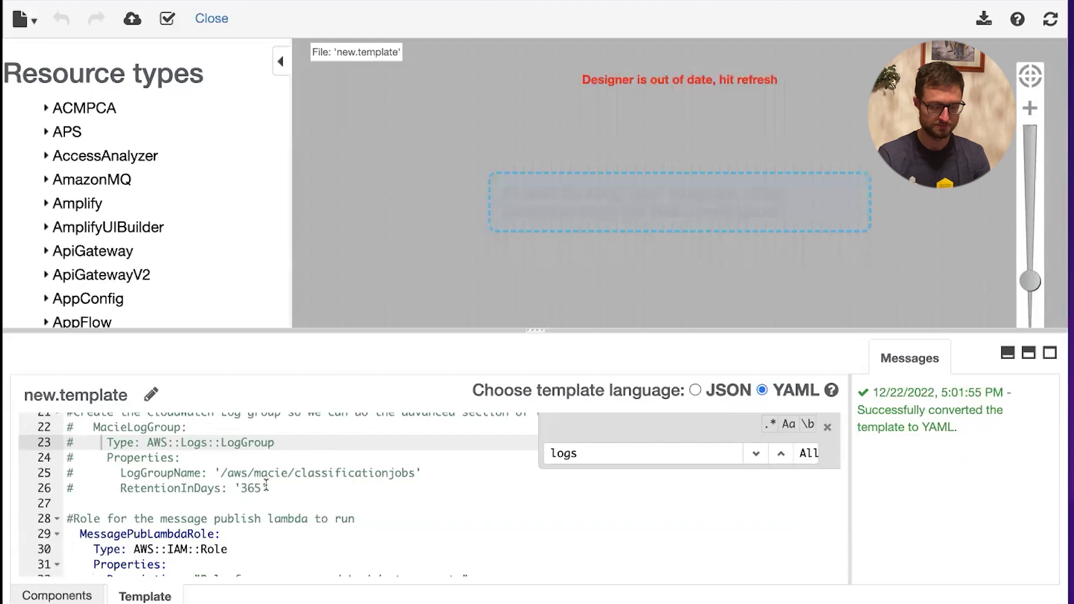
{"action": "scroll", "coordinate": [313, 482], "scroll_direction": "up", "scroll_amount": 2}
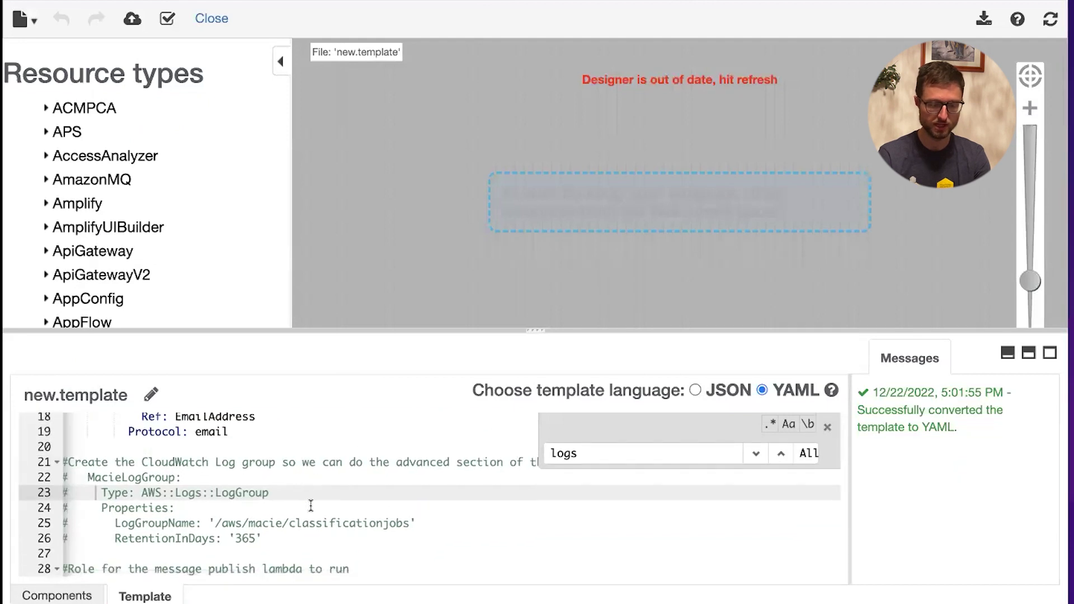
Step: Validate the edited template, create a stack from it and continue to the stack details
{"action": "left_click", "coordinate": [167, 20]}
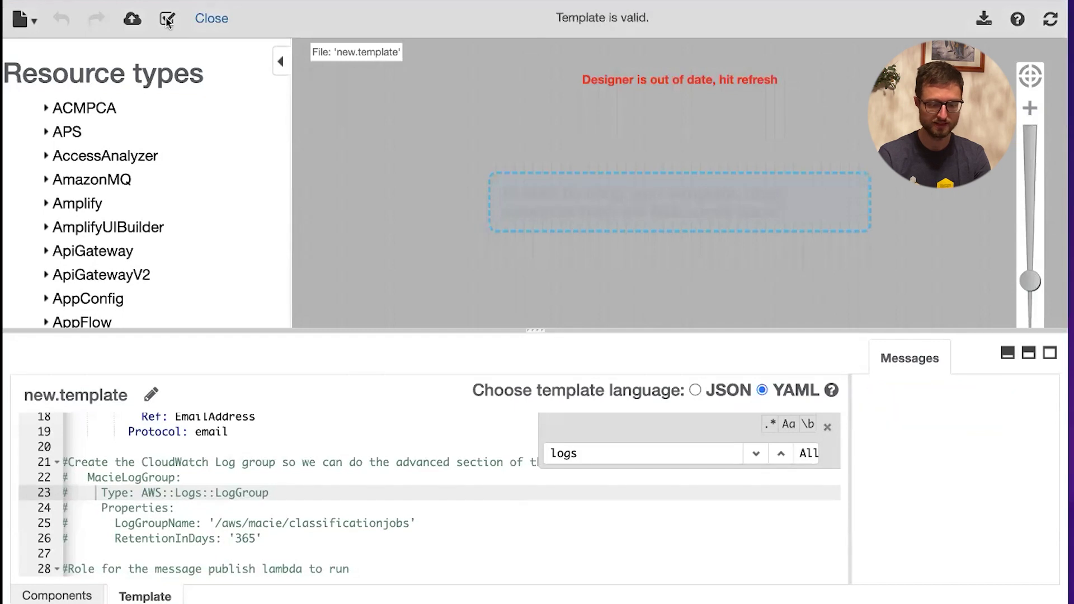
{"action": "left_click", "coordinate": [132, 21]}
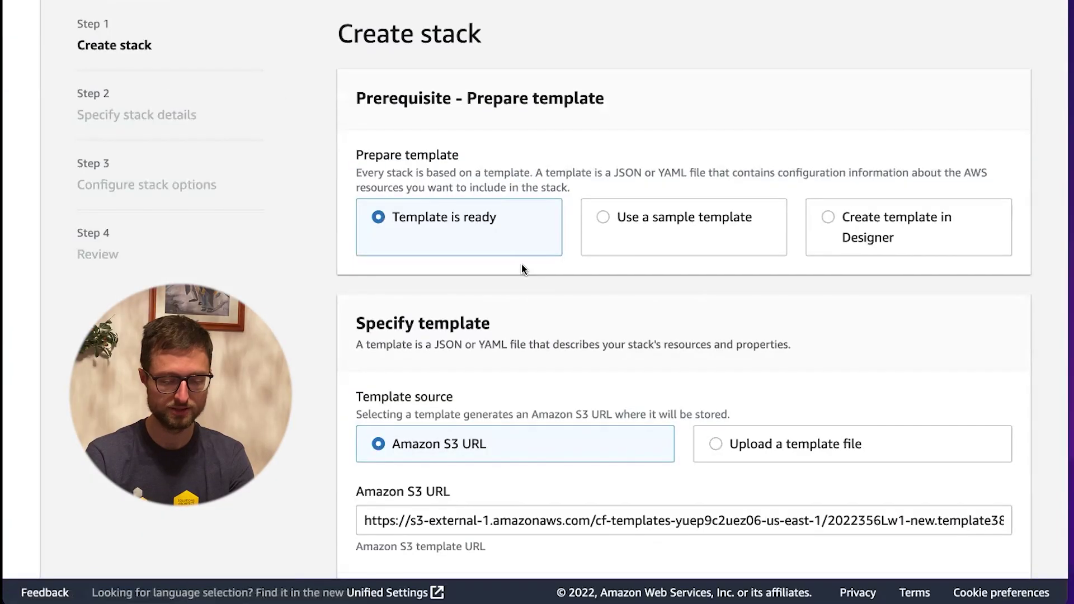
{"action": "scroll", "coordinate": [521, 269], "scroll_direction": "down", "scroll_amount": 3}
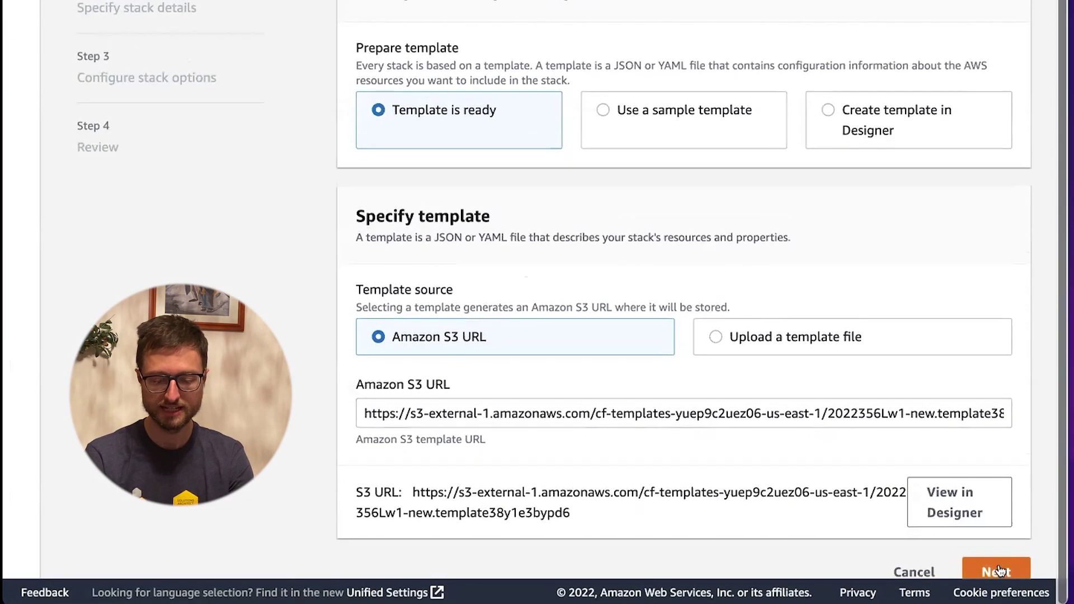
{"action": "left_click", "coordinate": [999, 570]}
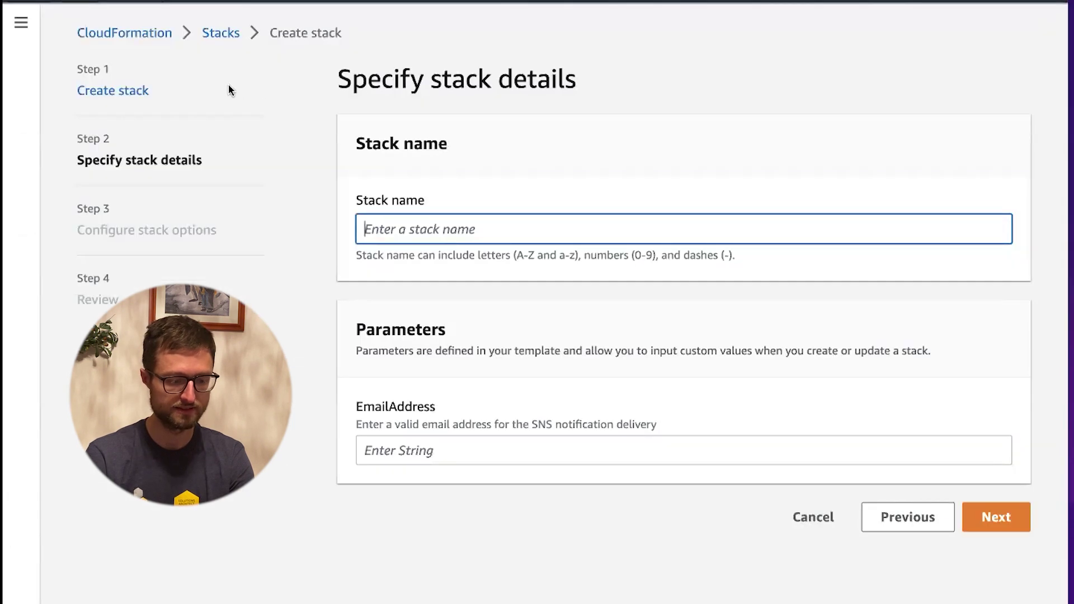
Step: Copy the name MacieWorkshop-Env-Setup from the list of deleted stacks and use it as the new stack's name
{"action": "left_click", "coordinate": [230, 35]}
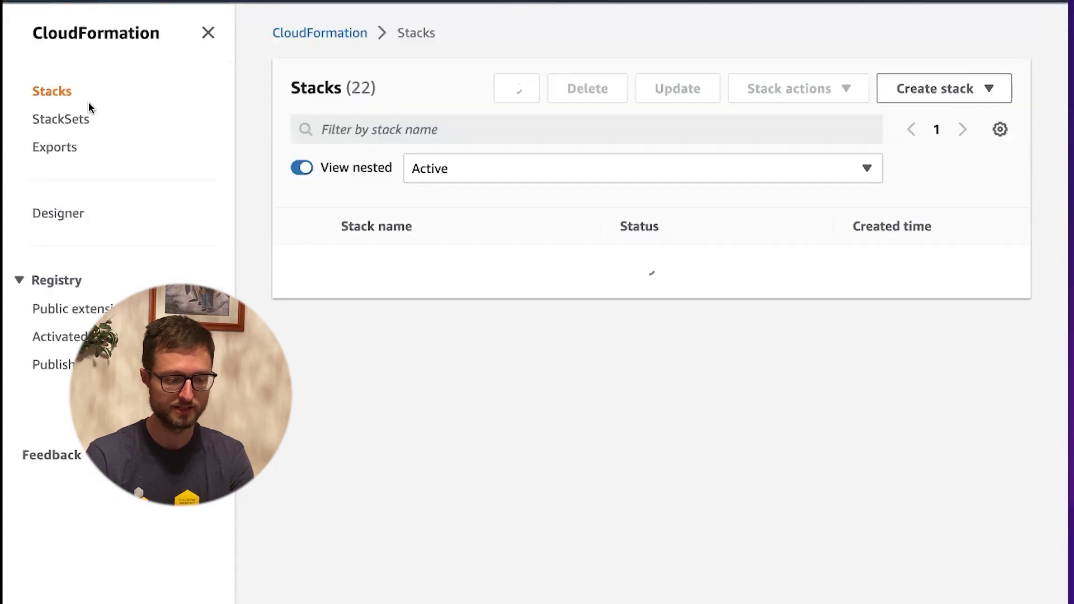
{"action": "left_click", "coordinate": [514, 168]}
{"action": "left_click", "coordinate": [505, 230]}
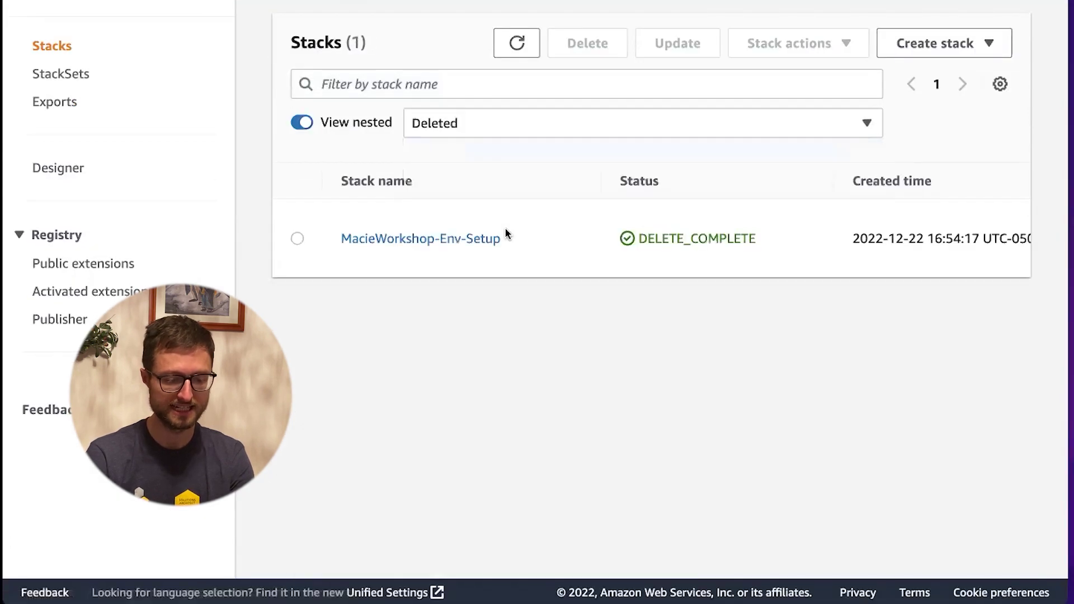
{"action": "left_click_drag", "start_coordinate": [519, 234], "coordinate": [332, 247]}
{"action": "key", "text": "ctrl+c"}
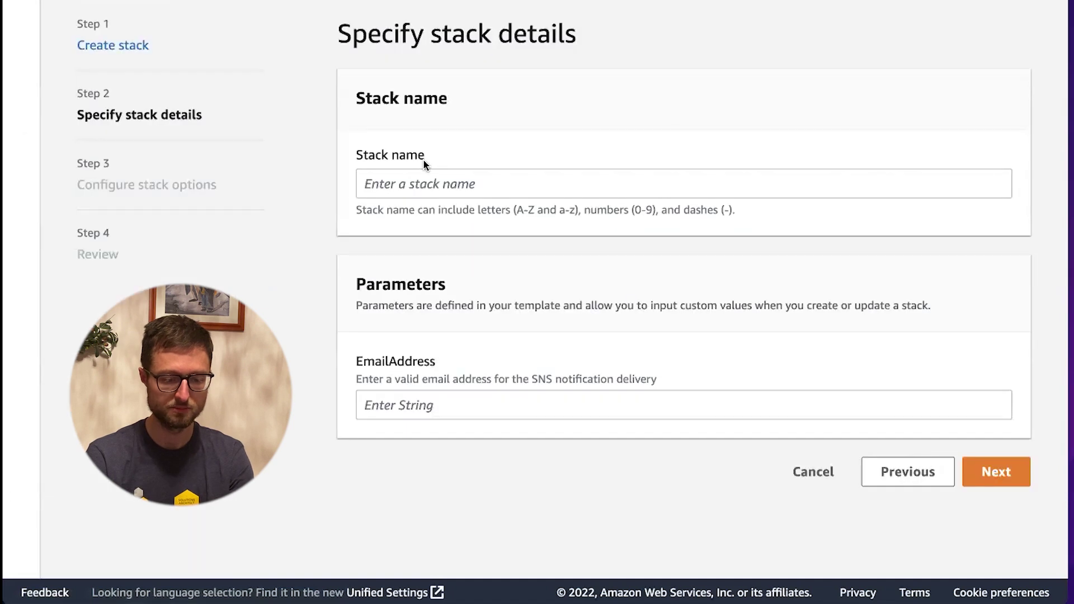
{"action": "left_click", "coordinate": [439, 176]}
{"action": "key", "text": "ctrl+v"}
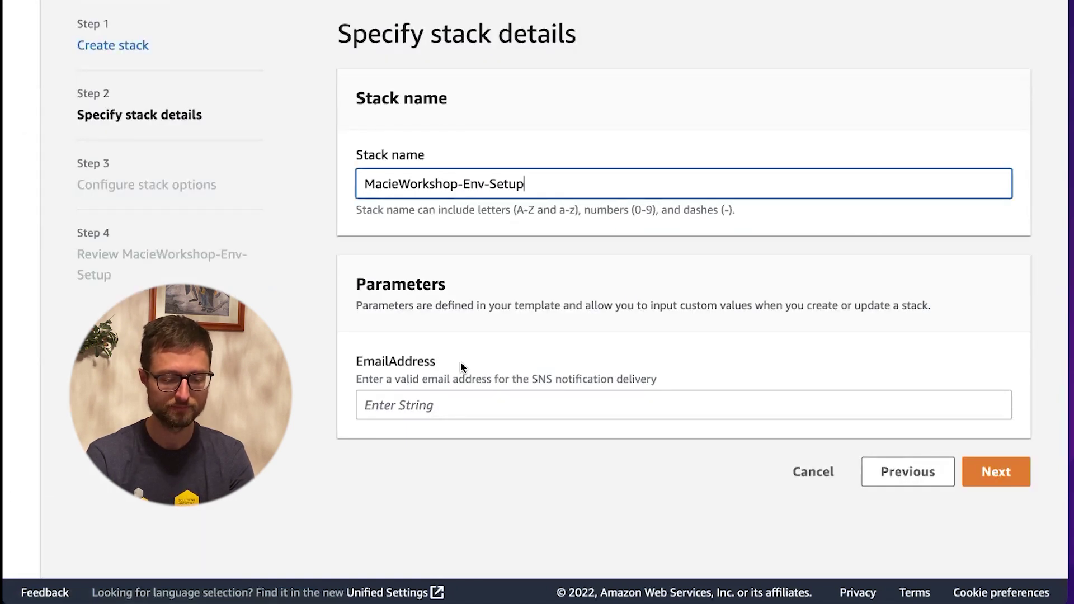
Step: Fill in the email address for SNS notifications and continue to the stack options
{"action": "left_click", "coordinate": [477, 407]}
{"action": "key", "text": "ctrl+v"}
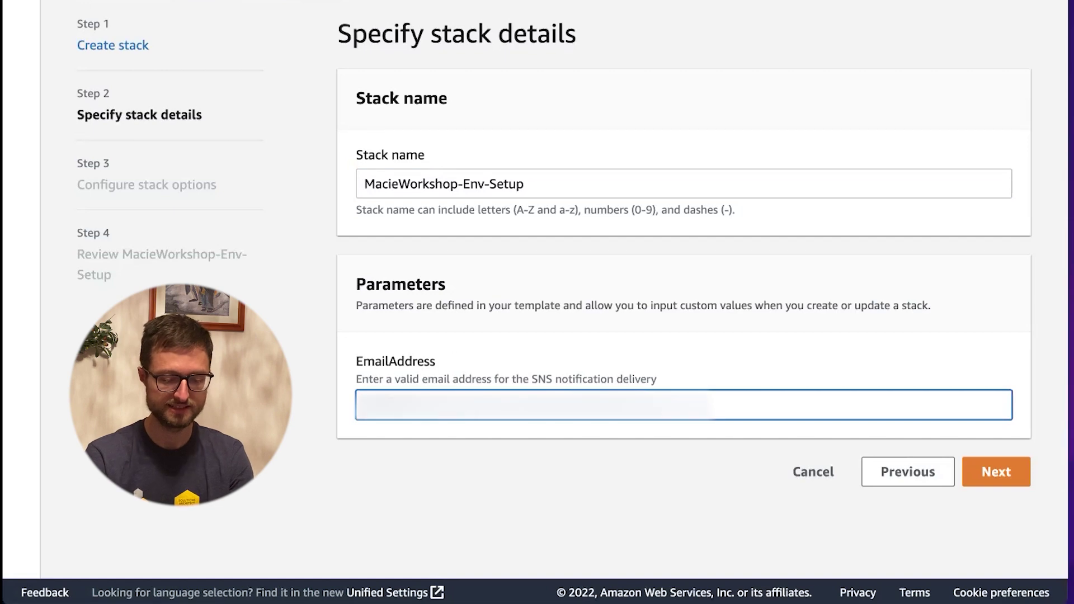
{"action": "left_click", "coordinate": [992, 485]}
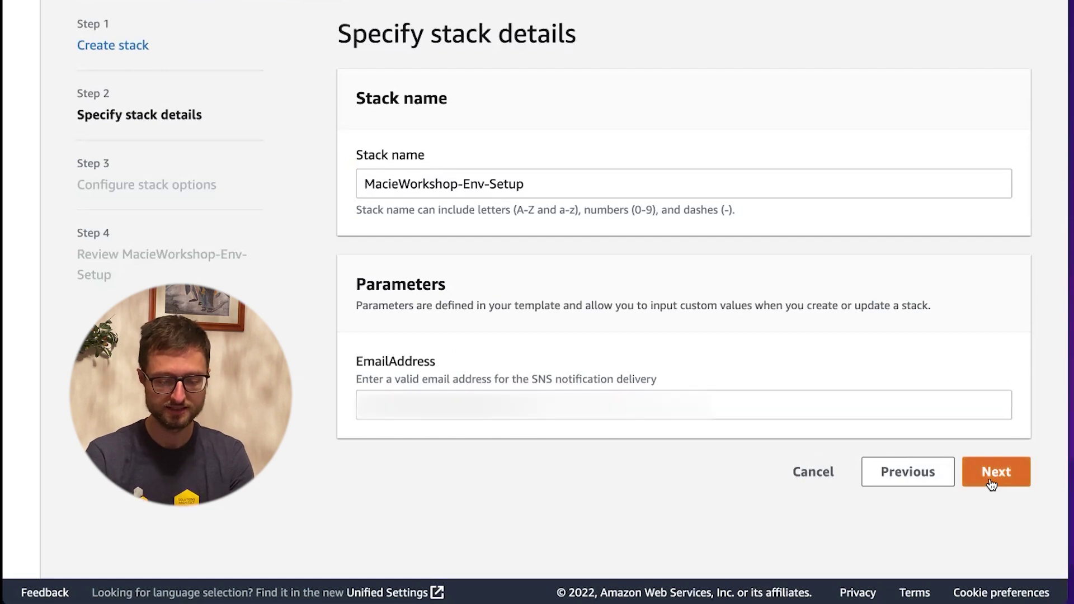
Step: Set the stack's behavior on provisioning failure to Preserve successfully provisioned resources and continue to the review
{"action": "scroll", "coordinate": [985, 468], "scroll_direction": "down", "scroll_amount": 10}
{"action": "scroll", "coordinate": [984, 474], "scroll_direction": "up", "scroll_amount": 1}
{"action": "left_click", "coordinate": [994, 571]}
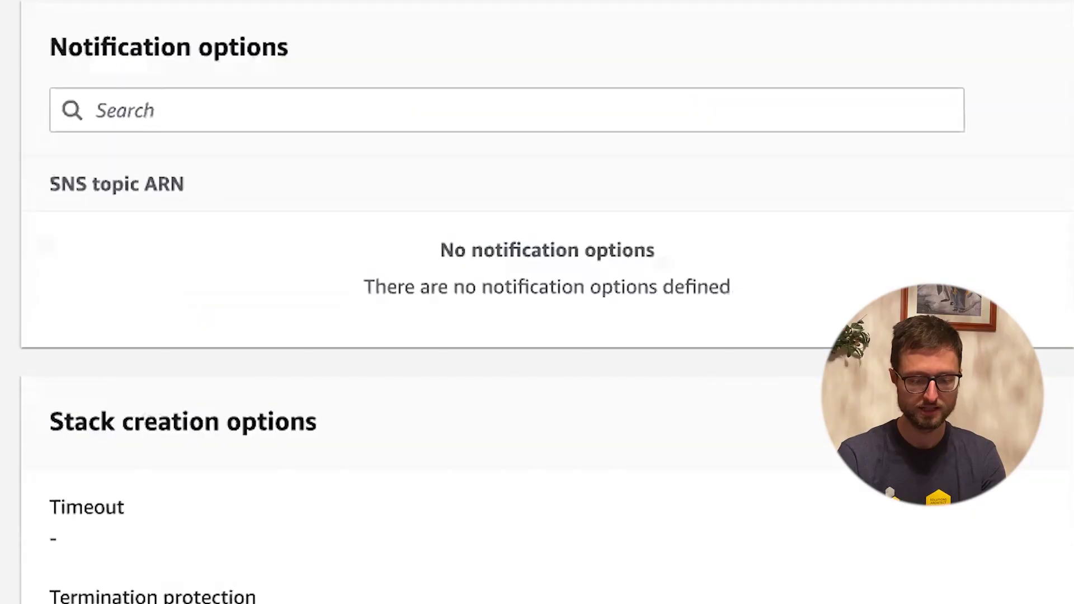
{"action": "scroll", "coordinate": [537, 302], "scroll_direction": "down", "scroll_amount": 5}
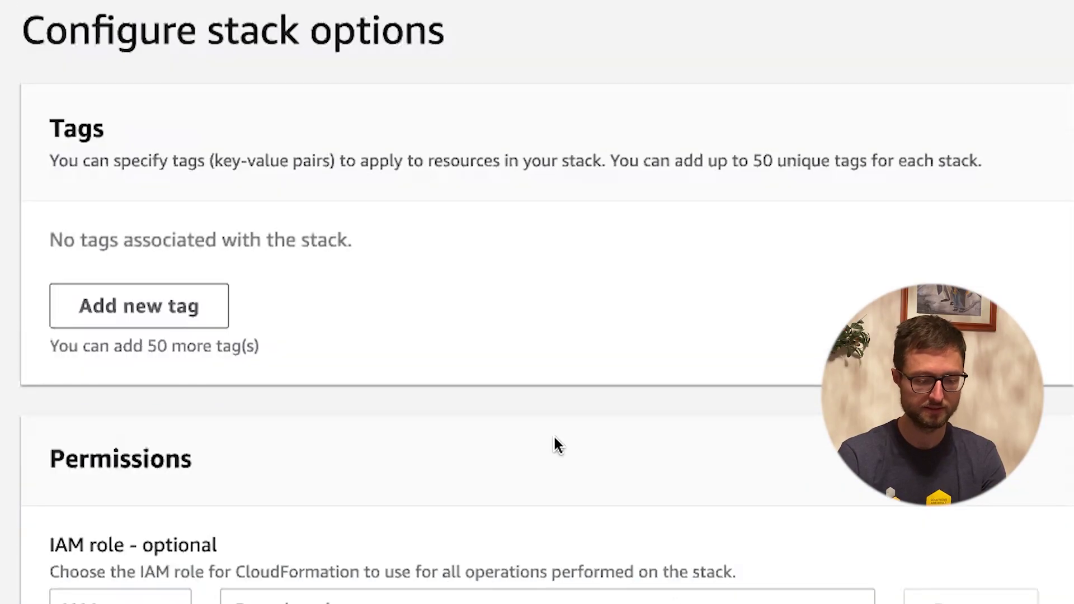
{"action": "scroll", "coordinate": [554, 437], "scroll_direction": "down", "scroll_amount": 10}
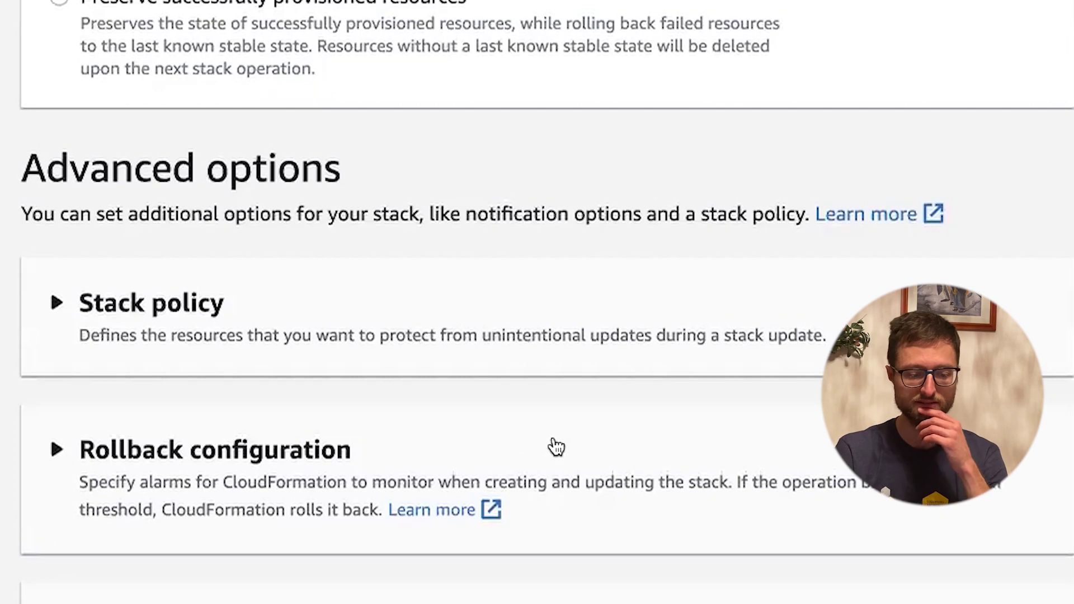
{"action": "scroll", "coordinate": [553, 448], "scroll_direction": "up", "scroll_amount": 6}
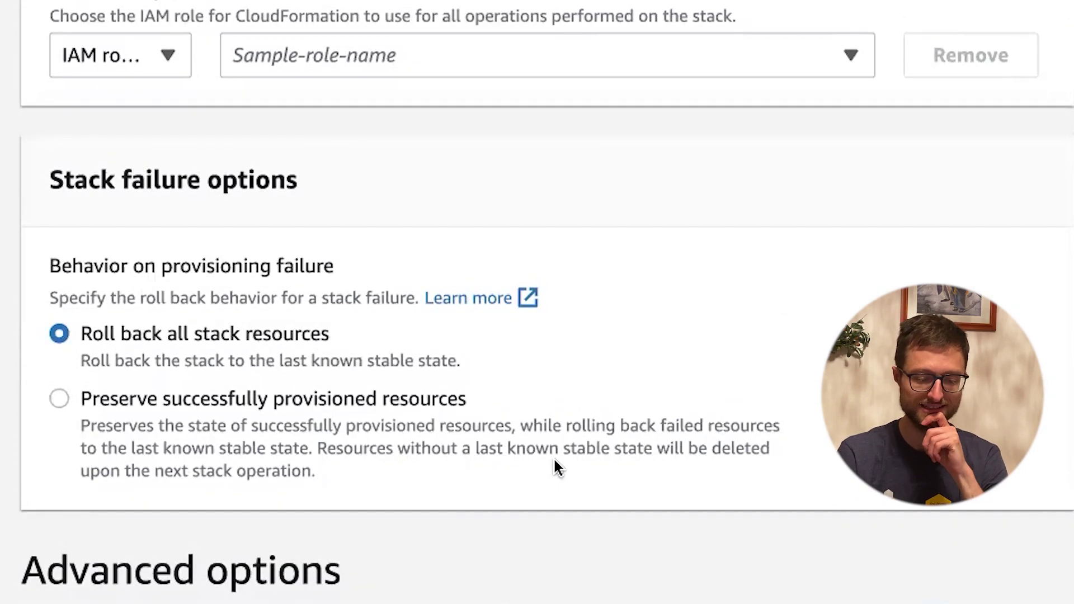
{"action": "left_click", "coordinate": [395, 455]}
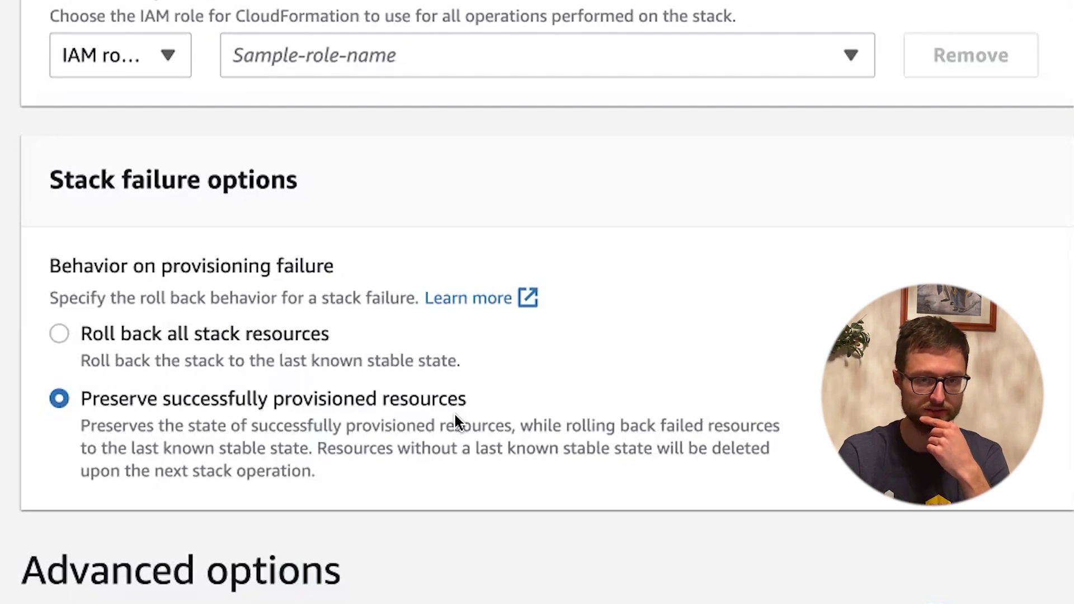
{"action": "left_click_drag", "start_coordinate": [367, 485], "coordinate": [79, 401]}
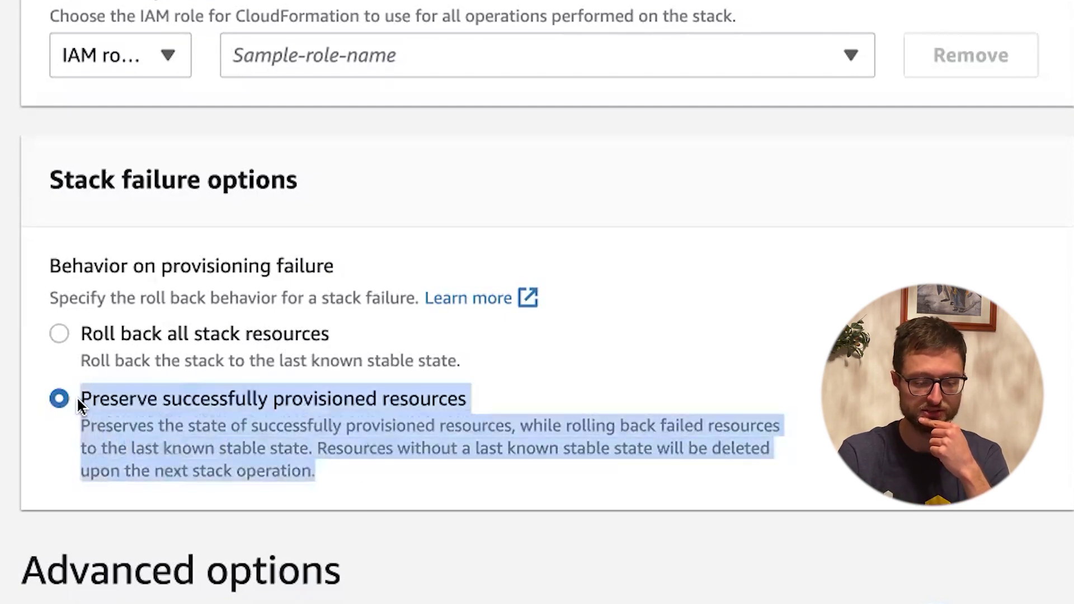
{"action": "scroll", "coordinate": [343, 495], "scroll_direction": "down", "scroll_amount": 3}
{"action": "left_click", "coordinate": [314, 400]}
{"action": "scroll", "coordinate": [314, 401], "scroll_direction": "down", "scroll_amount": 5}
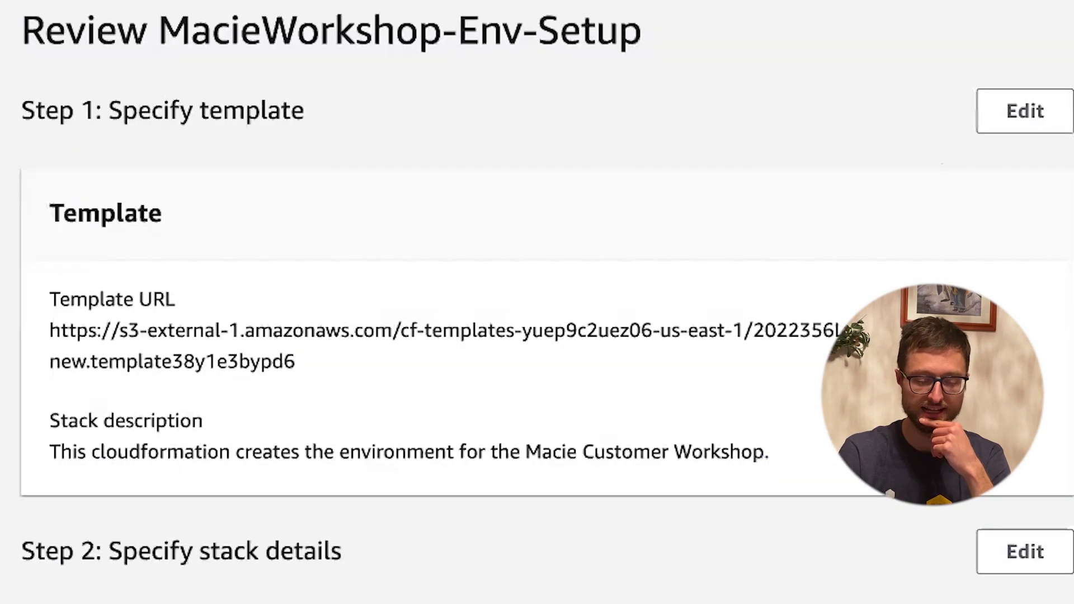
Step: Accept the required acknowledgement at the end of the review and create the MacieWorkshop-Env-Setup stack
{"action": "scroll", "coordinate": [576, 336], "scroll_direction": "down", "scroll_amount": 15}
{"action": "left_click", "coordinate": [576, 477]}
{"action": "left_click", "coordinate": [977, 564]}
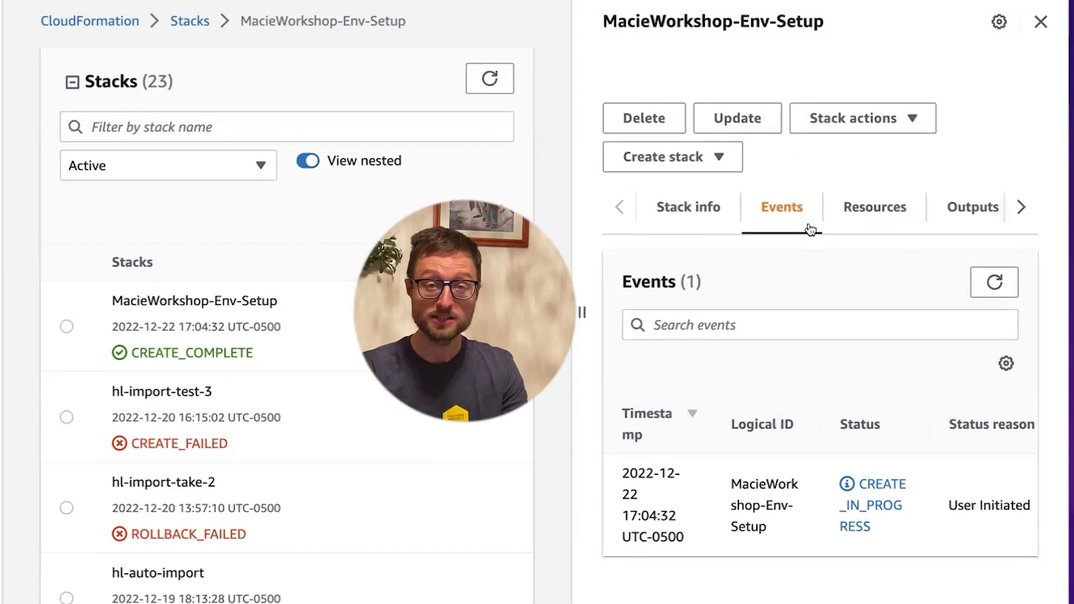
Step: Refresh the MacieWorkshop-Env-Setup stack's events, examine the status of each resource and widen the stack details
{"action": "left_click", "coordinate": [992, 285]}
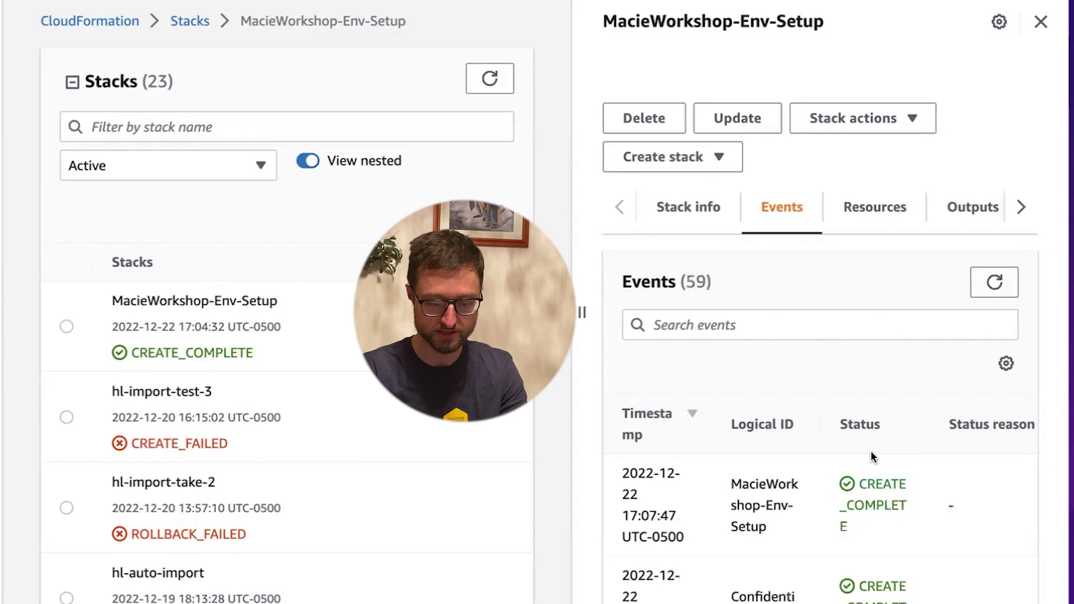
{"action": "scroll", "coordinate": [871, 453], "scroll_direction": "down", "scroll_amount": 4}
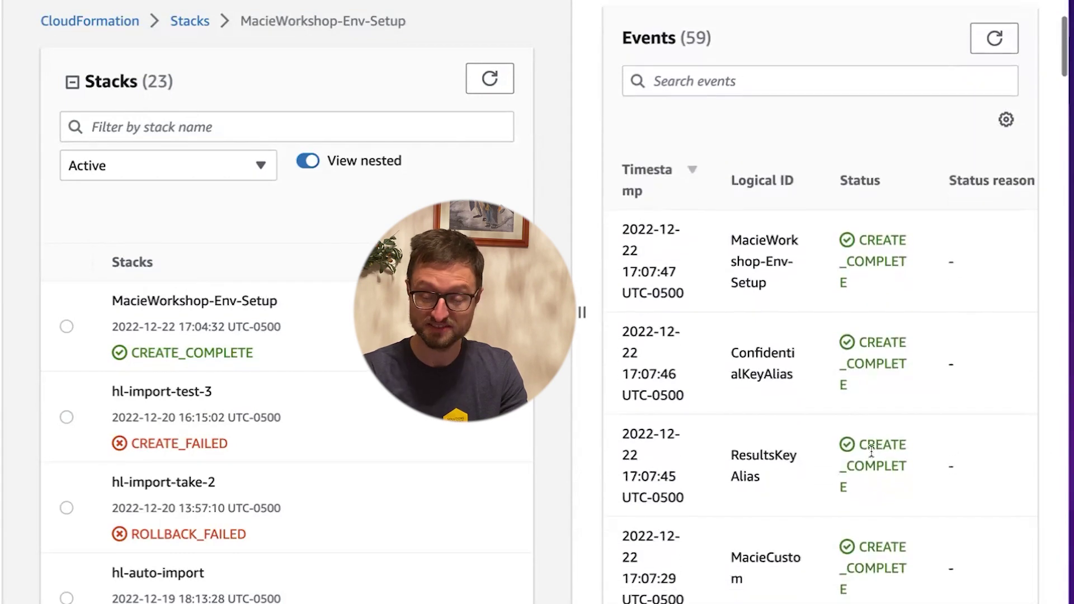
{"action": "scroll", "coordinate": [867, 451], "scroll_direction": "up", "scroll_amount": 4}
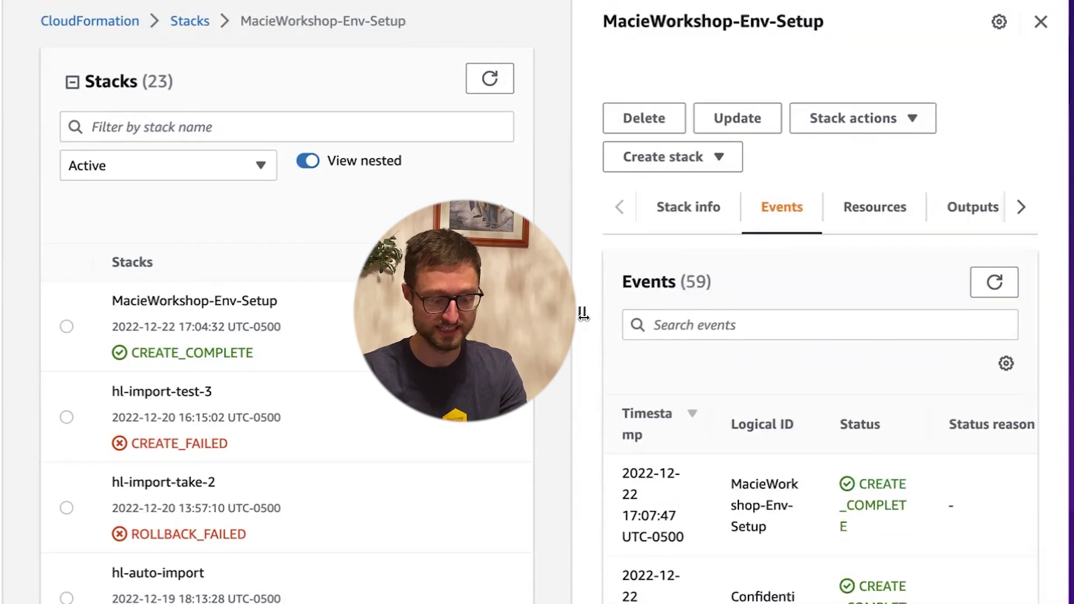
{"action": "left_click_drag", "start_coordinate": [582, 311], "coordinate": [386, 312]}
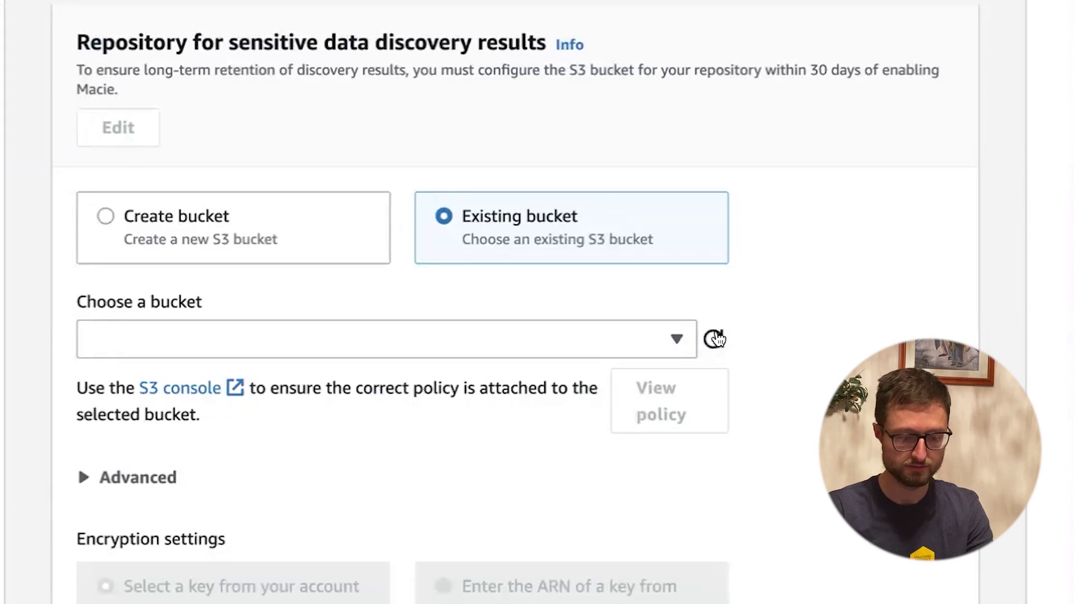
Step: In Amazon Macie, save macieworkshop-env-setup-resultsbucket-9cc7xtv4797 as the discovery results bucket with the MacieWorkshop-Env-Setup-results-bucket-encryption-key KMS key
{"action": "left_click", "coordinate": [572, 344]}
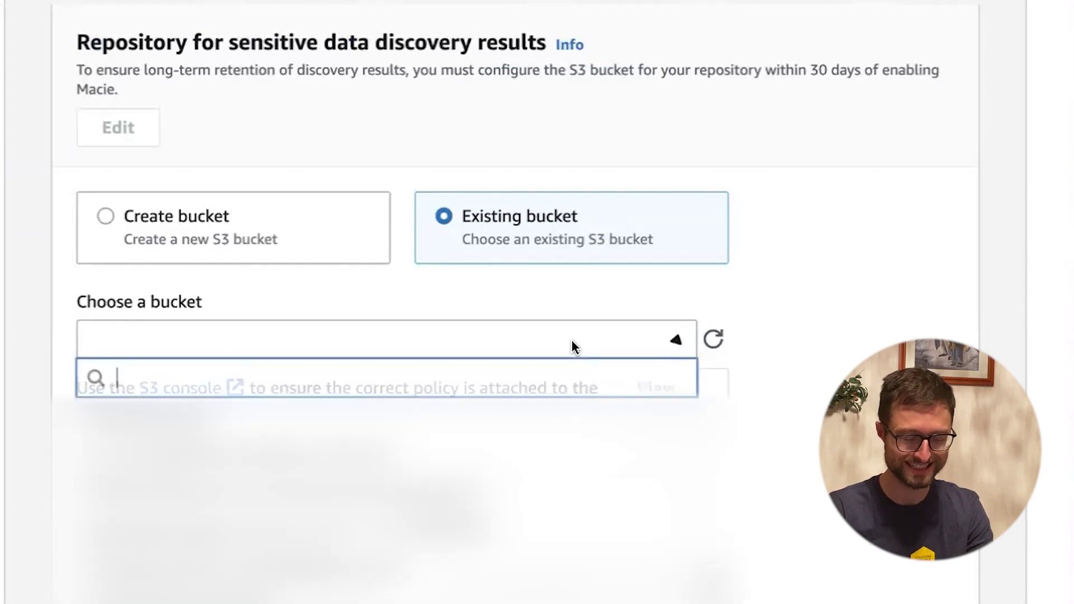
{"action": "type", "text": "macie"}
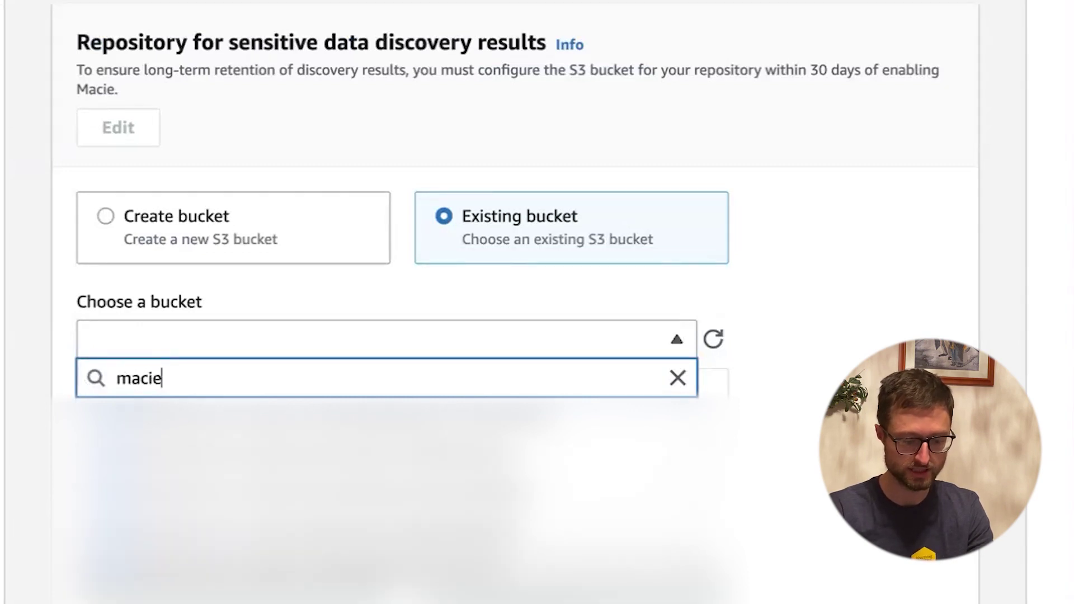
{"action": "key", "text": "Return"}
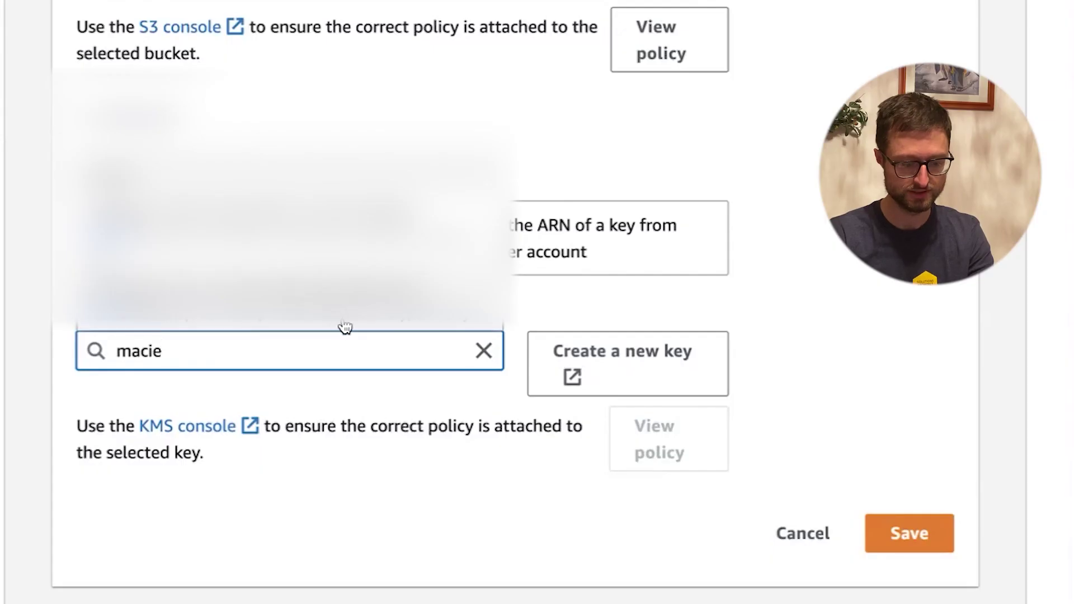
{"action": "left_click", "coordinate": [333, 320]}
{"action": "scroll", "coordinate": [333, 320], "scroll_direction": "down", "scroll_amount": 2}
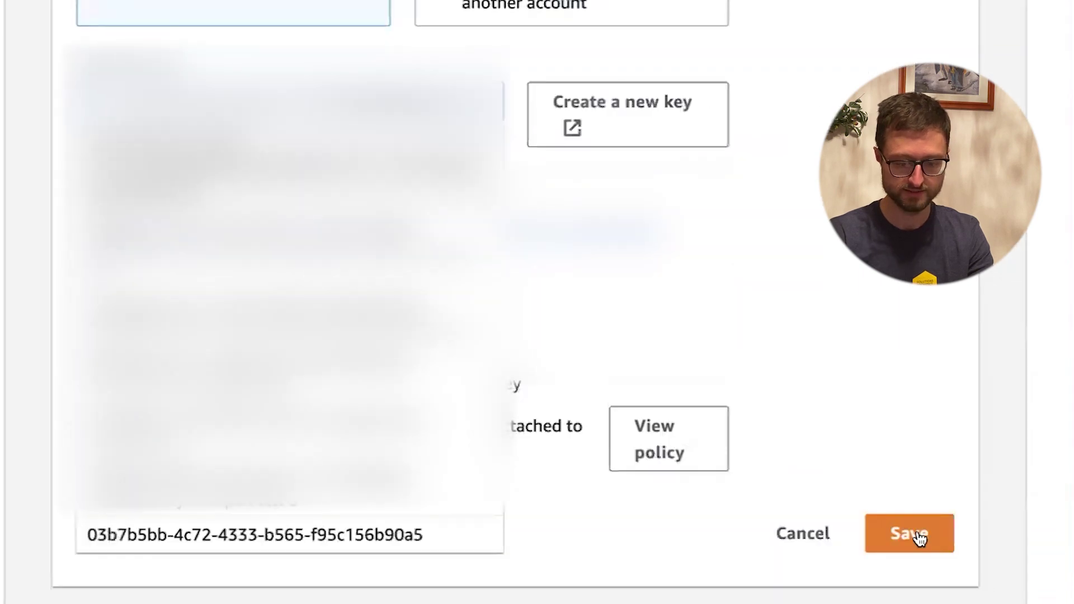
{"action": "left_click", "coordinate": [920, 538]}
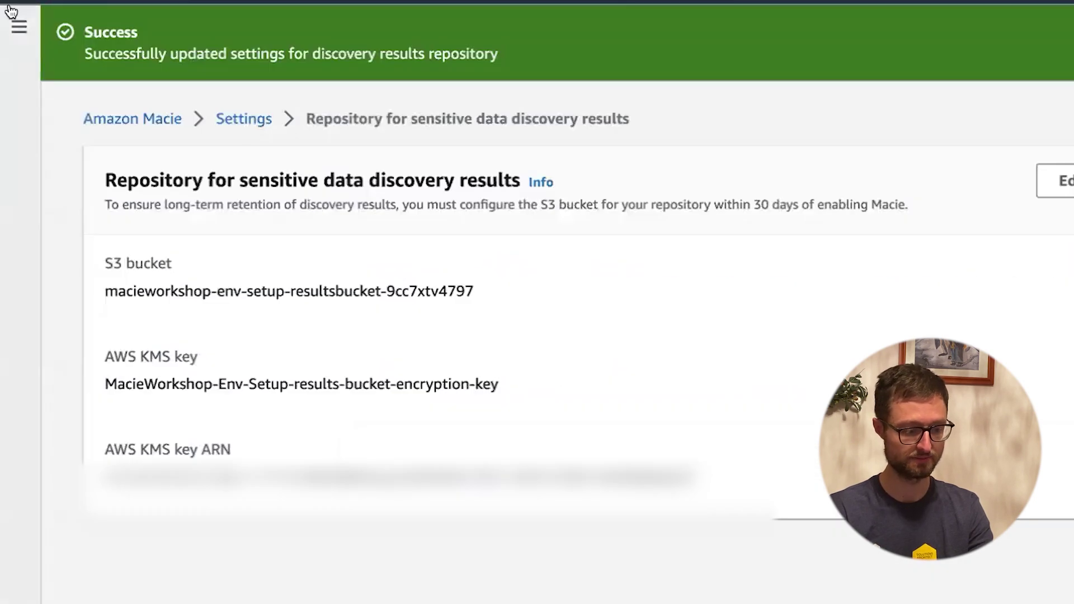
Step: In Macie's settings, set policy findings and sensitive data findings to publish to Security Hub and save the publication settings
{"action": "left_click", "coordinate": [17, 24]}
{"action": "left_click", "coordinate": [48, 436]}
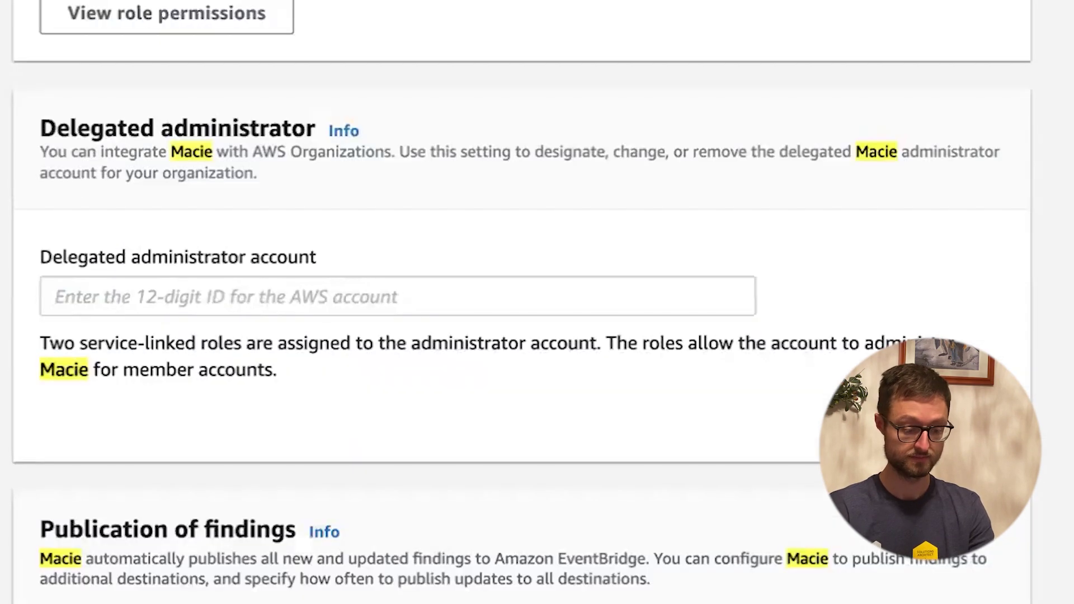
{"action": "scroll", "coordinate": [364, 182], "scroll_direction": "down", "scroll_amount": 5}
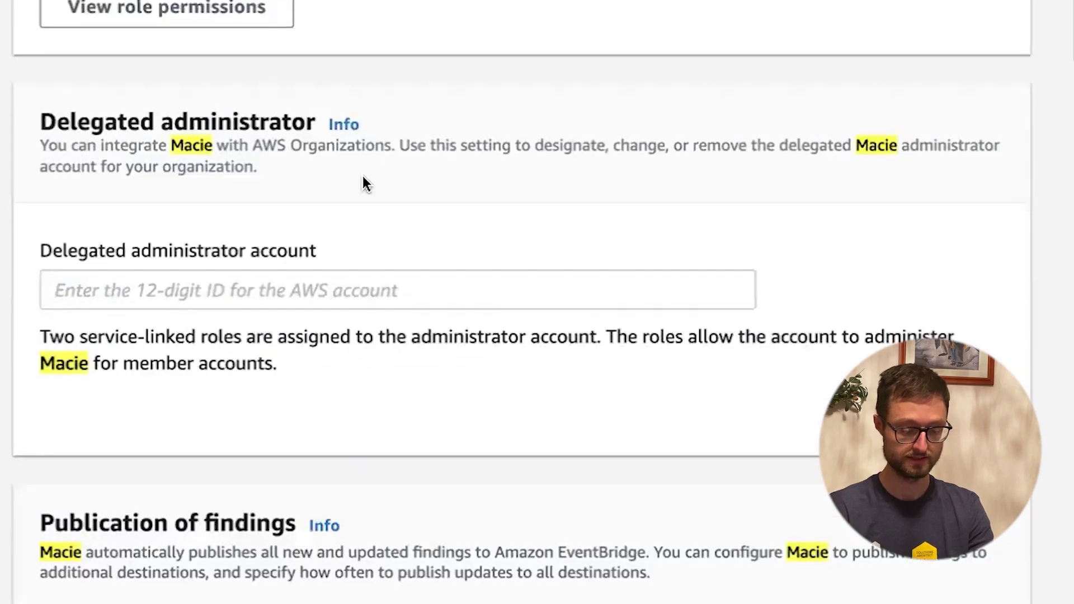
{"action": "scroll", "coordinate": [363, 182], "scroll_direction": "down", "scroll_amount": 2}
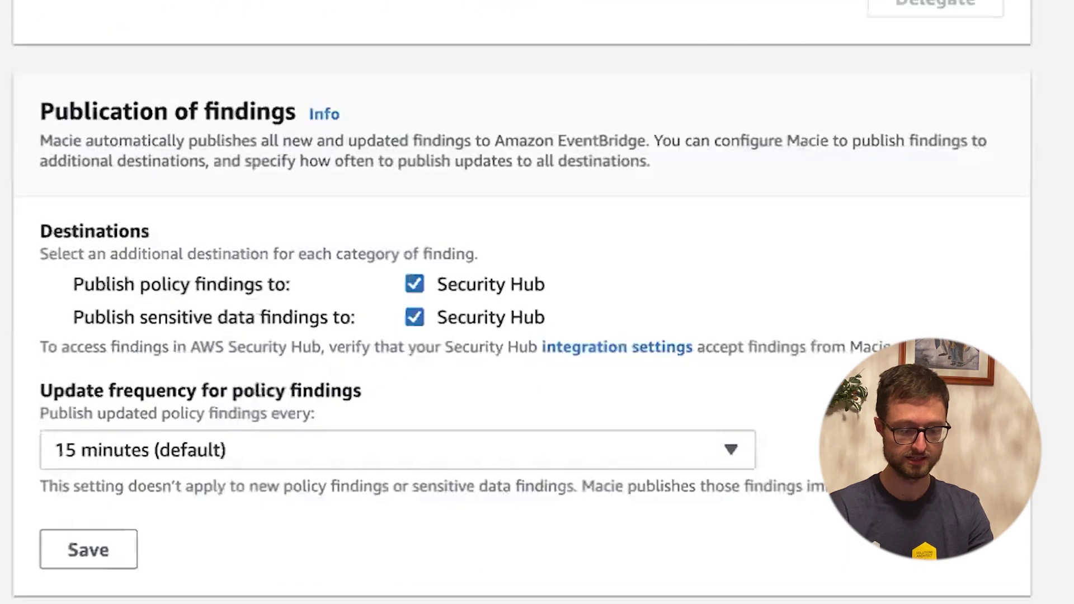
{"action": "scroll", "coordinate": [131, 40], "scroll_direction": "down", "scroll_amount": 6}
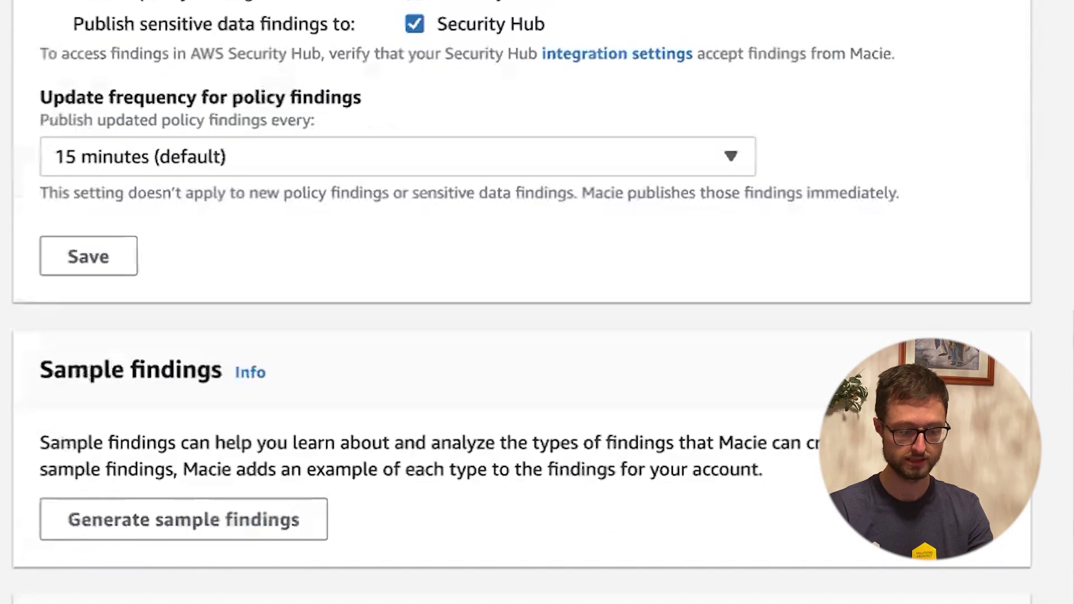
{"action": "left_click", "coordinate": [73, 113]}
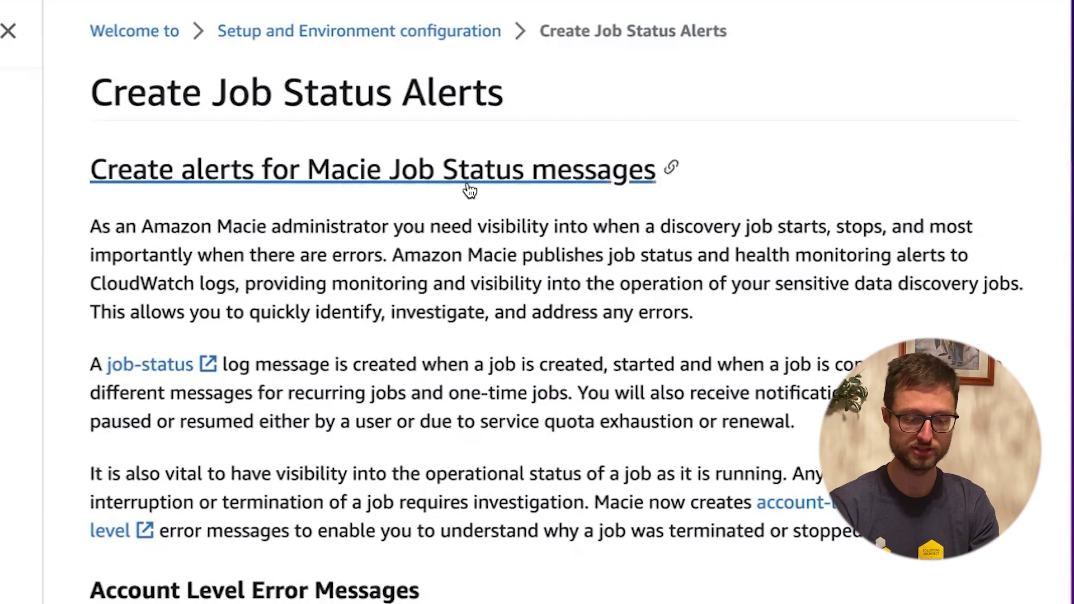
Step: Read the workshop's introduction to Macie job status alerts and examine the sample job status event in the linked documentation
{"action": "scroll", "coordinate": [368, 252], "scroll_direction": "down", "scroll_amount": 1}
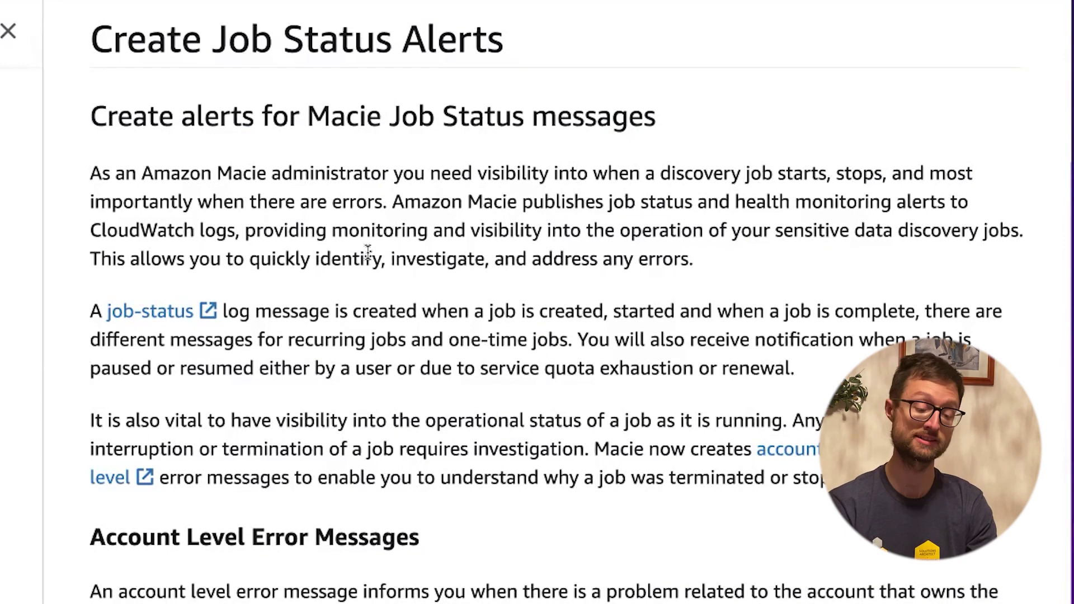
{"action": "scroll", "coordinate": [367, 252], "scroll_direction": "down", "scroll_amount": 2}
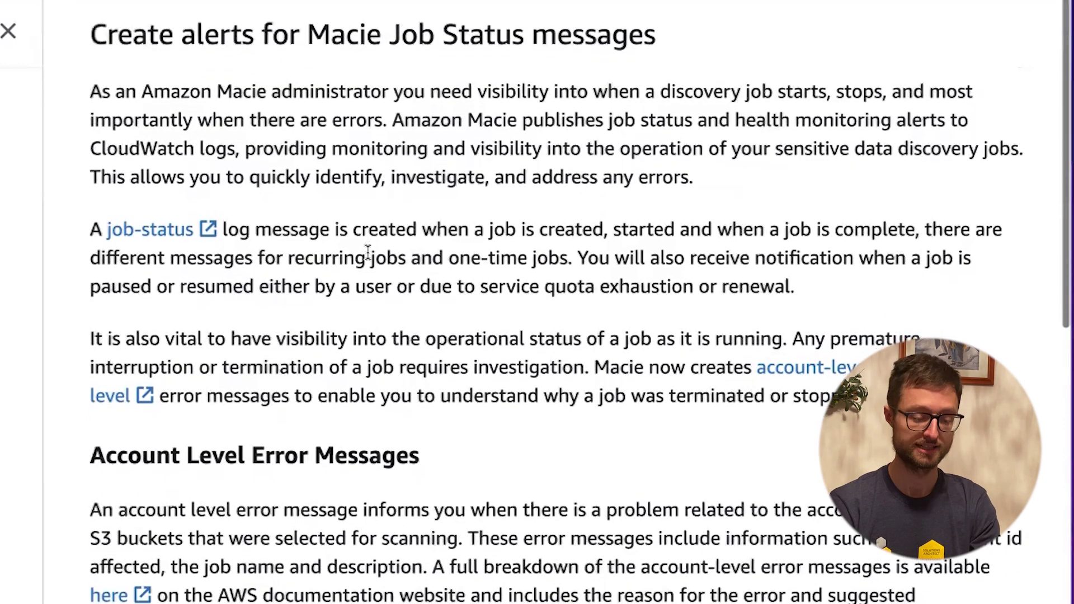
{"action": "scroll", "coordinate": [367, 252], "scroll_direction": "down", "scroll_amount": 3}
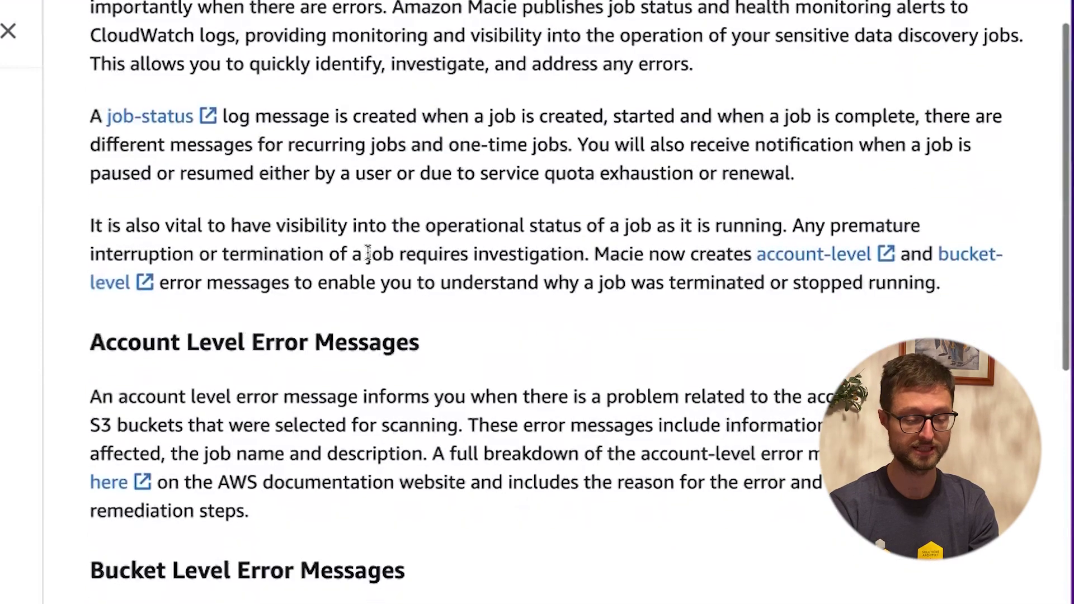
{"action": "scroll", "coordinate": [367, 253], "scroll_direction": "down", "scroll_amount": 1}
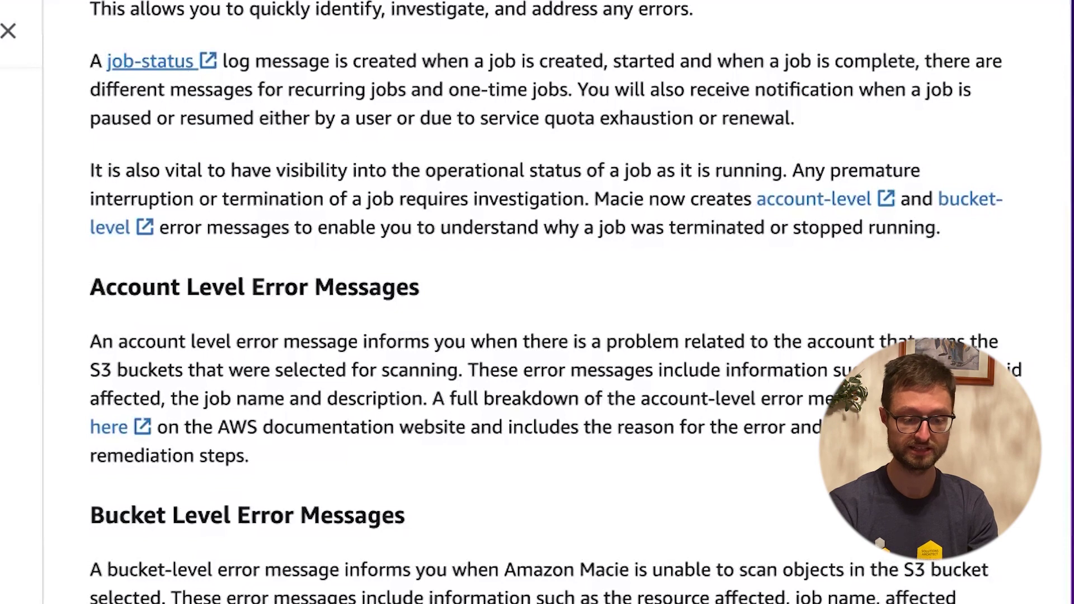
{"action": "left_click", "coordinate": [151, 61]}
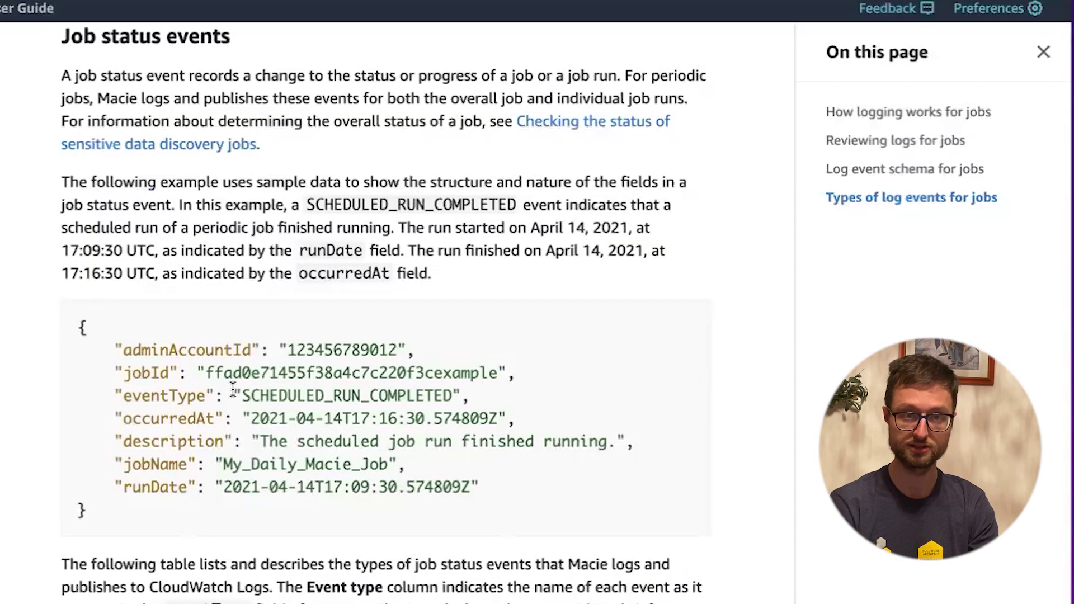
{"action": "left_click_drag", "start_coordinate": [141, 509], "coordinate": [48, 312]}
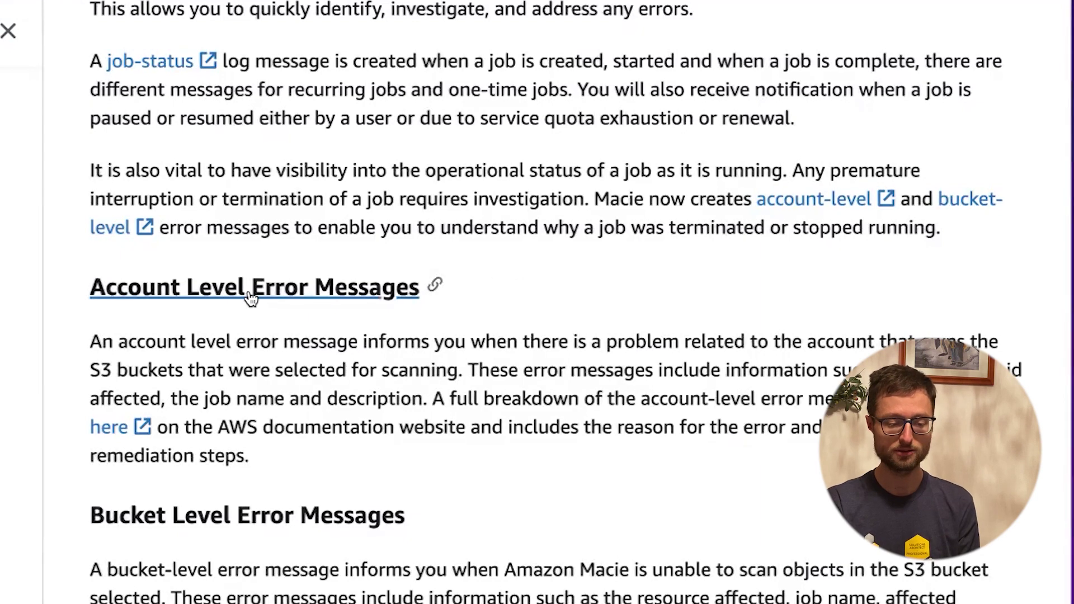
Step: Open the linked breakdown of account-level error messages and examine the sample event and every listed event type
{"action": "scroll", "coordinate": [250, 298], "scroll_direction": "down", "scroll_amount": 3}
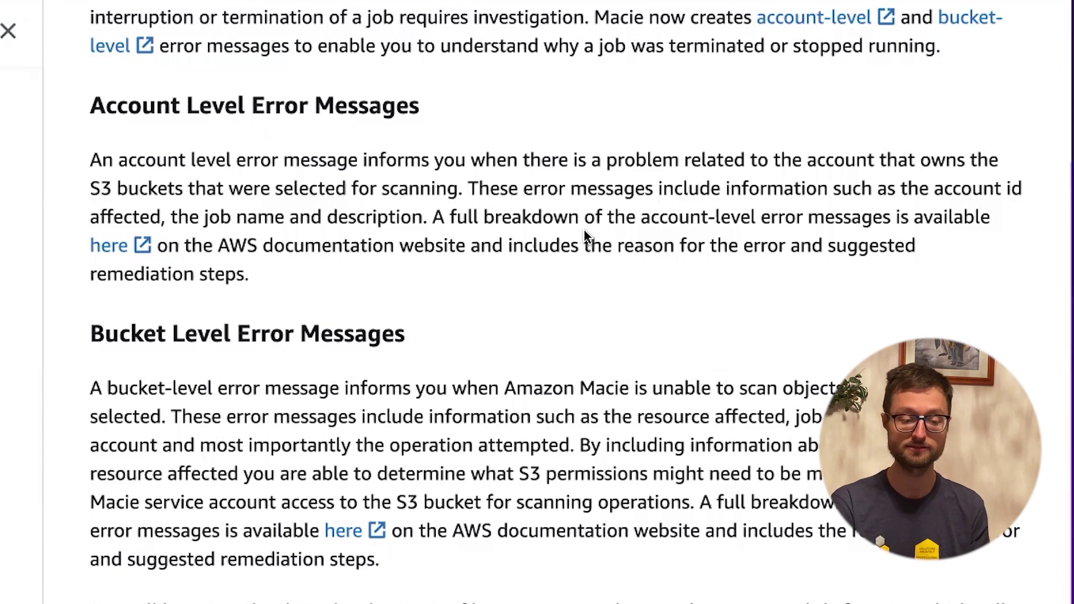
{"action": "left_click", "coordinate": [117, 245]}
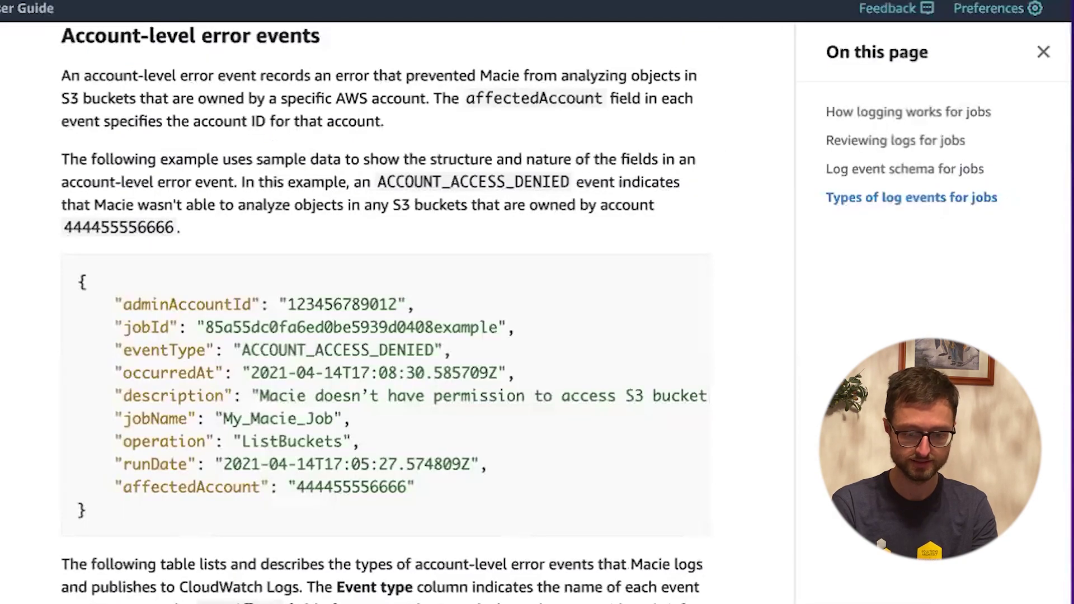
{"action": "scroll", "coordinate": [254, 482], "scroll_direction": "down", "scroll_amount": 15}
{"action": "scroll", "coordinate": [255, 482], "scroll_direction": "up", "scroll_amount": 3}
{"action": "scroll", "coordinate": [255, 483], "scroll_direction": "down", "scroll_amount": 2}
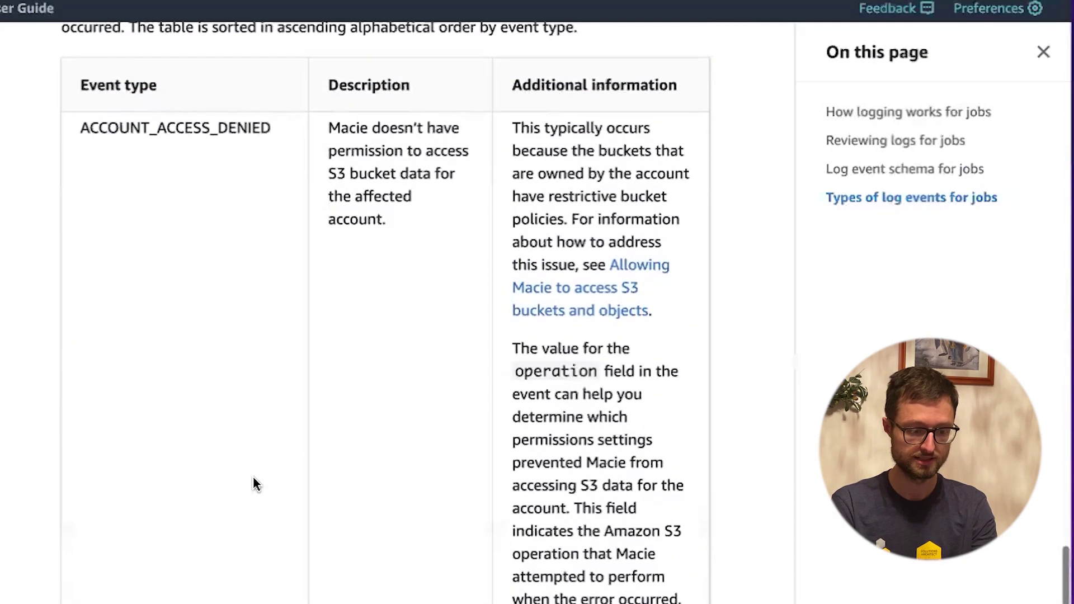
{"action": "scroll", "coordinate": [255, 482], "scroll_direction": "down", "scroll_amount": 10}
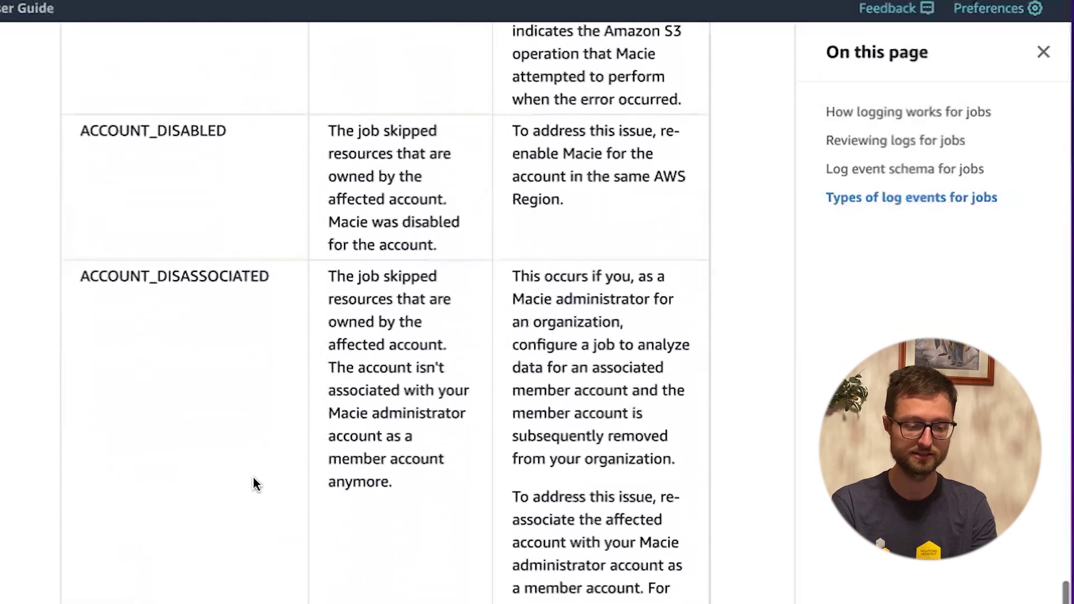
{"action": "scroll", "coordinate": [255, 482], "scroll_direction": "down", "scroll_amount": 3}
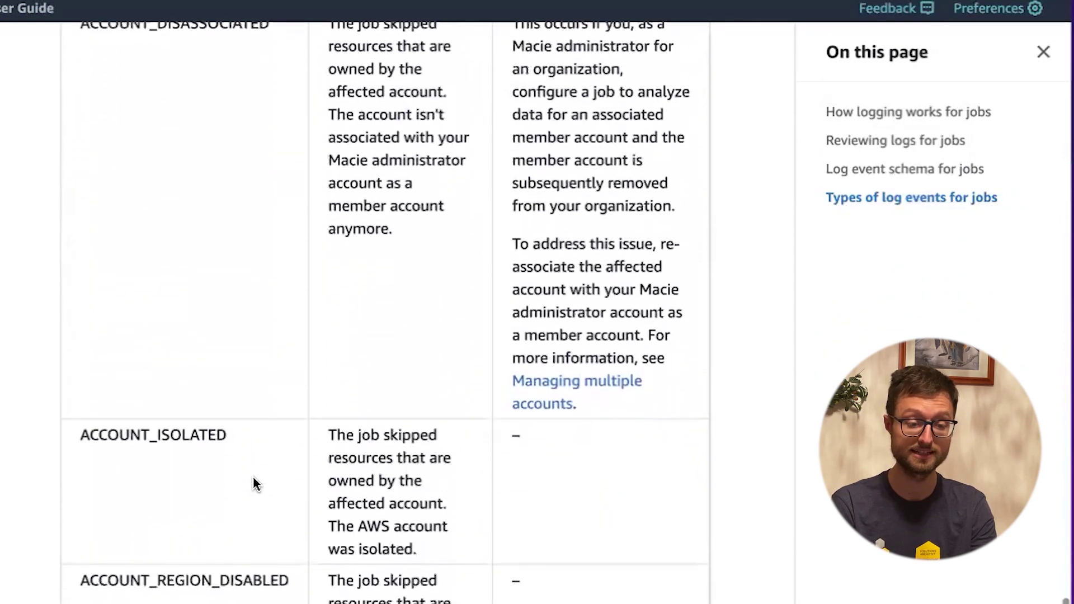
{"action": "scroll", "coordinate": [254, 482], "scroll_direction": "down", "scroll_amount": 1}
{"action": "scroll", "coordinate": [255, 482], "scroll_direction": "down", "scroll_amount": 2}
{"action": "scroll", "coordinate": [254, 482], "scroll_direction": "down", "scroll_amount": 1}
{"action": "scroll", "coordinate": [254, 483], "scroll_direction": "down", "scroll_amount": 3}
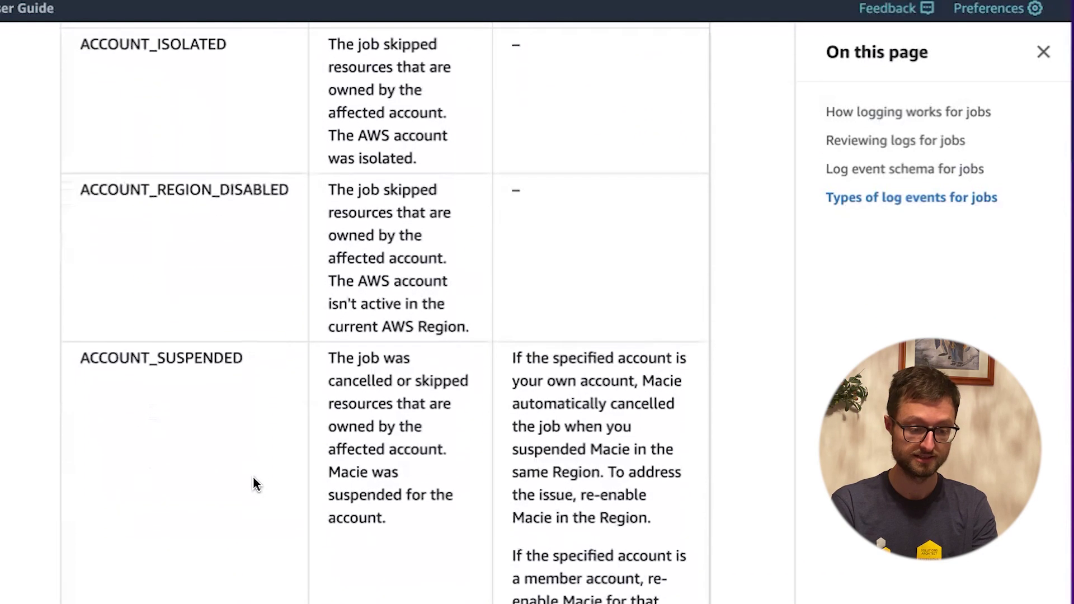
{"action": "scroll", "coordinate": [255, 482], "scroll_direction": "down", "scroll_amount": 1}
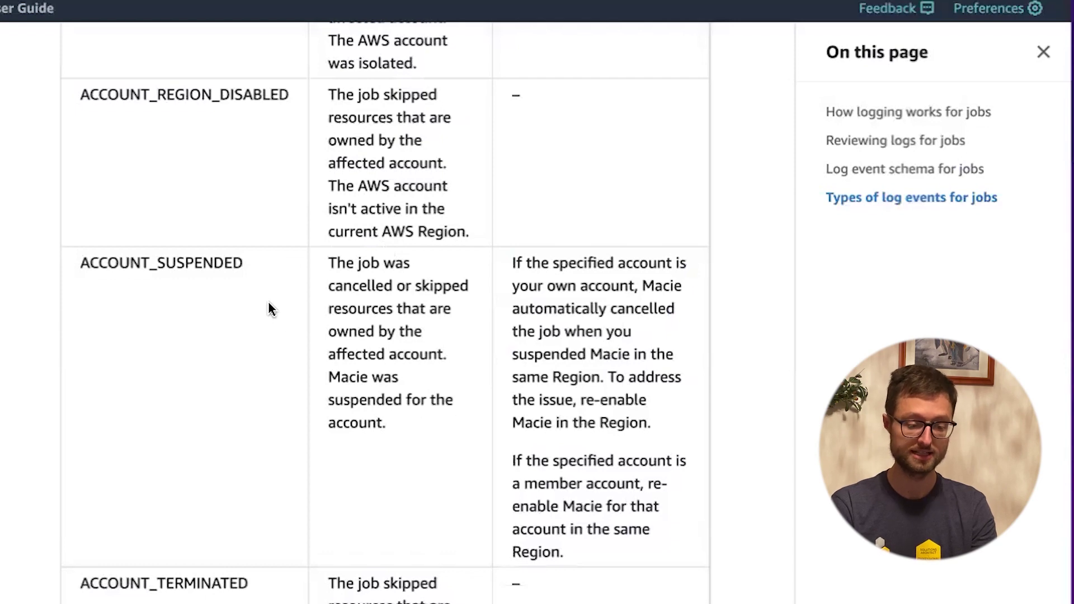
{"action": "scroll", "coordinate": [286, 310], "scroll_direction": "down", "scroll_amount": 4}
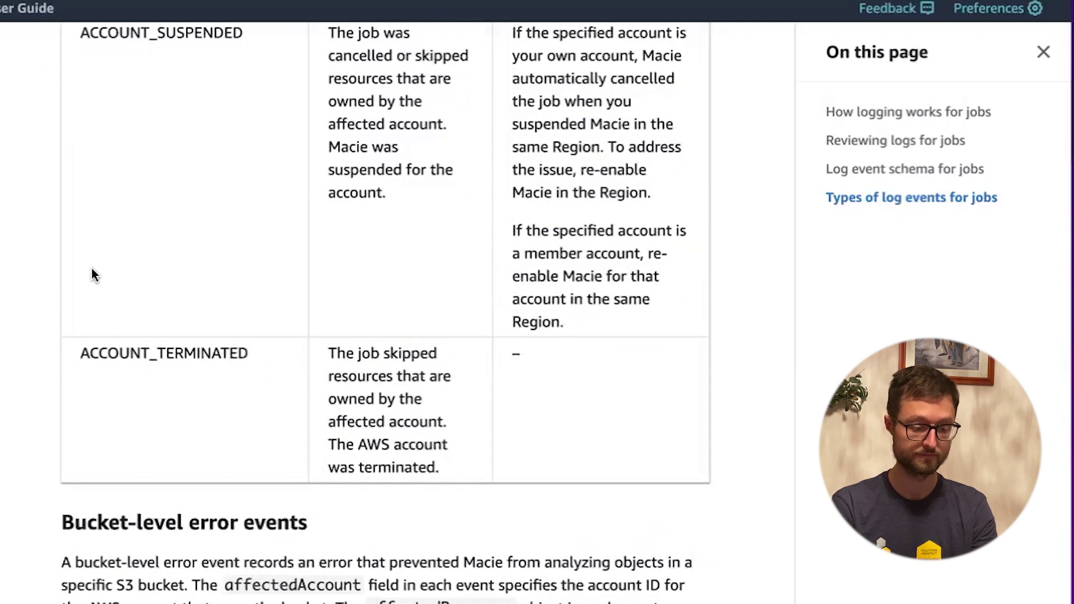
Step: Examine the sample bucket-level error event in the documentation and read the workshop's section on bucket-level error messages
{"action": "scroll", "coordinate": [117, 336], "scroll_direction": "down", "scroll_amount": 10}
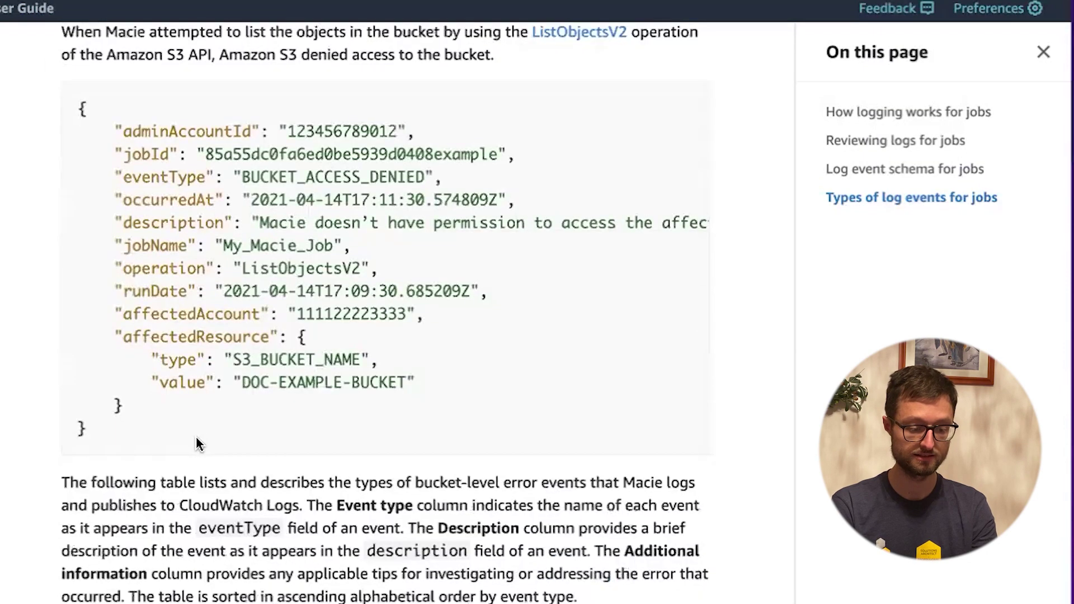
{"action": "scroll", "coordinate": [199, 445], "scroll_direction": "down", "scroll_amount": 8}
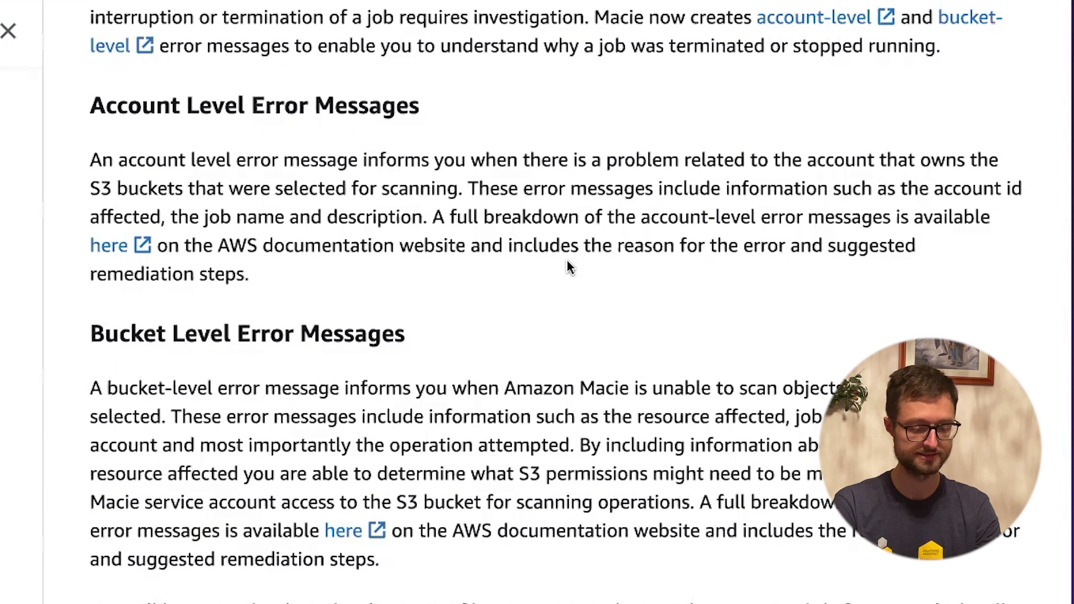
{"action": "scroll", "coordinate": [567, 263], "scroll_direction": "down", "scroll_amount": 5}
{"action": "scroll", "coordinate": [298, 118], "scroll_direction": "down", "scroll_amount": 1}
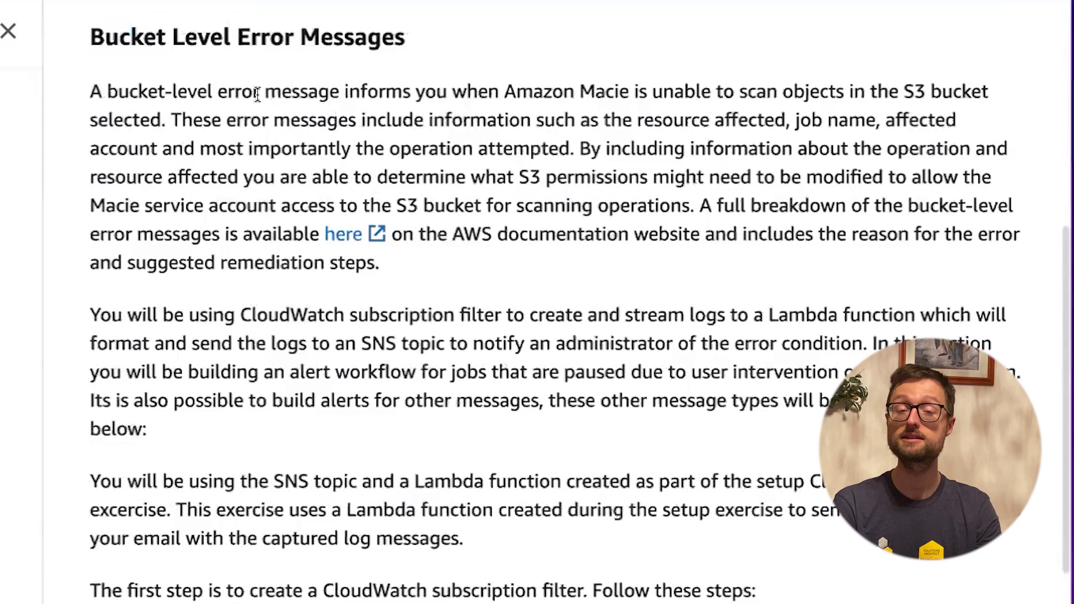
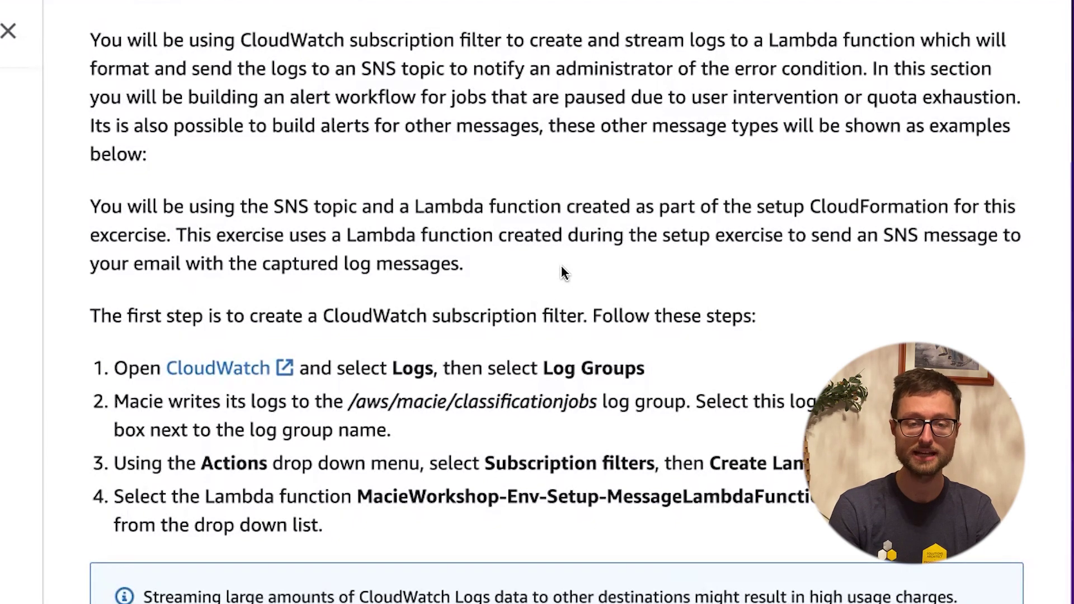
Step: Open CloudWatch from the workshop's subscription filter instructions and highlight the log group name /aws/macie/classificationjobs in them
{"action": "scroll", "coordinate": [561, 266], "scroll_direction": "down", "scroll_amount": 3}
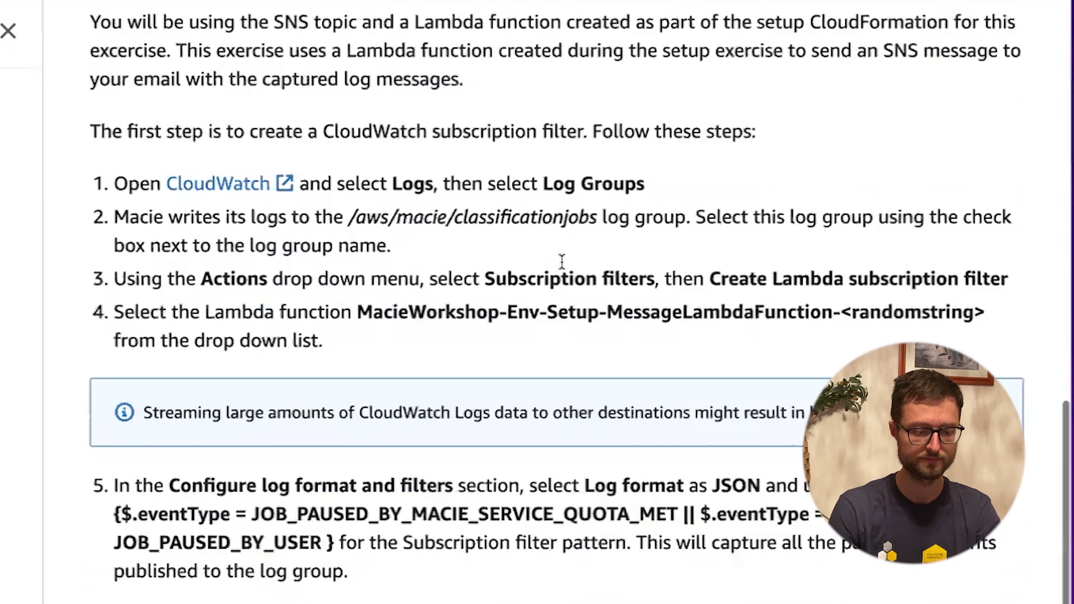
{"action": "scroll", "coordinate": [562, 261], "scroll_direction": "down", "scroll_amount": 1}
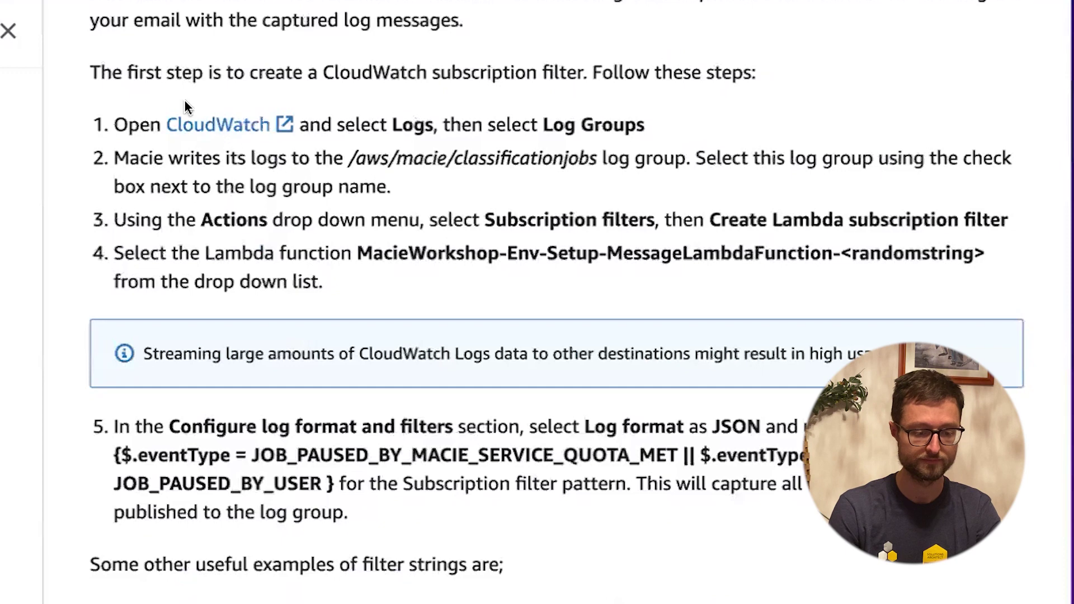
{"action": "left_click", "coordinate": [197, 127]}
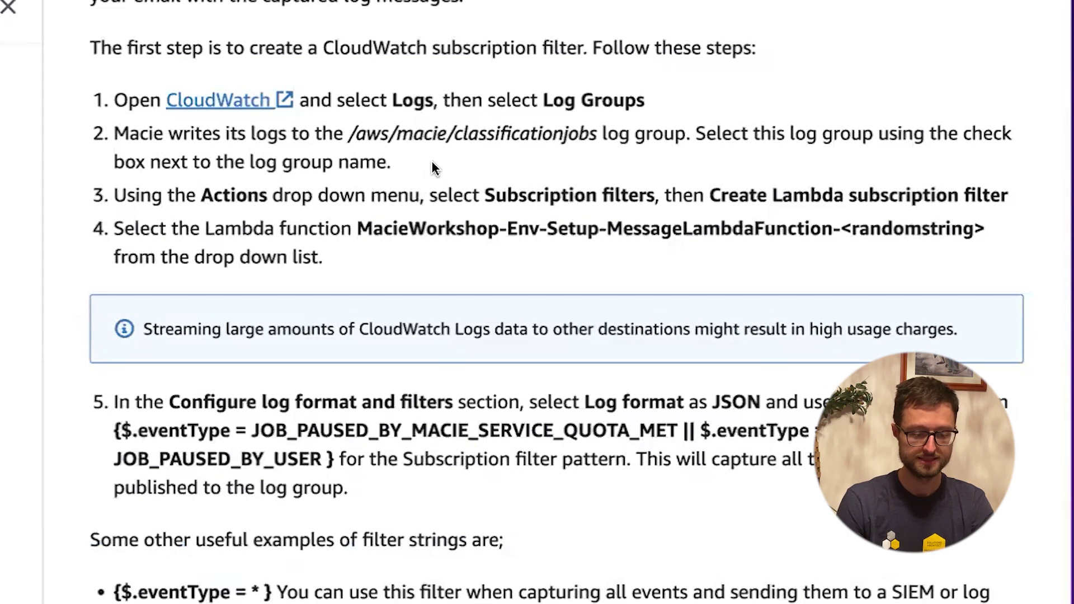
{"action": "left_click_drag", "start_coordinate": [350, 134], "coordinate": [591, 140]}
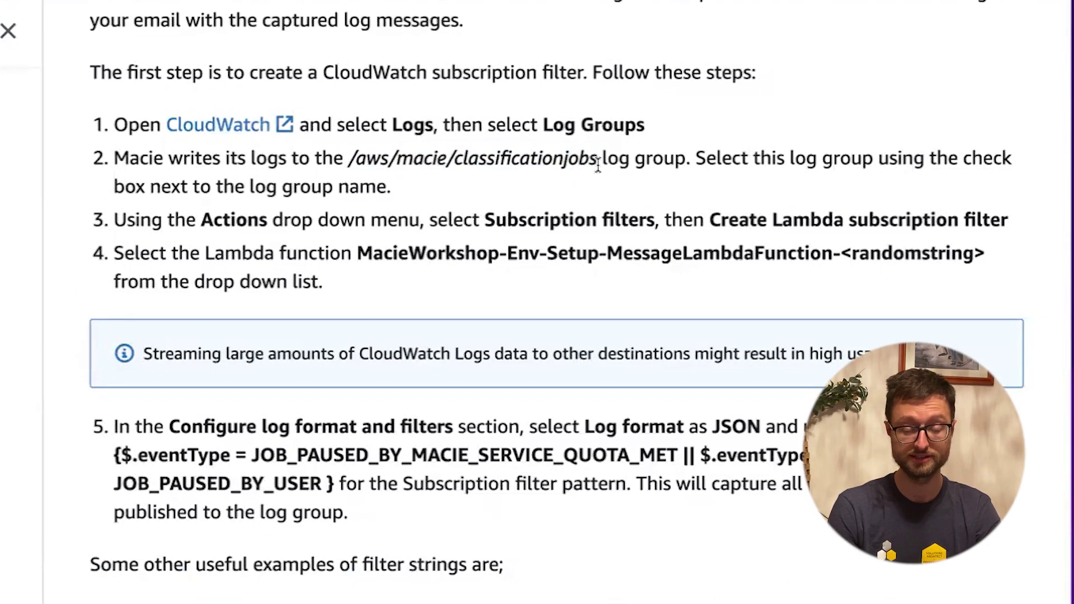
{"action": "left_click_drag", "start_coordinate": [597, 159], "coordinate": [349, 159]}
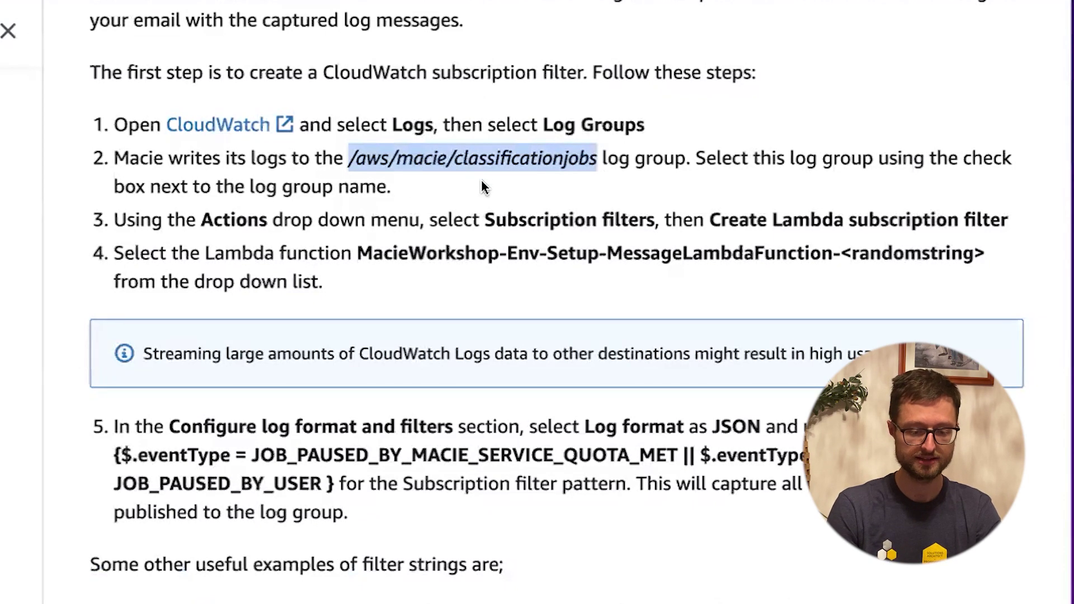
{"action": "scroll", "coordinate": [481, 184], "scroll_direction": "down", "scroll_amount": 1}
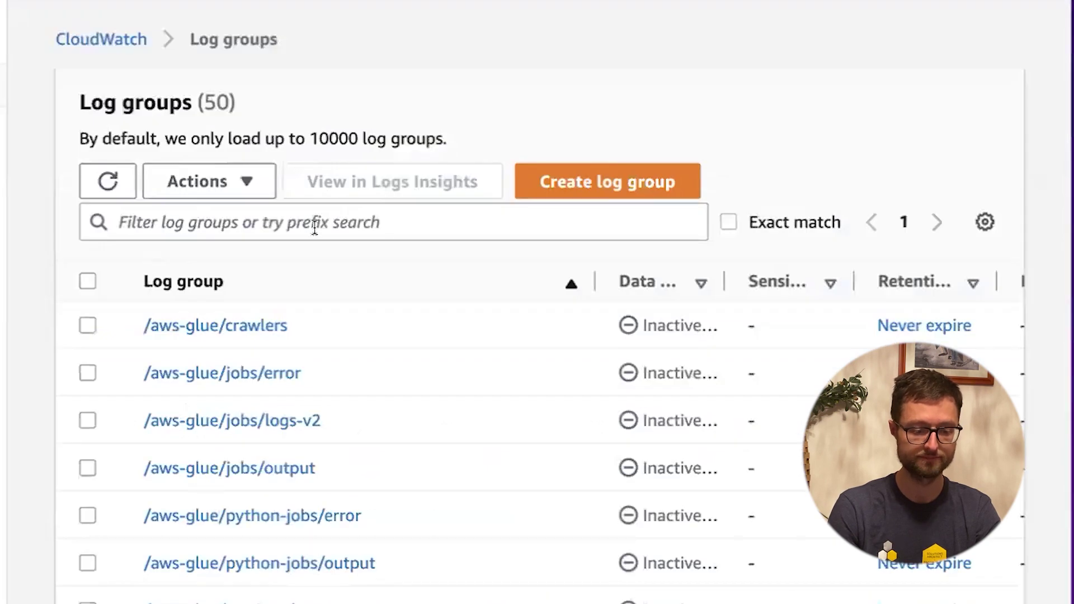
Step: Filter the CloudWatch log groups by "macie" and start a Lambda subscription filter for /aws/macie/classificationjobs
{"action": "left_click", "coordinate": [312, 224]}
{"action": "type", "text": "macie"}
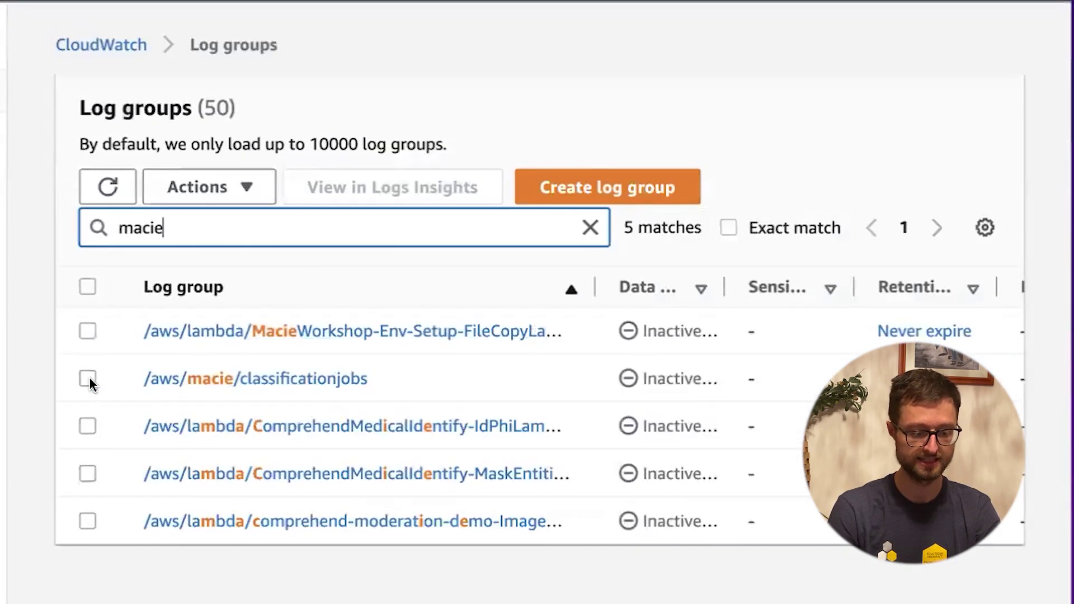
{"action": "left_click", "coordinate": [88, 380]}
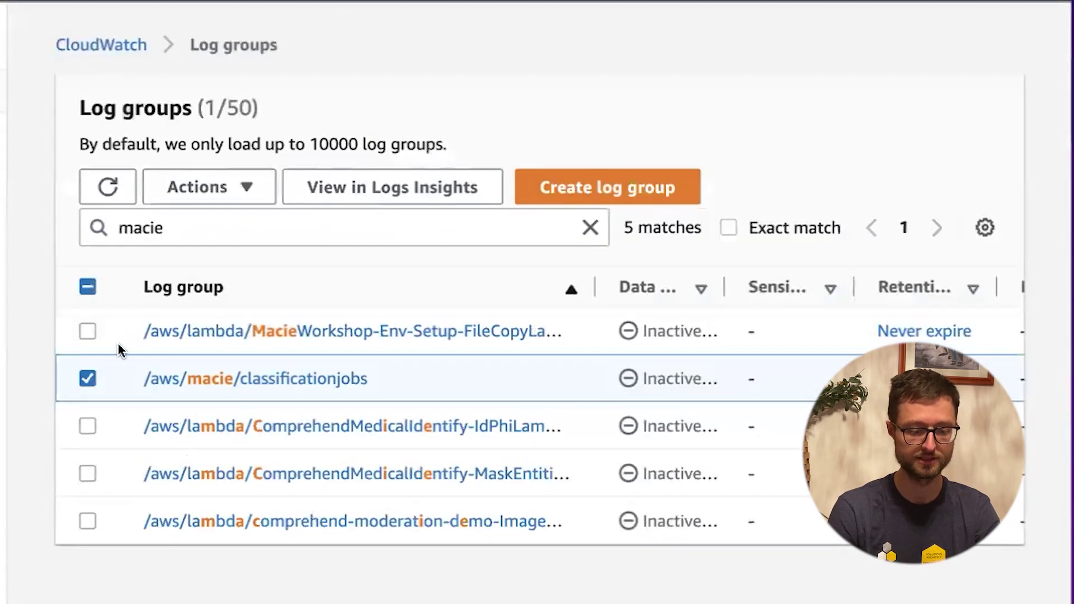
{"action": "left_click", "coordinate": [227, 196]}
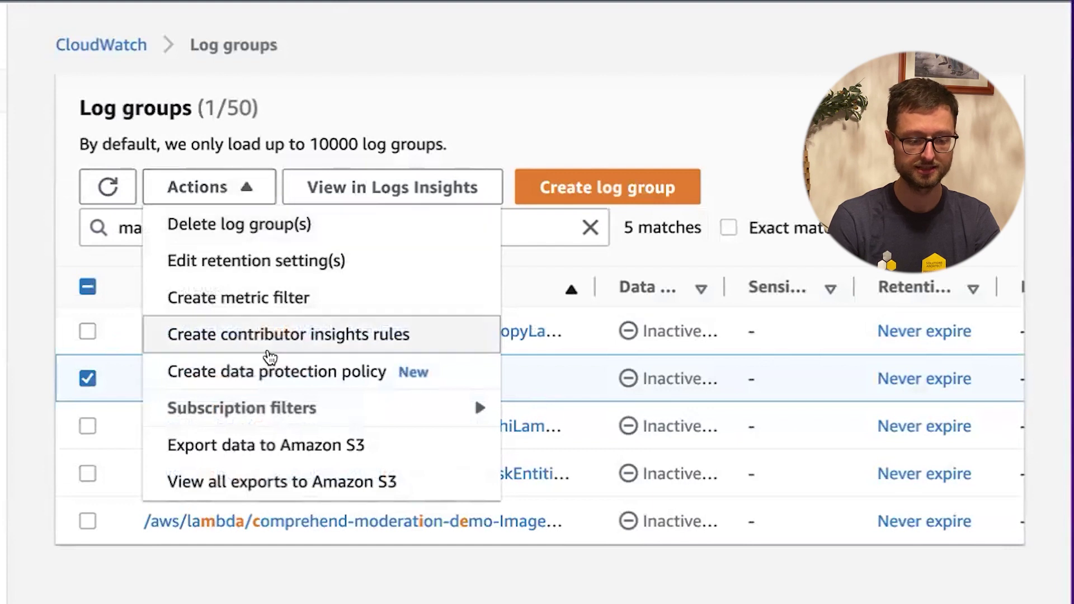
{"action": "mouse_move", "coordinate": [305, 408]}
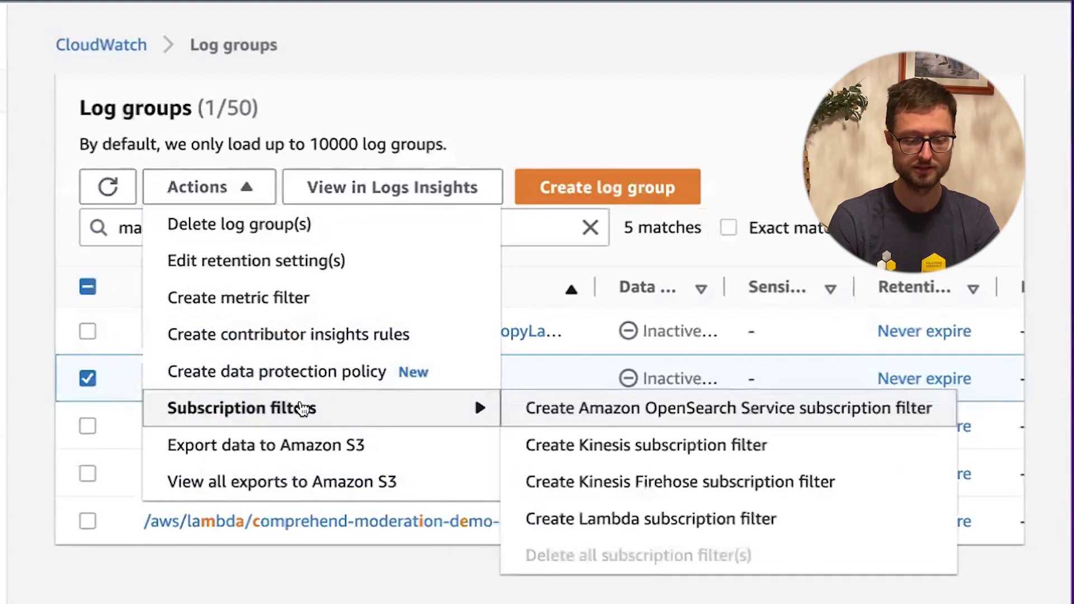
{"action": "left_click", "coordinate": [612, 521]}
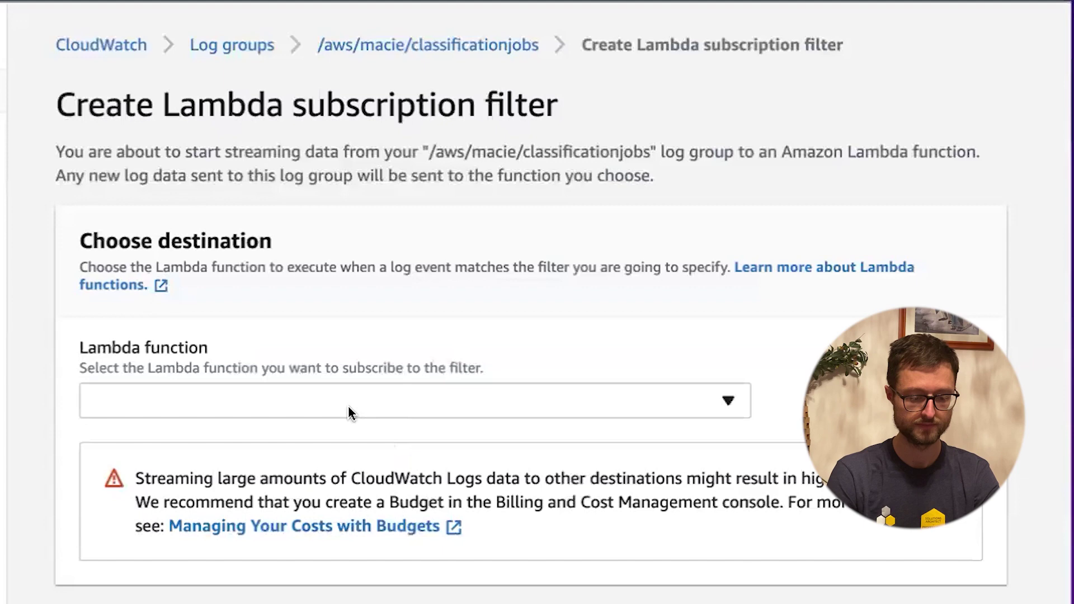
Step: Search the Lambda functions for "macie" and choose the workshop's MacieWorkshop-Env-Setup-MessageLambdaFunction as the subscription filter's destination
{"action": "left_click", "coordinate": [349, 411]}
{"action": "type", "text": "macie"}
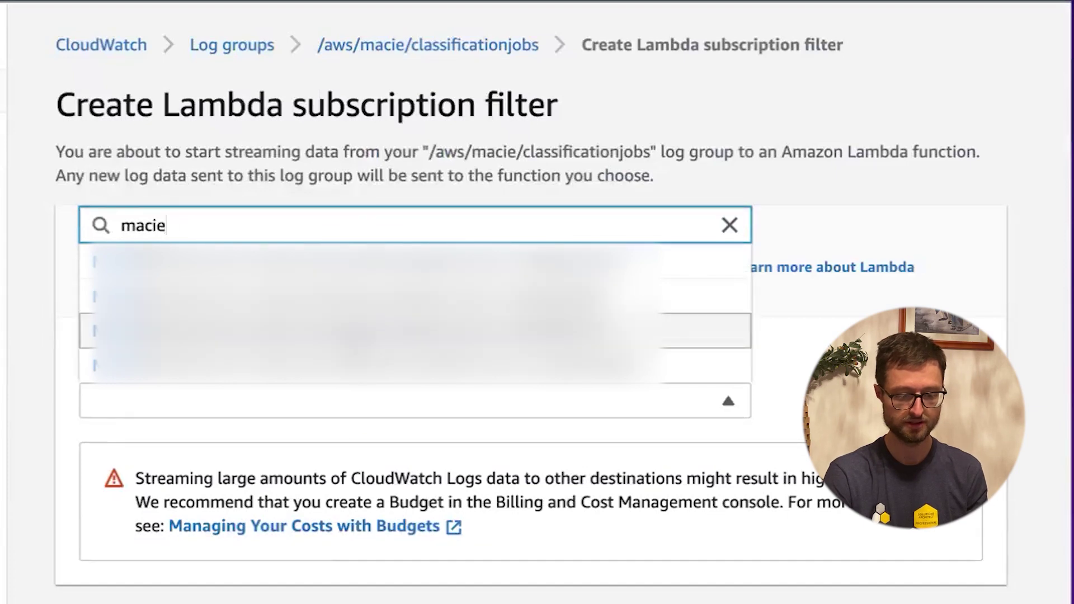
{"action": "left_click", "coordinate": [351, 334]}
{"action": "scroll", "coordinate": [351, 335], "scroll_direction": "down", "scroll_amount": 6}
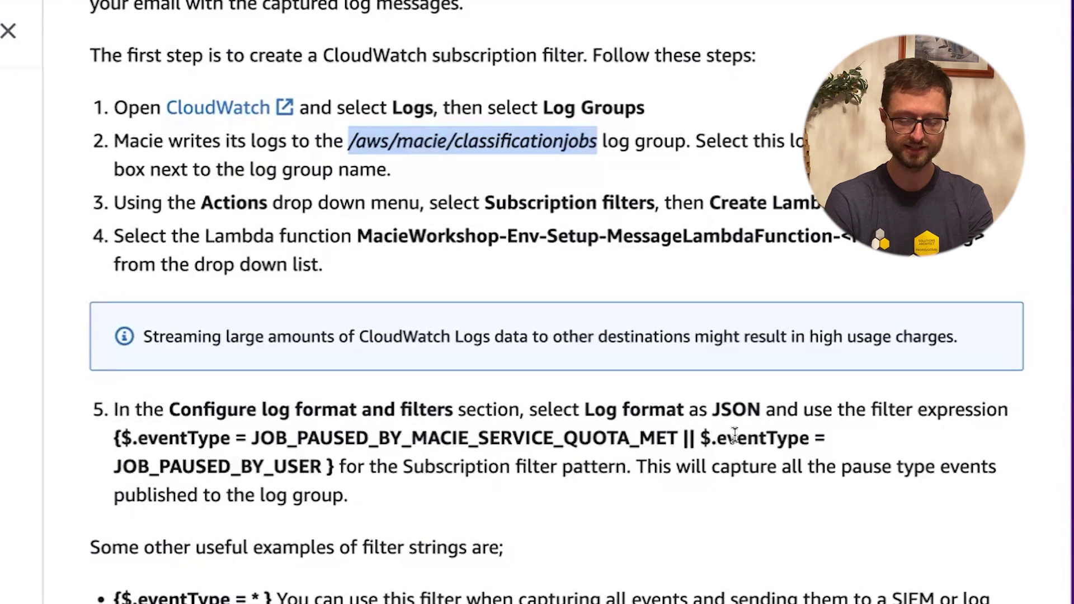
Step: Set the log format to JSON and copy the workshop's expression {$.eventType = JOB_PAUSED_BY_MACIE_SERVICE_QUOTA_MET || $.eventType = JOB_PAUSED_BY_USER } into the subscription filter pattern
{"action": "left_click_drag", "start_coordinate": [107, 446], "coordinate": [330, 460]}
{"action": "key", "text": "ctrl+c"}
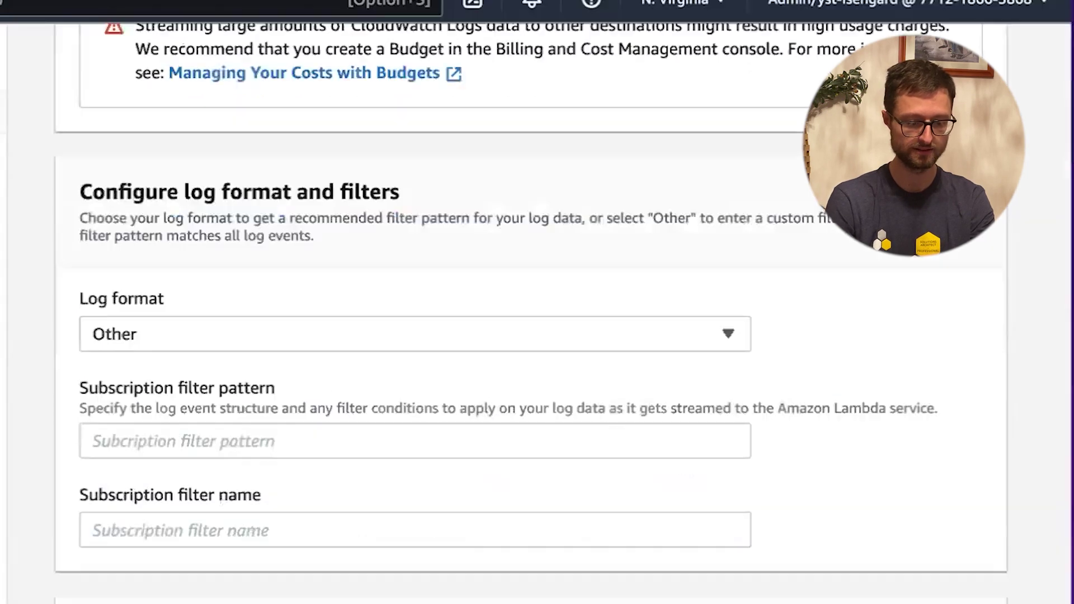
{"action": "left_click", "coordinate": [168, 333]}
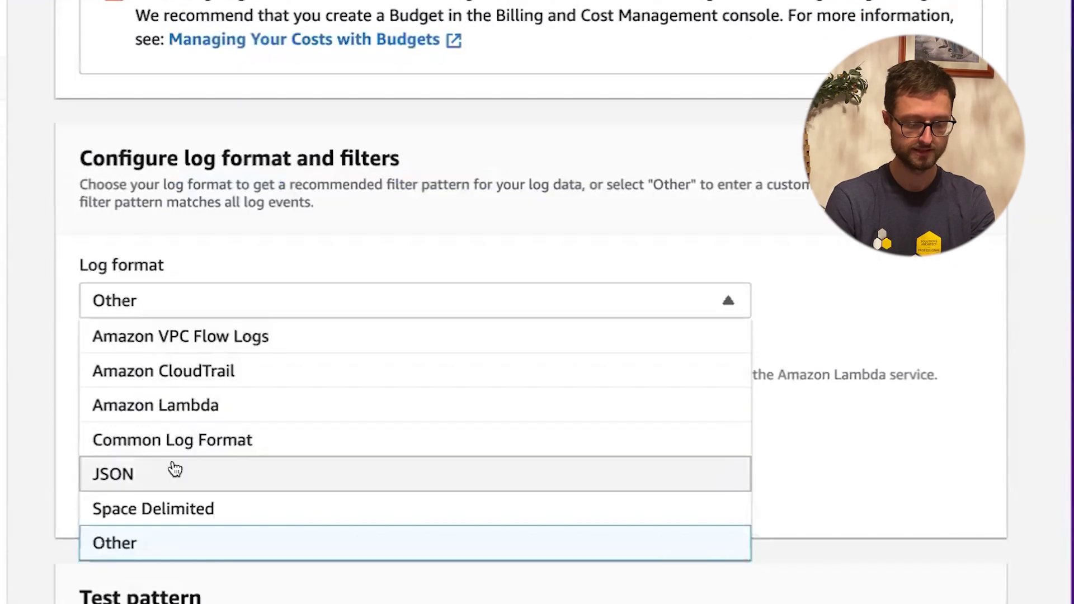
{"action": "left_click", "coordinate": [173, 470]}
{"action": "left_click", "coordinate": [190, 410]}
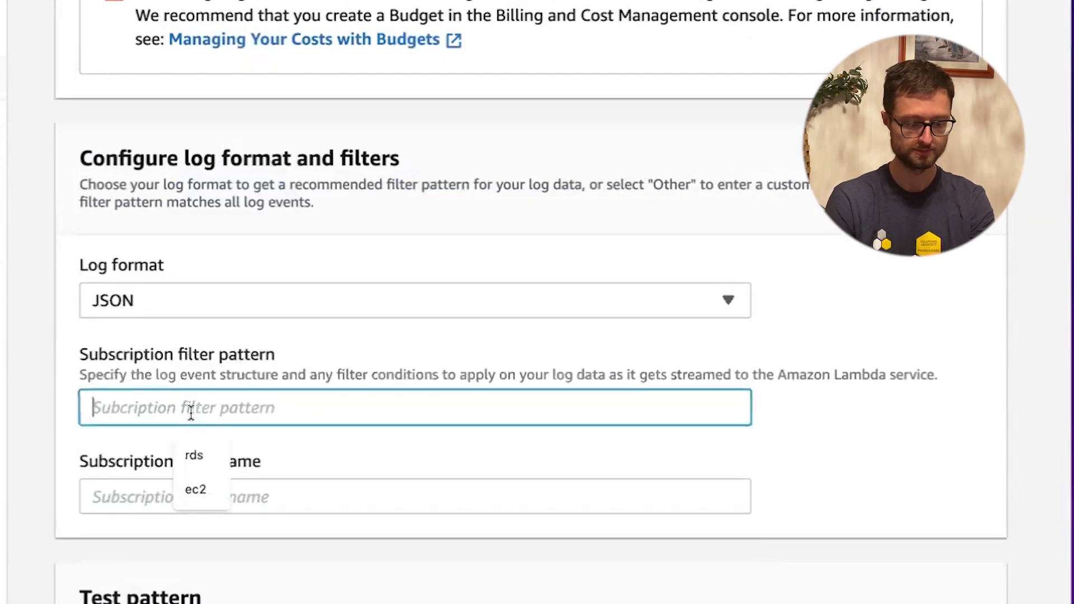
{"action": "key", "text": "ctrl+v"}
{"action": "key", "text": "Home"}
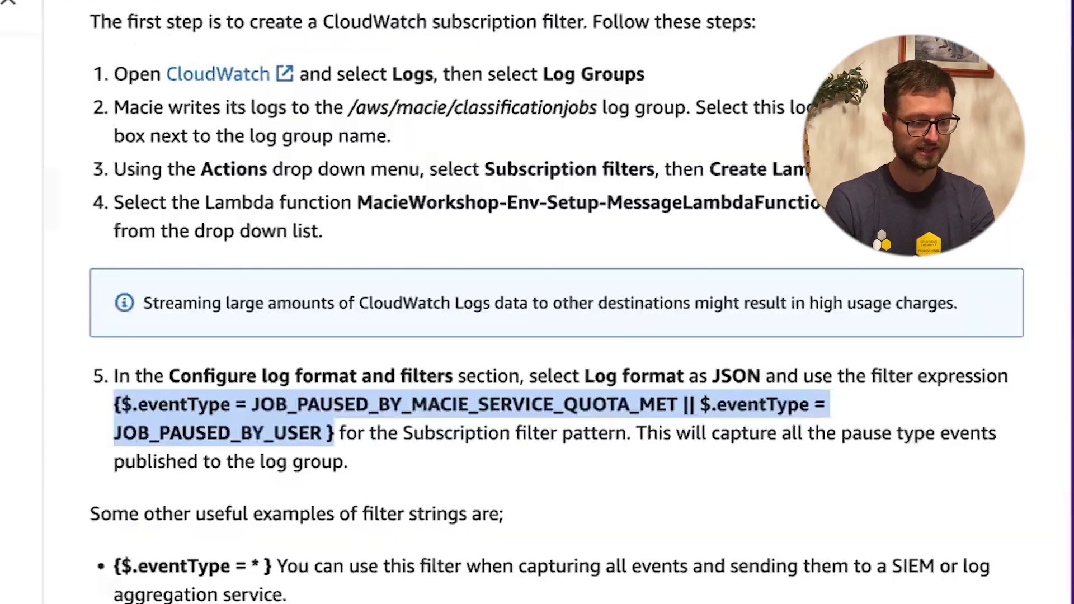
Step: Review the workshop's other example filter strings, highlighting the || operator and the BUCKET_IN_DIFFERENT_REGION condition in the bucket-level example
{"action": "left_click", "coordinate": [296, 387]}
{"action": "scroll", "coordinate": [366, 347], "scroll_direction": "down", "scroll_amount": 5}
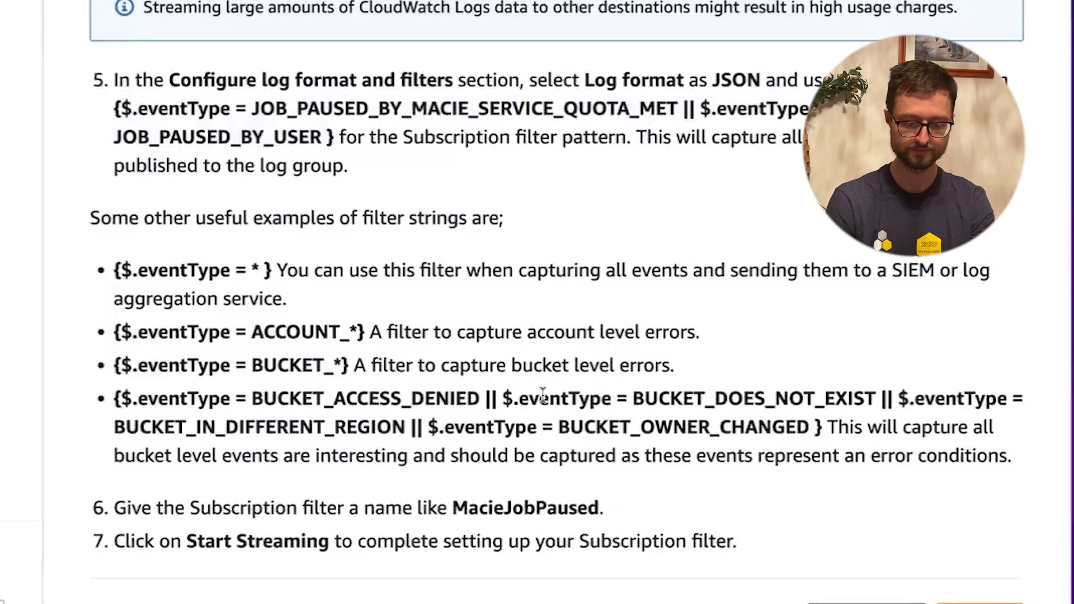
{"action": "left_click_drag", "start_coordinate": [479, 399], "coordinate": [506, 398]}
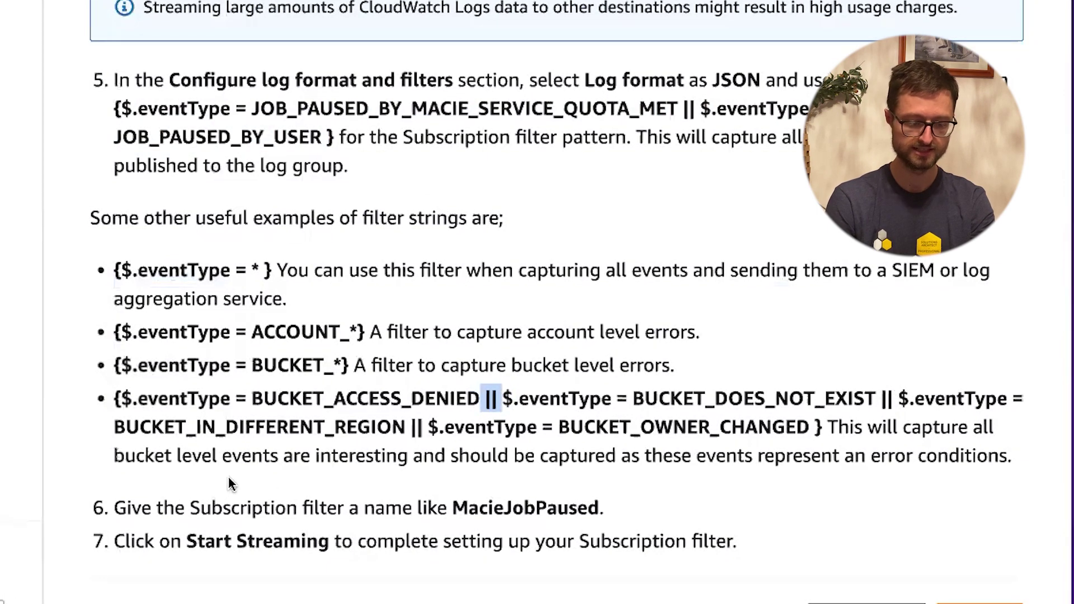
{"action": "left_click_drag", "start_coordinate": [139, 427], "coordinate": [325, 427]}
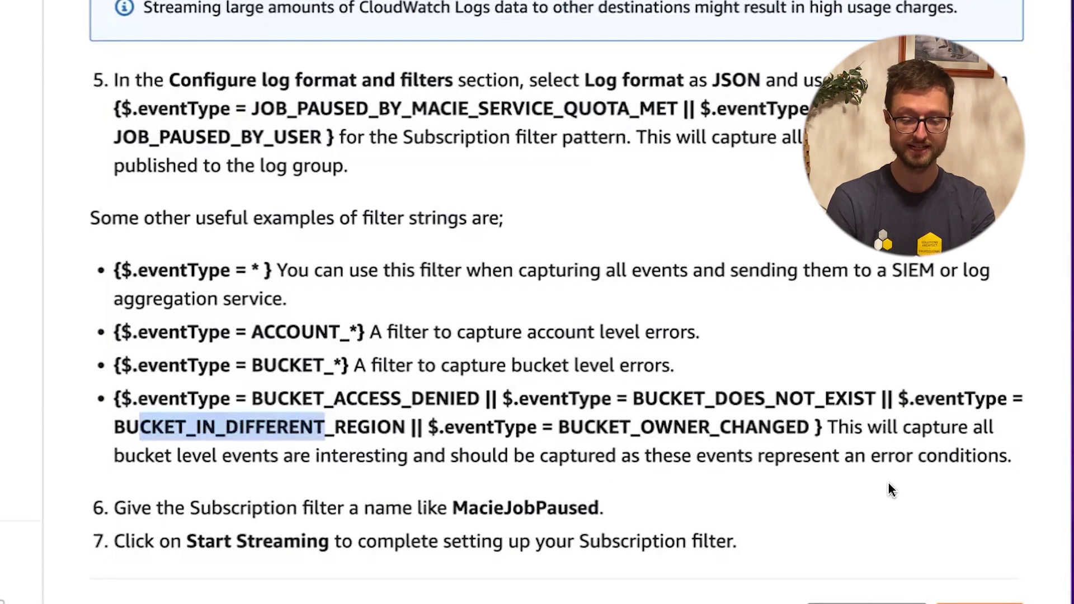
Step: Copy the suggested name MacieJobPaused from the workshop instructions into the subscription filter name
{"action": "scroll", "coordinate": [884, 489], "scroll_direction": "down", "scroll_amount": 2}
{"action": "double_click", "coordinate": [545, 404]}
{"action": "key", "text": "ctrl+c"}
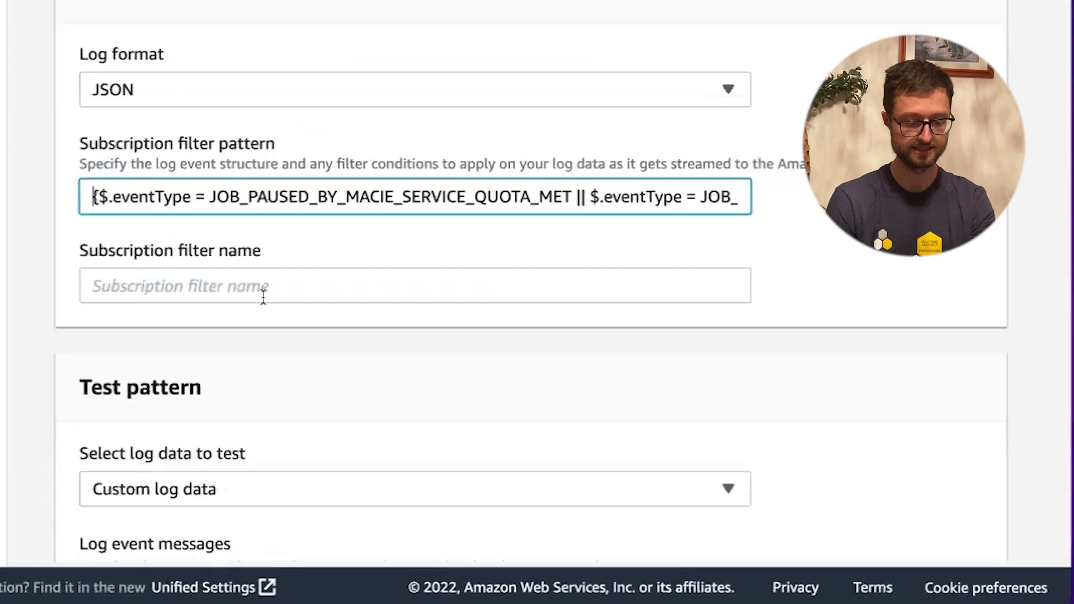
{"action": "left_click", "coordinate": [261, 294]}
{"action": "key", "text": "ctrl+v"}
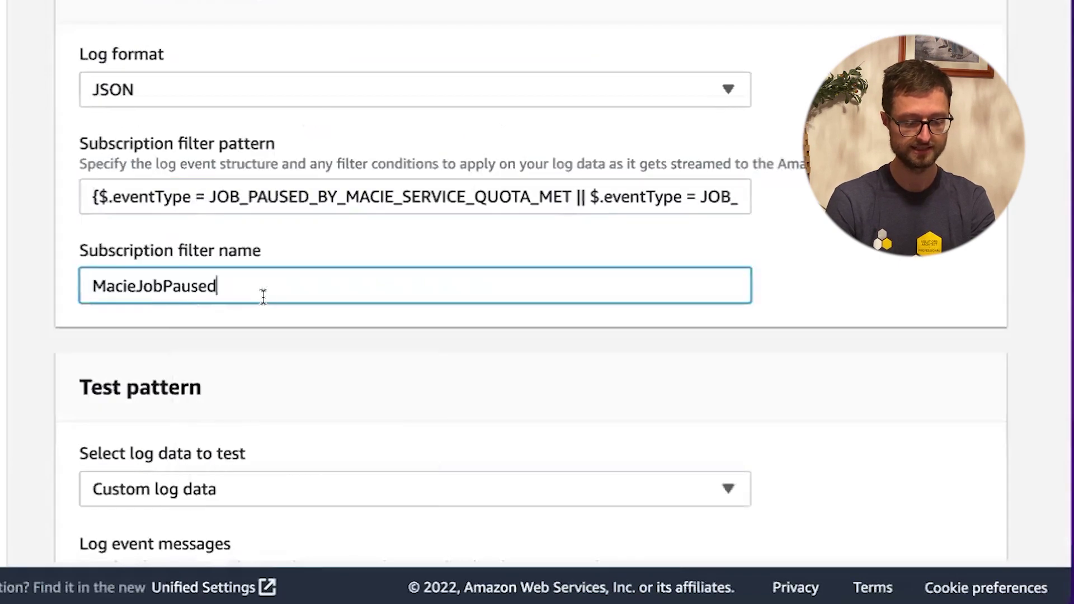
Step: Test the filter pattern against the sample custom log event messages and start streaming with the subscription filter
{"action": "scroll", "coordinate": [263, 297], "scroll_direction": "down", "scroll_amount": 7}
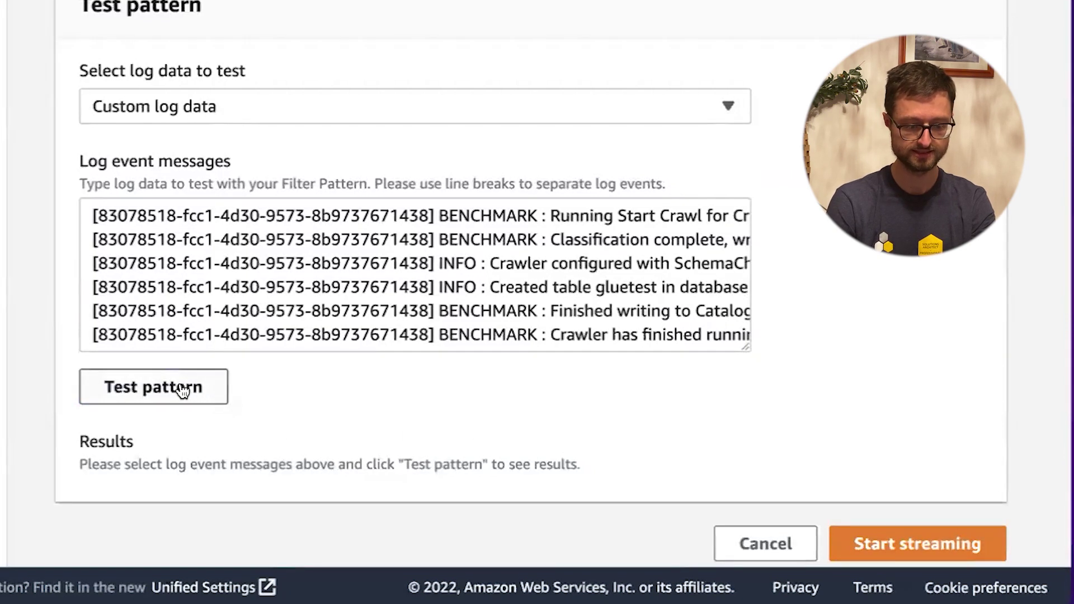
{"action": "scroll", "coordinate": [474, 279], "scroll_direction": "right", "scroll_amount": 10}
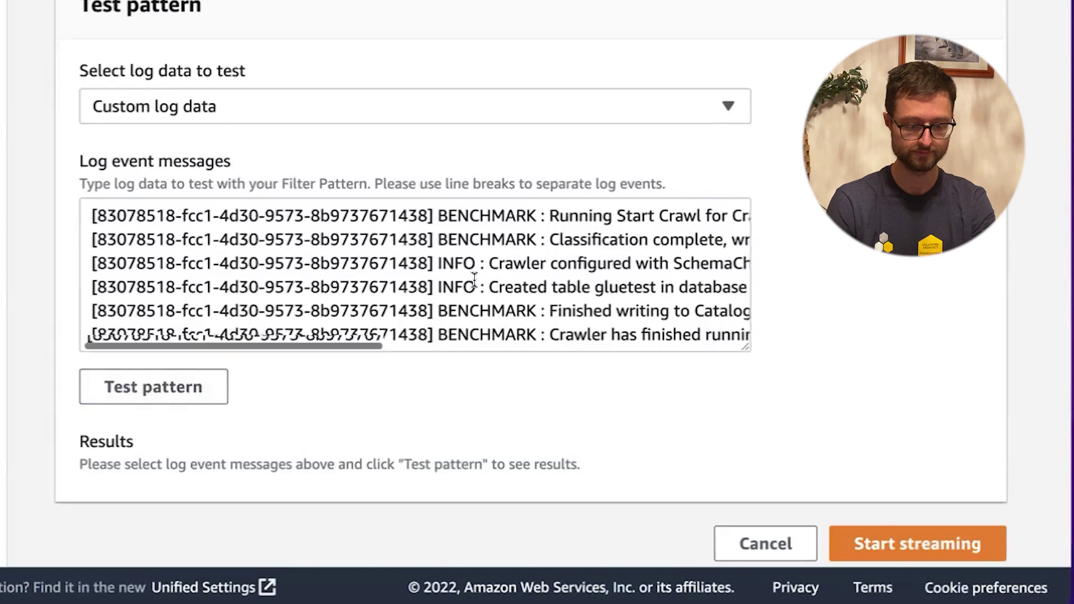
{"action": "scroll", "coordinate": [474, 280], "scroll_direction": "left", "scroll_amount": 5}
{"action": "scroll", "coordinate": [474, 280], "scroll_direction": "left", "scroll_amount": 6}
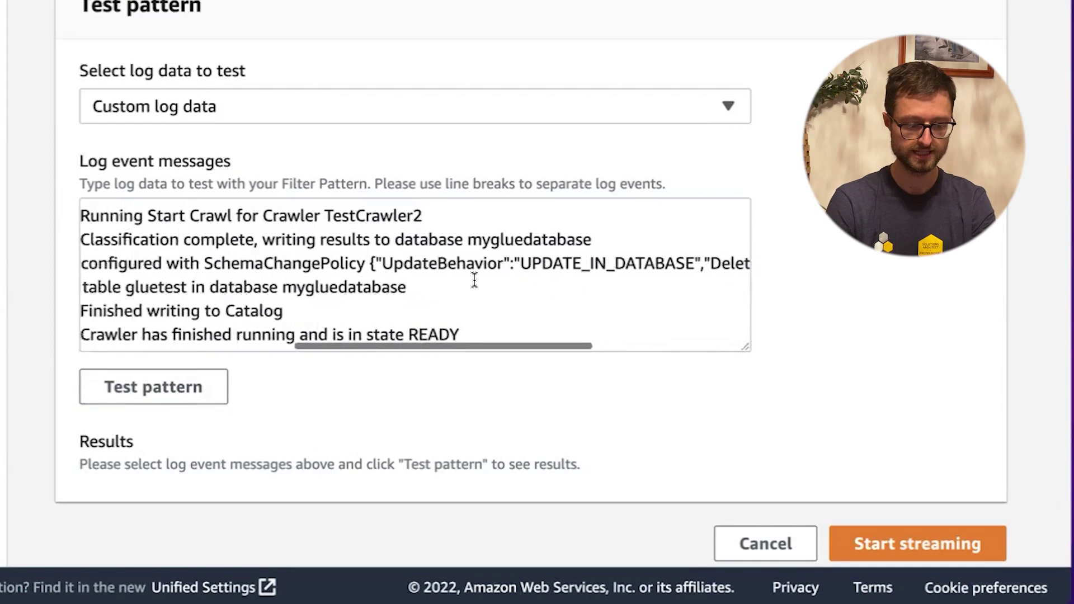
{"action": "scroll", "coordinate": [479, 278], "scroll_direction": "left", "scroll_amount": 3}
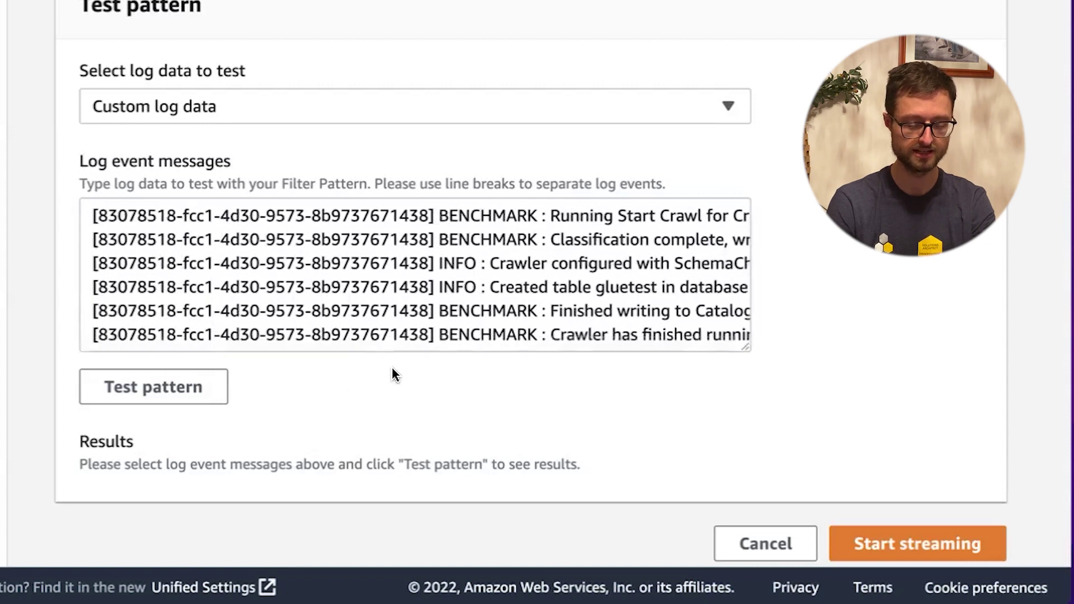
{"action": "left_click", "coordinate": [183, 386]}
{"action": "scroll", "coordinate": [246, 440], "scroll_direction": "down", "scroll_amount": 2}
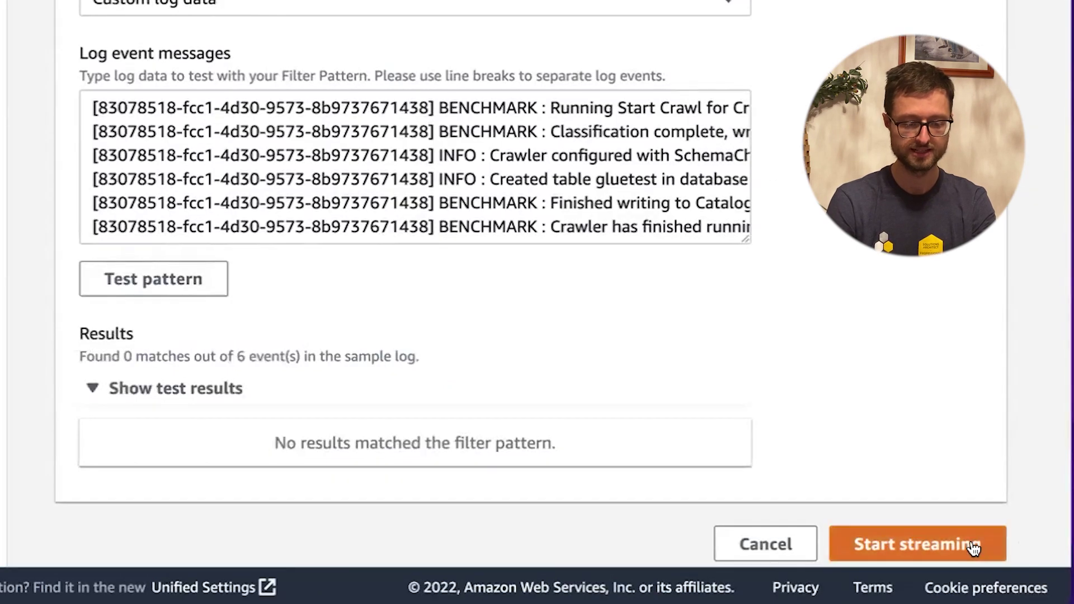
{"action": "left_click", "coordinate": [915, 545]}
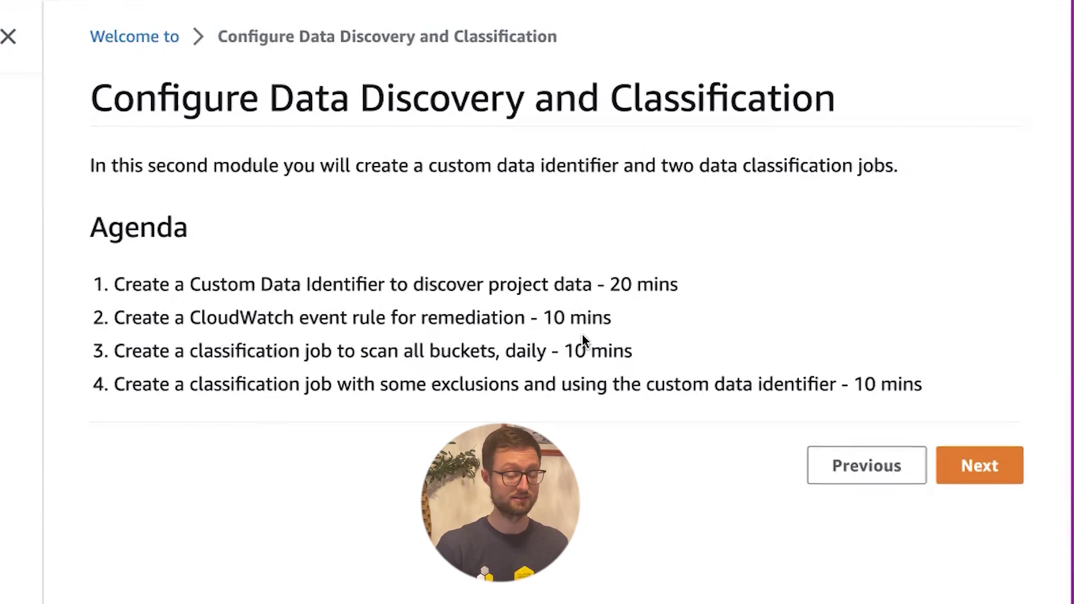
Step: Advance the workshop to the Macie and KMS Encryption Keys page and open its supported encryption types documentation
{"action": "left_click", "coordinate": [968, 477]}
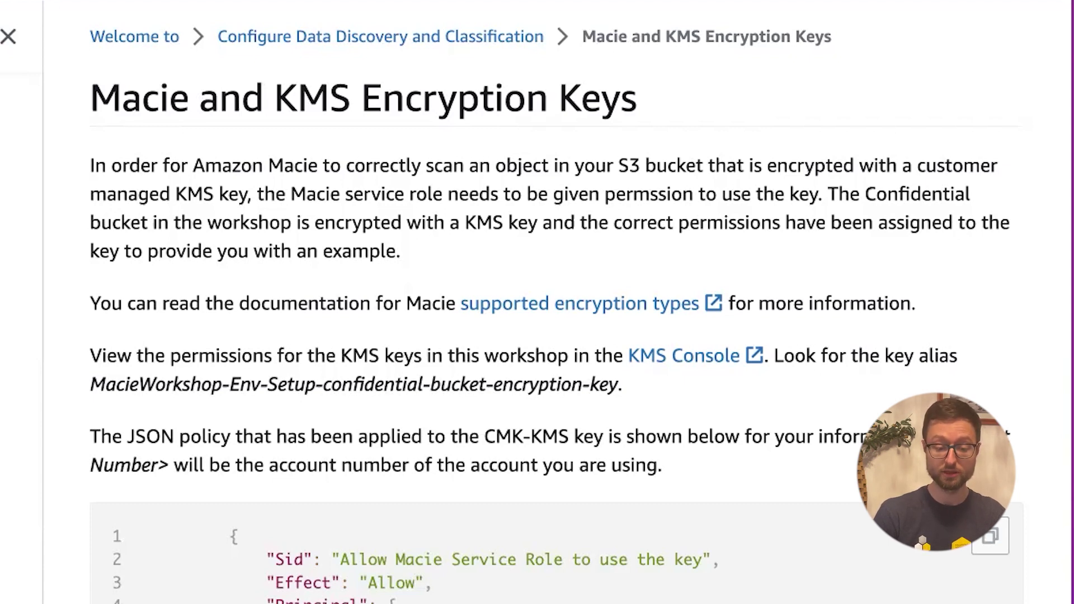
{"action": "scroll", "coordinate": [537, 302], "scroll_direction": "down", "scroll_amount": 3}
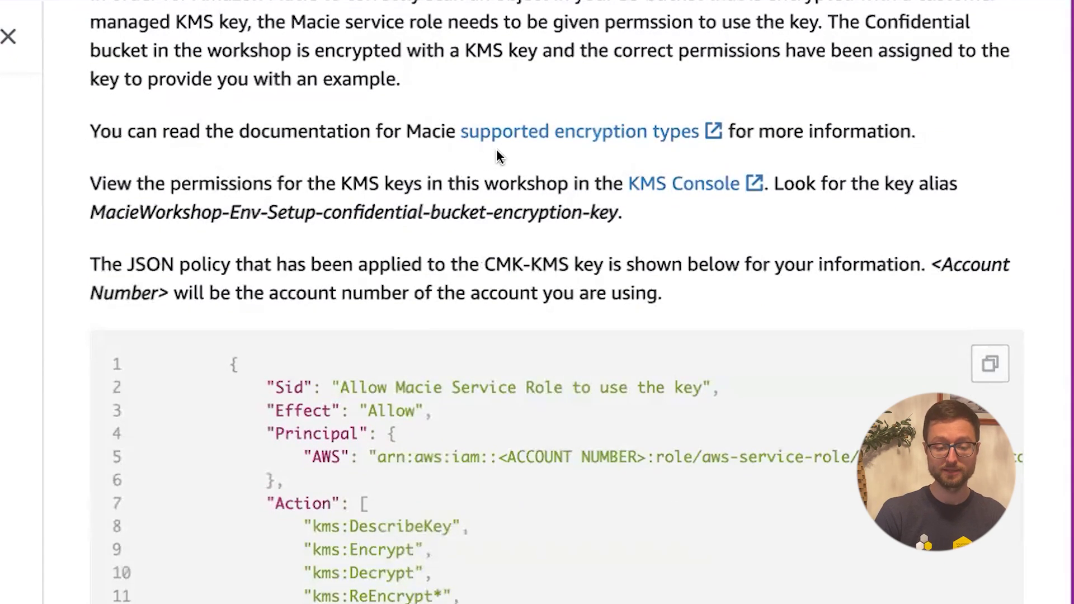
{"action": "left_click", "coordinate": [523, 138]}
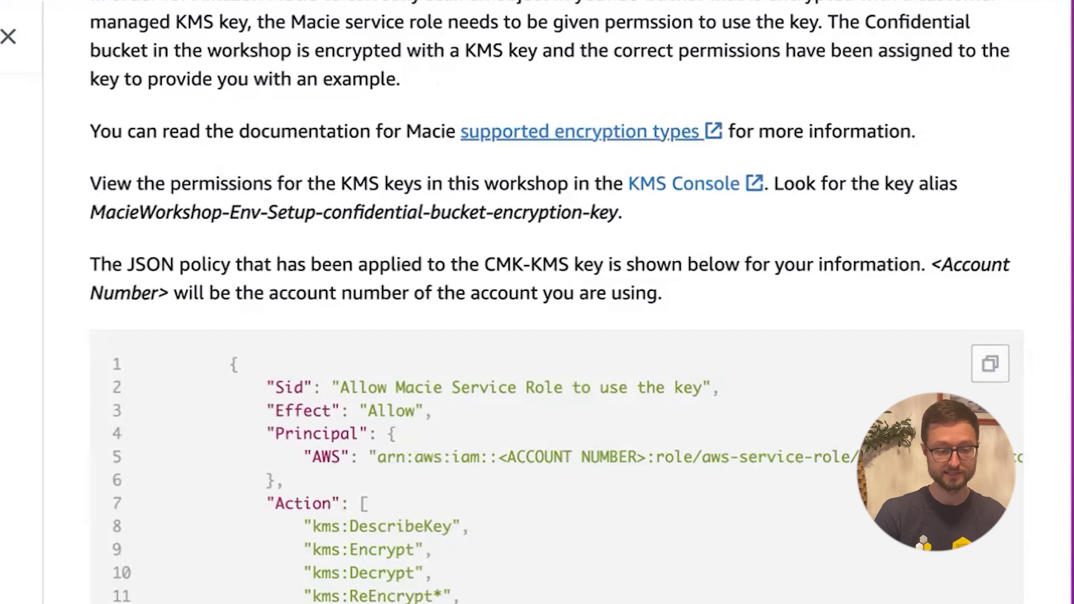
Step: Read the Macie documentation on encryption options for S3 objects and on allowing Macie to use a customer managed KMS key
{"action": "scroll", "coordinate": [265, 309], "scroll_direction": "down", "scroll_amount": 3}
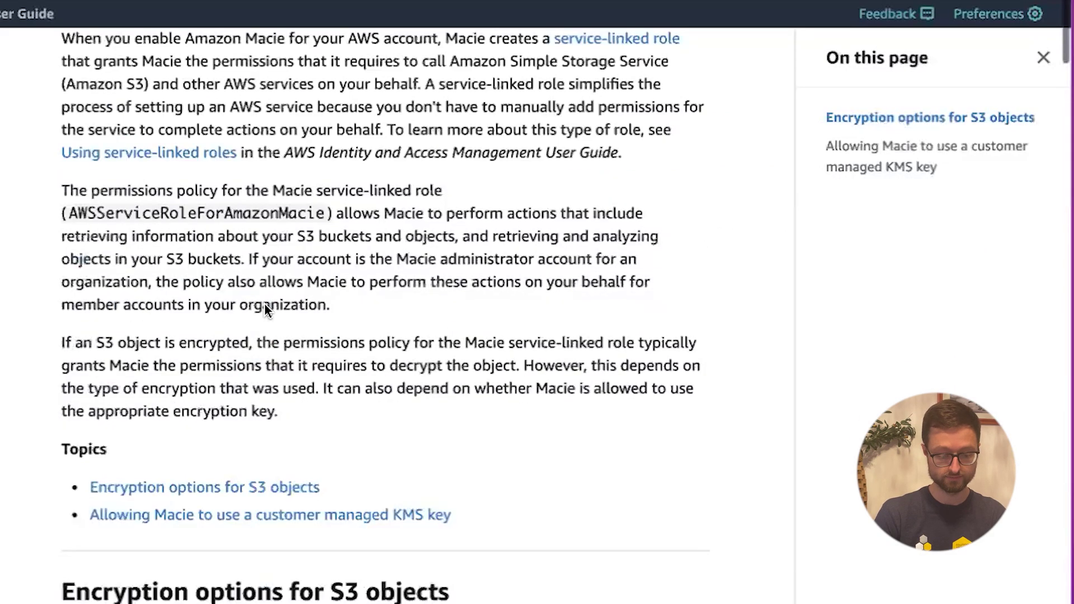
{"action": "scroll", "coordinate": [265, 303], "scroll_direction": "down", "scroll_amount": 15}
{"action": "scroll", "coordinate": [265, 302], "scroll_direction": "up", "scroll_amount": 3}
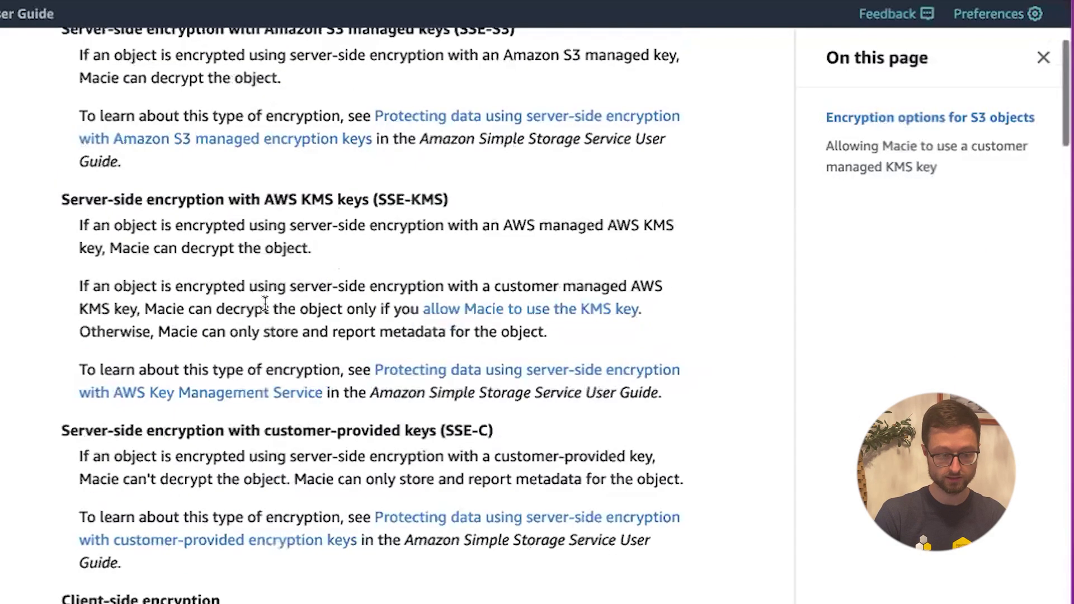
{"action": "scroll", "coordinate": [265, 303], "scroll_direction": "up", "scroll_amount": 5}
{"action": "scroll", "coordinate": [265, 303], "scroll_direction": "down", "scroll_amount": 10}
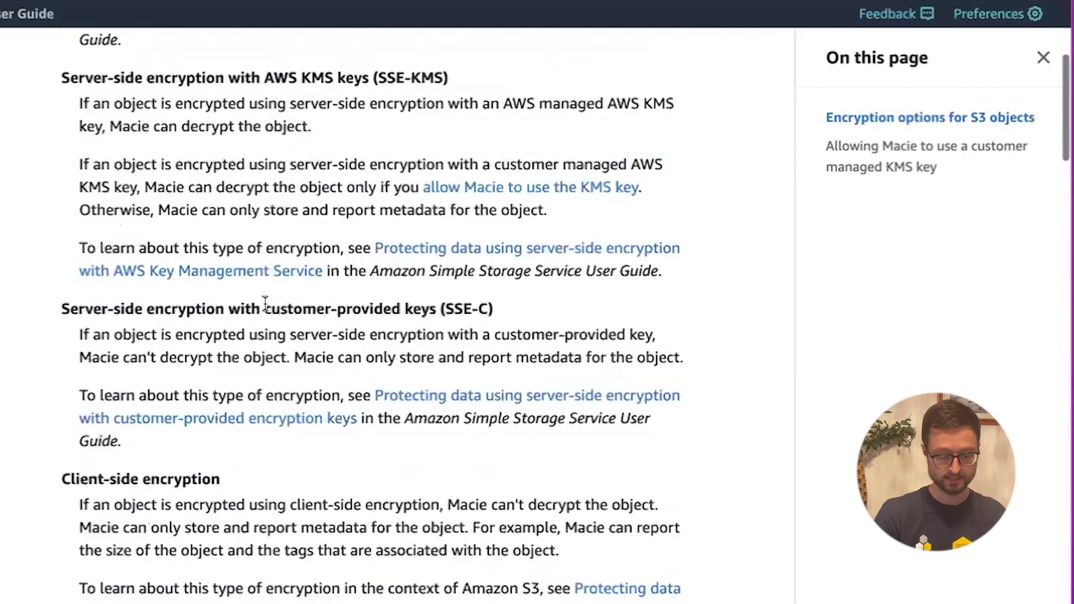
{"action": "scroll", "coordinate": [265, 304], "scroll_direction": "down", "scroll_amount": 2}
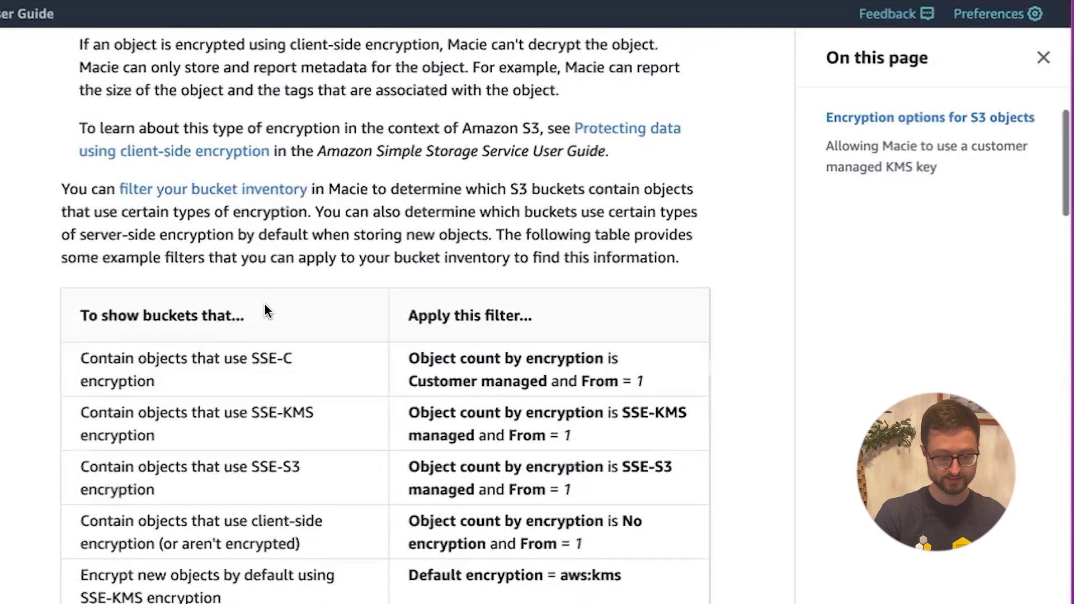
{"action": "scroll", "coordinate": [265, 303], "scroll_direction": "down", "scroll_amount": 5}
{"action": "scroll", "coordinate": [265, 307], "scroll_direction": "down", "scroll_amount": 5}
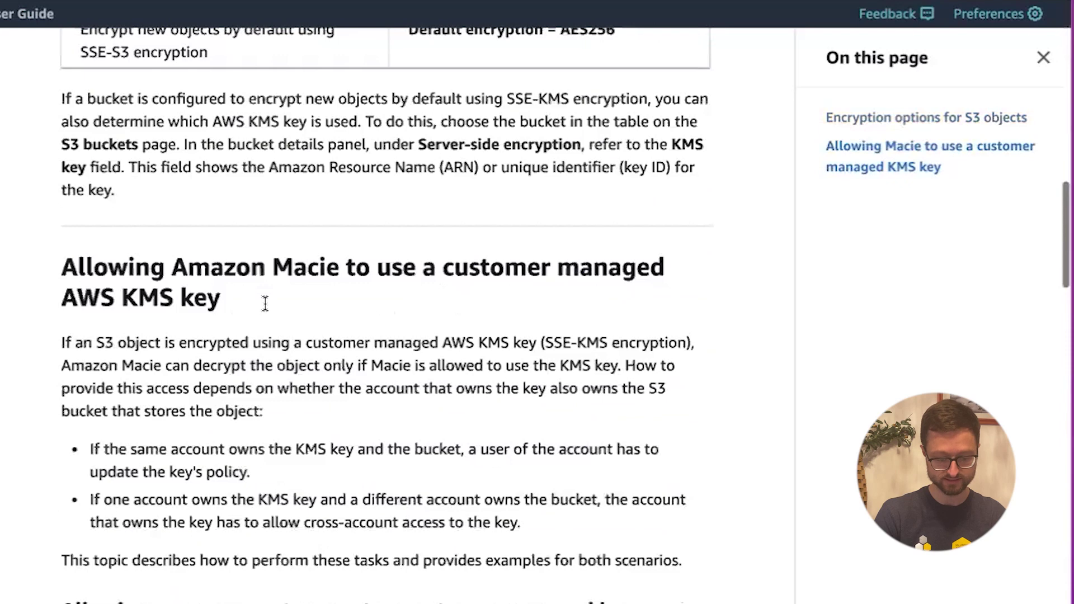
{"action": "scroll", "coordinate": [265, 303], "scroll_direction": "down", "scroll_amount": 5}
{"action": "scroll", "coordinate": [265, 303], "scroll_direction": "down", "scroll_amount": 5}
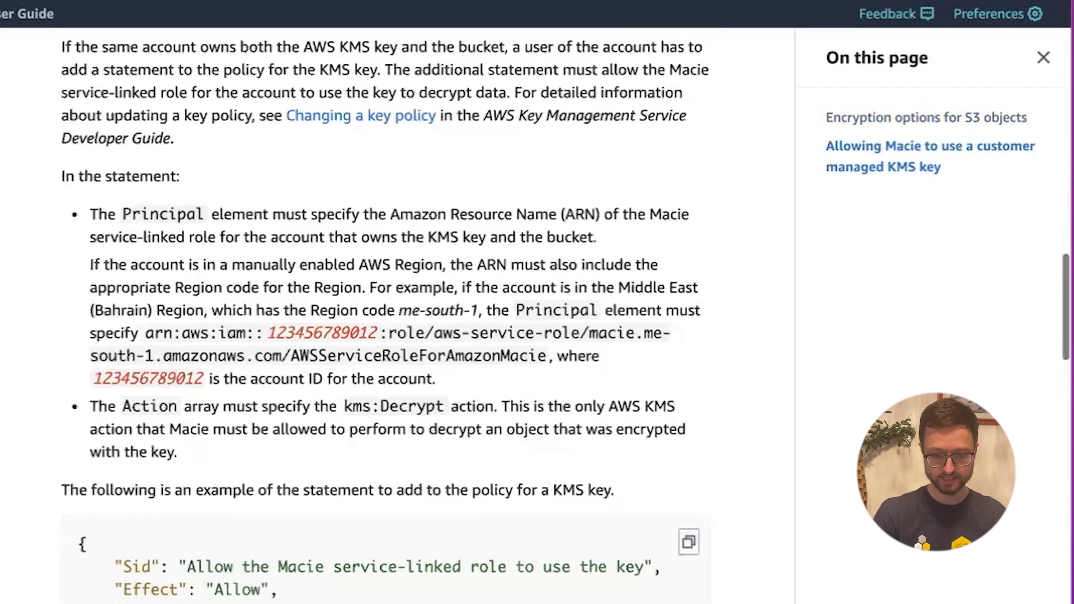
{"action": "scroll", "coordinate": [264, 303], "scroll_direction": "down", "scroll_amount": 3}
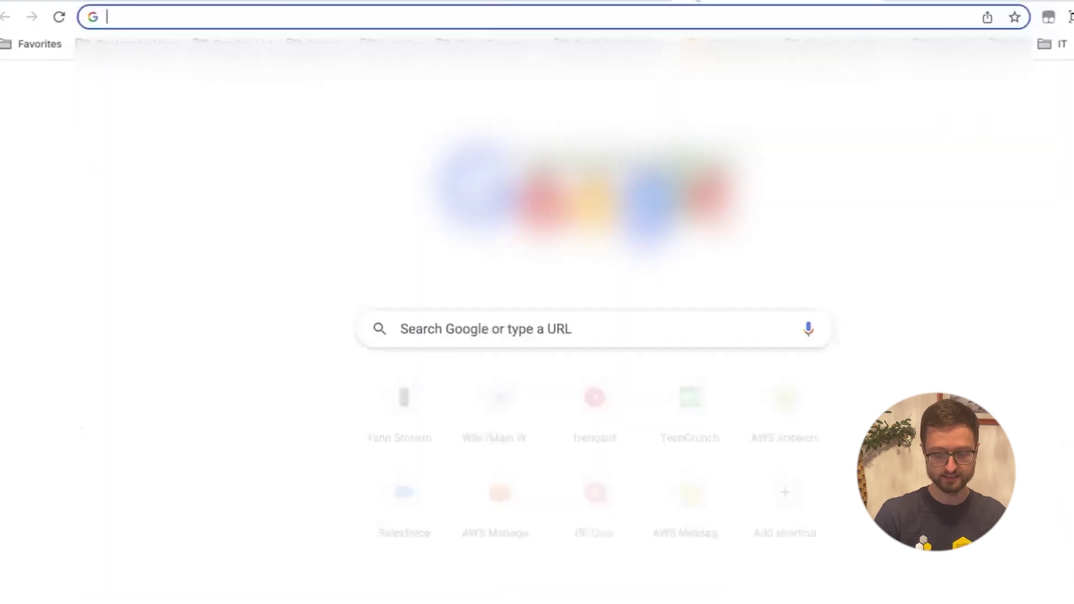
Step: Search the web for "xks kms" and open the AWS blog post Announcing AWS KMS External Key Store (XKS)
{"action": "type", "text": "xks kms"}
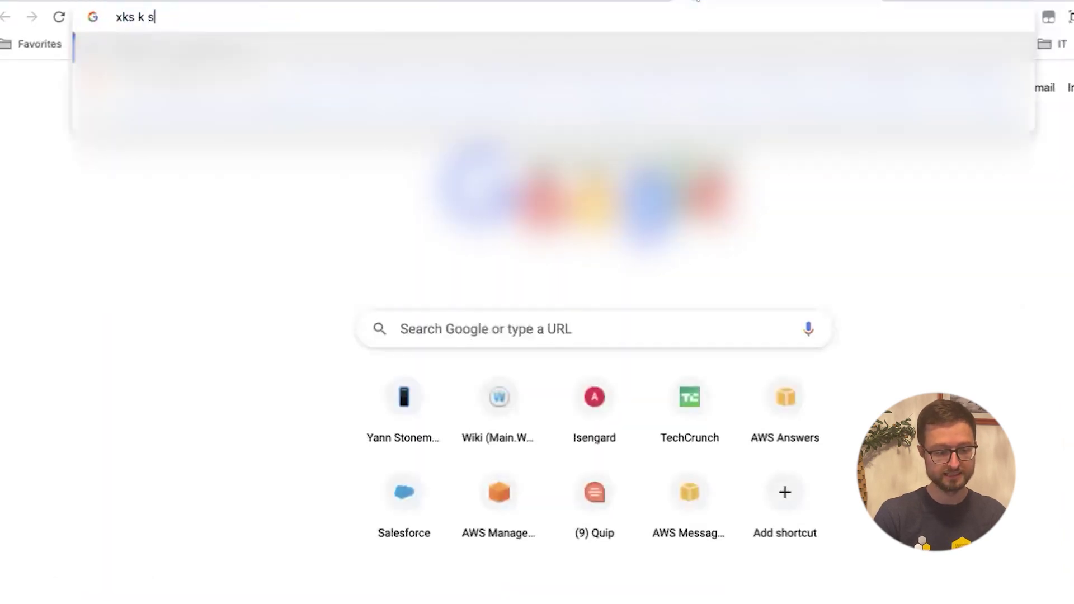
{"action": "key", "text": "Return"}
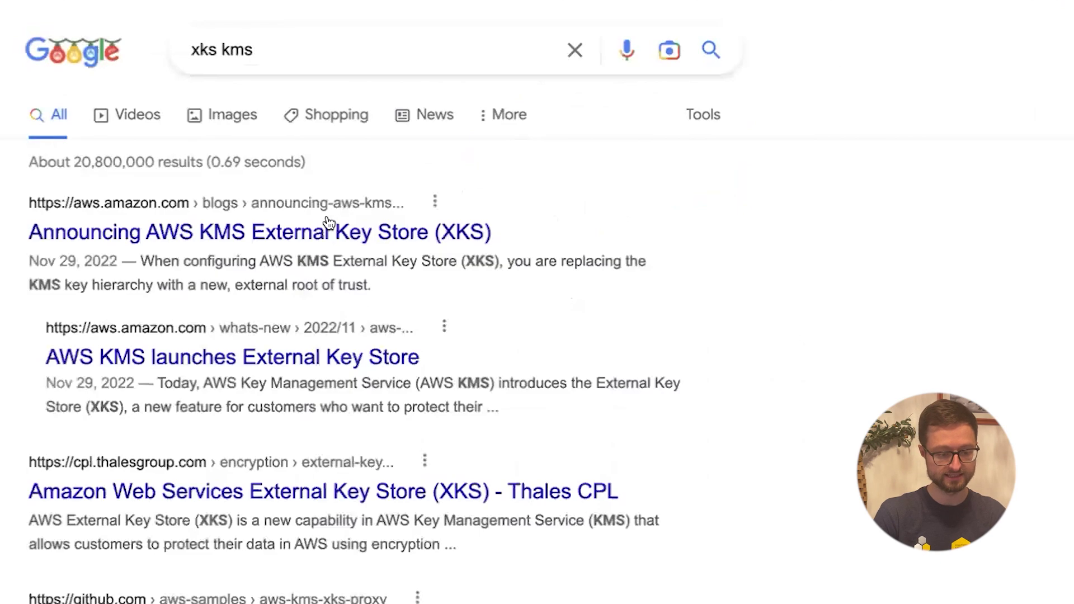
{"action": "left_click", "coordinate": [334, 231]}
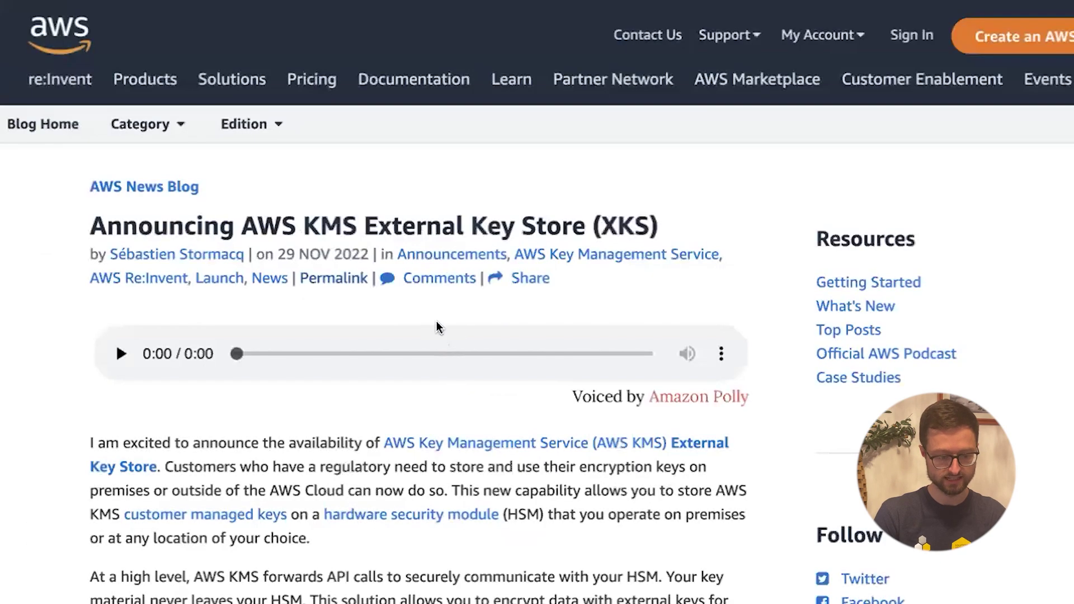
{"action": "scroll", "coordinate": [465, 507], "scroll_direction": "down", "scroll_amount": 5}
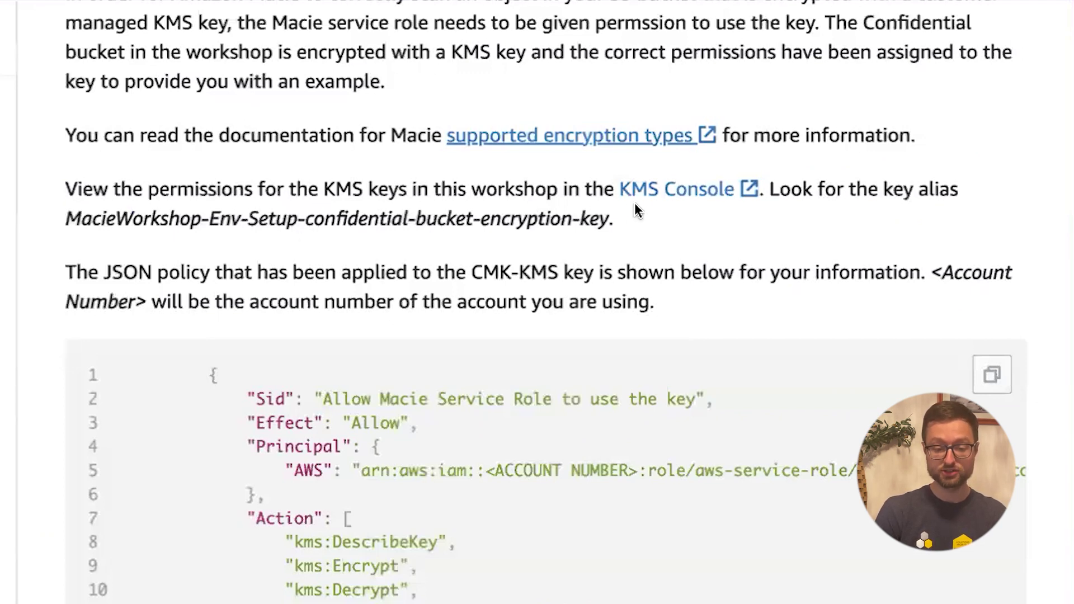
Step: Open the KMS console from the workshop page and open the customer managed key MacieWorkshop-Env-Setup-confidential-bucket-encryption-key
{"action": "left_click", "coordinate": [661, 193]}
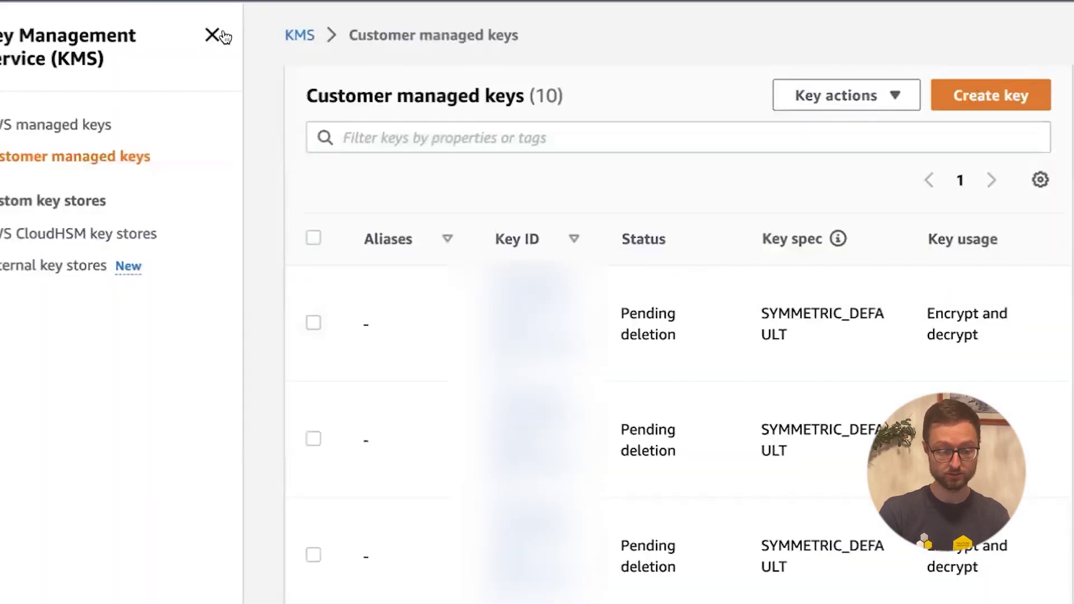
{"action": "left_click", "coordinate": [212, 36]}
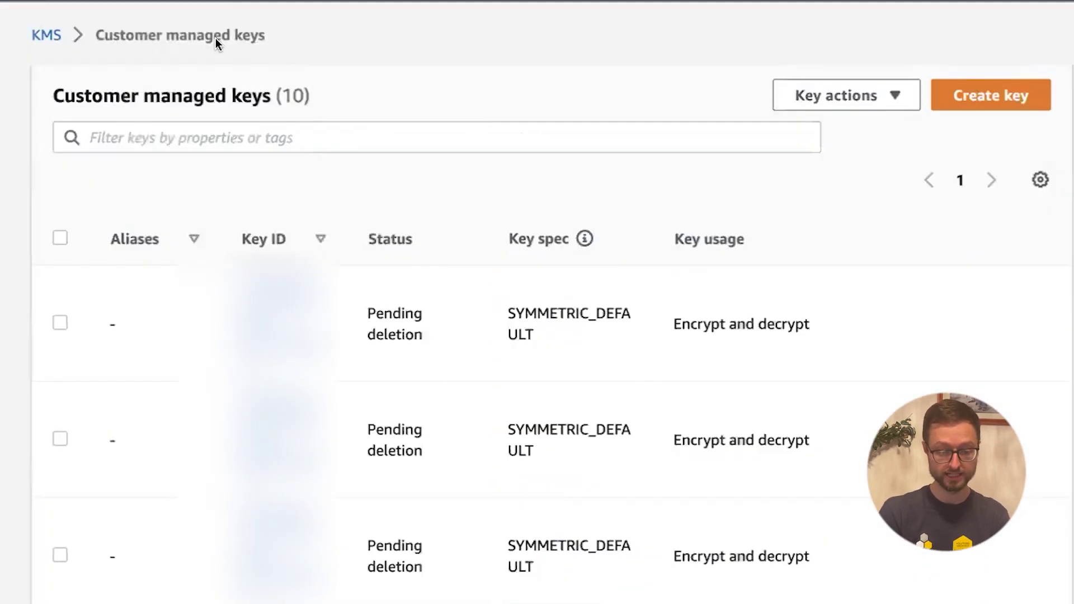
{"action": "scroll", "coordinate": [389, 303], "scroll_direction": "down", "scroll_amount": 5}
{"action": "scroll", "coordinate": [390, 305], "scroll_direction": "down", "scroll_amount": 8}
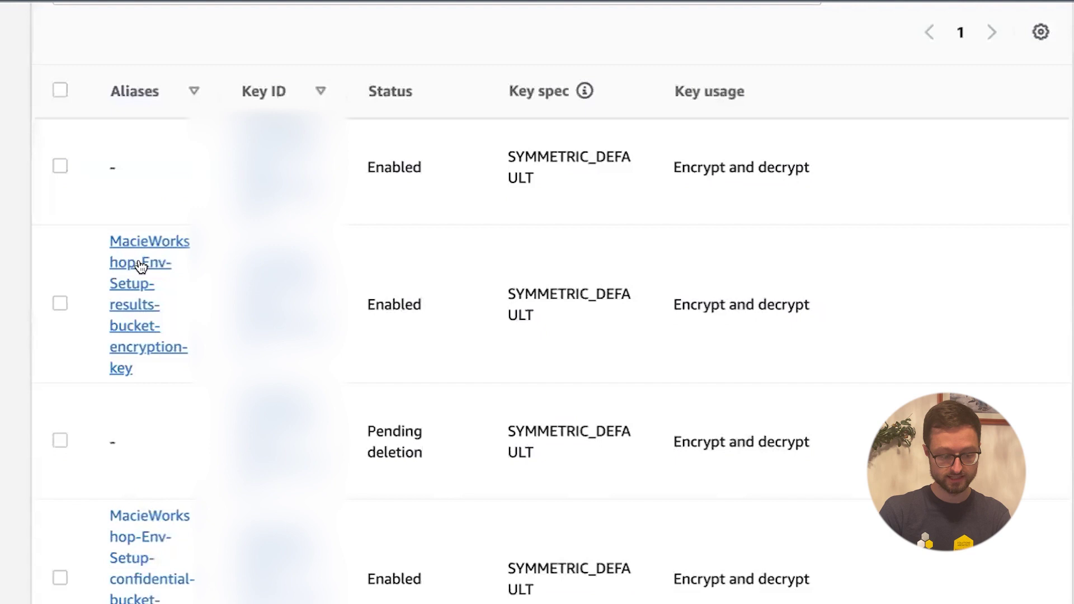
{"action": "scroll", "coordinate": [140, 271], "scroll_direction": "down", "scroll_amount": 3}
{"action": "scroll", "coordinate": [150, 462], "scroll_direction": "down", "scroll_amount": 2}
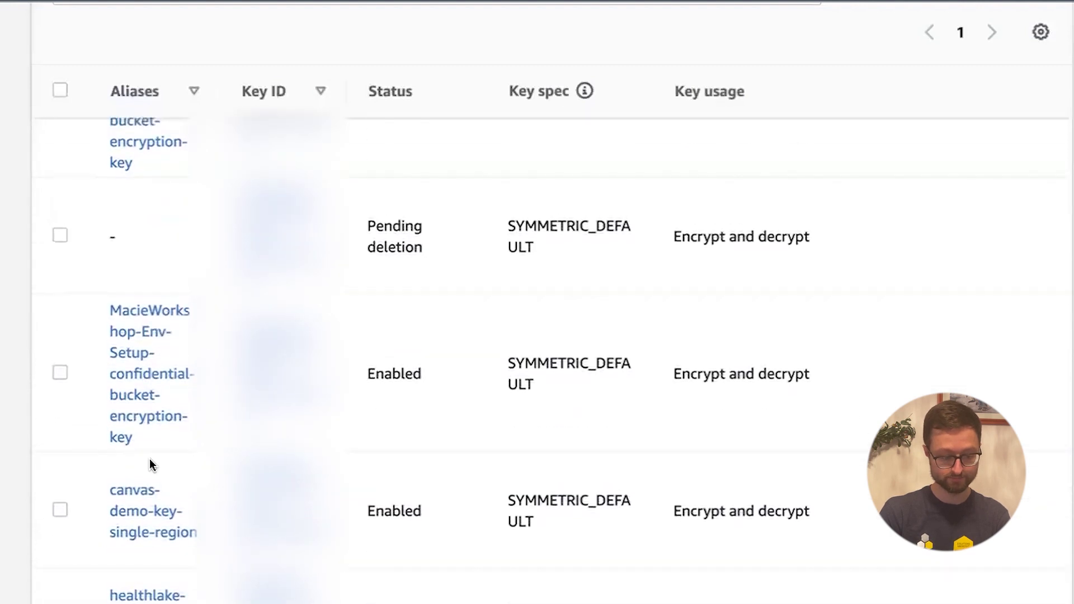
{"action": "scroll", "coordinate": [150, 460], "scroll_direction": "up", "scroll_amount": 3}
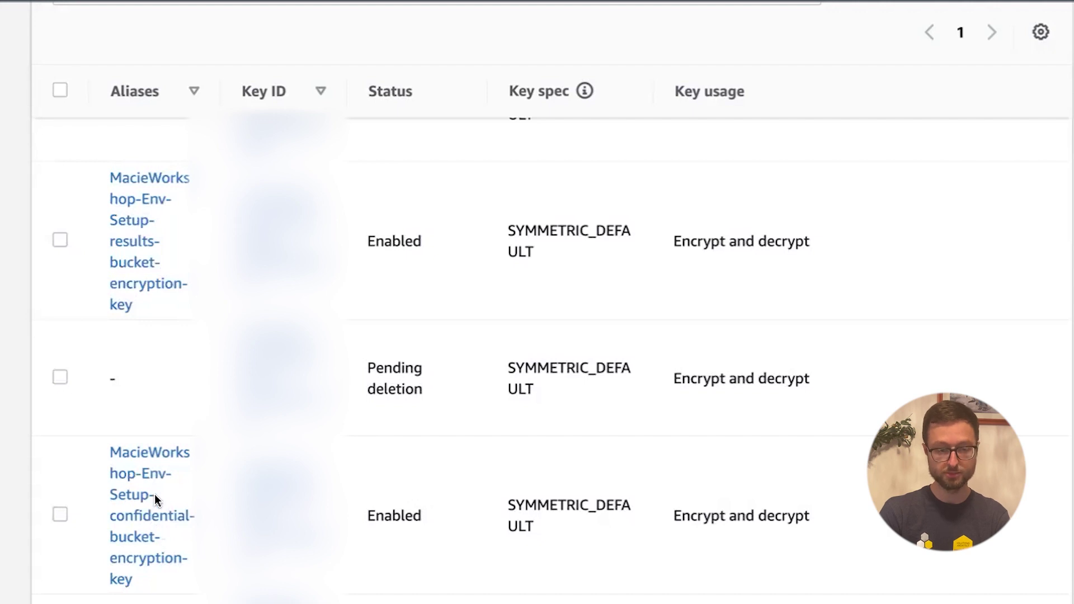
{"action": "key", "text": "ctrl+w"}
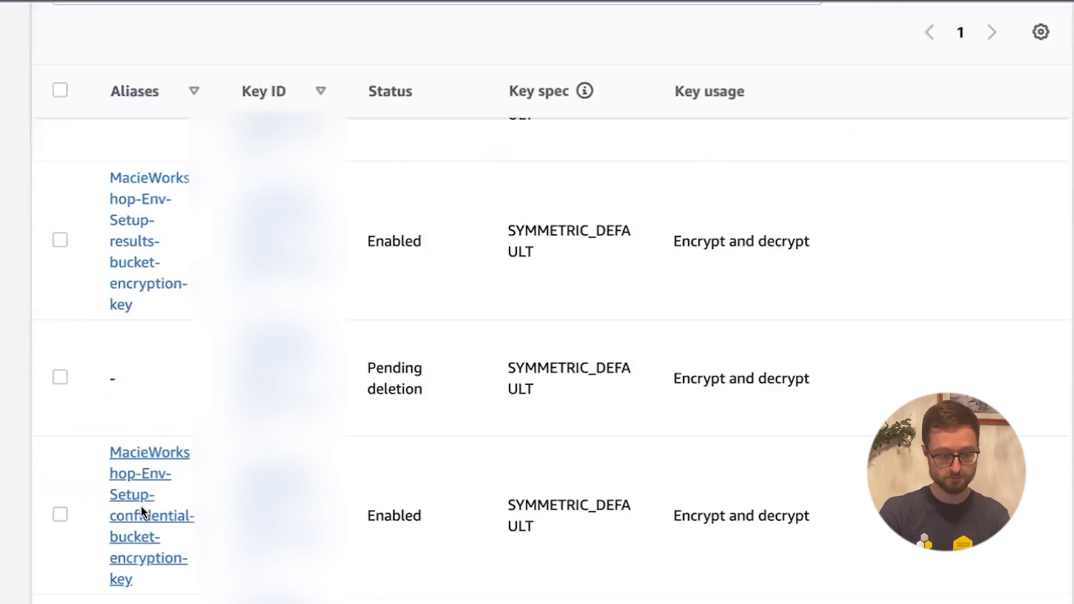
{"action": "left_click", "coordinate": [141, 533]}
Step: Examine the confidential bucket key's policy, including the statement allowing the Macie service role to use the key and its KMS actions
{"action": "scroll", "coordinate": [138, 519], "scroll_direction": "down", "scroll_amount": 10}
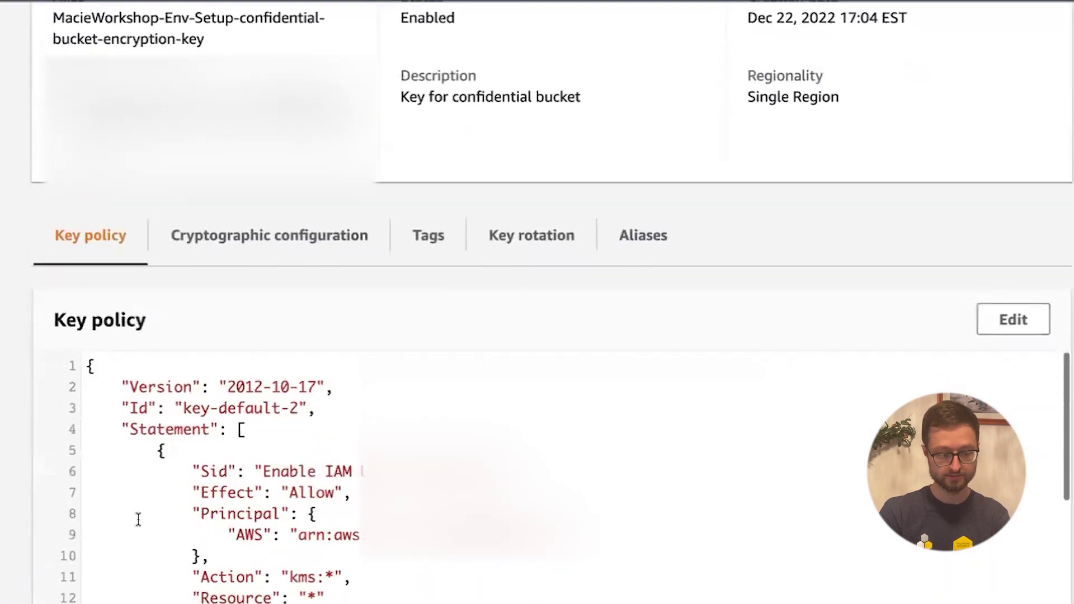
{"action": "scroll", "coordinate": [138, 519], "scroll_direction": "up", "scroll_amount": 5}
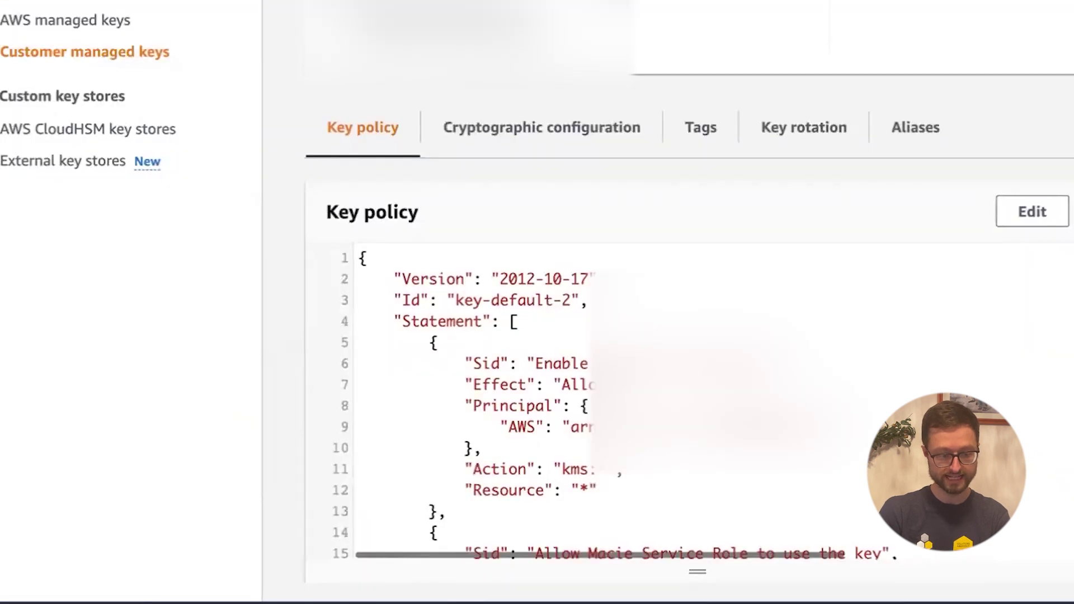
{"action": "scroll", "coordinate": [478, 55], "scroll_direction": "down", "scroll_amount": 1}
{"action": "scroll", "coordinate": [757, 400], "scroll_direction": "down", "scroll_amount": 1}
{"action": "left_click_drag", "start_coordinate": [384, 316], "coordinate": [383, 273]}
{"action": "left_click", "coordinate": [384, 274]}
{"action": "scroll", "coordinate": [385, 274], "scroll_direction": "down", "scroll_amount": 1}
{"action": "scroll", "coordinate": [385, 274], "scroll_direction": "down", "scroll_amount": 4}
{"action": "scroll", "coordinate": [384, 272], "scroll_direction": "up", "scroll_amount": 4}
{"action": "scroll", "coordinate": [384, 272], "scroll_direction": "left", "scroll_amount": 1}
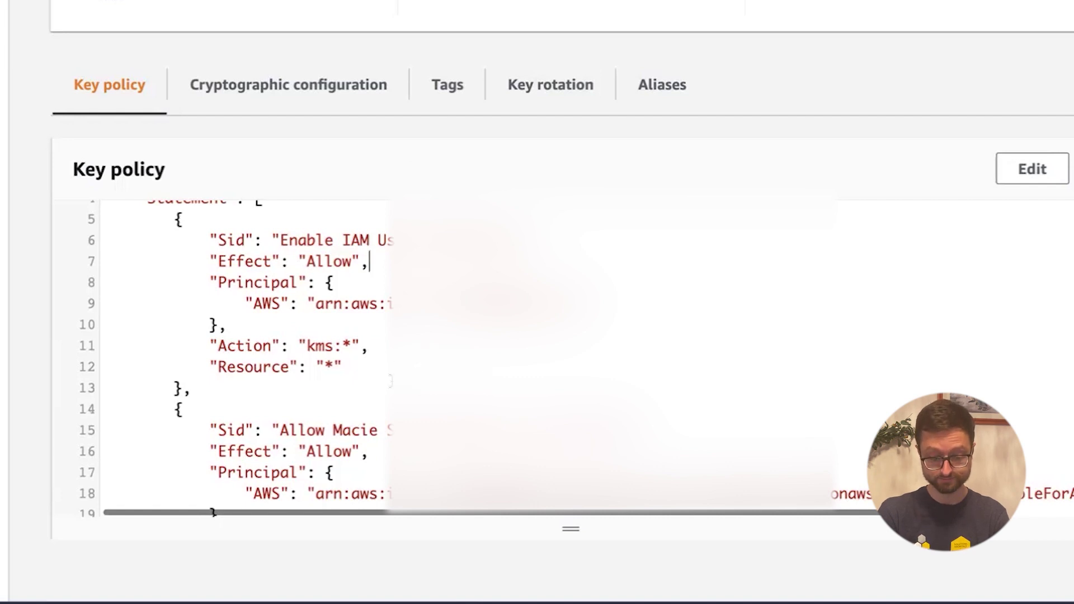
{"action": "scroll", "coordinate": [576, 358], "scroll_direction": "down", "scroll_amount": 2}
{"action": "scroll", "coordinate": [576, 358], "scroll_direction": "down", "scroll_amount": 2}
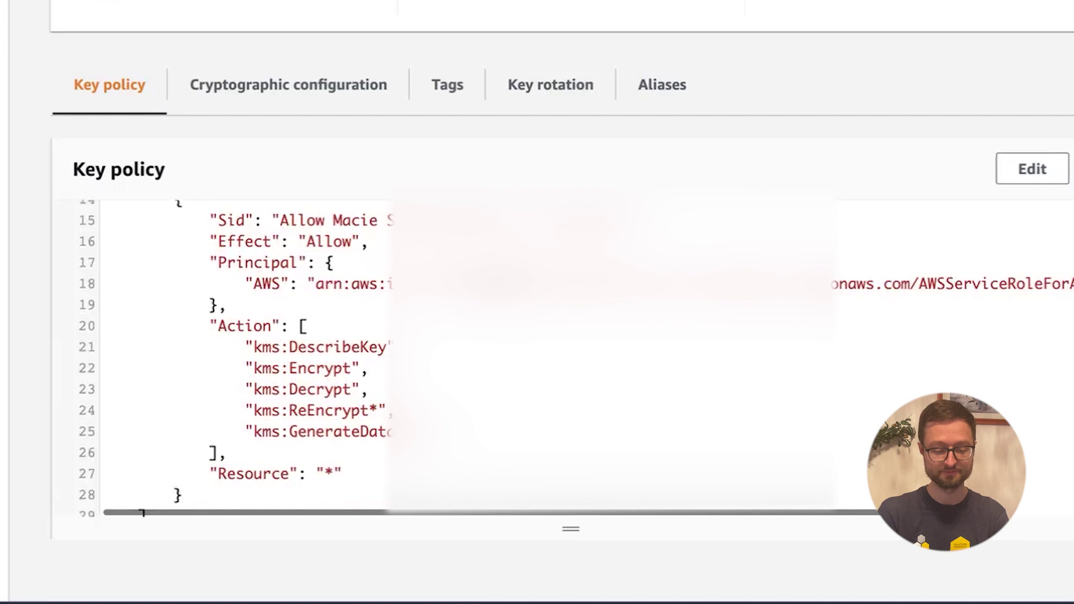
Step: Compare the Macie service role statement in the key policy with the JSON policy shown on the workshop page
{"action": "left_click_drag", "start_coordinate": [326, 222], "coordinate": [398, 223]}
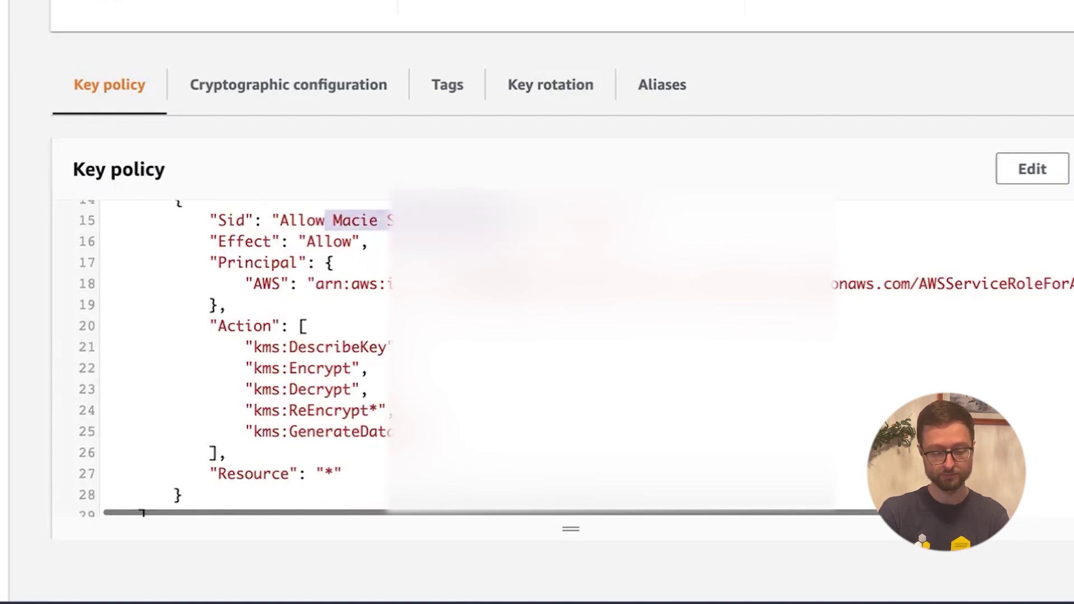
{"action": "scroll", "coordinate": [576, 358], "scroll_direction": "down", "scroll_amount": 1}
{"action": "left_click_drag", "start_coordinate": [503, 377], "coordinate": [101, 288]}
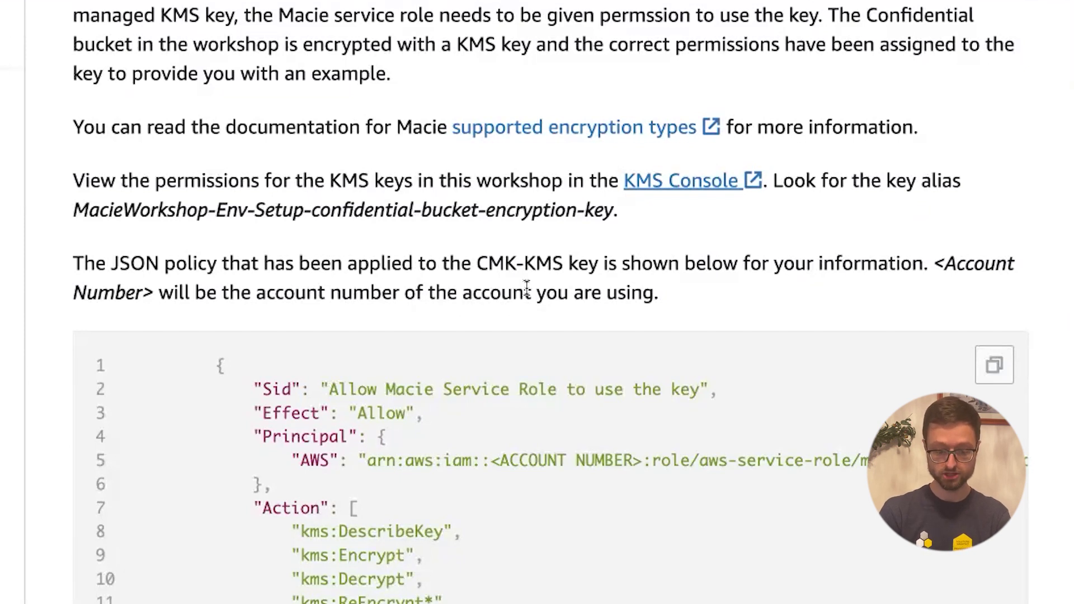
{"action": "left_click_drag", "start_coordinate": [470, 603], "coordinate": [144, 351]}
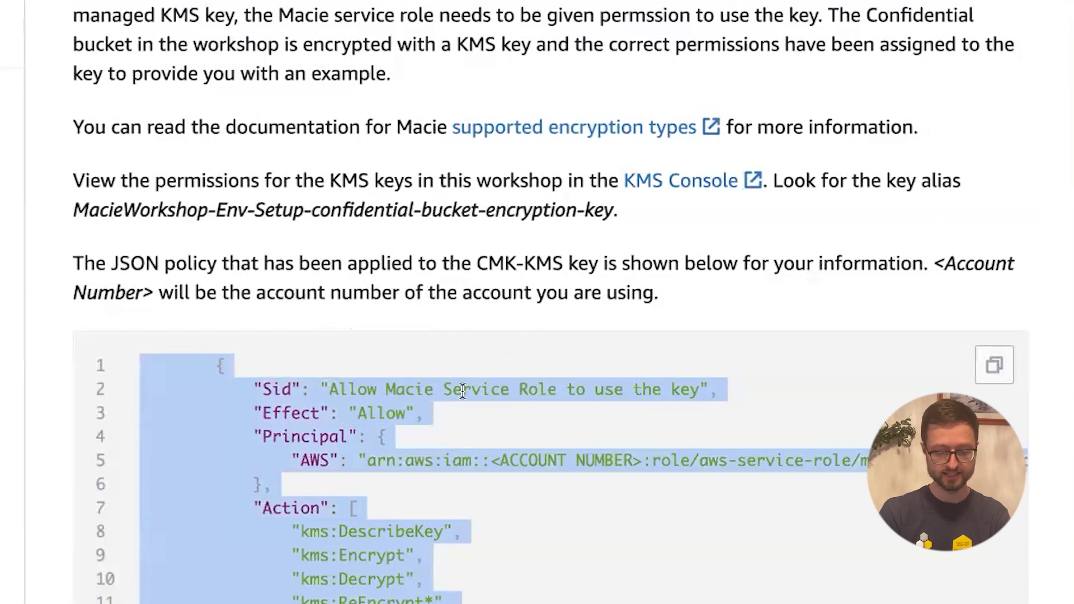
{"action": "left_click_drag", "start_coordinate": [470, 603], "coordinate": [125, 342]}
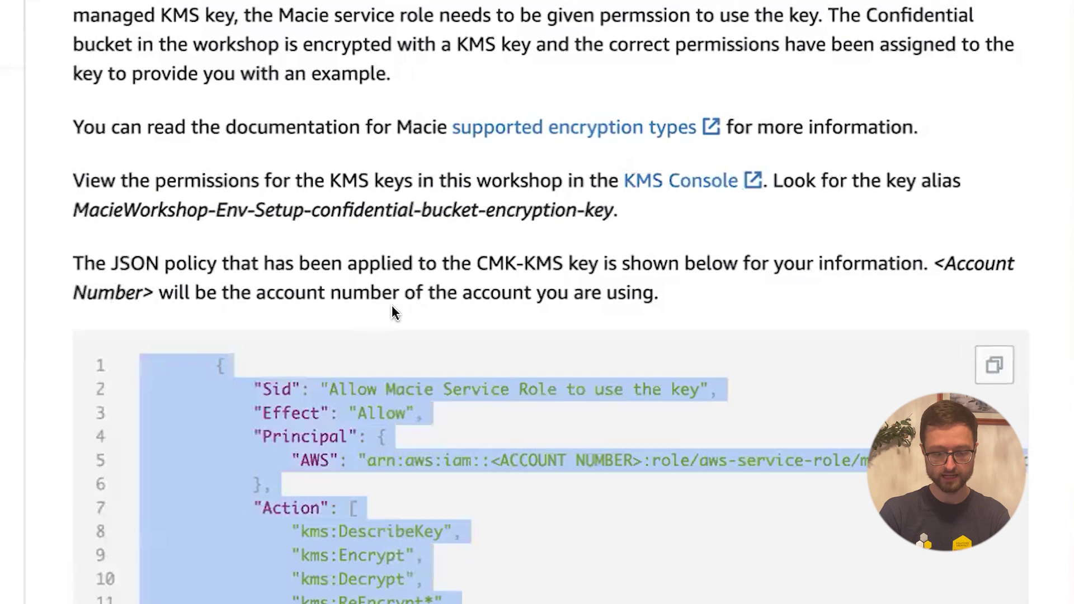
{"action": "left_click", "coordinate": [396, 250]}
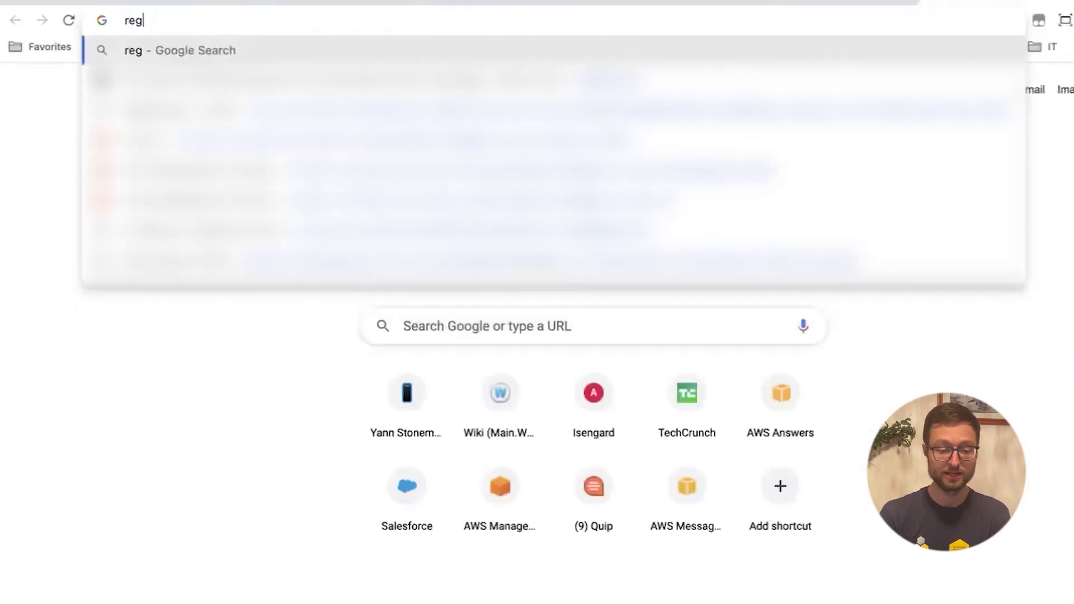
Step: Search the web for "regexr" and open the RegExr regular expression tester
{"action": "type", "text": "exr"}
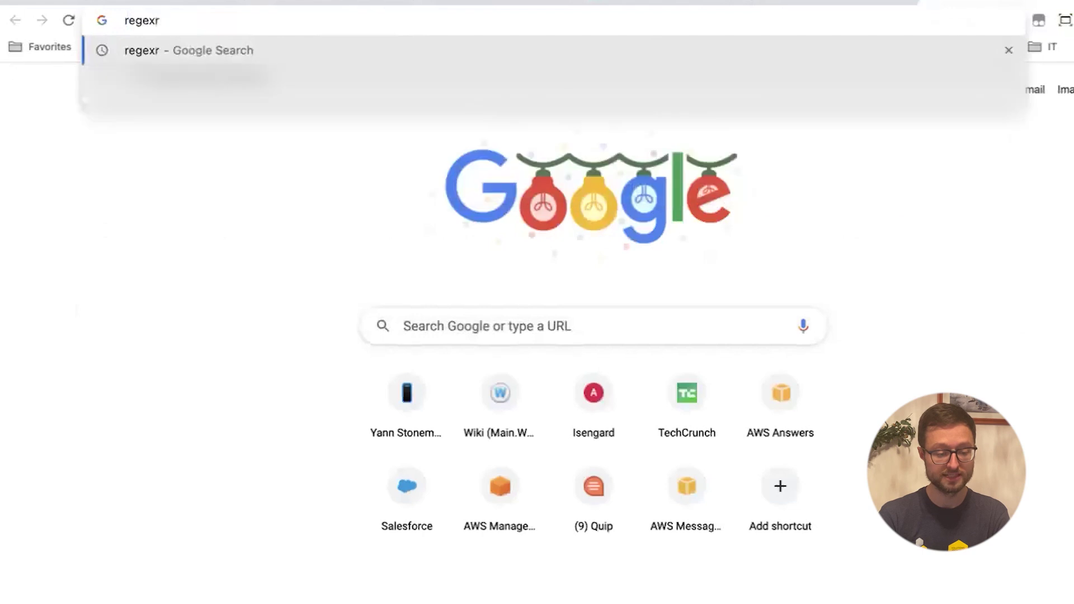
{"action": "key", "text": "Return"}
{"action": "left_click", "coordinate": [283, 280]}
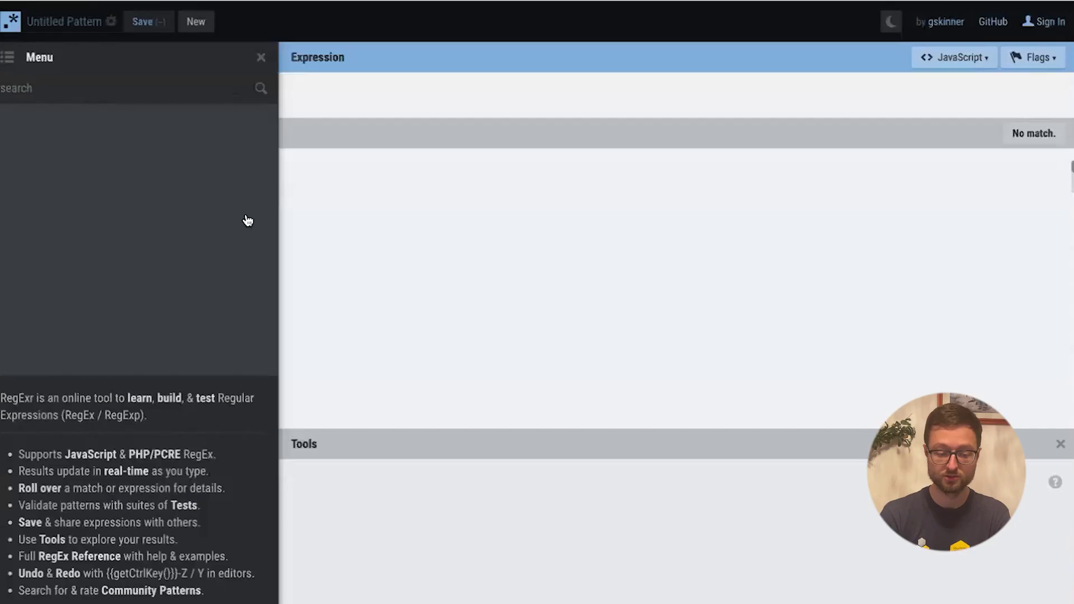
{"action": "mouse_move", "coordinate": [323, 86]}
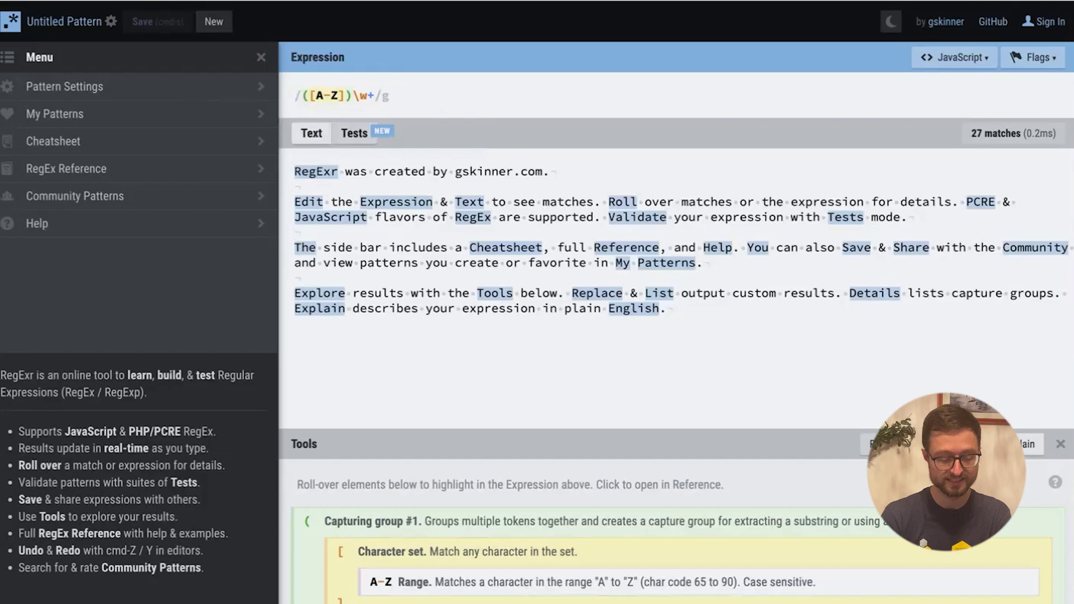
Step: Start a new custom data identifier in Macie and name it Project Unicorn, copying the name from the workshop page
{"action": "left_click", "coordinate": [112, 1]}
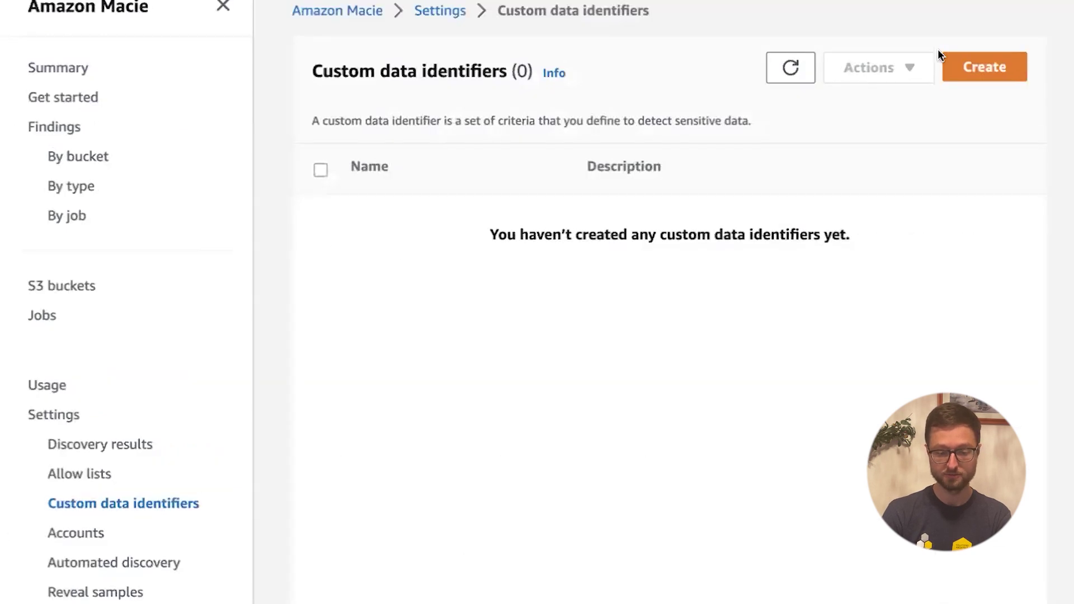
{"action": "left_click", "coordinate": [976, 66]}
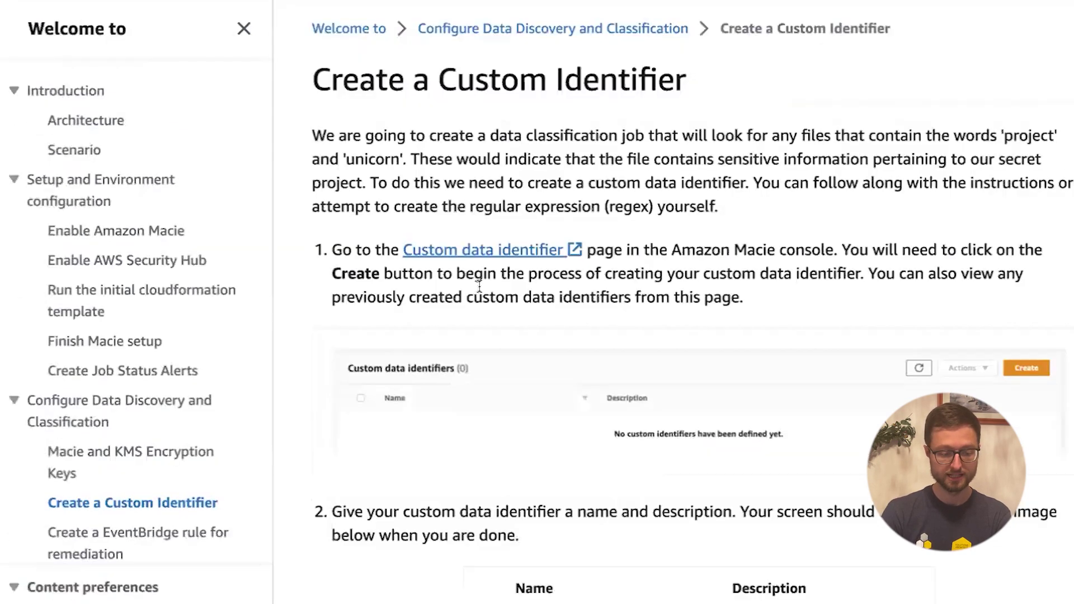
{"action": "scroll", "coordinate": [479, 285], "scroll_direction": "down", "scroll_amount": 5}
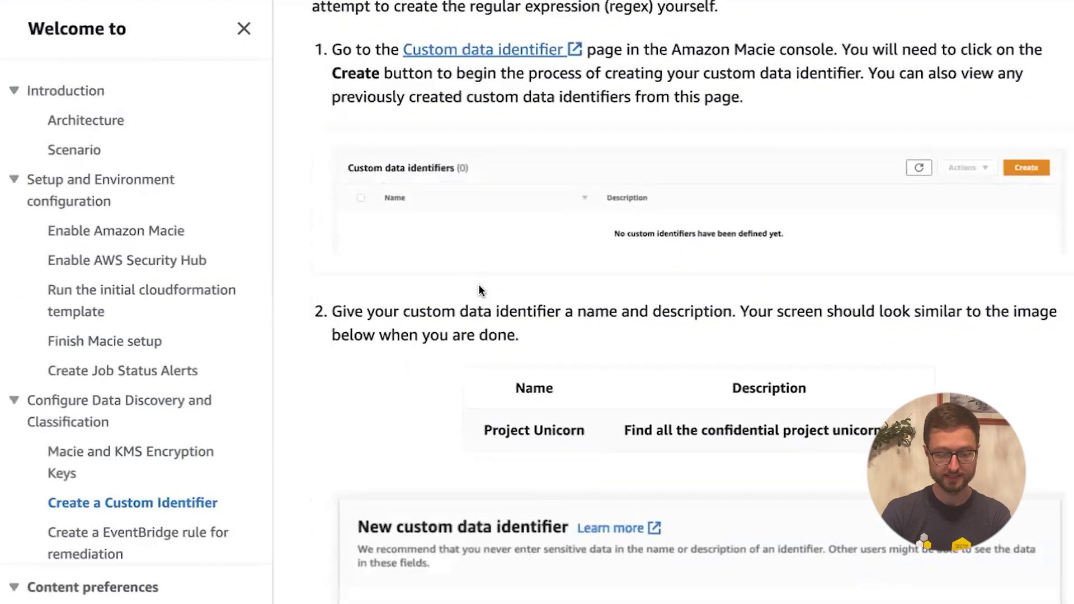
{"action": "left_click_drag", "start_coordinate": [484, 313], "coordinate": [506, 313]}
{"action": "left_click_drag", "start_coordinate": [593, 314], "coordinate": [593, 315]}
{"action": "key", "text": "ctrl+c"}
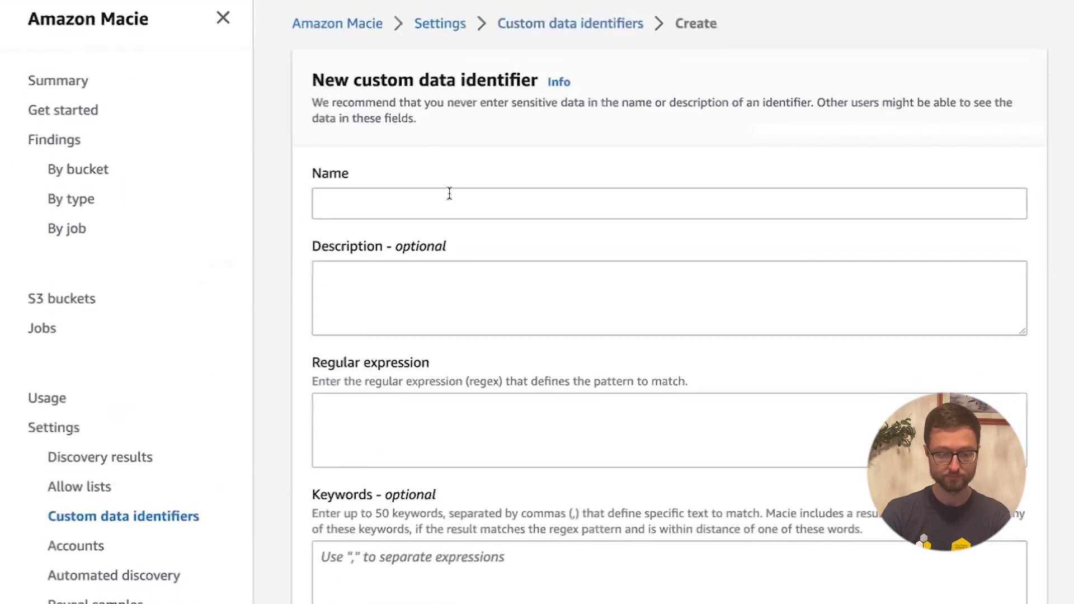
{"action": "left_click", "coordinate": [449, 193]}
{"action": "key", "text": "ctrl+v"}
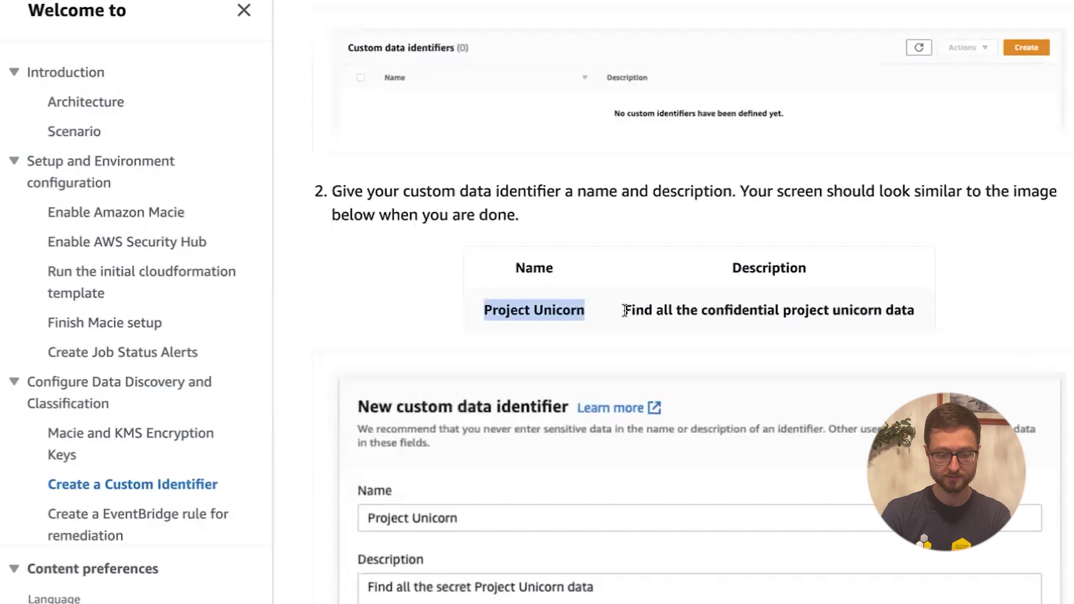
Step: Copy the workshop's description "Find all the confidential project unicorn data" into the identifier's description
{"action": "left_click_drag", "start_coordinate": [625, 310], "coordinate": [941, 311]}
{"action": "key", "text": "ctrl+c"}
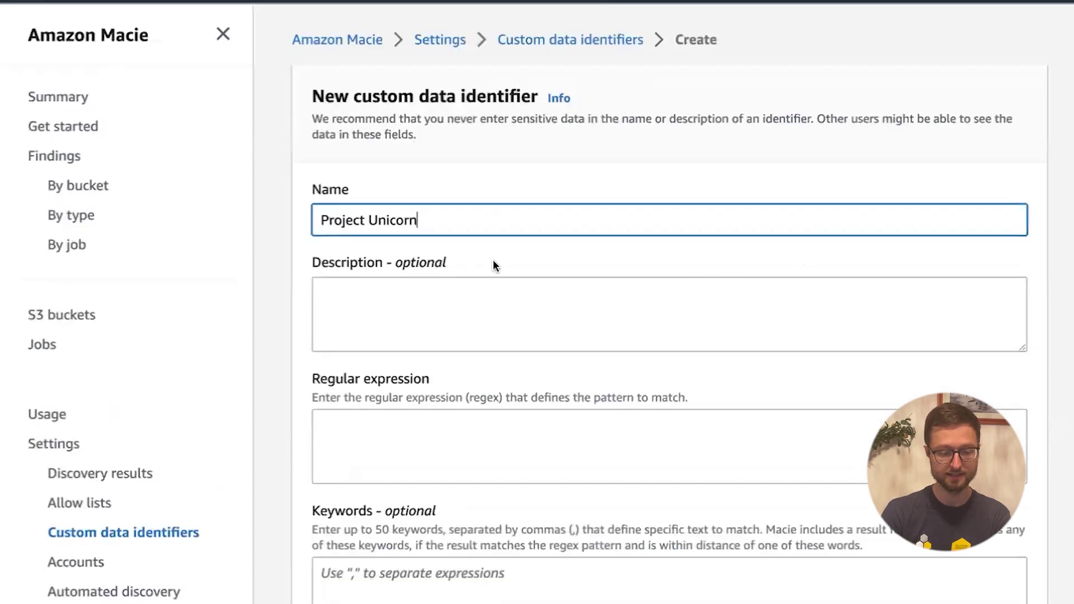
{"action": "key", "text": "Tab"}
{"action": "key", "text": "ctrl+v"}
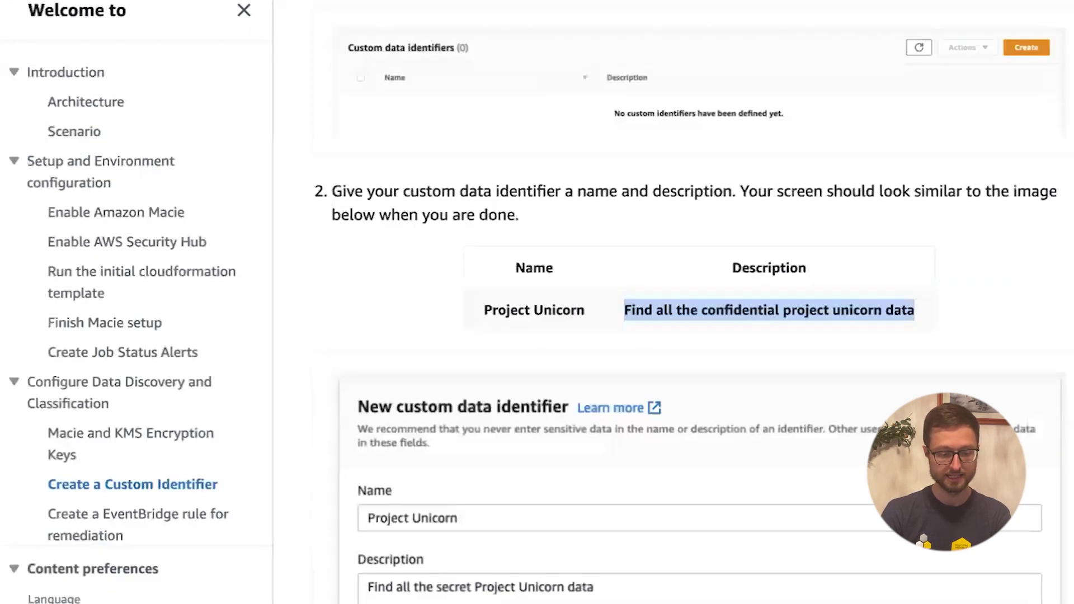
Step: Copy the workshop's match examples "Unicorn, UNICORN, unicorn, and UnIcOrN" into the identifier's evaluation sample data
{"action": "scroll", "coordinate": [443, 358], "scroll_direction": "down", "scroll_amount": 10}
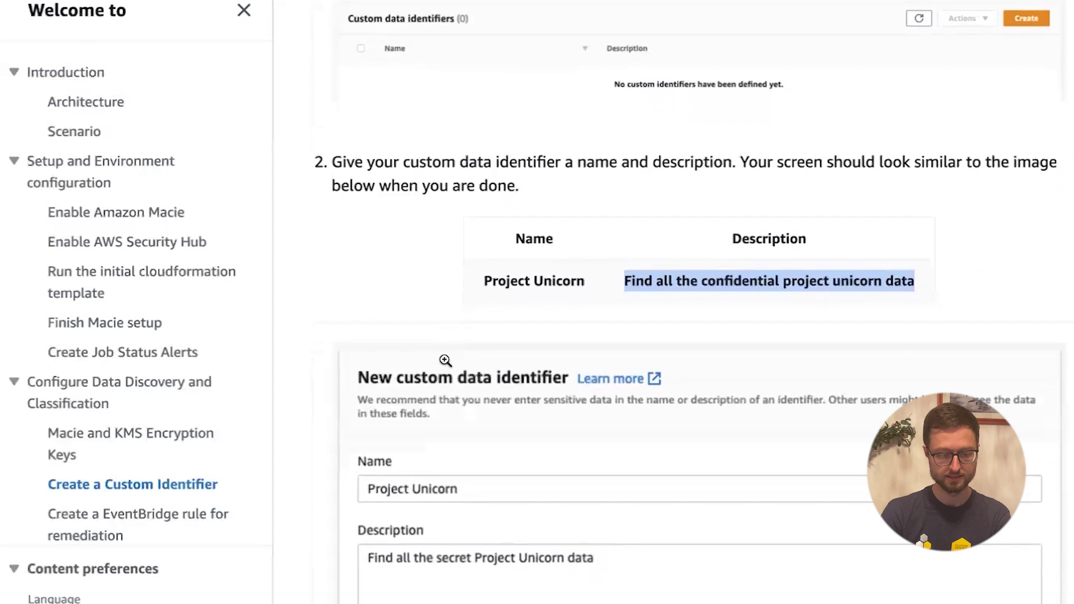
{"action": "scroll", "coordinate": [443, 350], "scroll_direction": "down", "scroll_amount": 2}
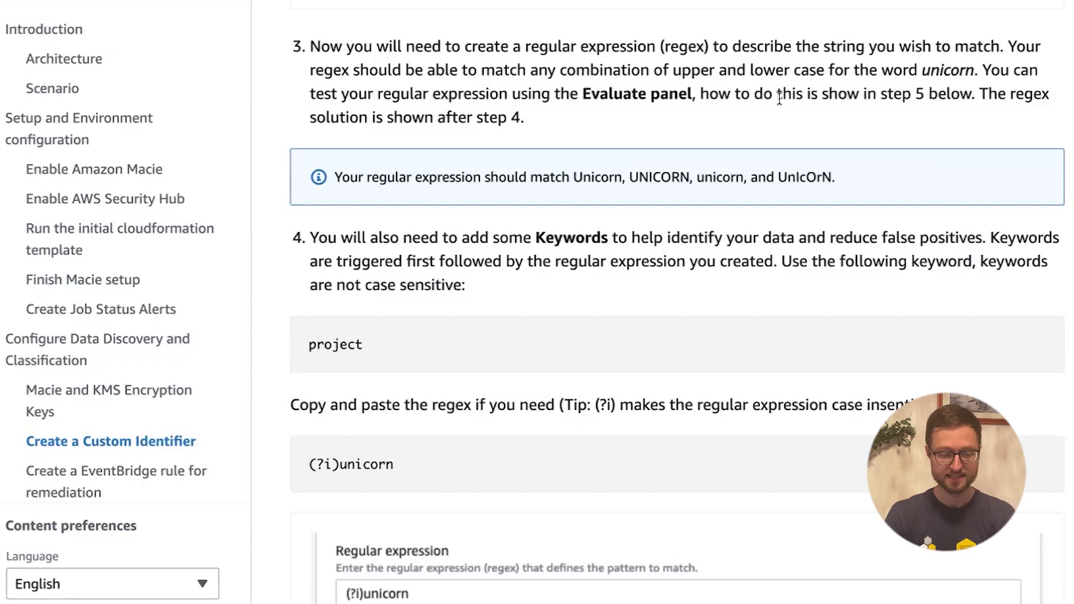
{"action": "scroll", "coordinate": [779, 98], "scroll_direction": "down", "scroll_amount": 1}
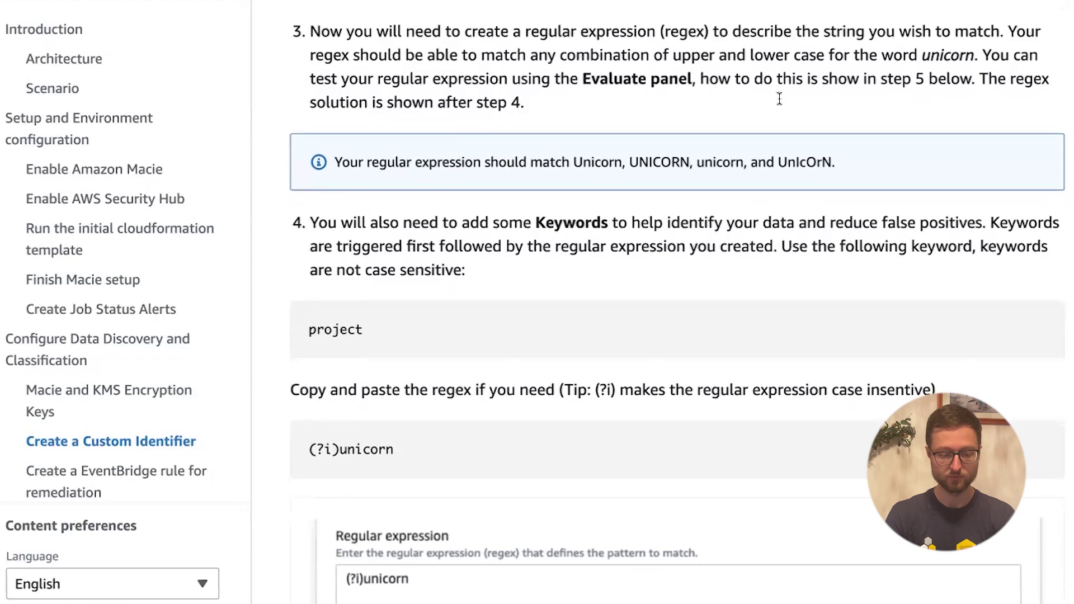
{"action": "left_click_drag", "start_coordinate": [571, 162], "coordinate": [831, 162]}
{"action": "key", "text": "ctrl+c"}
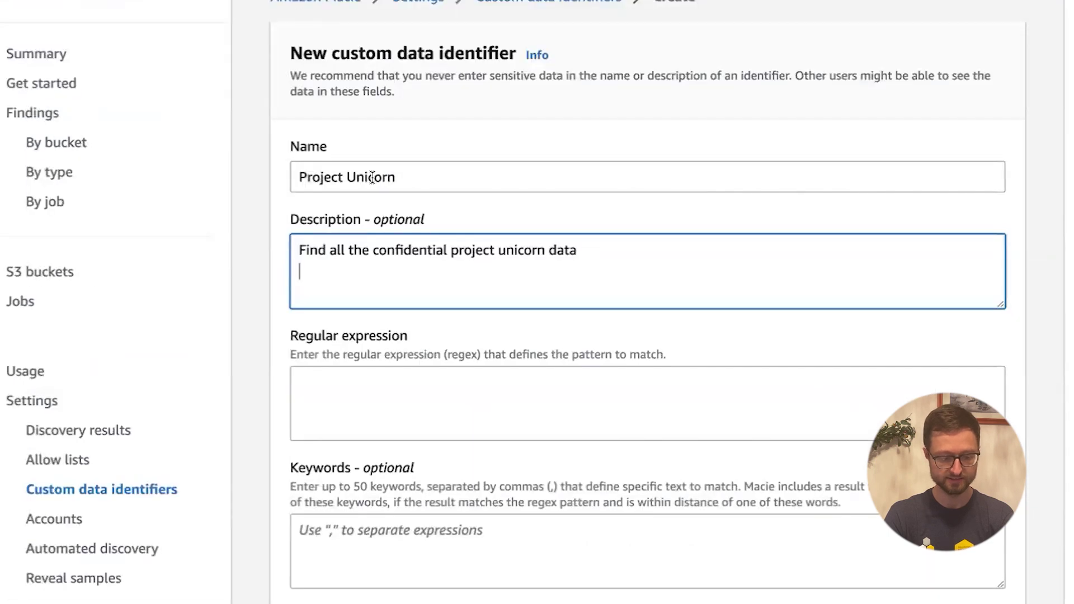
{"action": "scroll", "coordinate": [373, 177], "scroll_direction": "down", "scroll_amount": 3}
{"action": "scroll", "coordinate": [373, 177], "scroll_direction": "down", "scroll_amount": 15}
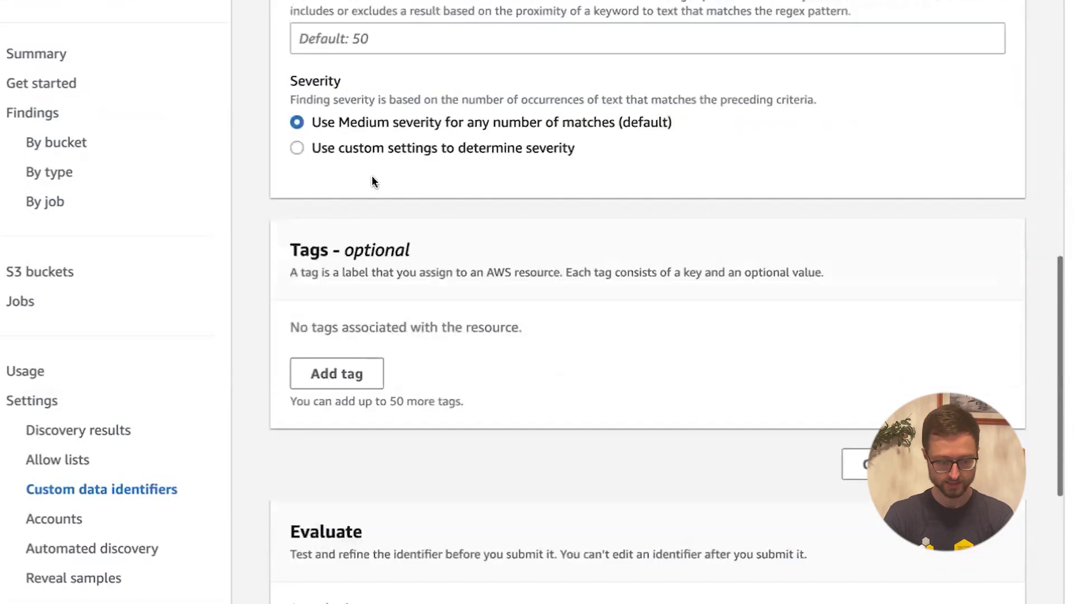
{"action": "left_click", "coordinate": [437, 417]}
{"action": "key", "text": "ctrl+v"}
{"action": "scroll", "coordinate": [351, 307], "scroll_direction": "down", "scroll_amount": 2}
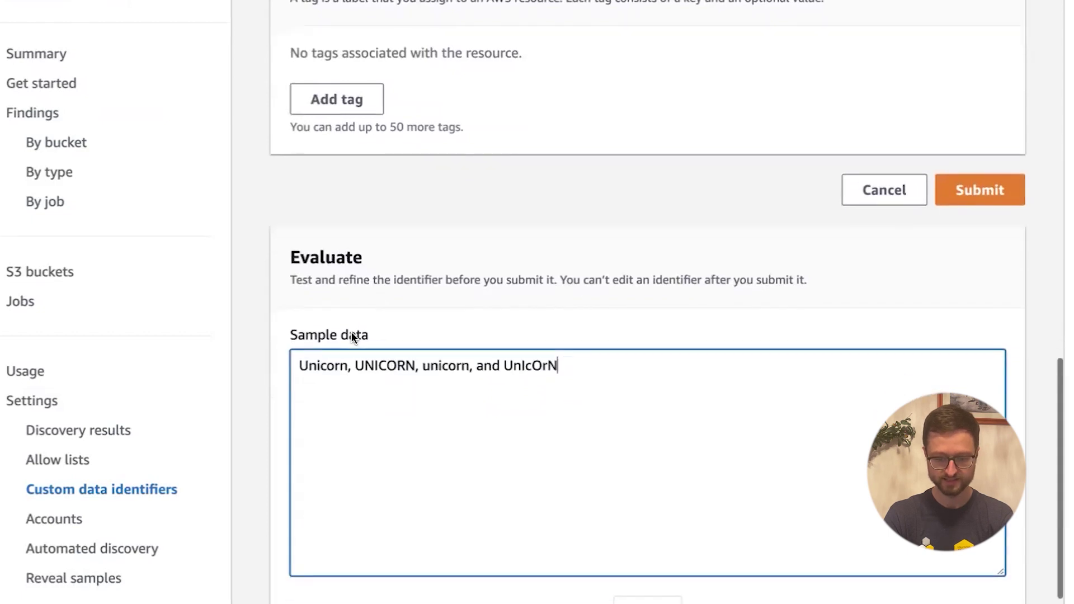
{"action": "left_click", "coordinate": [493, 557]}
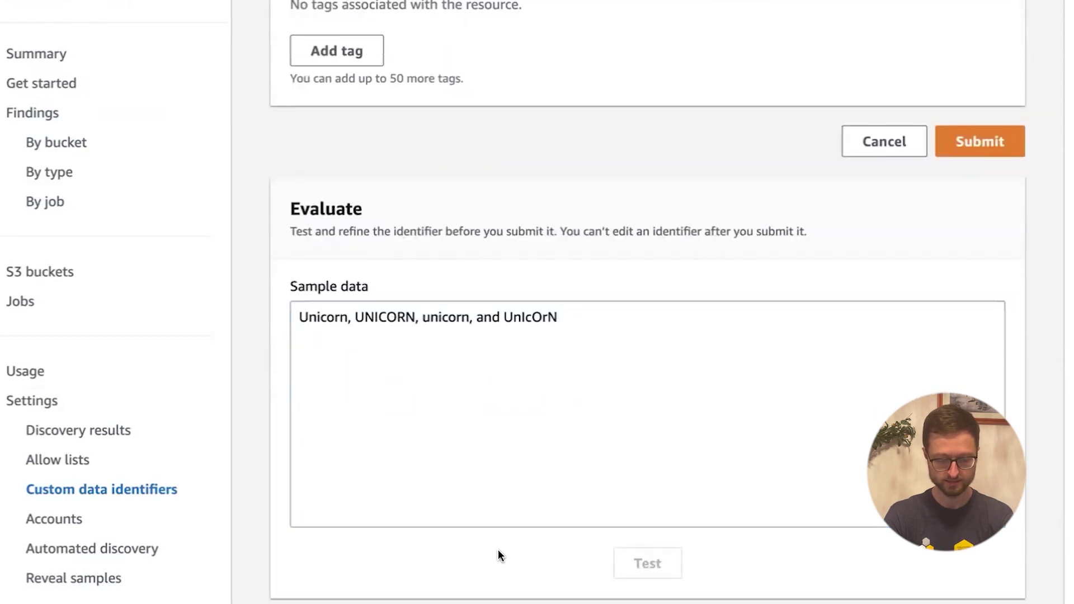
Step: Set the identifier's regular expression to unicorn and test it against the sample data
{"action": "scroll", "coordinate": [563, 524], "scroll_direction": "up", "scroll_amount": 15}
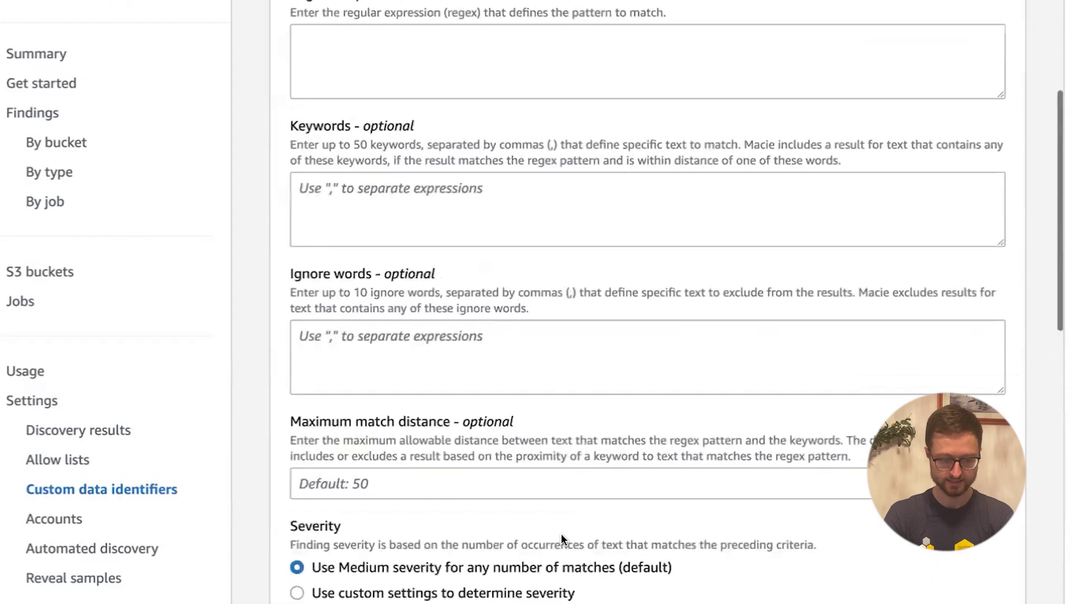
{"action": "left_click", "coordinate": [457, 223]}
{"action": "type", "text": "unicorn"}
{"action": "scroll", "coordinate": [548, 174], "scroll_direction": "down", "scroll_amount": 10}
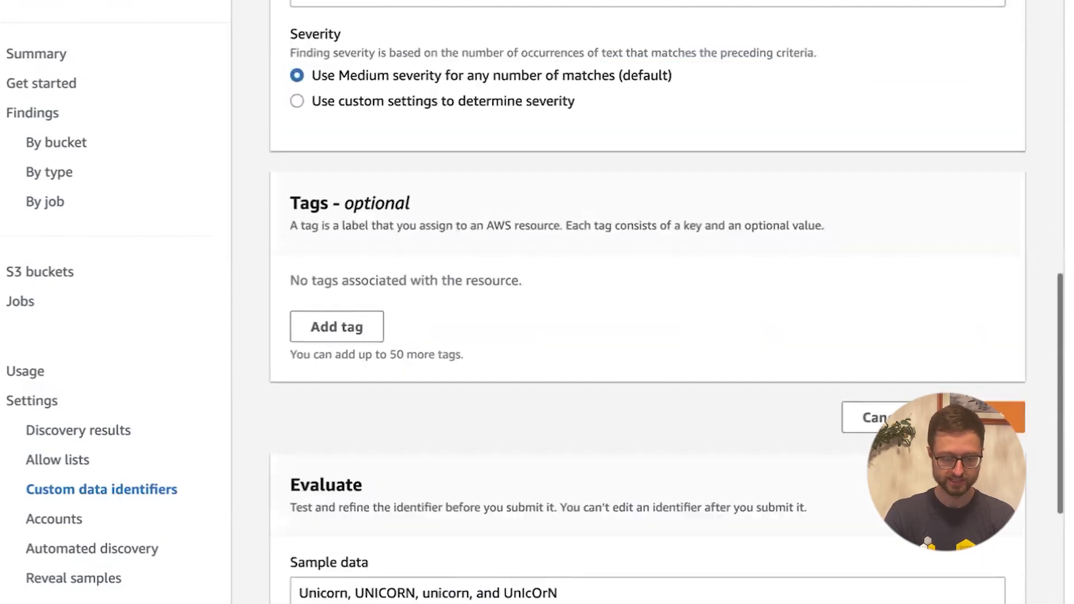
{"action": "scroll", "coordinate": [548, 177], "scroll_direction": "down", "scroll_amount": 2}
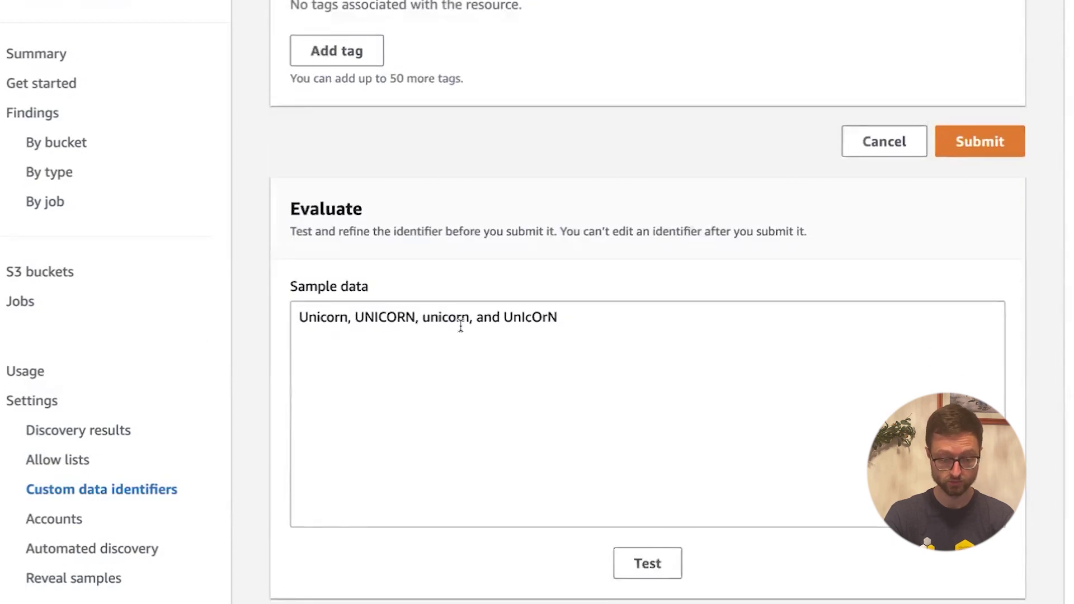
{"action": "left_click", "coordinate": [643, 565]}
{"action": "scroll", "coordinate": [646, 570], "scroll_direction": "down", "scroll_amount": 4}
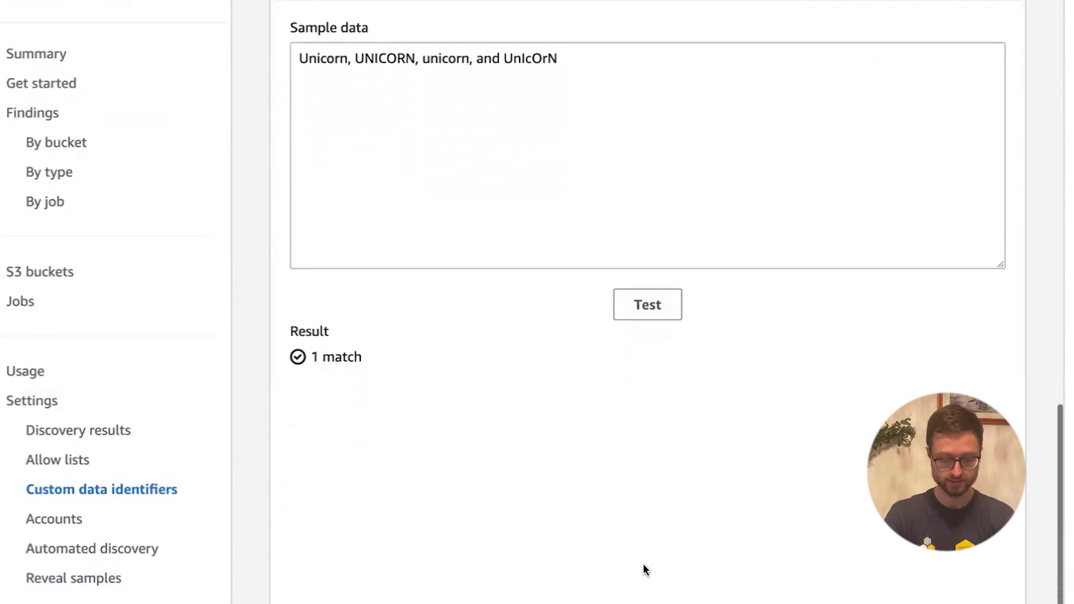
{"action": "scroll", "coordinate": [350, 365], "scroll_direction": "up", "scroll_amount": 1}
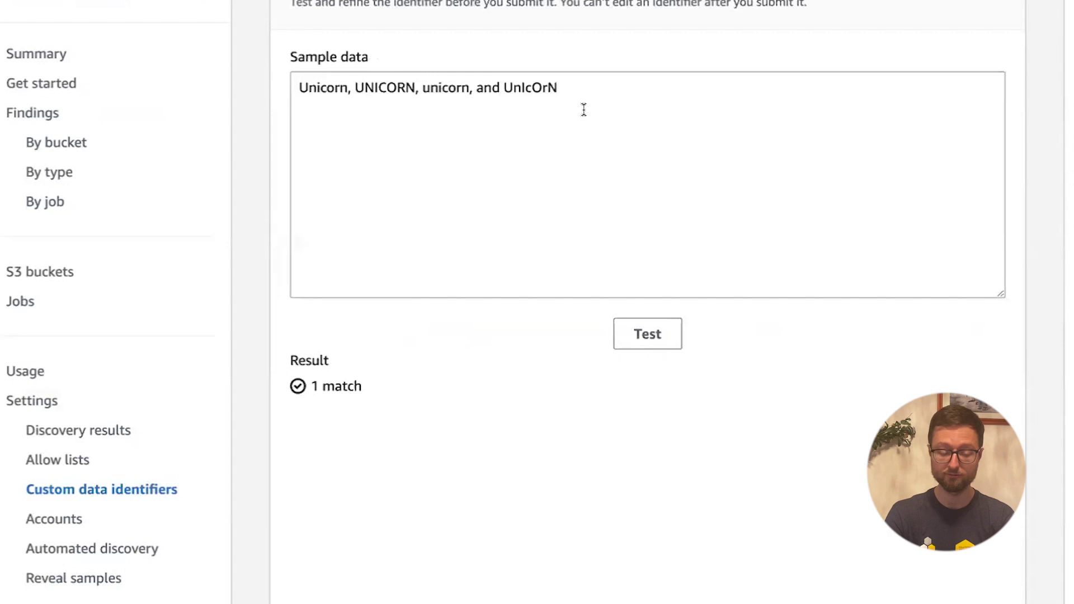
Step: Check the case-insensitive flag in RegExr, change the identifier's regular expression to unicorn/i, and test it against the sample data
{"action": "scroll", "coordinate": [710, 185], "scroll_direction": "up", "scroll_amount": 10}
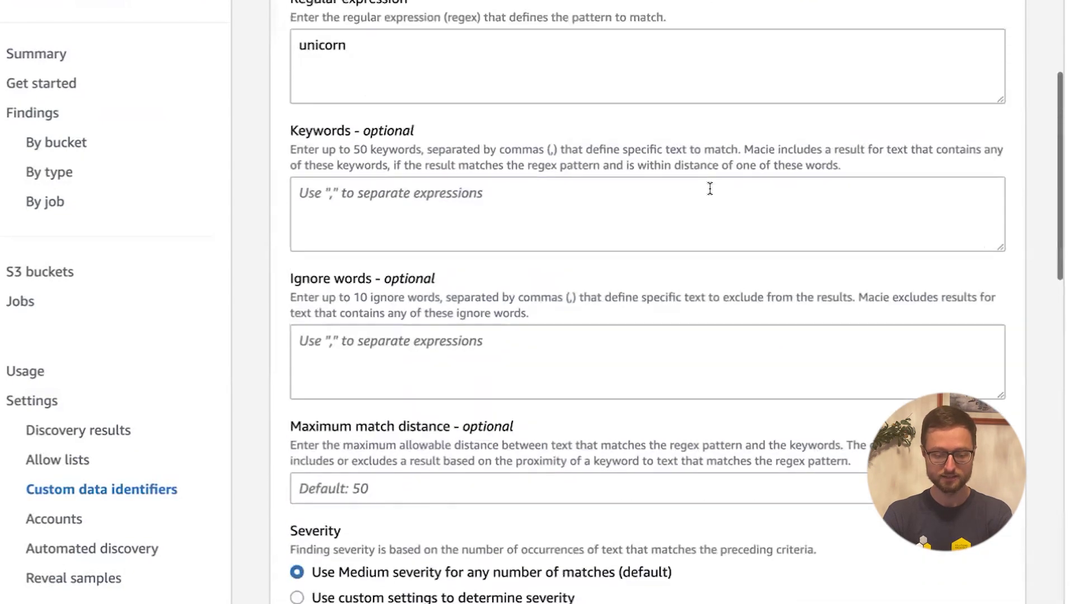
{"action": "scroll", "coordinate": [709, 190], "scroll_direction": "up", "scroll_amount": 4}
{"action": "left_click", "coordinate": [612, 225]}
{"action": "type", "text": "/"}
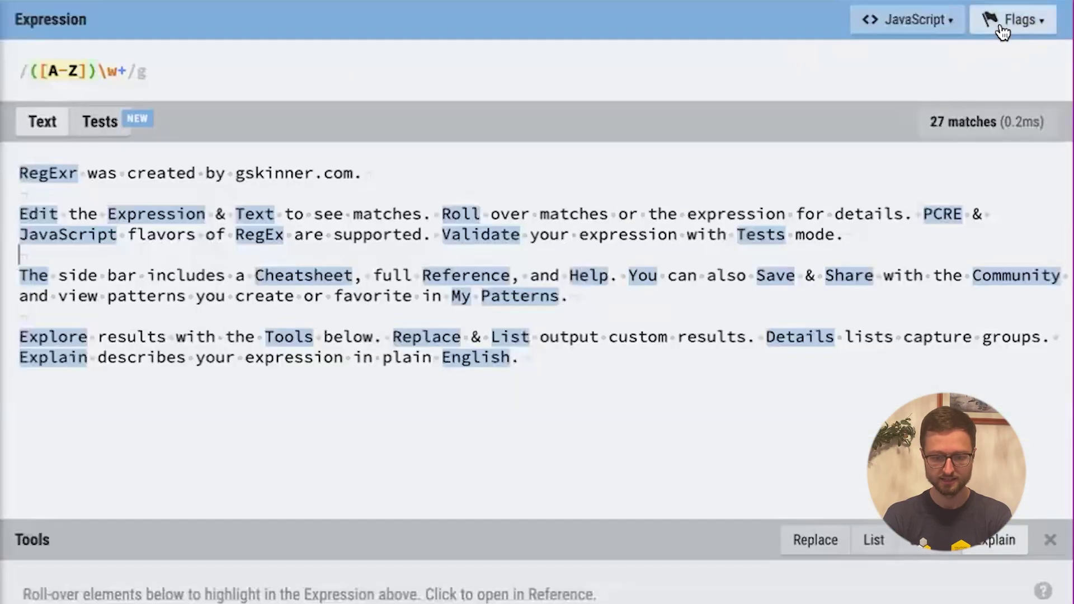
{"action": "left_click", "coordinate": [1015, 20]}
{"action": "left_click", "coordinate": [919, 145]}
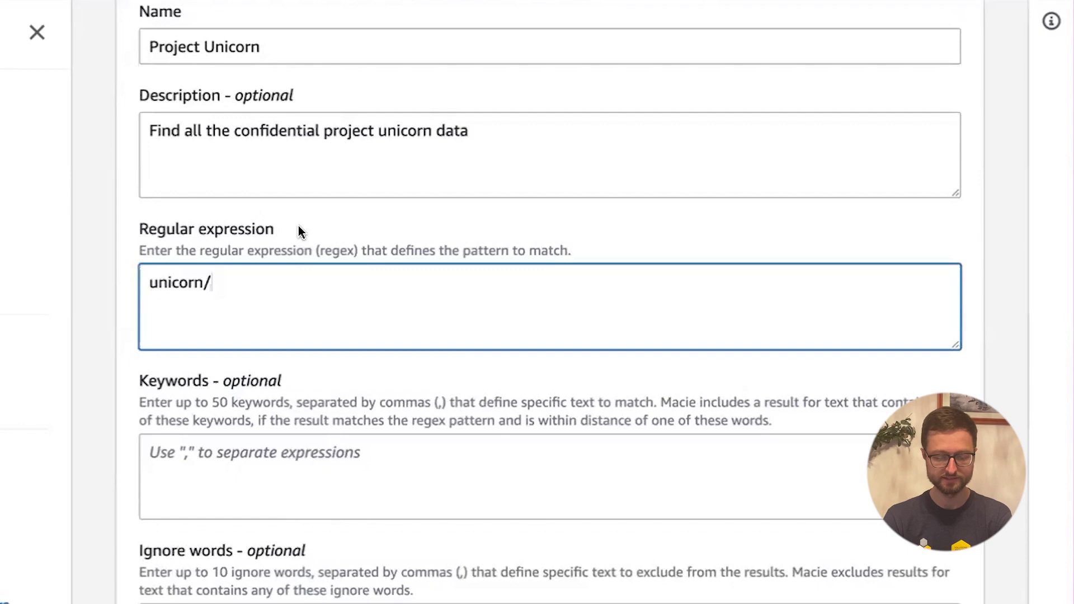
{"action": "type", "text": "icorn/i"}
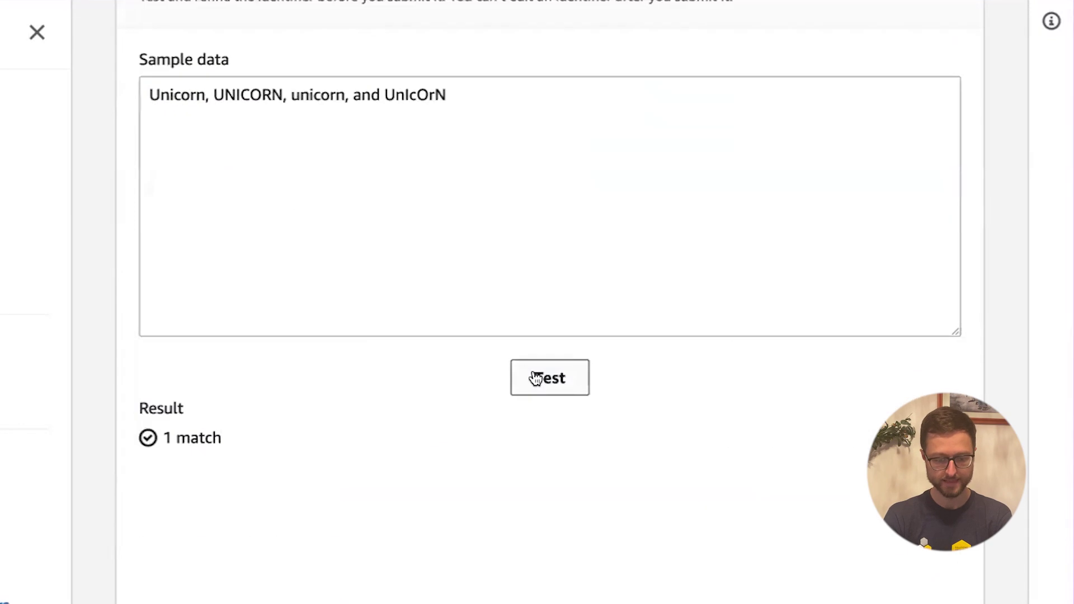
{"action": "left_click", "coordinate": [536, 378]}
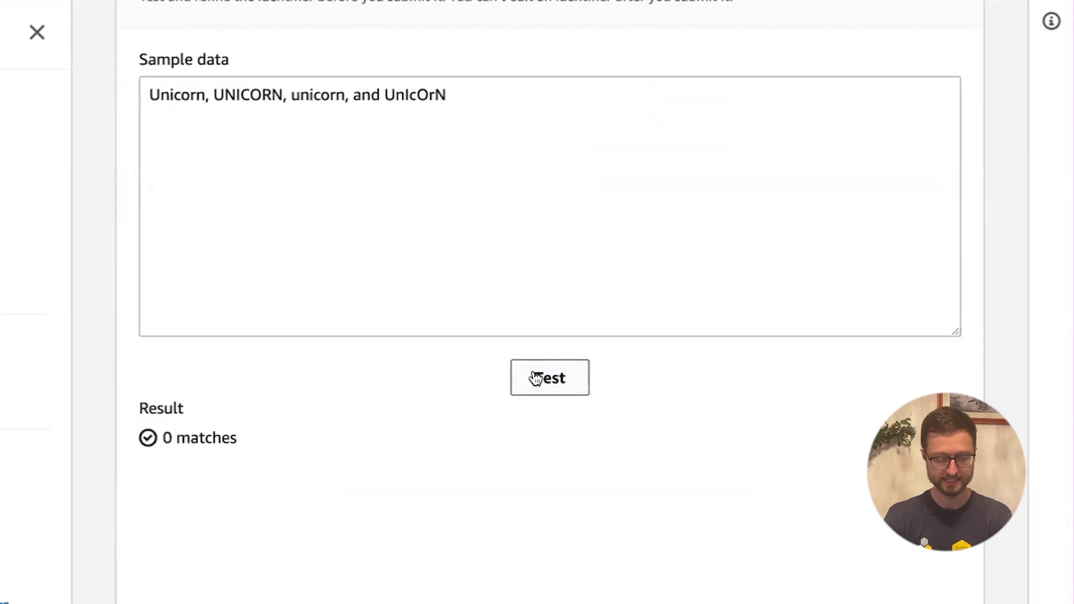
Step: Copy the workshop's case-insensitive prefix and change the identifier's regular expression to (?i)unicorn
{"action": "scroll", "coordinate": [534, 380], "scroll_direction": "up", "scroll_amount": 15}
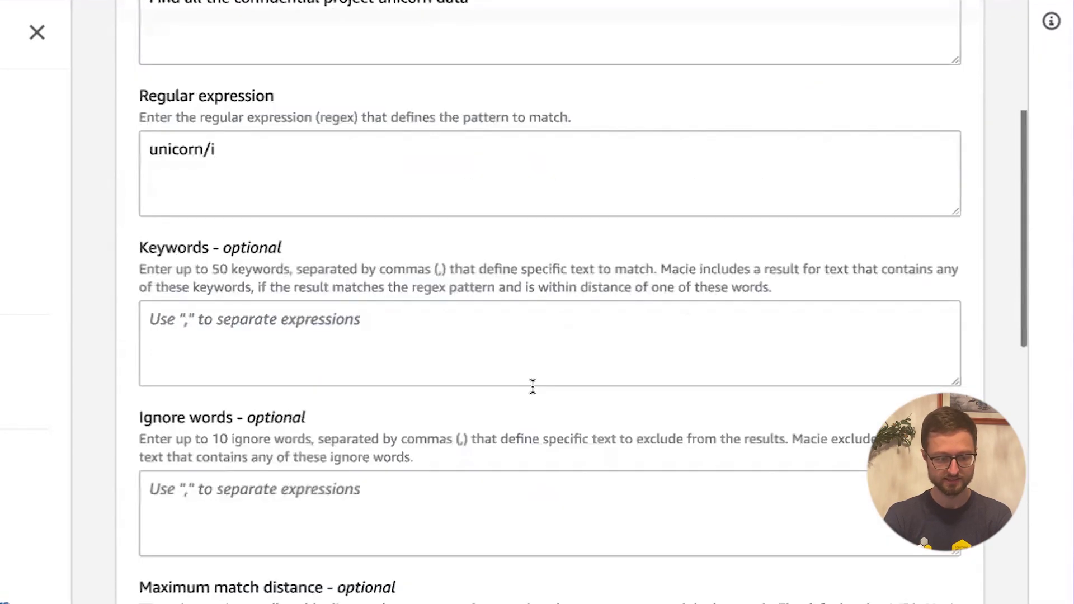
{"action": "scroll", "coordinate": [532, 387], "scroll_direction": "up", "scroll_amount": 1}
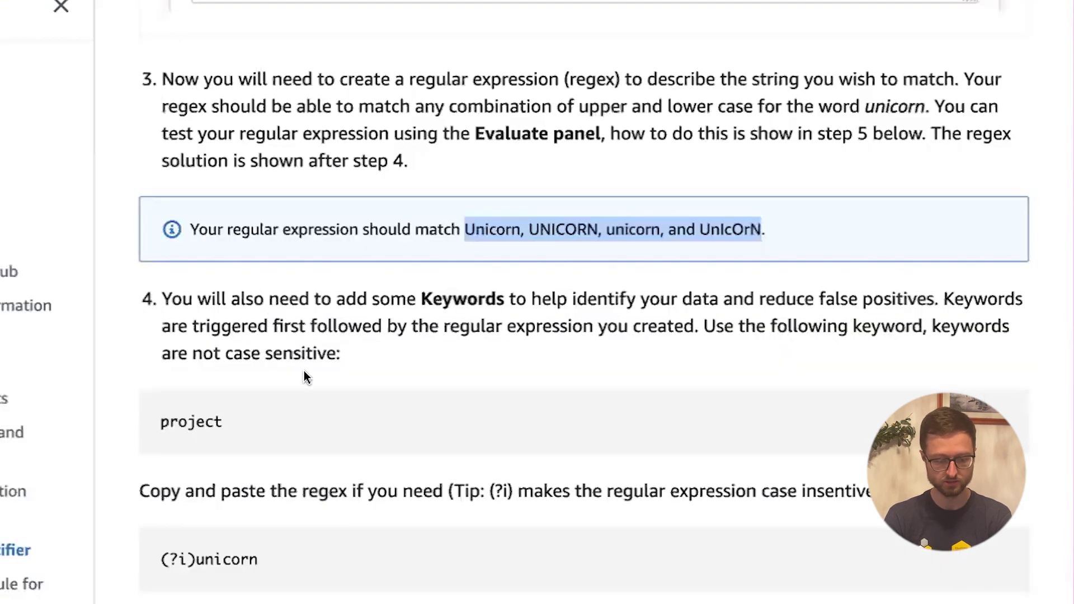
{"action": "scroll", "coordinate": [304, 371], "scroll_direction": "down", "scroll_amount": 2}
{"action": "left_click_drag", "start_coordinate": [161, 423], "coordinate": [195, 424]}
{"action": "key", "text": "ctrl+c"}
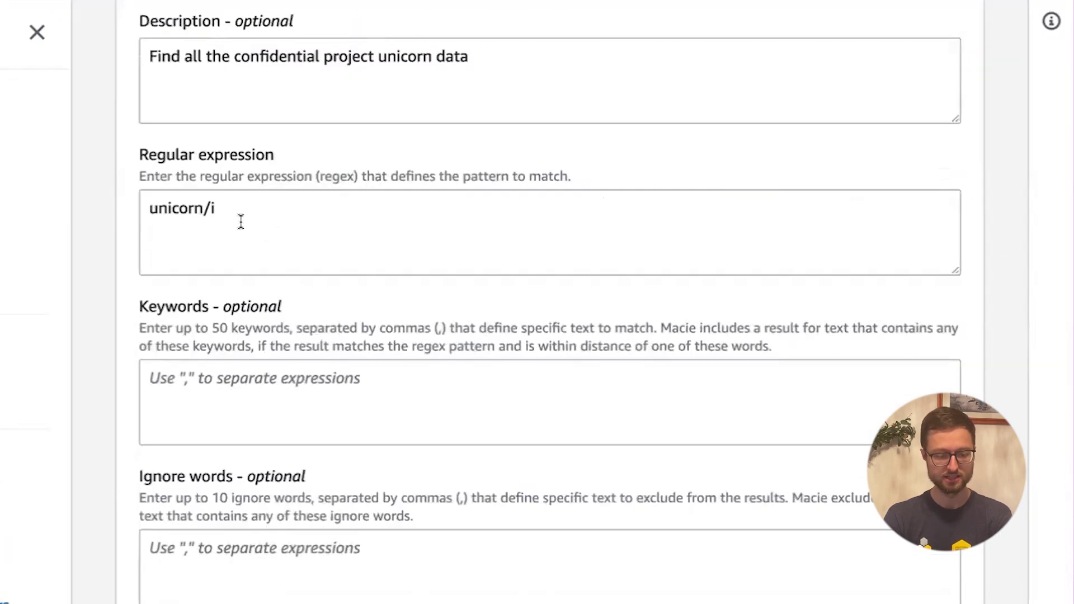
{"action": "left_click", "coordinate": [240, 222]}
{"action": "key", "text": "BackSpace"}
{"action": "key", "text": "BackSpace"}
{"action": "left_click", "coordinate": [150, 208]}
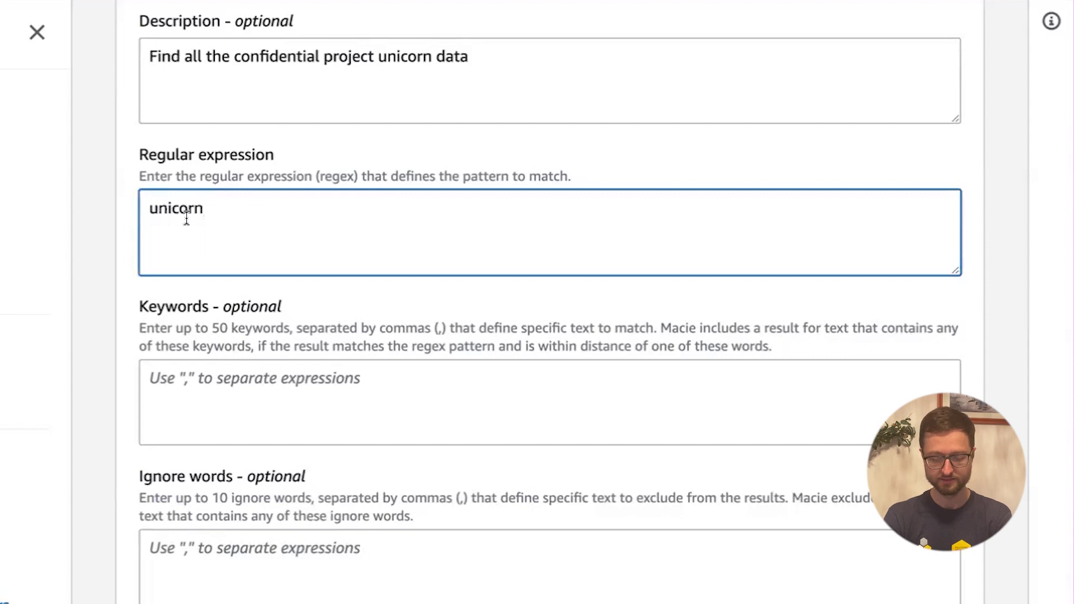
{"action": "key", "text": "ctrl+v"}
Step: Test the (?i)unicorn expression against the evaluation sample data and check the match result
{"action": "scroll", "coordinate": [320, 105], "scroll_direction": "down", "scroll_amount": 3}
{"action": "scroll", "coordinate": [390, 260], "scroll_direction": "down", "scroll_amount": 13}
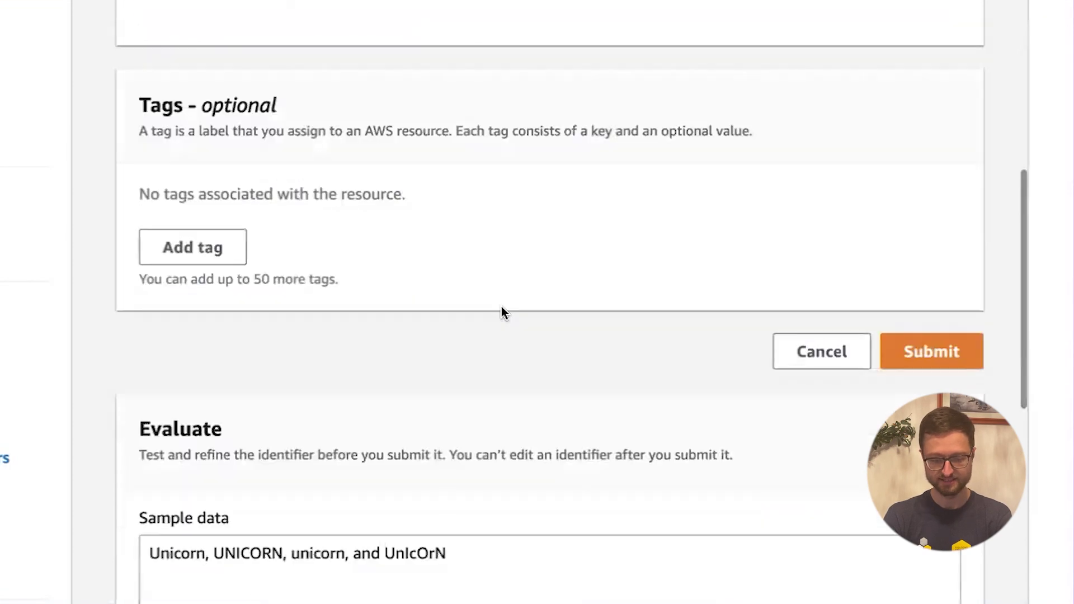
{"action": "left_click", "coordinate": [551, 460]}
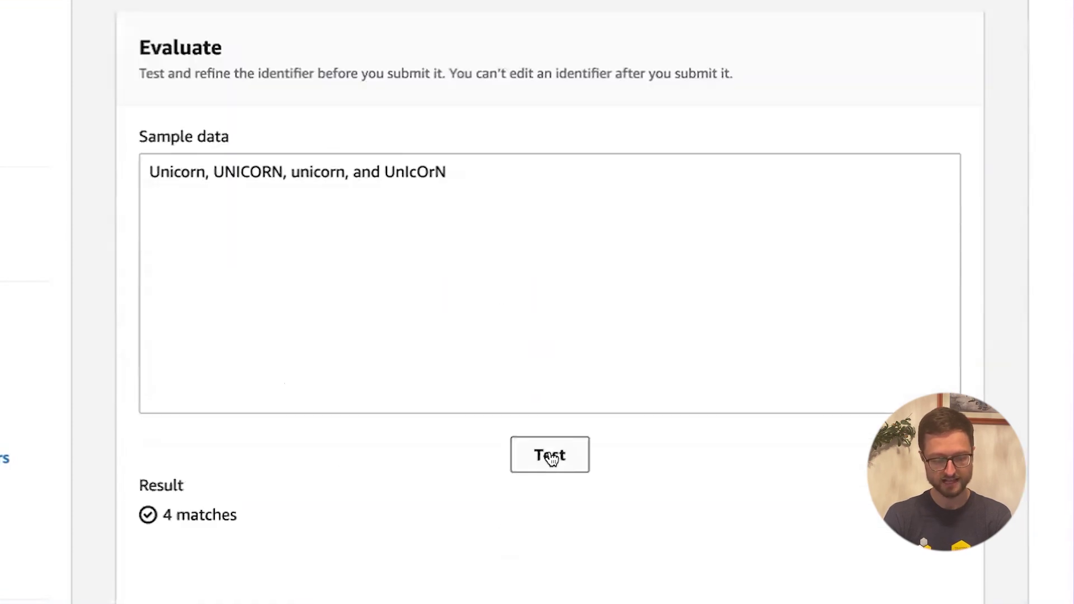
{"action": "left_click_drag", "start_coordinate": [157, 516], "coordinate": [264, 521]}
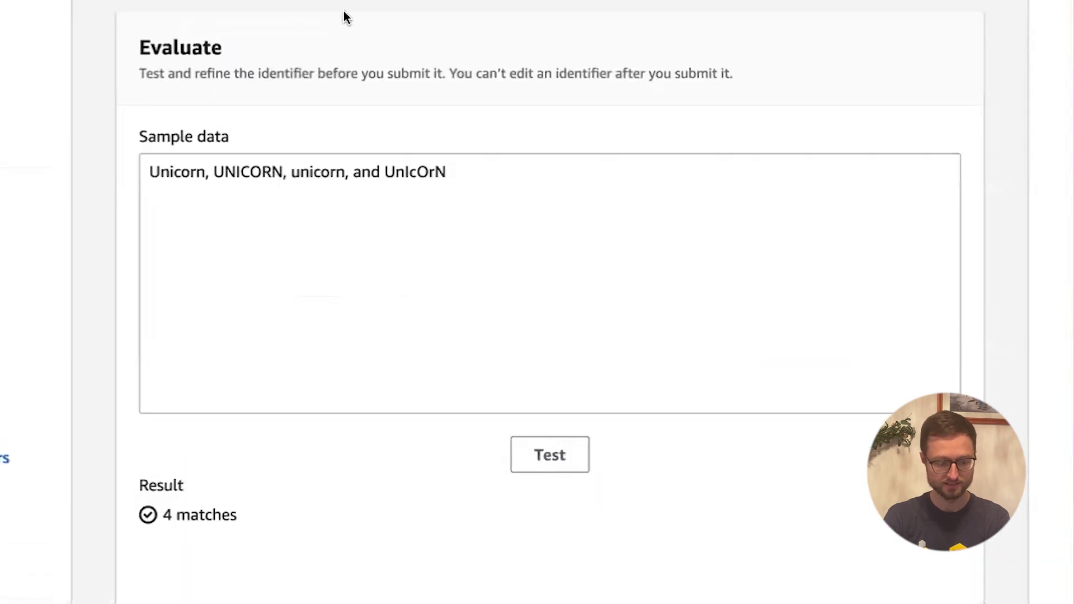
Step: Set the identifier's keyword to project
{"action": "scroll", "coordinate": [344, 16], "scroll_direction": "down", "scroll_amount": 5}
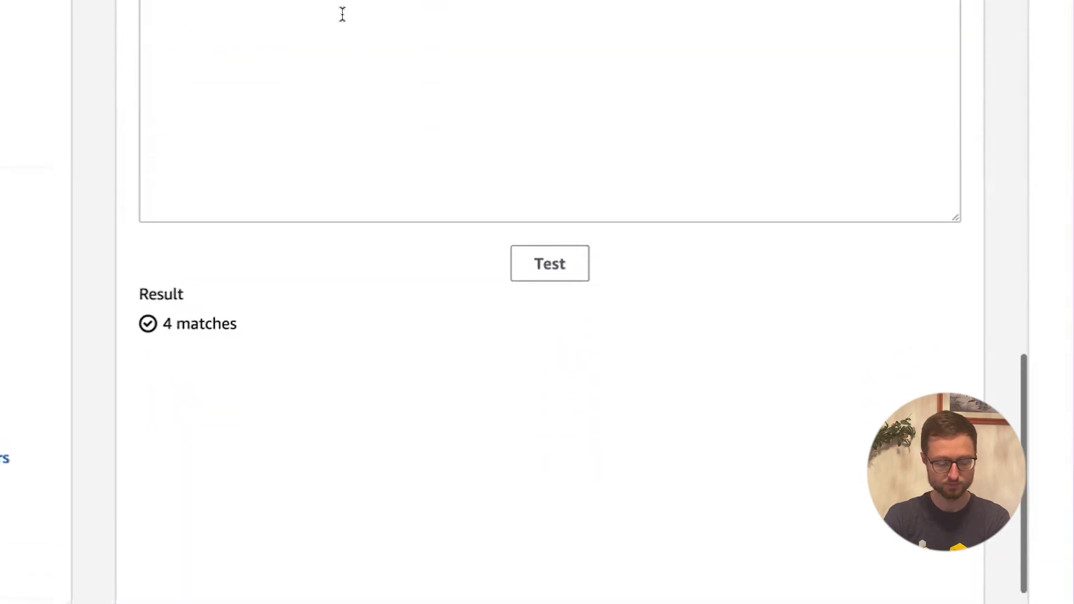
{"action": "scroll", "coordinate": [343, 16], "scroll_direction": "up", "scroll_amount": 10}
{"action": "scroll", "coordinate": [367, 185], "scroll_direction": "up", "scroll_amount": 4}
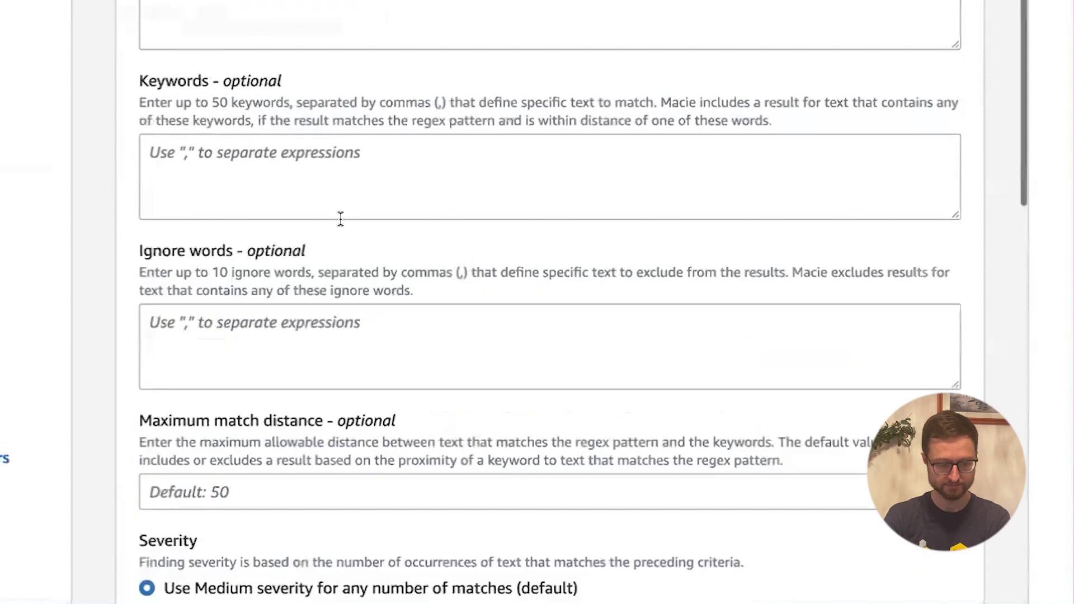
{"action": "left_click", "coordinate": [341, 216]}
{"action": "type", "text": "key"}
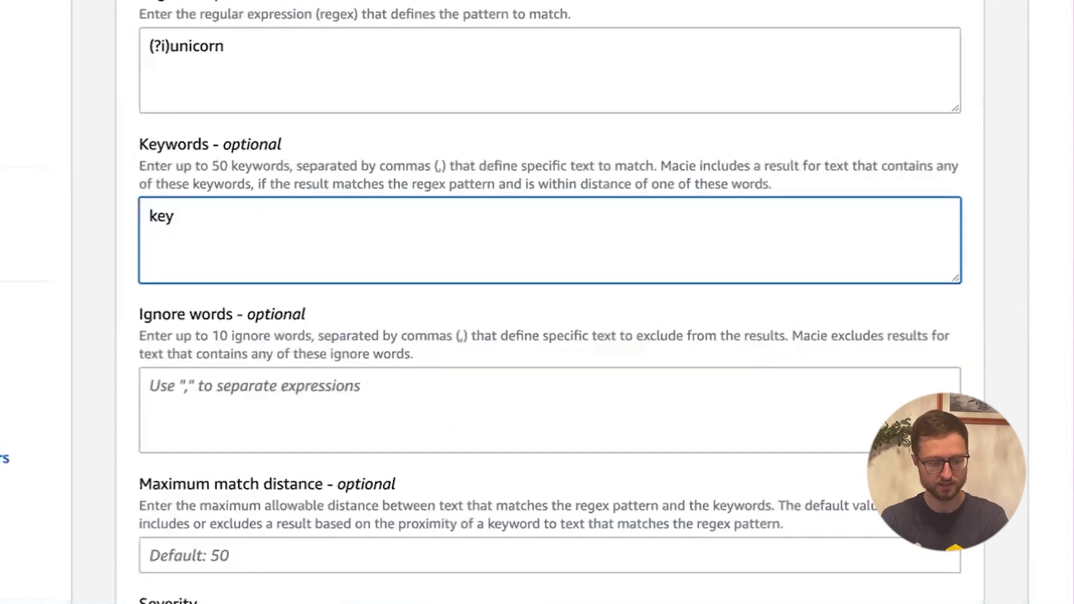
{"action": "key", "text": "BackSpace"}
{"action": "key", "text": "BackSpace"}
{"action": "type", "text": "project"}
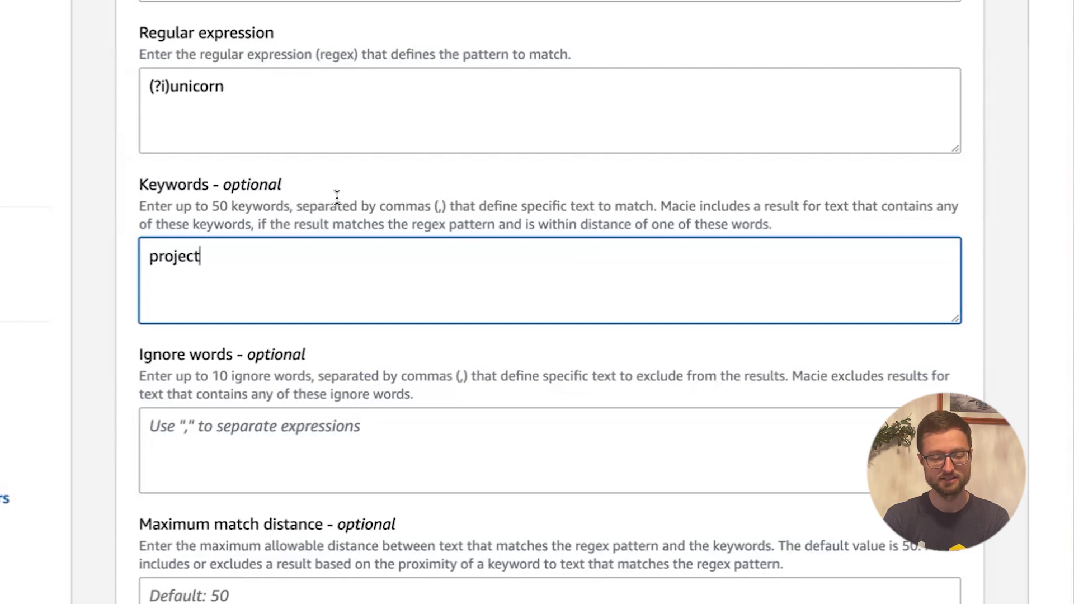
Step: Review the identifier's regular expression, its keyword, and the explanation of the maximum match distance
{"action": "left_click_drag", "start_coordinate": [250, 88], "coordinate": [113, 89]}
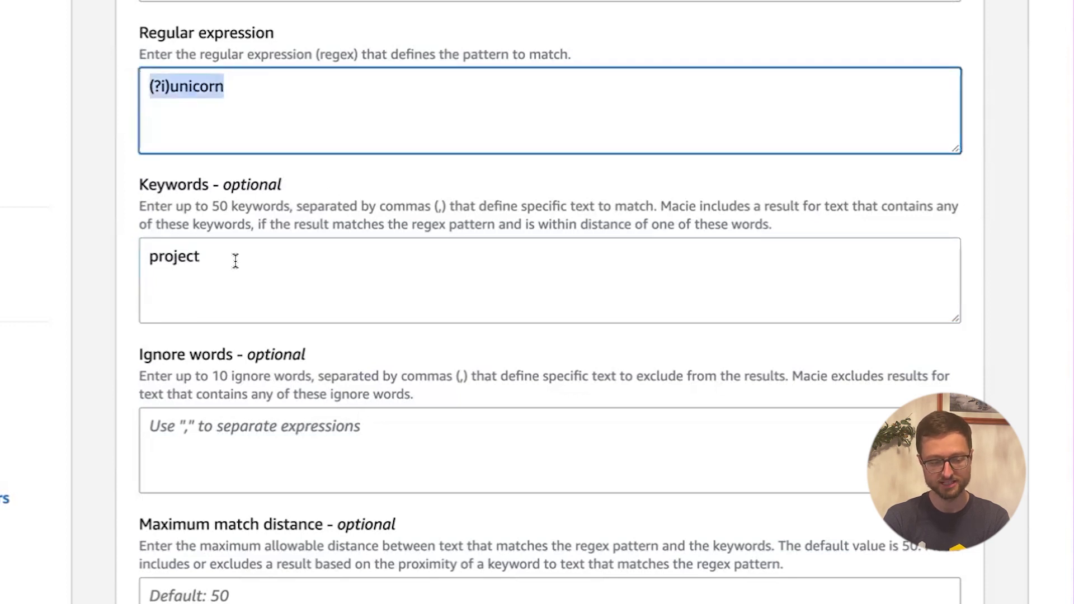
{"action": "left_click", "coordinate": [168, 264]}
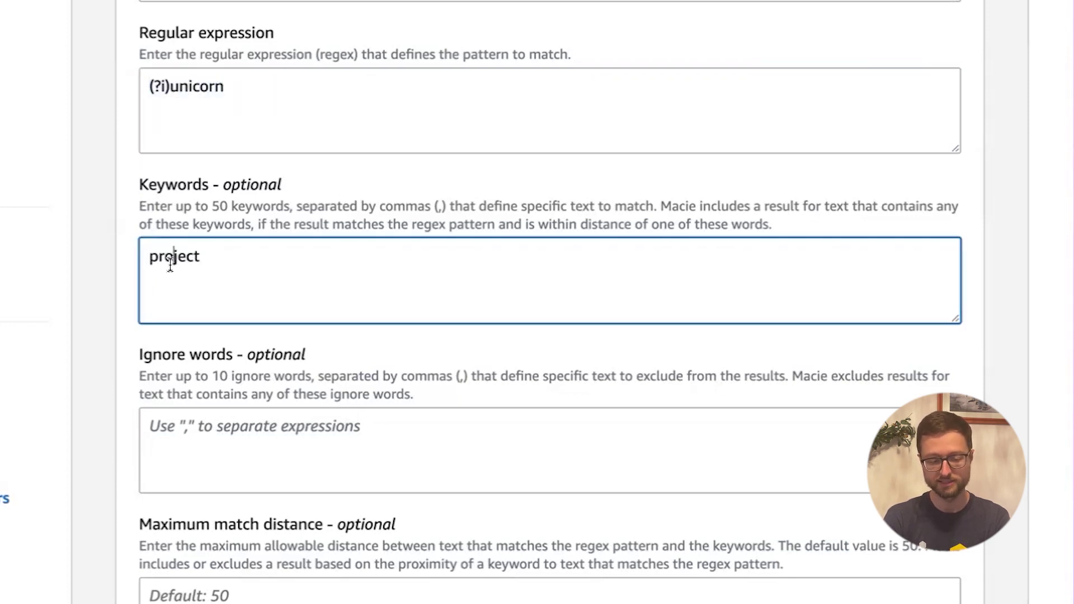
{"action": "double_click", "coordinate": [170, 265]}
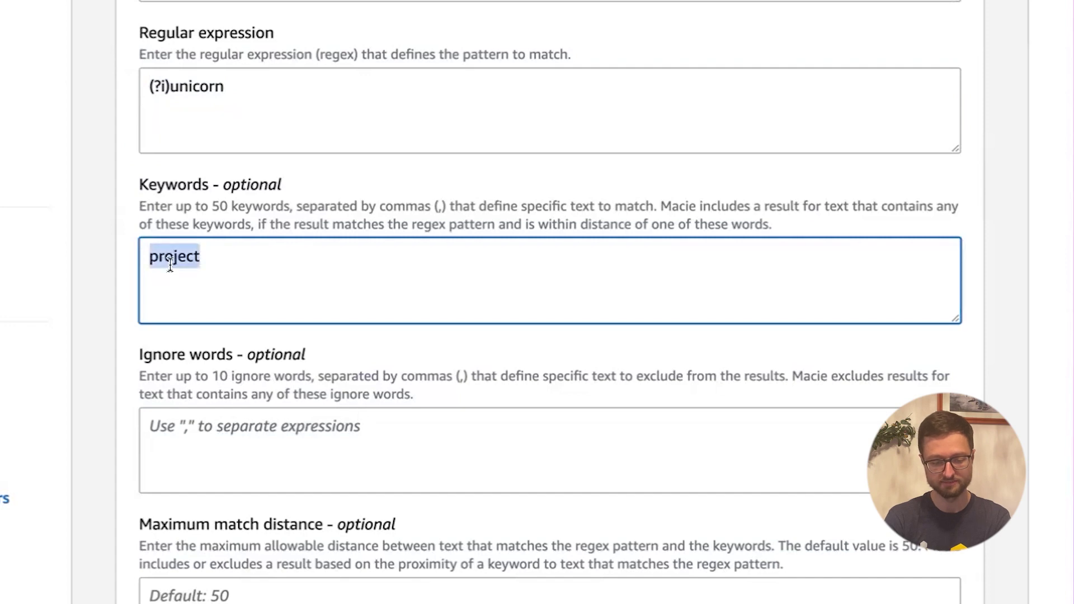
{"action": "scroll", "coordinate": [170, 264], "scroll_direction": "down", "scroll_amount": 5}
{"action": "scroll", "coordinate": [170, 265], "scroll_direction": "down", "scroll_amount": 1}
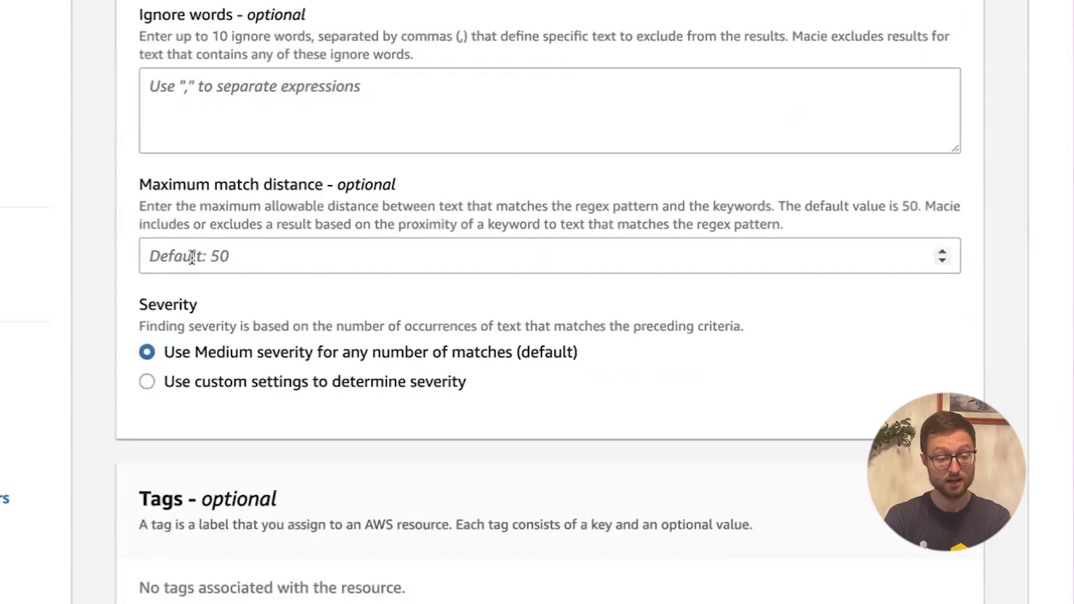
{"action": "left_click_drag", "start_coordinate": [137, 186], "coordinate": [279, 226]}
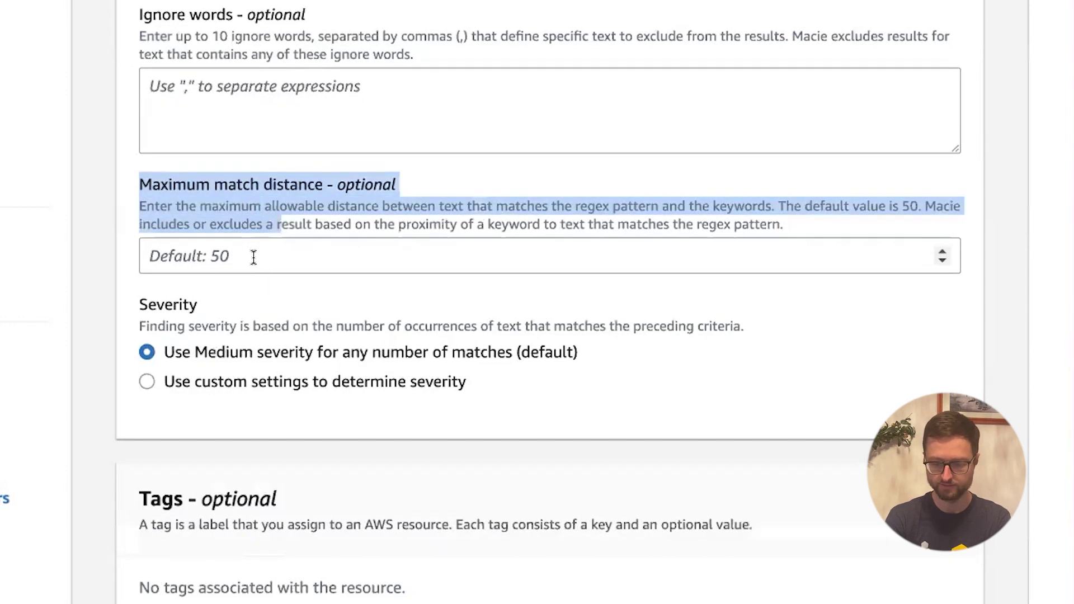
{"action": "double_click", "coordinate": [518, 218]}
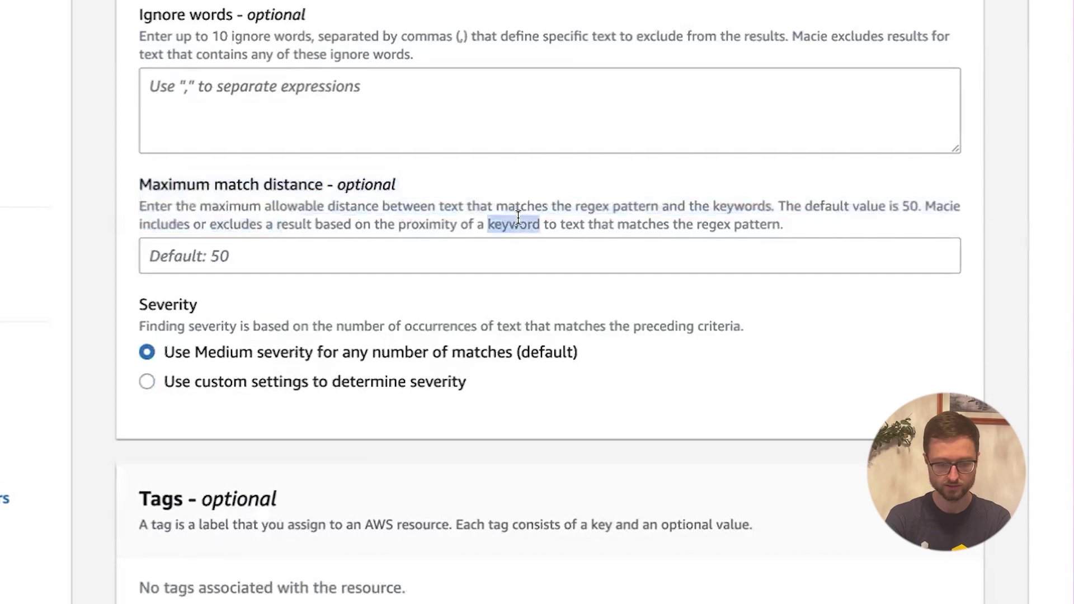
{"action": "scroll", "coordinate": [407, 282], "scroll_direction": "down", "scroll_amount": 1}
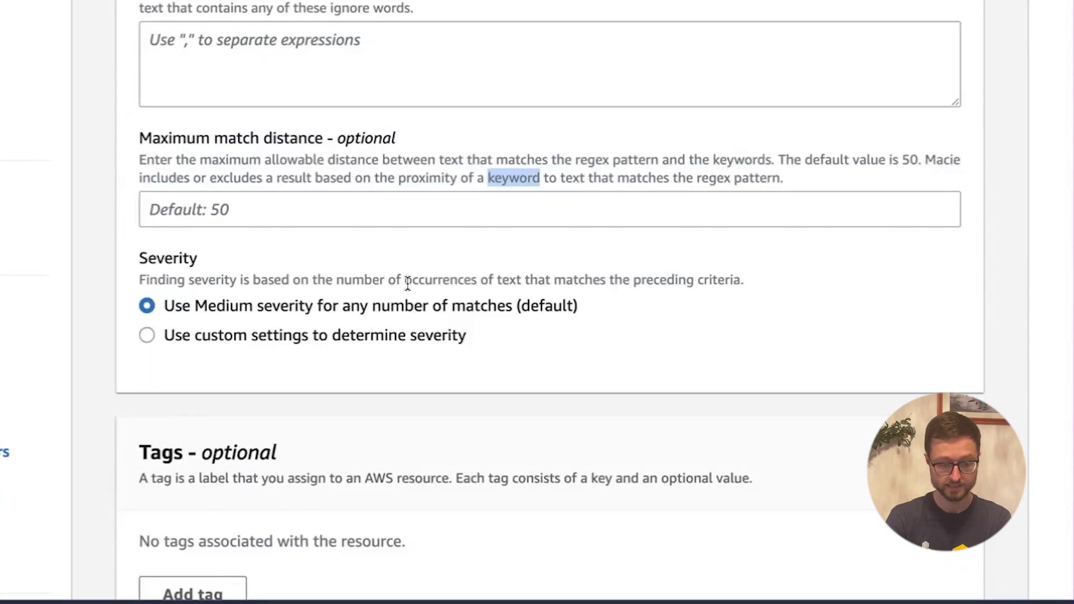
Step: Test the identifier with its project keyword against the existing unicorn sample data
{"action": "scroll", "coordinate": [407, 282], "scroll_direction": "down", "scroll_amount": 6}
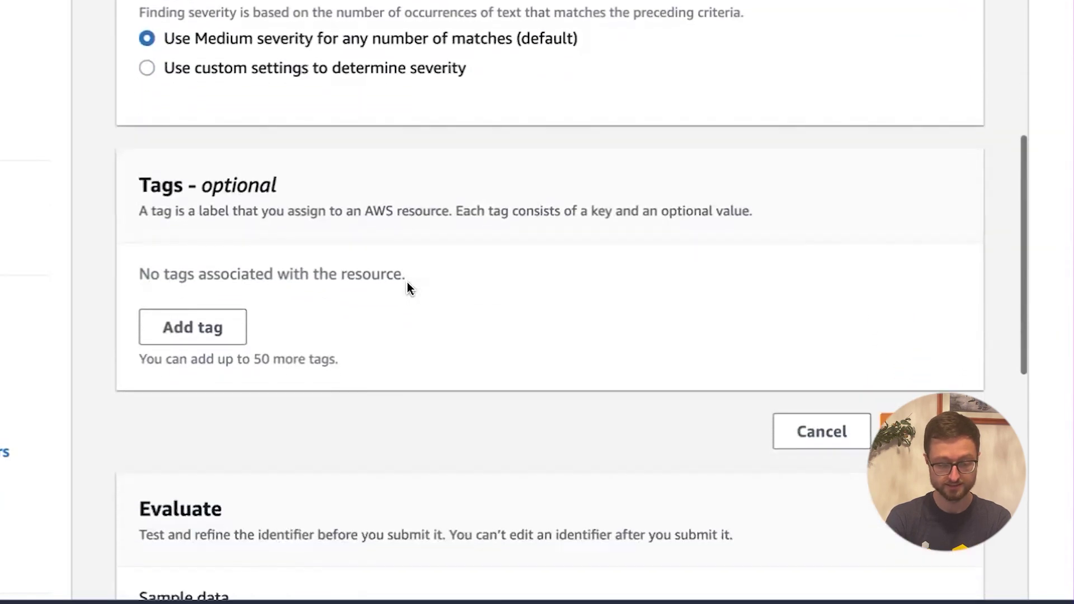
{"action": "left_click", "coordinate": [505, 557]}
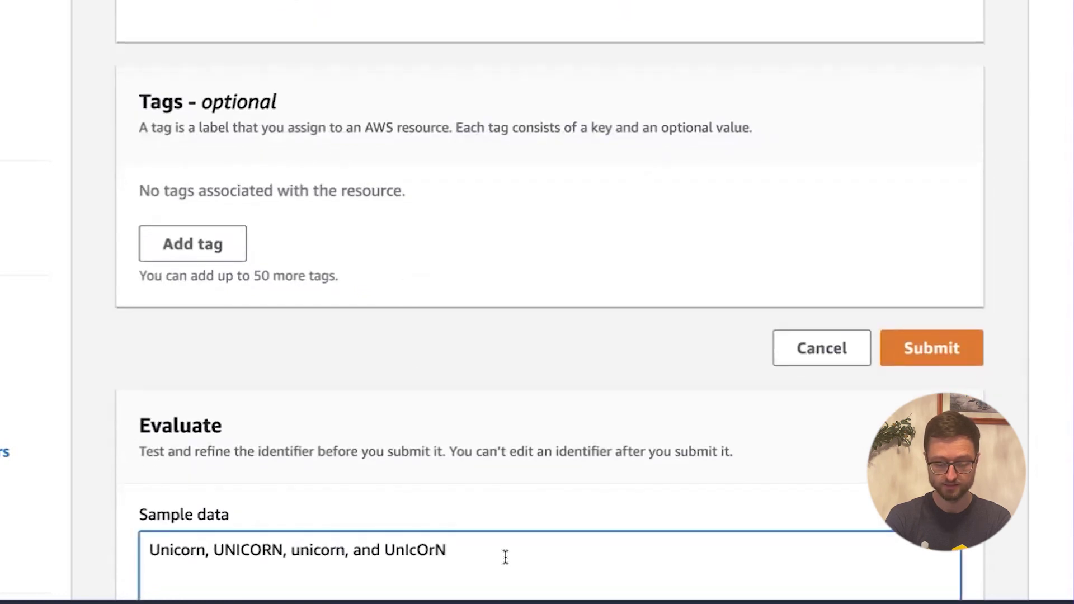
{"action": "scroll", "coordinate": [505, 556], "scroll_direction": "down", "scroll_amount": 6}
{"action": "left_click", "coordinate": [551, 483]}
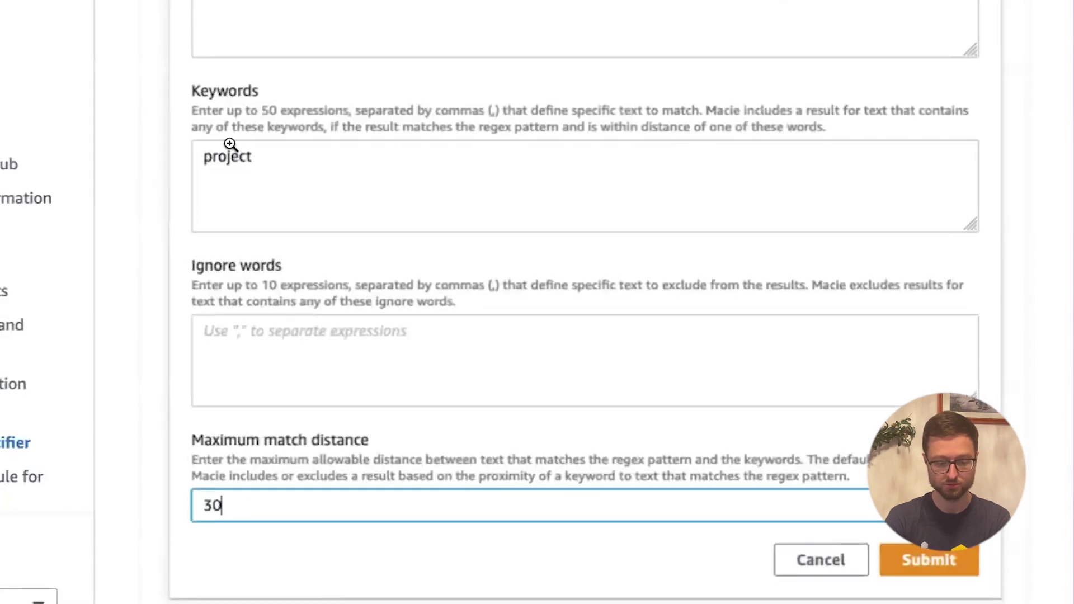
Step: Replace the sample data with the workshop's lines "Project Unicorn", "PROJECT UNICORN" and "project UnICoRn", and test the identifier
{"action": "scroll", "coordinate": [231, 143], "scroll_direction": "down", "scroll_amount": 10}
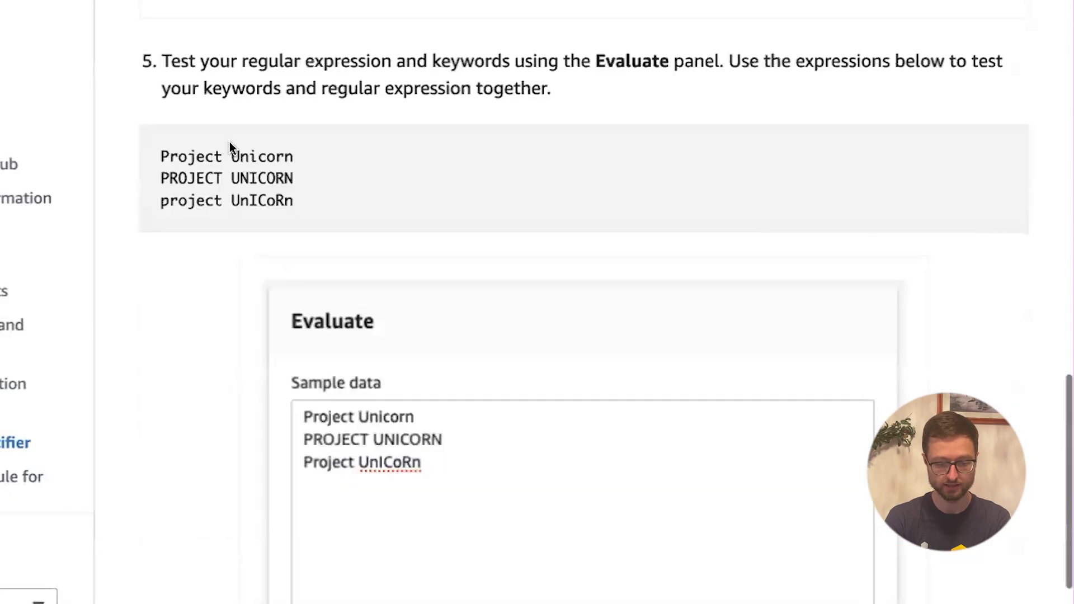
{"action": "left_click_drag", "start_coordinate": [311, 231], "coordinate": [124, 164]}
{"action": "key", "text": "ctrl+c"}
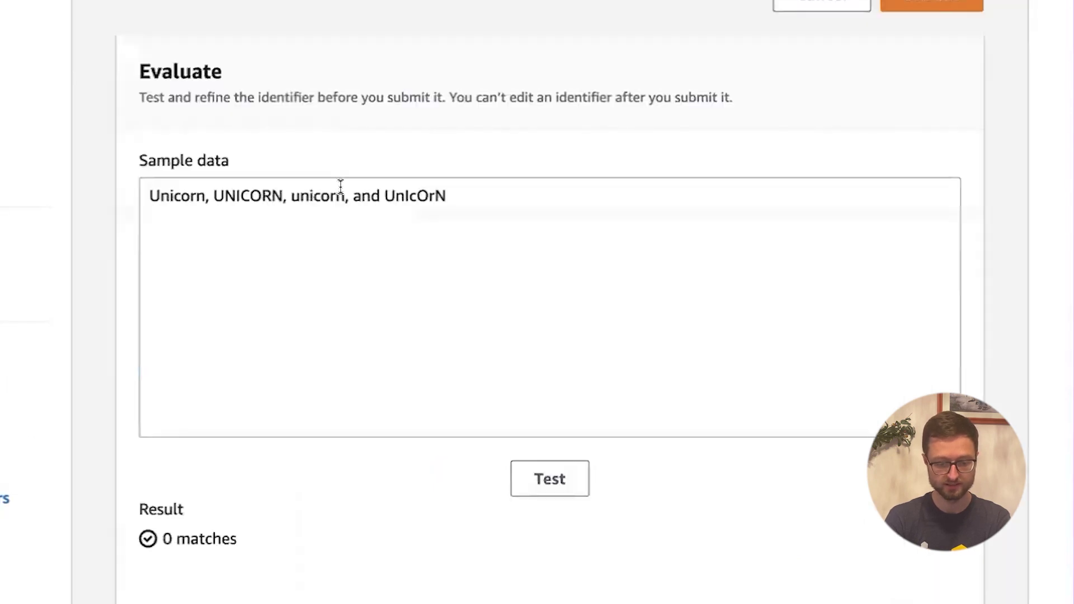
{"action": "left_click", "coordinate": [338, 187]}
{"action": "key", "text": "ctrl+a"}
{"action": "key", "text": "ctrl+v"}
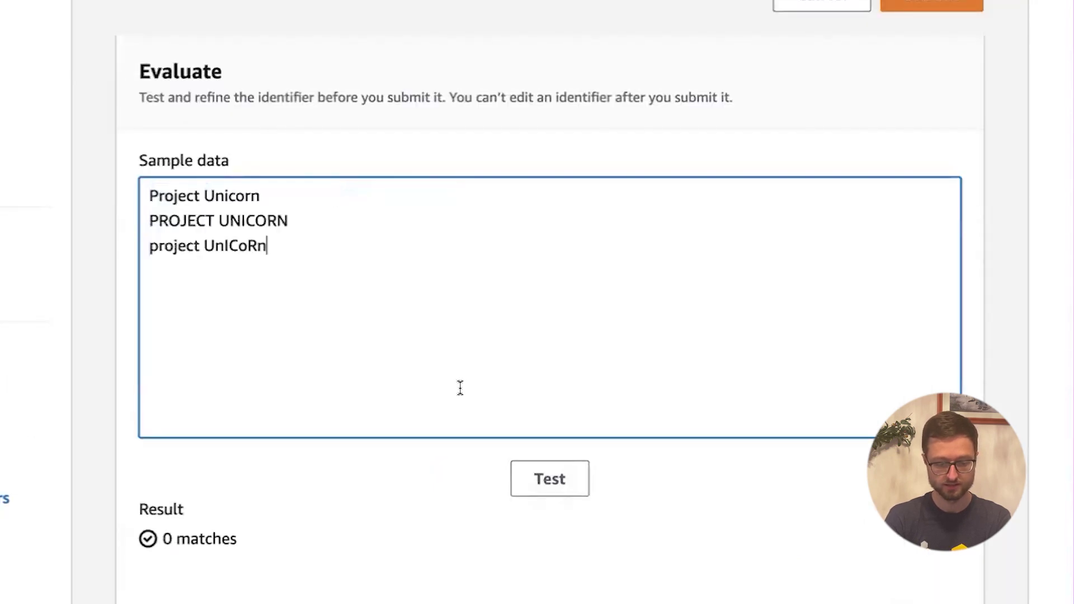
{"action": "left_click", "coordinate": [540, 481]}
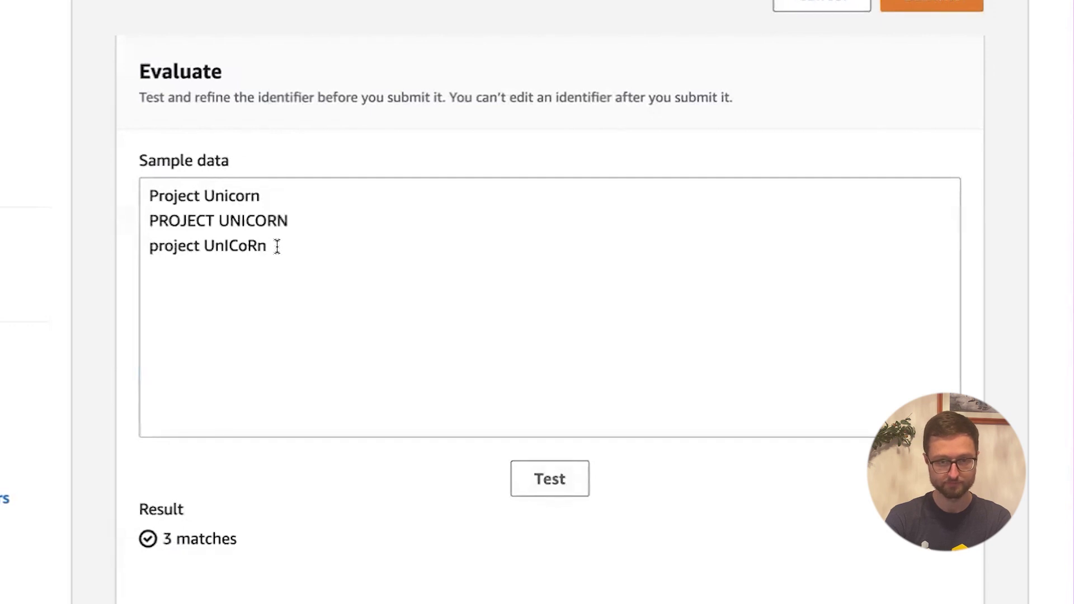
Step: Insert the filler word fejijefij between the two words of all three sample data lines
{"action": "scroll", "coordinate": [276, 247], "scroll_direction": "up", "scroll_amount": 10}
{"action": "scroll", "coordinate": [276, 246], "scroll_direction": "down", "scroll_amount": 9}
{"action": "left_click", "coordinate": [206, 253]}
{"action": "type", "text": "fejjefij"}
{"action": "double_click", "coordinate": [220, 253]}
{"action": "key", "text": "ctrl+c"}
{"action": "left_click", "coordinate": [219, 277]}
{"action": "key", "text": "ctrl+v"}
{"action": "left_click", "coordinate": [205, 302]}
{"action": "key", "text": "ctrl+v"}
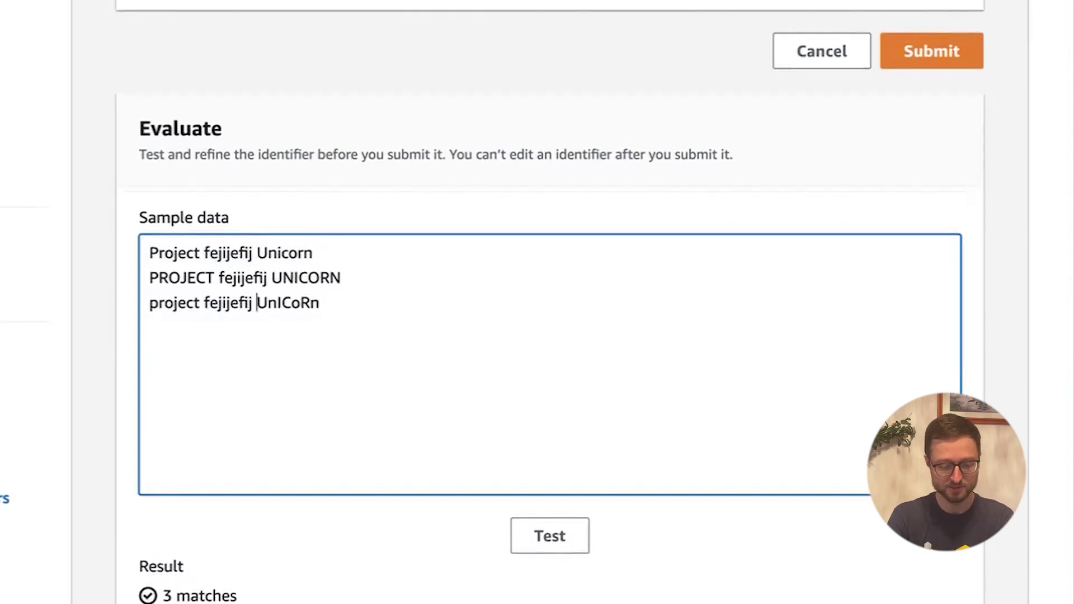
Step: Set the maximum match distance to 3 and test the identifier against the sample data
{"action": "scroll", "coordinate": [548, 302], "scroll_direction": "down", "scroll_amount": 15}
{"action": "scroll", "coordinate": [186, 313], "scroll_direction": "up", "scroll_amount": 5}
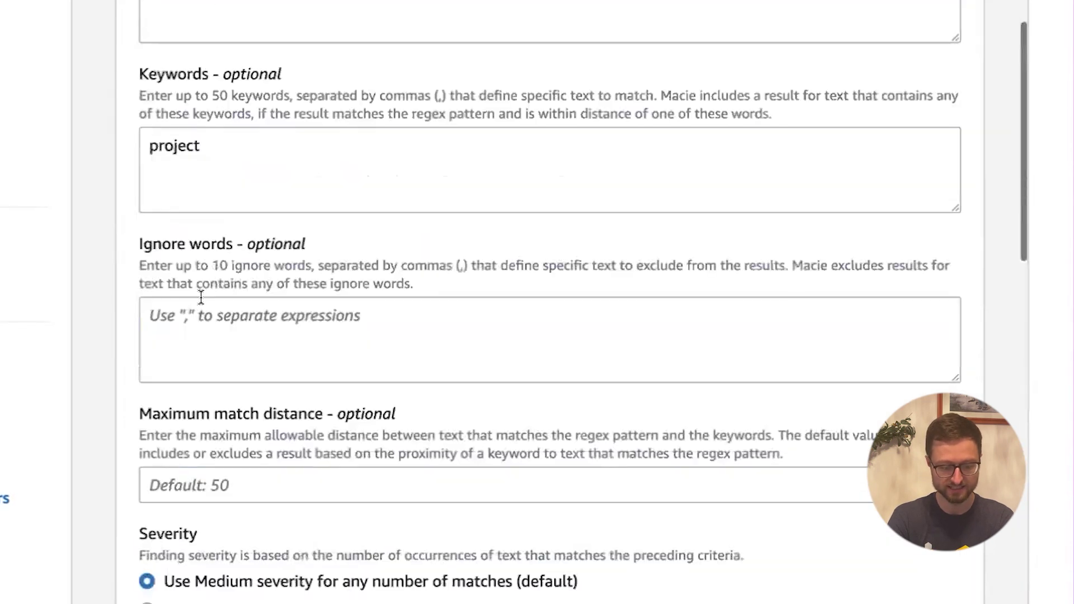
{"action": "scroll", "coordinate": [158, 441], "scroll_direction": "down", "scroll_amount": 1}
{"action": "left_click", "coordinate": [224, 447]}
{"action": "type", "text": "3"}
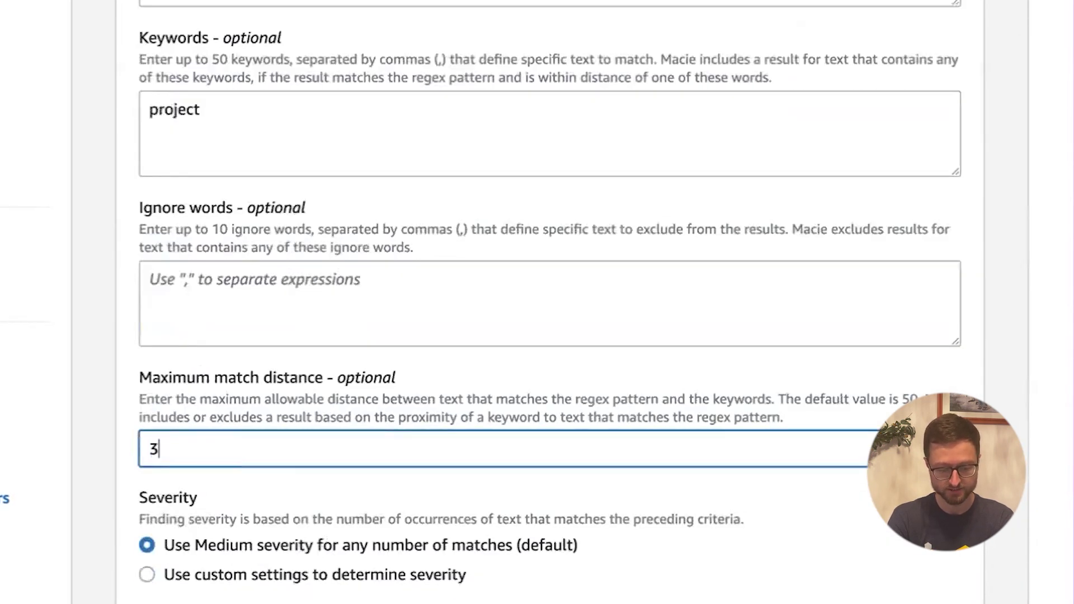
{"action": "left_click", "coordinate": [257, 489]}
{"action": "scroll", "coordinate": [256, 489], "scroll_direction": "down", "scroll_amount": 10}
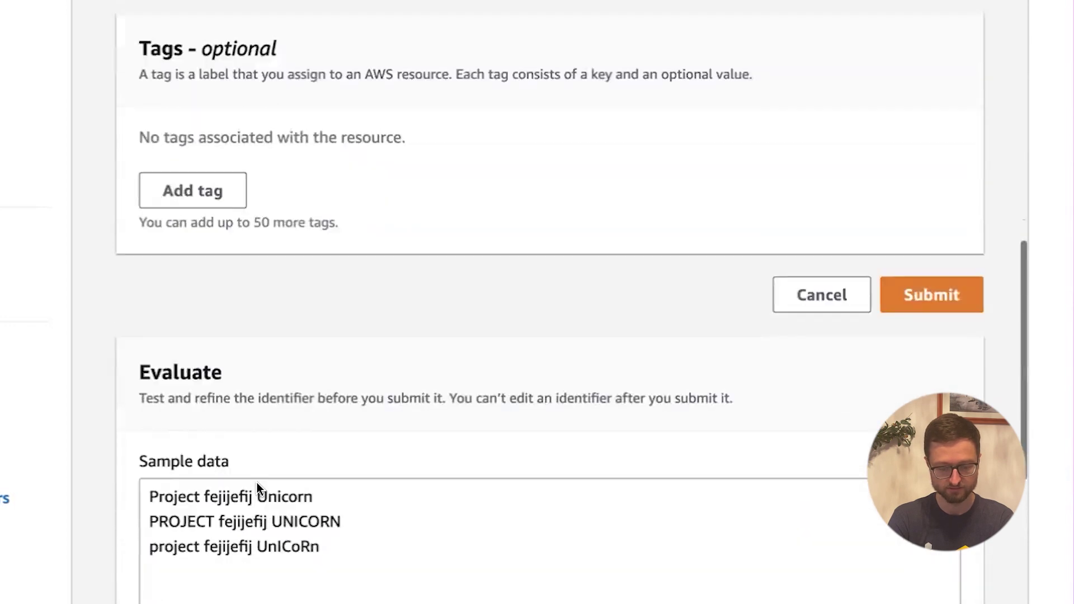
{"action": "scroll", "coordinate": [256, 482], "scroll_direction": "down", "scroll_amount": 8}
{"action": "left_click", "coordinate": [554, 268]}
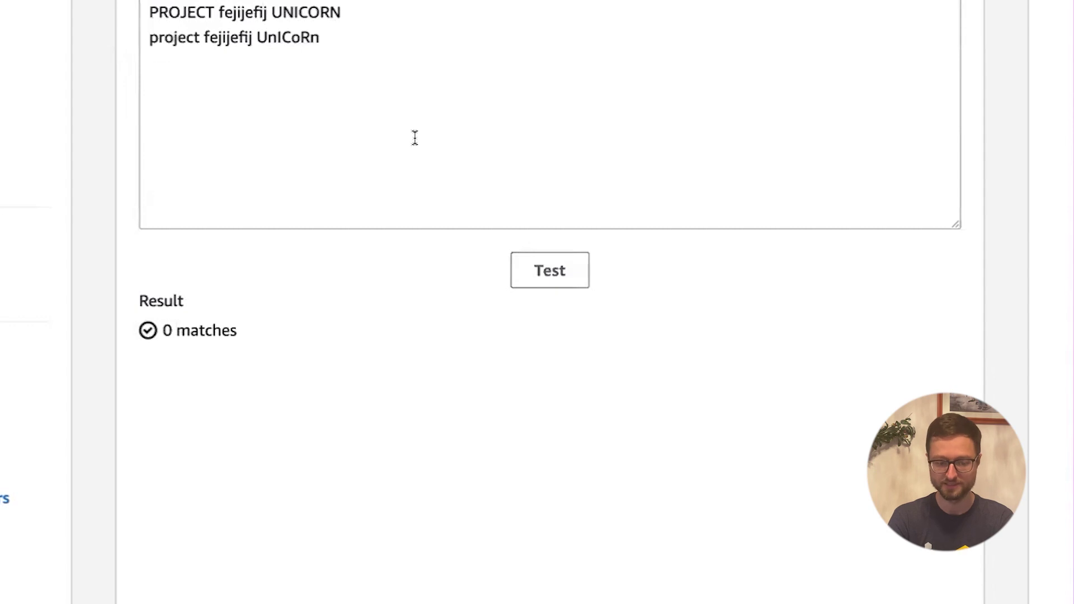
Step: Set the maximum match distance to 10 and test the identifier against the sample data
{"action": "left_click", "coordinate": [213, 7]}
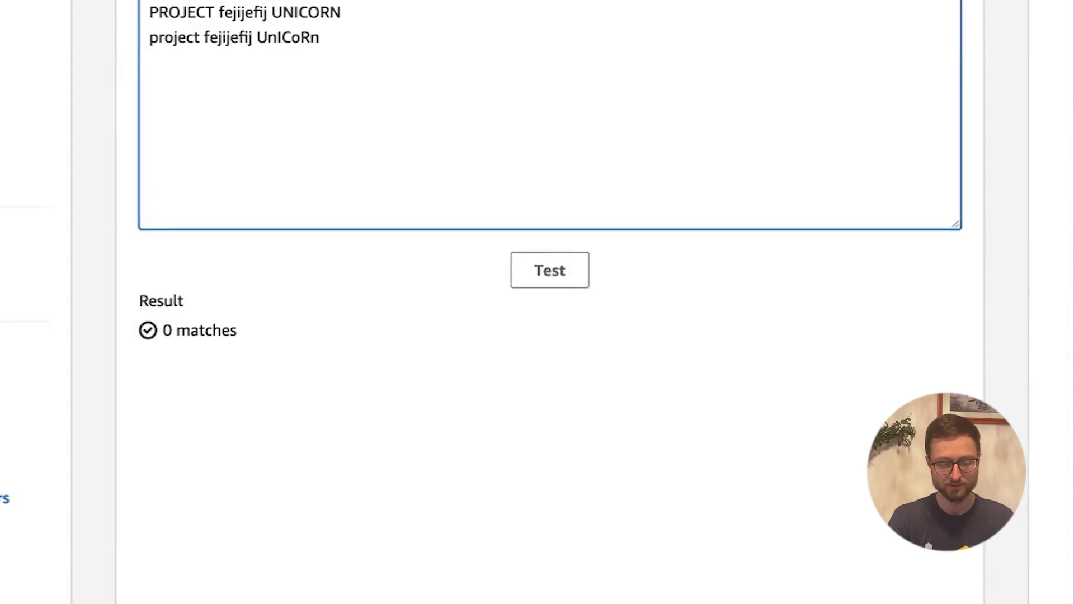
{"action": "scroll", "coordinate": [233, 133], "scroll_direction": "up", "scroll_amount": 15}
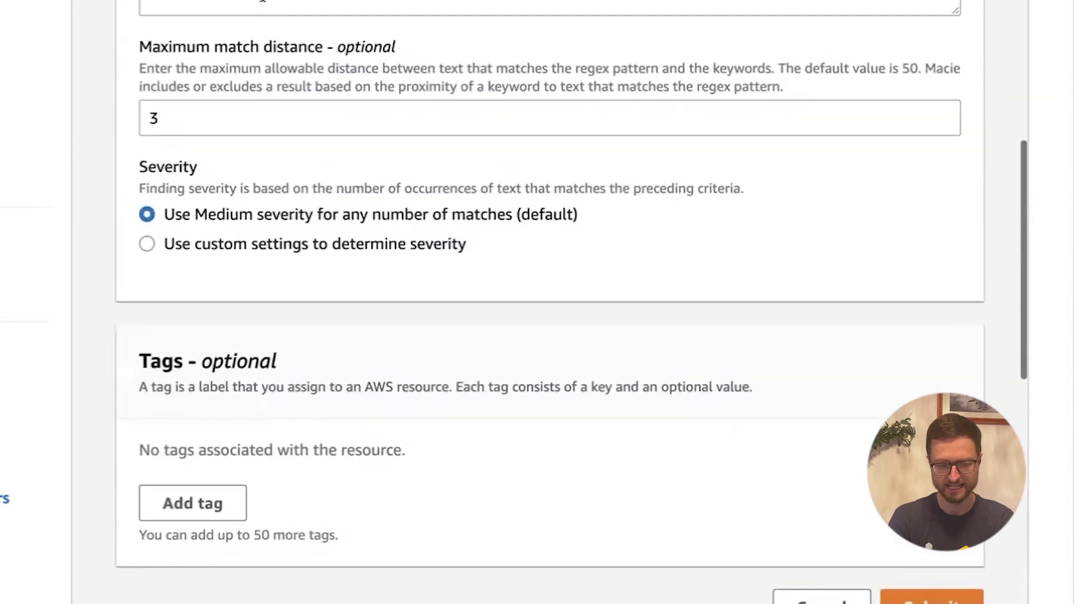
{"action": "double_click", "coordinate": [233, 133]}
{"action": "type", "text": "10"}
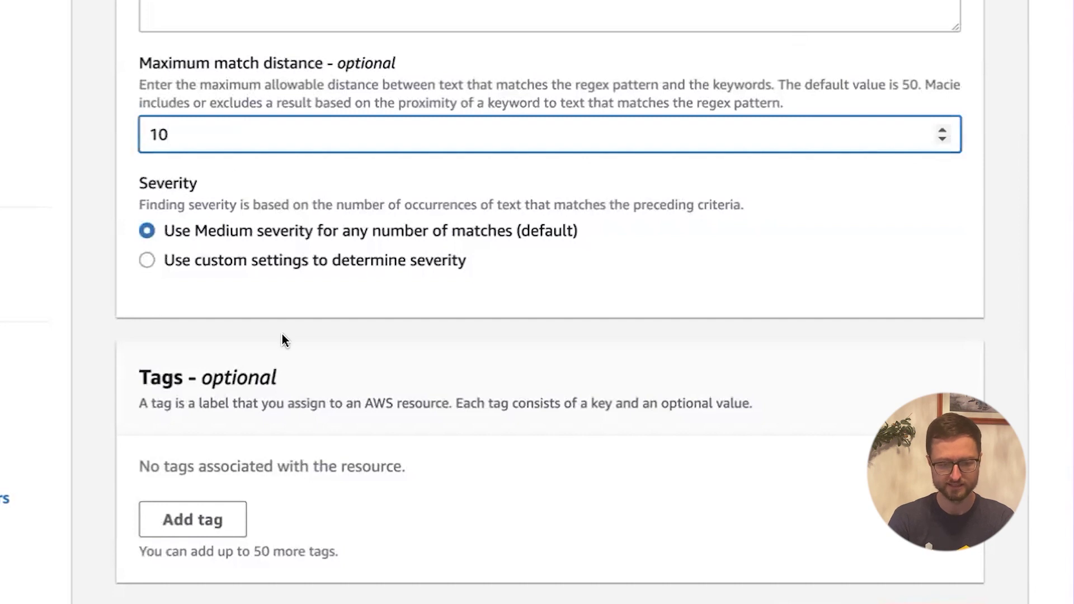
{"action": "scroll", "coordinate": [281, 334], "scroll_direction": "down", "scroll_amount": 5}
{"action": "scroll", "coordinate": [282, 334], "scroll_direction": "down", "scroll_amount": 3}
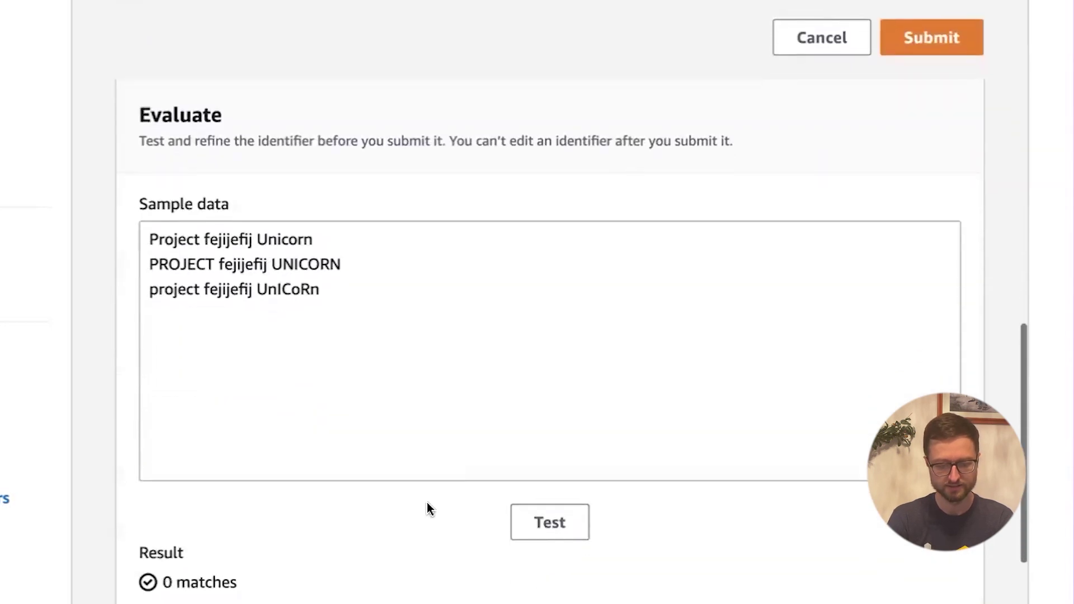
{"action": "left_click", "coordinate": [559, 527]}
Step: Set the maximum match distance to 15 and test the identifier against the sample data
{"action": "scroll", "coordinate": [562, 530], "scroll_direction": "up", "scroll_amount": 9}
{"action": "left_click", "coordinate": [217, 205]}
{"action": "key", "text": "BackSpace"}
{"action": "type", "text": "5"}
{"action": "scroll", "coordinate": [192, 192], "scroll_direction": "down", "scroll_amount": 9}
{"action": "left_click", "coordinate": [540, 414]}
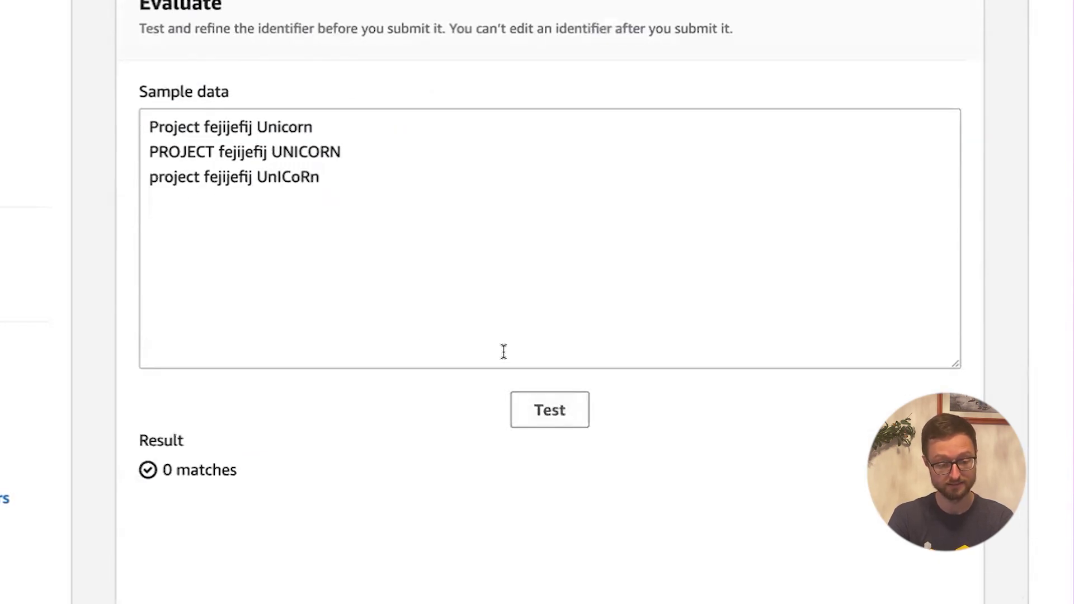
Step: Set the maximum match distance to 25 and test the identifier against the sample data
{"action": "scroll", "coordinate": [503, 351], "scroll_direction": "up", "scroll_amount": 9}
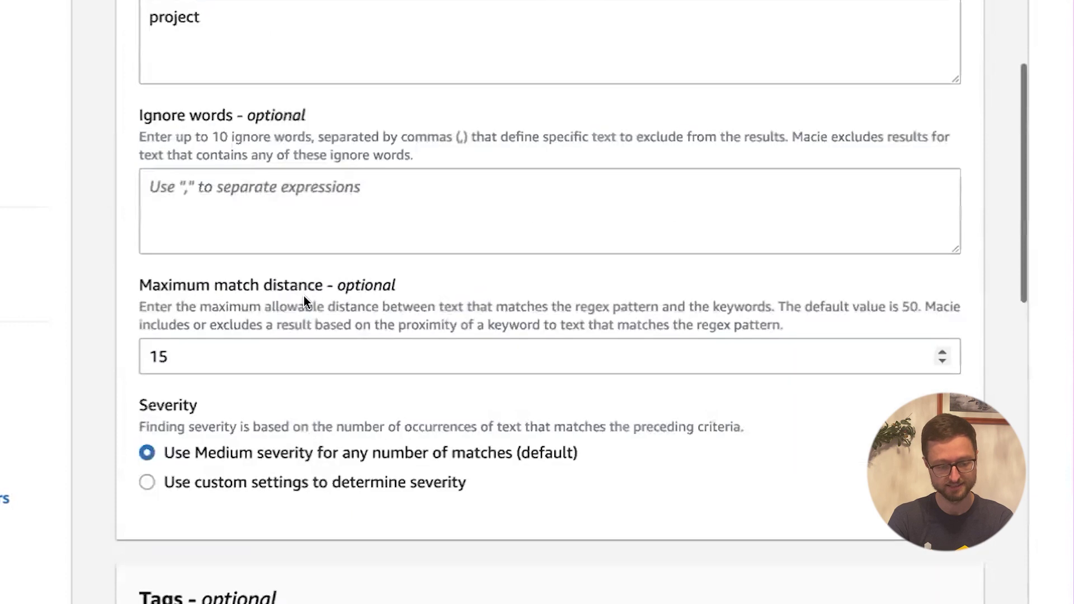
{"action": "left_click", "coordinate": [315, 344]}
{"action": "key", "text": "ctrl+a"}
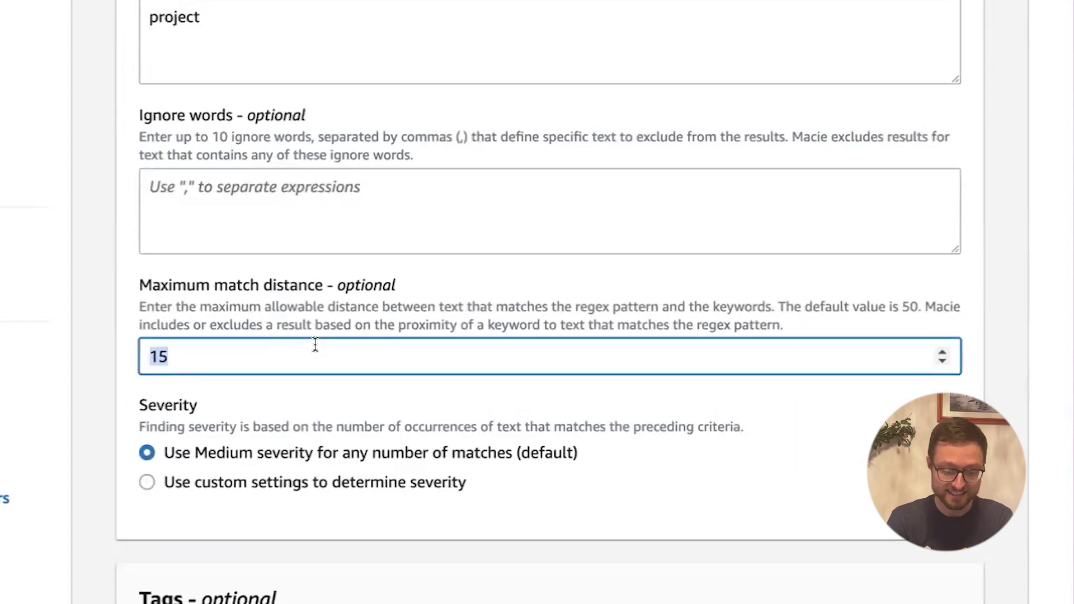
{"action": "type", "text": "25"}
{"action": "scroll", "coordinate": [316, 344], "scroll_direction": "down", "scroll_amount": 10}
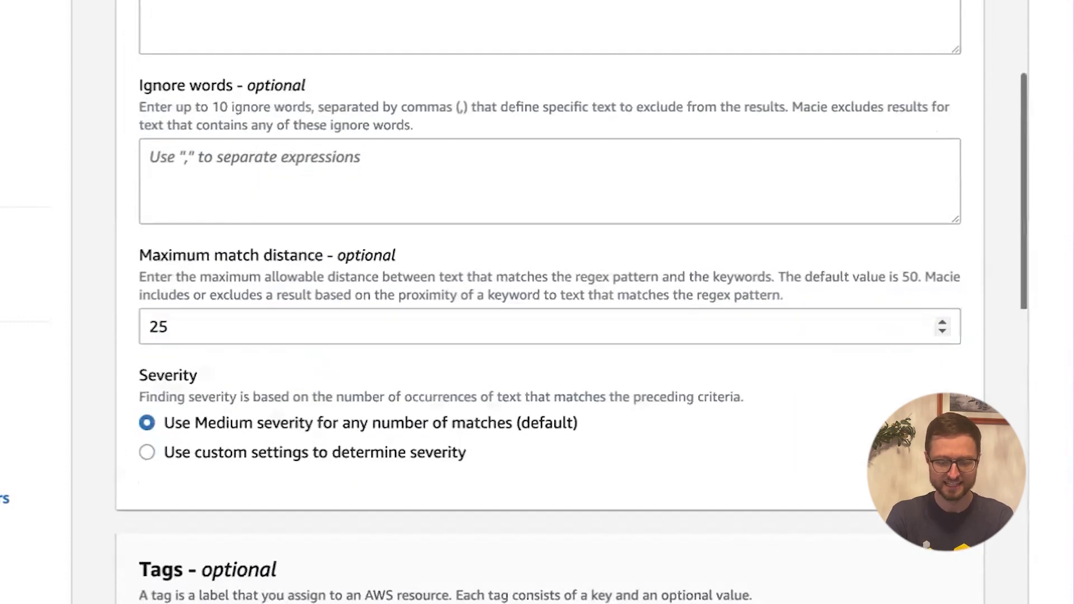
{"action": "scroll", "coordinate": [363, 548], "scroll_direction": "down", "scroll_amount": 2}
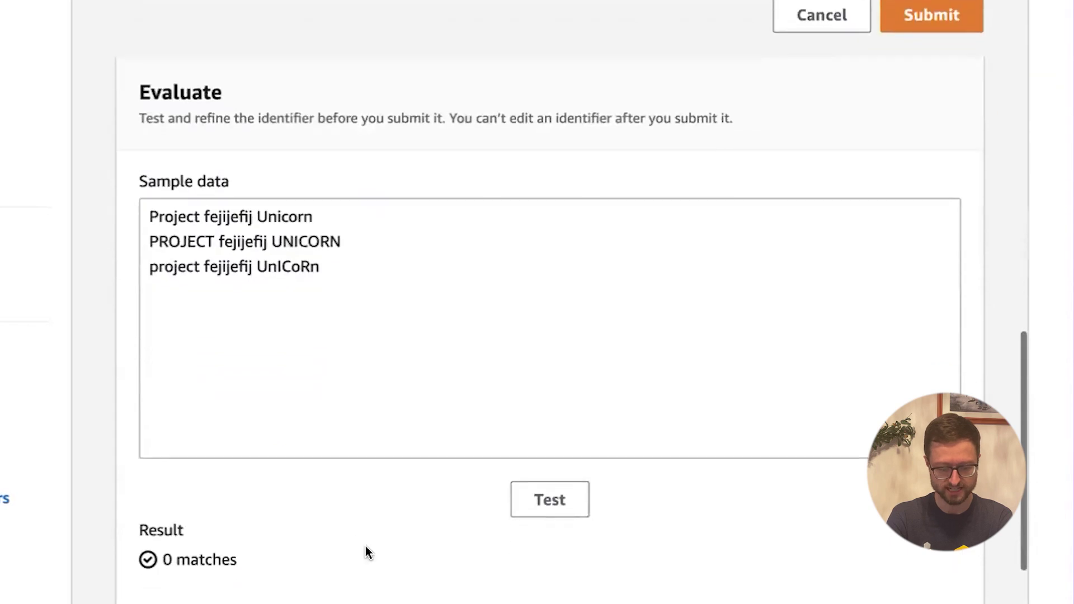
{"action": "left_click", "coordinate": [536, 509]}
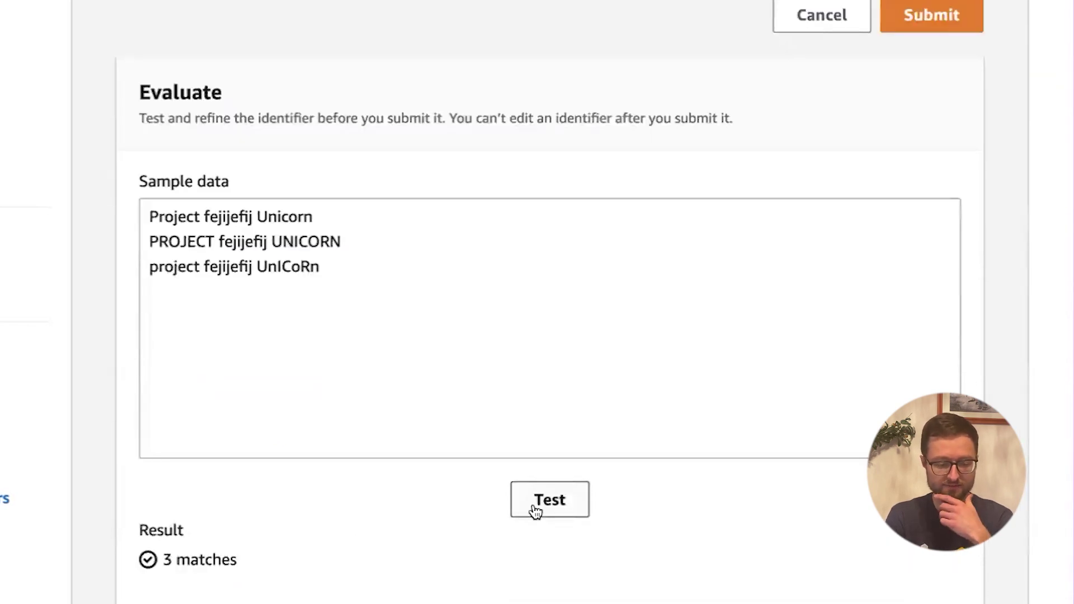
{"action": "left_click", "coordinate": [199, 216]}
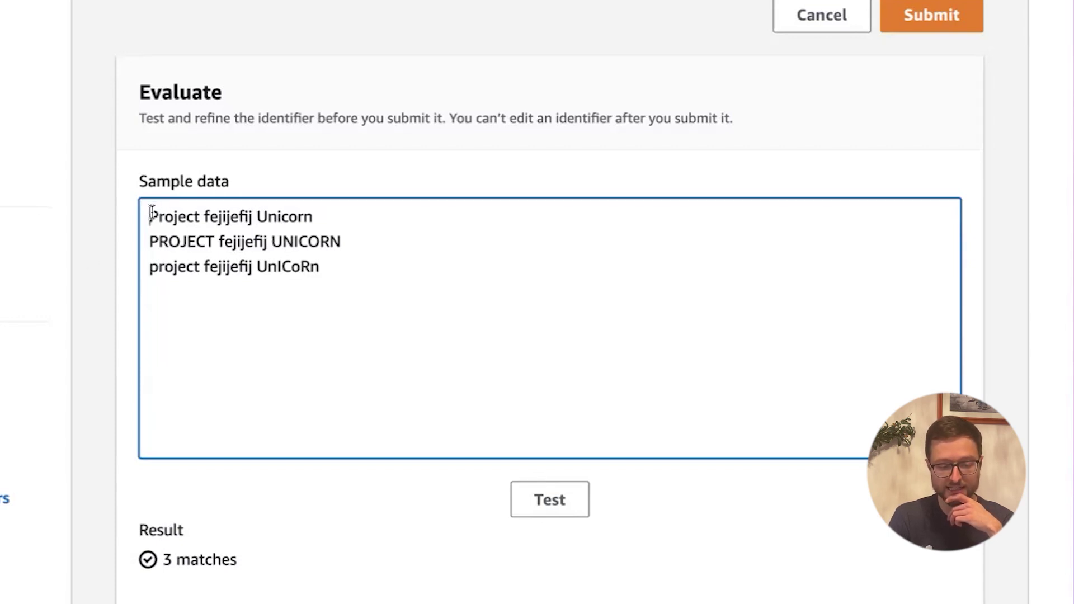
{"action": "key", "text": "Right"}
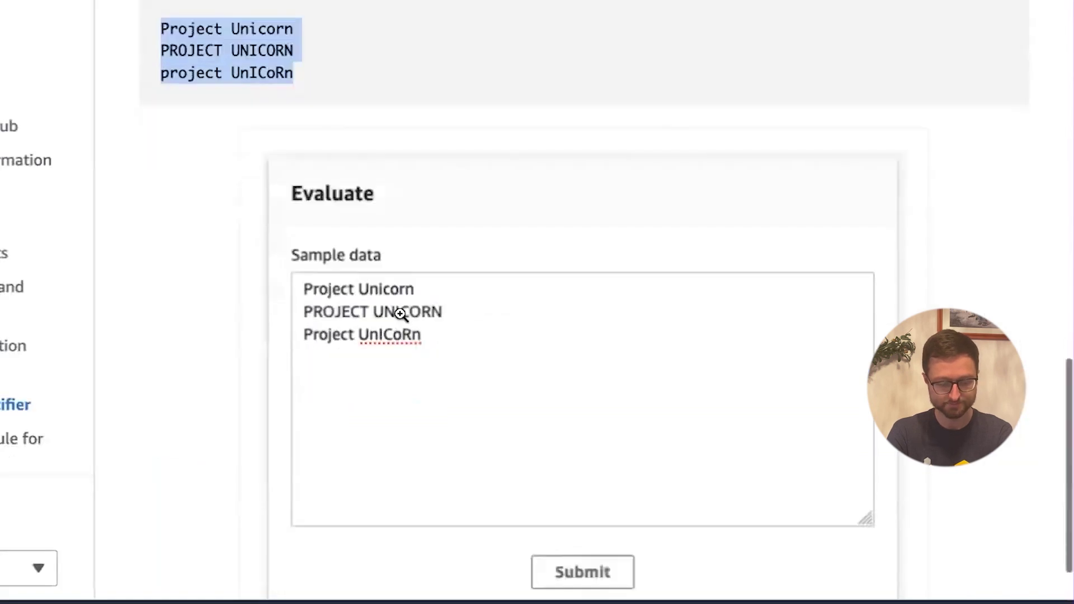
Step: Check the workshop's example settings and set the identifier's maximum match distance to 30
{"action": "scroll", "coordinate": [401, 314], "scroll_direction": "down", "scroll_amount": 1}
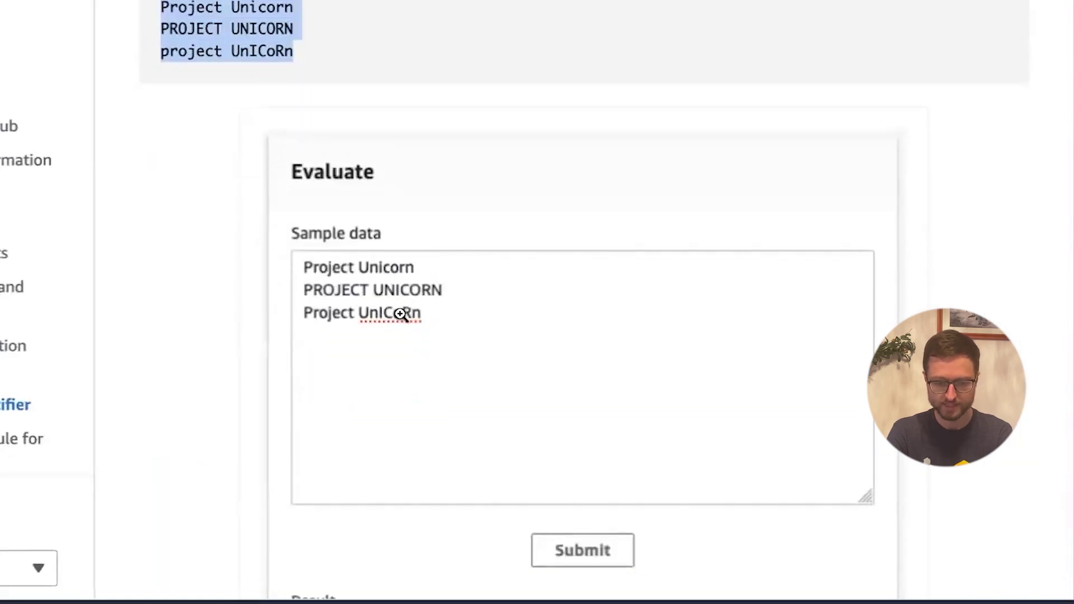
{"action": "scroll", "coordinate": [400, 314], "scroll_direction": "down", "scroll_amount": 3}
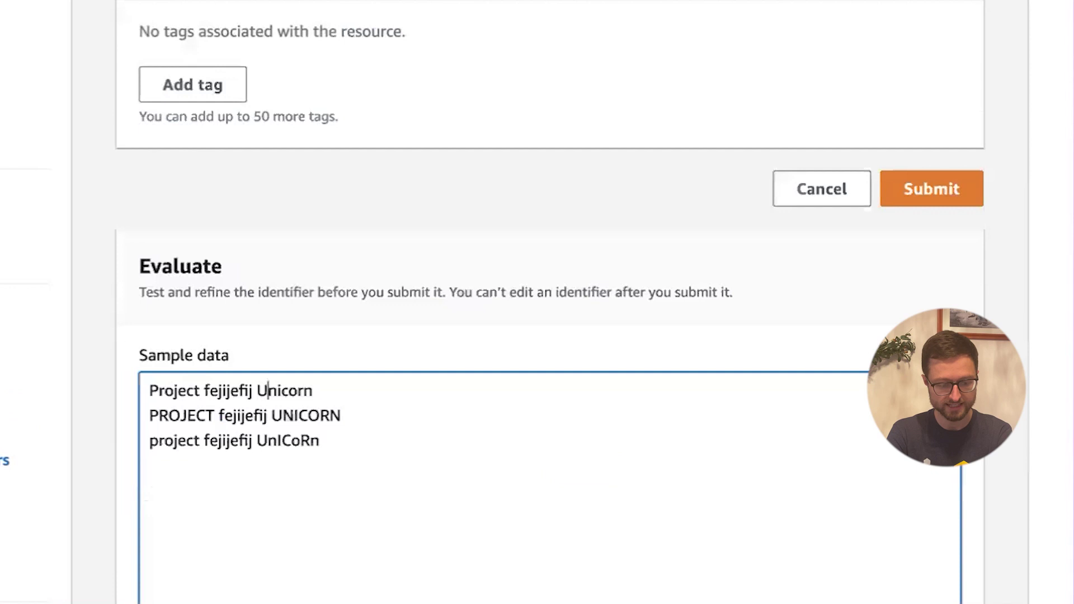
{"action": "scroll", "coordinate": [369, 363], "scroll_direction": "up", "scroll_amount": 10}
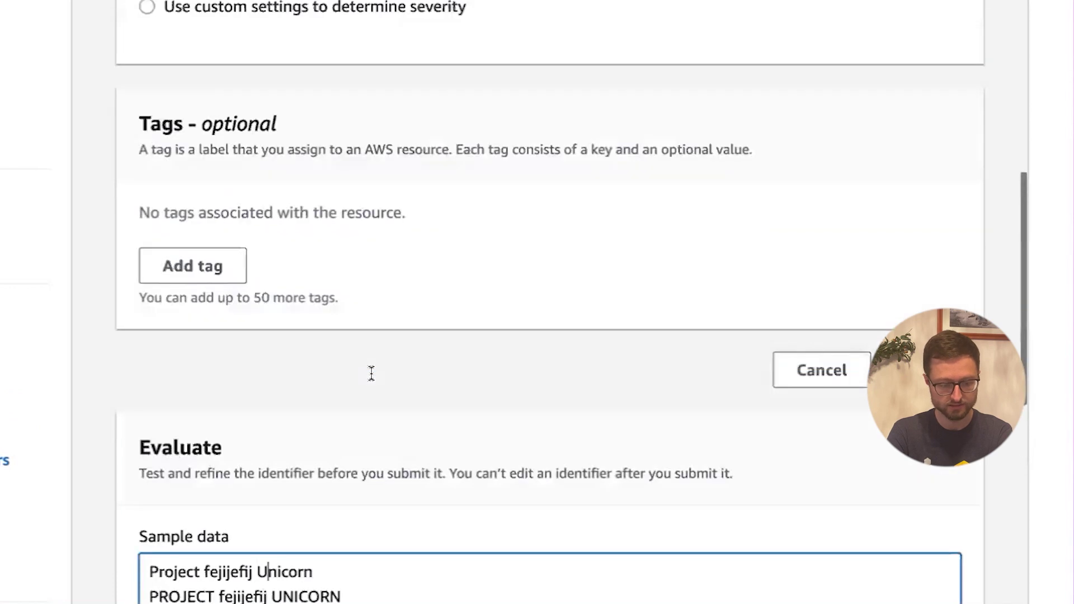
{"action": "double_click", "coordinate": [295, 286]}
{"action": "key", "text": "BackSpace"}
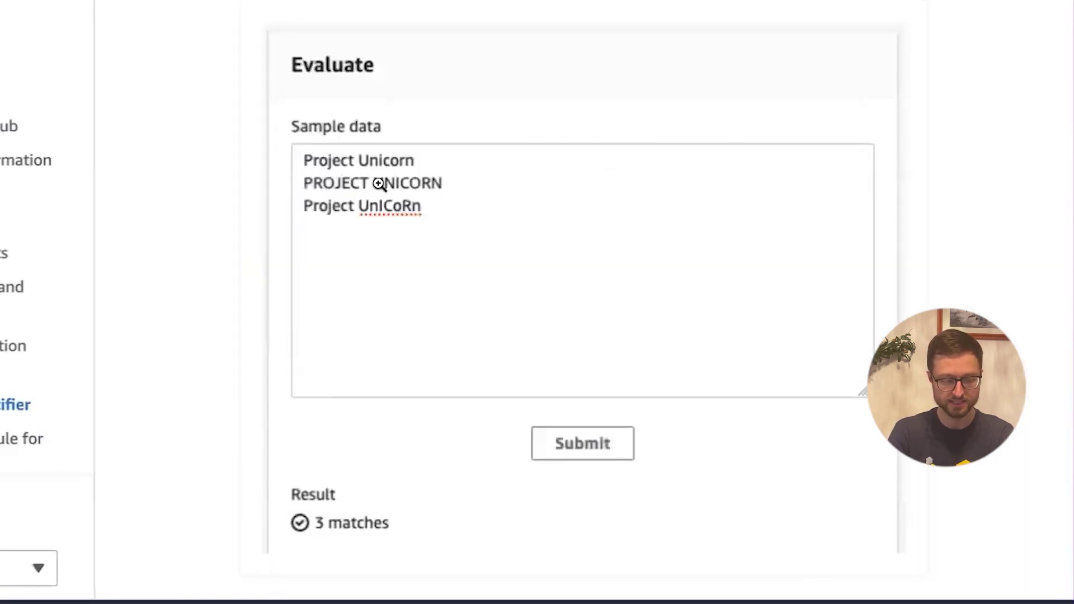
{"action": "scroll", "coordinate": [376, 183], "scroll_direction": "up", "scroll_amount": 6}
{"action": "scroll", "coordinate": [376, 180], "scroll_direction": "down", "scroll_amount": 1}
{"action": "scroll", "coordinate": [376, 176], "scroll_direction": "up", "scroll_amount": 5}
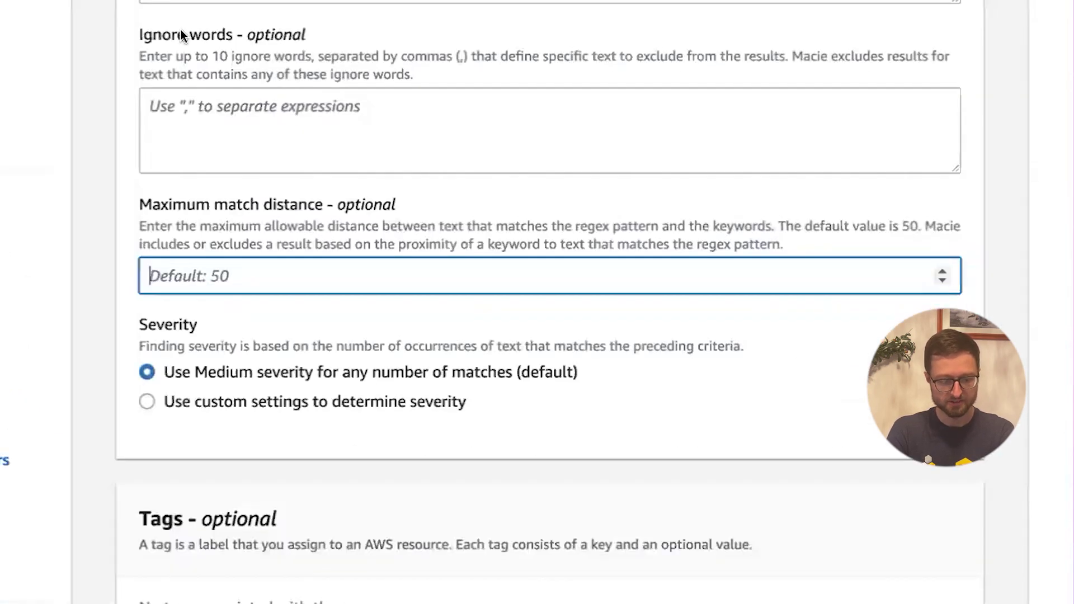
{"action": "type", "text": "30"}
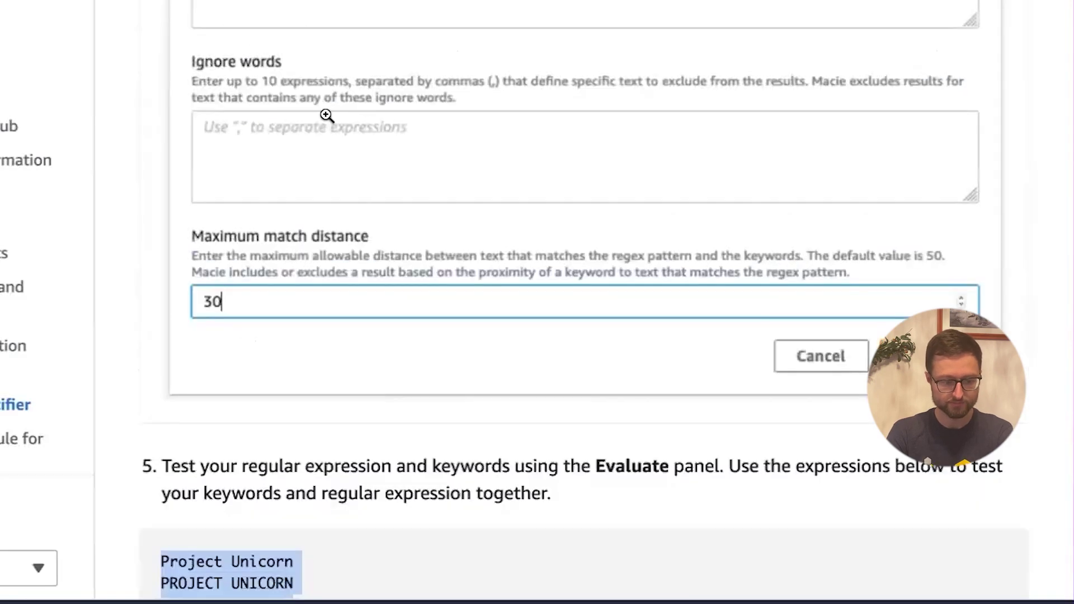
Step: Review the remaining workshop instructions for the custom data identifier and submit the identifier in Macie
{"action": "scroll", "coordinate": [330, 30], "scroll_direction": "up", "scroll_amount": 5}
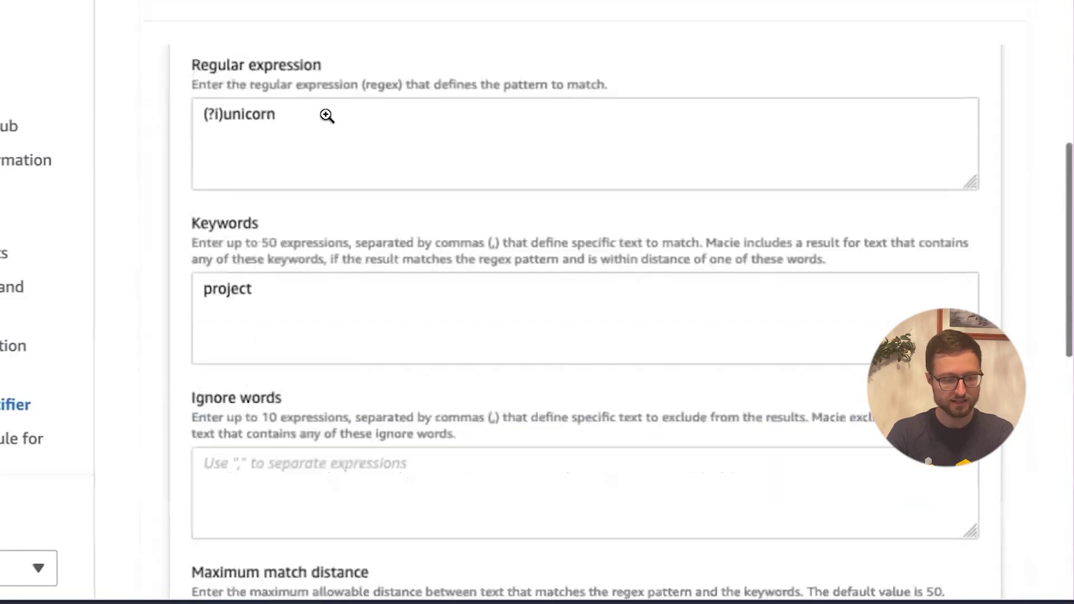
{"action": "scroll", "coordinate": [330, 30], "scroll_direction": "down", "scroll_amount": 5}
{"action": "scroll", "coordinate": [327, 110], "scroll_direction": "down", "scroll_amount": 10}
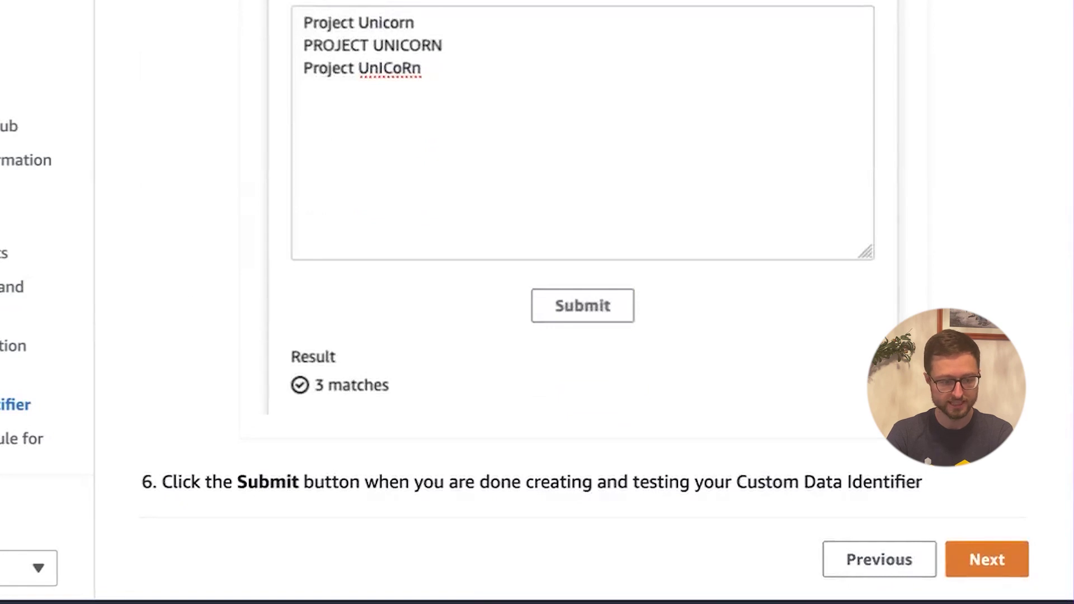
{"action": "key", "text": "alt+Tab"}
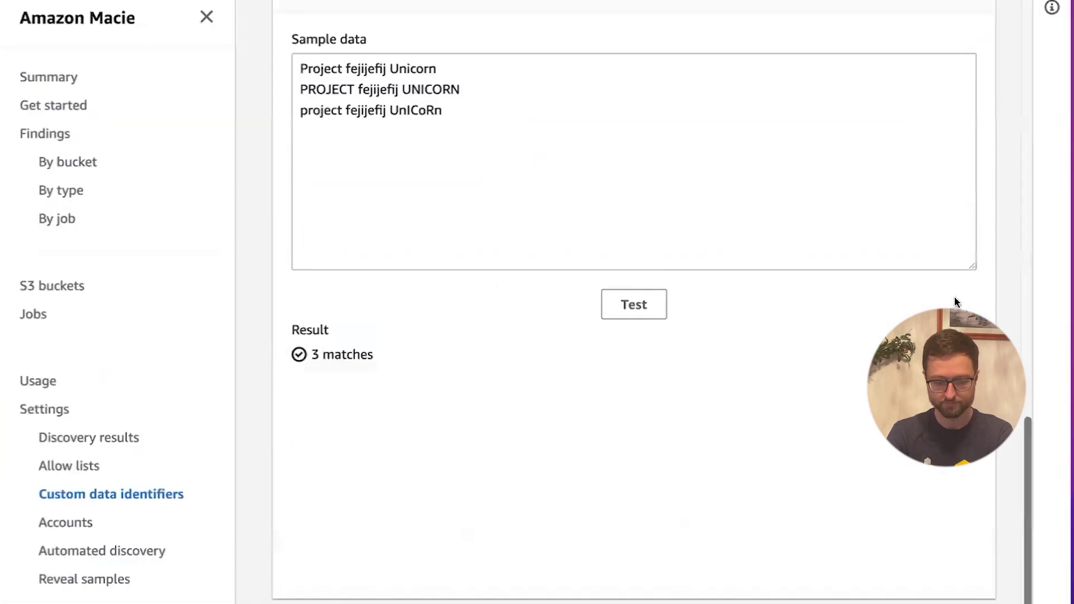
{"action": "scroll", "coordinate": [954, 302], "scroll_direction": "up", "scroll_amount": 8}
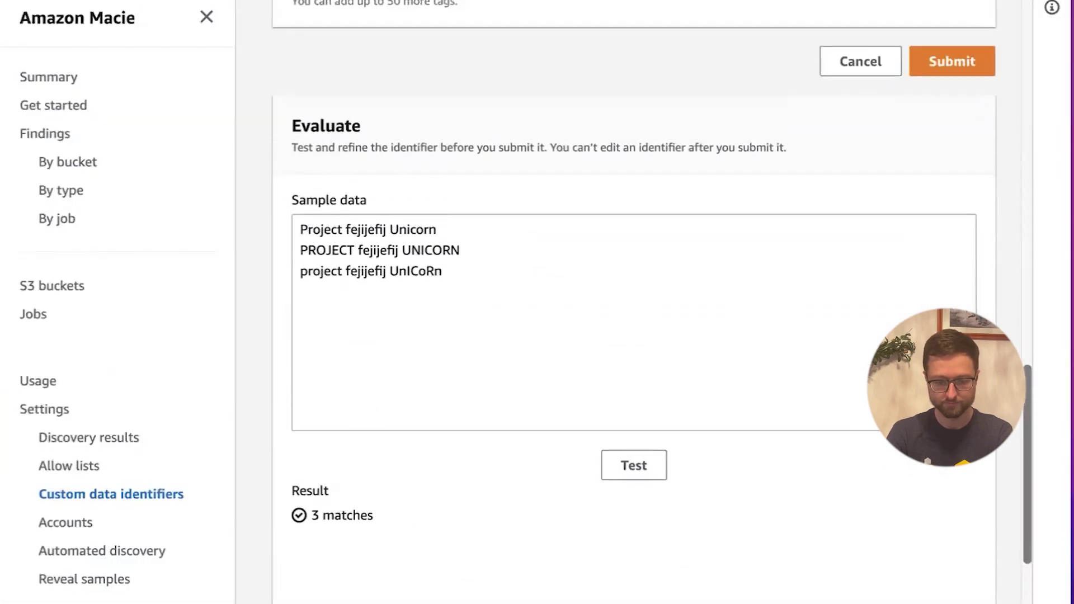
{"action": "left_click", "coordinate": [931, 578]}
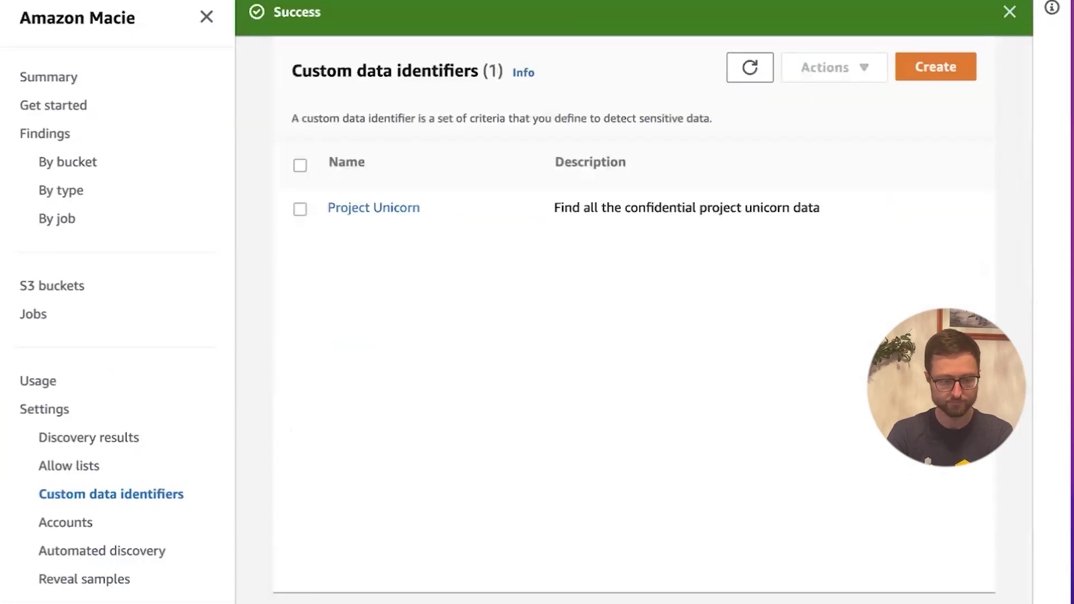
Step: Advance the workshop to the EventBridge remediation rule page and start creating a rule in the Amazon EventBridge console
{"action": "key", "text": "alt+Tab"}
{"action": "left_click", "coordinate": [1010, 585]}
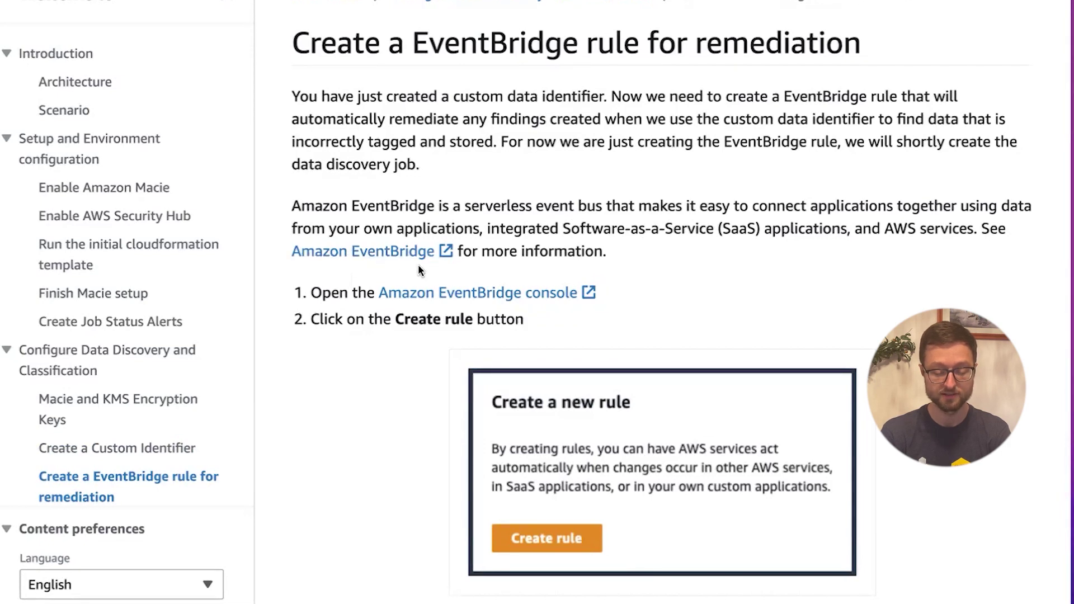
{"action": "scroll", "coordinate": [418, 270], "scroll_direction": "down", "scroll_amount": 2}
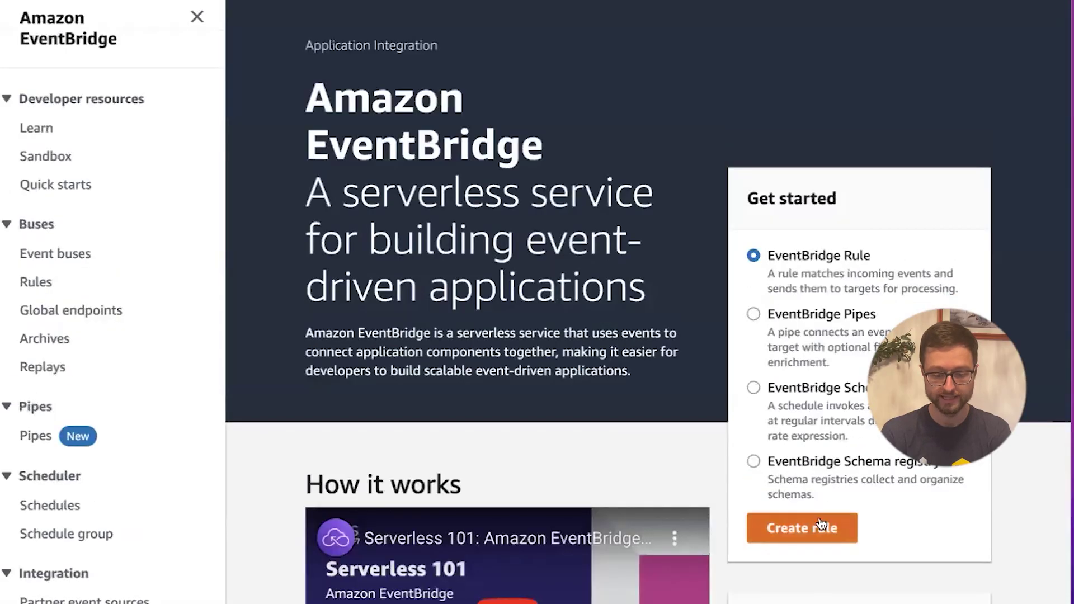
{"action": "left_click", "coordinate": [824, 534]}
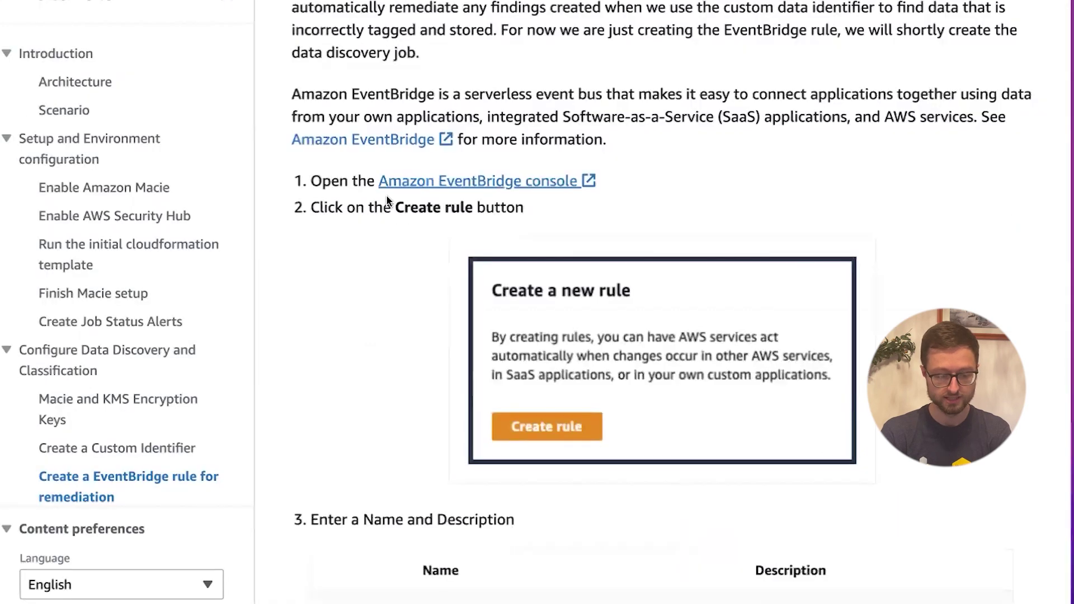
Step: Copy the rule name MacieWorkshop_Remediation_Rule from the workshop and enter it as the new rule's name
{"action": "scroll", "coordinate": [643, 279], "scroll_direction": "down", "scroll_amount": 10}
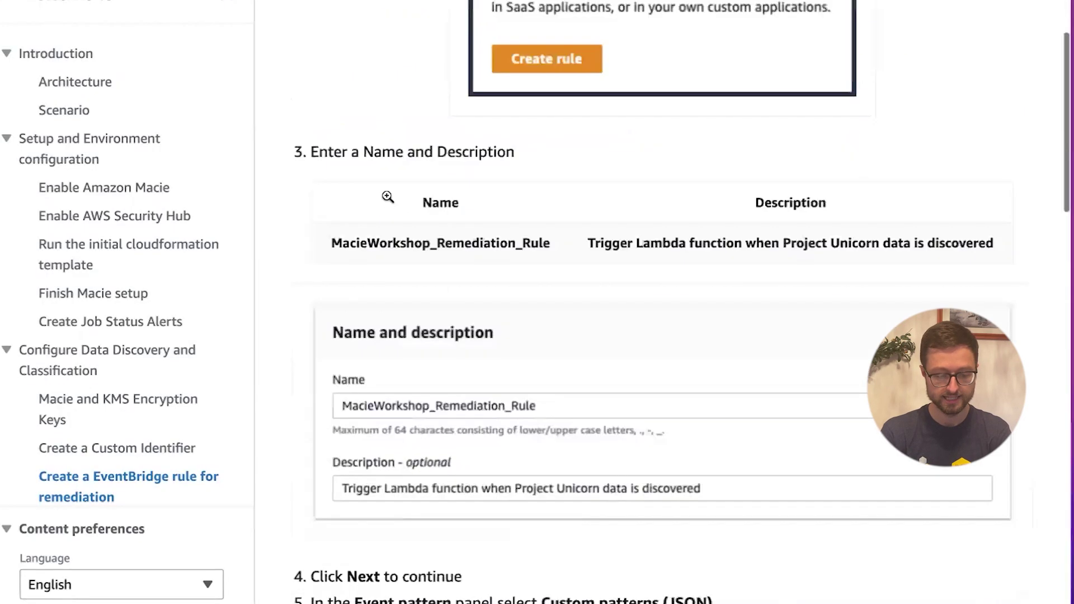
{"action": "left_click_drag", "start_coordinate": [331, 68], "coordinate": [349, 68]}
{"action": "double_click", "coordinate": [348, 67]}
{"action": "key", "text": "ctrl+c"}
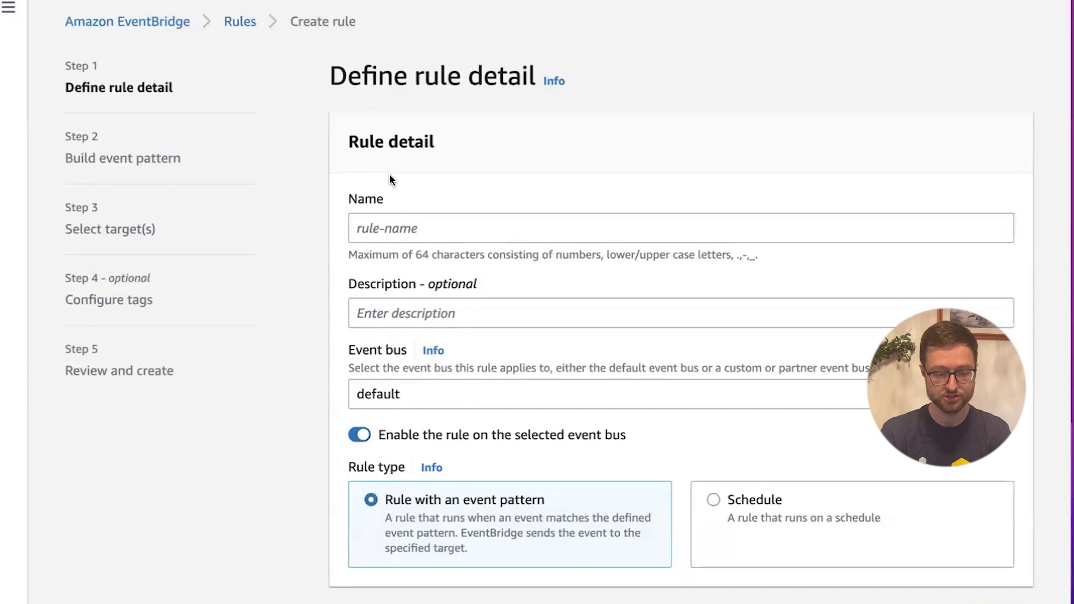
{"action": "left_click", "coordinate": [357, 228]}
{"action": "key", "text": "ctrl+v"}
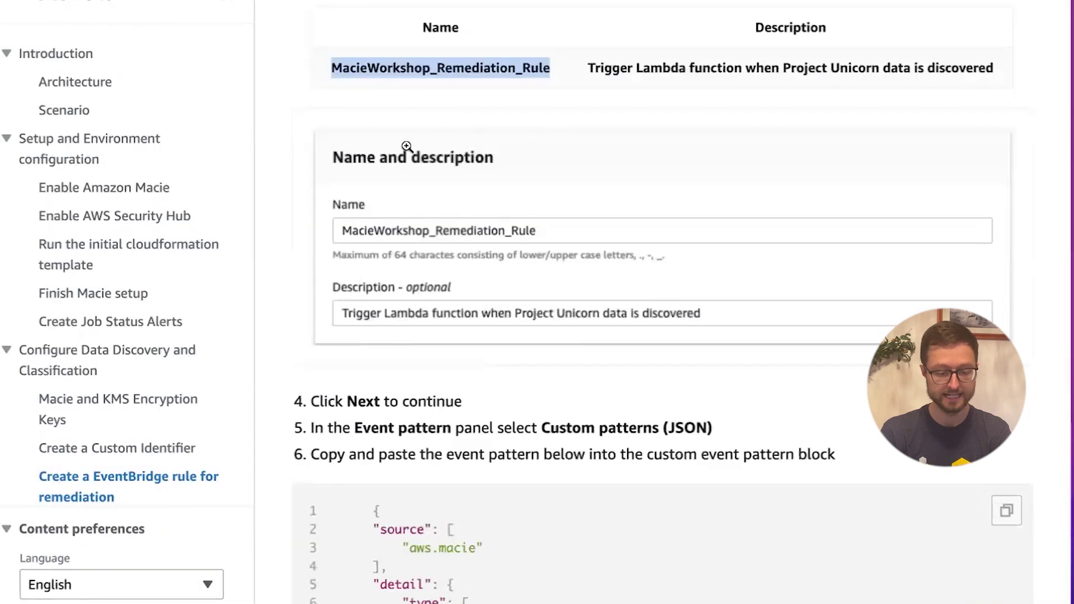
Step: Enter the description "Trigger Lambda function when Project Unicorn data is discovered" and continue to building the event pattern
{"action": "left_click_drag", "start_coordinate": [587, 68], "coordinate": [977, 85]}
{"action": "key", "text": "ctrl+c"}
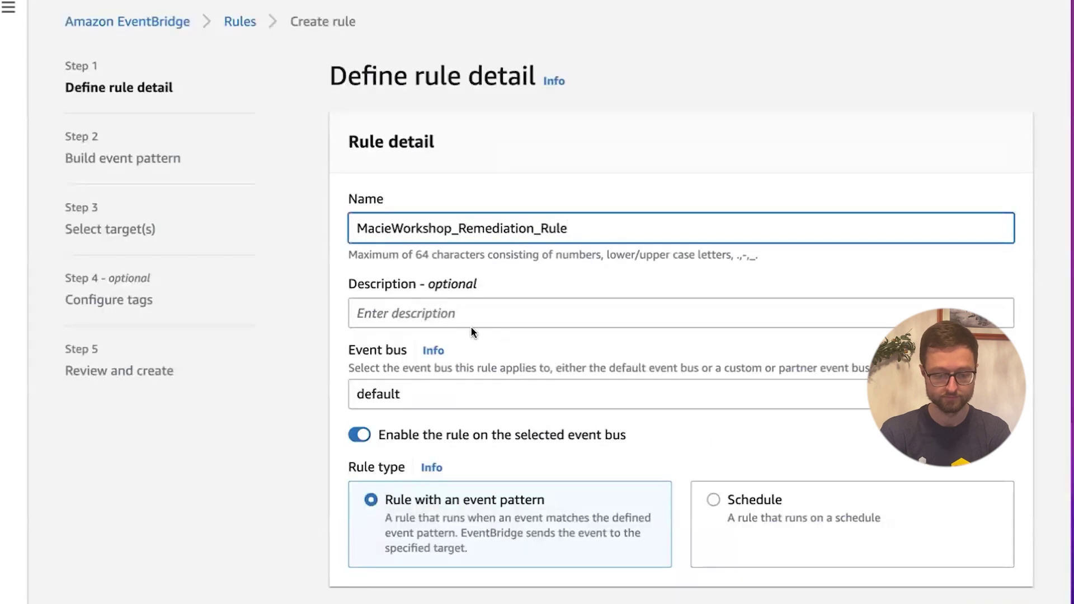
{"action": "left_click", "coordinate": [462, 314]}
{"action": "key", "text": "ctrl+v"}
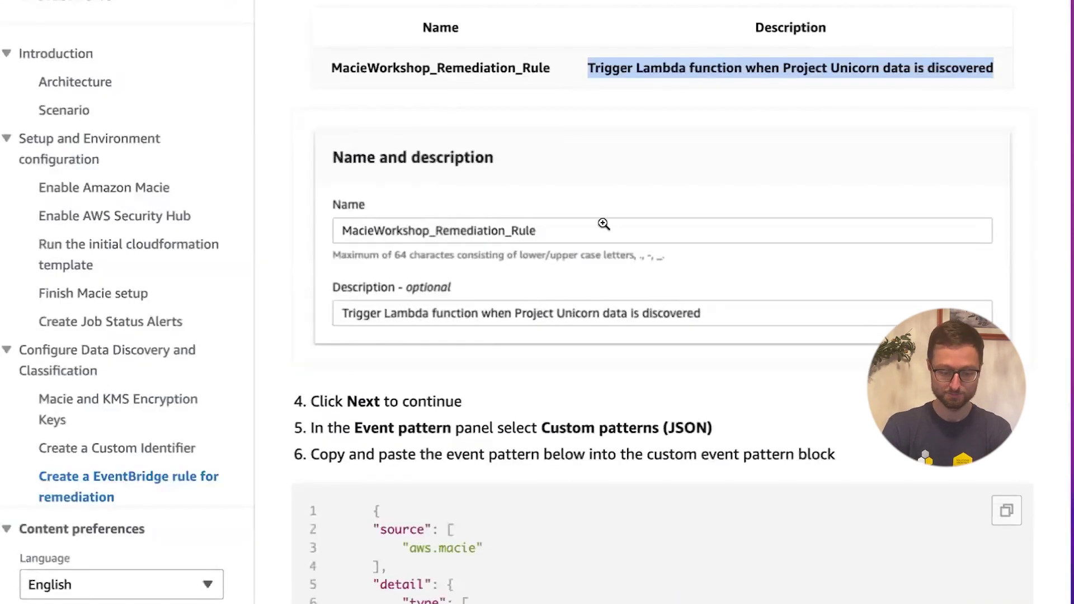
{"action": "scroll", "coordinate": [585, 223], "scroll_direction": "down", "scroll_amount": 3}
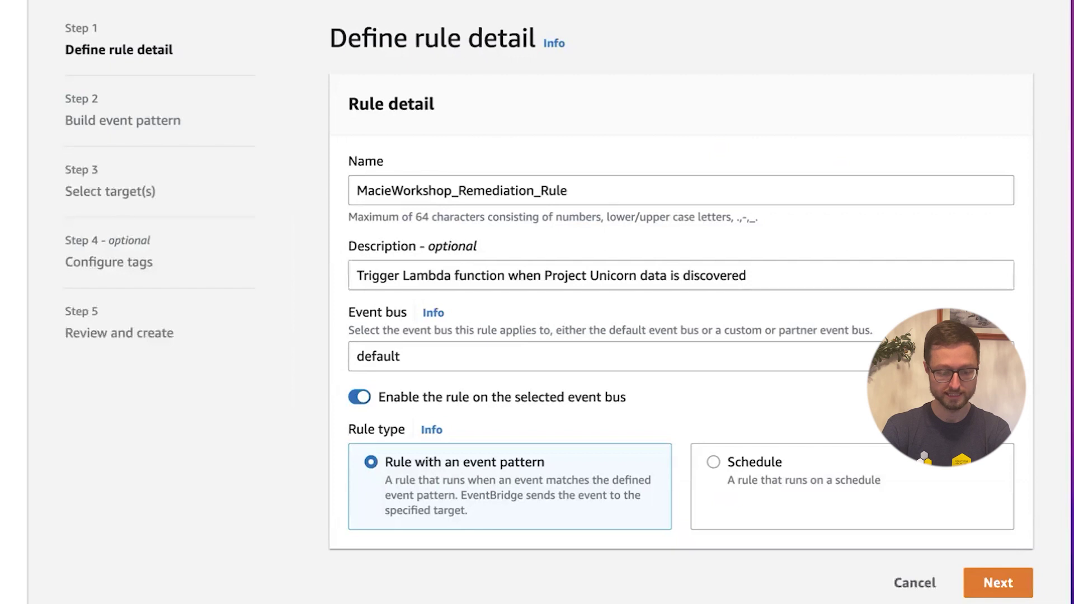
{"action": "left_click", "coordinate": [1021, 595]}
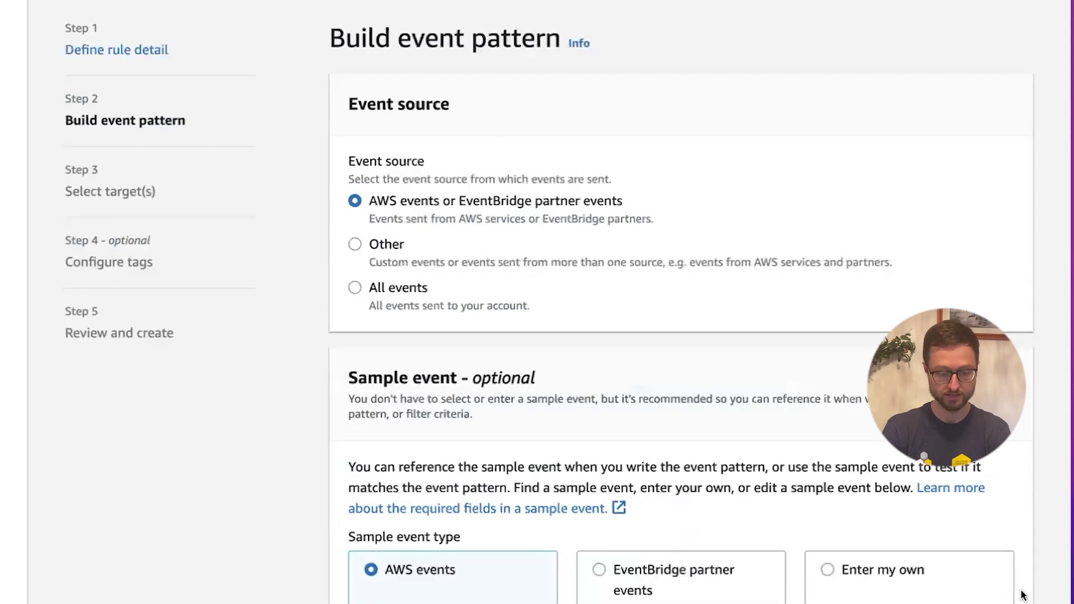
Step: Copy the aws.macie event pattern JSON from the workshop and paste it over the template of a self-entered sample event
{"action": "scroll", "coordinate": [821, 538], "scroll_direction": "down", "scroll_amount": 2}
{"action": "key", "text": "alt+Tab"}
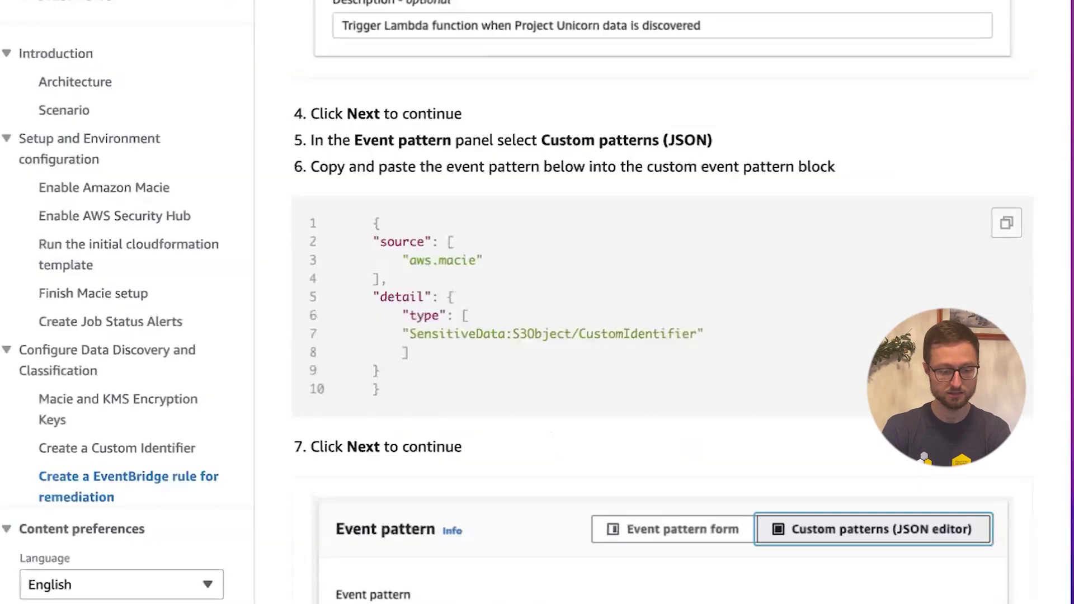
{"action": "scroll", "coordinate": [584, 374], "scroll_direction": "down", "scroll_amount": 1}
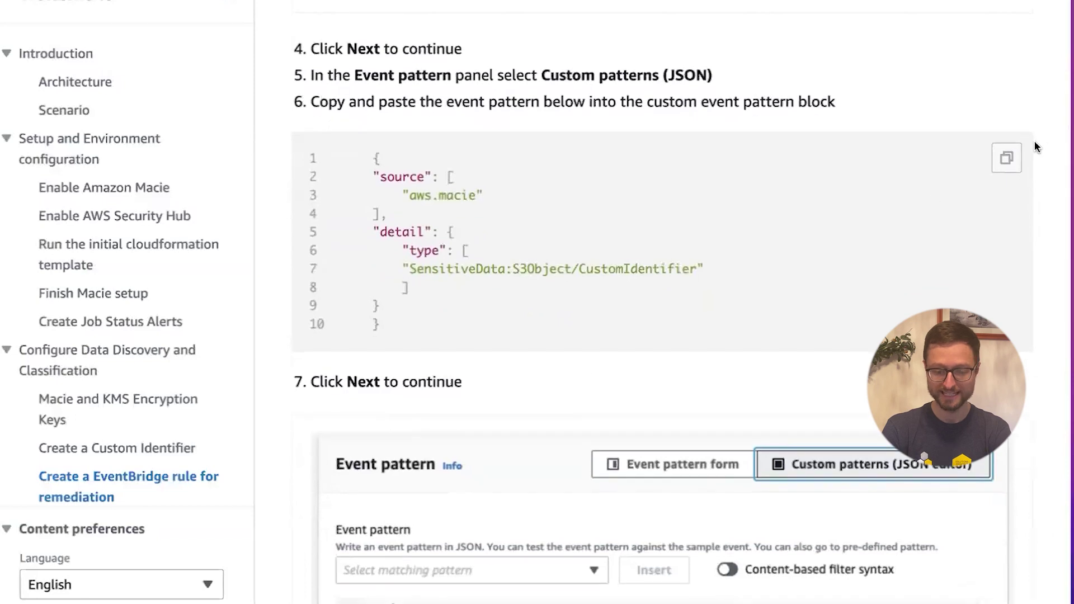
{"action": "left_click", "coordinate": [1009, 160]}
{"action": "key", "text": "alt+Tab"}
{"action": "scroll", "coordinate": [575, 302], "scroll_direction": "down", "scroll_amount": 10}
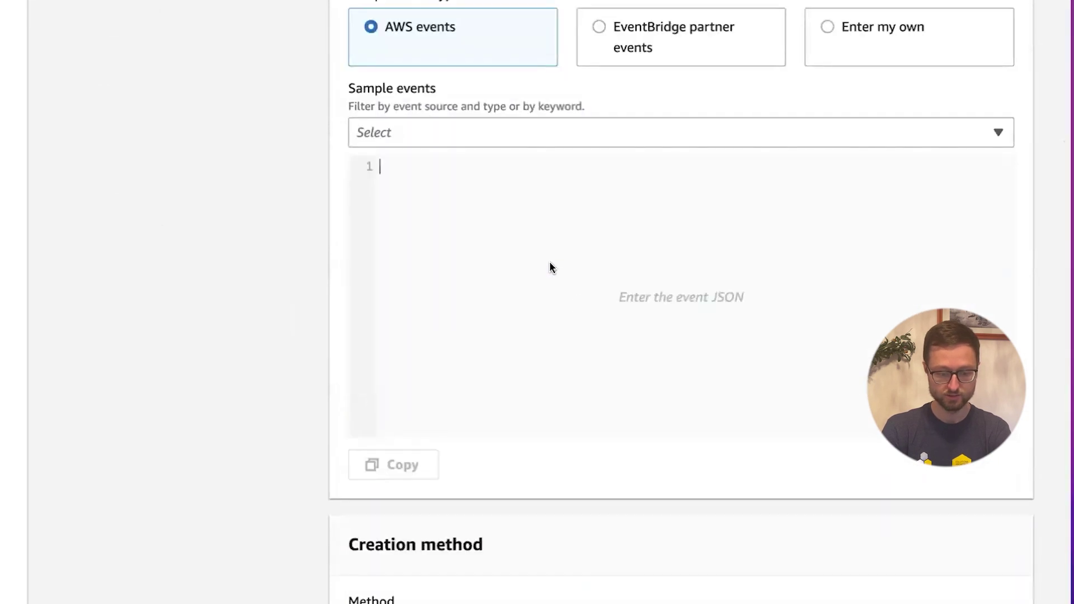
{"action": "left_click", "coordinate": [911, 47]}
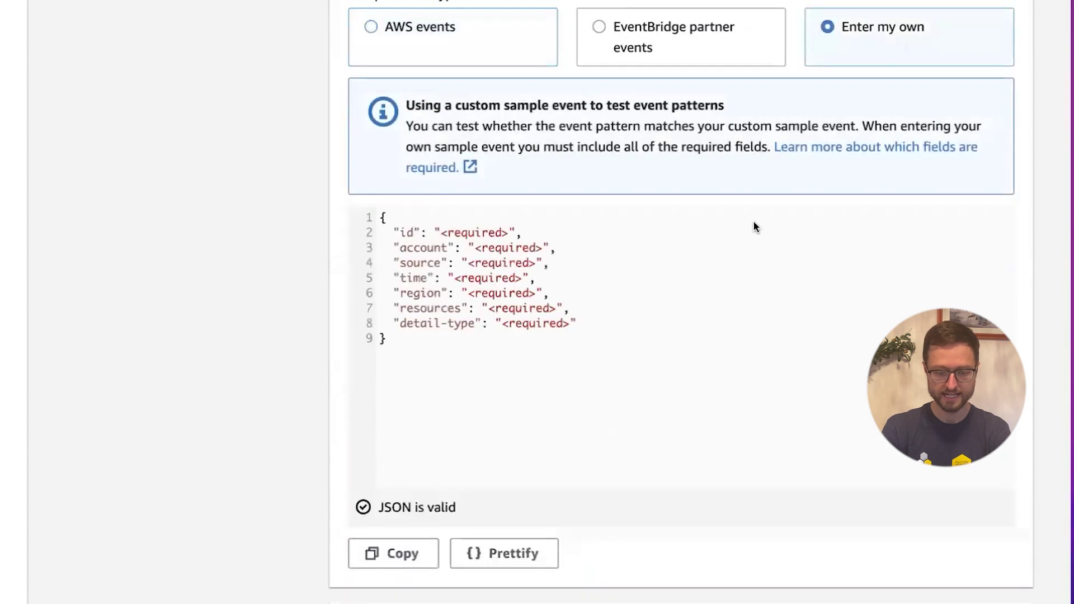
{"action": "key", "text": "ctrl+a"}
{"action": "key", "text": "ctrl+v"}
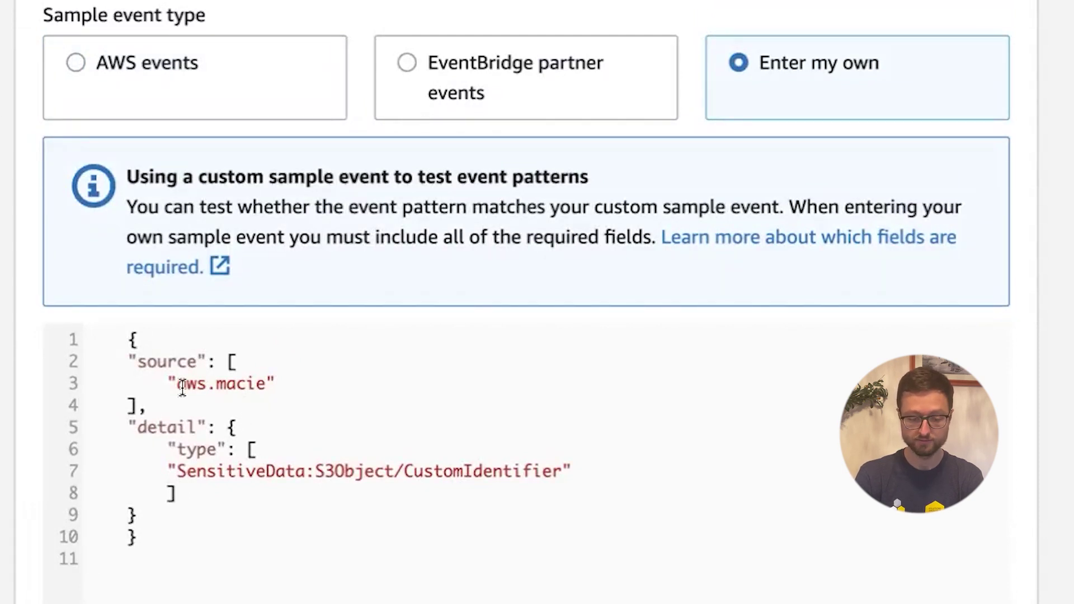
Step: Examine the source and detail type values in the pasted JSON
{"action": "left_click_drag", "start_coordinate": [167, 384], "coordinate": [301, 386]}
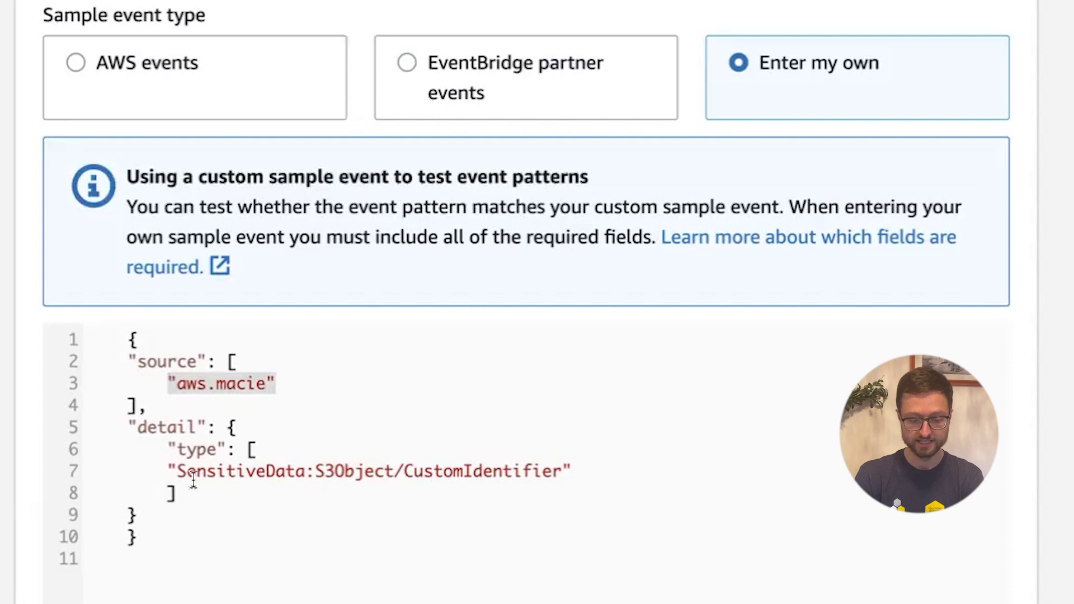
{"action": "left_click", "coordinate": [169, 475]}
{"action": "left_click", "coordinate": [577, 467], "text": "shift"}
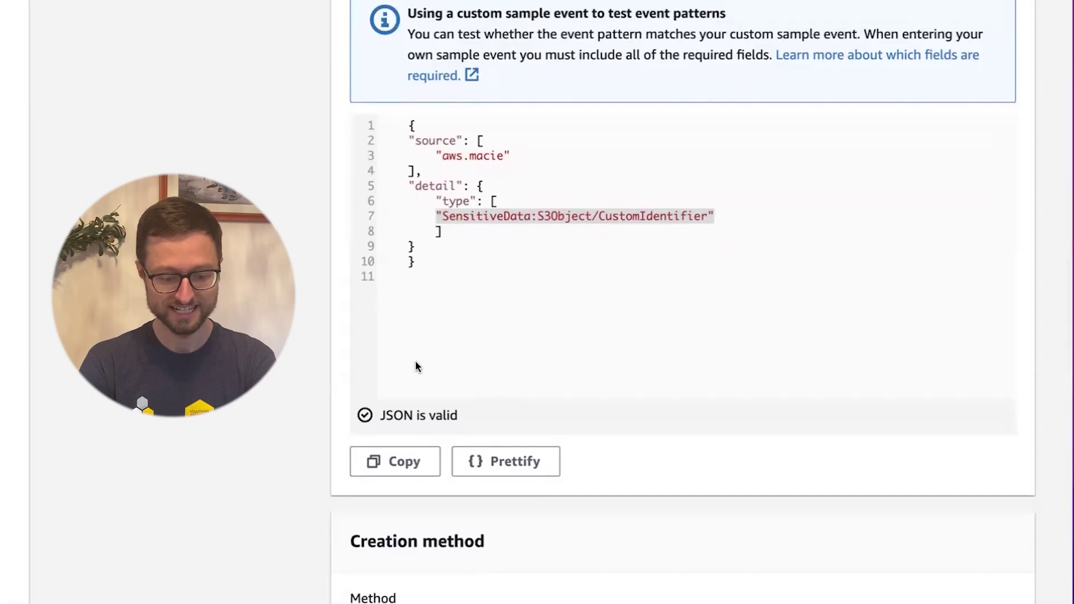
Step: Set the creation method to Custom pattern (JSON editor) and paste the copied aws.macie custom identifier JSON as the event pattern
{"action": "scroll", "coordinate": [410, 477], "scroll_direction": "down", "scroll_amount": 2}
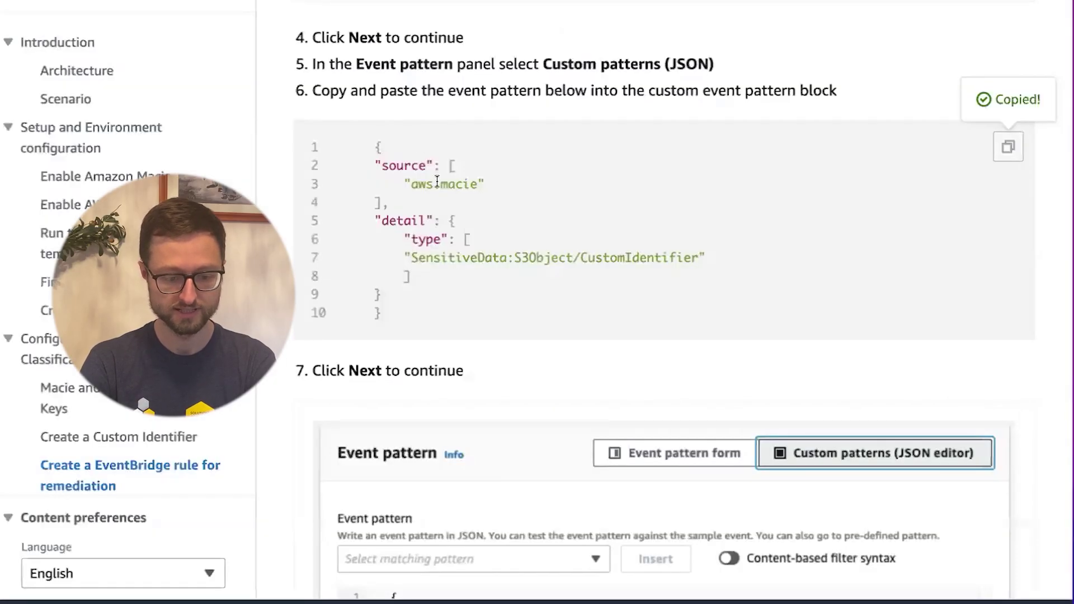
{"action": "scroll", "coordinate": [437, 182], "scroll_direction": "down", "scroll_amount": 4}
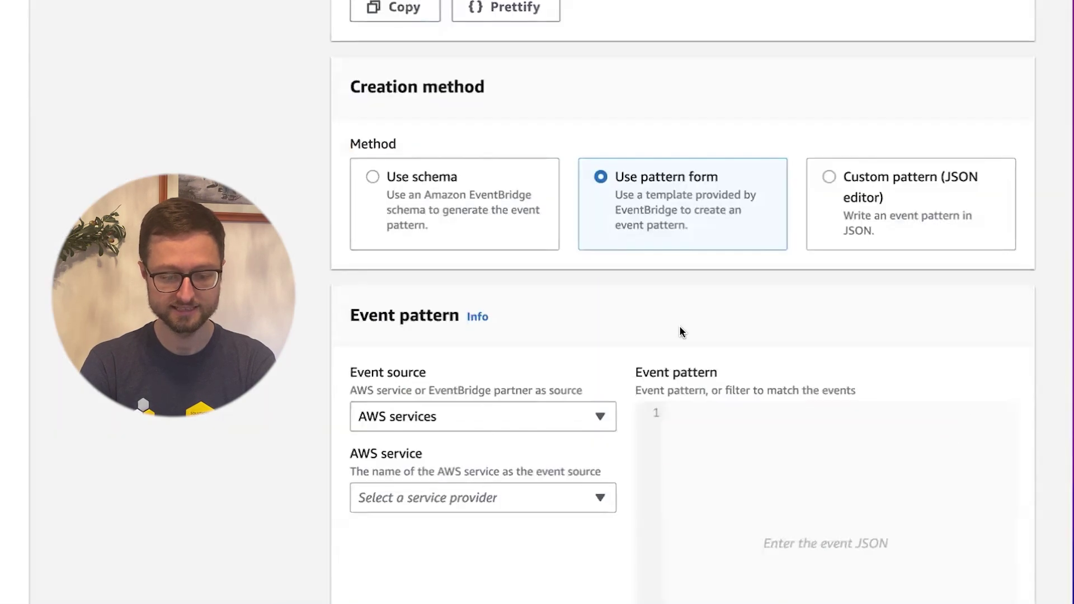
{"action": "scroll", "coordinate": [681, 331], "scroll_direction": "down", "scroll_amount": 5}
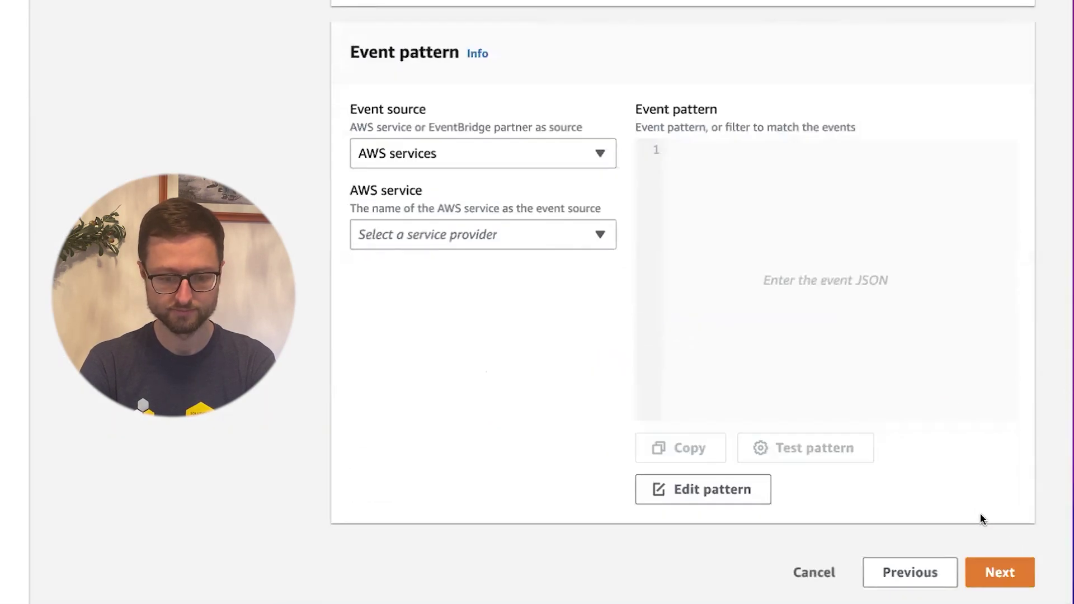
{"action": "scroll", "coordinate": [962, 494], "scroll_direction": "up", "scroll_amount": 5}
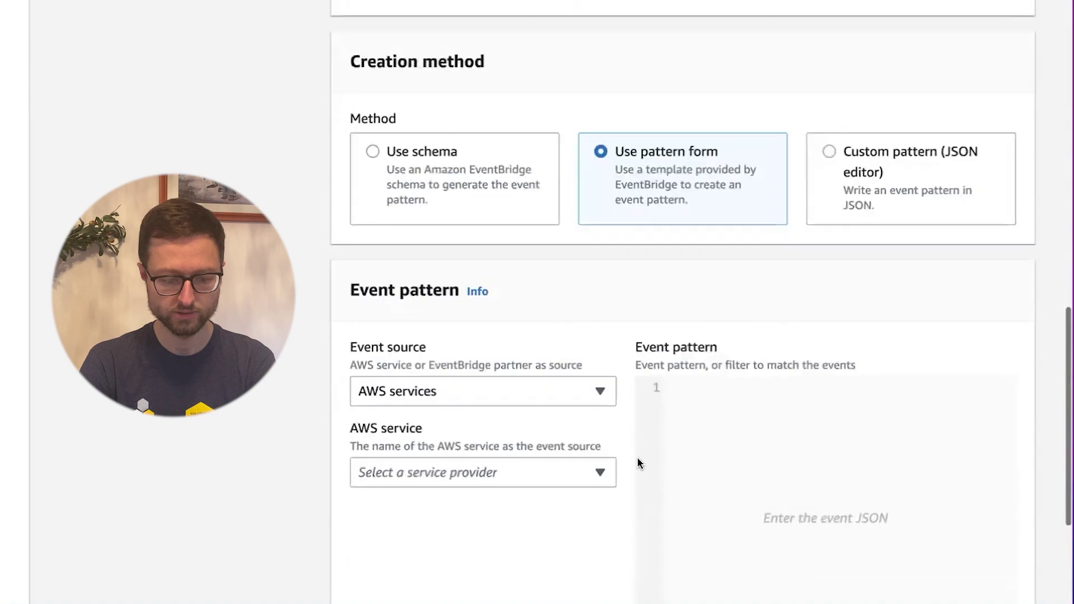
{"action": "scroll", "coordinate": [853, 492], "scroll_direction": "up", "scroll_amount": 10}
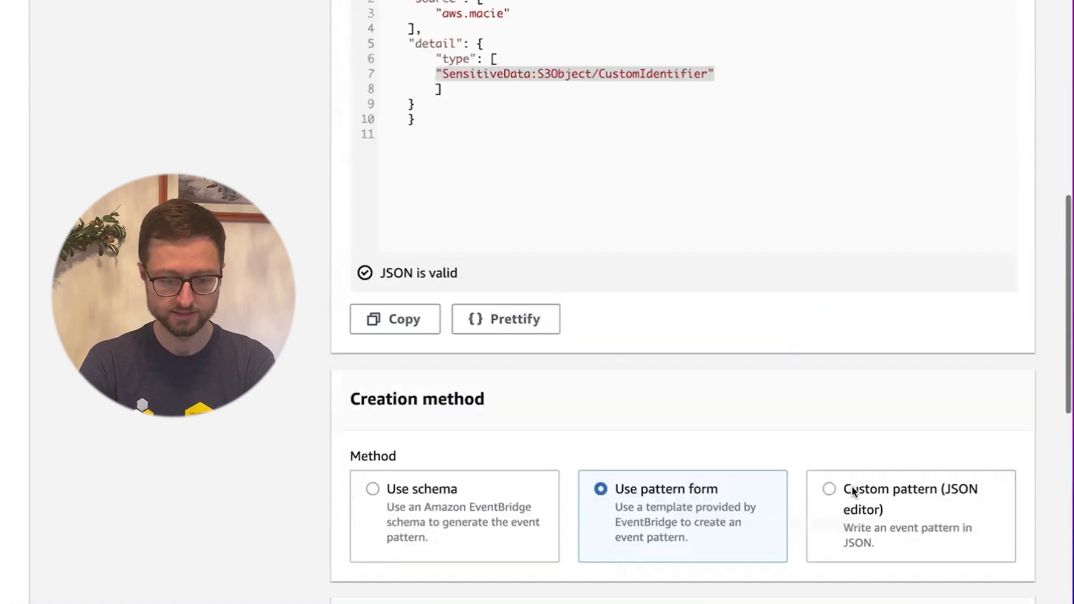
{"action": "scroll", "coordinate": [656, 323], "scroll_direction": "up", "scroll_amount": 2}
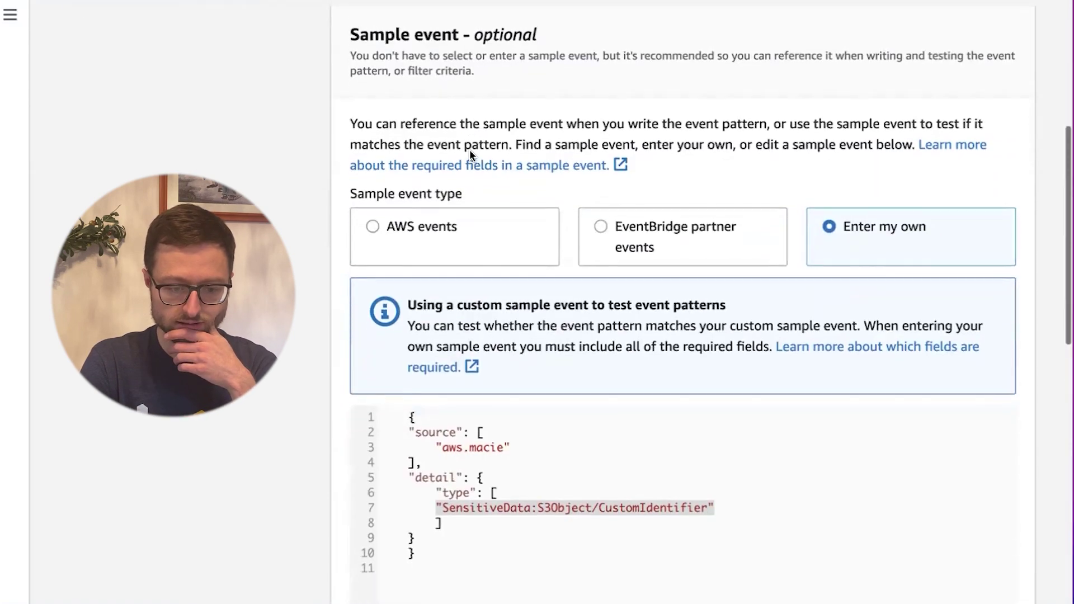
{"action": "scroll", "coordinate": [470, 148], "scroll_direction": "down", "scroll_amount": 12}
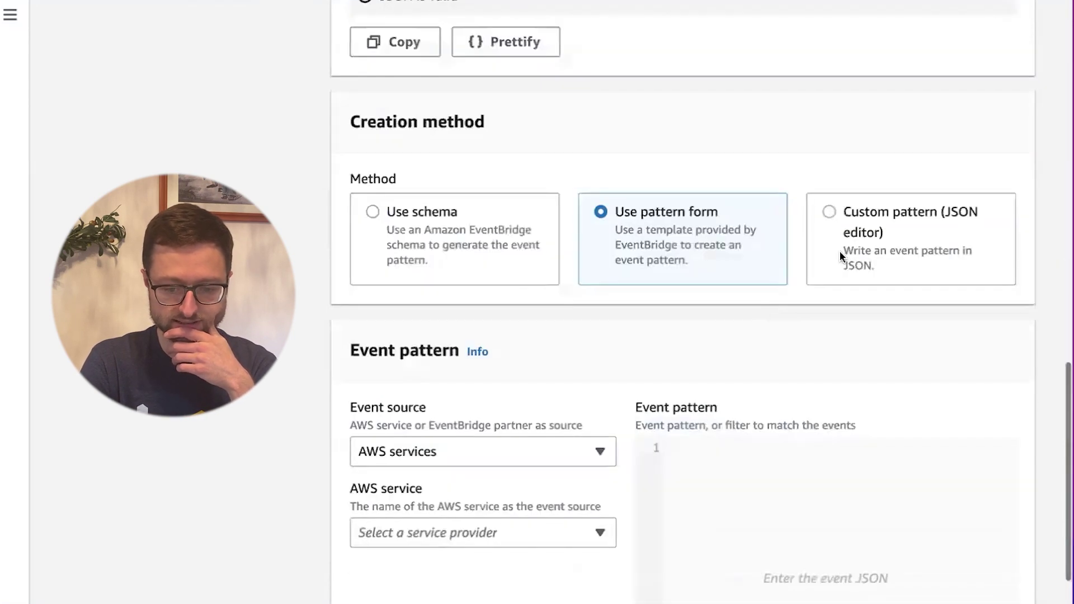
{"action": "left_click", "coordinate": [877, 249]}
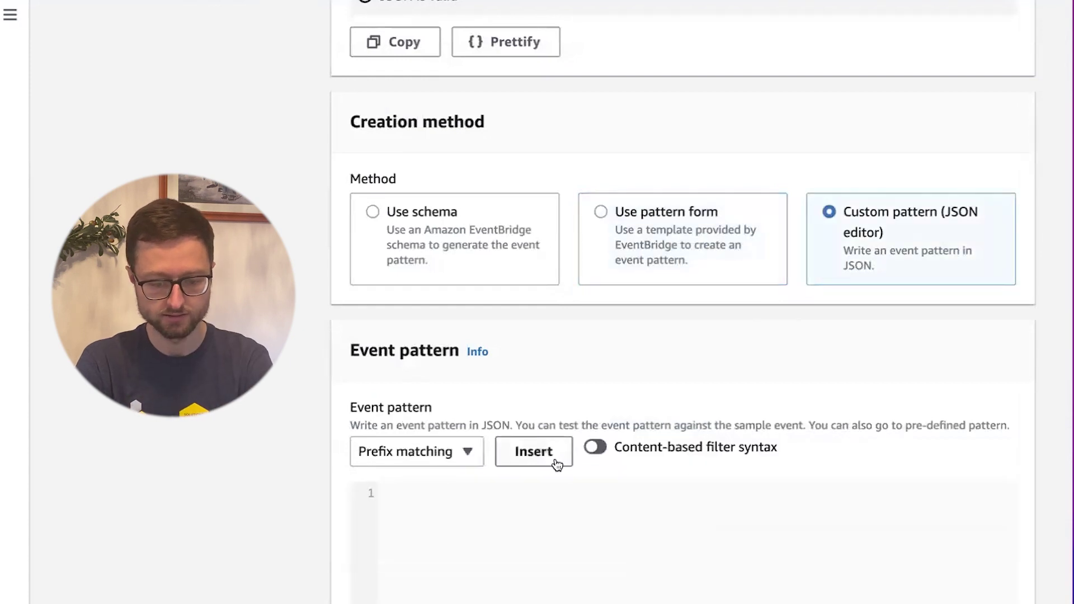
{"action": "left_click", "coordinate": [531, 518]}
{"action": "key", "text": "ctrl+v"}
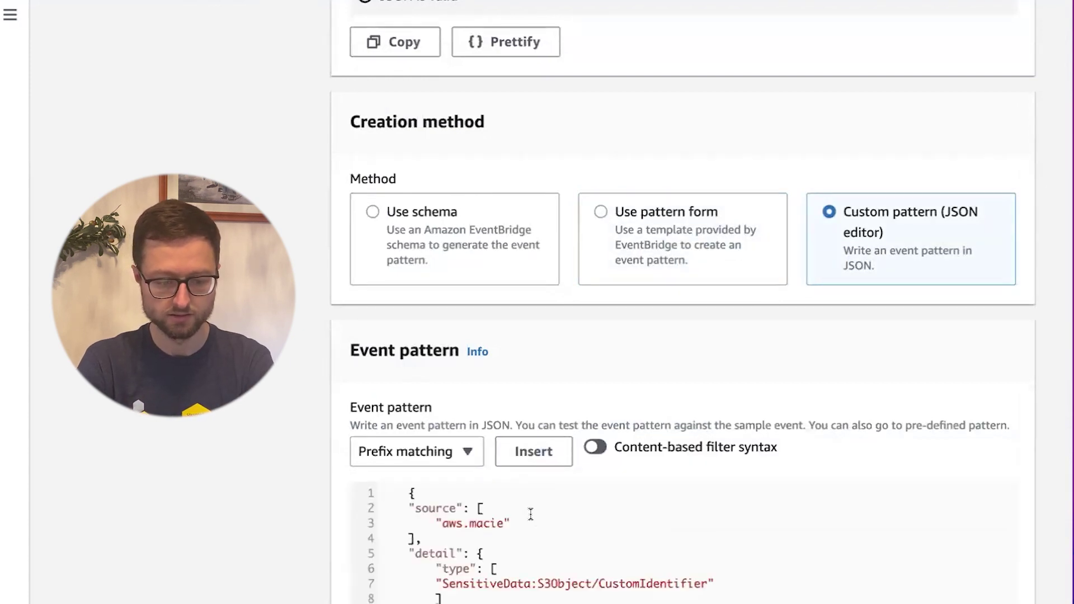
{"action": "scroll", "coordinate": [531, 514], "scroll_direction": "down", "scroll_amount": 5}
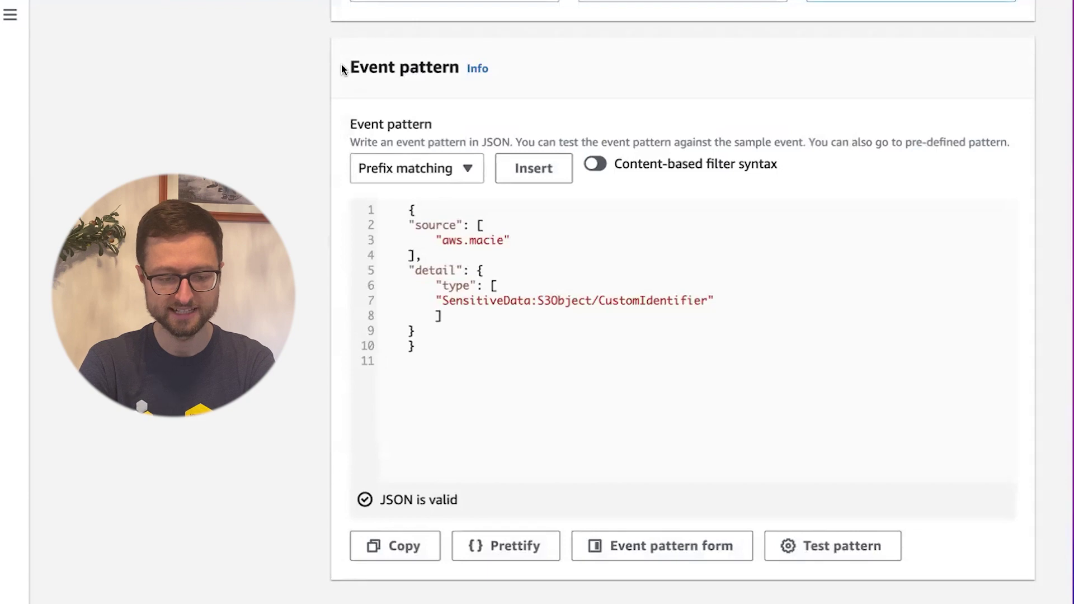
Step: Compare the event pattern with the sample event and the workshop's example, and continue to target selection
{"action": "left_click_drag", "start_coordinate": [343, 67], "coordinate": [450, 68]}
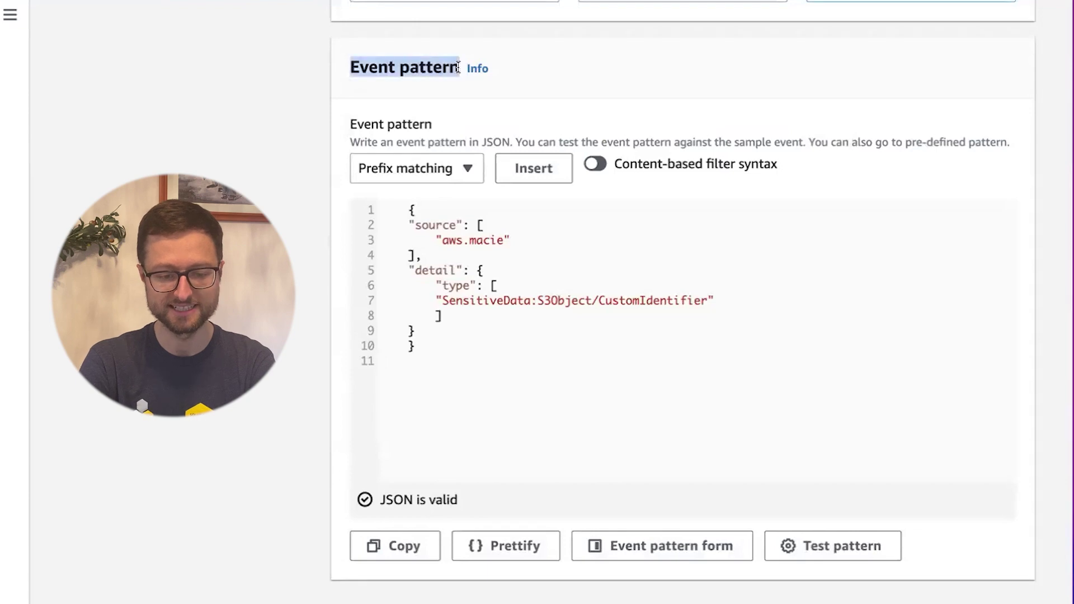
{"action": "scroll", "coordinate": [451, 67], "scroll_direction": "up", "scroll_amount": 10}
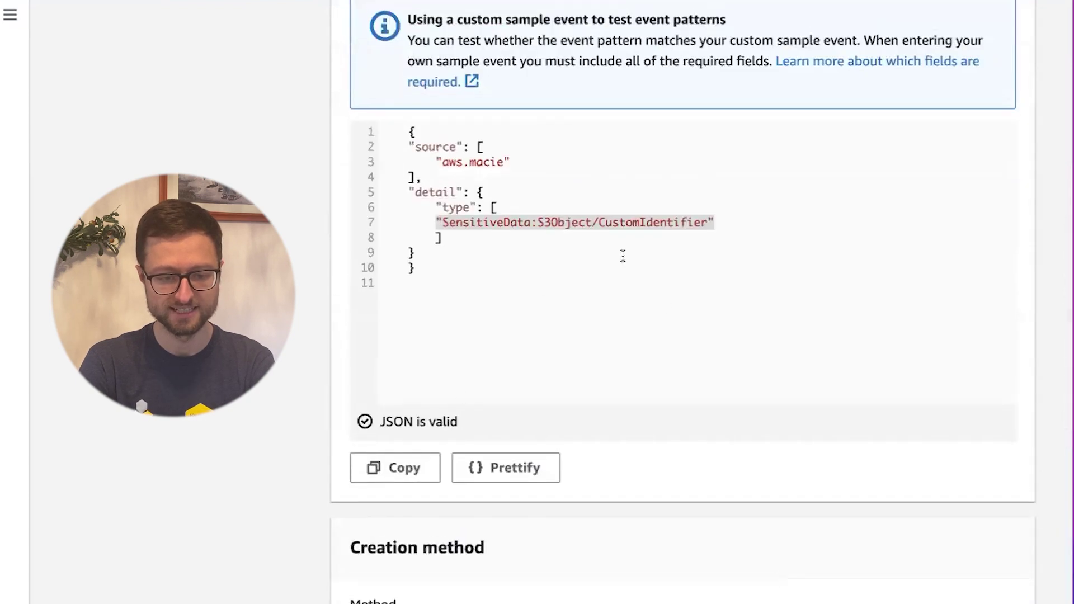
{"action": "scroll", "coordinate": [520, 420], "scroll_direction": "down", "scroll_amount": 10}
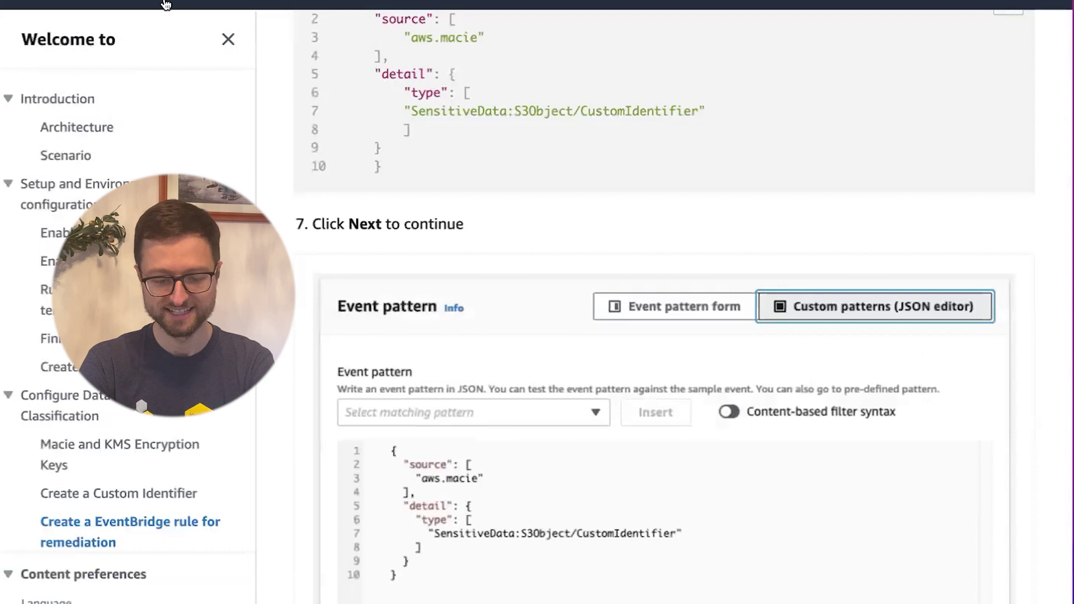
{"action": "scroll", "coordinate": [383, 351], "scroll_direction": "down", "scroll_amount": 8}
{"action": "scroll", "coordinate": [383, 352], "scroll_direction": "down", "scroll_amount": 6}
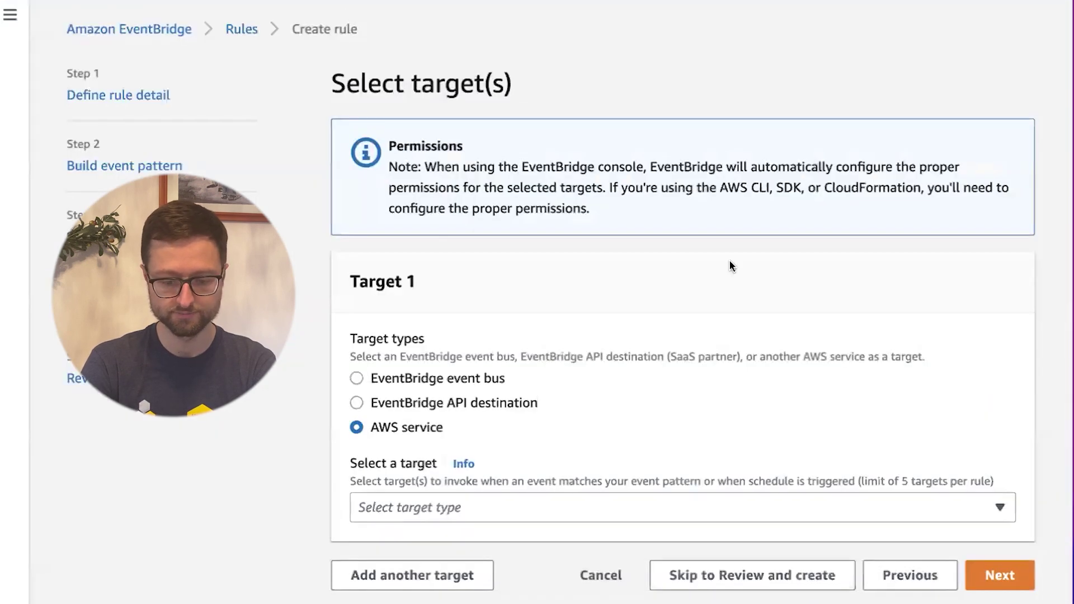
Step: Choose Lambda function as the AWS service target of Target 1
{"action": "left_click", "coordinate": [492, 509]}
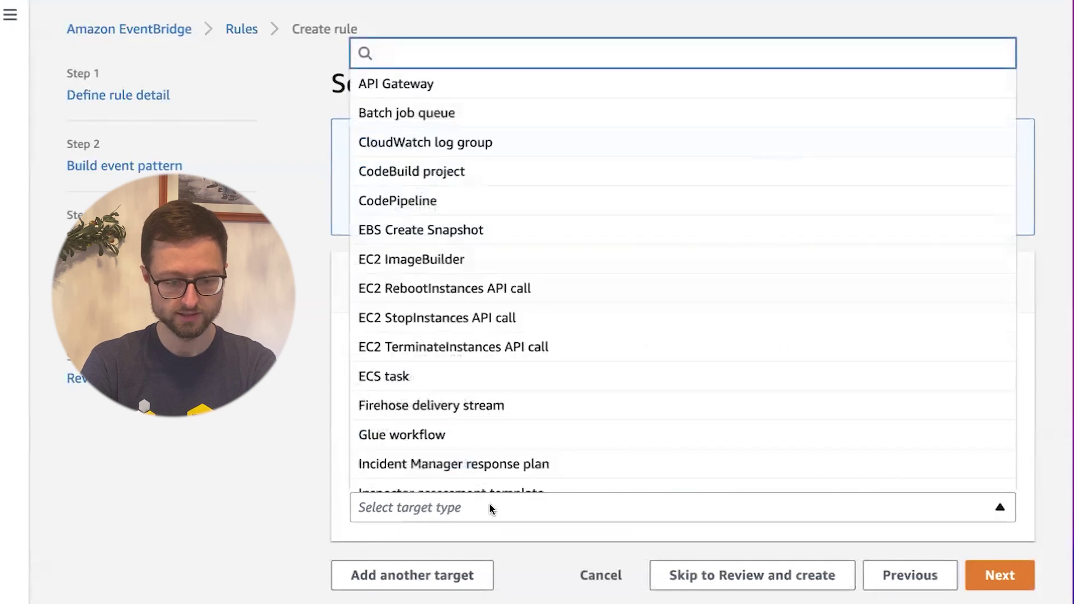
{"action": "type", "text": "lamb"}
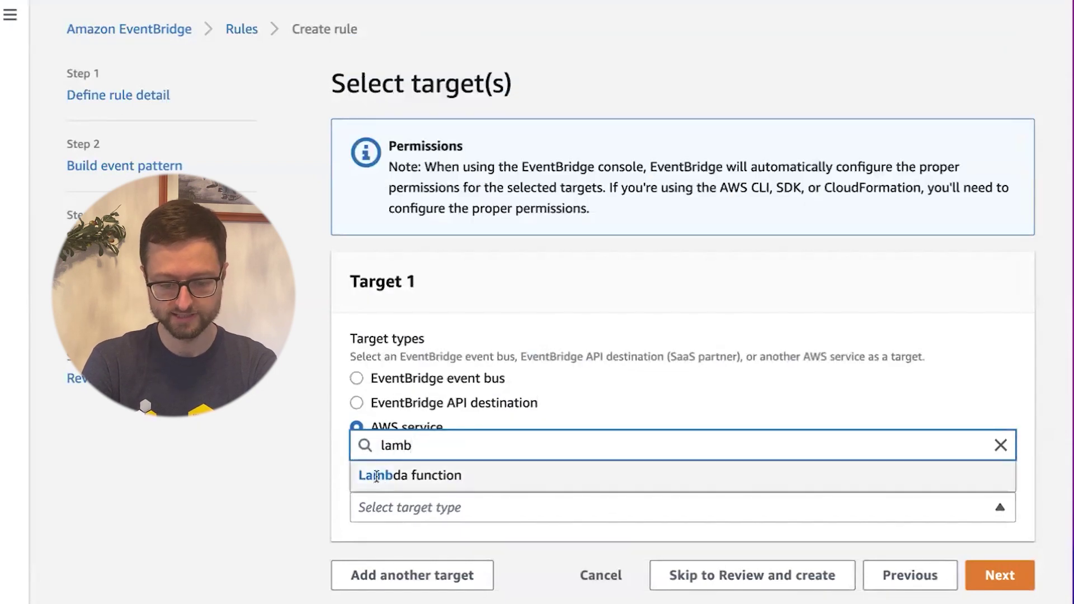
{"action": "left_click", "coordinate": [378, 473]}
{"action": "scroll", "coordinate": [376, 476], "scroll_direction": "down", "scroll_amount": 2}
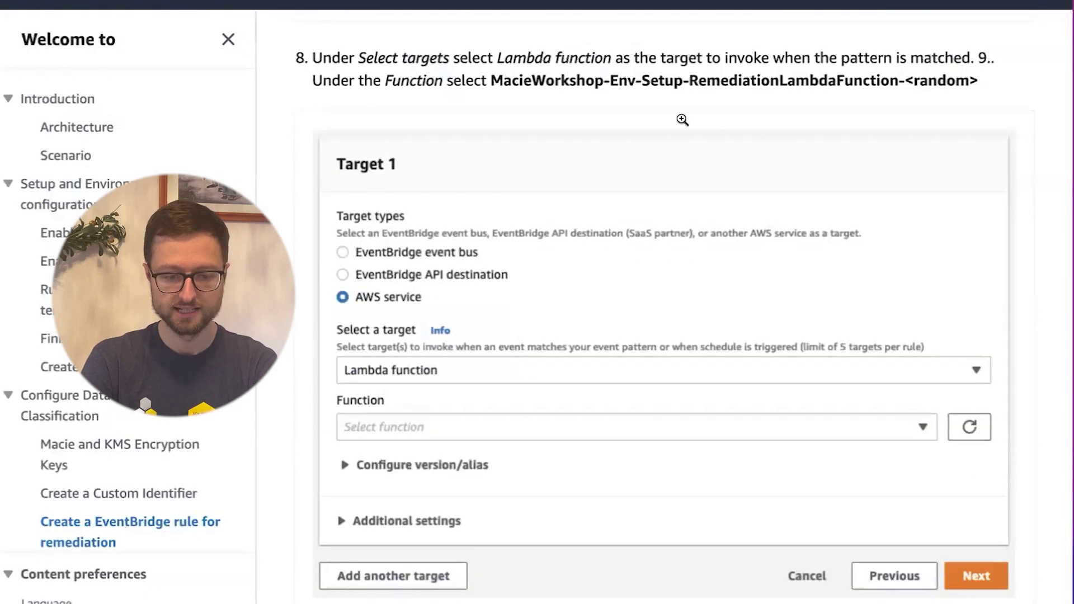
Step: Copy RemediationLambdaFunction from the workshop, search the Lambda functions for it and select the matching function as the target
{"action": "double_click", "coordinate": [733, 82]}
{"action": "key", "text": "ctrl+c"}
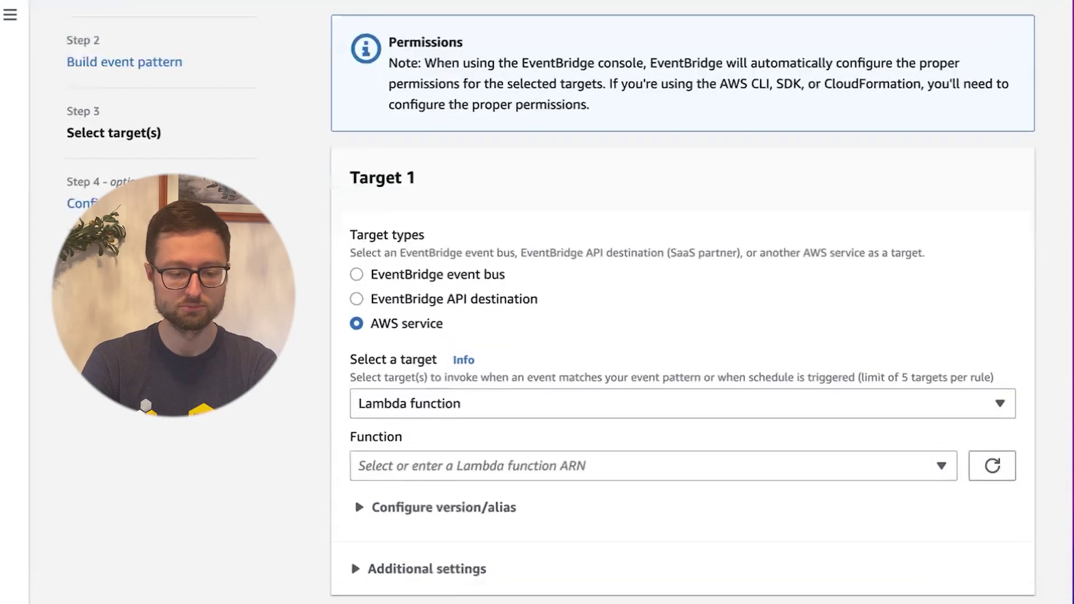
{"action": "left_click", "coordinate": [695, 470]}
{"action": "type", "text": "macie"}
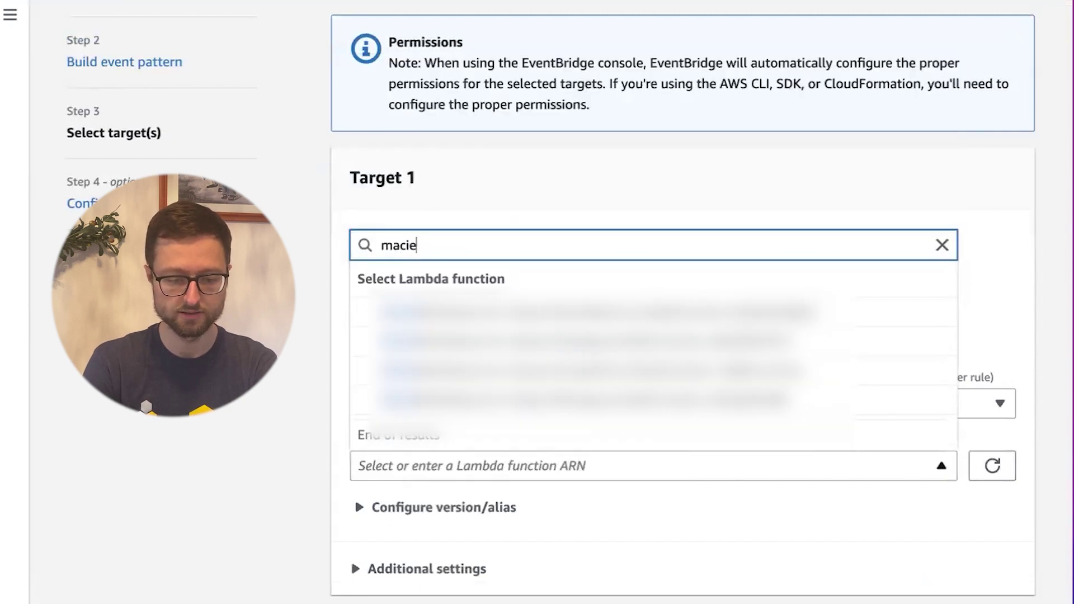
{"action": "key", "text": "ctrl+a"}
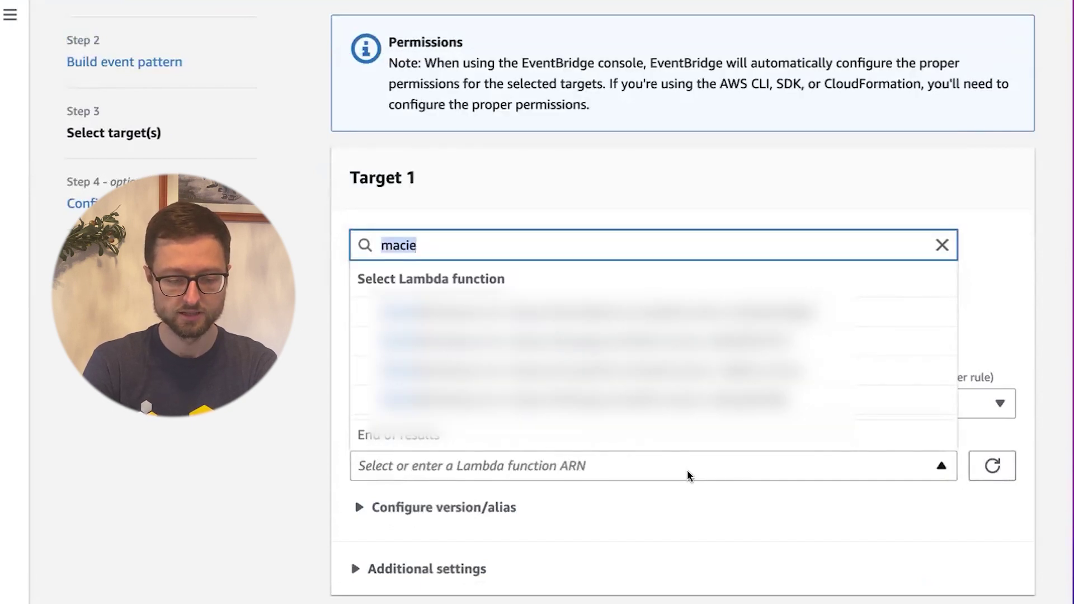
{"action": "key", "text": "ctrl+v"}
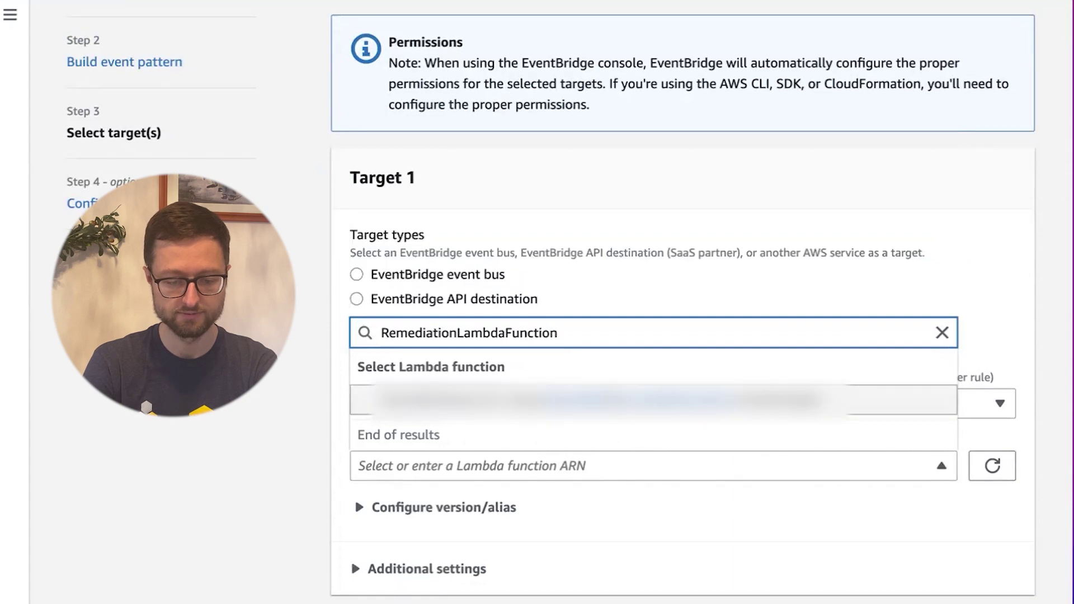
{"action": "left_click", "coordinate": [618, 401]}
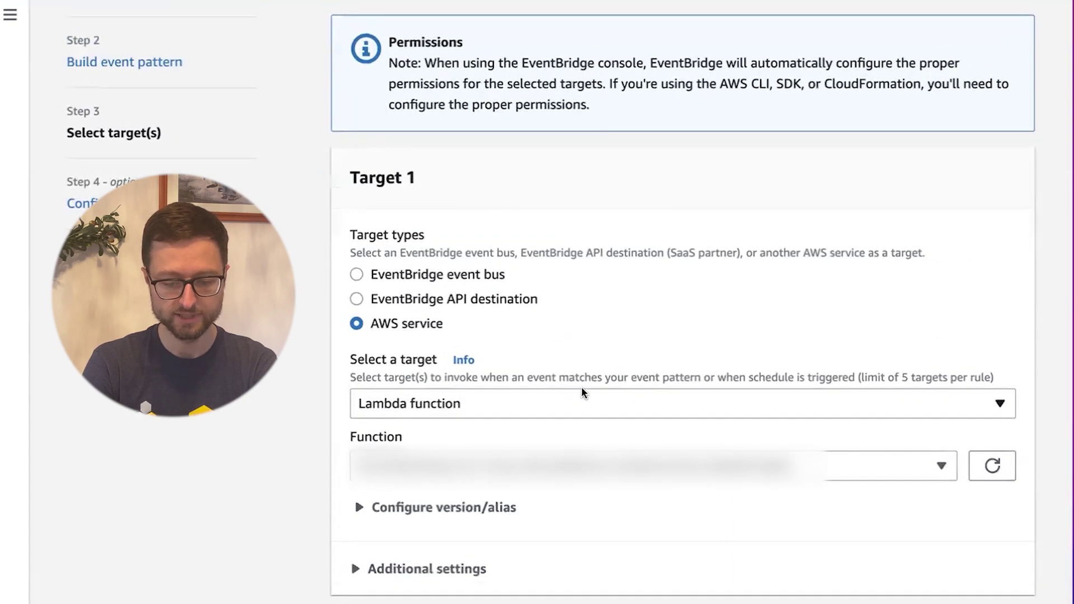
Step: Check the workshop's remaining instructions, continue past the tags without adding any, and create the rule
{"action": "key", "text": "alt+Tab"}
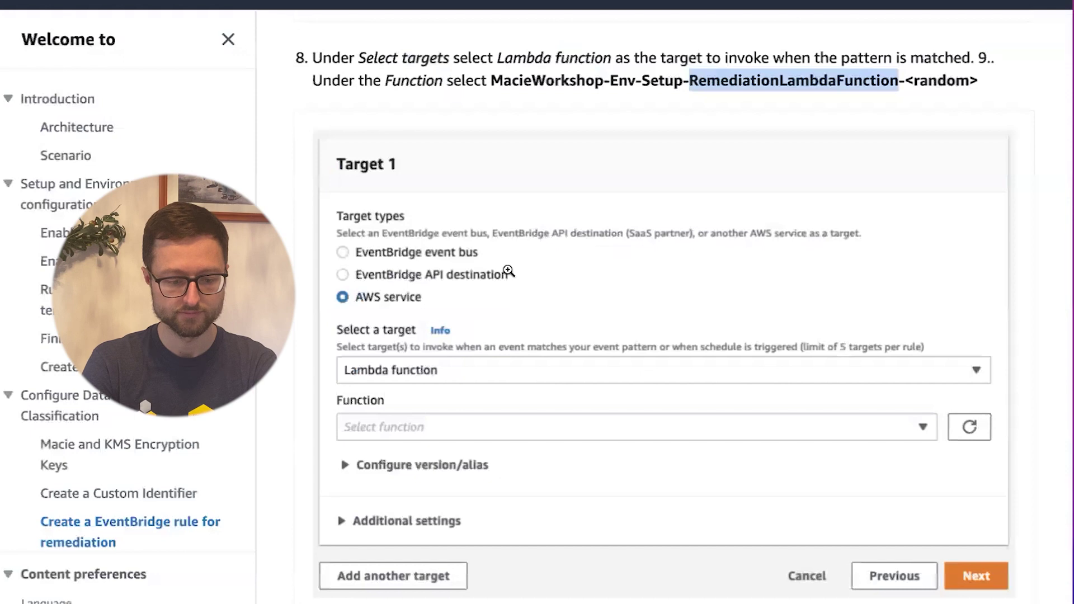
{"action": "scroll", "coordinate": [412, 262], "scroll_direction": "down", "scroll_amount": 3}
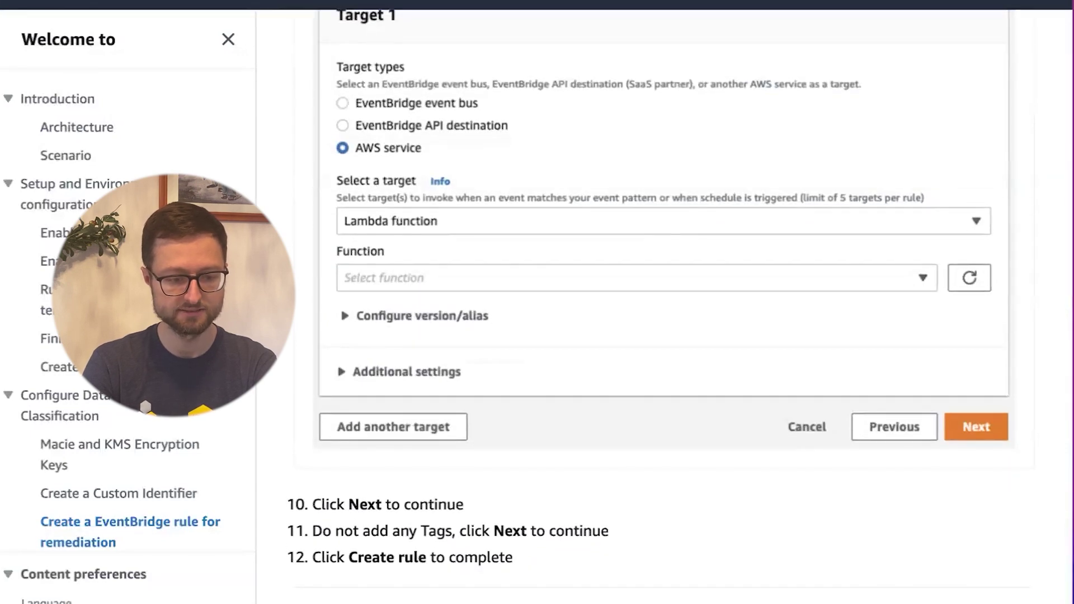
{"action": "key", "text": "alt+Tab"}
{"action": "left_click", "coordinate": [989, 570]}
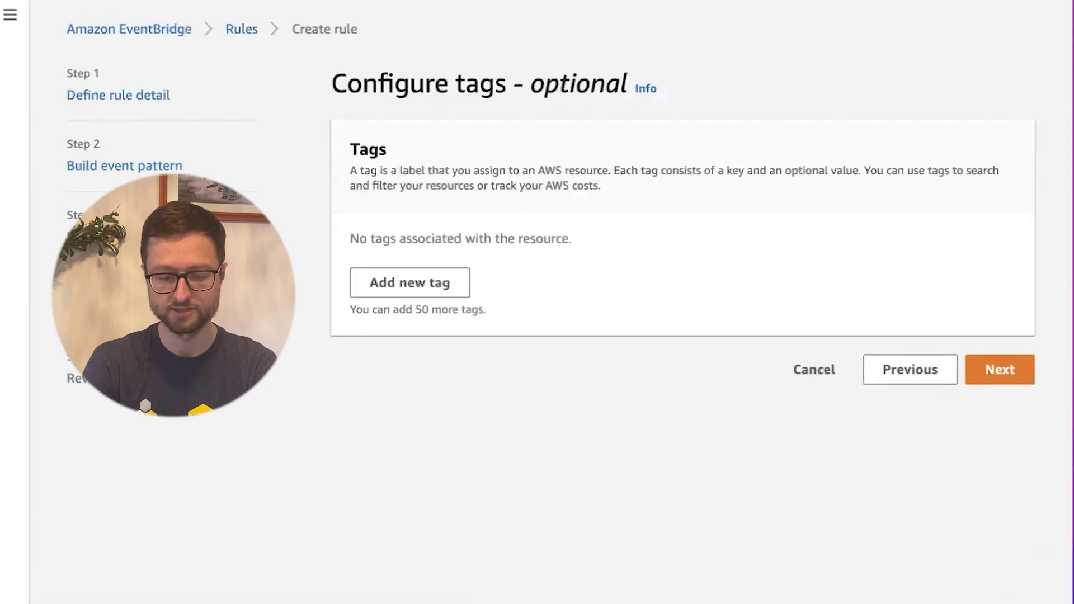
{"action": "left_click", "coordinate": [1015, 367]}
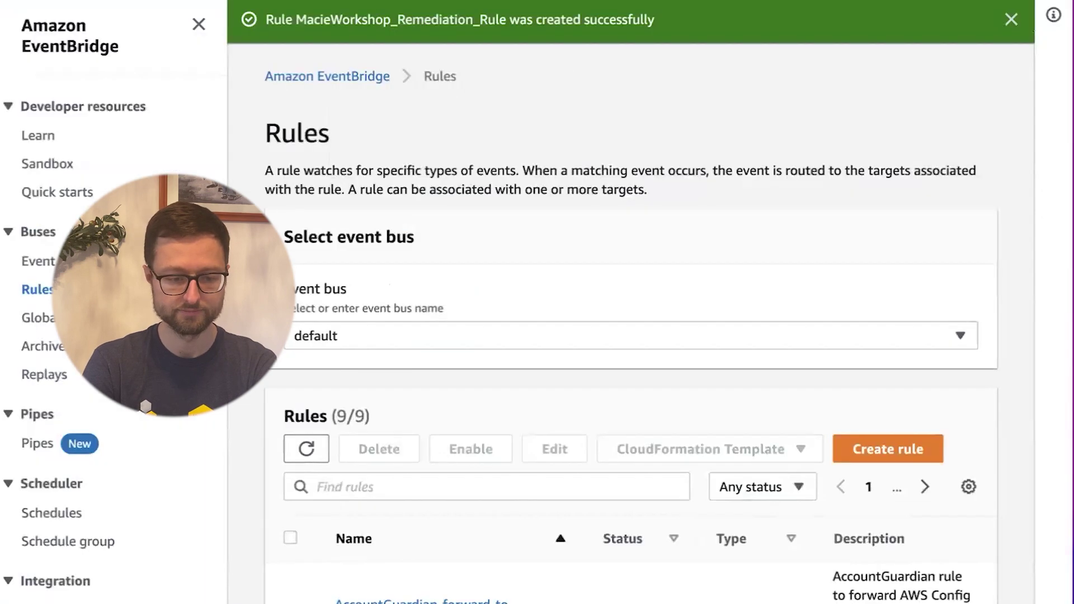
Step: Open the Lambda console from the workshop's Review the Lambda page, filter for RemediationLambdaFunction and open the matching function
{"action": "key", "text": "alt+Tab"}
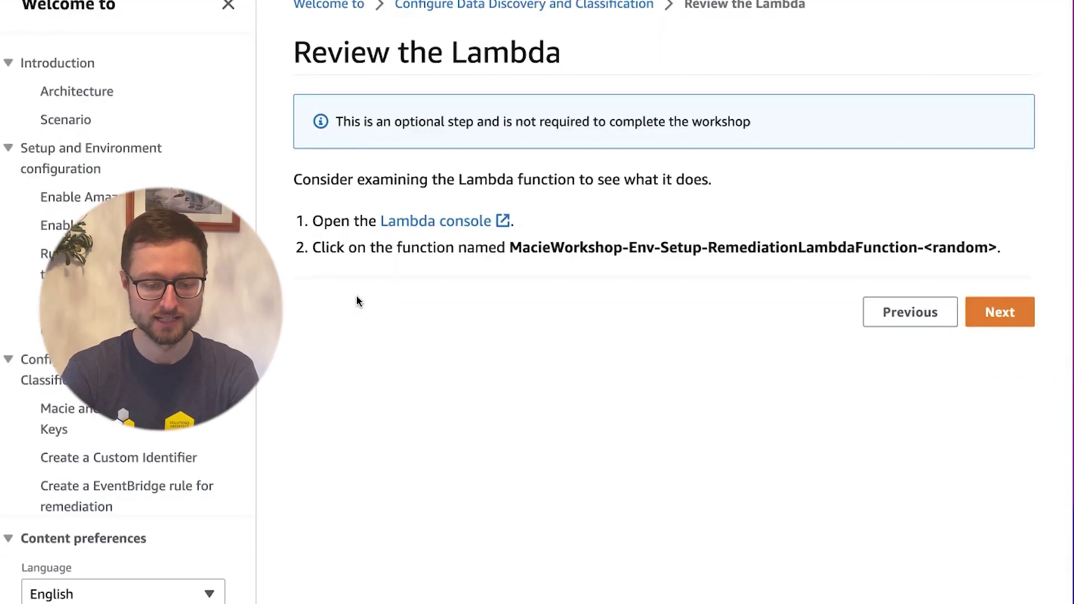
{"action": "left_click", "coordinate": [436, 222]}
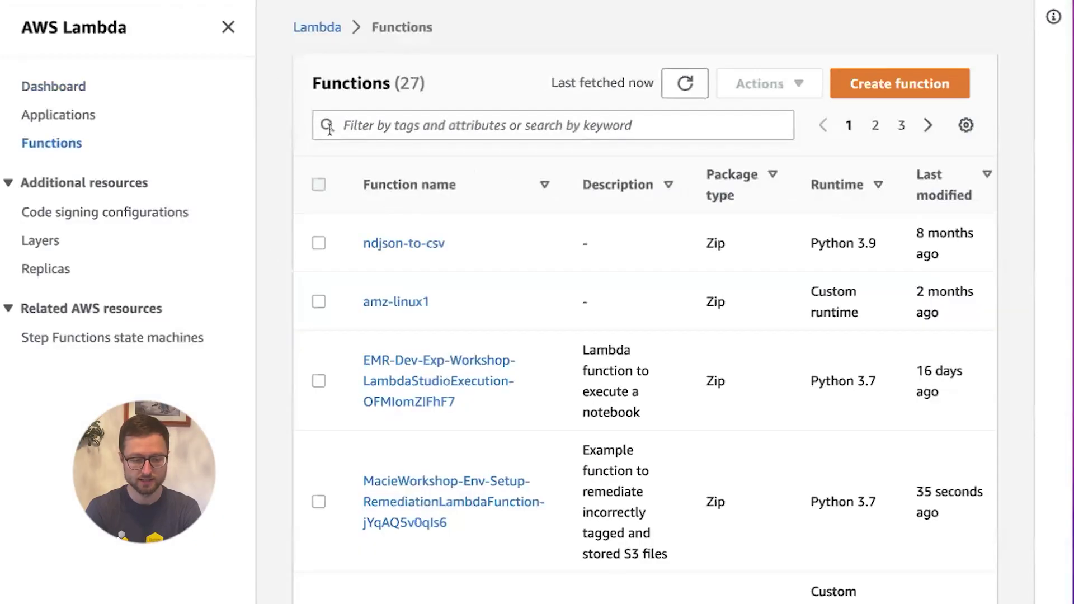
{"action": "left_click", "coordinate": [362, 125]}
{"action": "key", "text": "ctrl+v"}
{"action": "key", "text": "Return"}
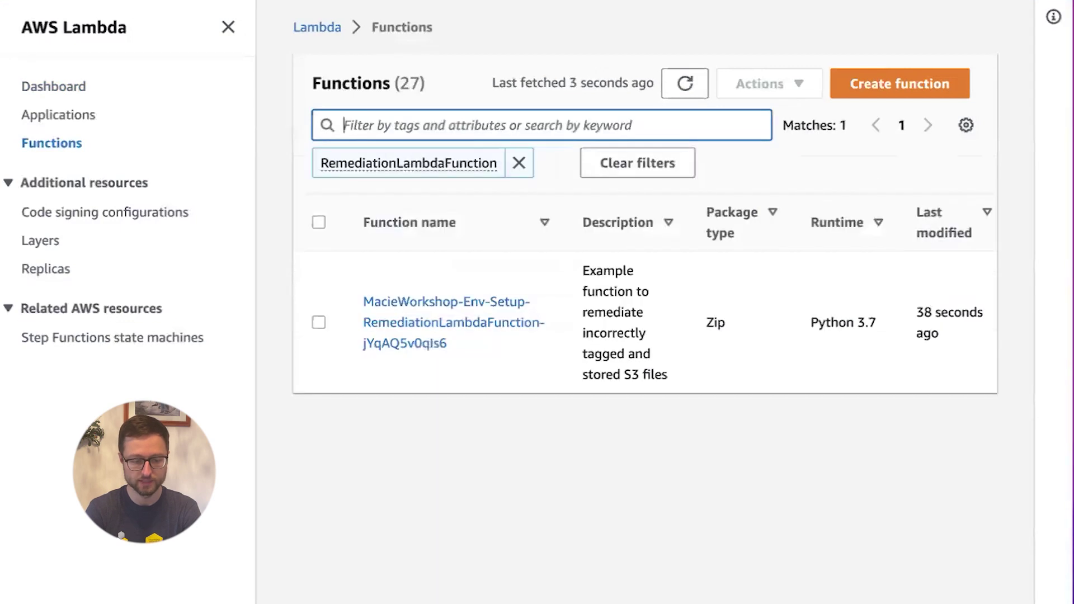
{"action": "left_click", "coordinate": [414, 351]}
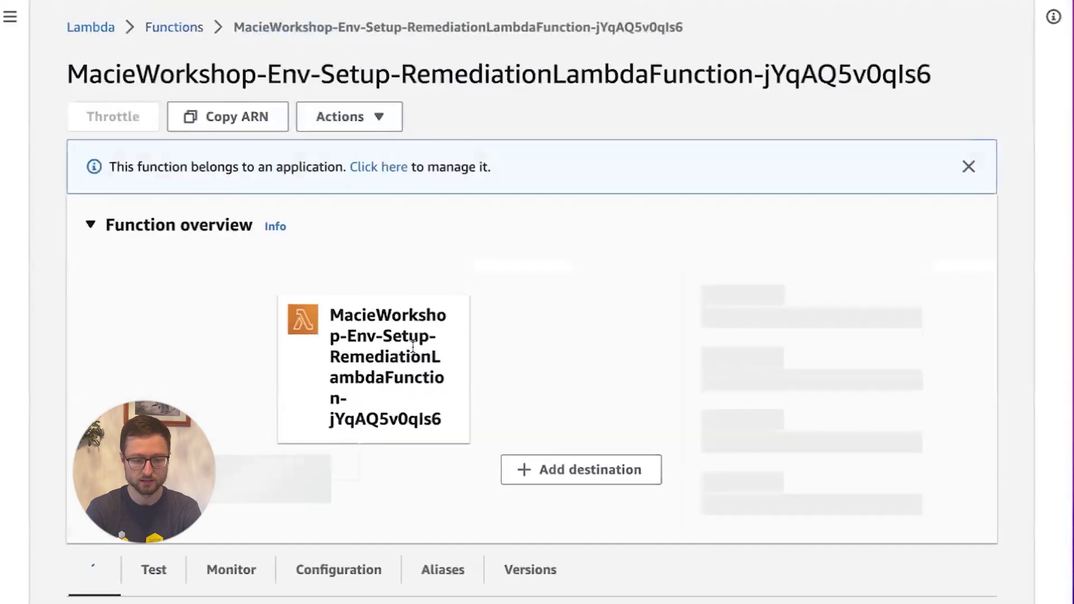
Step: Examine the remediation function's overview and its index.py source code, from the environment variables through the handler
{"action": "scroll", "coordinate": [412, 346], "scroll_direction": "down", "scroll_amount": 10}
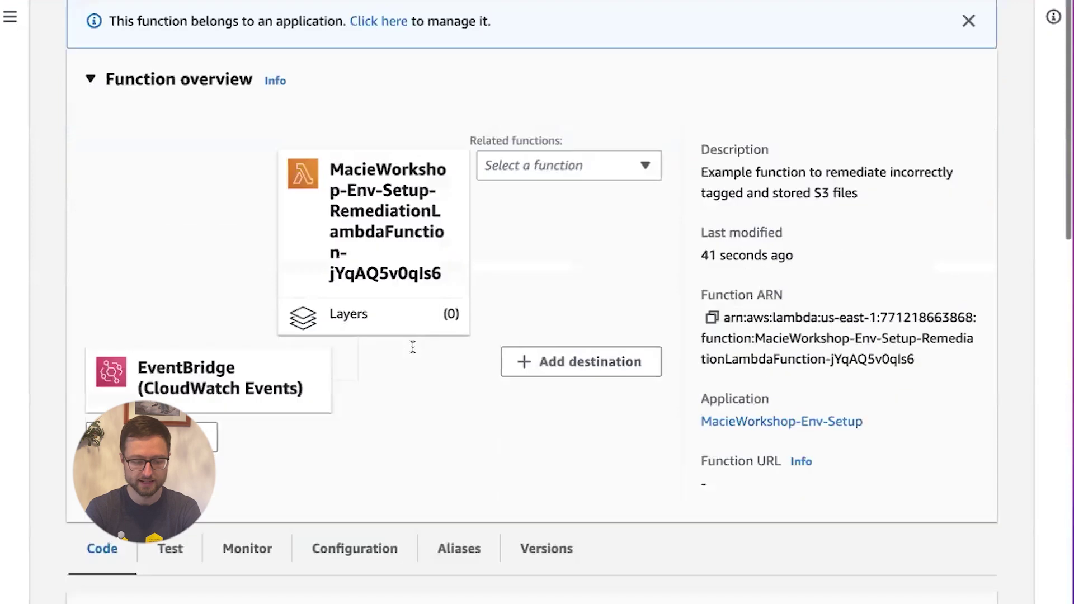
{"action": "scroll", "coordinate": [264, 253], "scroll_direction": "down", "scroll_amount": 2}
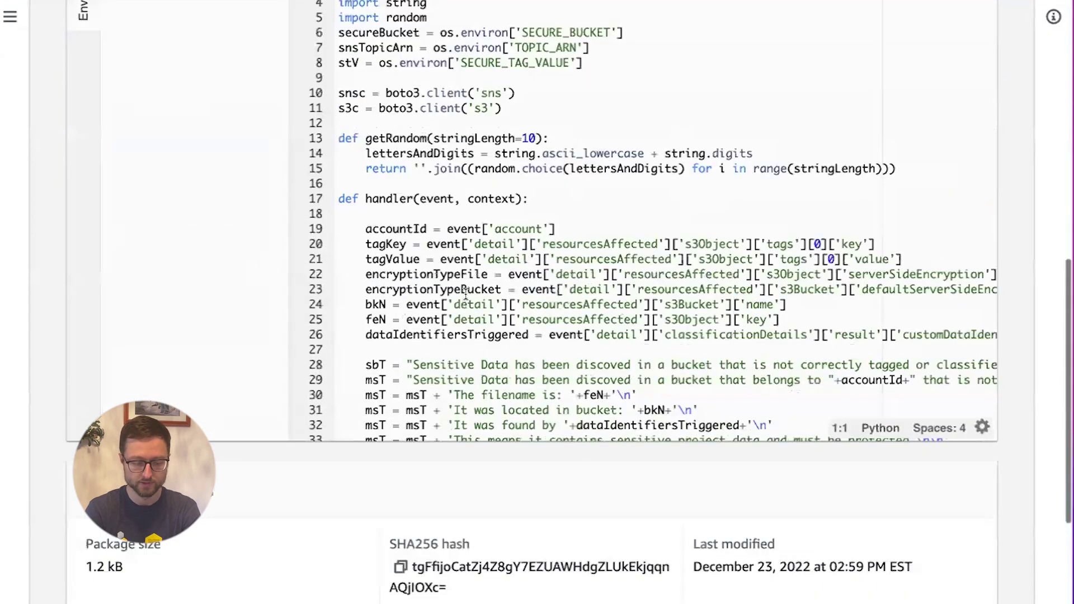
{"action": "scroll", "coordinate": [227, 489], "scroll_direction": "up", "scroll_amount": 4}
{"action": "scroll", "coordinate": [227, 489], "scroll_direction": "down", "scroll_amount": 1}
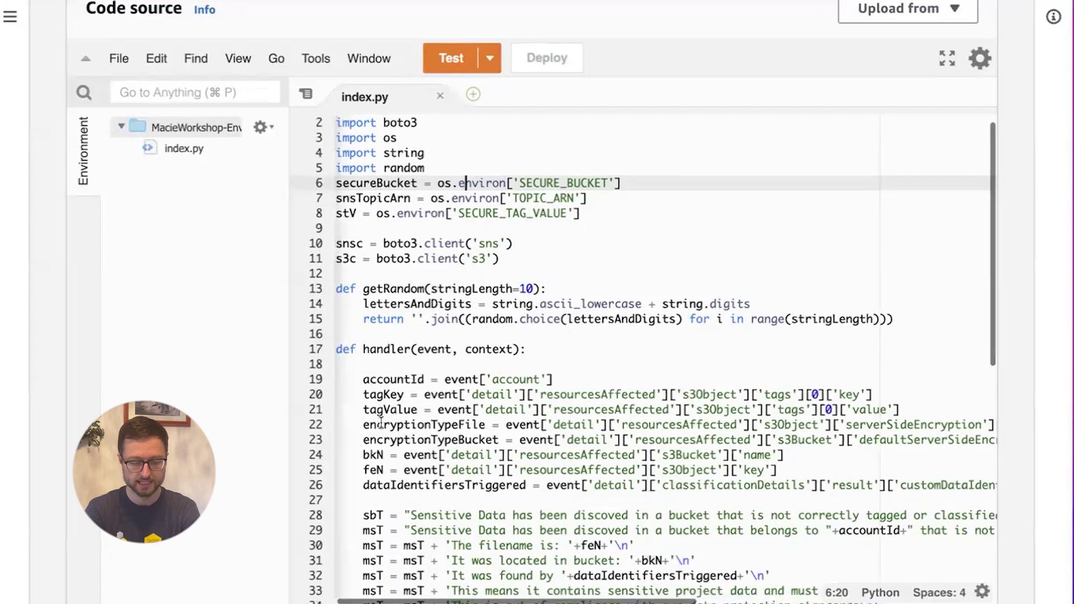
{"action": "scroll", "coordinate": [381, 423], "scroll_direction": "down", "scroll_amount": 5}
{"action": "scroll", "coordinate": [381, 423], "scroll_direction": "down", "scroll_amount": 5}
{"action": "scroll", "coordinate": [380, 423], "scroll_direction": "down", "scroll_amount": 3}
{"action": "left_click", "coordinate": [383, 402]}
{"action": "scroll", "coordinate": [384, 403], "scroll_direction": "up", "scroll_amount": 12}
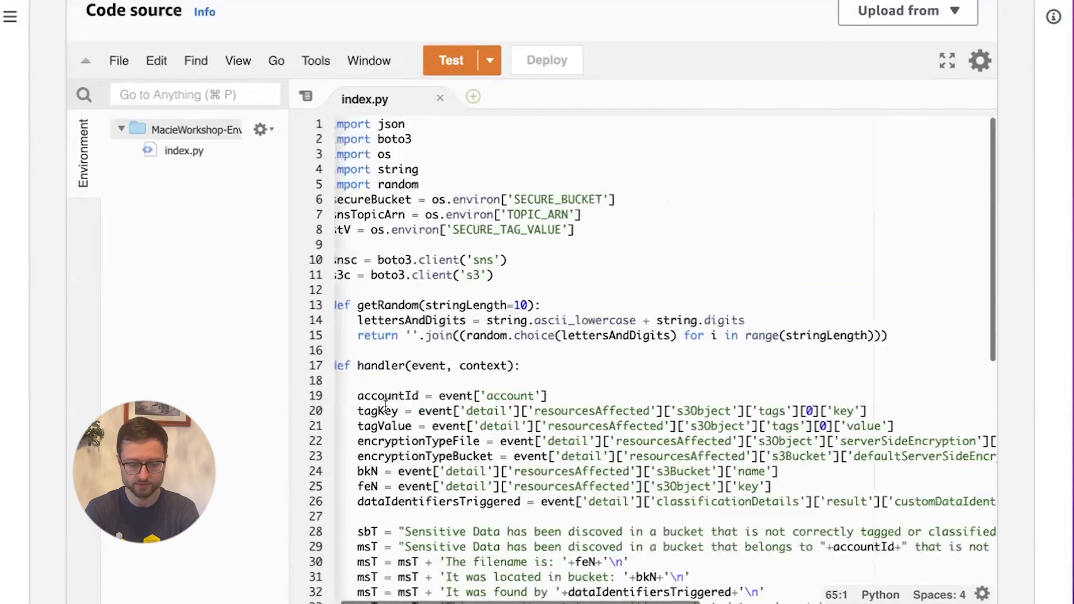
{"action": "scroll", "coordinate": [382, 386], "scroll_direction": "left", "scroll_amount": 1}
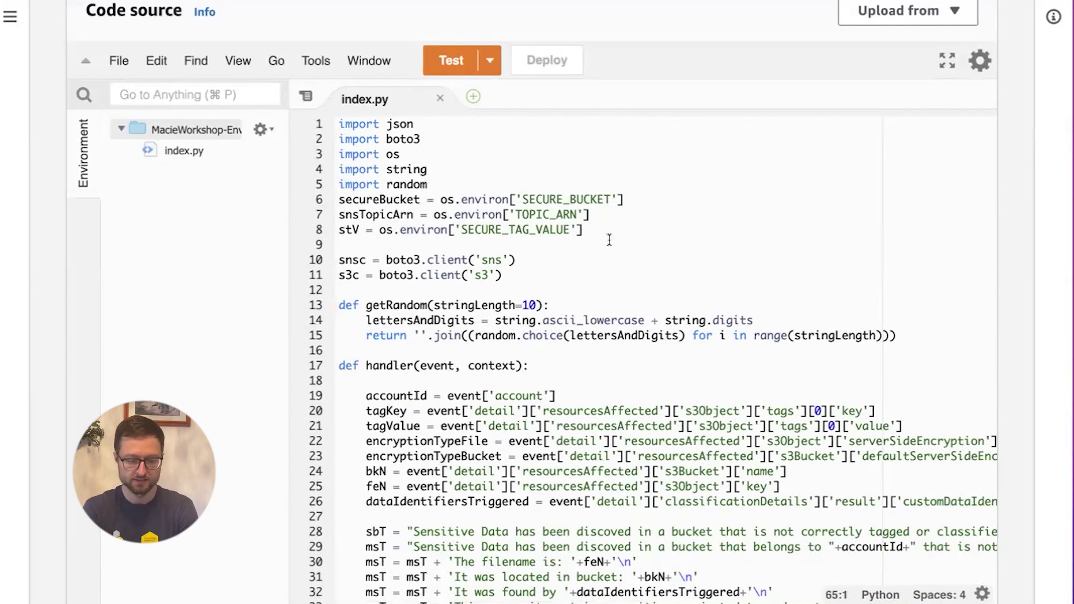
Step: Examine index.py's environment variables, the fields the handler reads from the event, and the notification message it builds
{"action": "left_click_drag", "start_coordinate": [616, 233], "coordinate": [339, 202]}
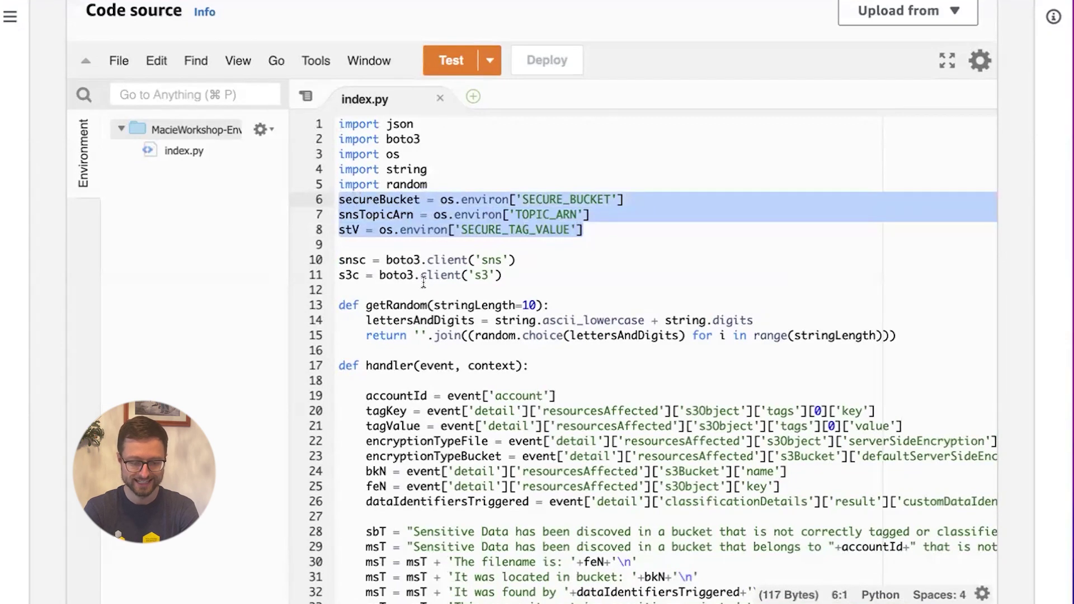
{"action": "double_click", "coordinate": [534, 227]}
{"action": "scroll", "coordinate": [533, 224], "scroll_direction": "down", "scroll_amount": 3}
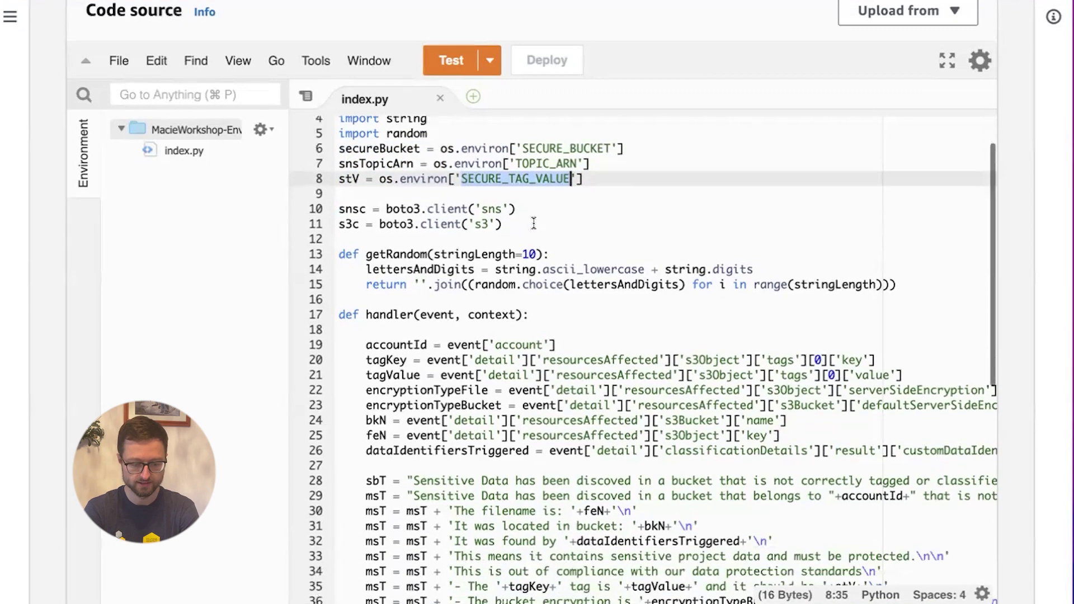
{"action": "scroll", "coordinate": [534, 223], "scroll_direction": "down", "scroll_amount": 2}
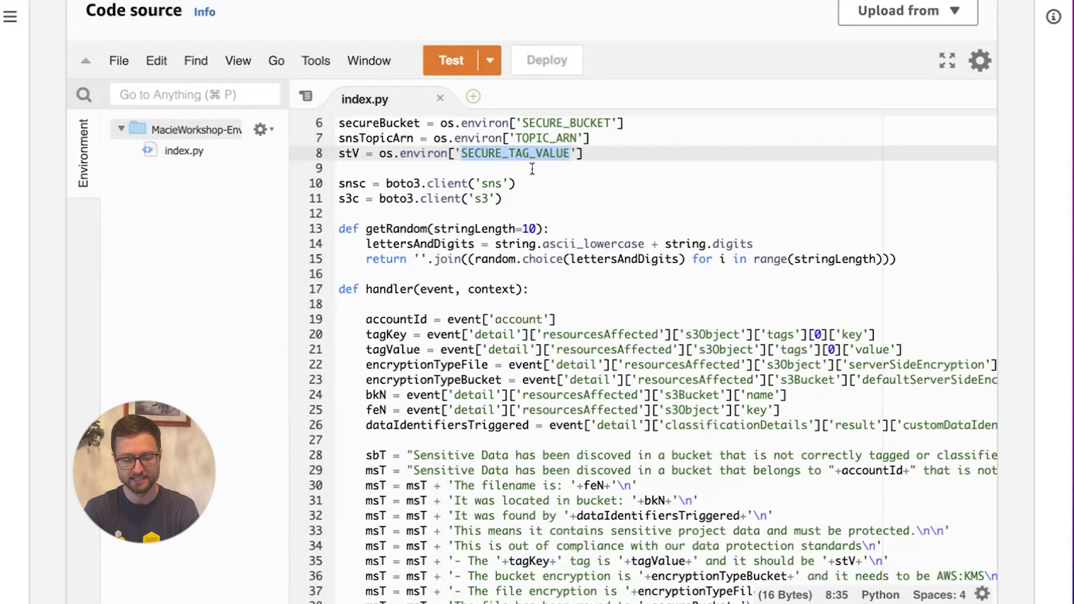
{"action": "scroll", "coordinate": [540, 363], "scroll_direction": "down", "scroll_amount": 5}
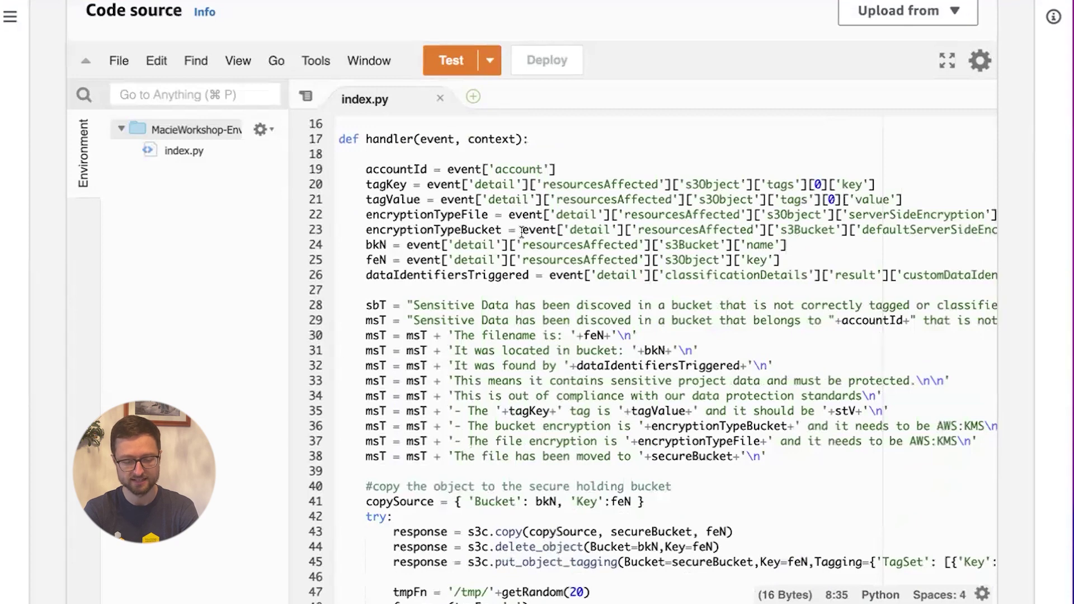
{"action": "scroll", "coordinate": [522, 231], "scroll_direction": "up", "scroll_amount": 2}
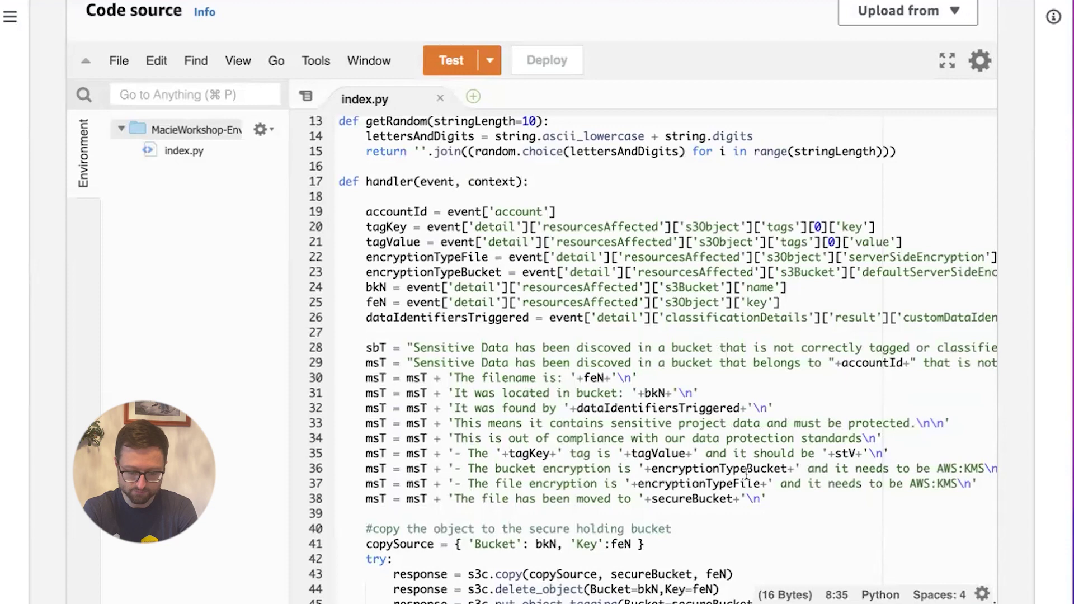
{"action": "left_click_drag", "start_coordinate": [788, 500], "coordinate": [290, 346]}
{"action": "scroll", "coordinate": [619, 397], "scroll_direction": "down", "scroll_amount": 4}
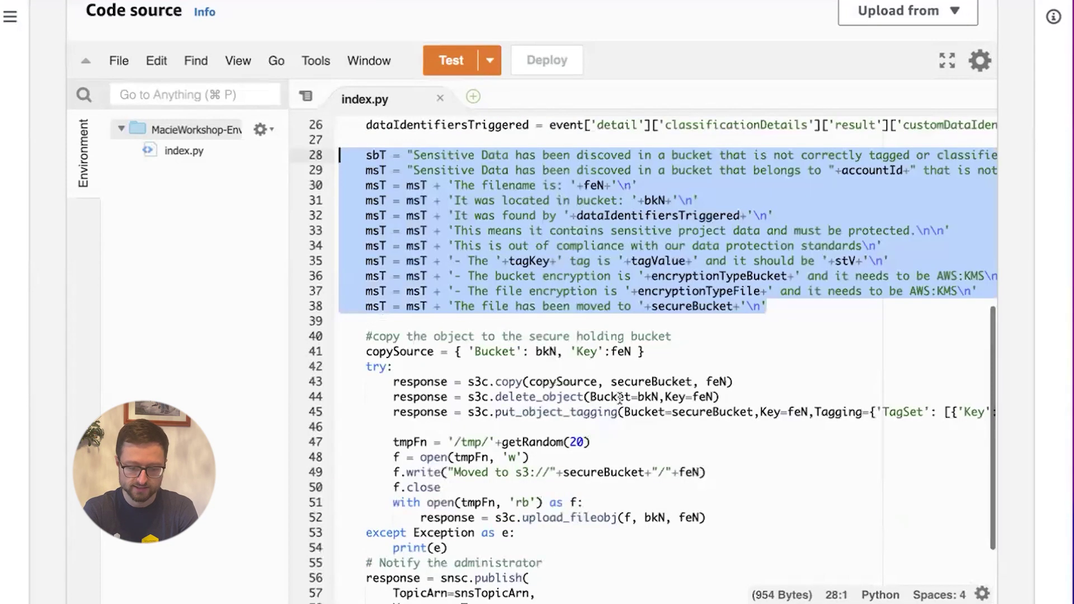
{"action": "scroll", "coordinate": [689, 299], "scroll_direction": "down", "scroll_amount": 1}
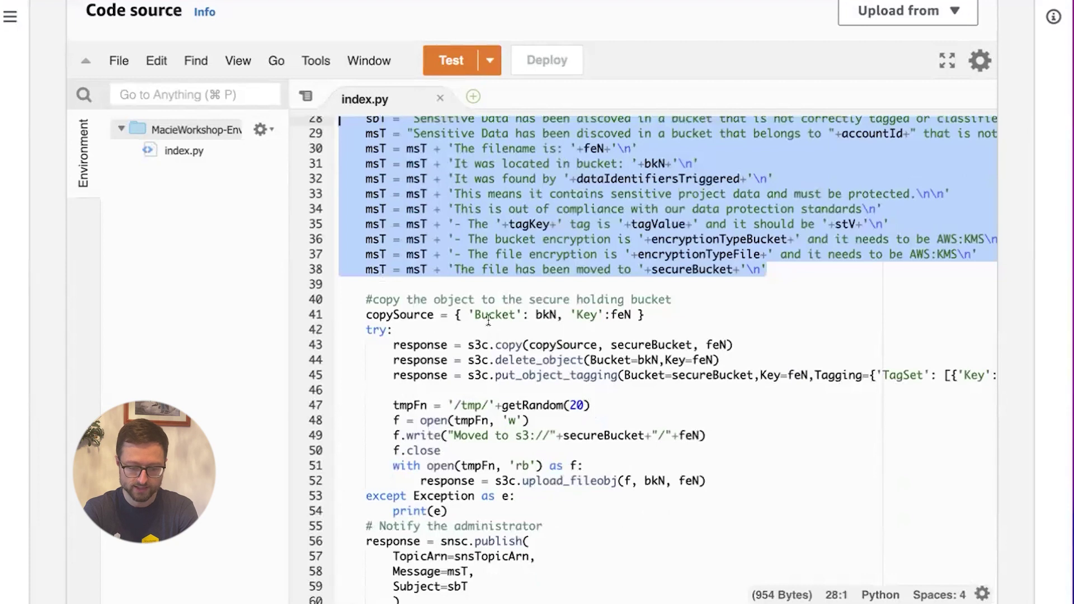
Step: Examine how the handler copies, deletes and tags the S3 object, writes the "Moved to" placeholder file and uploads it
{"action": "left_click_drag", "start_coordinate": [468, 344], "coordinate": [680, 345]}
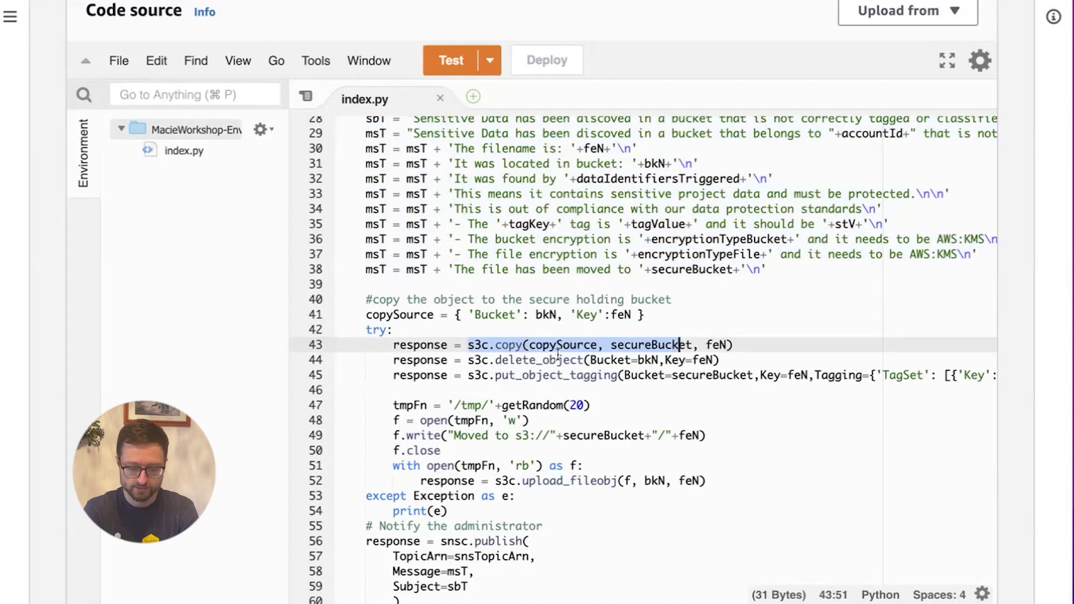
{"action": "double_click", "coordinate": [535, 361]}
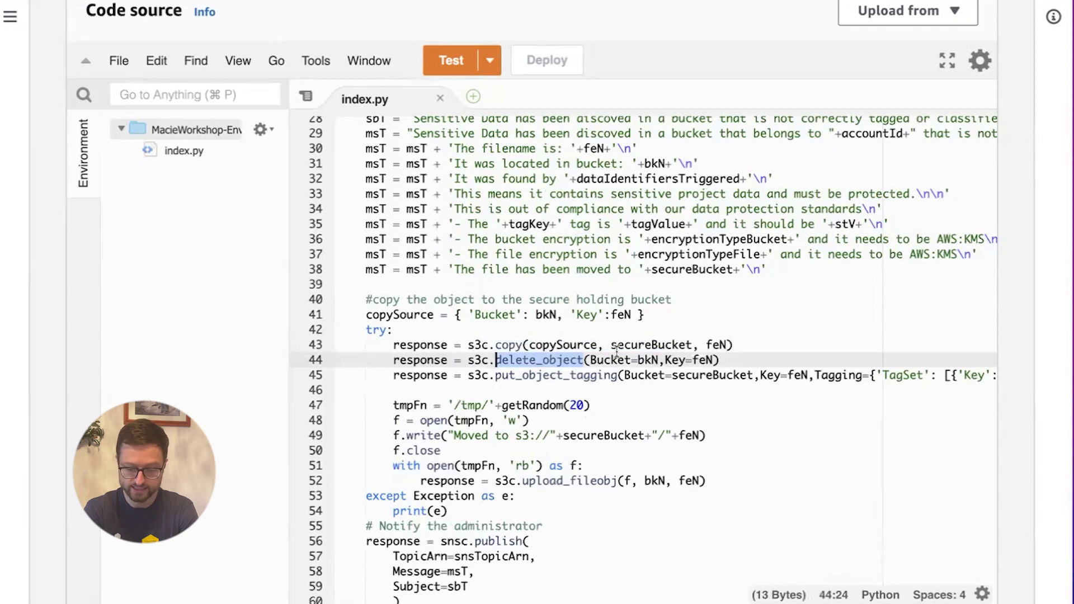
{"action": "left_click", "coordinate": [550, 384]}
{"action": "double_click", "coordinate": [530, 374]}
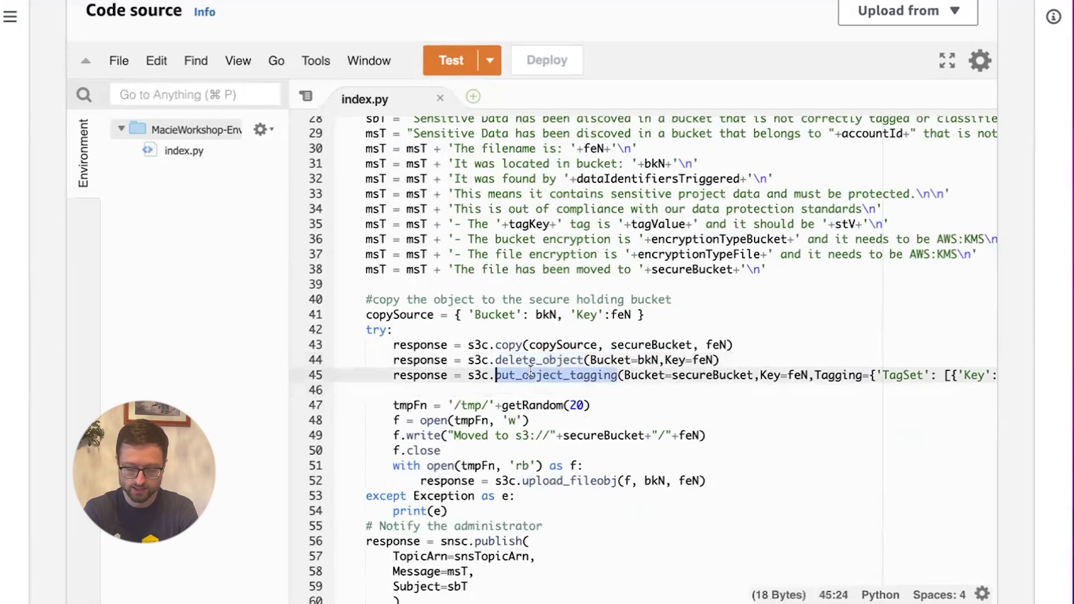
{"action": "scroll", "coordinate": [526, 335], "scroll_direction": "down", "scroll_amount": 4}
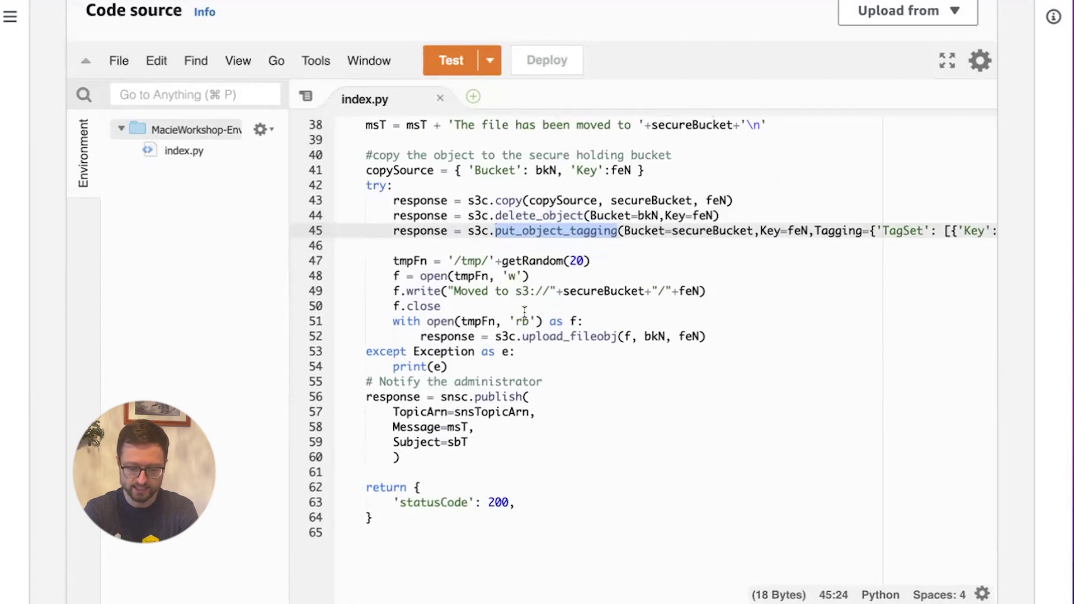
{"action": "left_click_drag", "start_coordinate": [455, 291], "coordinate": [647, 289]}
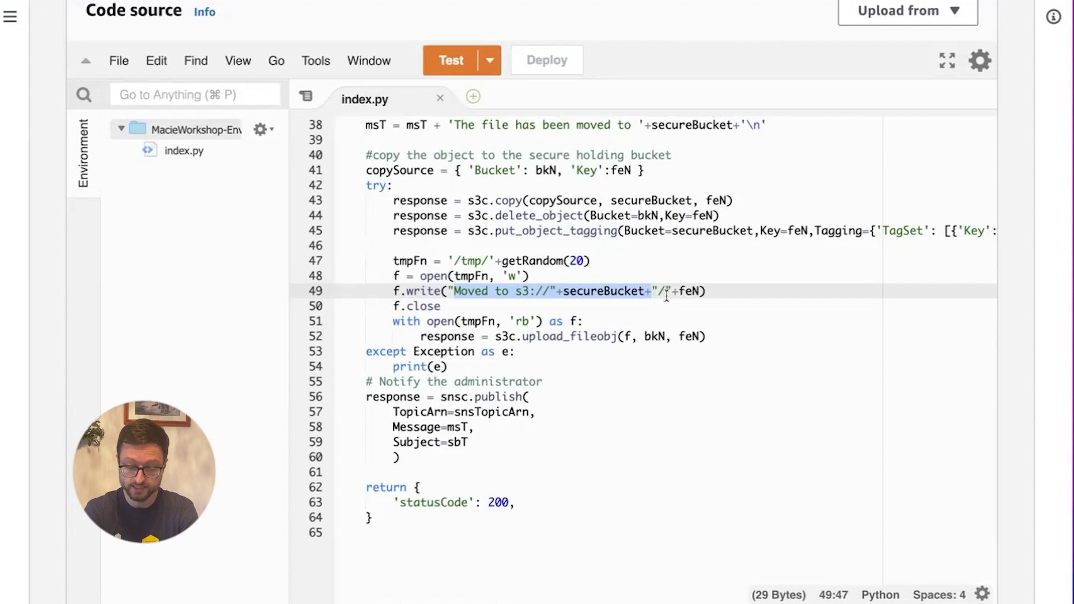
{"action": "left_click_drag", "start_coordinate": [522, 337], "coordinate": [644, 338]}
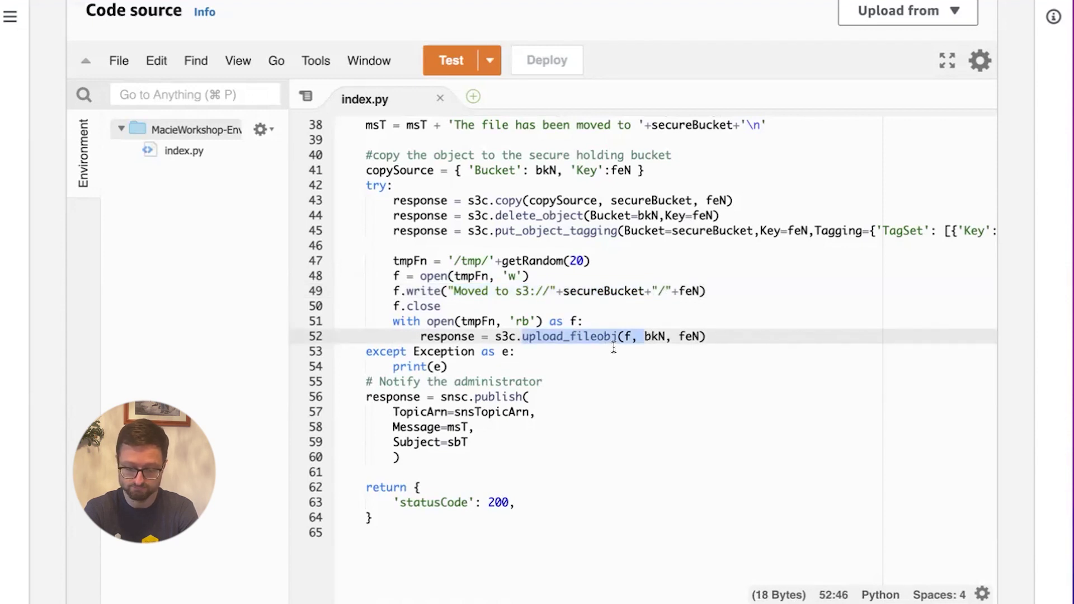
{"action": "scroll", "coordinate": [613, 347], "scroll_direction": "up", "scroll_amount": 5}
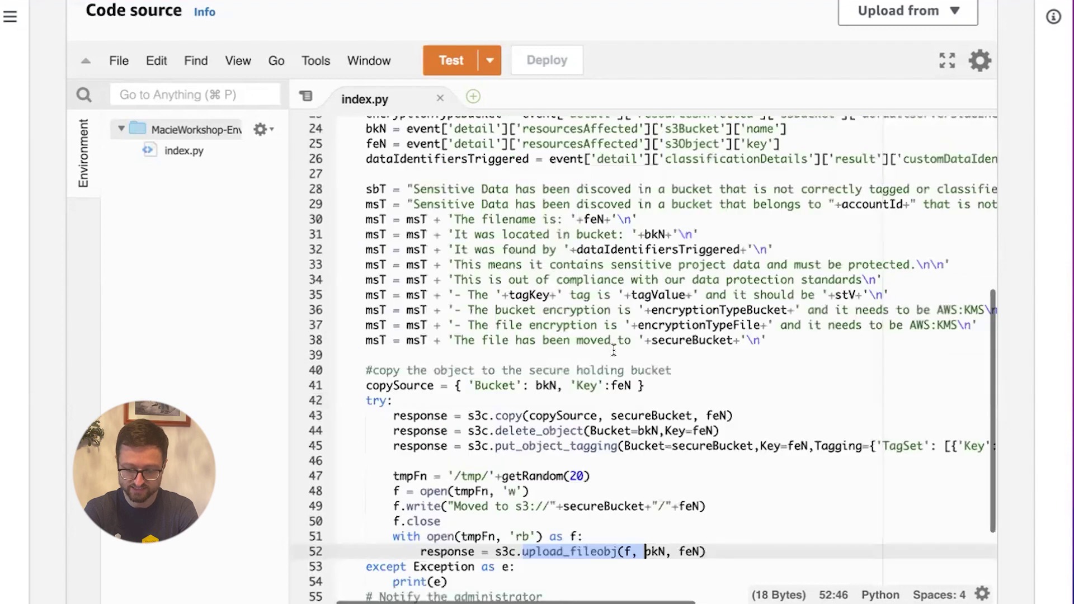
{"action": "scroll", "coordinate": [614, 350], "scroll_direction": "up", "scroll_amount": 5}
{"action": "scroll", "coordinate": [613, 361], "scroll_direction": "up", "scroll_amount": 8}
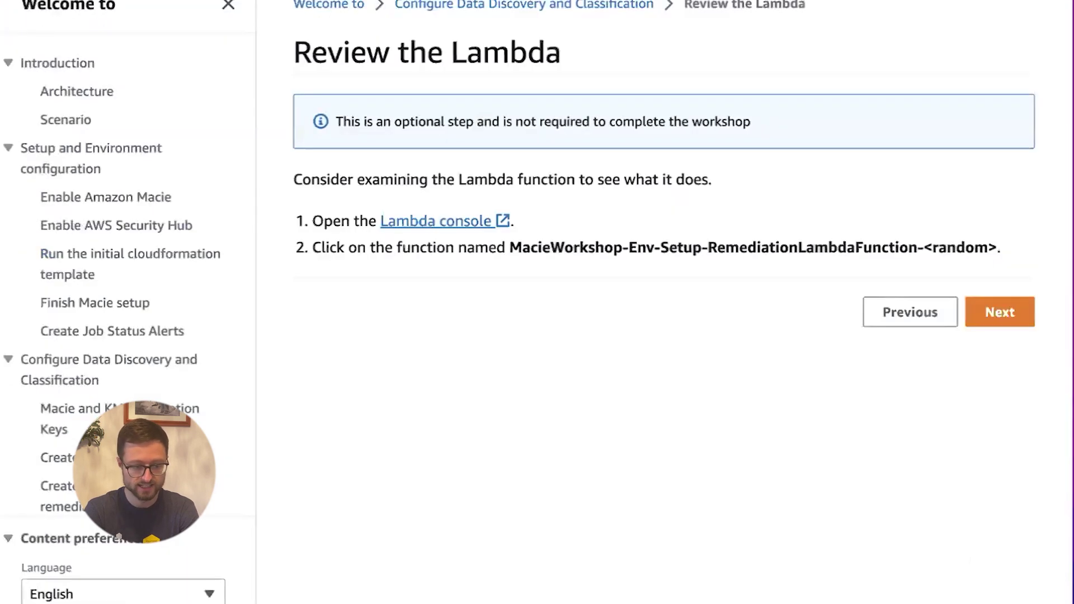
Step: Continue the workshop to Create the first Data Classification Job and open its linked list of managed identifiers at the Credentials section
{"action": "left_click", "coordinate": [1002, 318]}
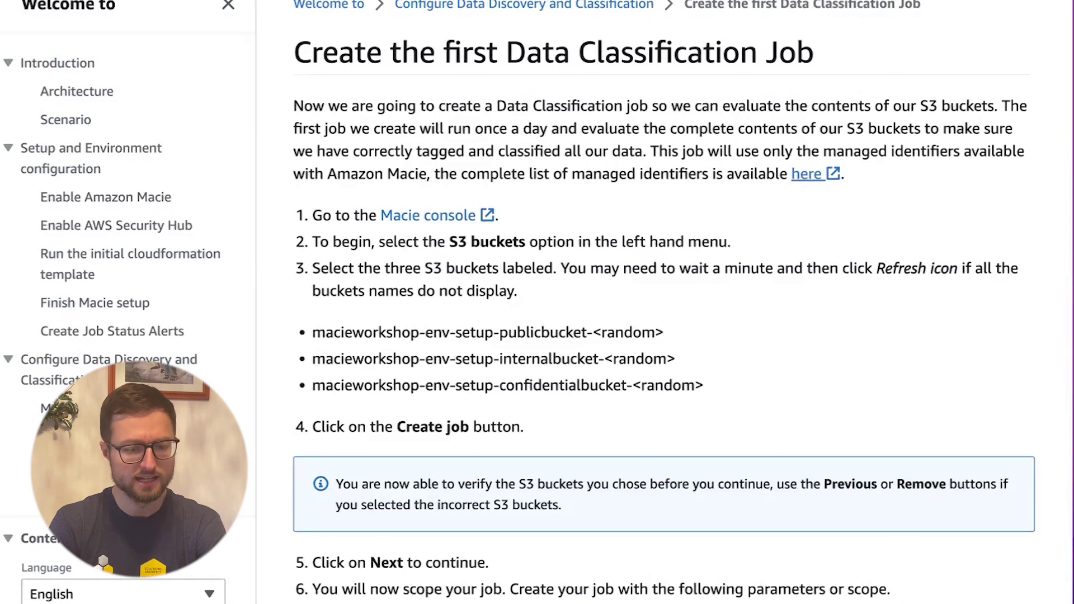
{"action": "left_click", "coordinate": [806, 174]}
{"action": "scroll", "coordinate": [391, 143], "scroll_direction": "down", "scroll_amount": 15}
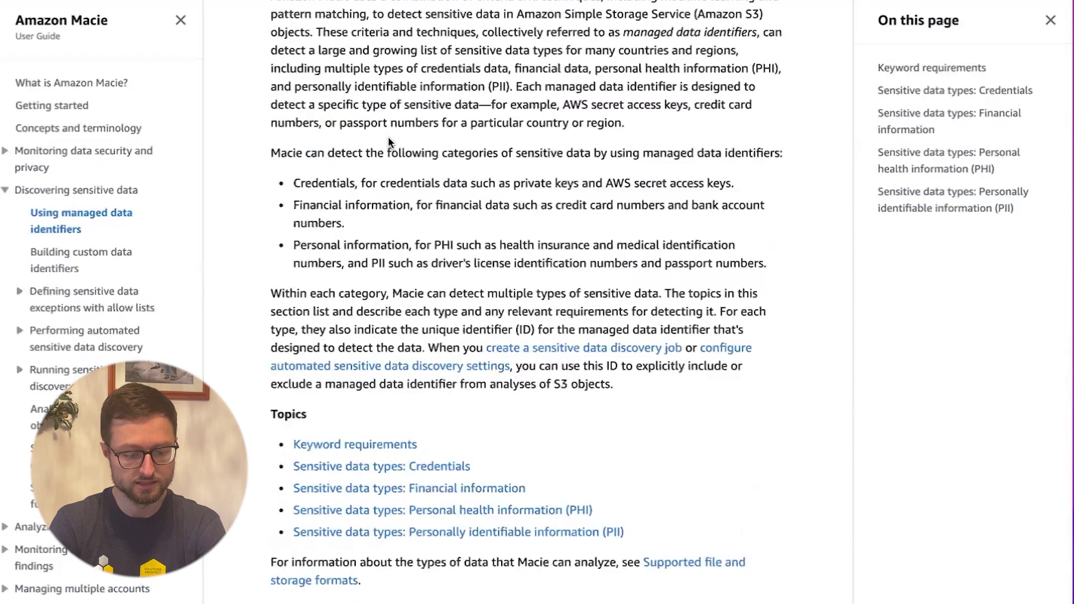
{"action": "scroll", "coordinate": [486, 404], "scroll_direction": "down", "scroll_amount": 8}
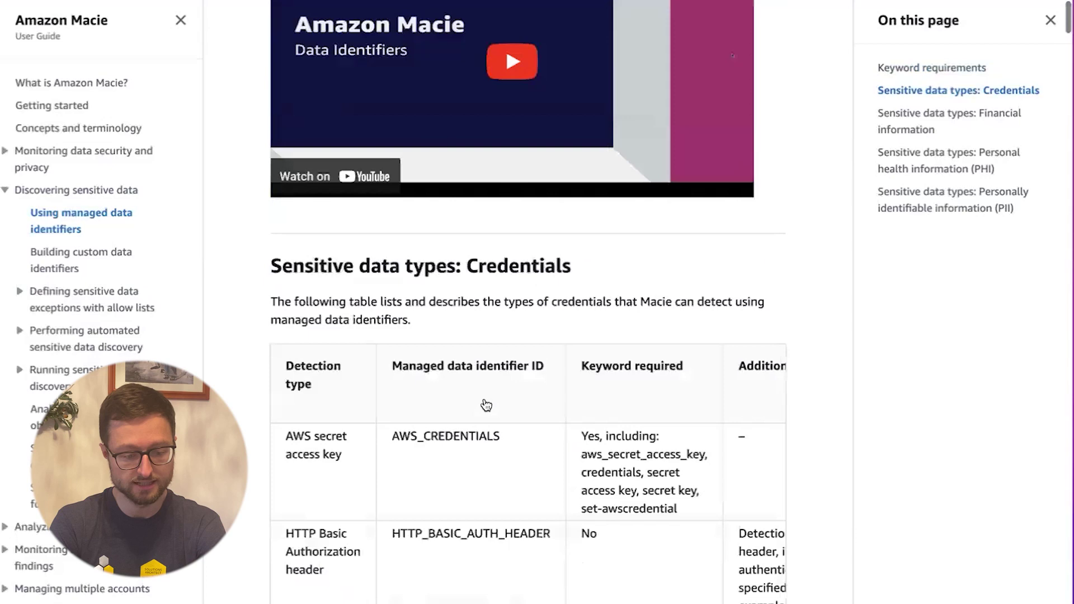
Step: Review the managed data identifiers for credentials, including AWS_CREDENTIALS and OPENSSH_PRIVATE_KEY
{"action": "scroll", "coordinate": [446, 369], "scroll_direction": "down", "scroll_amount": 3}
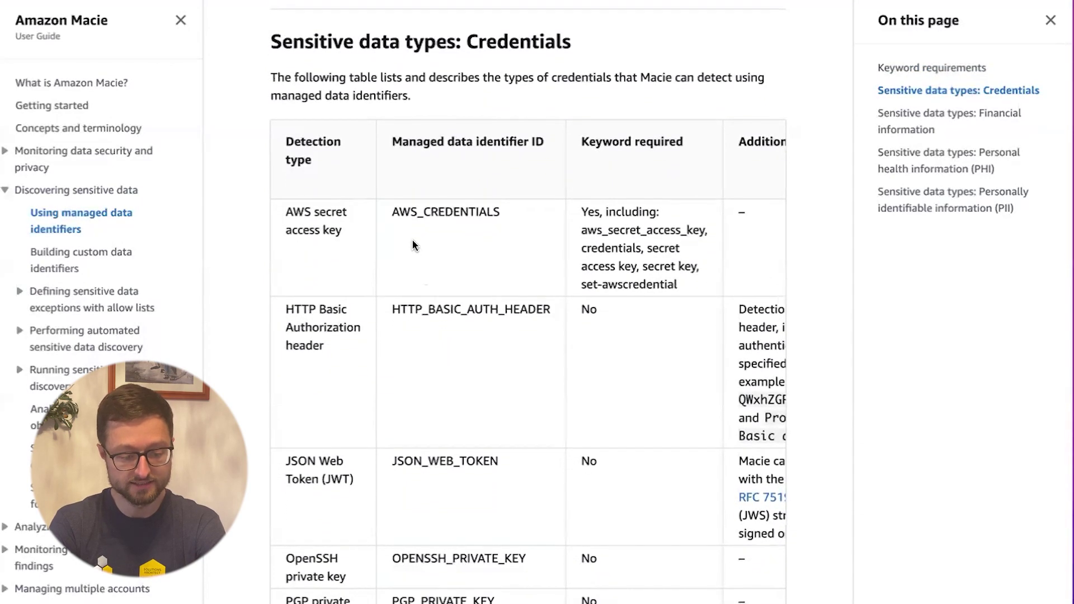
{"action": "double_click", "coordinate": [437, 220]}
{"action": "scroll", "coordinate": [438, 222], "scroll_direction": "down", "scroll_amount": 2}
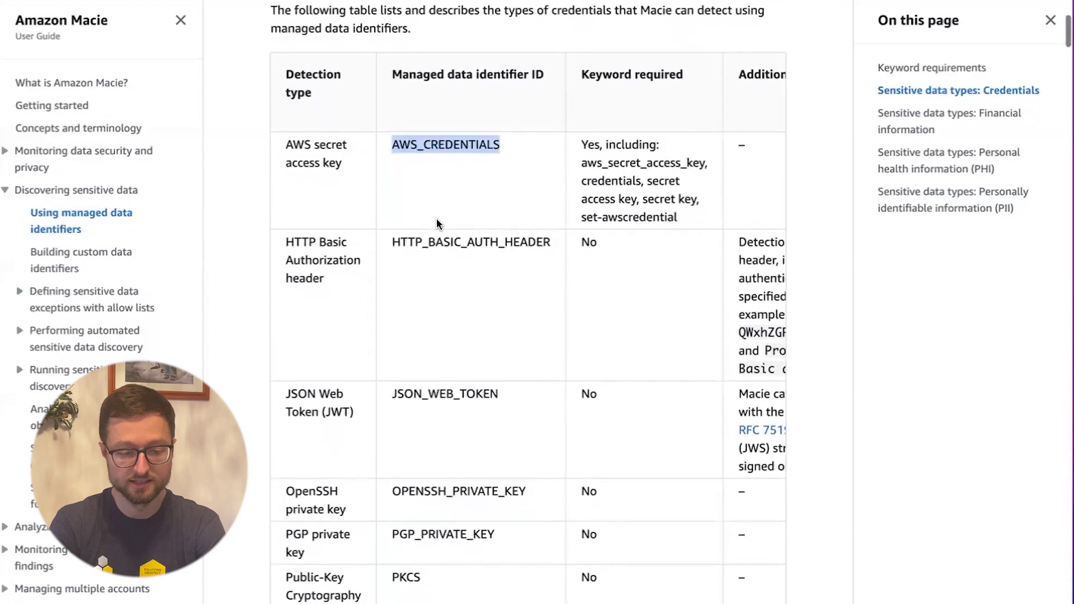
{"action": "scroll", "coordinate": [461, 102], "scroll_direction": "down", "scroll_amount": 2}
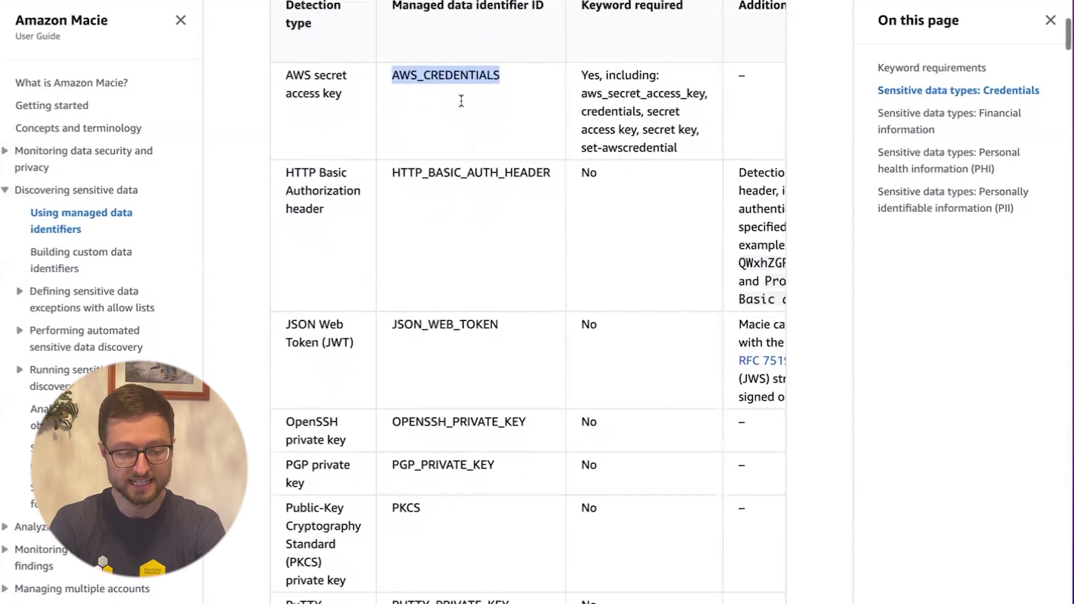
{"action": "scroll", "coordinate": [460, 103], "scroll_direction": "down", "scroll_amount": 1}
{"action": "scroll", "coordinate": [481, 299], "scroll_direction": "down", "scroll_amount": 1}
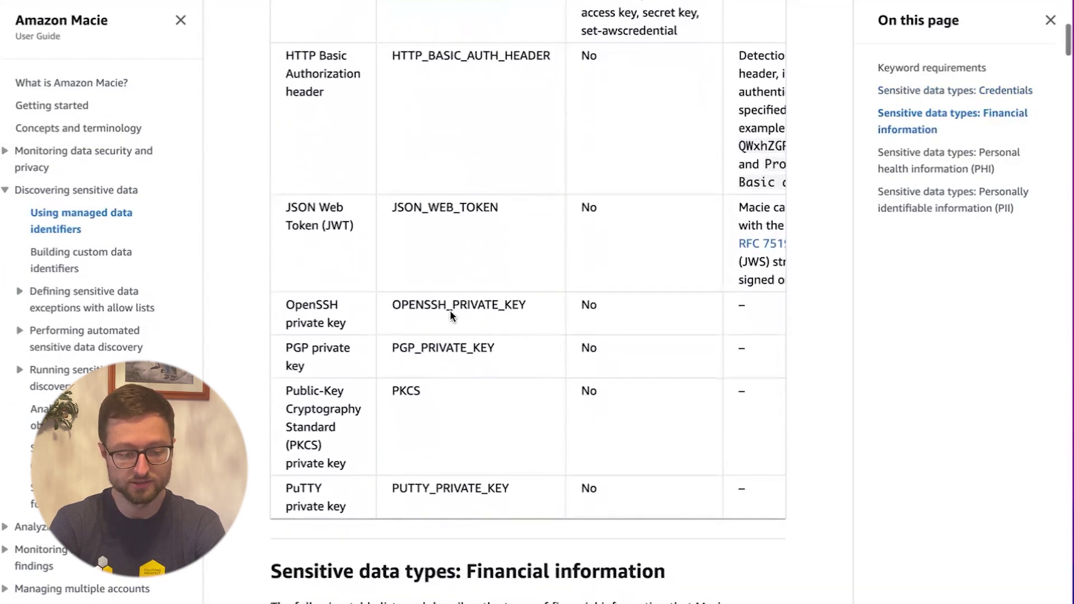
{"action": "double_click", "coordinate": [434, 302]}
{"action": "scroll", "coordinate": [434, 302], "scroll_direction": "down", "scroll_amount": 8}
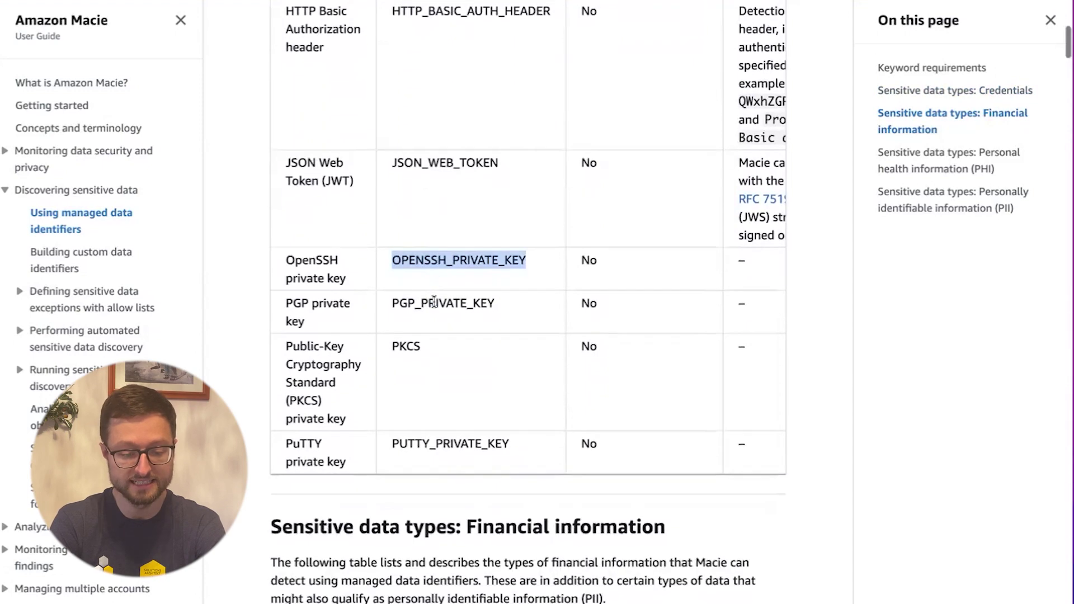
Step: Review the financial information identifiers, covering bank account numbers, credit card data and the bank account keywords by country
{"action": "double_click", "coordinate": [430, 387]}
{"action": "scroll", "coordinate": [430, 383], "scroll_direction": "down", "scroll_amount": 3}
{"action": "left_click", "coordinate": [441, 270]}
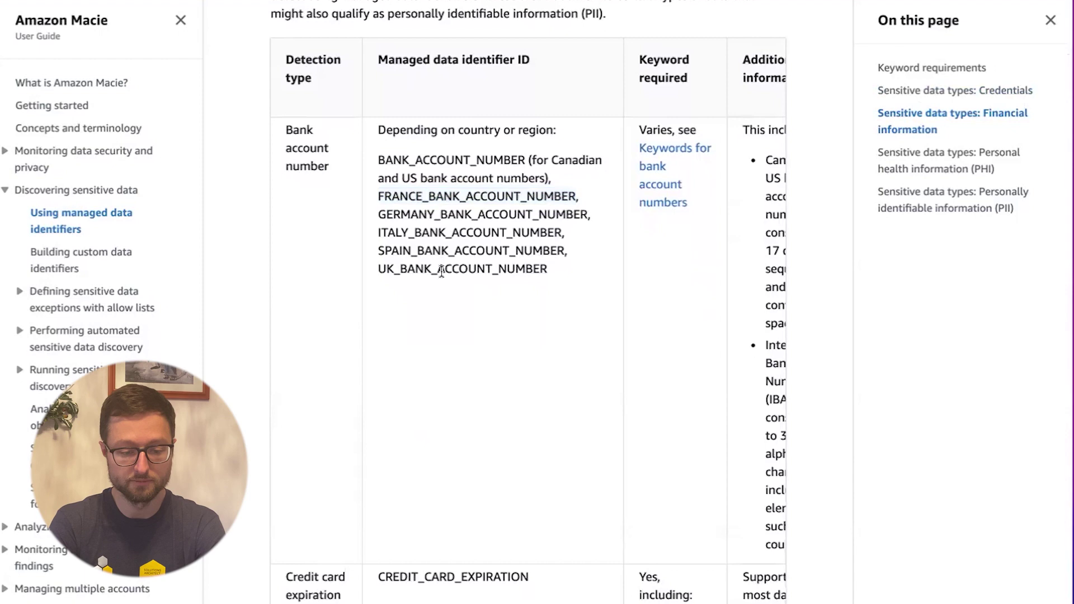
{"action": "scroll", "coordinate": [526, 287], "scroll_direction": "down", "scroll_amount": 5}
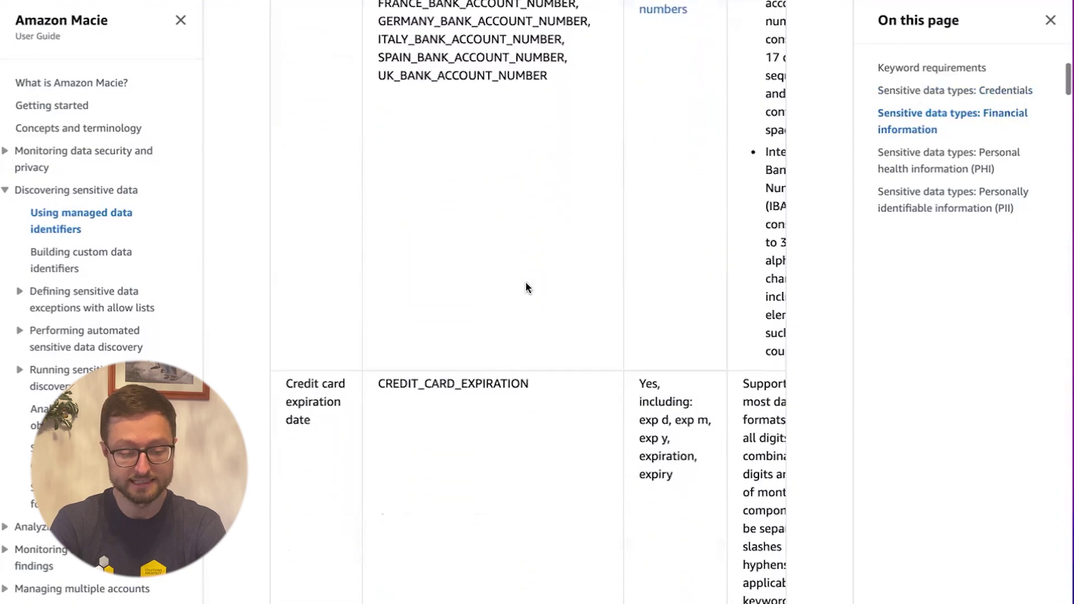
{"action": "double_click", "coordinate": [470, 309]}
{"action": "scroll", "coordinate": [470, 313], "scroll_direction": "down", "scroll_amount": 4}
{"action": "scroll", "coordinate": [470, 313], "scroll_direction": "down", "scroll_amount": 20}
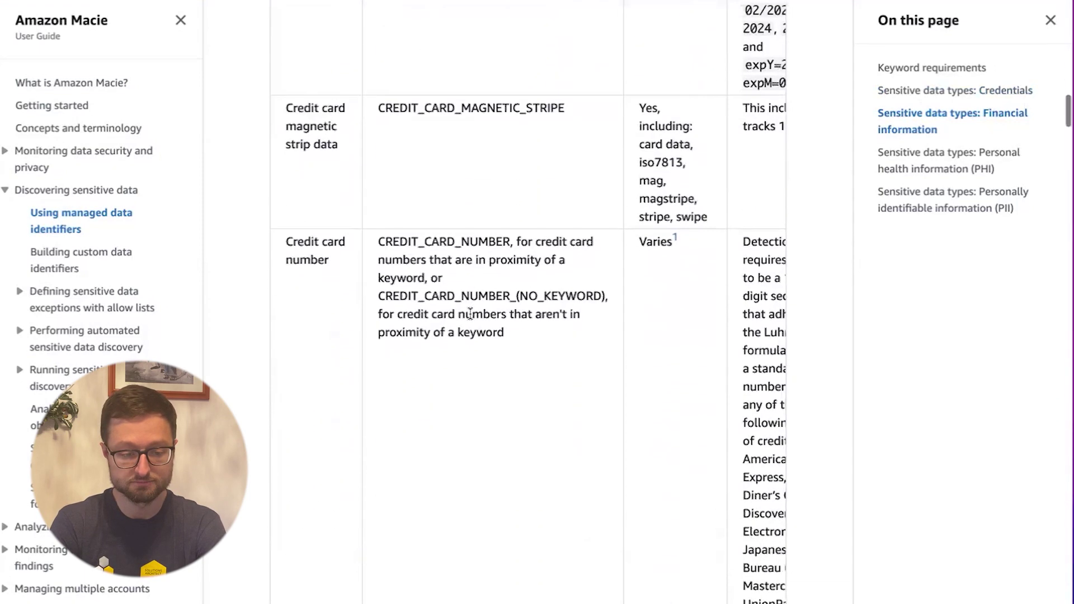
{"action": "scroll", "coordinate": [469, 314], "scroll_direction": "down", "scroll_amount": 4}
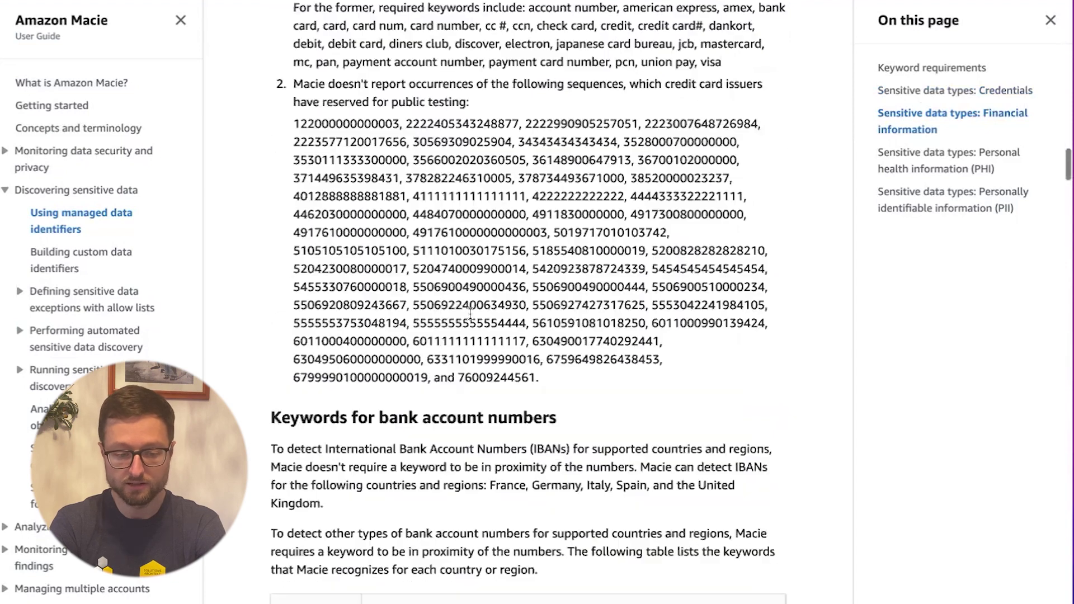
{"action": "scroll", "coordinate": [470, 319], "scroll_direction": "down", "scroll_amount": 14}
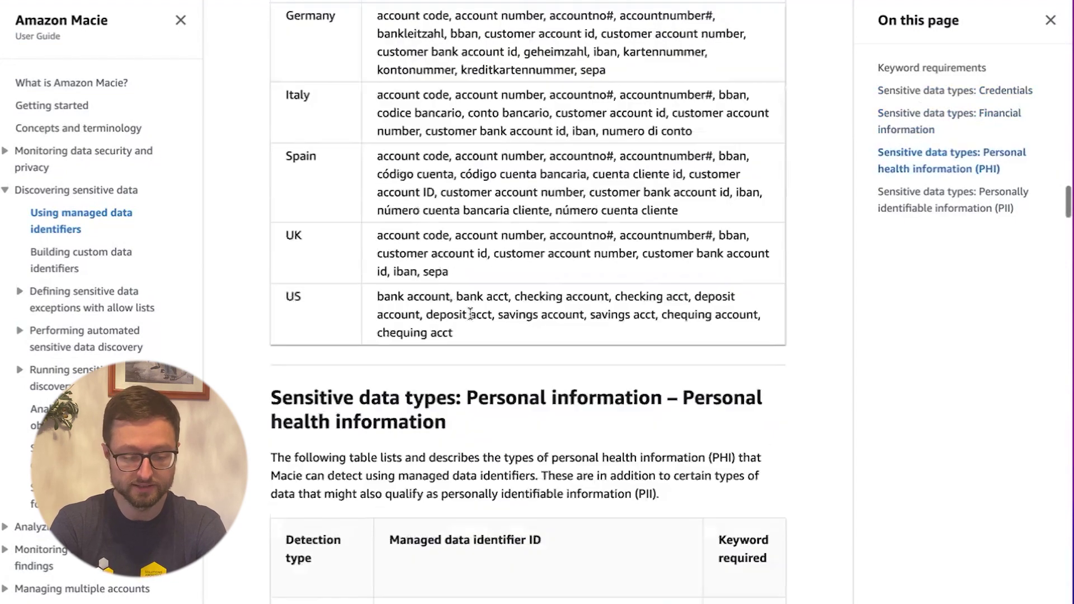
Step: Review the personal health information identifiers through the national drug, provider and medical device codes
{"action": "scroll", "coordinate": [469, 318], "scroll_direction": "down", "scroll_amount": 2}
{"action": "scroll", "coordinate": [470, 319], "scroll_direction": "down", "scroll_amount": 13}
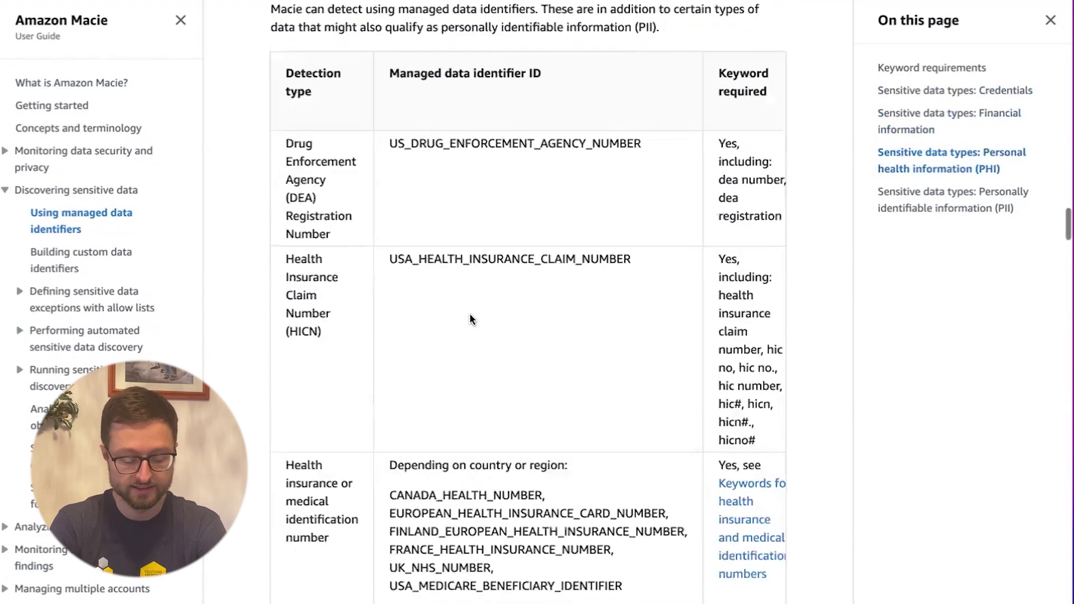
{"action": "scroll", "coordinate": [470, 319], "scroll_direction": "down", "scroll_amount": 16}
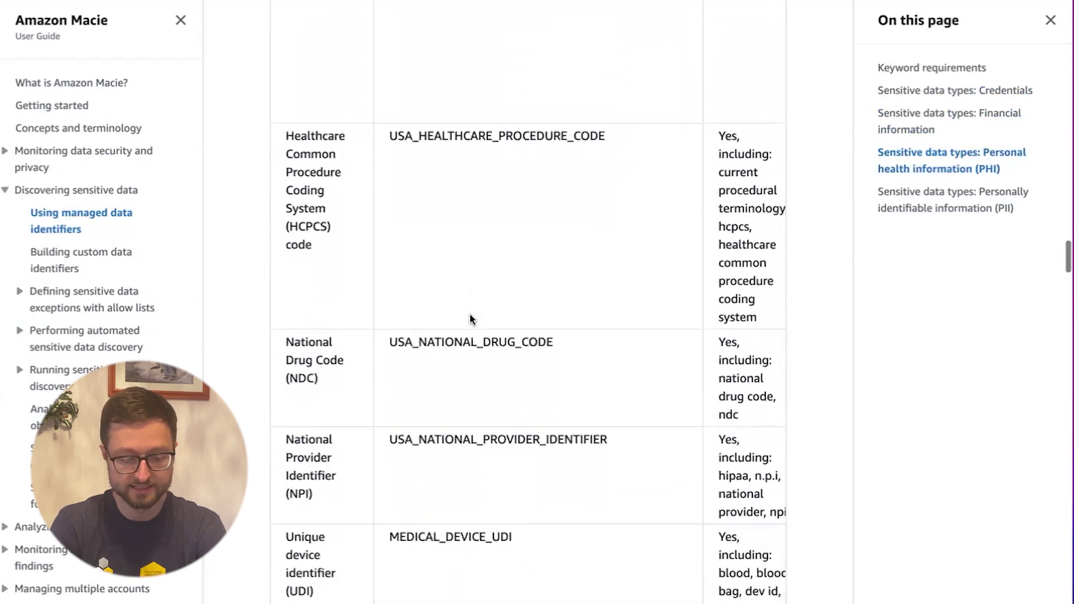
{"action": "scroll", "coordinate": [470, 319], "scroll_direction": "up", "scroll_amount": 2}
{"action": "scroll", "coordinate": [470, 319], "scroll_direction": "up", "scroll_amount": 4}
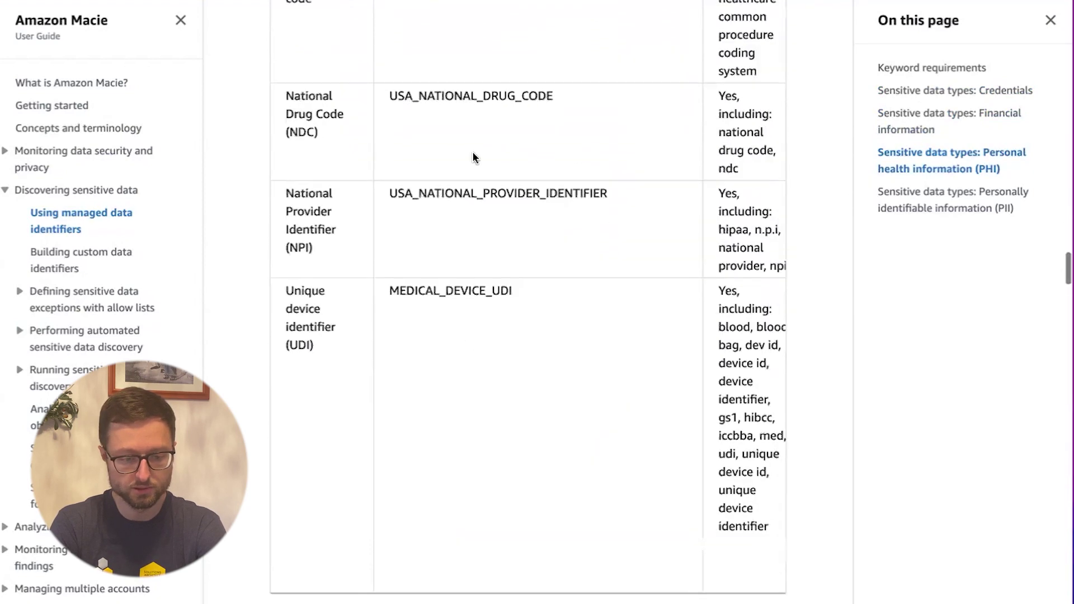
{"action": "double_click", "coordinate": [436, 94]}
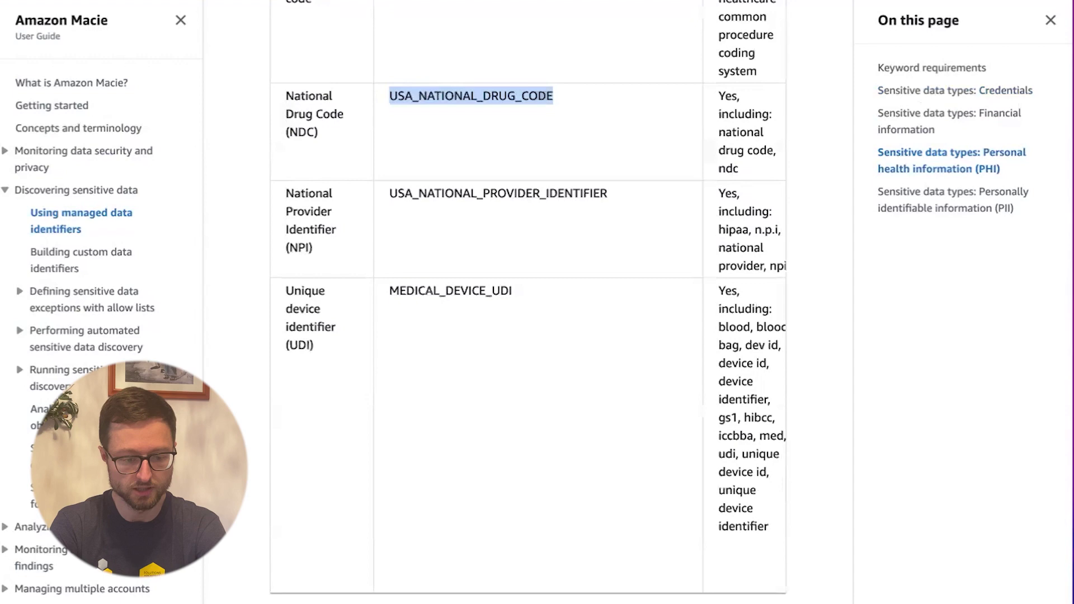
Step: Return to the workshop's Create the first Data Classification Job page, confirming leaving the other open site
{"action": "key", "text": "ctrl+Tab"}
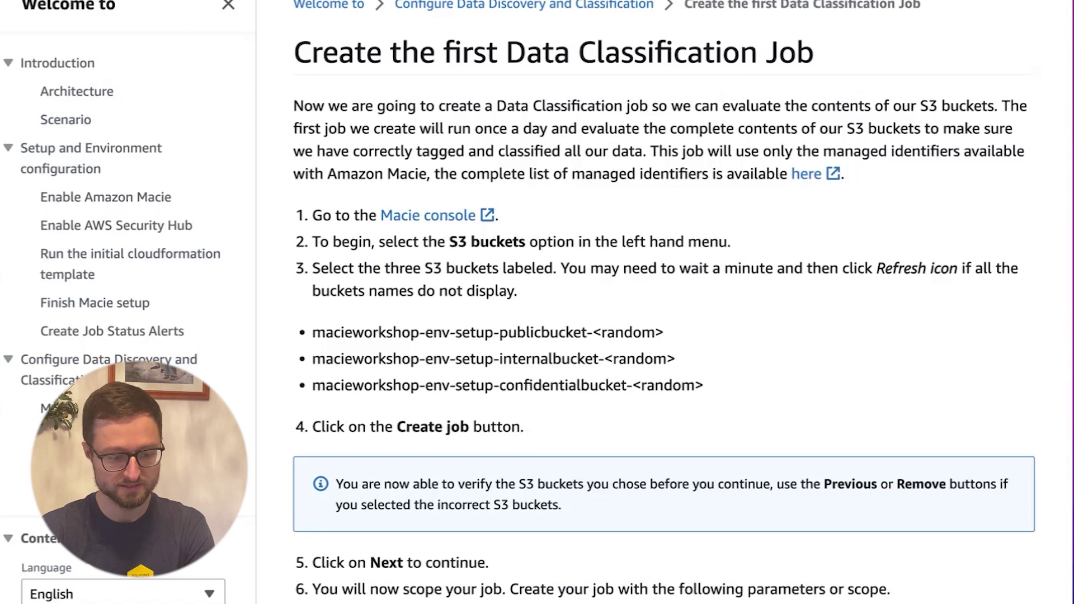
{"action": "key", "text": "ctrl+Tab"}
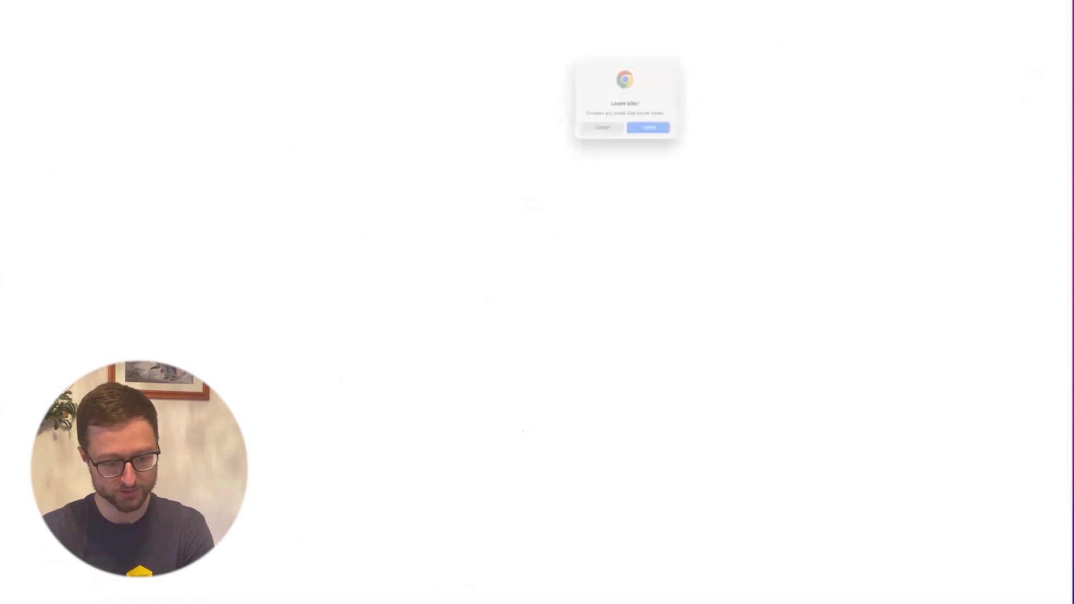
{"action": "left_click", "coordinate": [678, 153]}
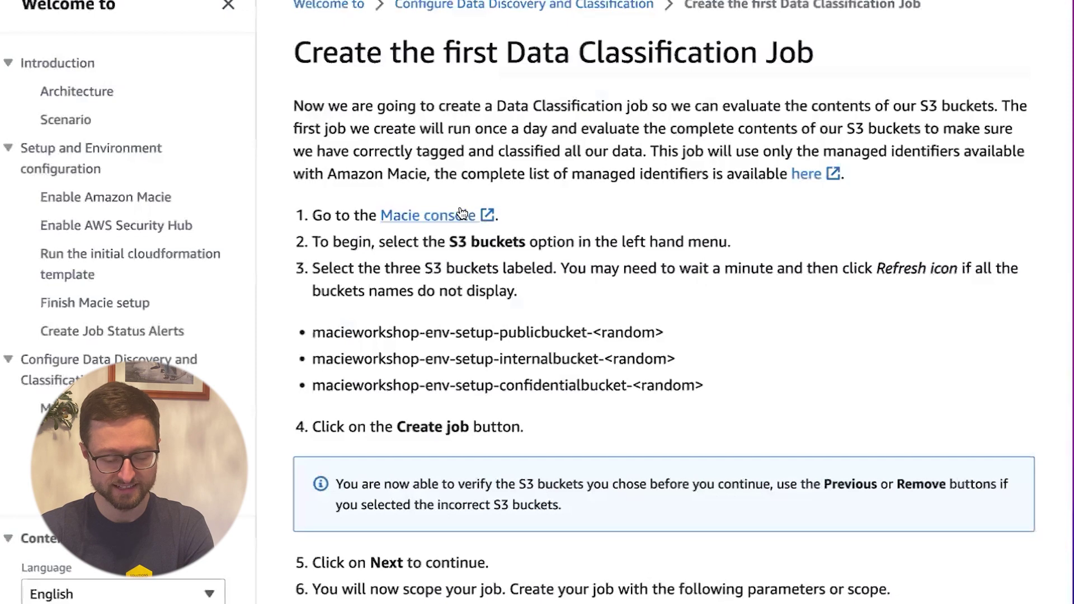
Step: Open the Macie console's S3 buckets page as a list, checking the workshop for the three bucket names to select
{"action": "left_click", "coordinate": [461, 213]}
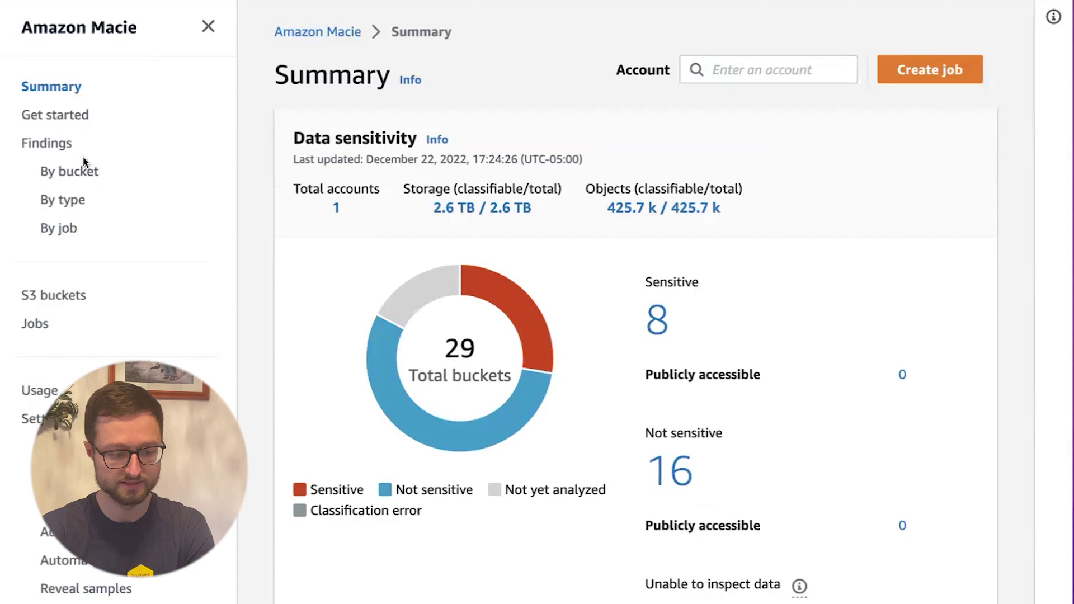
{"action": "left_click", "coordinate": [50, 300]}
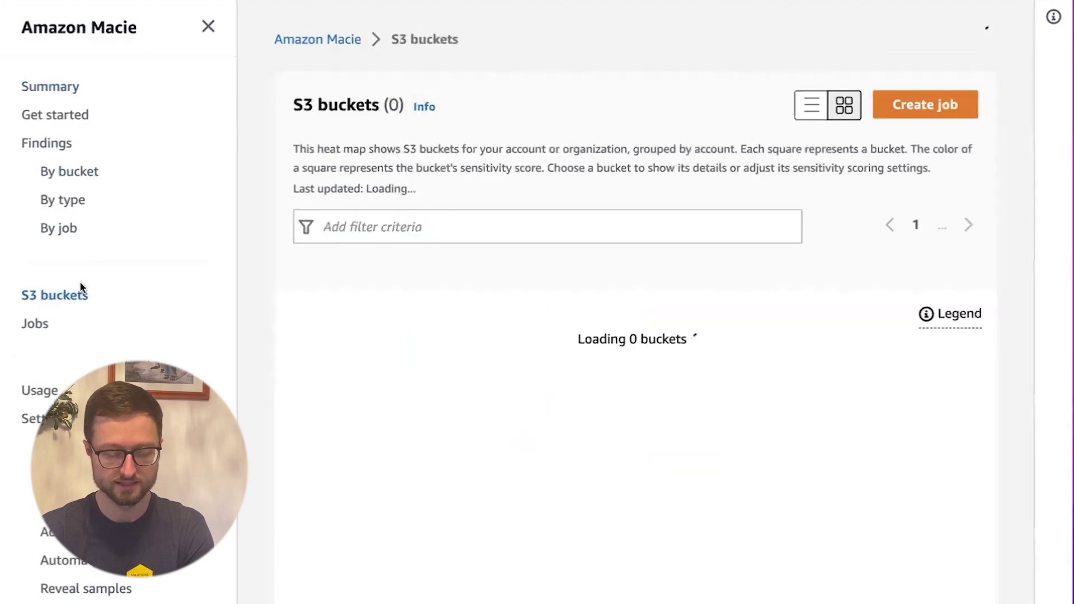
{"action": "key", "text": "ctrl+shift+Tab"}
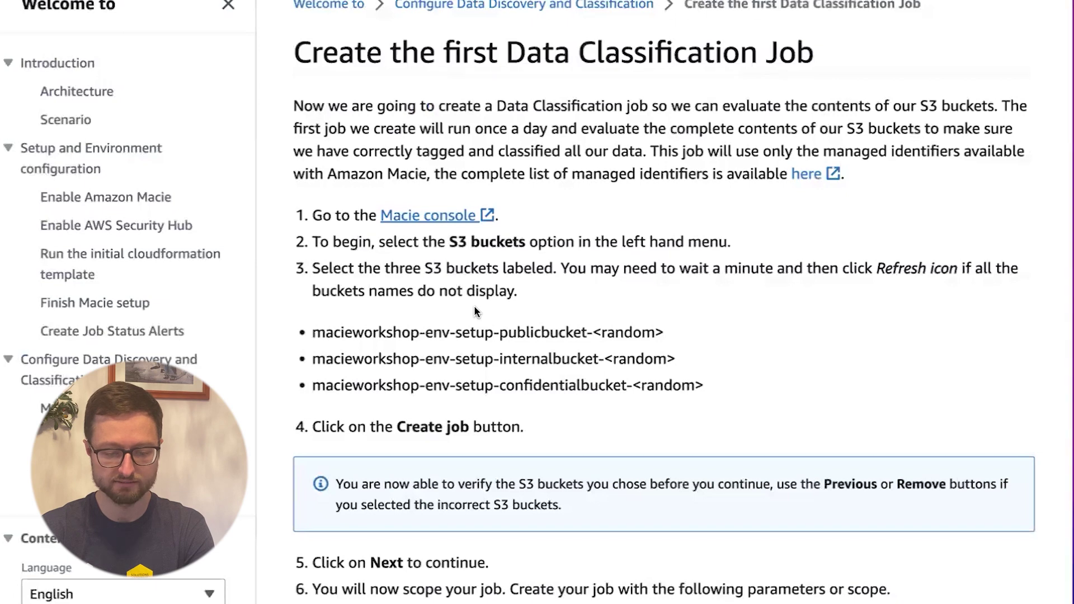
{"action": "left_click_drag", "start_coordinate": [339, 332], "coordinate": [612, 401]}
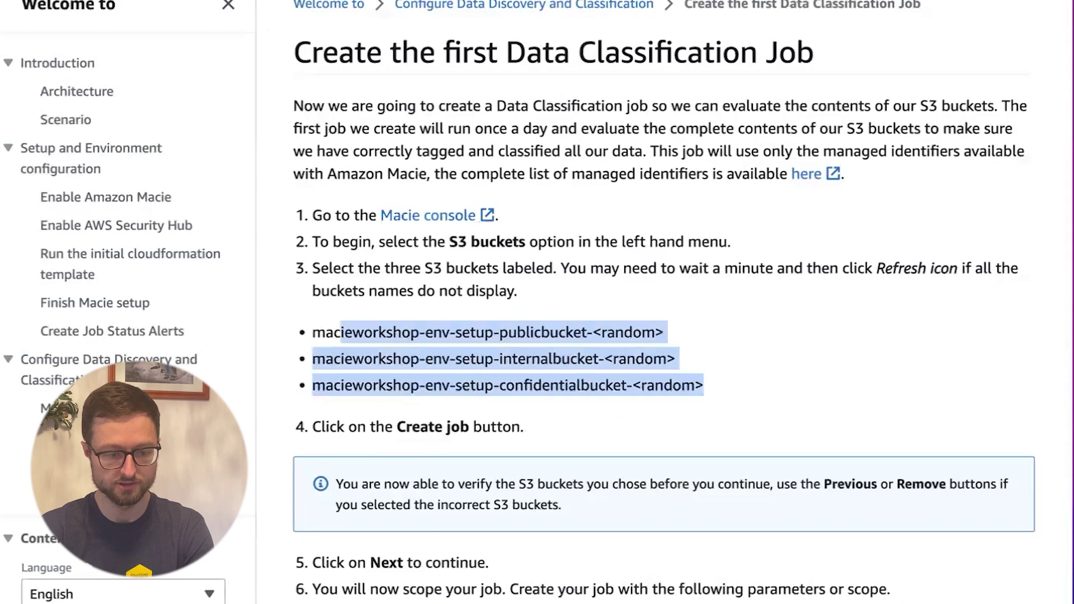
{"action": "key", "text": "ctrl+Tab"}
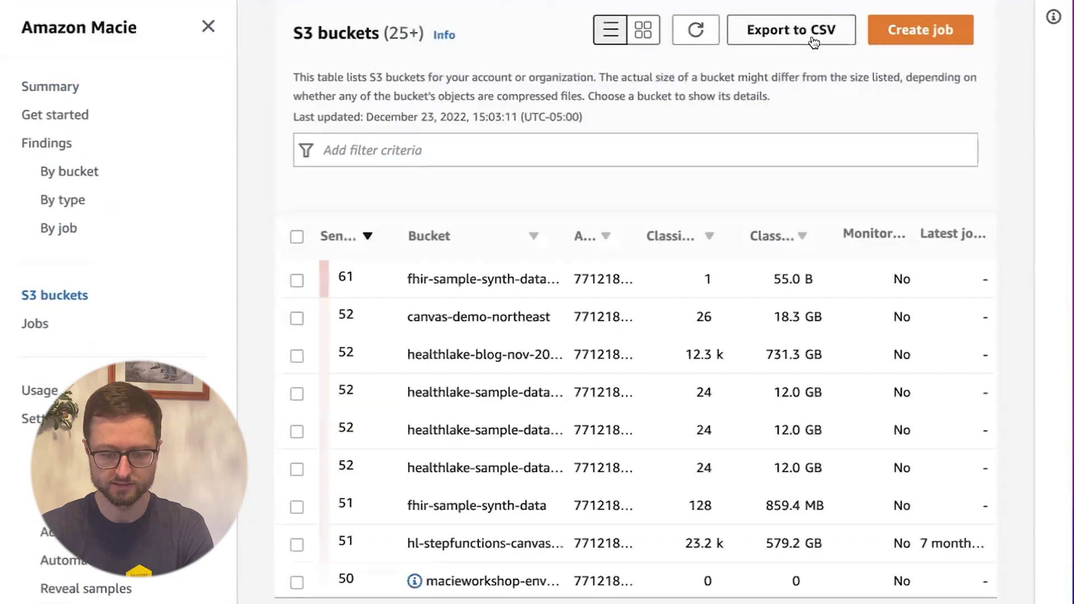
{"action": "left_click", "coordinate": [442, 162]}
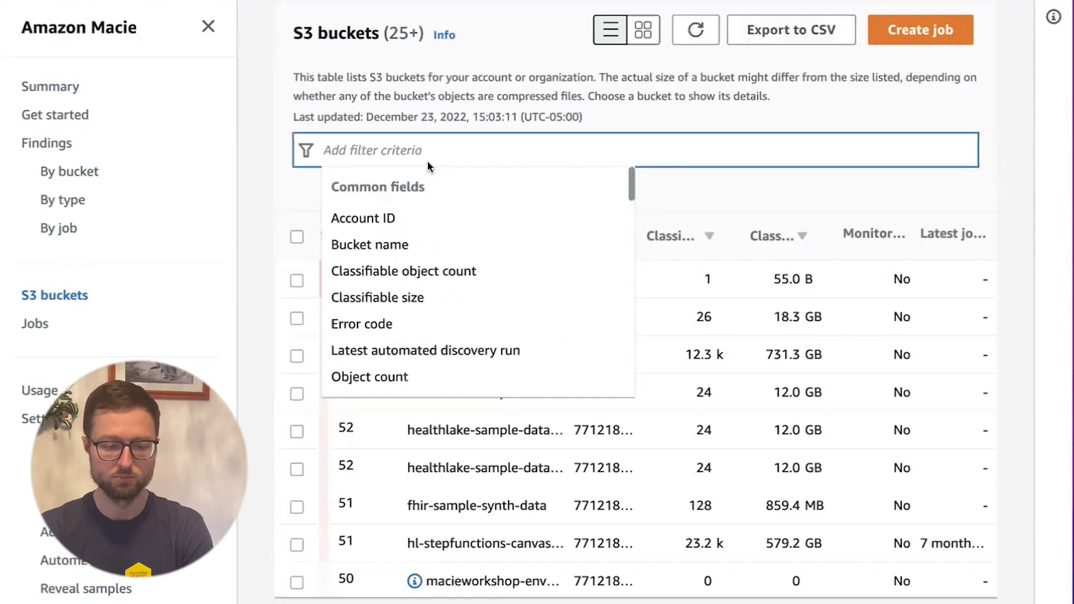
{"action": "type", "text": "publi"}
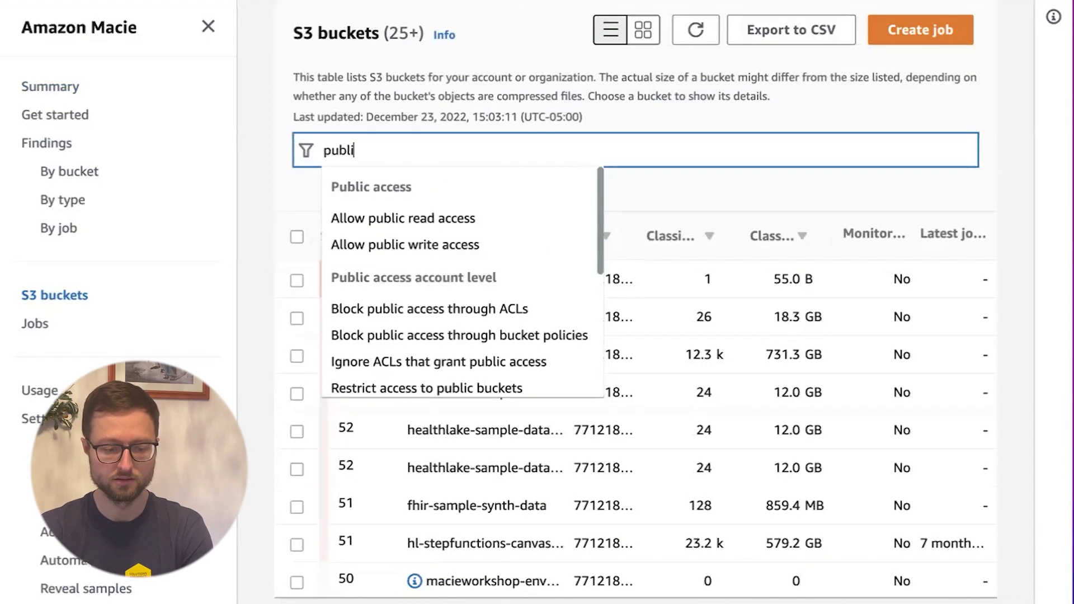
{"action": "key", "text": "Escape"}
Step: Locate the macieworkshop-env-setup buckets, then widen the Bucket column and collapse the console's navigation so their full names fit
{"action": "scroll", "coordinate": [700, 430], "scroll_direction": "down", "scroll_amount": 10}
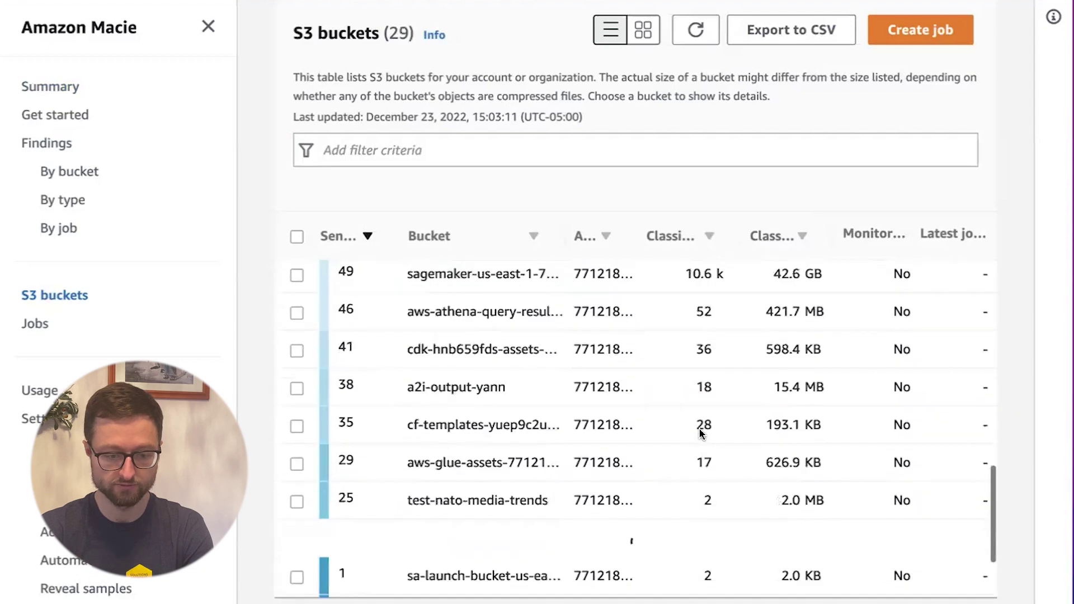
{"action": "scroll", "coordinate": [700, 434], "scroll_direction": "down", "scroll_amount": 3}
{"action": "scroll", "coordinate": [701, 434], "scroll_direction": "up", "scroll_amount": 15}
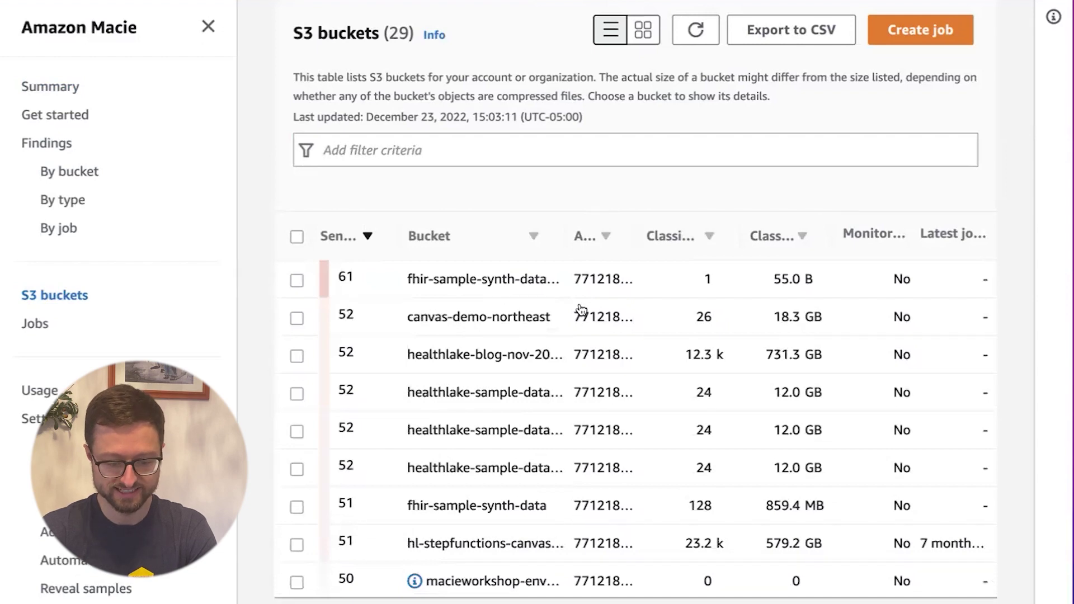
{"action": "scroll", "coordinate": [581, 309], "scroll_direction": "down", "scroll_amount": 4}
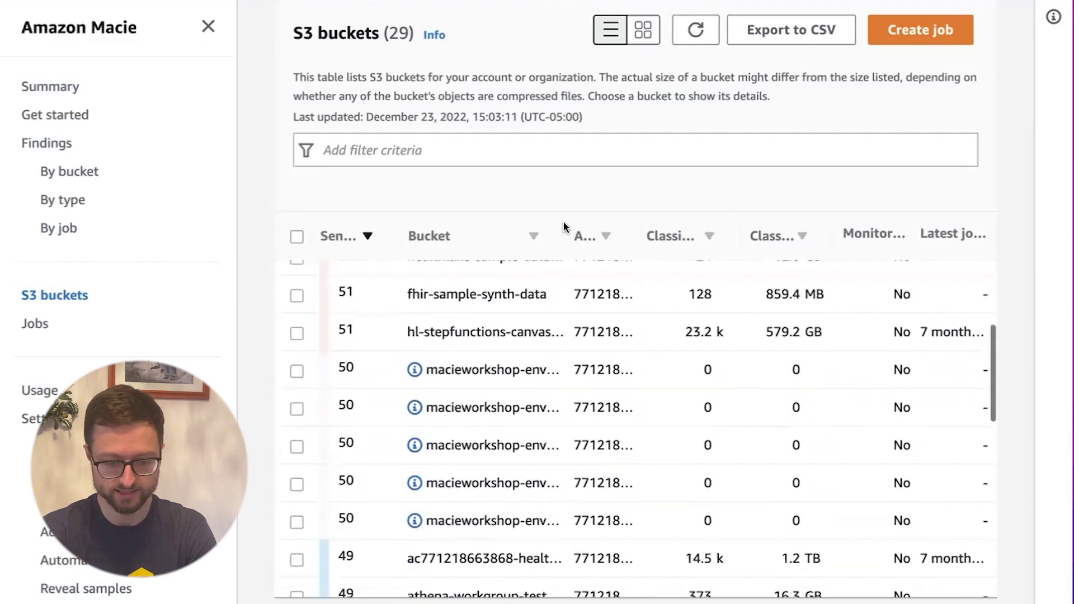
{"action": "left_click_drag", "start_coordinate": [566, 225], "coordinate": [670, 225]}
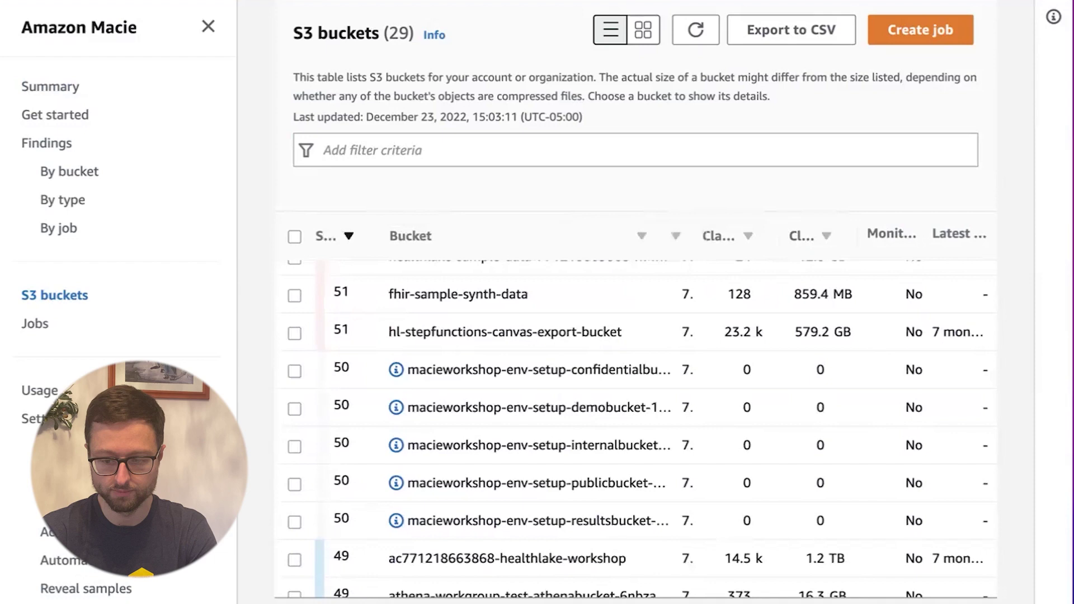
{"action": "left_click", "coordinate": [211, 26]}
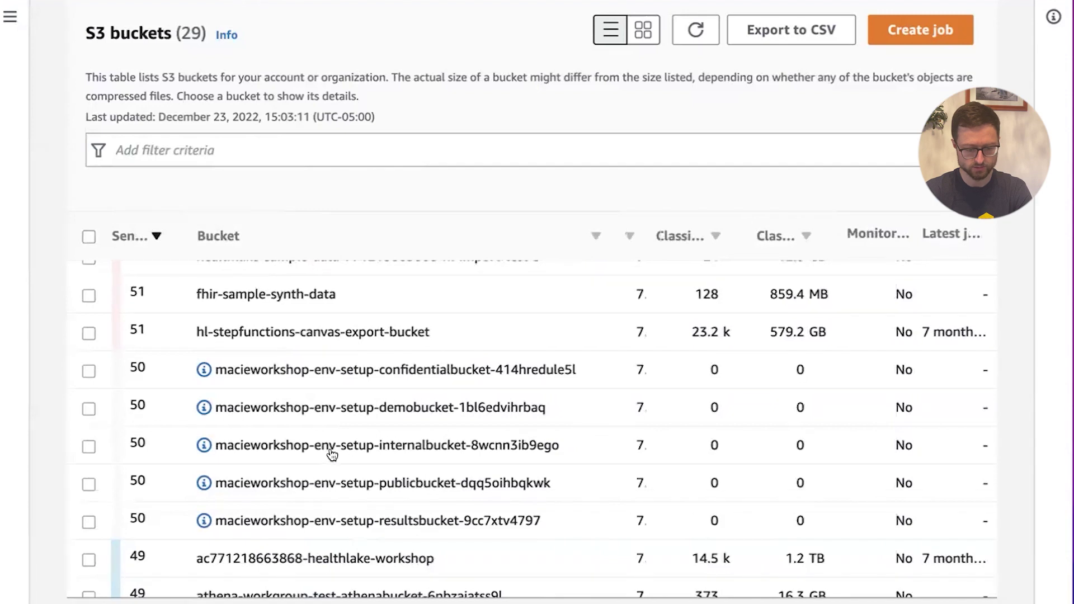
Step: Select the workshop's publicbucket, internalbucket and confidentialbucket, and start creating a job for them, accepting the pricing notice
{"action": "key", "text": "alt+Tab"}
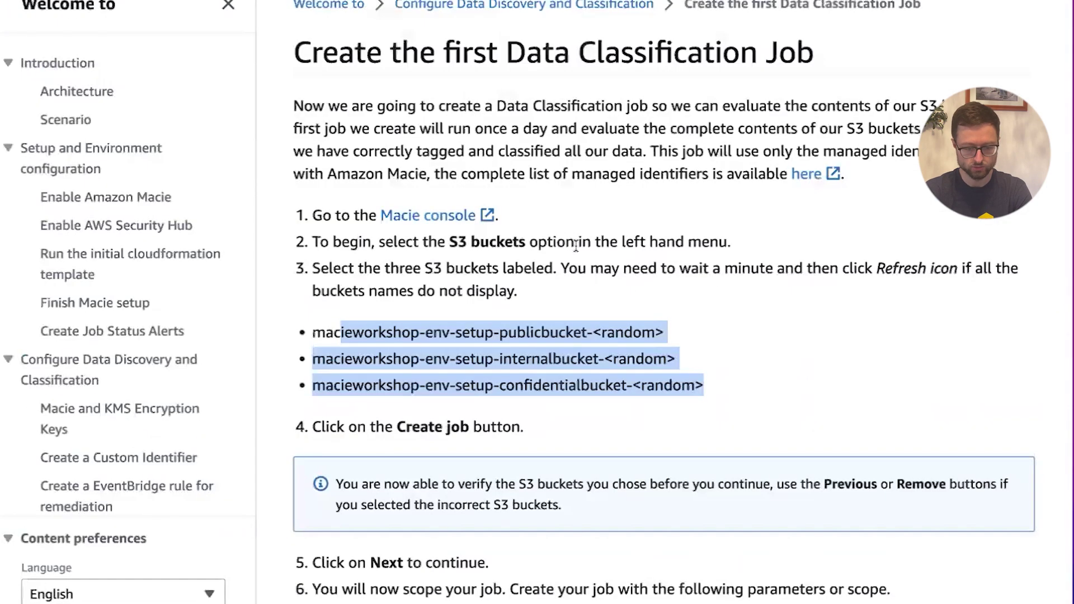
{"action": "key", "text": "alt+Tab"}
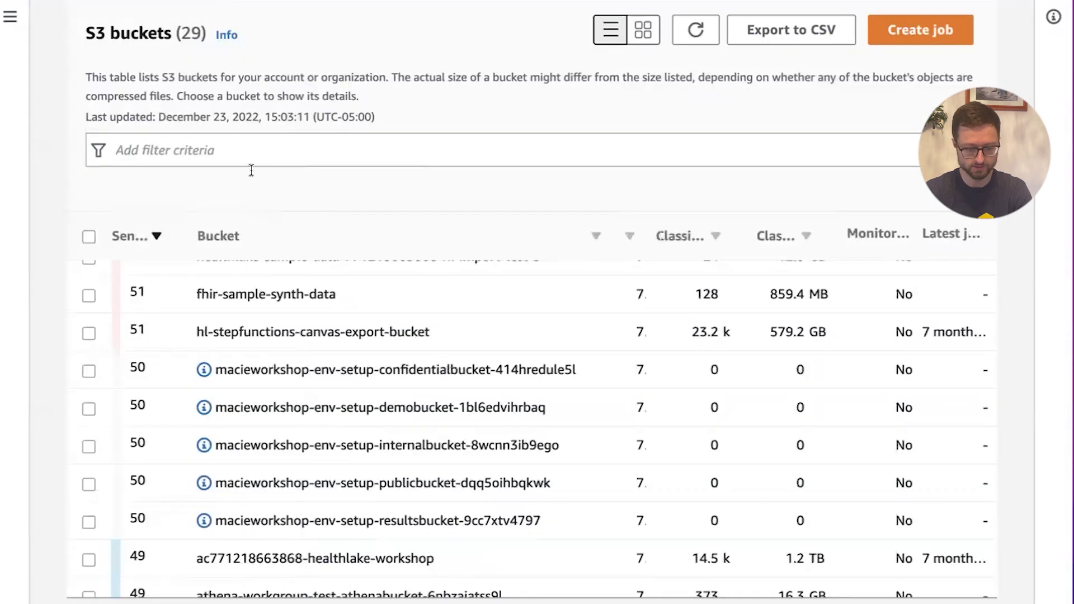
{"action": "left_click", "coordinate": [88, 484]}
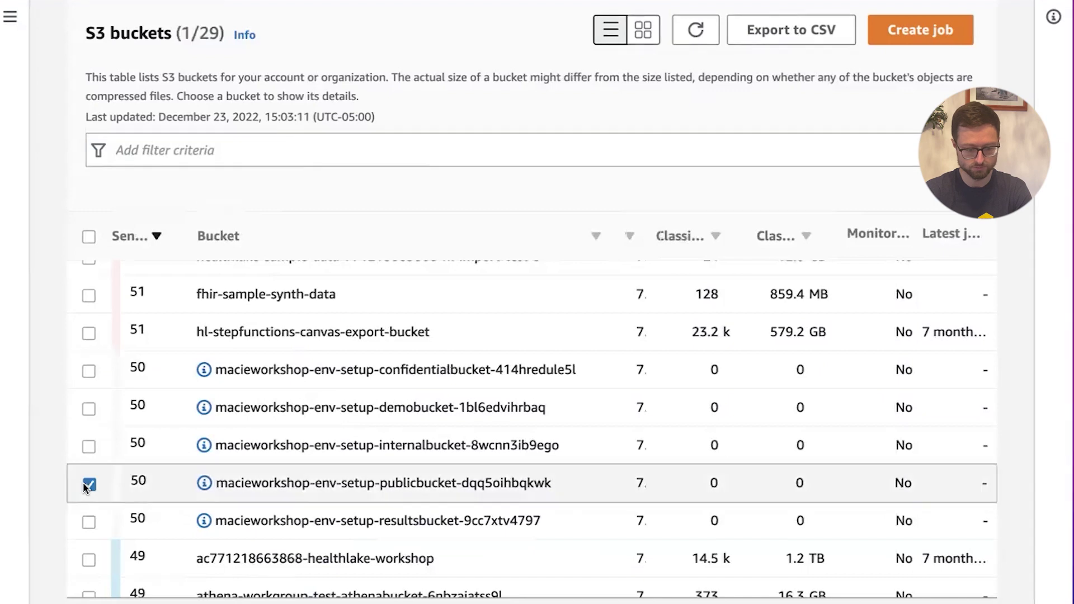
{"action": "left_click", "coordinate": [89, 447]}
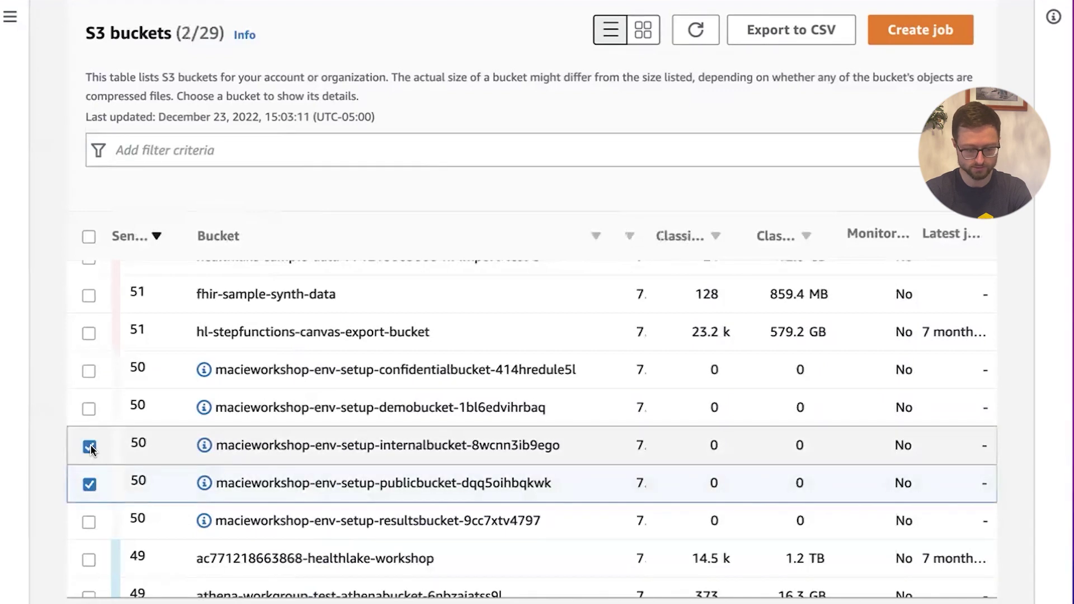
{"action": "left_click", "coordinate": [89, 372]}
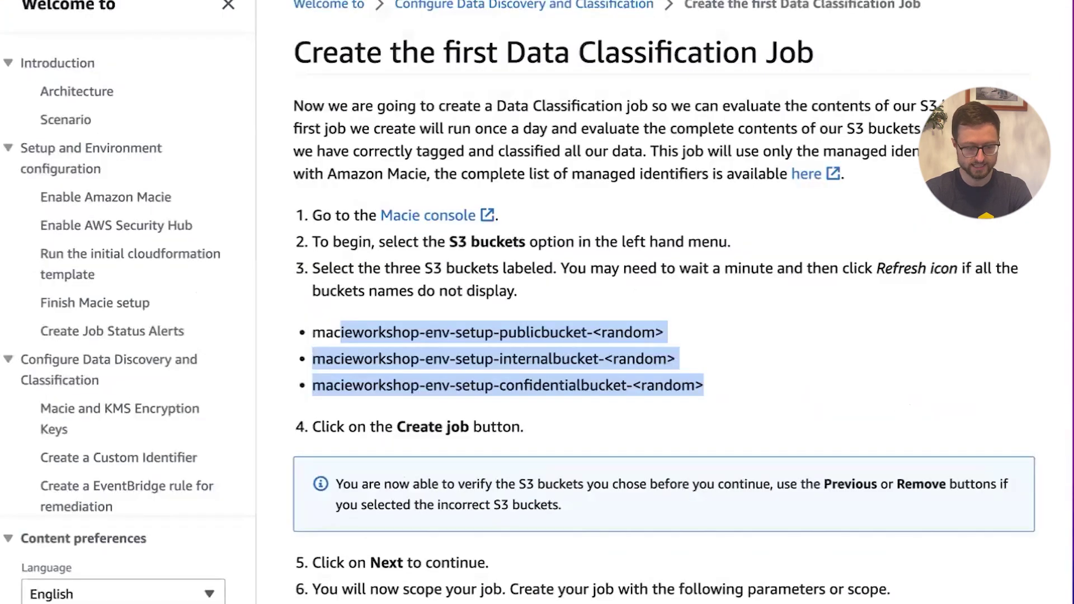
{"action": "left_click", "coordinate": [741, 389]}
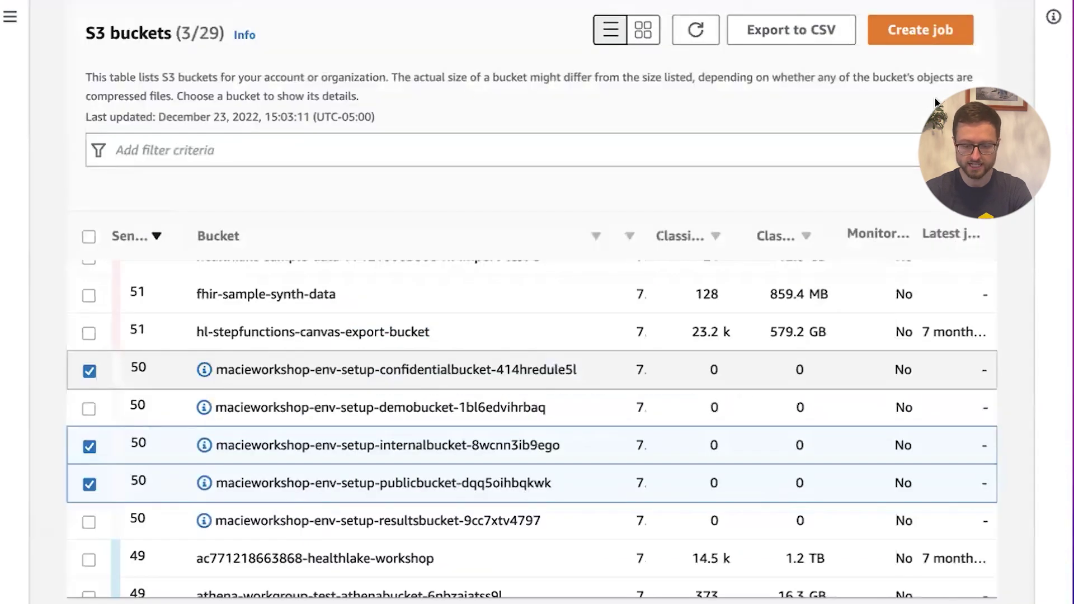
{"action": "left_click", "coordinate": [930, 32]}
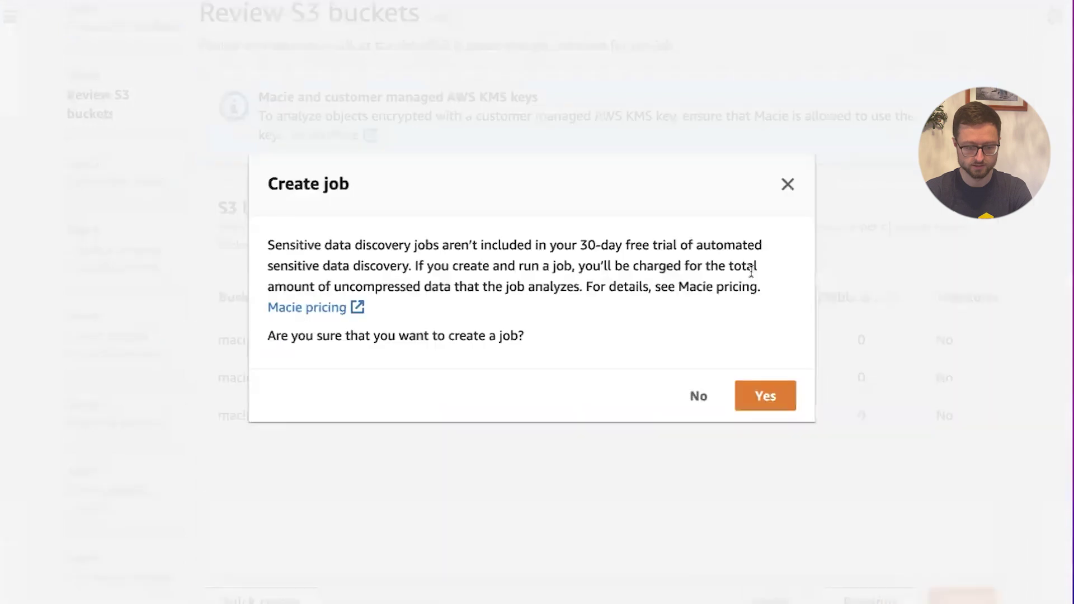
{"action": "left_click", "coordinate": [758, 397]}
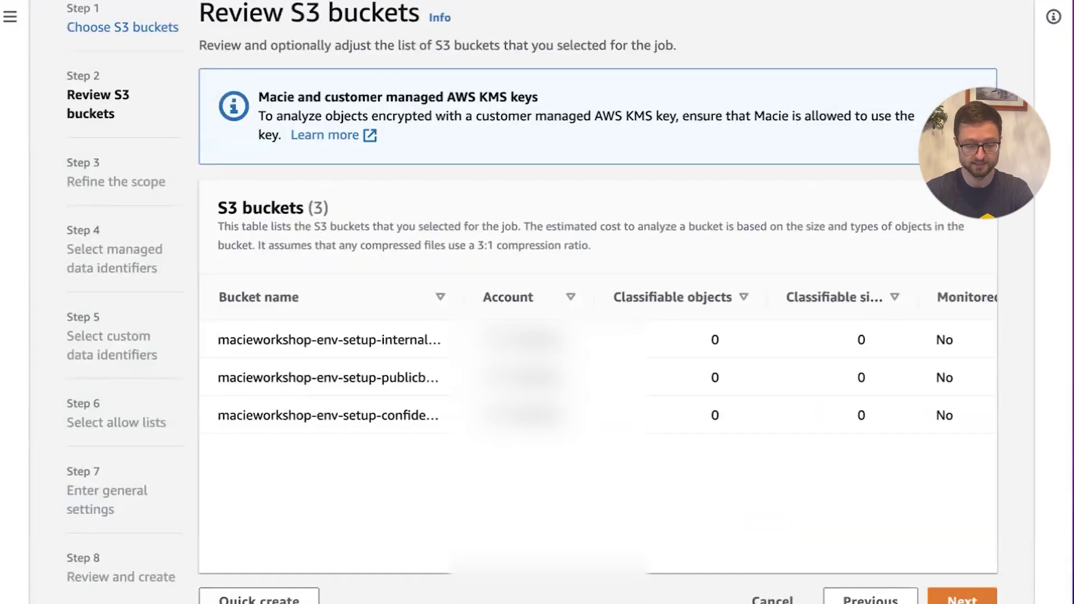
Step: Read the workshop's scope parameters for the job, and accept the reviewed bucket list to reach the scope settings
{"action": "key", "text": "alt+Tab"}
{"action": "scroll", "coordinate": [573, 280], "scroll_direction": "down", "scroll_amount": 3}
{"action": "scroll", "coordinate": [575, 283], "scroll_direction": "down", "scroll_amount": 5}
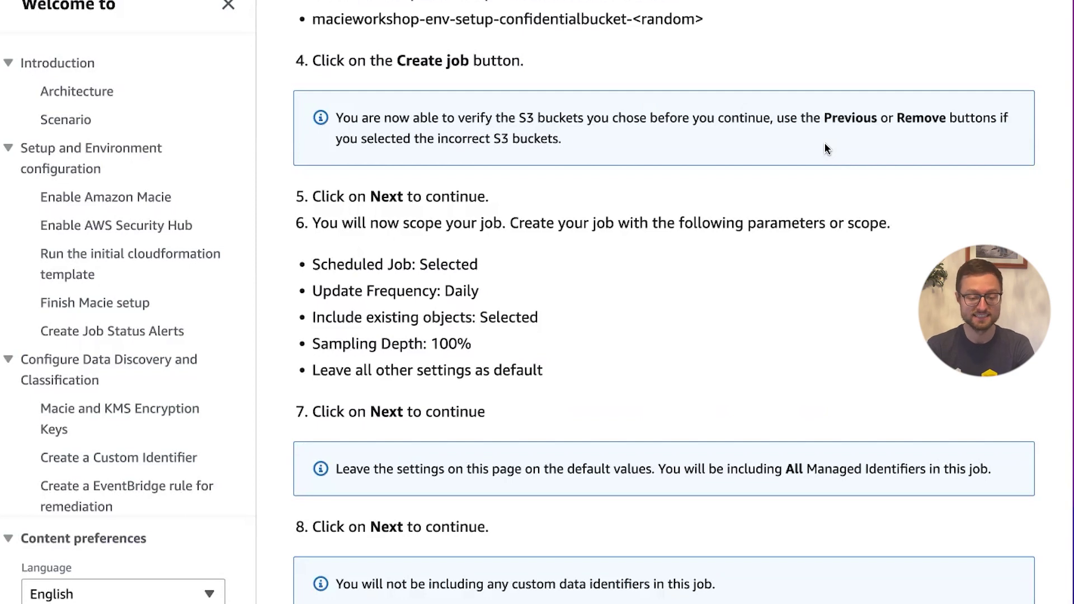
{"action": "scroll", "coordinate": [825, 146], "scroll_direction": "down", "scroll_amount": 3}
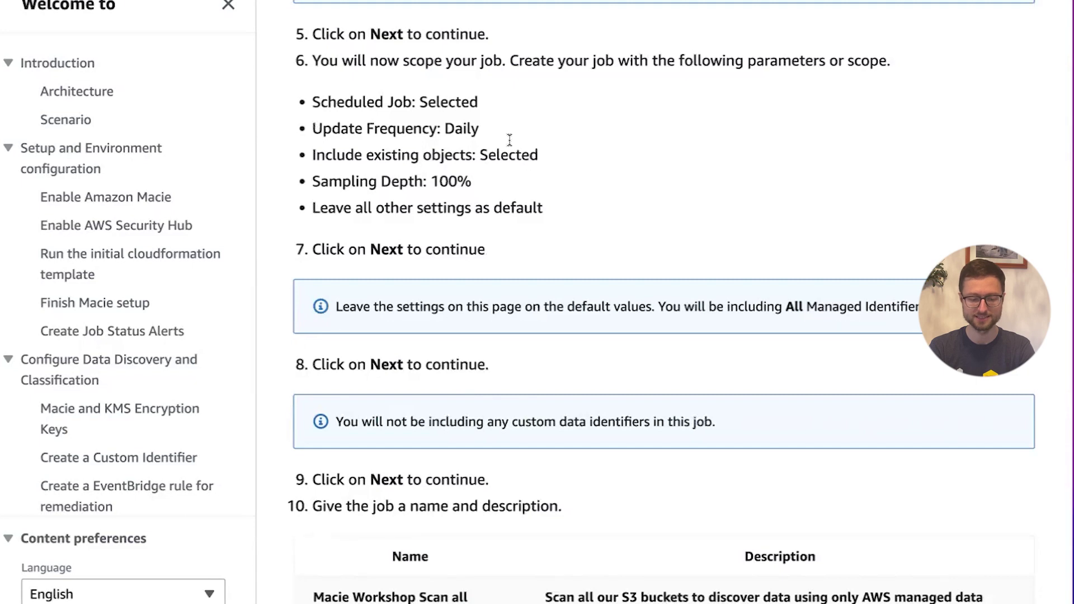
{"action": "key", "text": "alt+Tab"}
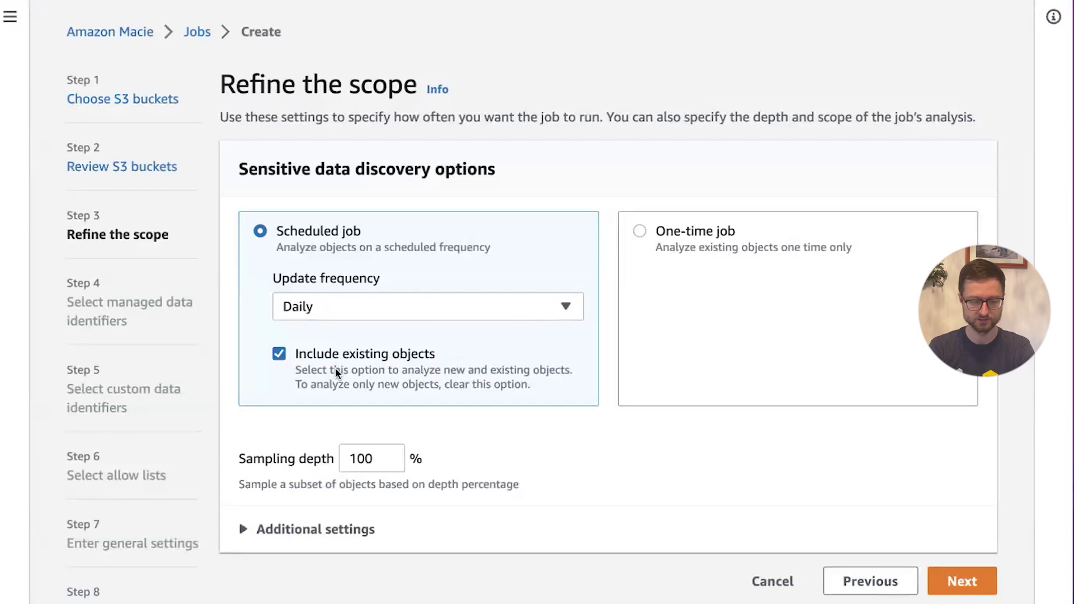
Step: Compare the scope with the workshop and accept a scheduled Daily job including existing objects at 100% sampling depth
{"action": "key", "text": "alt+Tab"}
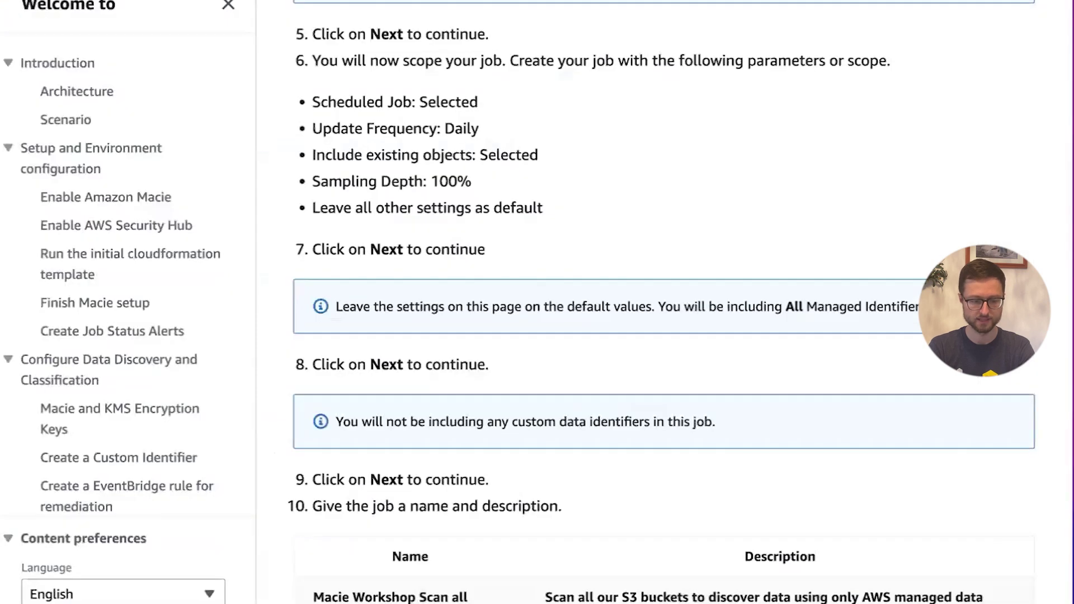
{"action": "key", "text": "alt+Tab"}
{"action": "key", "text": "alt+Tab"}
{"action": "key", "text": "alt+Tab"}
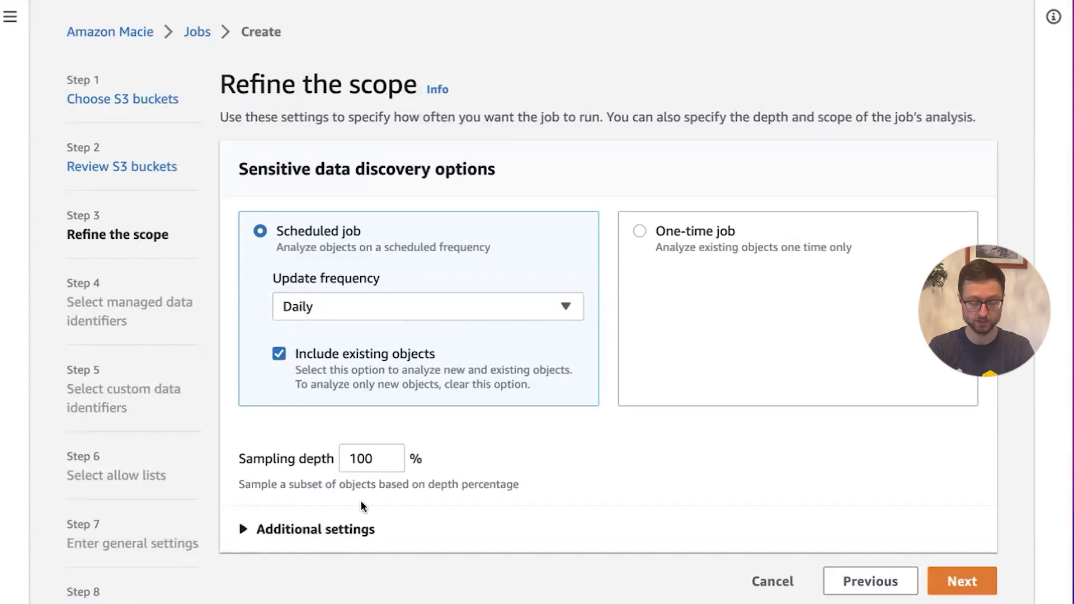
{"action": "key", "text": "alt+Tab"}
{"action": "scroll", "coordinate": [521, 346], "scroll_direction": "down", "scroll_amount": 1}
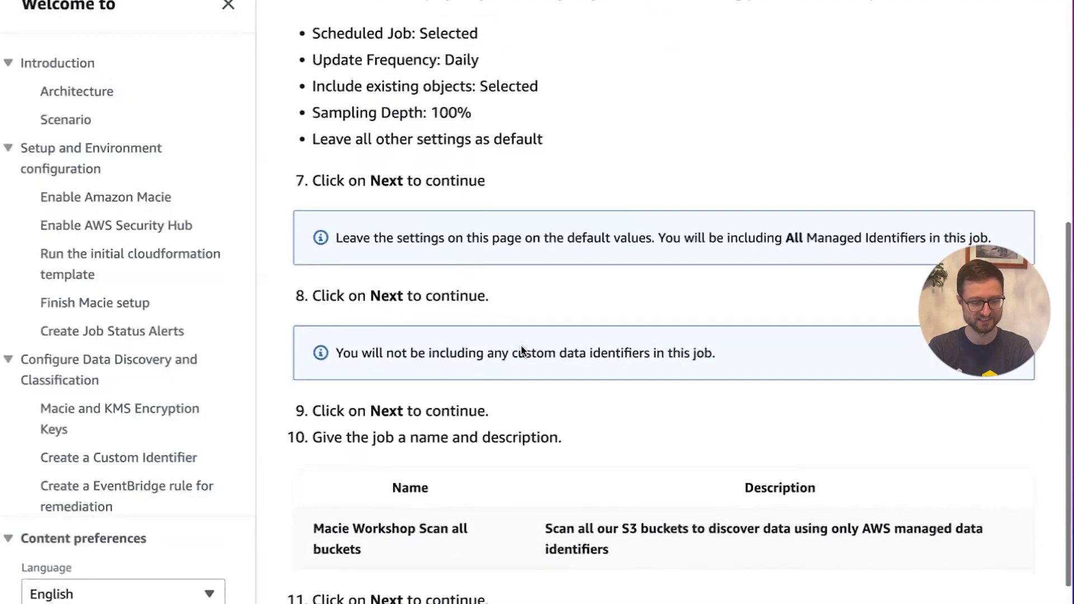
{"action": "key", "text": "alt+Tab"}
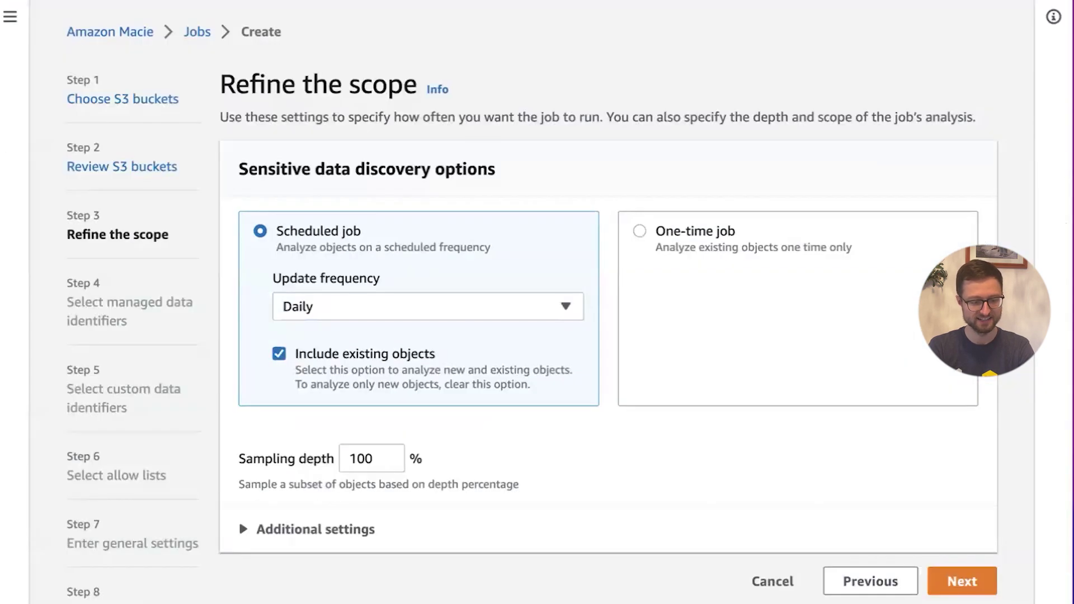
{"action": "left_click", "coordinate": [981, 595]}
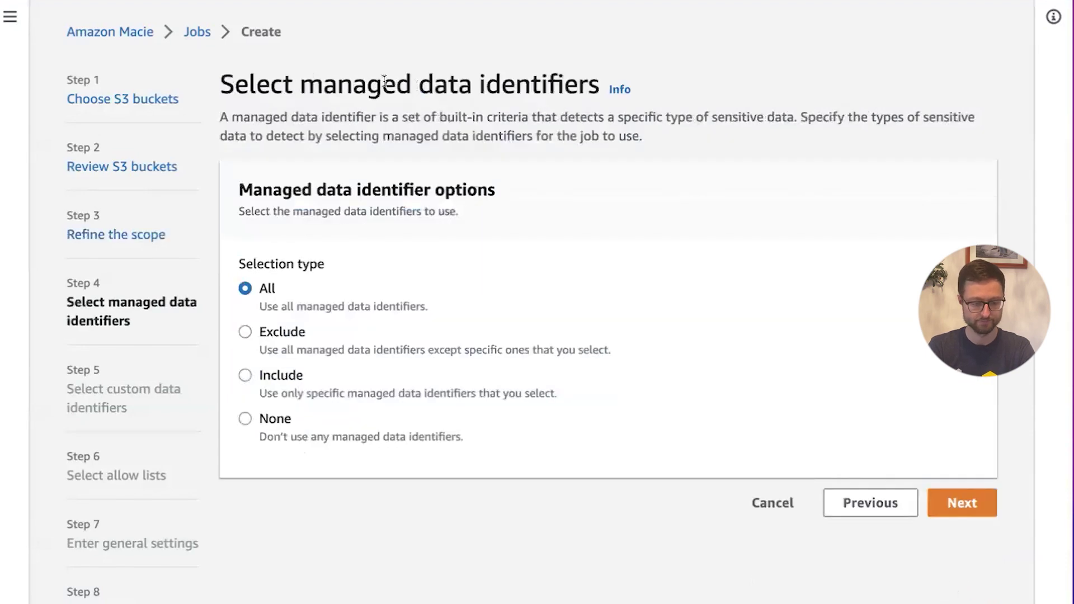
Step: Check the workshop's identifier instructions and keep All managed data identifiers for the job
{"action": "key", "text": "alt+Tab"}
{"action": "scroll", "coordinate": [467, 396], "scroll_direction": "down", "scroll_amount": 2}
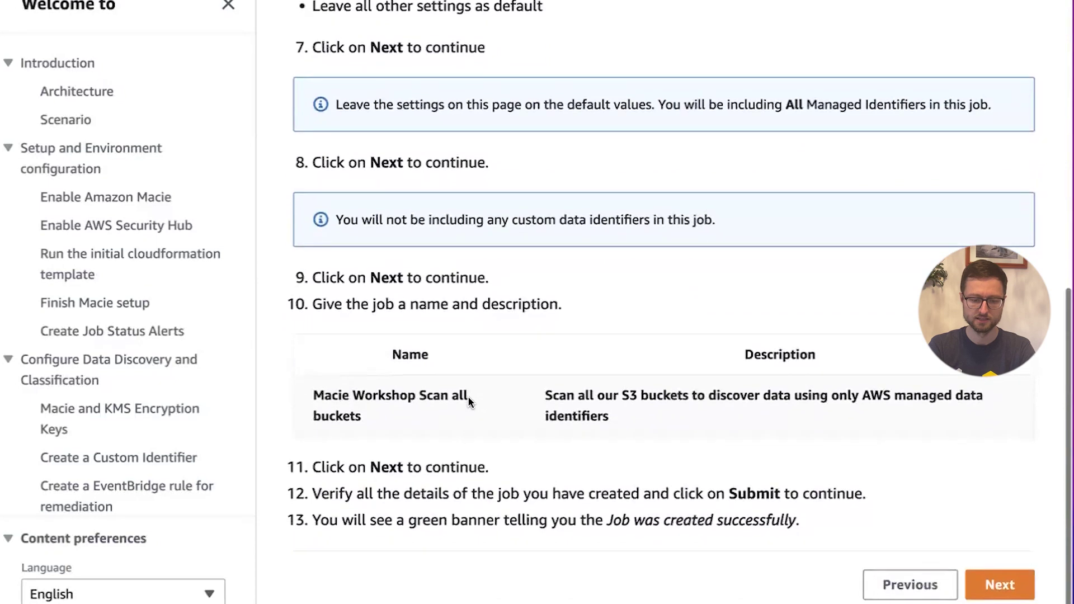
{"action": "key", "text": "alt+Tab"}
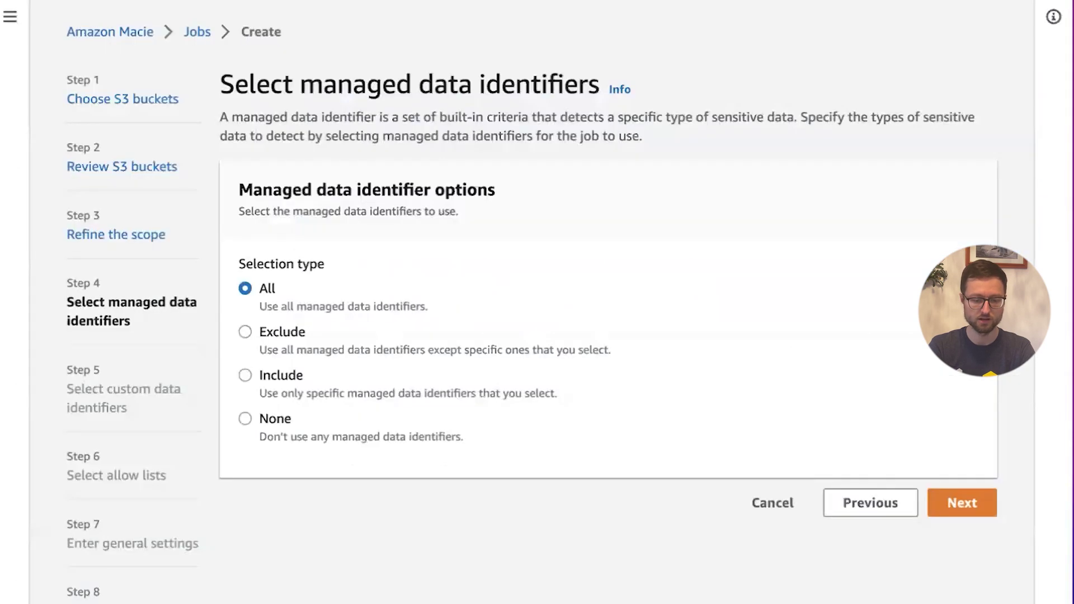
{"action": "left_click", "coordinate": [960, 496]}
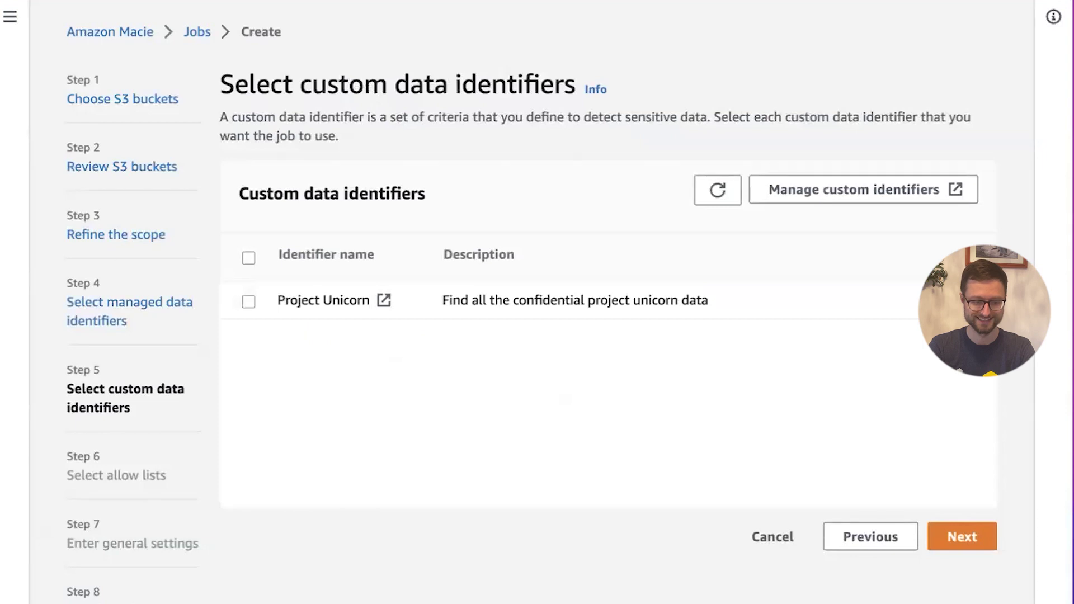
Step: Continue past the custom data identifiers without selecting Project Unicorn, and consult the workshop again from the allow lists stage
{"action": "key", "text": "alt+Tab"}
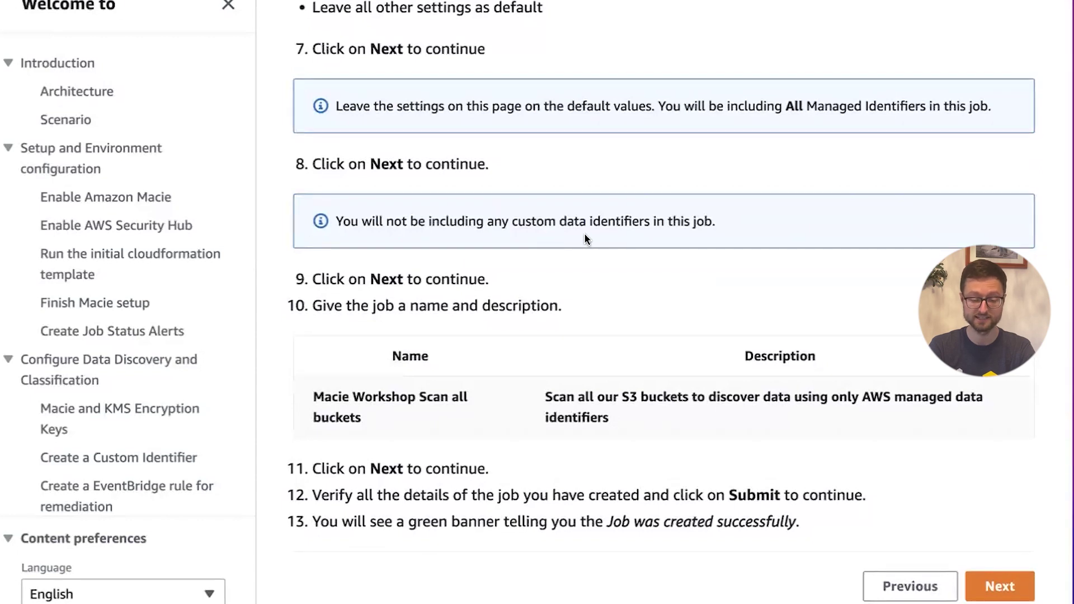
{"action": "key", "text": "alt+Tab"}
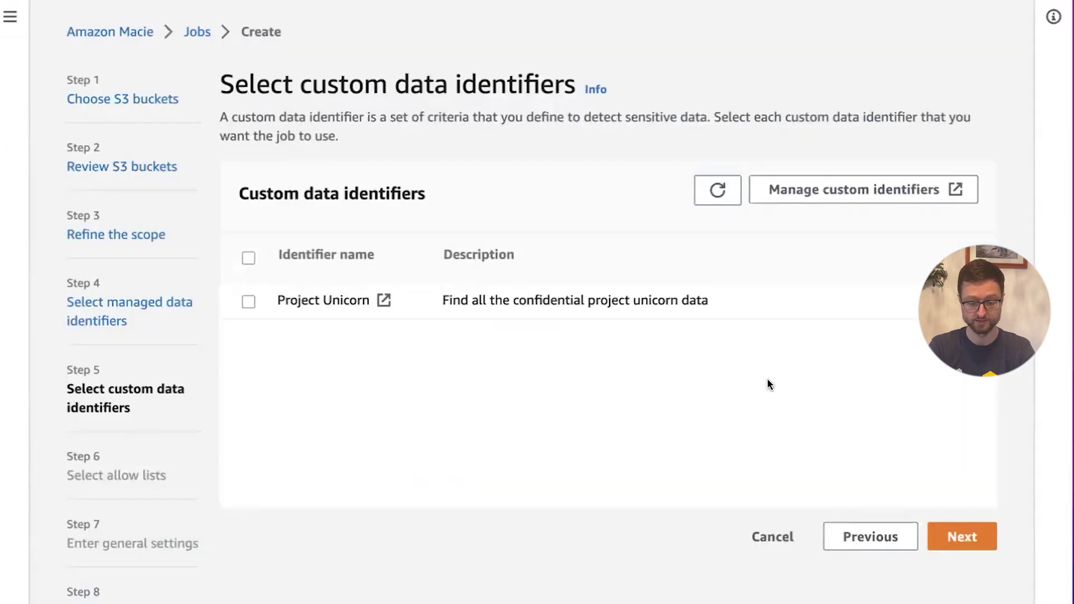
{"action": "left_click", "coordinate": [970, 541]}
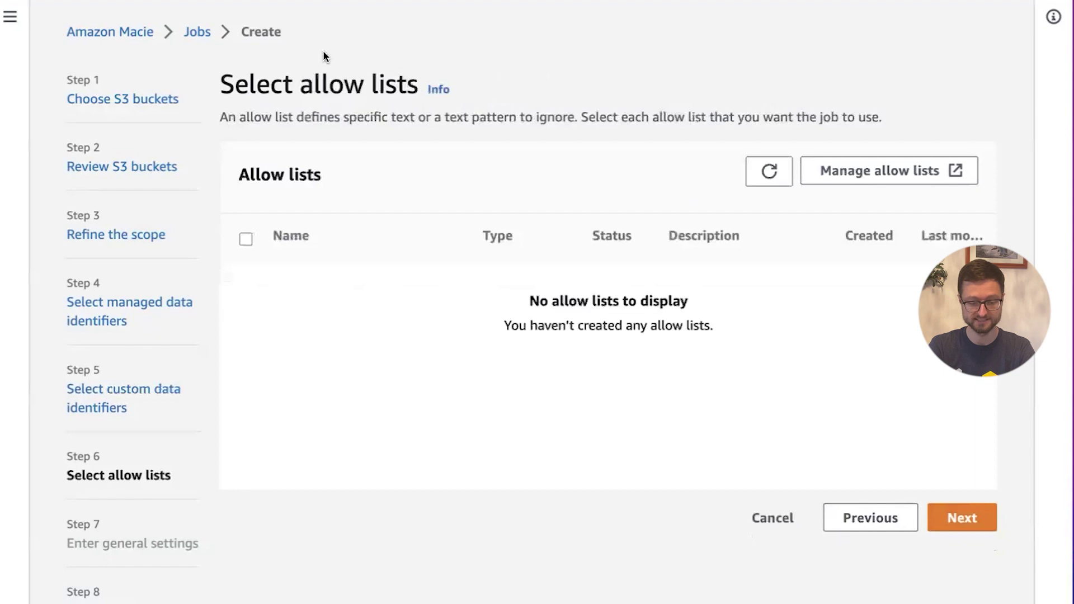
{"action": "key", "text": "alt+Tab"}
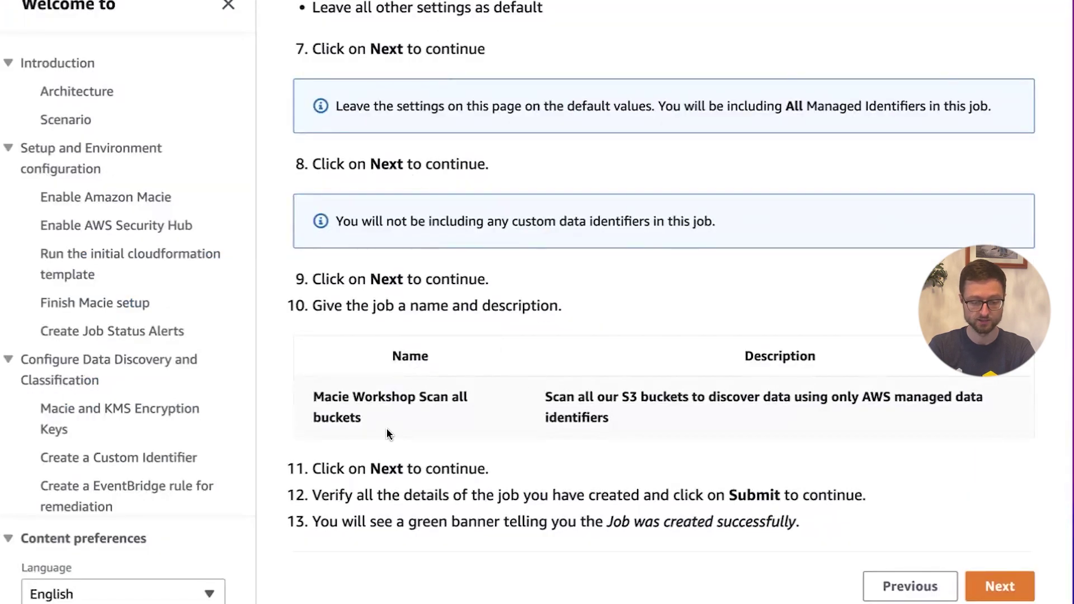
Step: Continue past the allow lists without selecting any and name the job "Macie Workshop Scan all buckets", copied from the workshop
{"action": "left_click_drag", "start_coordinate": [375, 412], "coordinate": [301, 386]}
{"action": "key", "text": "ctrl+c"}
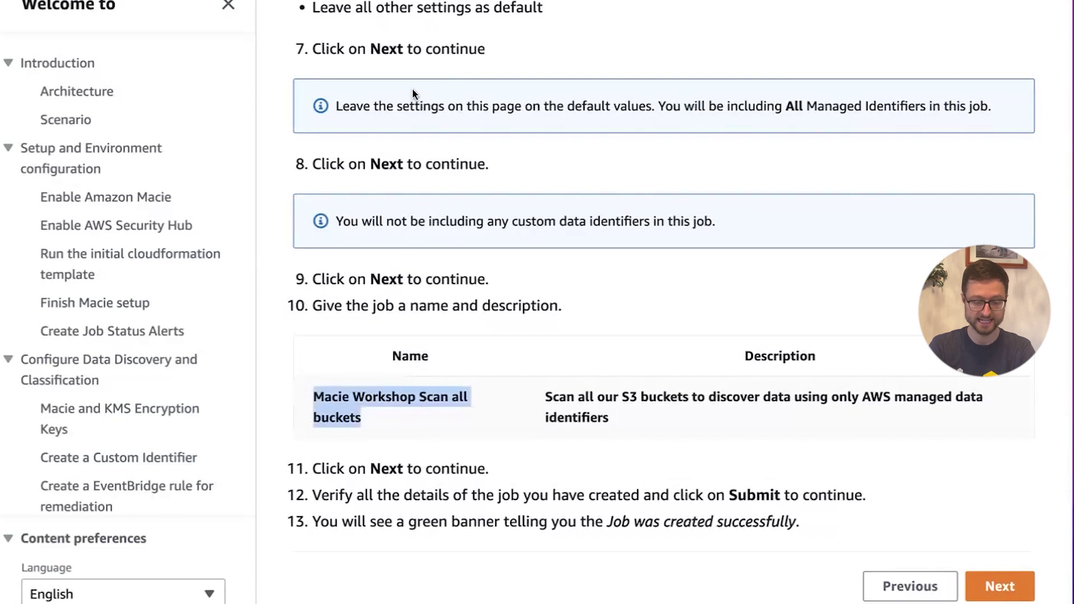
{"action": "key", "text": "alt+Tab"}
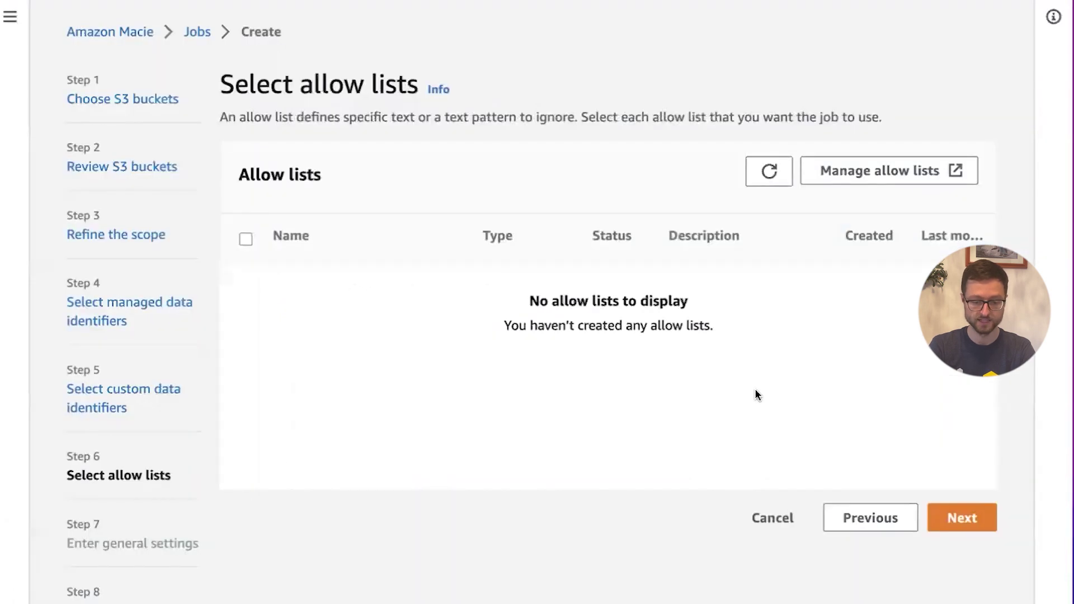
{"action": "left_click", "coordinate": [976, 517]}
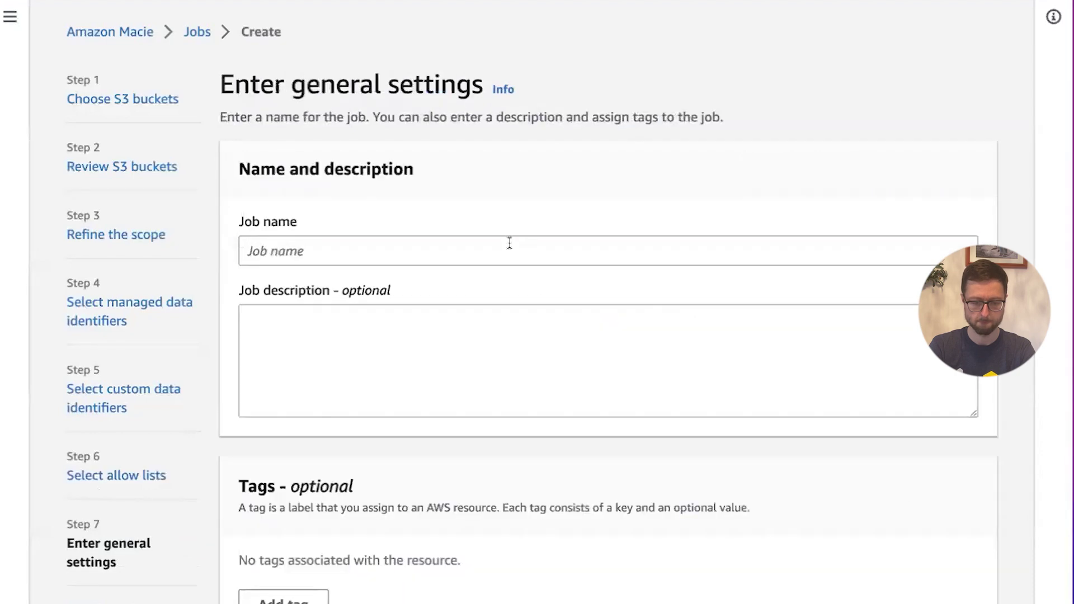
{"action": "left_click", "coordinate": [508, 242]}
{"action": "key", "text": "ctrl+v"}
Step: Copy the workshop's description "Scan all our S3 buckets to discover data using only AWS managed data identifiers" into the job description
{"action": "key", "text": "alt+Tab"}
{"action": "scroll", "coordinate": [677, 380], "scroll_direction": "down", "scroll_amount": 1}
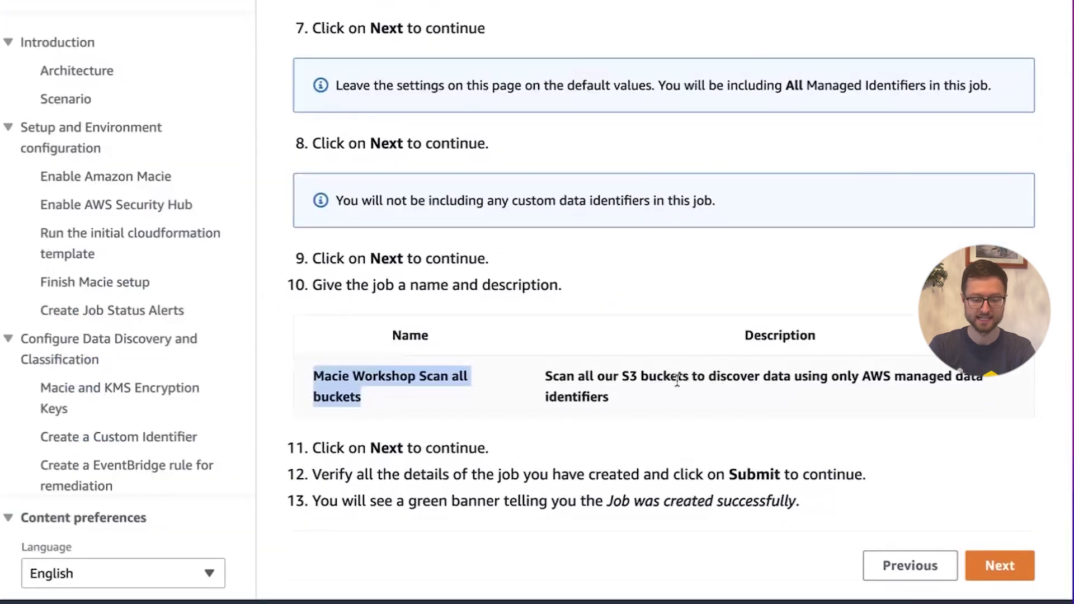
{"action": "left_click_drag", "start_coordinate": [646, 398], "coordinate": [537, 371]}
{"action": "key", "text": "ctrl+c"}
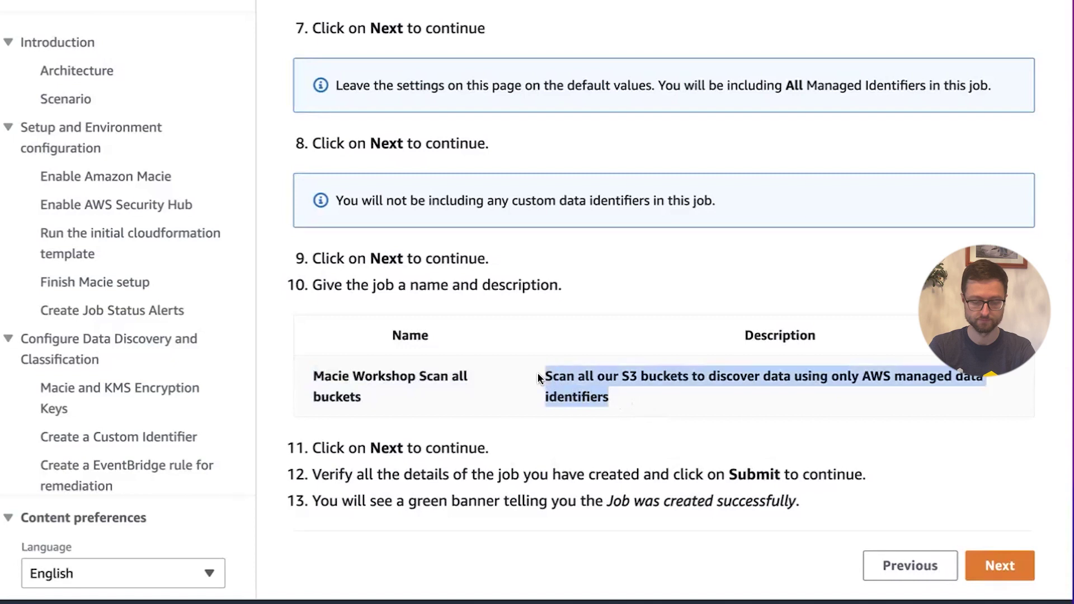
{"action": "key", "text": "alt+Tab"}
{"action": "left_click", "coordinate": [510, 356]}
{"action": "key", "text": "ctrl+v"}
{"action": "scroll", "coordinate": [510, 356], "scroll_direction": "down", "scroll_amount": 3}
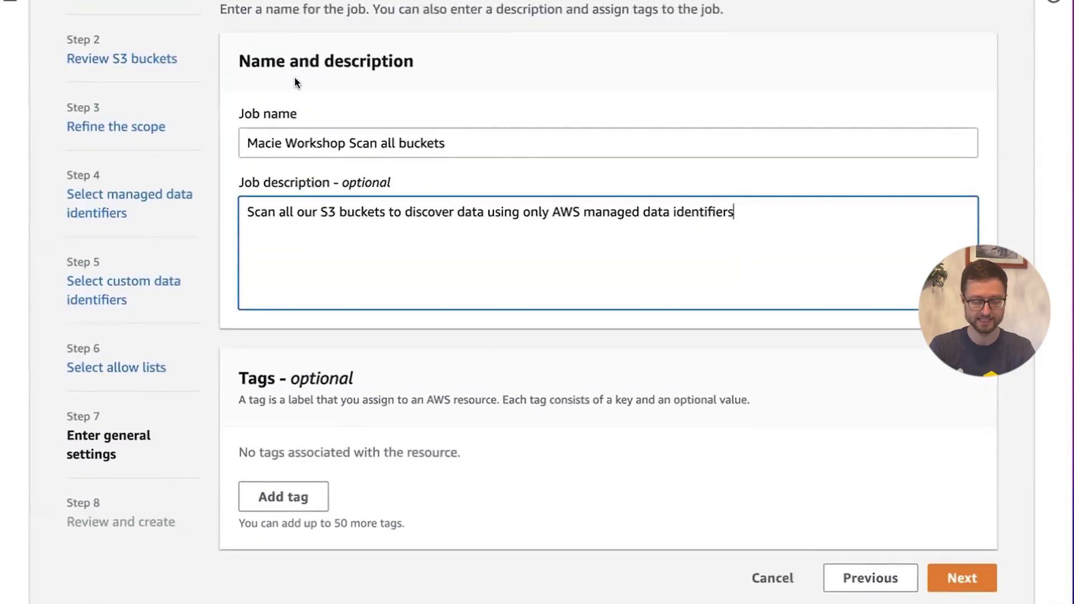
Step: Check the workshop's remaining instructions and proceed to the job's final review without adding tags
{"action": "key", "text": "alt+Tab"}
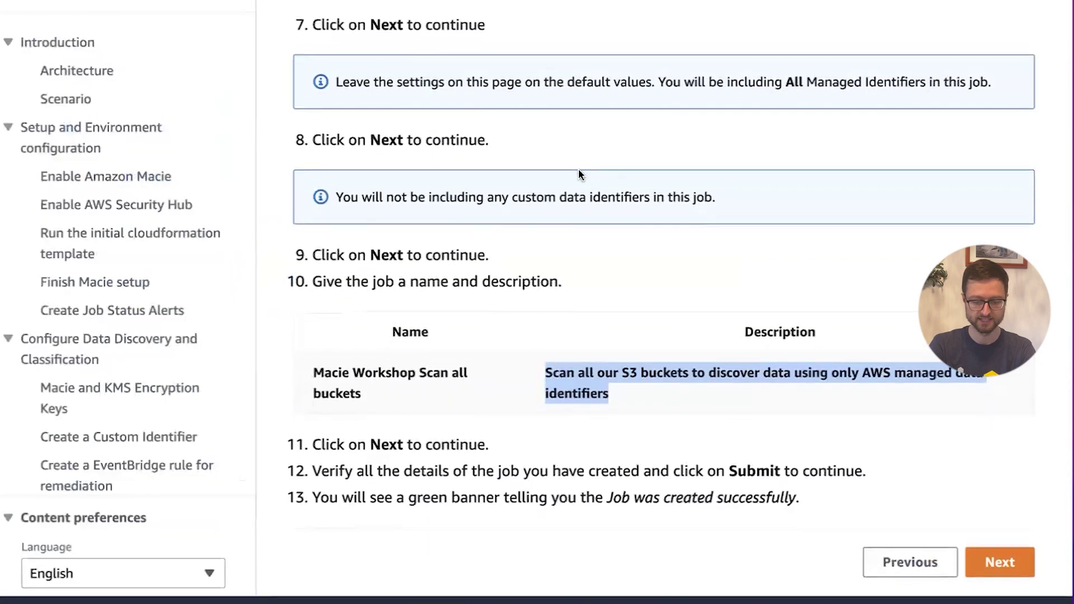
{"action": "left_click", "coordinate": [727, 471]}
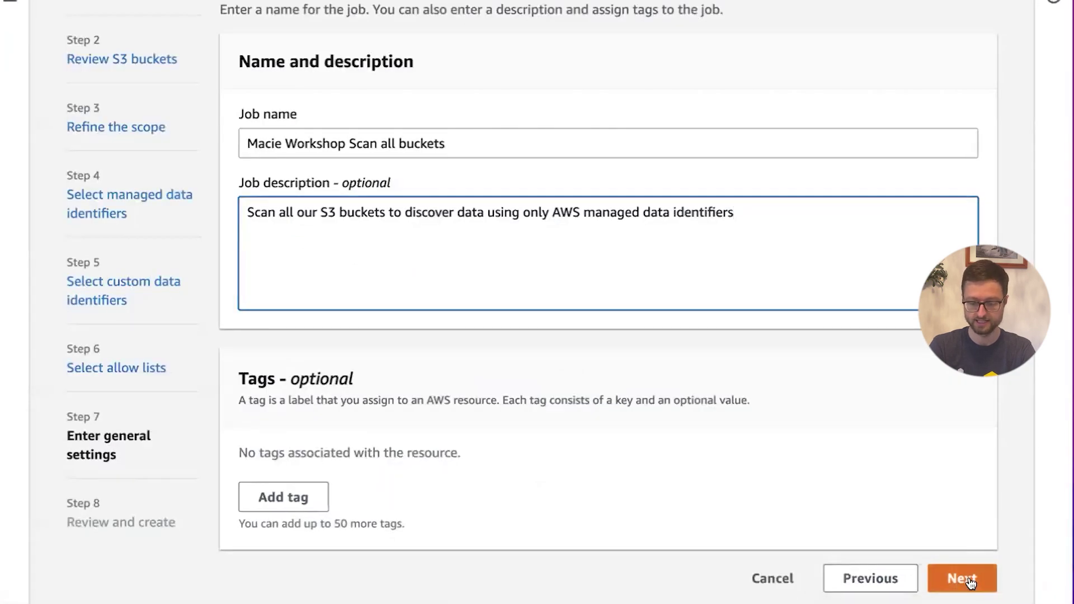
{"action": "left_click", "coordinate": [970, 583]}
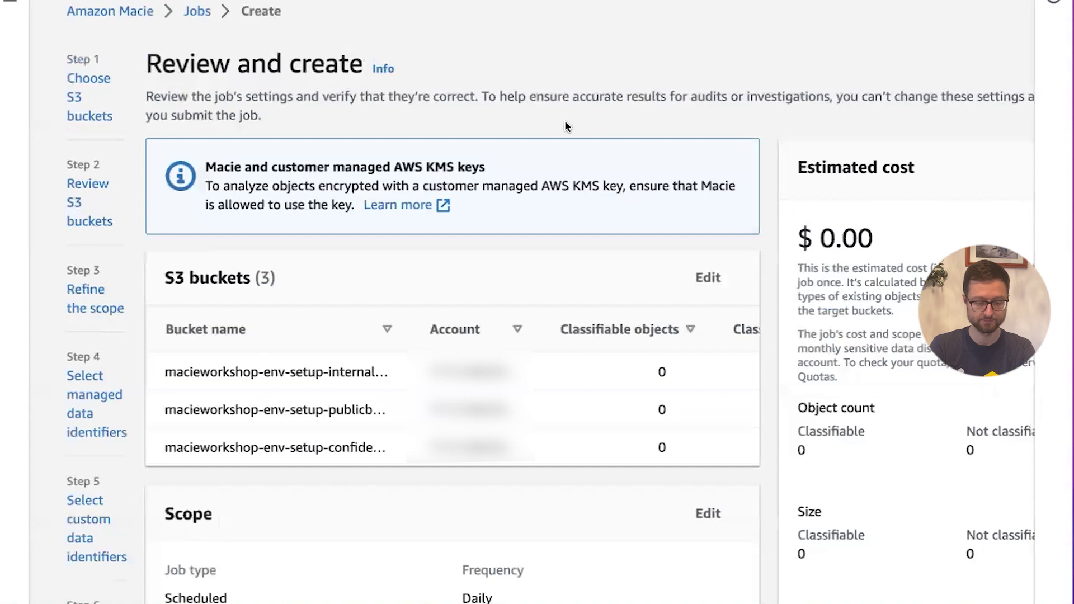
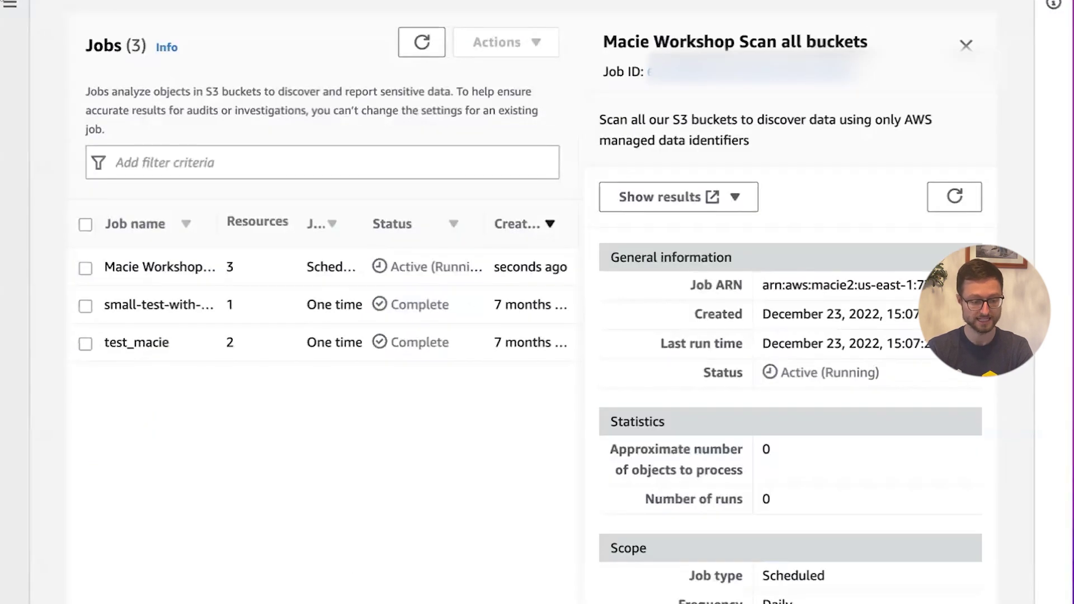
Step: Open Macie's S3 buckets overview and check which buckets the workshop requires for the second data classification job
{"action": "left_click", "coordinate": [10, 5]}
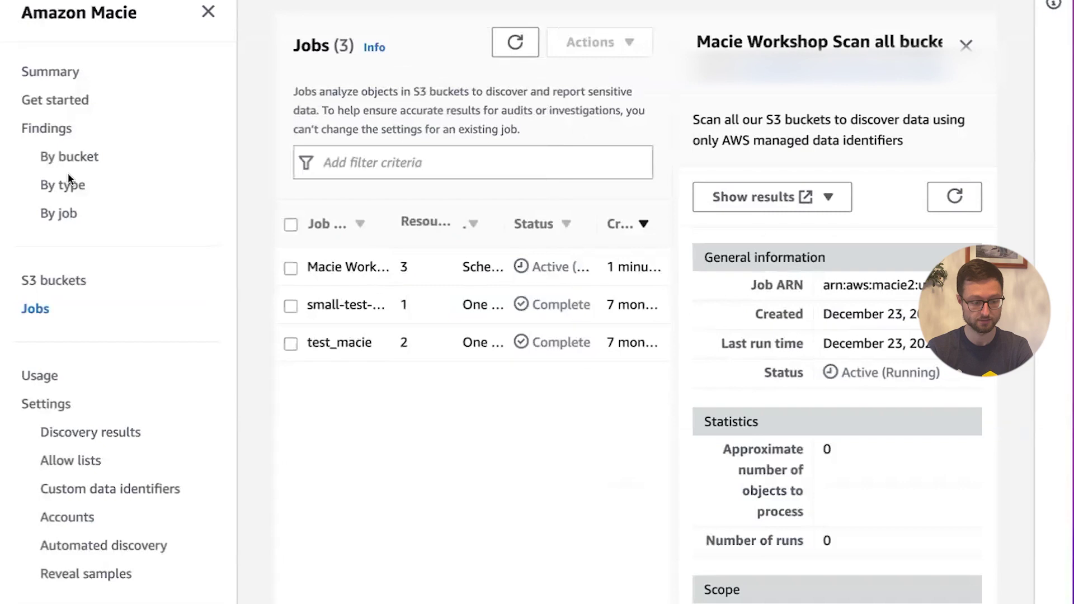
{"action": "left_click", "coordinate": [42, 280]}
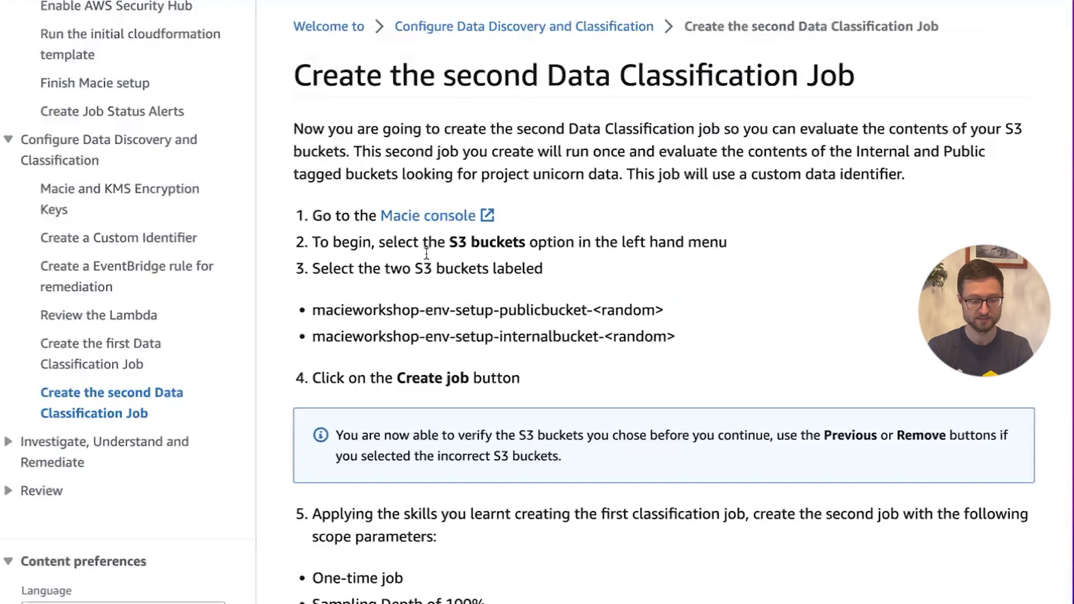
{"action": "double_click", "coordinate": [524, 309]}
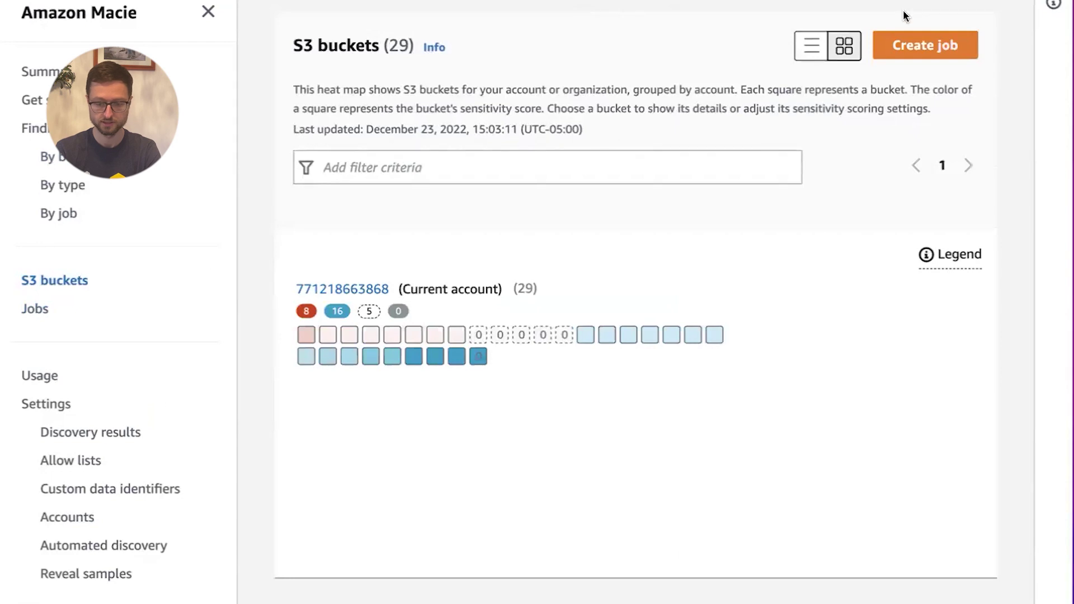
Step: Show the S3 buckets as a list, locate the macieworkshop buckets and widen the Bucket column to read their names
{"action": "left_click", "coordinate": [802, 50]}
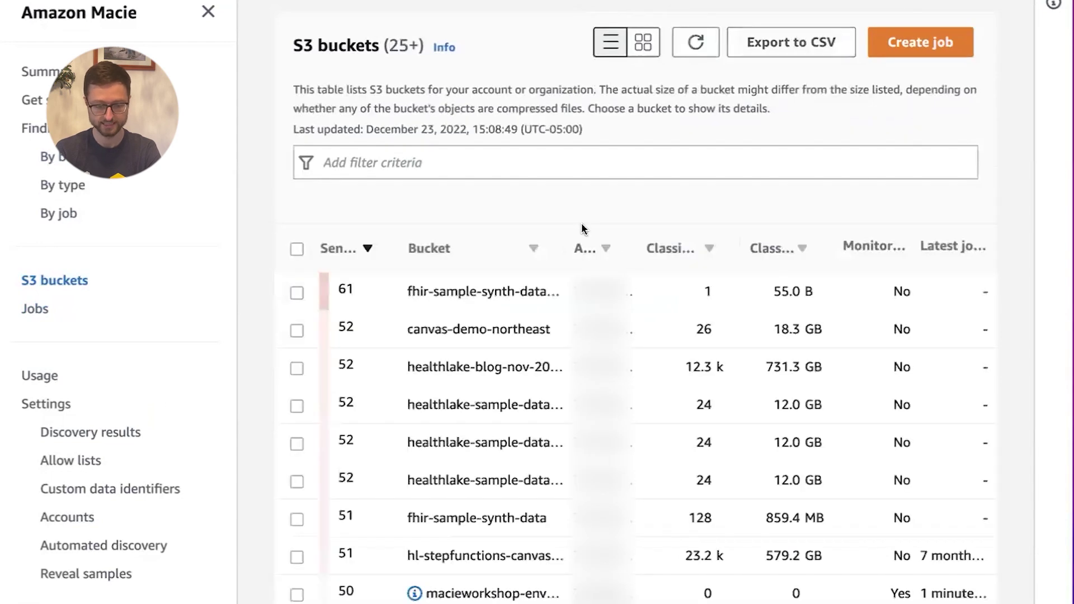
{"action": "scroll", "coordinate": [569, 440], "scroll_direction": "down", "scroll_amount": 6}
{"action": "scroll", "coordinate": [498, 437], "scroll_direction": "up", "scroll_amount": 2}
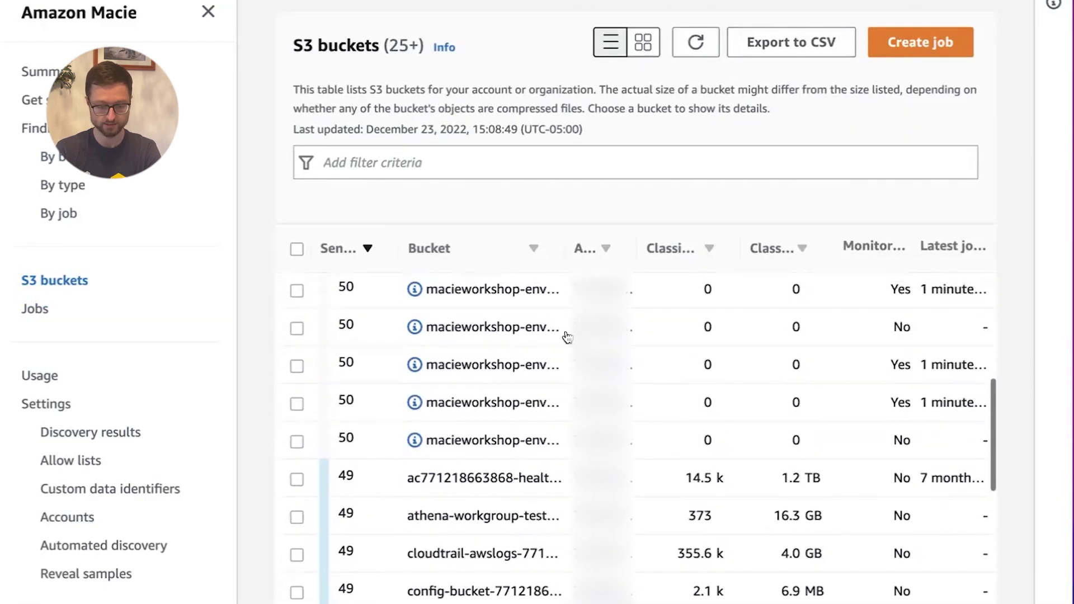
{"action": "left_click_drag", "start_coordinate": [564, 254], "coordinate": [766, 261]}
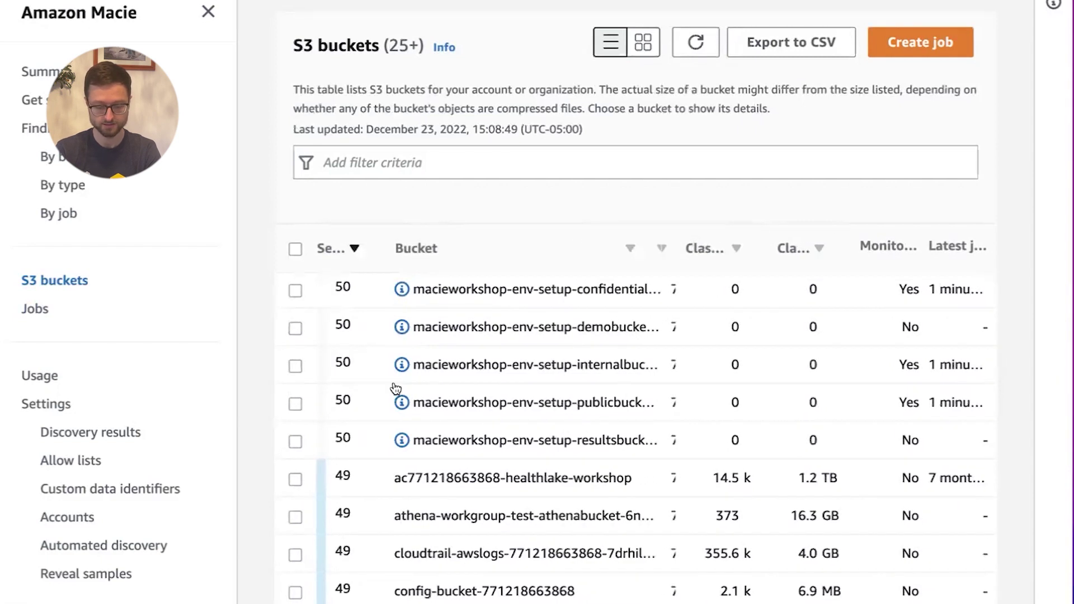
Step: Create a job for the macieworkshop public and internal buckets and accept the reviewed bucket list to reach the scope settings
{"action": "left_click", "coordinate": [296, 403]}
{"action": "left_click", "coordinate": [295, 365]}
{"action": "left_click", "coordinate": [938, 49]}
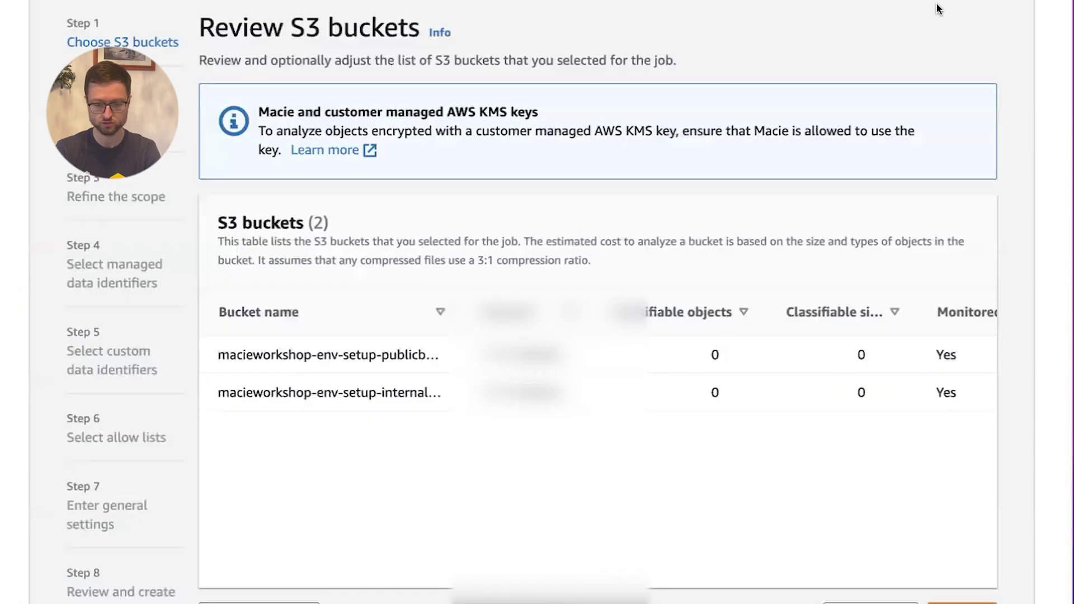
{"action": "scroll", "coordinate": [828, 300], "scroll_direction": "down", "scroll_amount": 1}
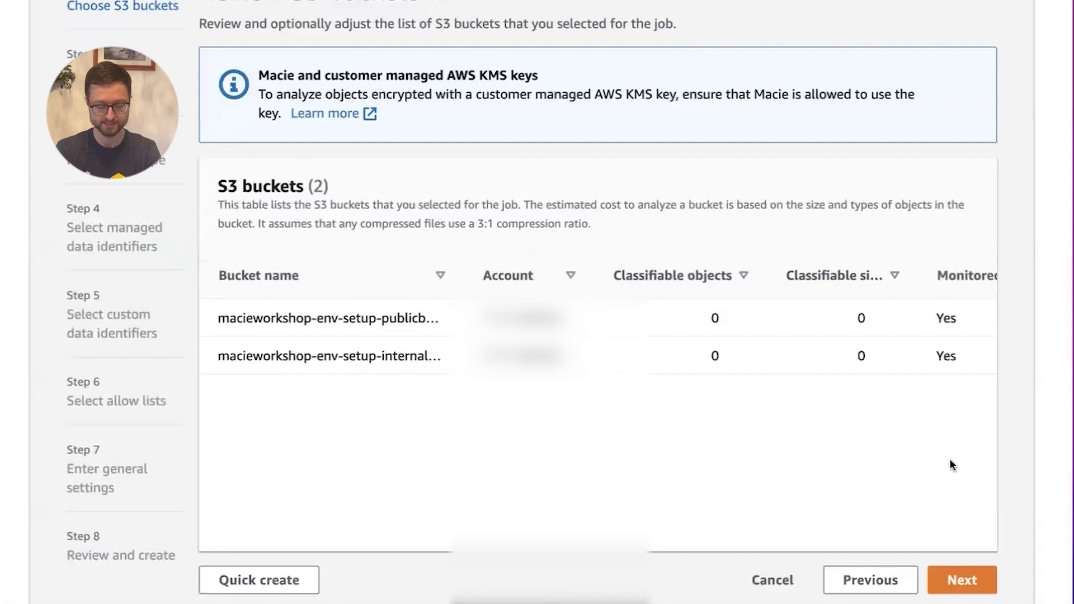
{"action": "left_click", "coordinate": [962, 579]}
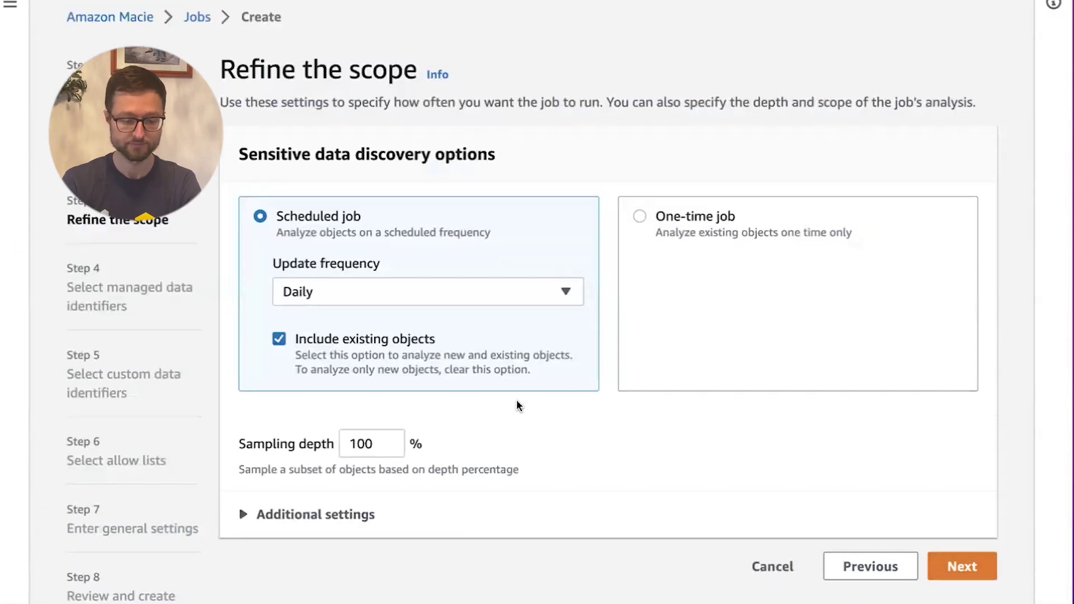
Step: Read the workshop's scope parameters for the second job and make it a One-time job
{"action": "key", "text": "super+Tab"}
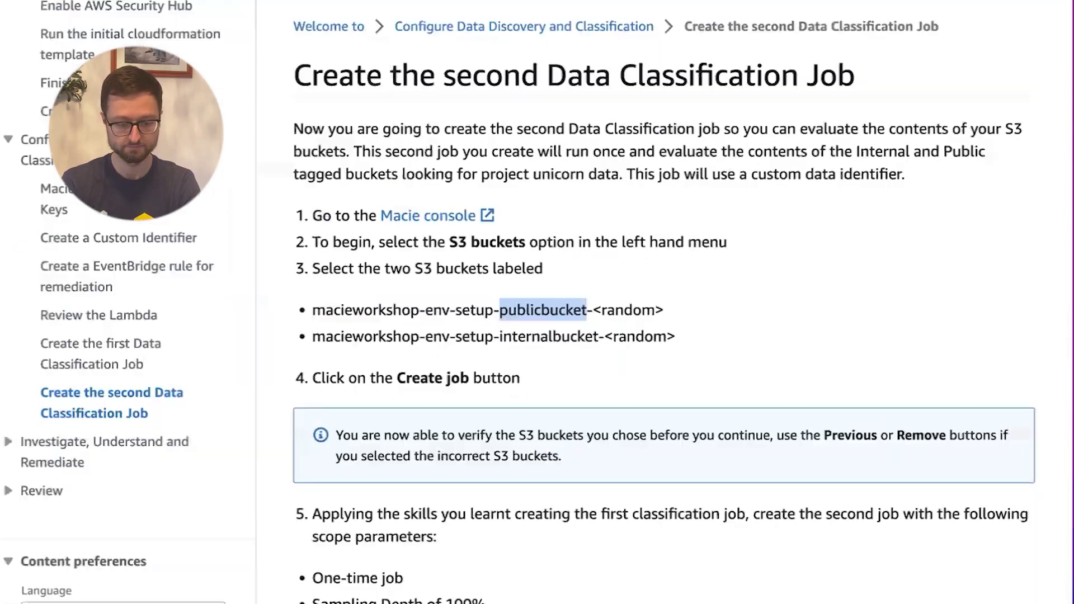
{"action": "scroll", "coordinate": [486, 490], "scroll_direction": "down", "scroll_amount": 6}
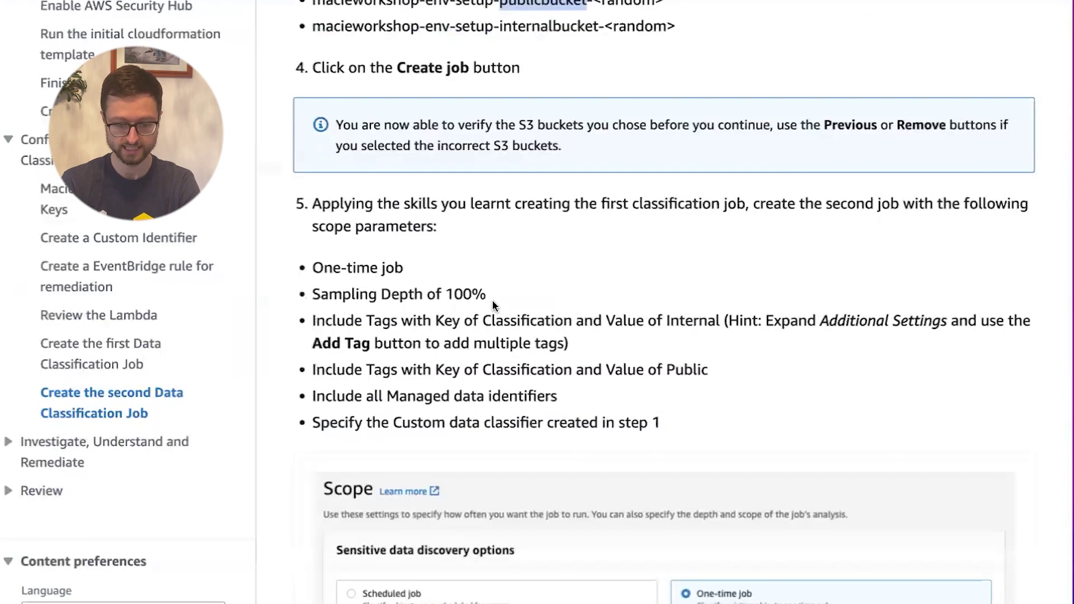
{"action": "key", "text": "super+Tab"}
{"action": "left_click", "coordinate": [743, 292]}
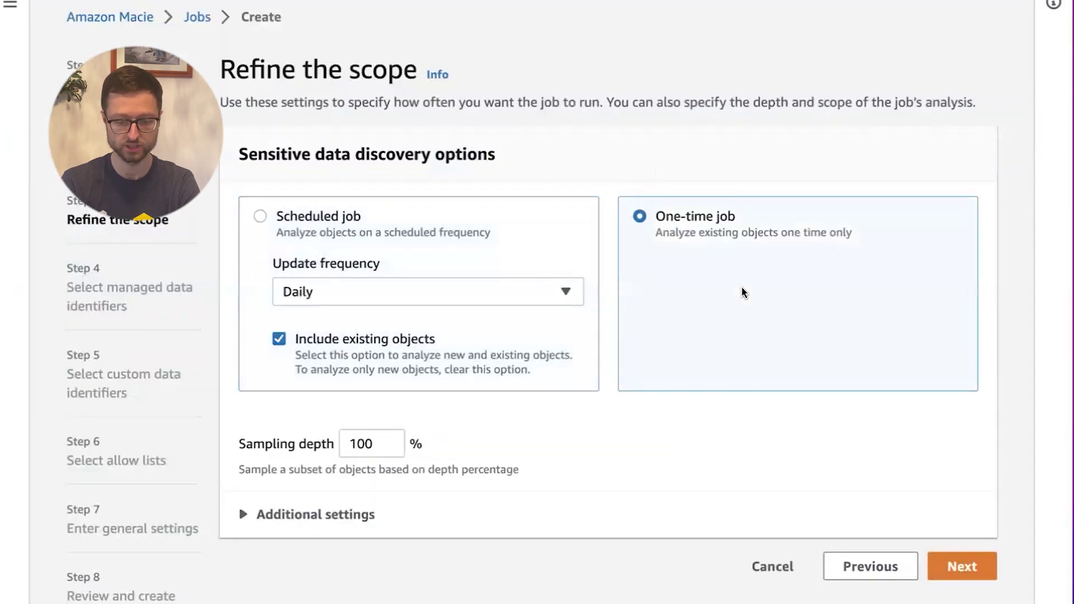
Step: Add a Tags object criterion with the key Classification in the job's additional settings, as given in the workshop instructions
{"action": "key", "text": "super+Tab"}
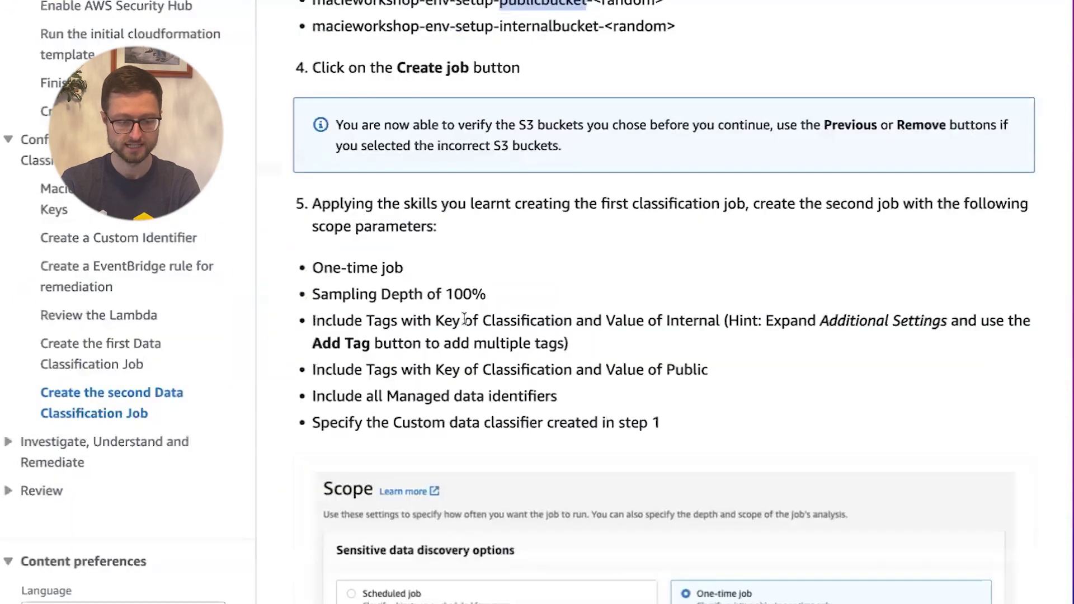
{"action": "scroll", "coordinate": [464, 320], "scroll_direction": "down", "scroll_amount": 2}
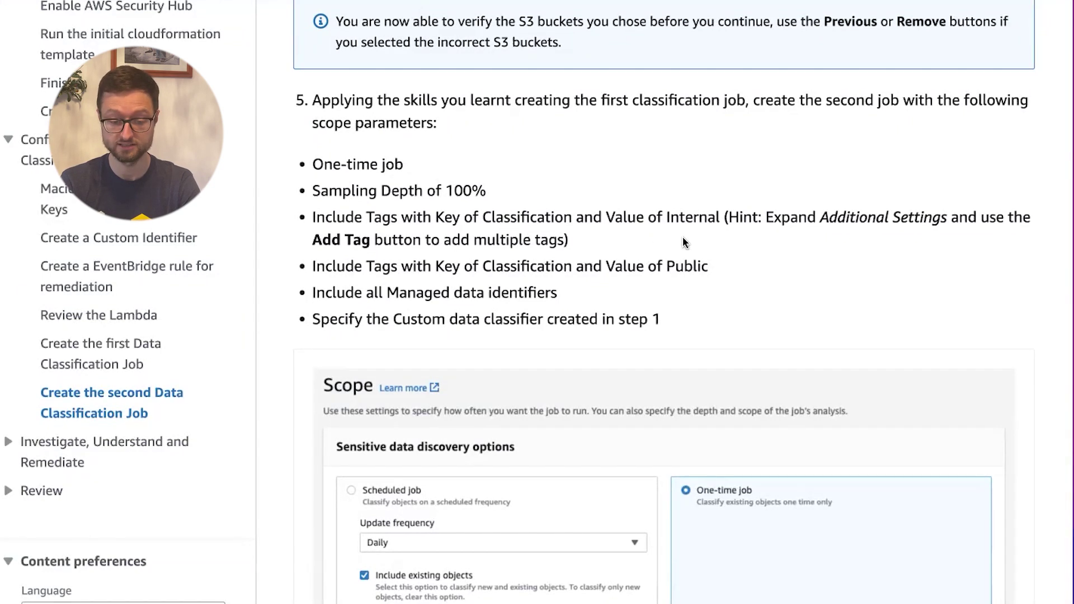
{"action": "double_click", "coordinate": [554, 213]}
{"action": "key", "text": "ctrl+c"}
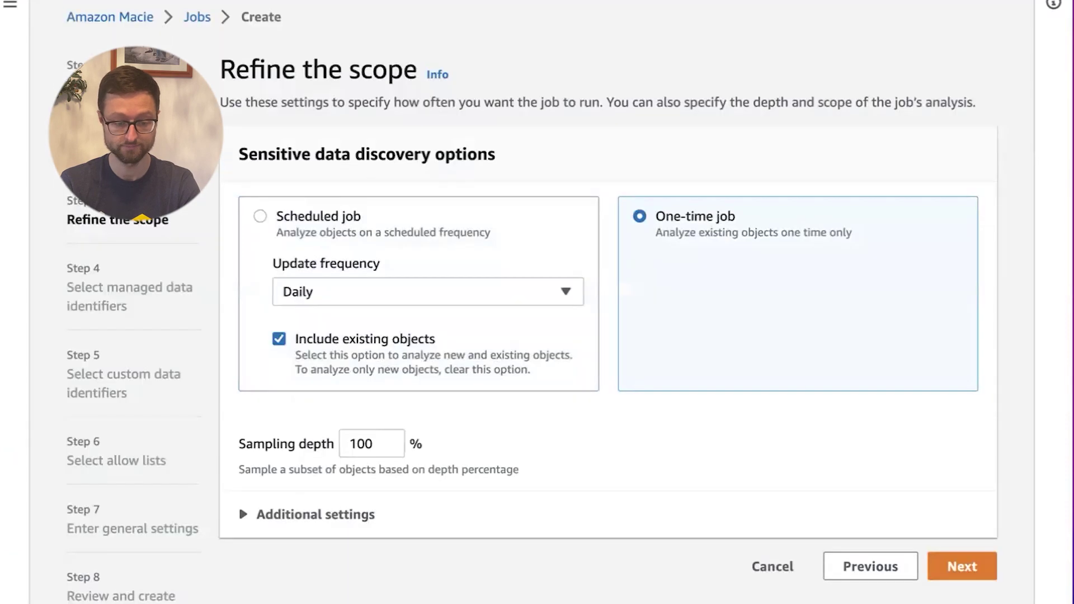
{"action": "left_click", "coordinate": [243, 514]}
{"action": "scroll", "coordinate": [328, 190], "scroll_direction": "down", "scroll_amount": 9}
{"action": "left_click", "coordinate": [310, 176]}
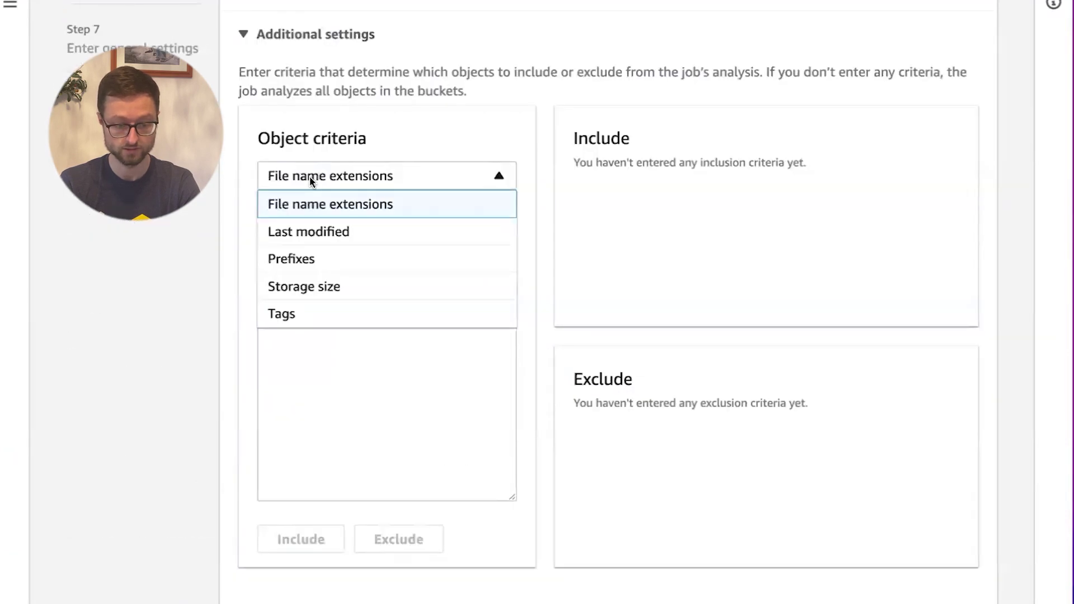
{"action": "left_click", "coordinate": [325, 314]}
{"action": "left_click", "coordinate": [353, 484]}
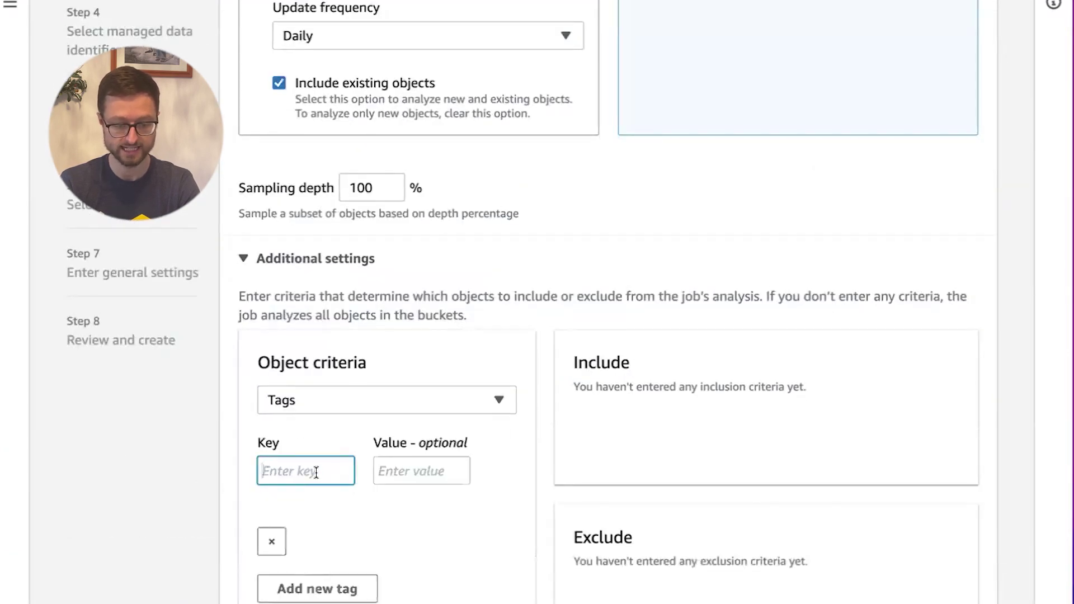
{"action": "key", "text": "ctrl+v"}
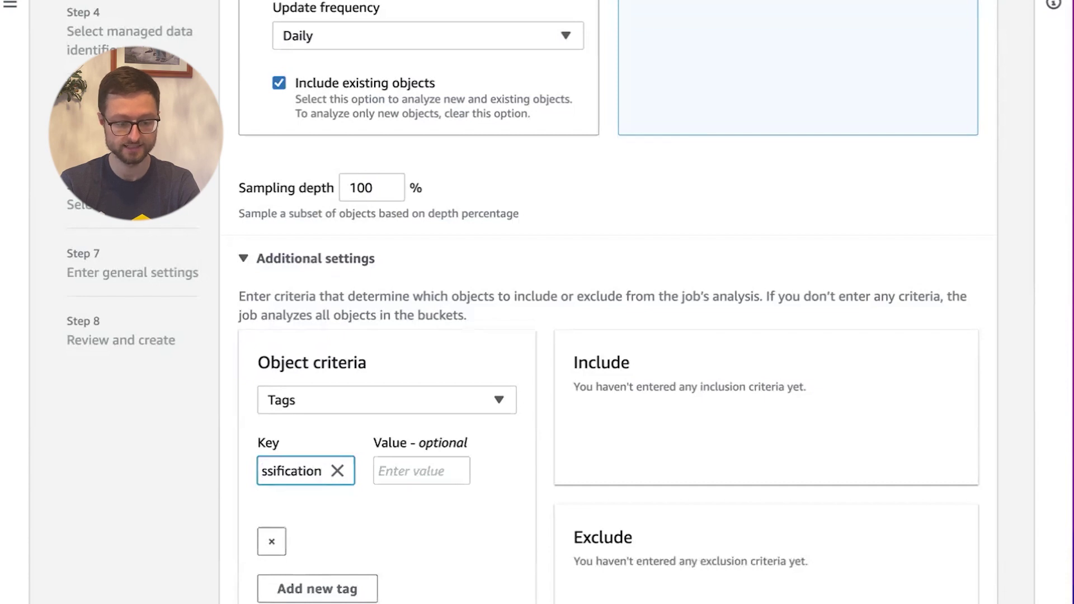
Step: Copy the value Internal from the workshop instructions into the first Classification tag
{"action": "key", "text": "alt+Tab"}
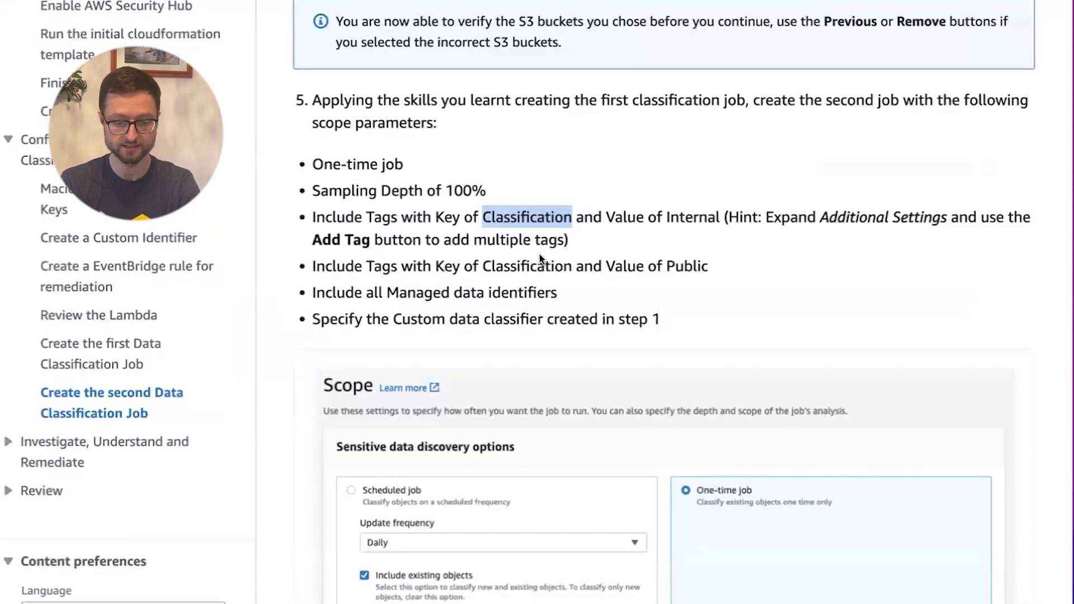
{"action": "double_click", "coordinate": [704, 215]}
{"action": "key", "text": "ctrl+c"}
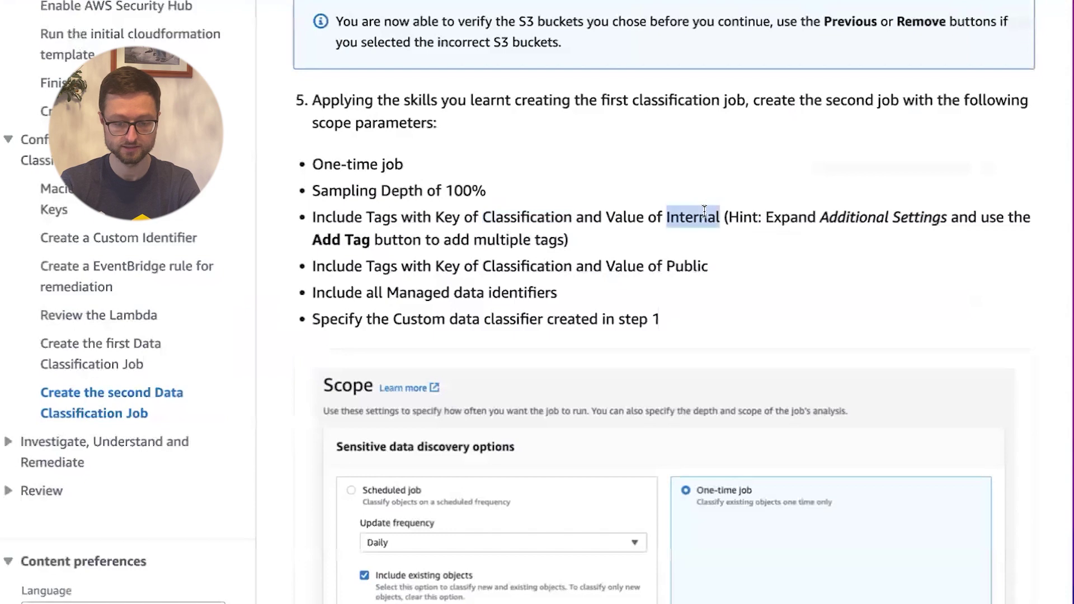
{"action": "key", "text": "alt+Tab"}
{"action": "left_click", "coordinate": [414, 471]}
{"action": "key", "text": "ctrl+v"}
Step: Add a second tag to the object criteria with the key Classification copied from the workshop instructions
{"action": "scroll", "coordinate": [398, 464], "scroll_direction": "down", "scroll_amount": 2}
{"action": "key", "text": "alt+Tab"}
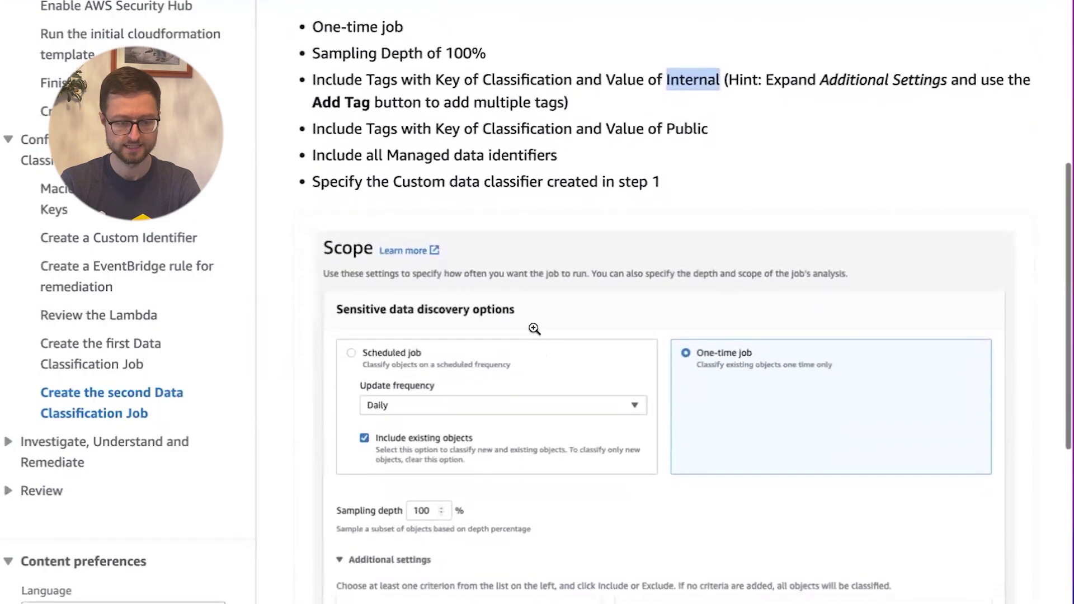
{"action": "double_click", "coordinate": [552, 131]}
{"action": "key", "text": "ctrl+c"}
{"action": "key", "text": "alt+Tab"}
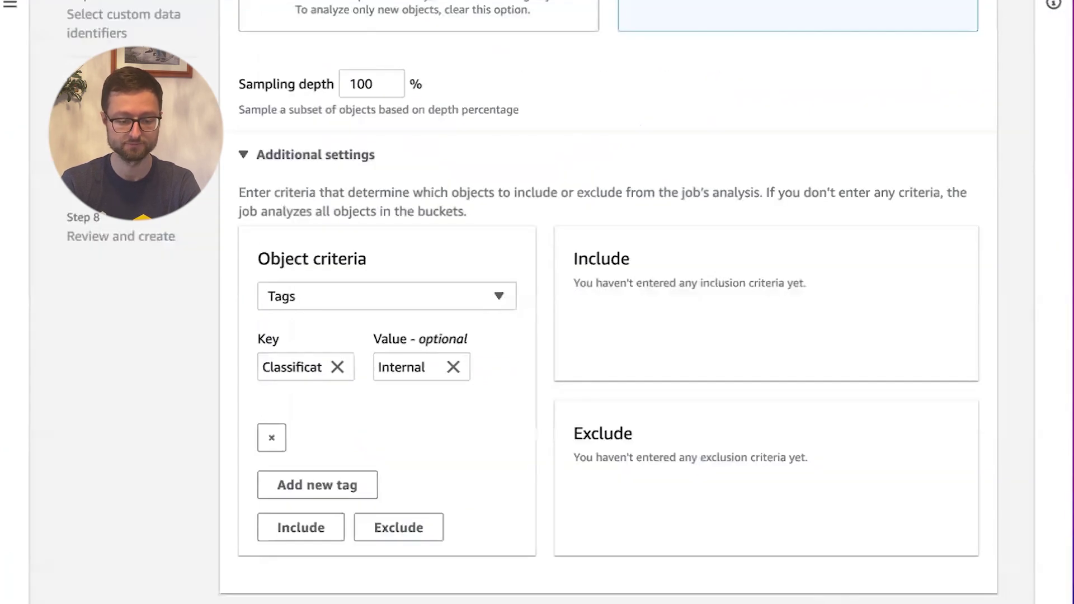
{"action": "left_click", "coordinate": [346, 486]}
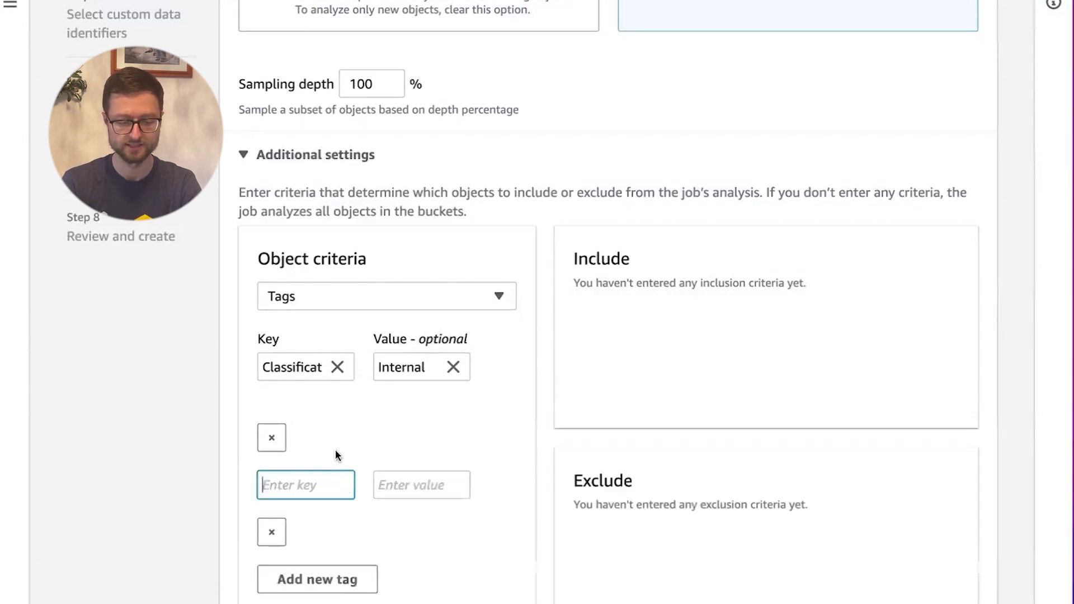
{"action": "key", "text": "ctrl+v"}
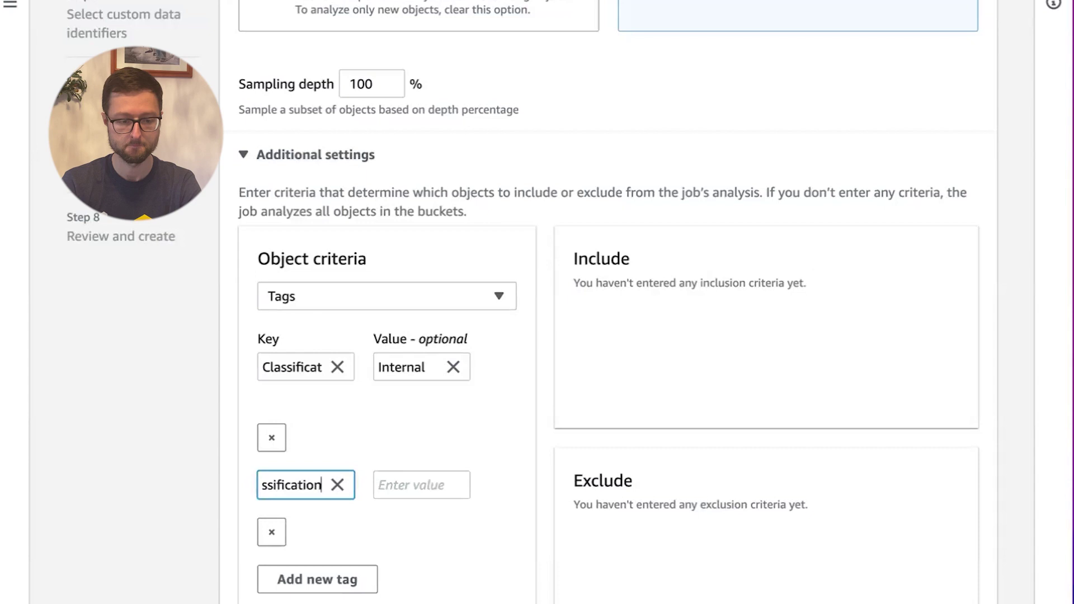
Step: Copy the value Public from the workshop instructions into the second Classification tag
{"action": "key", "text": "alt+Tab"}
{"action": "double_click", "coordinate": [686, 129]}
{"action": "key", "text": "ctrl+c"}
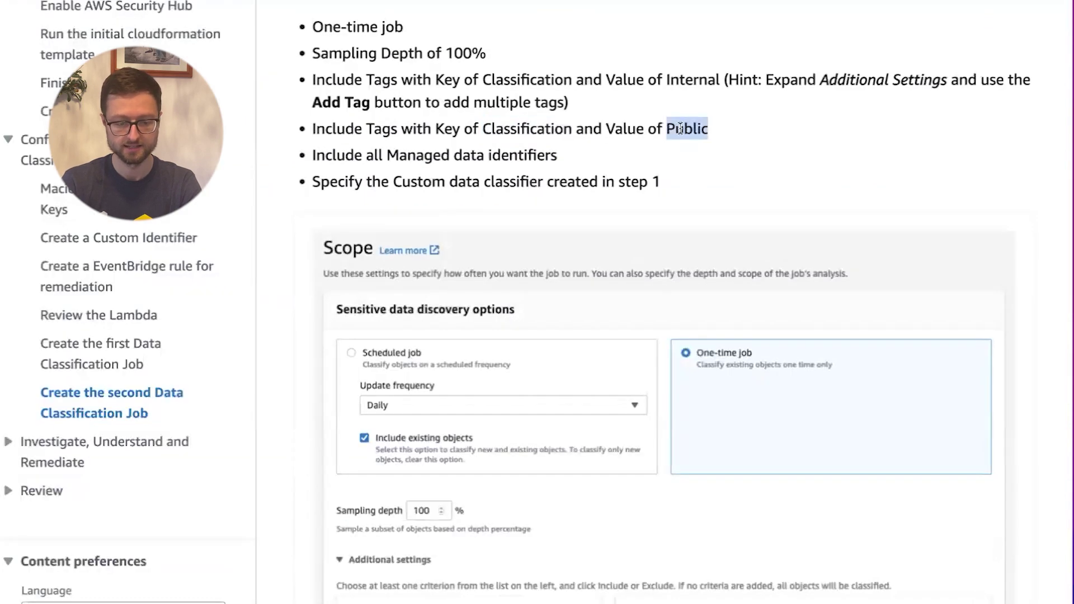
{"action": "key", "text": "alt+Tab"}
{"action": "left_click", "coordinate": [420, 484]}
{"action": "key", "text": "ctrl+v"}
{"action": "scroll", "coordinate": [420, 485], "scroll_direction": "down", "scroll_amount": 2}
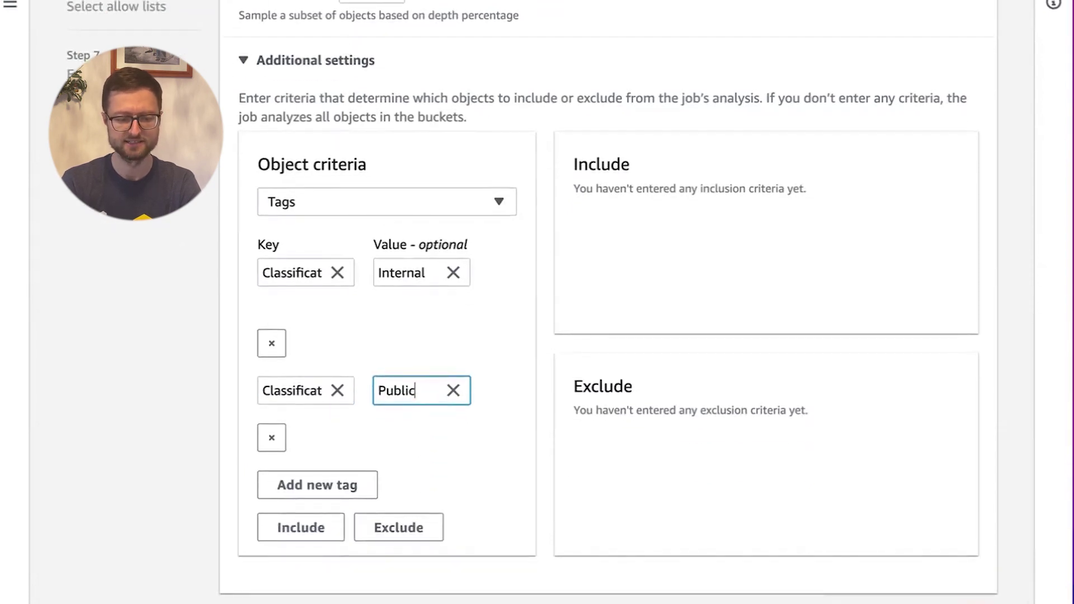
Step: Check the workshop instructions and add both Classification tags to the job's inclusion criteria
{"action": "key", "text": "alt+Tab"}
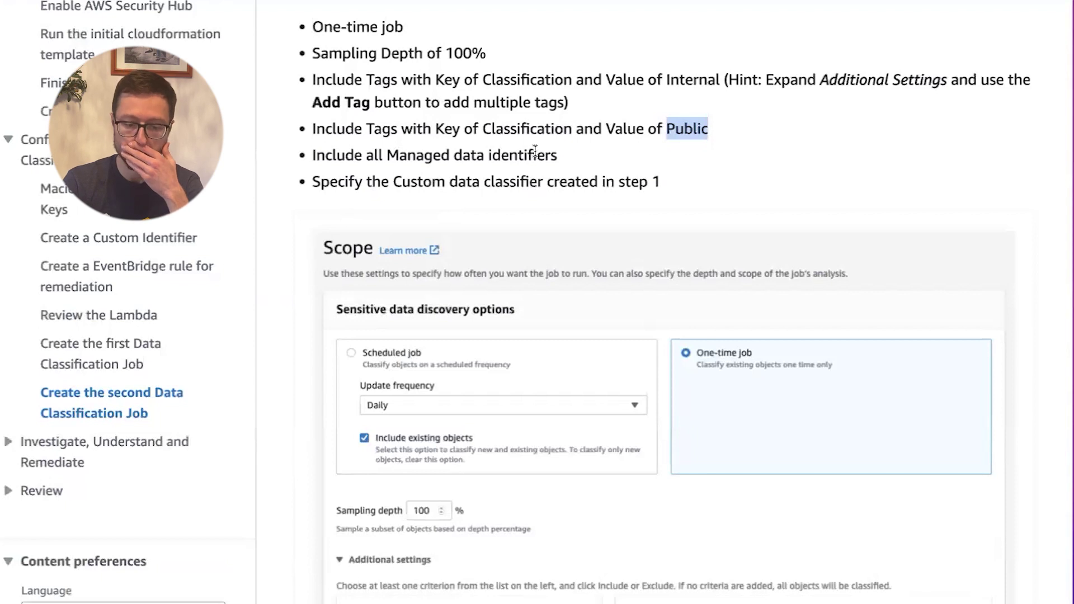
{"action": "scroll", "coordinate": [371, 504], "scroll_direction": "down", "scroll_amount": 5}
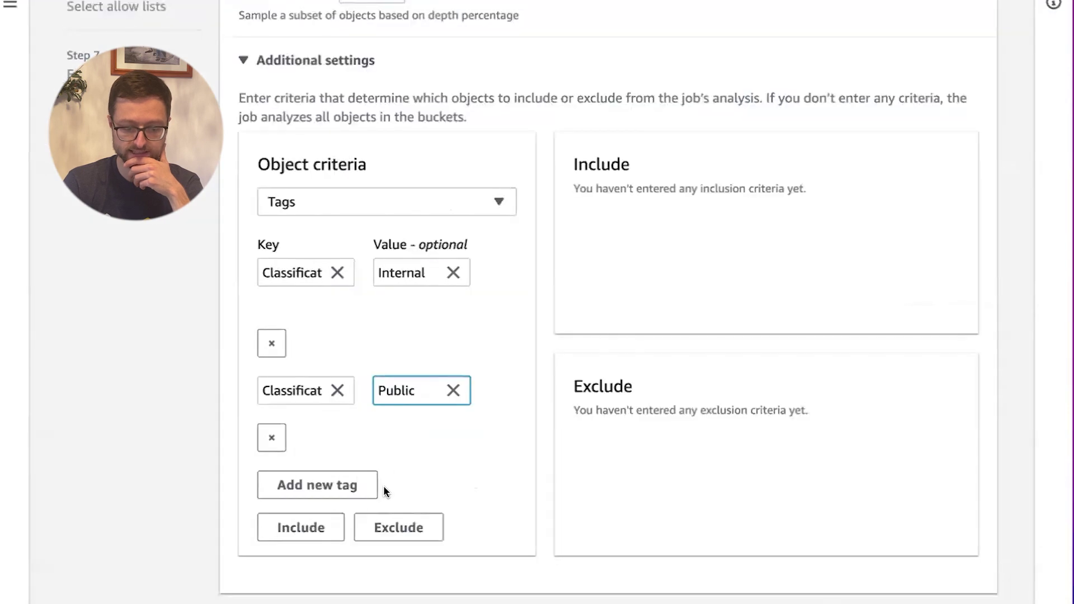
{"action": "left_click", "coordinate": [322, 528]}
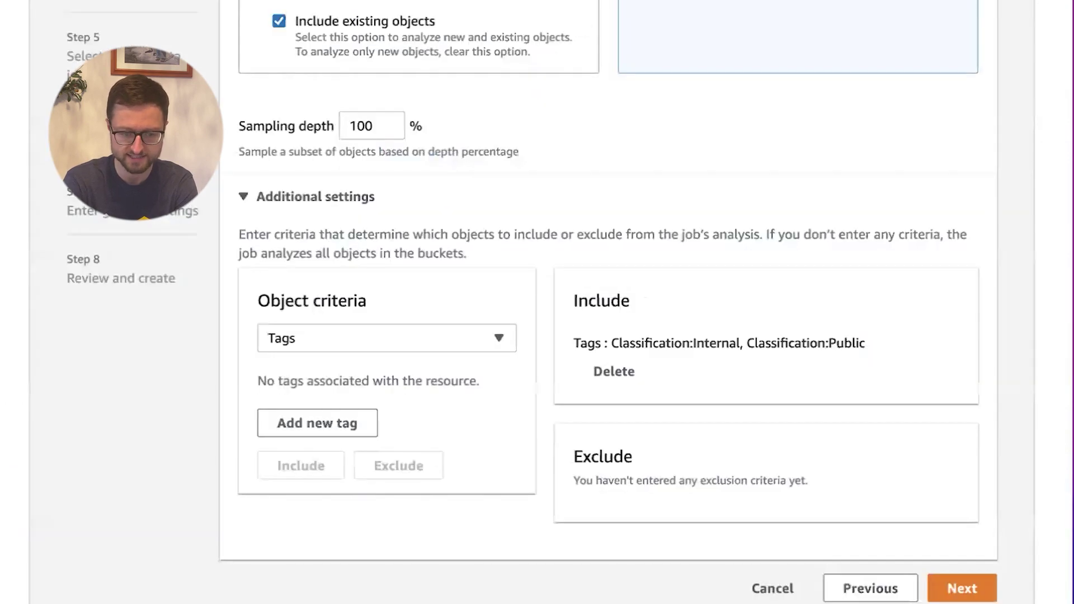
Step: Keep all managed data identifiers and select the Project Unicorn custom data identifier for the job
{"action": "left_click", "coordinate": [976, 591]}
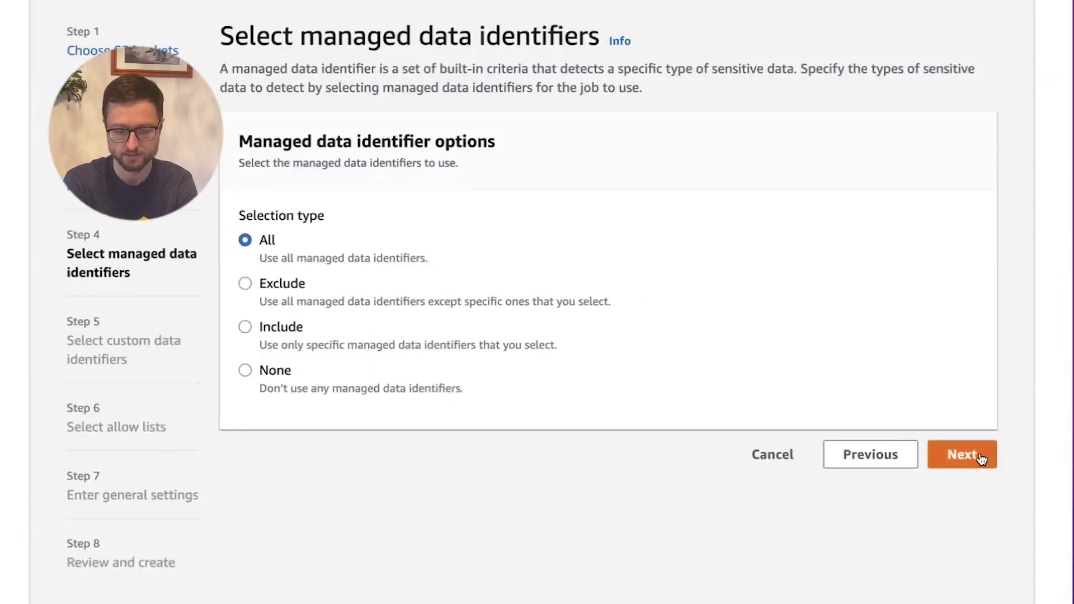
{"action": "left_click", "coordinate": [981, 453]}
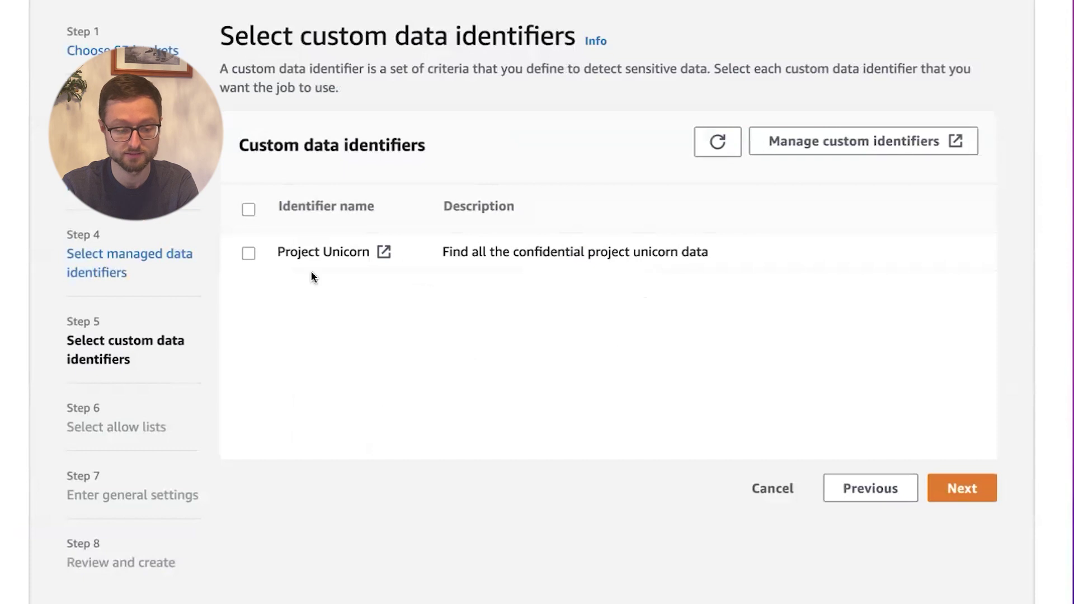
{"action": "left_click", "coordinate": [248, 253]}
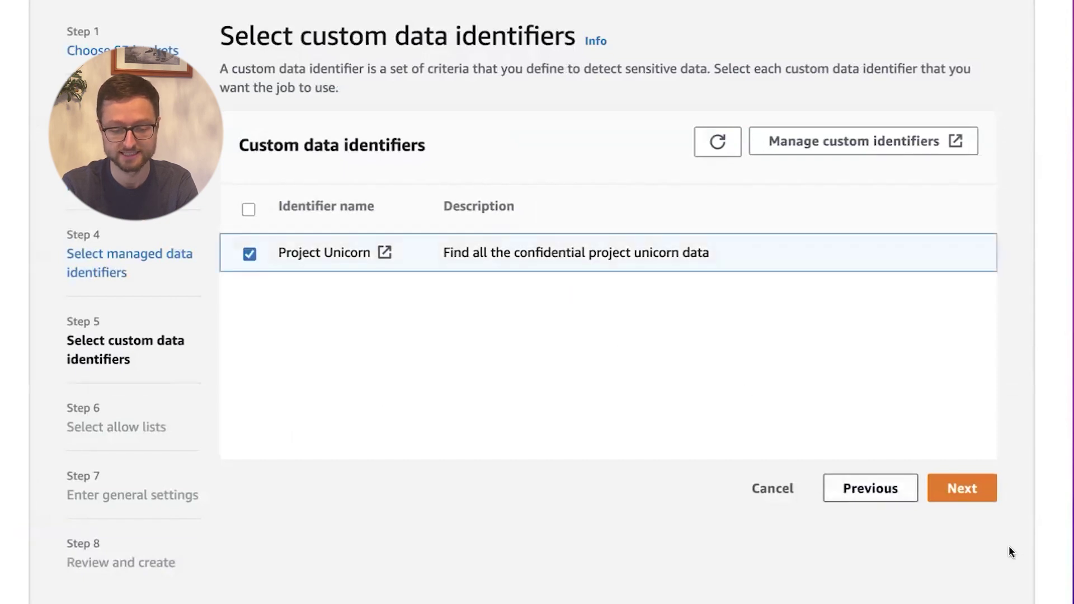
{"action": "left_click", "coordinate": [962, 499]}
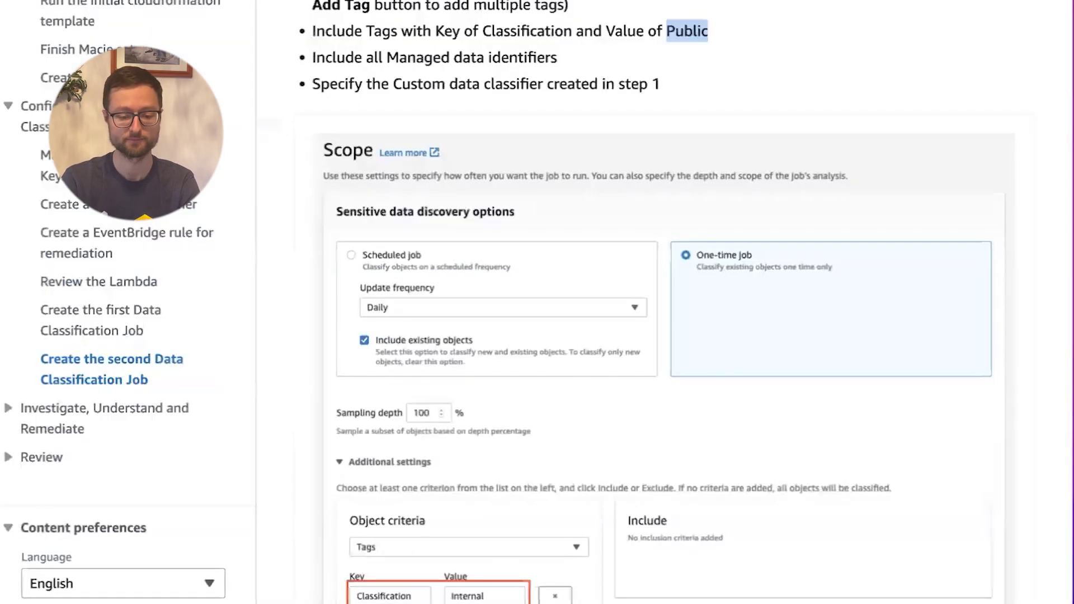
Step: Skip the allow lists and name the job Macie Workshop Project Data, as given in the workshop instructions
{"action": "scroll", "coordinate": [447, 451], "scroll_direction": "down", "scroll_amount": 8}
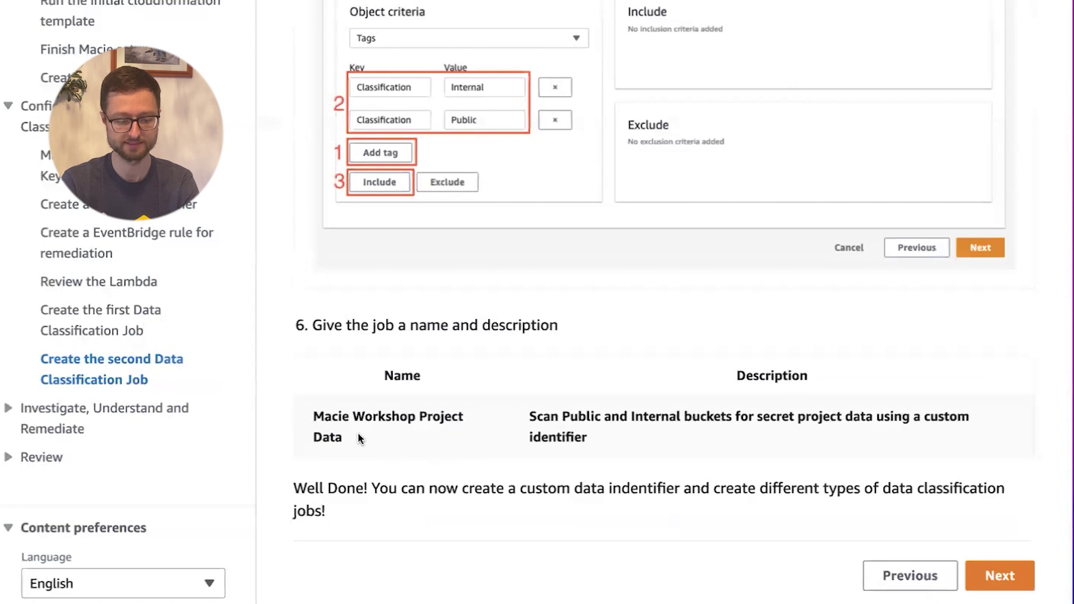
{"action": "left_click_drag", "start_coordinate": [358, 434], "coordinate": [323, 403]}
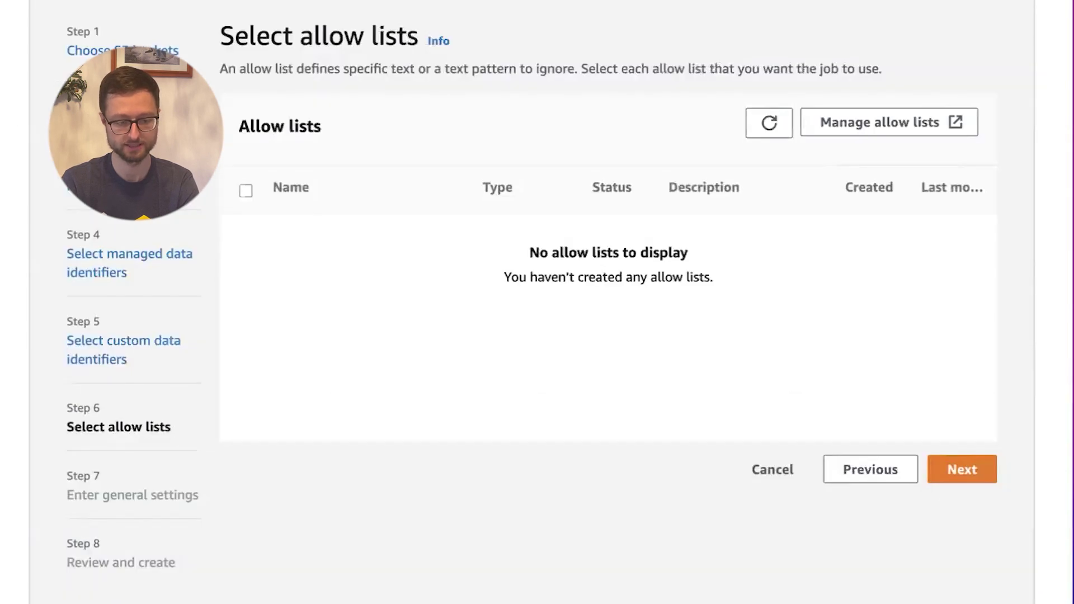
{"action": "left_click", "coordinate": [951, 469]}
{"action": "left_click", "coordinate": [372, 197]}
{"action": "type", "text": "Macie Workshop Project Data"}
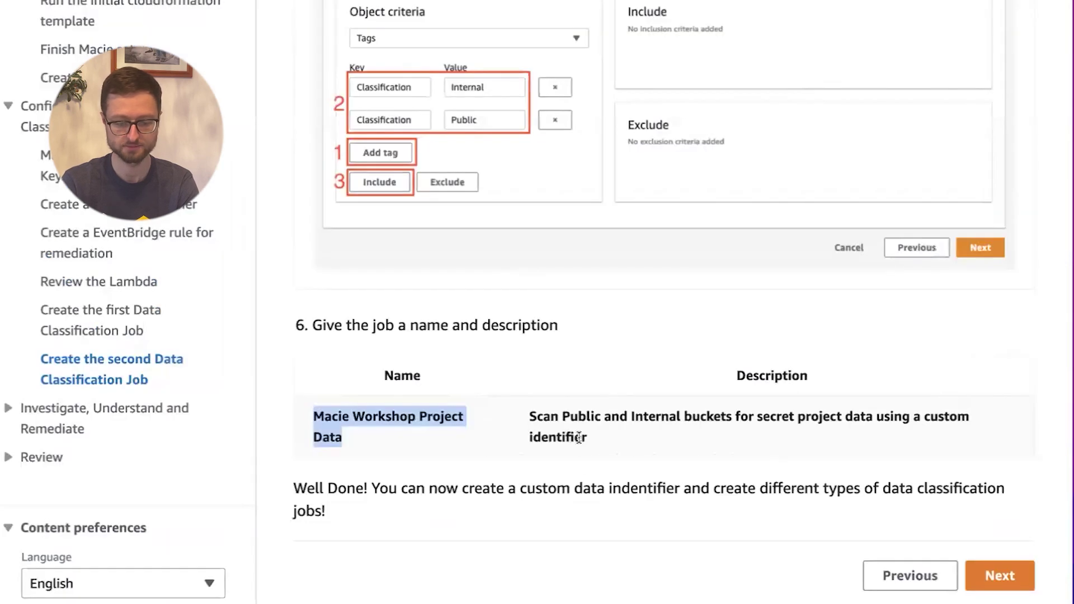
Step: Set the job description to "Scan Public and Internal buckets for secret project data using a custom identifier"
{"action": "left_click_drag", "start_coordinate": [579, 438], "coordinate": [530, 418]}
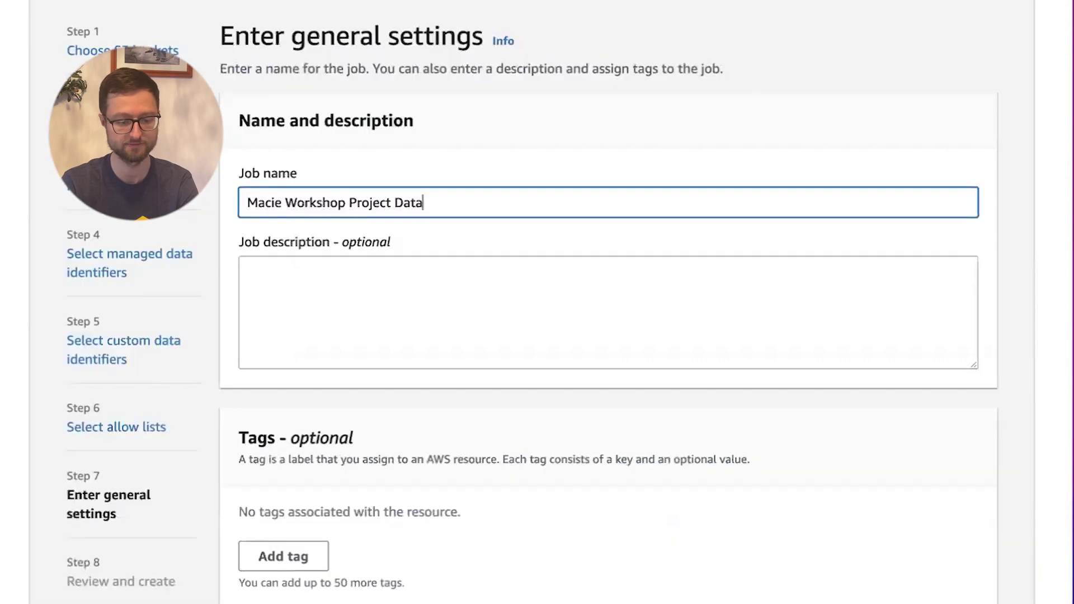
{"action": "left_click", "coordinate": [381, 338]}
{"action": "key", "text": "ctrl+v"}
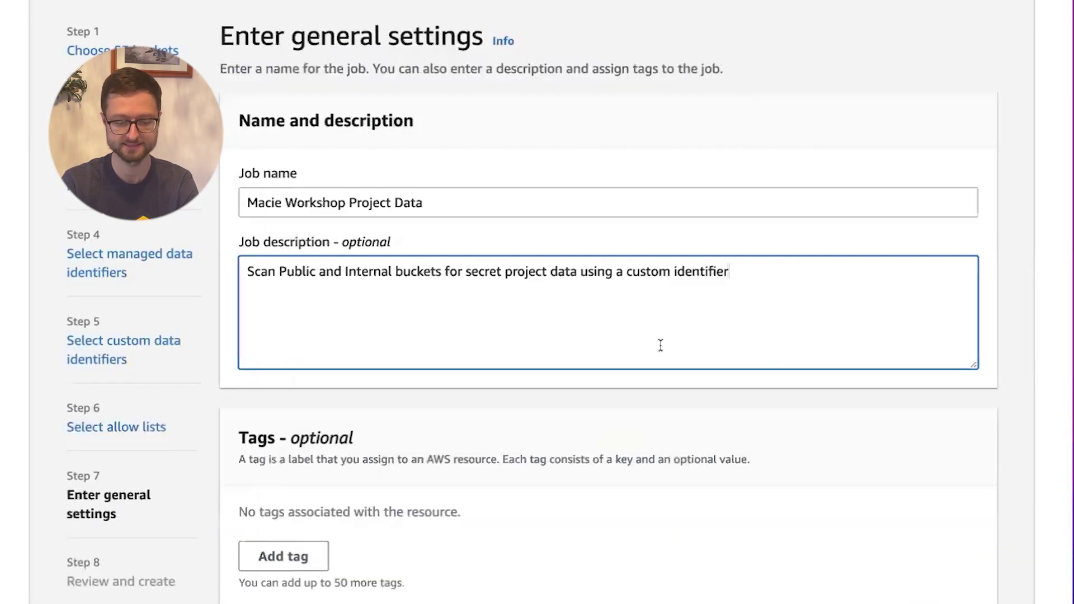
Step: Continue to the job review, check the scope settings and submit the classification job
{"action": "scroll", "coordinate": [659, 345], "scroll_direction": "down", "scroll_amount": 2}
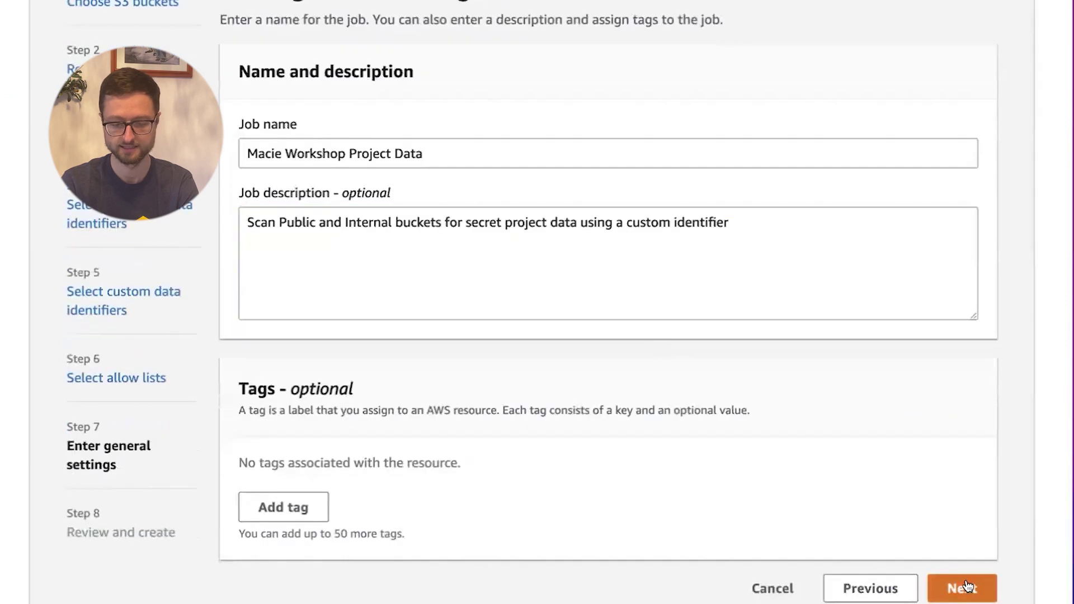
{"action": "left_click", "coordinate": [966, 582]}
{"action": "scroll", "coordinate": [727, 499], "scroll_direction": "down", "scroll_amount": 15}
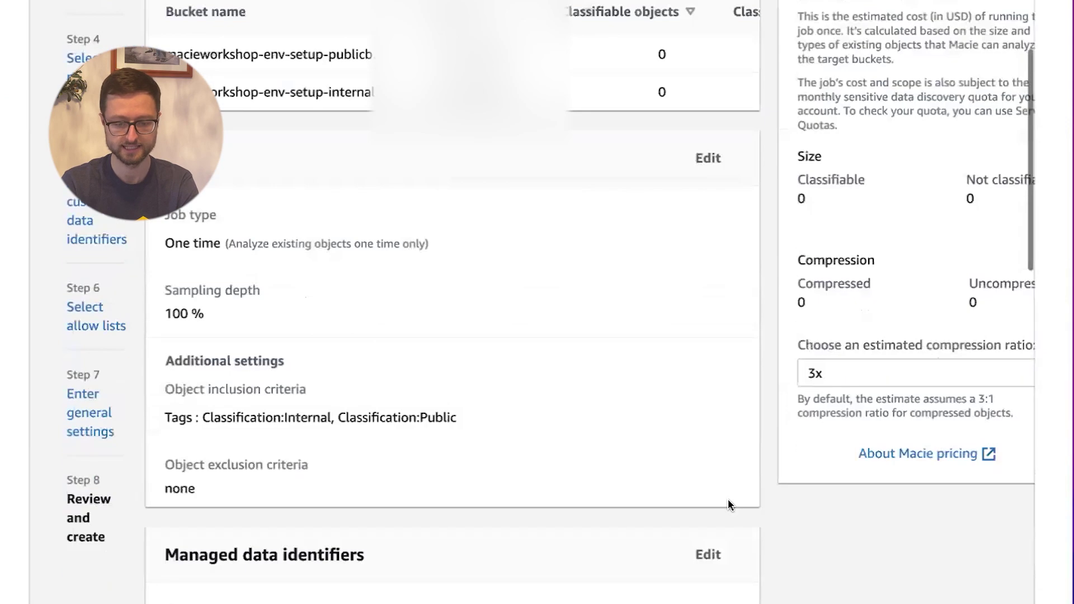
{"action": "left_click", "coordinate": [990, 587]}
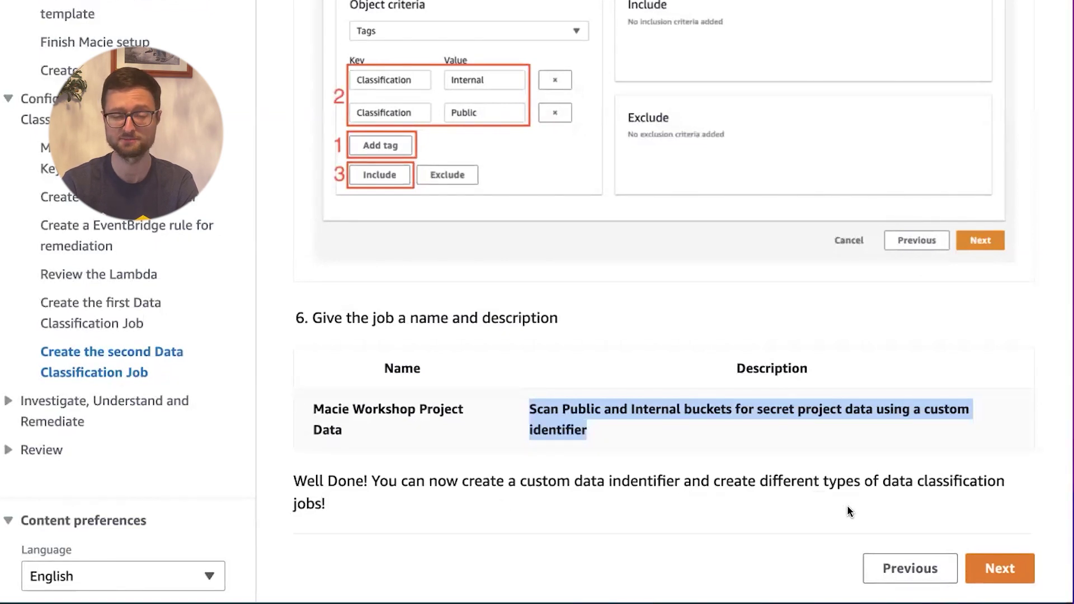
Step: Open the workshop's Investigate, Understand and Remediate module and examine the outline of completed and remaining sections
{"action": "left_click", "coordinate": [1004, 573]}
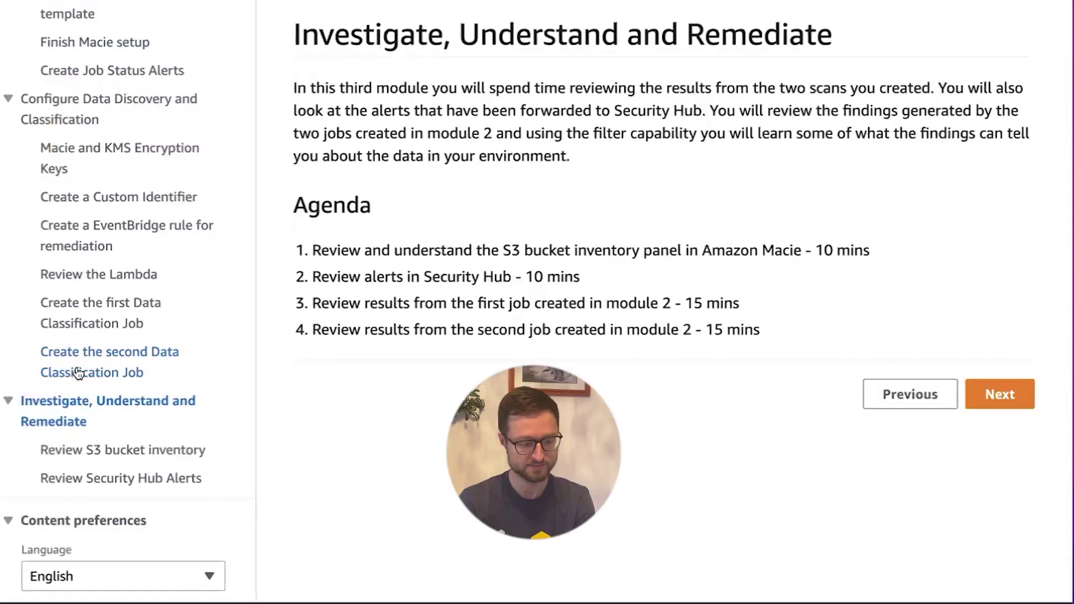
{"action": "scroll", "coordinate": [106, 45], "scroll_direction": "up", "scroll_amount": 3}
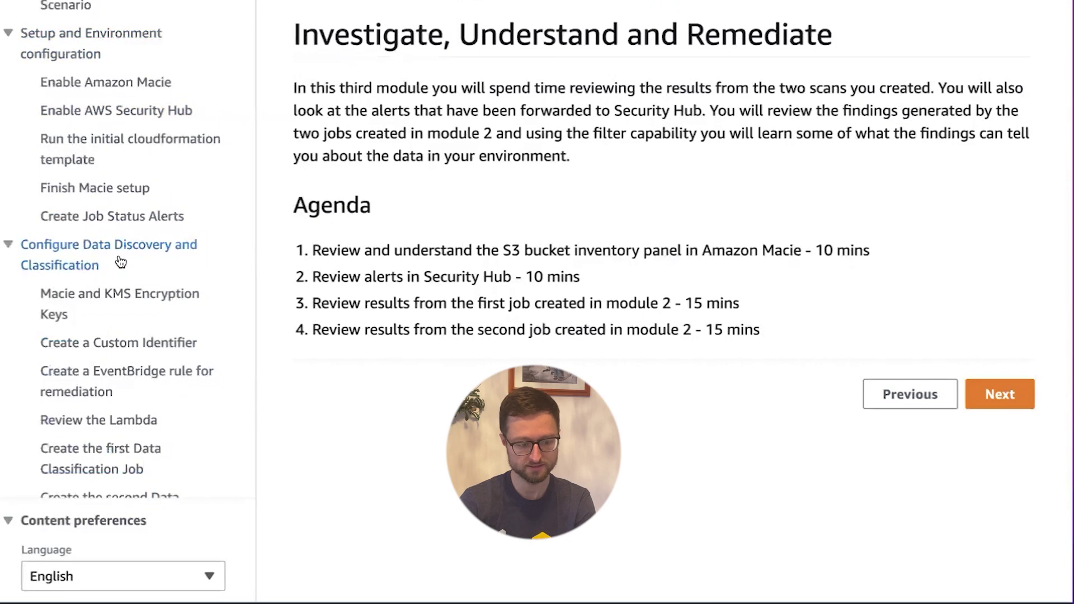
{"action": "scroll", "coordinate": [119, 260], "scroll_direction": "down", "scroll_amount": 4}
{"action": "scroll", "coordinate": [119, 260], "scroll_direction": "down", "scroll_amount": 2}
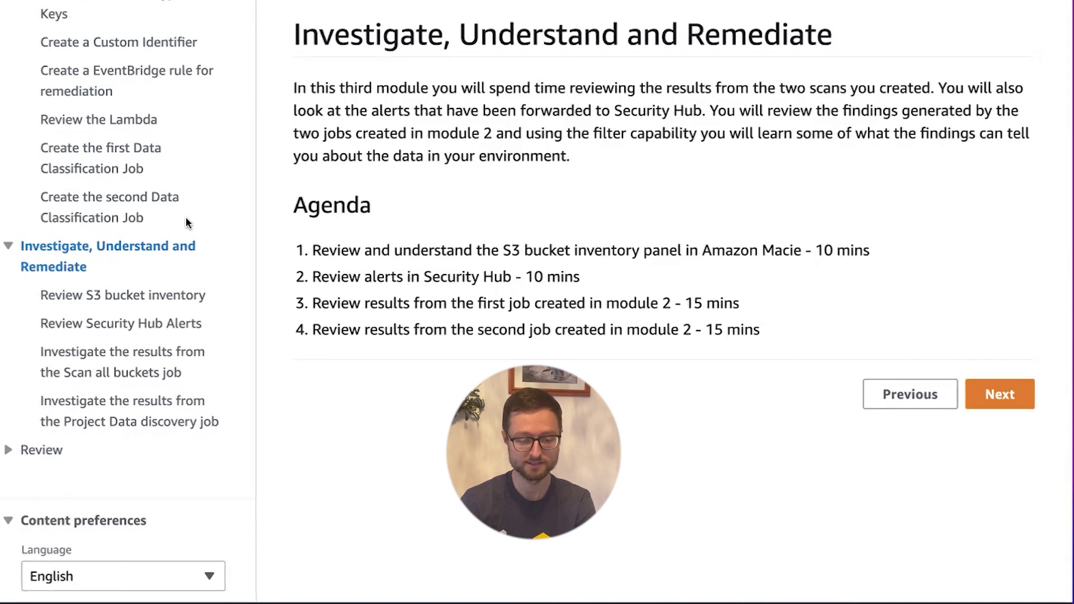
{"action": "scroll", "coordinate": [186, 216], "scroll_direction": "up", "scroll_amount": 7}
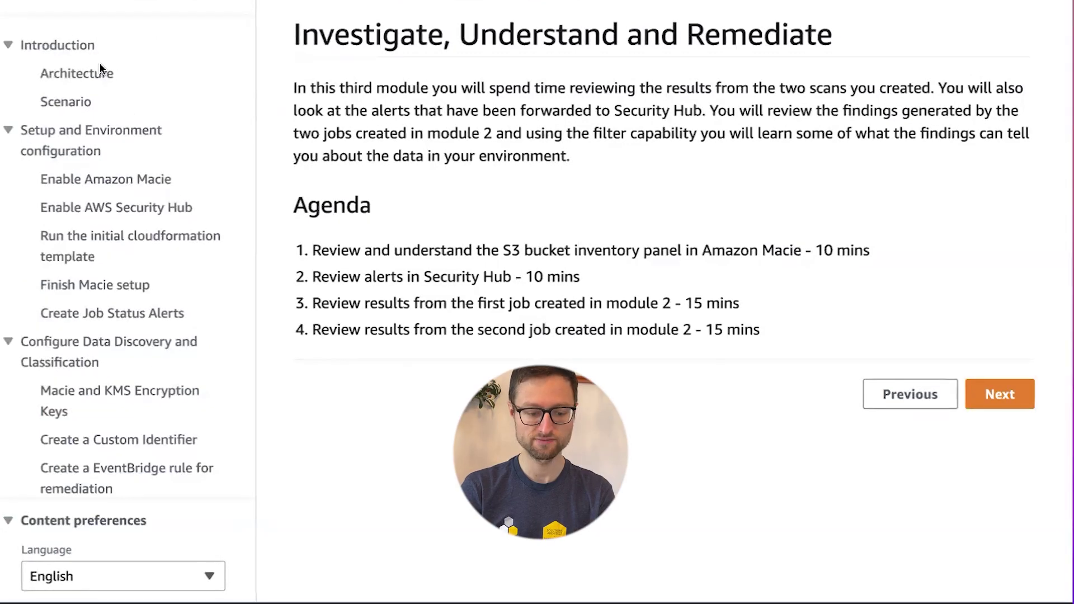
{"action": "scroll", "coordinate": [89, 170], "scroll_direction": "down", "scroll_amount": 4}
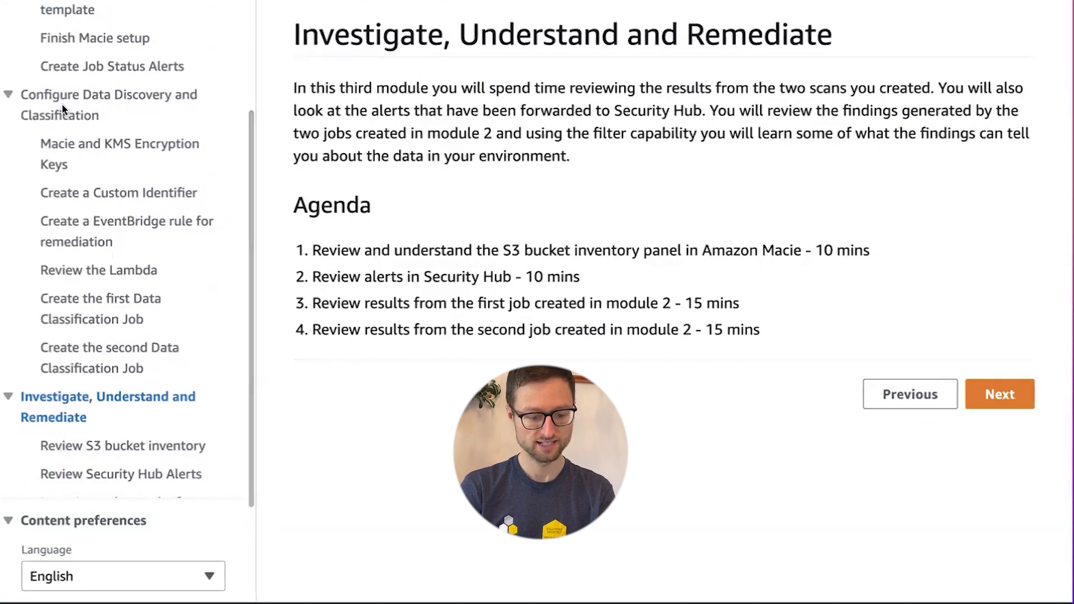
{"action": "scroll", "coordinate": [42, 334], "scroll_direction": "down", "scroll_amount": 2}
{"action": "scroll", "coordinate": [42, 334], "scroll_direction": "down", "scroll_amount": 1}
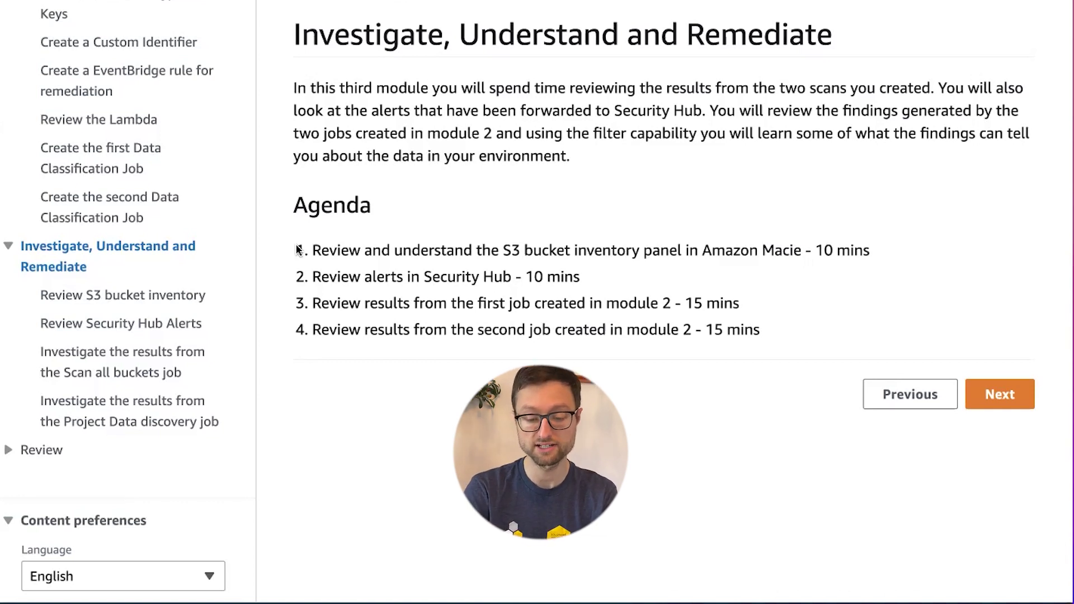
Step: Open the workshop's Review S3 bucket inventory section and read its instructions on reviewing the Macie summary panel
{"action": "left_click", "coordinate": [1007, 397]}
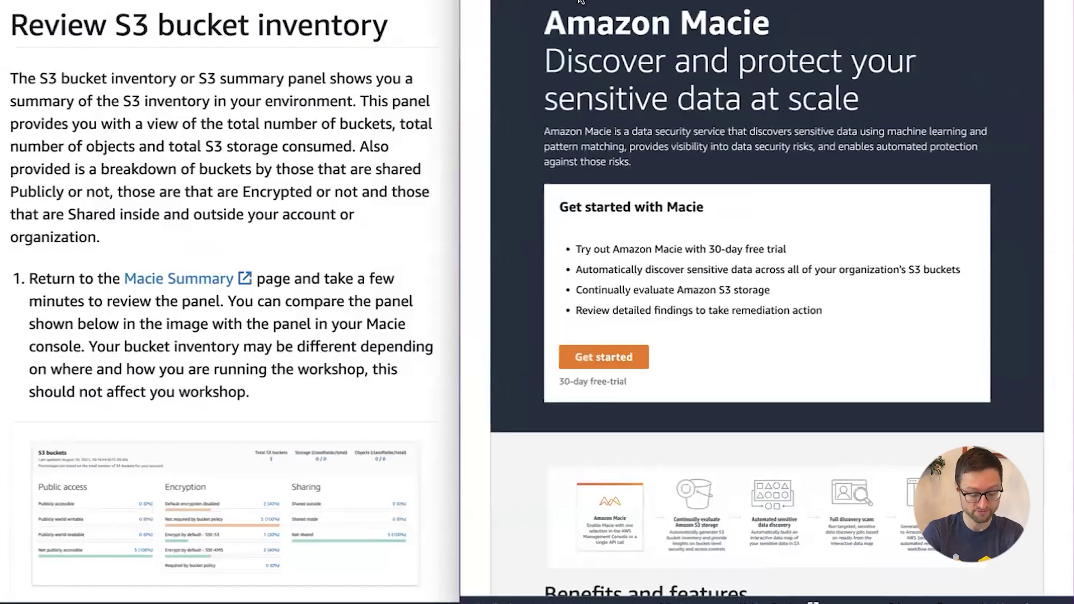
{"action": "scroll", "coordinate": [334, 381], "scroll_direction": "down", "scroll_amount": 5}
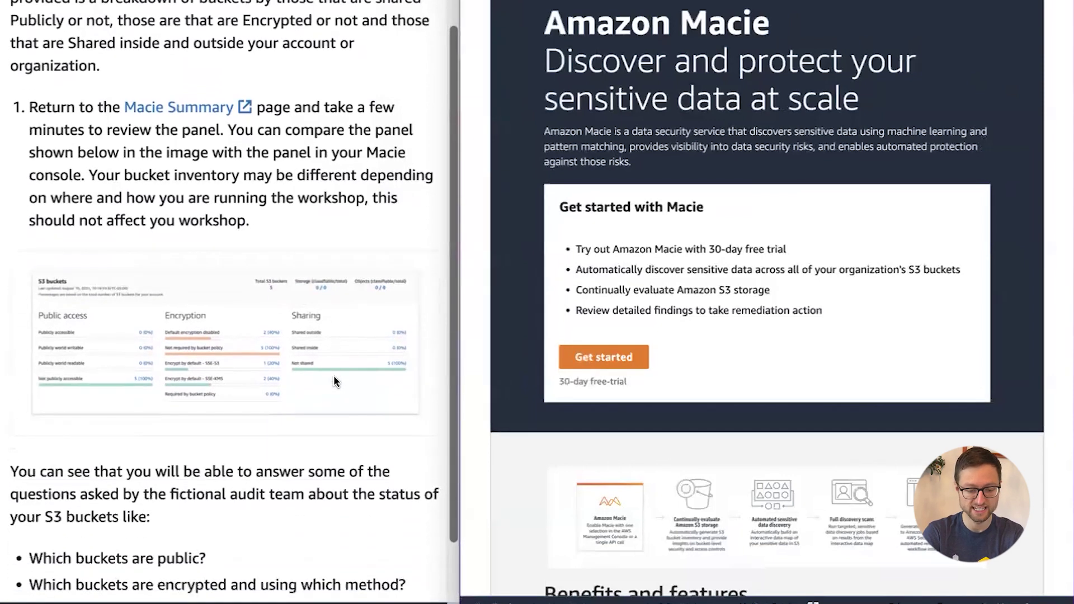
{"action": "scroll", "coordinate": [334, 381], "scroll_direction": "down", "scroll_amount": 1}
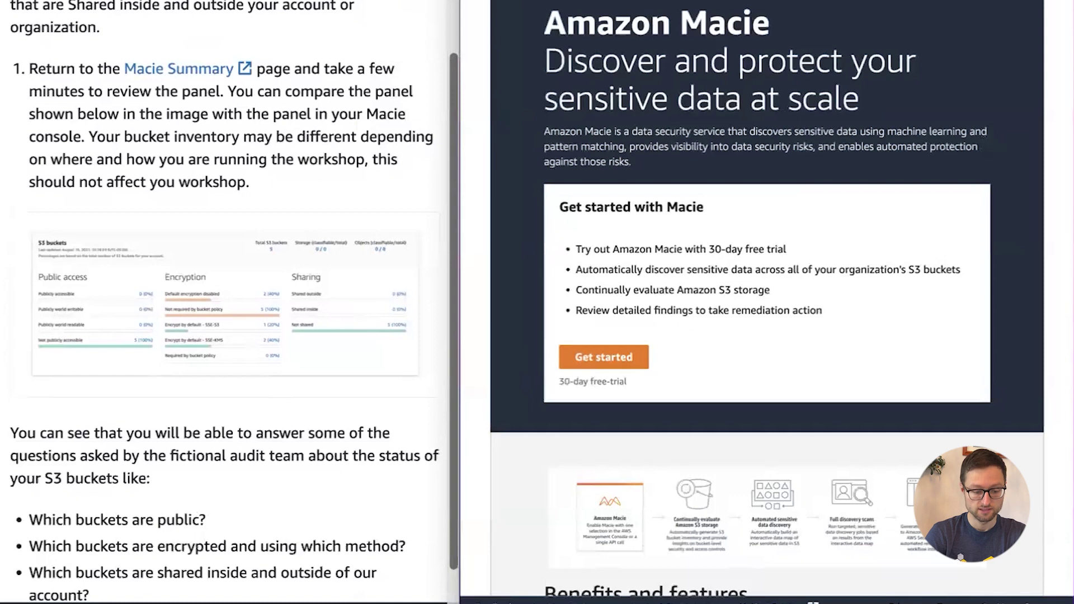
{"action": "scroll", "coordinate": [619, 364], "scroll_direction": "down", "scroll_amount": 8}
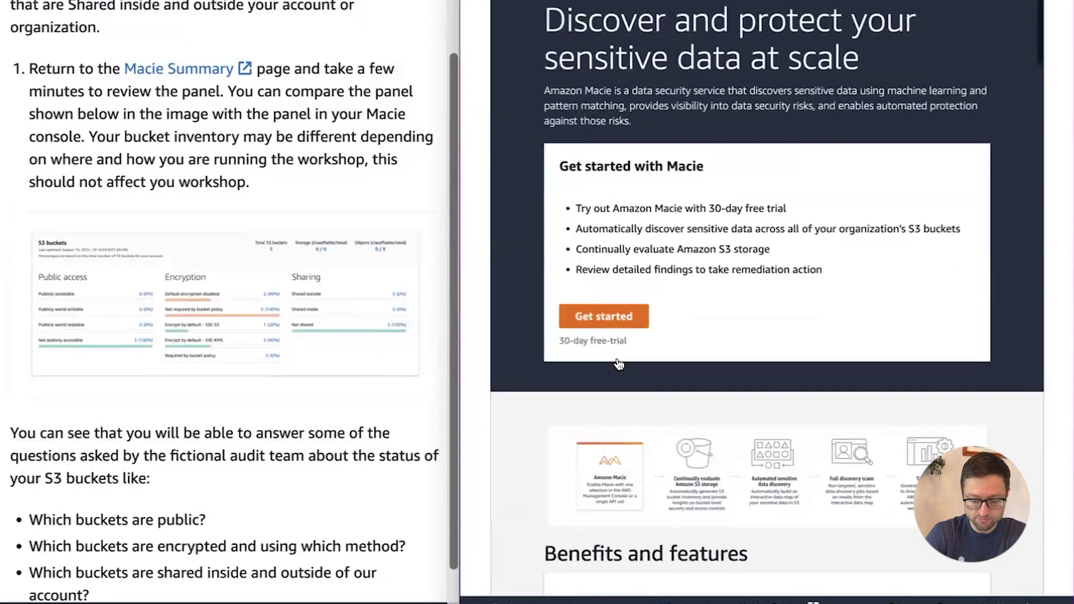
{"action": "scroll", "coordinate": [618, 364], "scroll_direction": "up", "scroll_amount": 8}
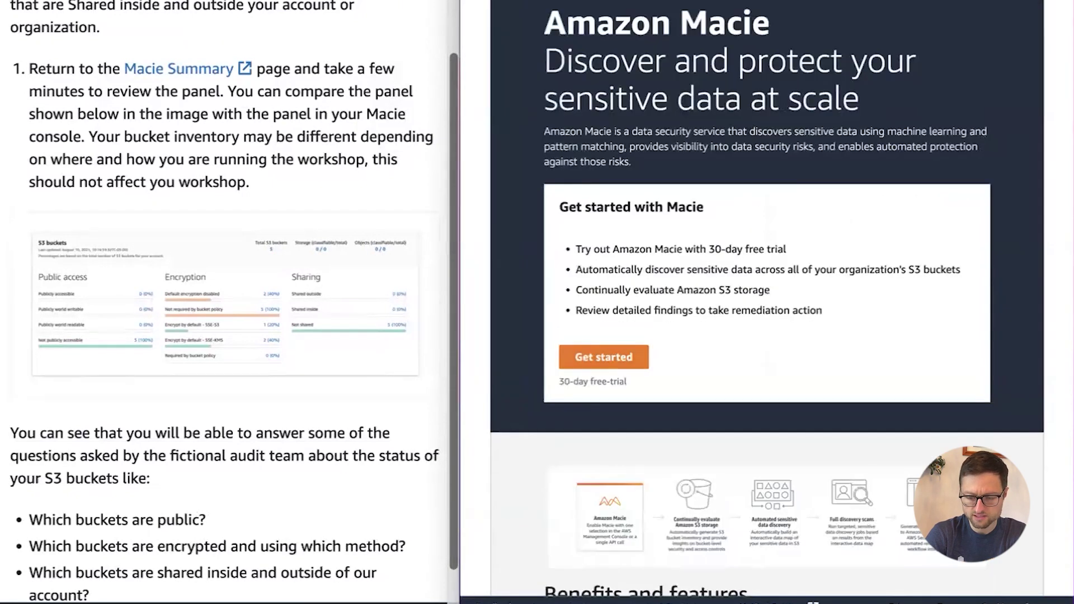
Step: Switch the Macie console to the workshop's region and bring up the S3 bucket breakdown on its summary page
{"action": "key", "text": "Escape"}
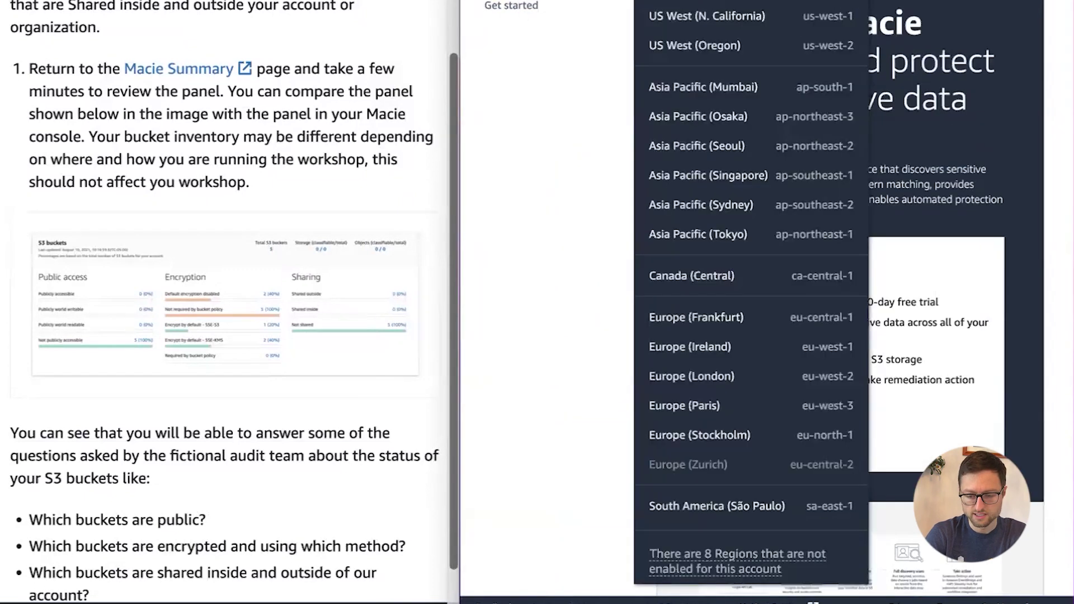
{"action": "left_click", "coordinate": [703, 224]}
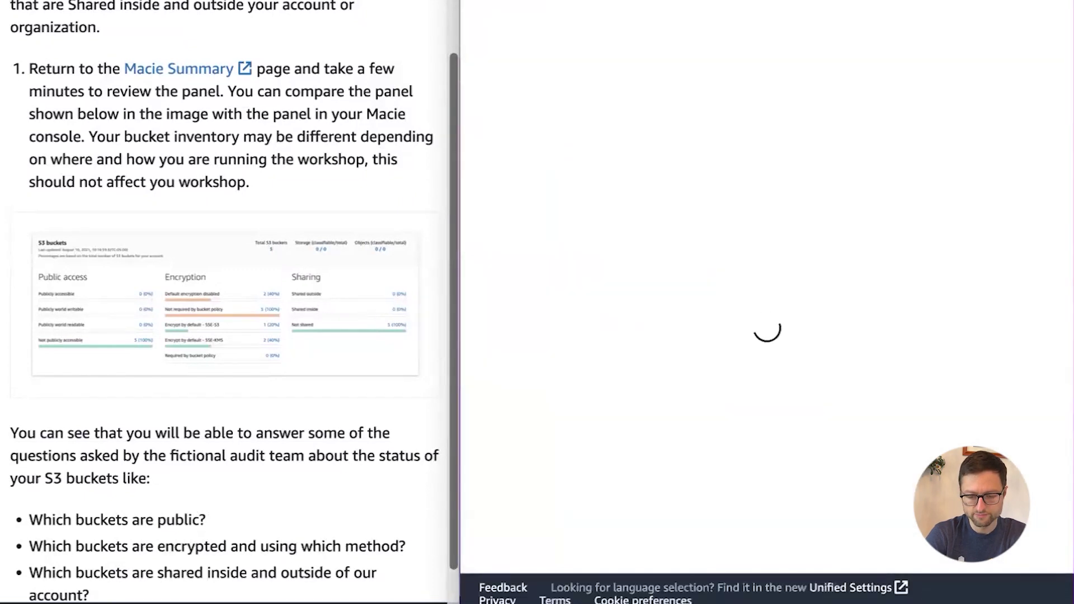
{"action": "scroll", "coordinate": [703, 224], "scroll_direction": "down", "scroll_amount": 8}
{"action": "scroll", "coordinate": [704, 224], "scroll_direction": "down", "scroll_amount": 15}
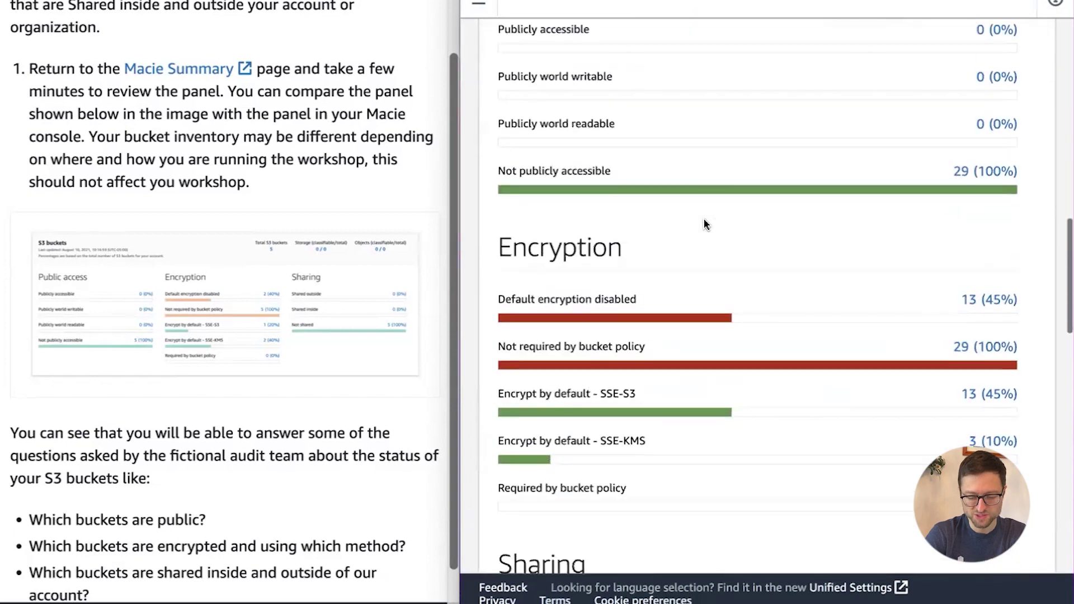
{"action": "scroll", "coordinate": [704, 223], "scroll_direction": "down", "scroll_amount": 1}
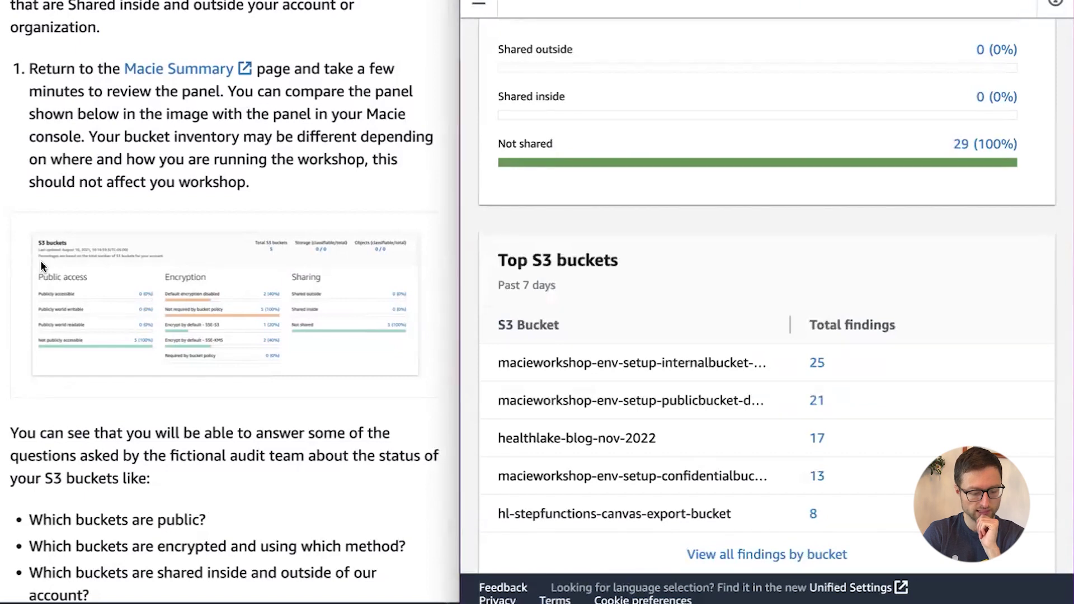
Step: Compare the summary's public access, encryption and sharing breakdowns with the workshop's reference image and questions, and review the top S3 buckets
{"action": "scroll", "coordinate": [743, 428], "scroll_direction": "down", "scroll_amount": 8}
{"action": "scroll", "coordinate": [743, 428], "scroll_direction": "up", "scroll_amount": 10}
{"action": "scroll", "coordinate": [743, 428], "scroll_direction": "up", "scroll_amount": 1}
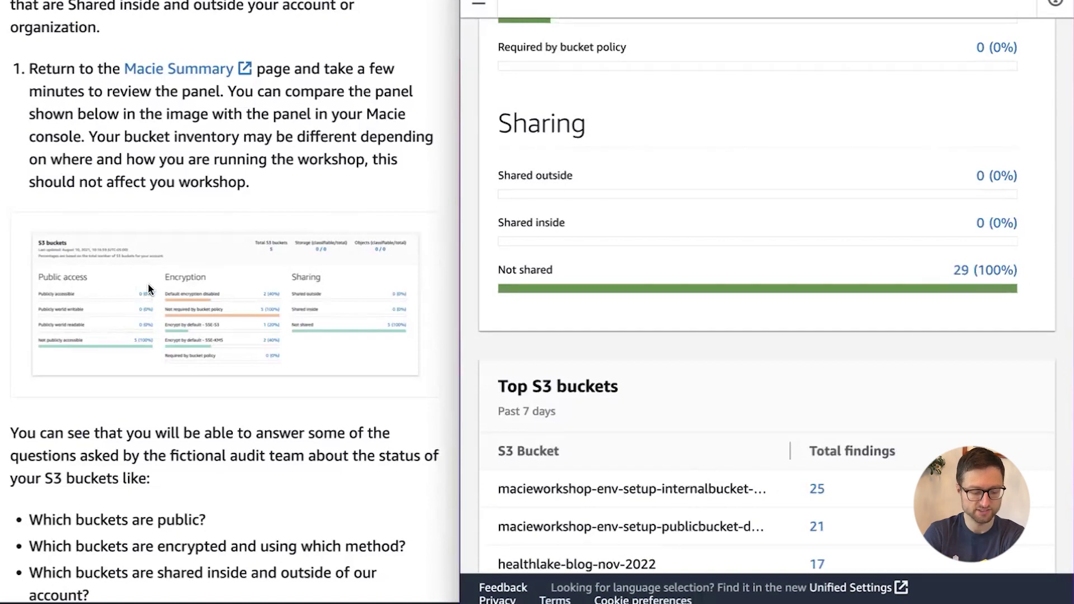
{"action": "scroll", "coordinate": [578, 233], "scroll_direction": "up", "scroll_amount": 10}
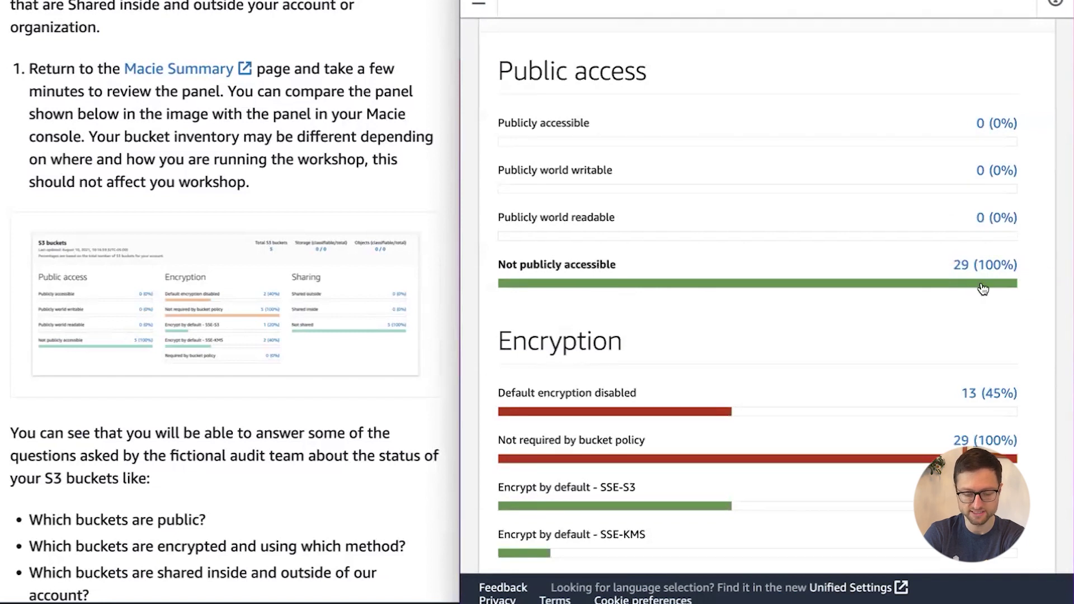
{"action": "scroll", "coordinate": [983, 289], "scroll_direction": "down", "scroll_amount": 5}
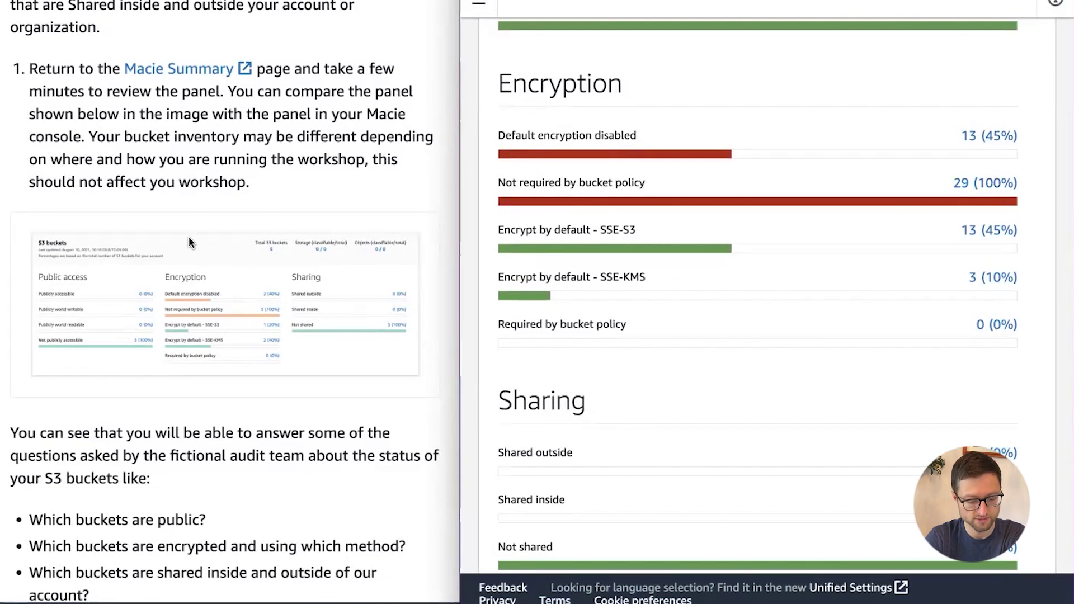
{"action": "scroll", "coordinate": [642, 401], "scroll_direction": "down", "scroll_amount": 2}
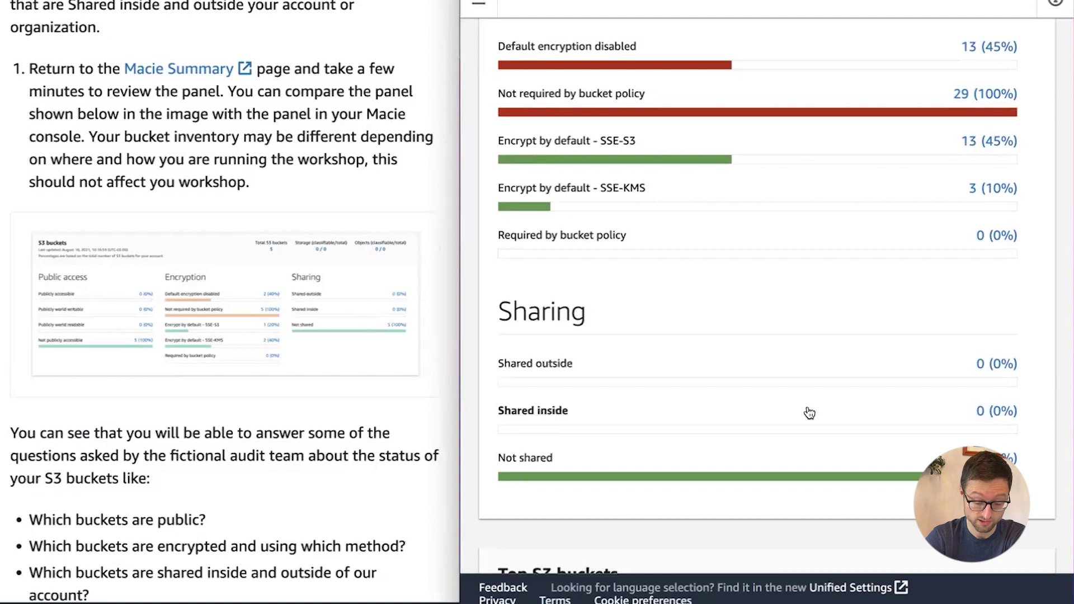
{"action": "scroll", "coordinate": [808, 411], "scroll_direction": "down", "scroll_amount": 3}
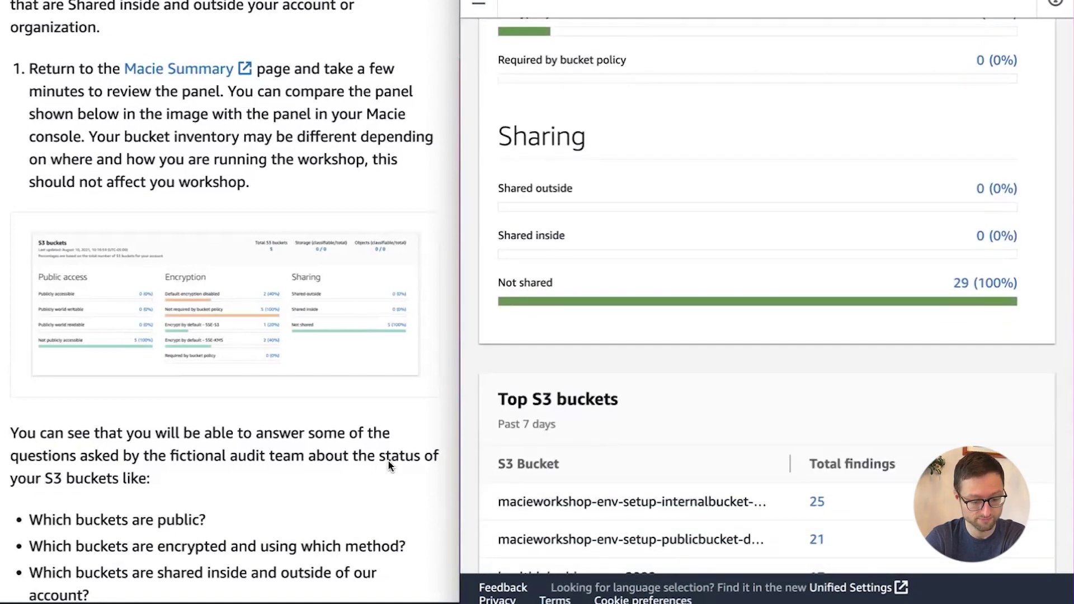
{"action": "scroll", "coordinate": [387, 460], "scroll_direction": "down", "scroll_amount": 3}
{"action": "scroll", "coordinate": [670, 449], "scroll_direction": "down", "scroll_amount": 2}
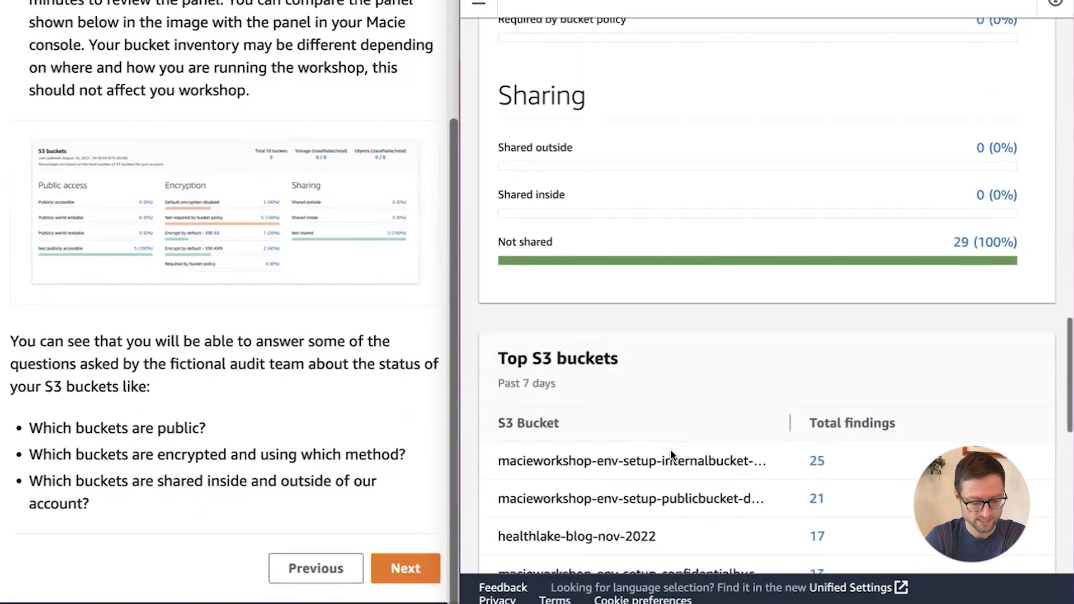
{"action": "scroll", "coordinate": [672, 454], "scroll_direction": "down", "scroll_amount": 4}
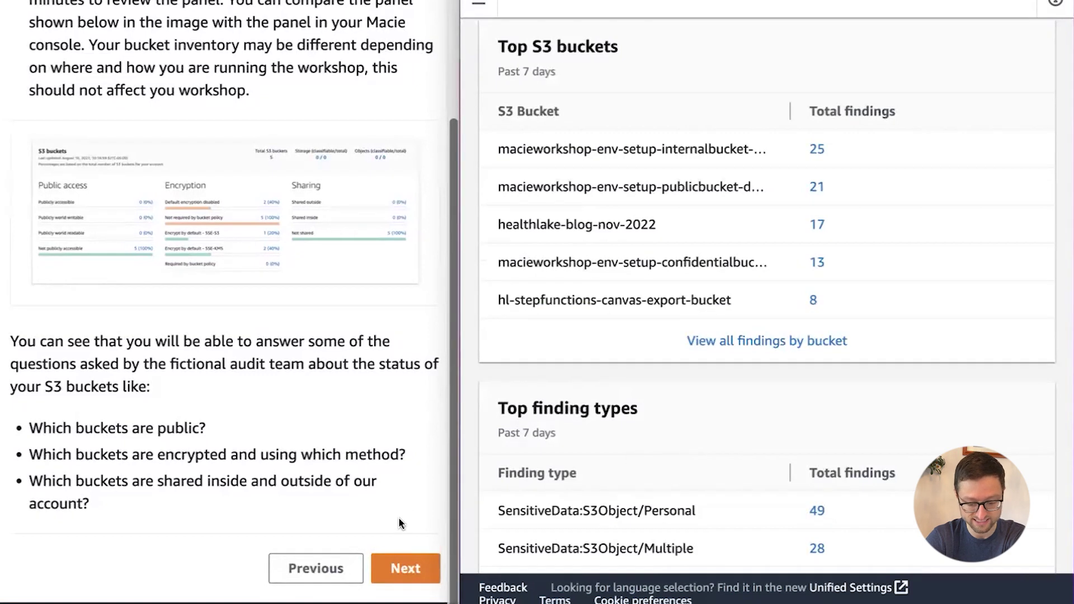
Step: Proceed to the Review Security Hub Alerts section, look through the linked documentation of Macie finding types, and close it
{"action": "left_click", "coordinate": [412, 568]}
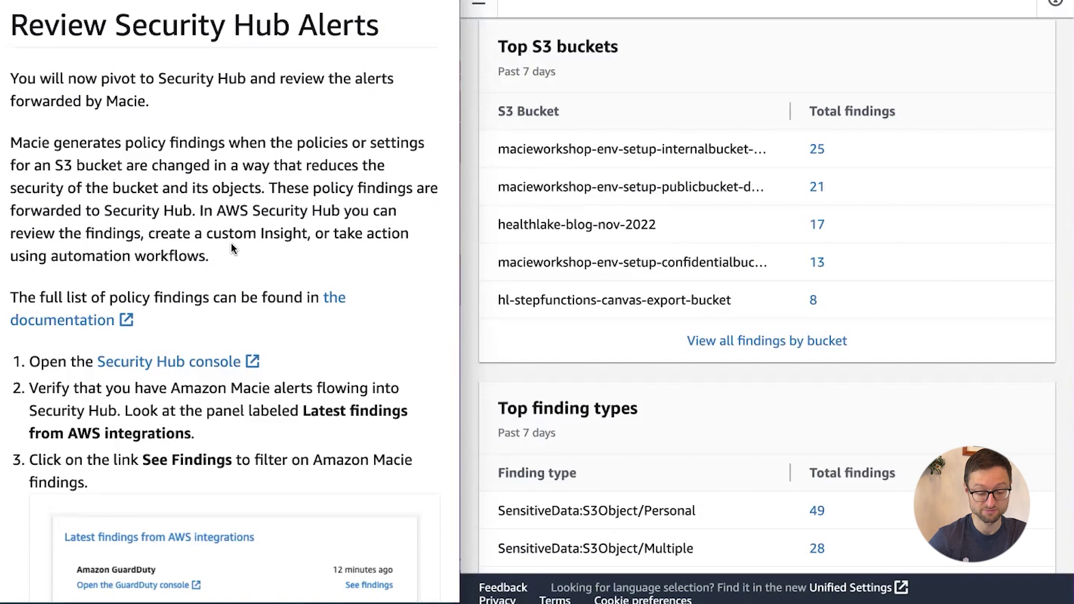
{"action": "left_click", "coordinate": [334, 297]}
{"action": "scroll", "coordinate": [324, 111], "scroll_direction": "down", "scroll_amount": 4}
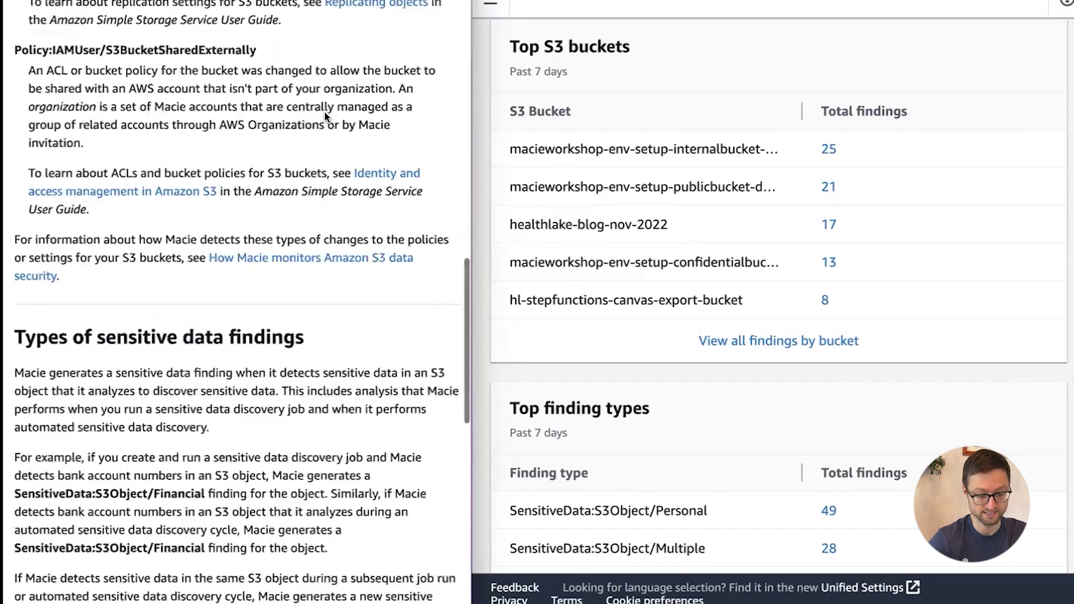
{"action": "scroll", "coordinate": [324, 110], "scroll_direction": "down", "scroll_amount": 4}
{"action": "scroll", "coordinate": [325, 113], "scroll_direction": "down", "scroll_amount": 5}
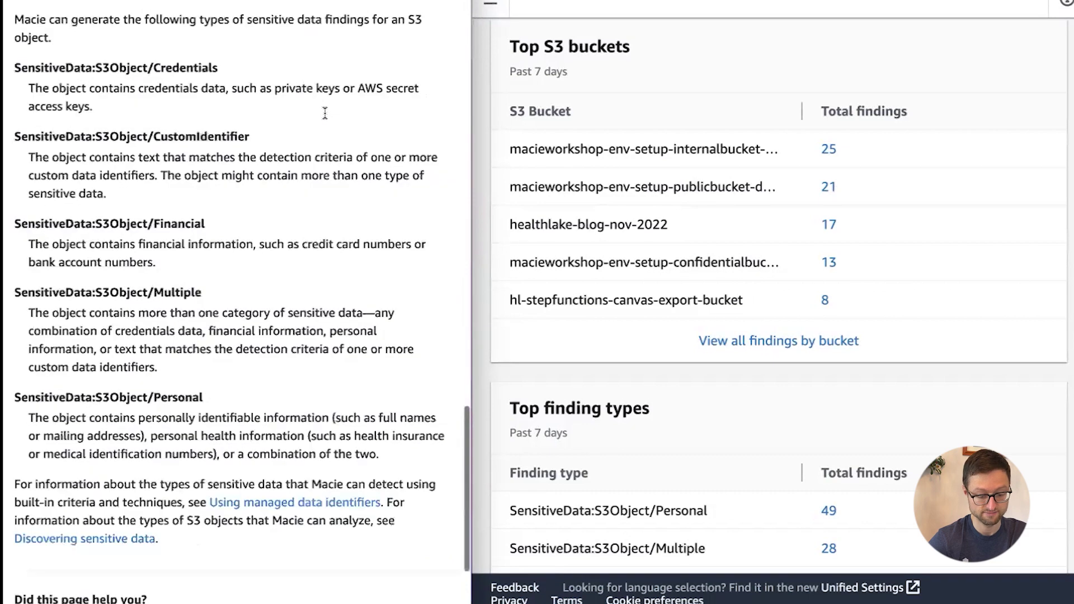
{"action": "scroll", "coordinate": [324, 113], "scroll_direction": "up", "scroll_amount": 15}
{"action": "scroll", "coordinate": [324, 113], "scroll_direction": "down", "scroll_amount": 3}
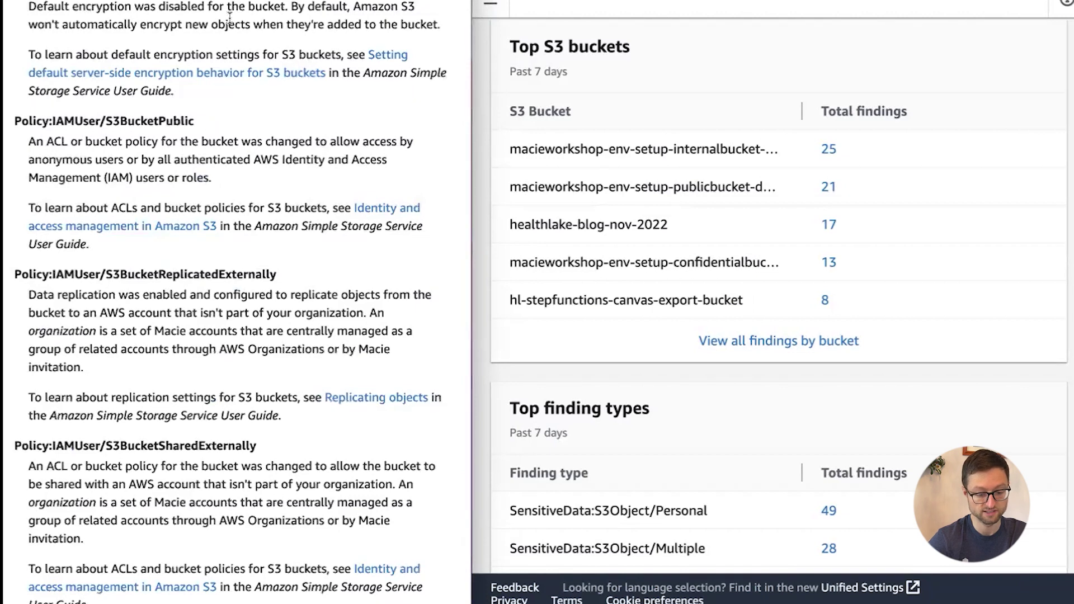
{"action": "key", "text": "ctrl+w"}
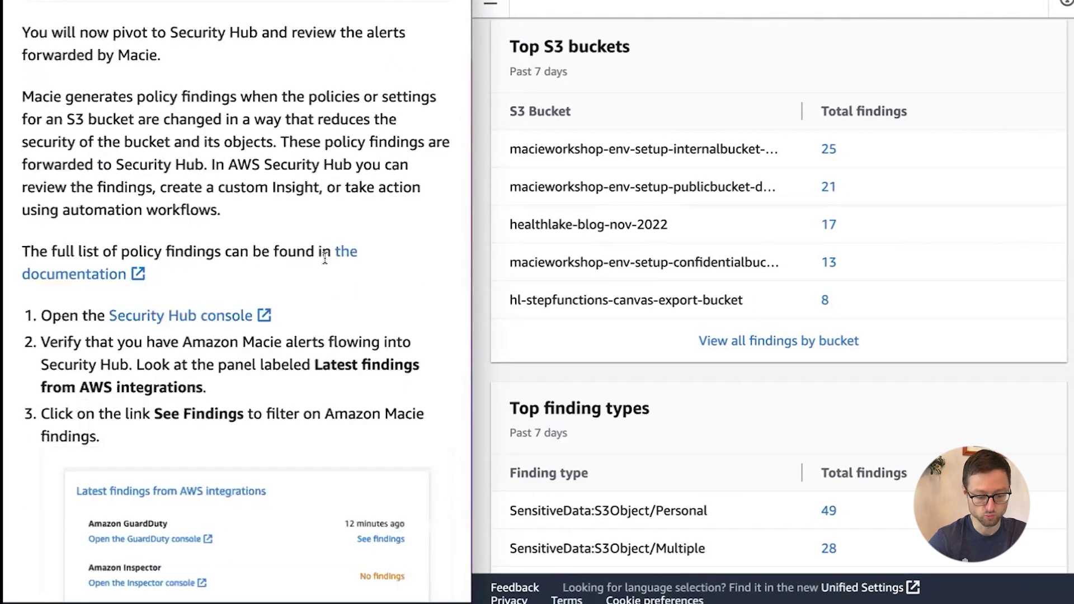
Step: Open the Security Hub console and locate the Amazon Macie entry among the latest findings from AWS integrations
{"action": "left_click", "coordinate": [180, 315]}
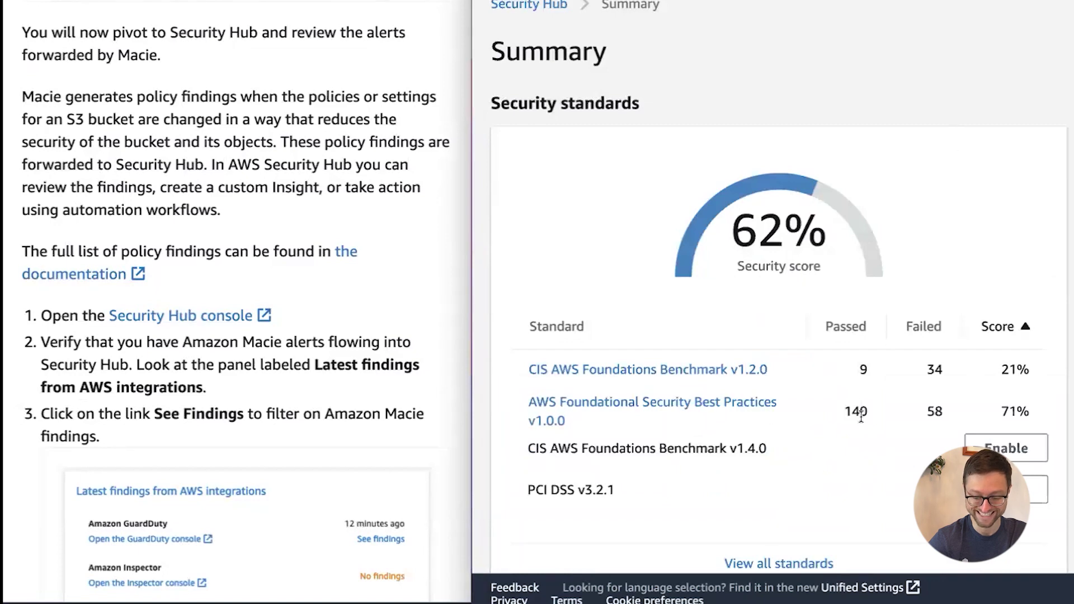
{"action": "scroll", "coordinate": [352, 171], "scroll_direction": "down", "scroll_amount": 4}
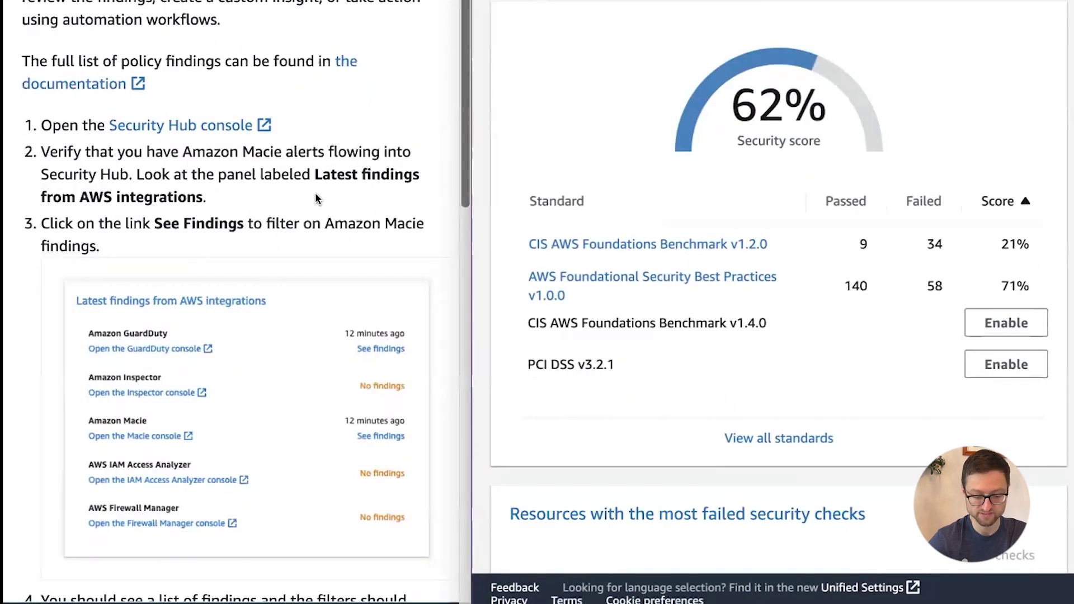
{"action": "scroll", "coordinate": [566, 245], "scroll_direction": "down", "scroll_amount": 15}
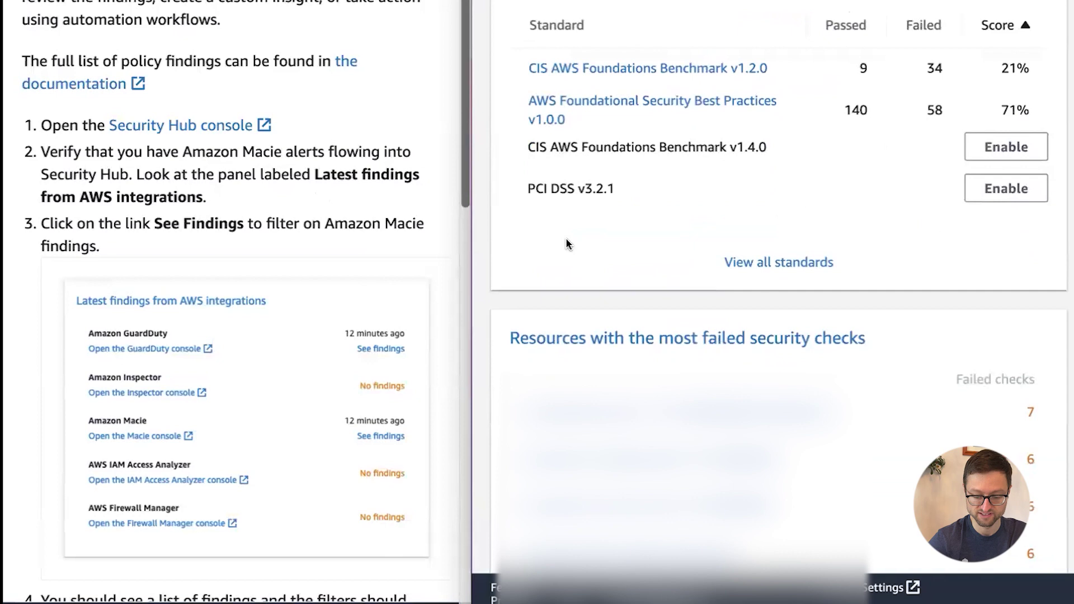
{"action": "scroll", "coordinate": [566, 239], "scroll_direction": "down", "scroll_amount": 10}
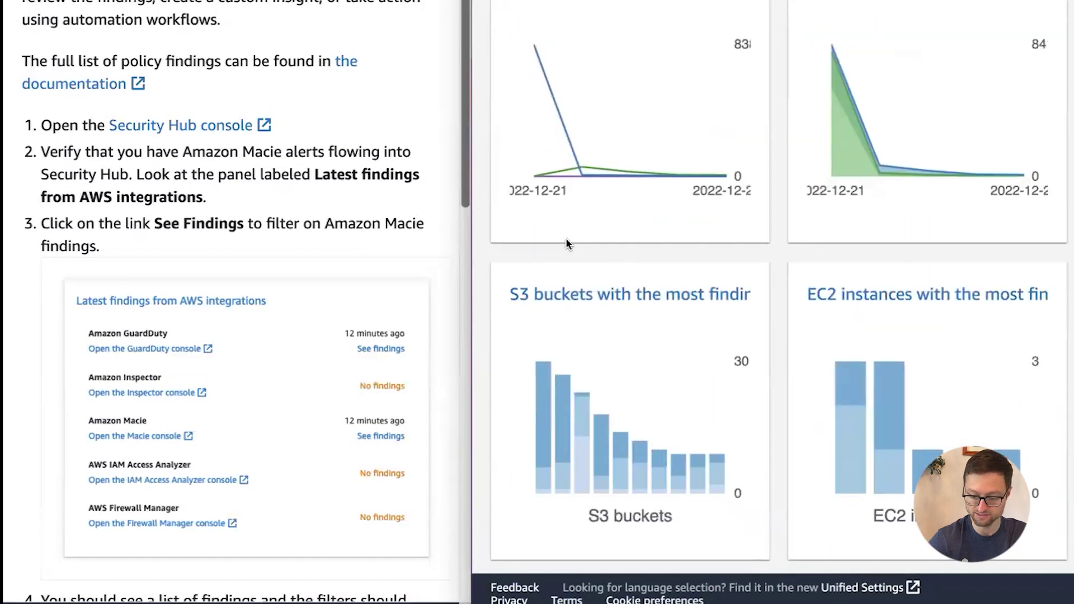
{"action": "scroll", "coordinate": [914, 230], "scroll_direction": "down", "scroll_amount": 3}
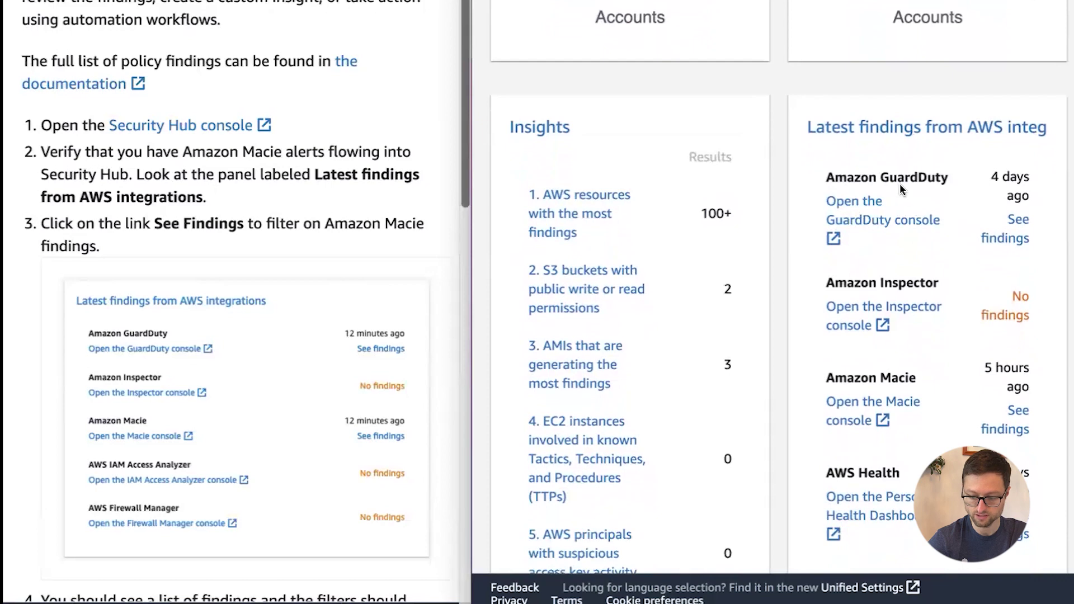
{"action": "scroll", "coordinate": [900, 186], "scroll_direction": "down", "scroll_amount": 5}
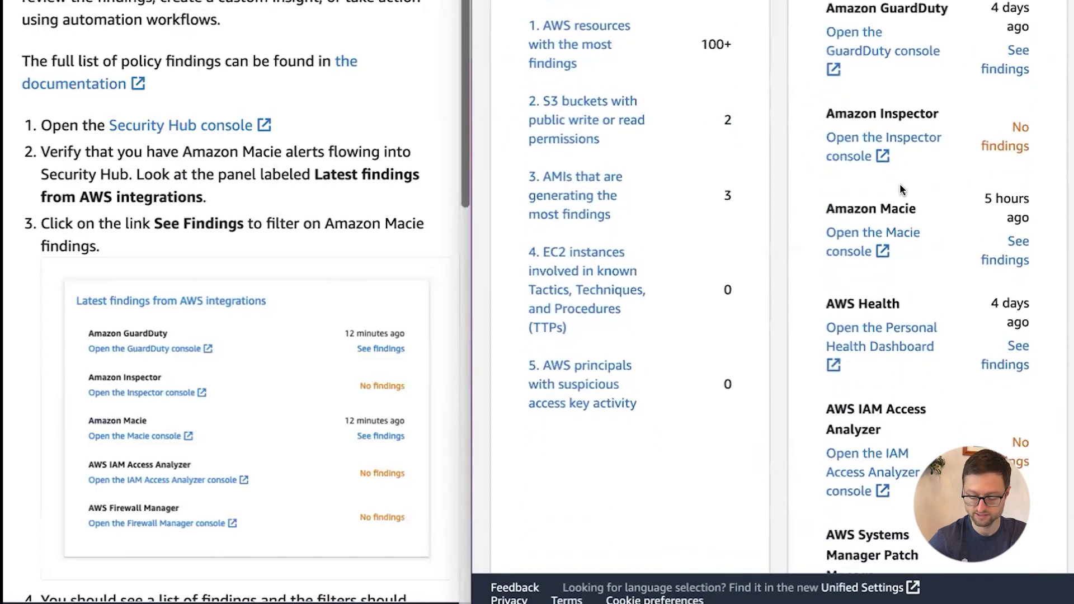
{"action": "scroll", "coordinate": [904, 307], "scroll_direction": "down", "scroll_amount": 4}
{"action": "scroll", "coordinate": [919, 313], "scroll_direction": "down", "scroll_amount": 5}
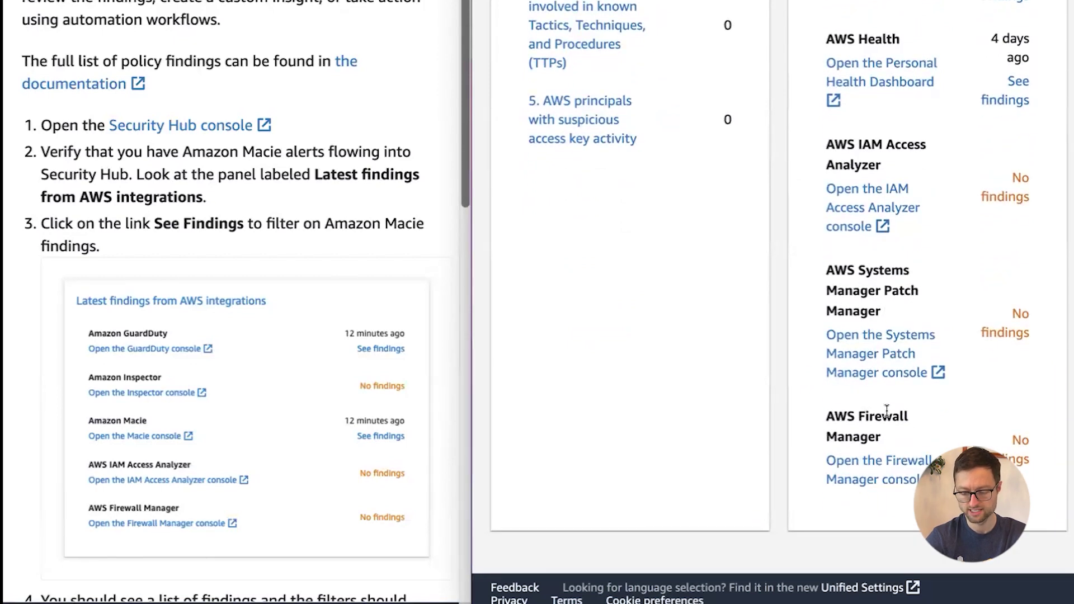
{"action": "scroll", "coordinate": [891, 415], "scroll_direction": "up", "scroll_amount": 1}
{"action": "scroll", "coordinate": [892, 415], "scroll_direction": "up", "scroll_amount": 5}
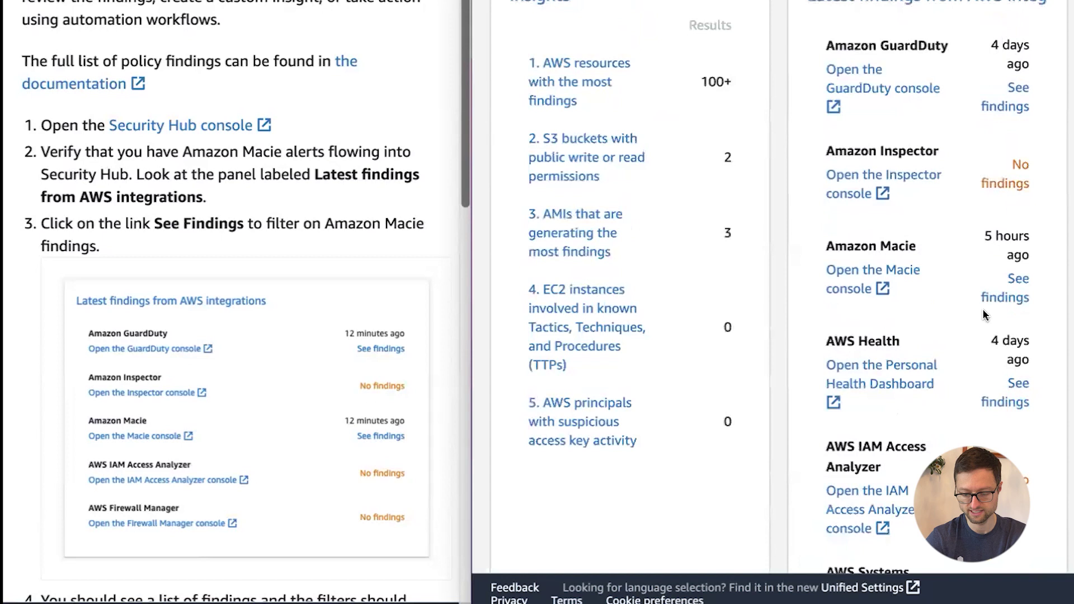
Step: Check the age of the latest Amazon Macie findings, open them in Security Hub, and read the workshop's instructions for reviewing them
{"action": "left_click_drag", "start_coordinate": [1044, 306], "coordinate": [818, 253]}
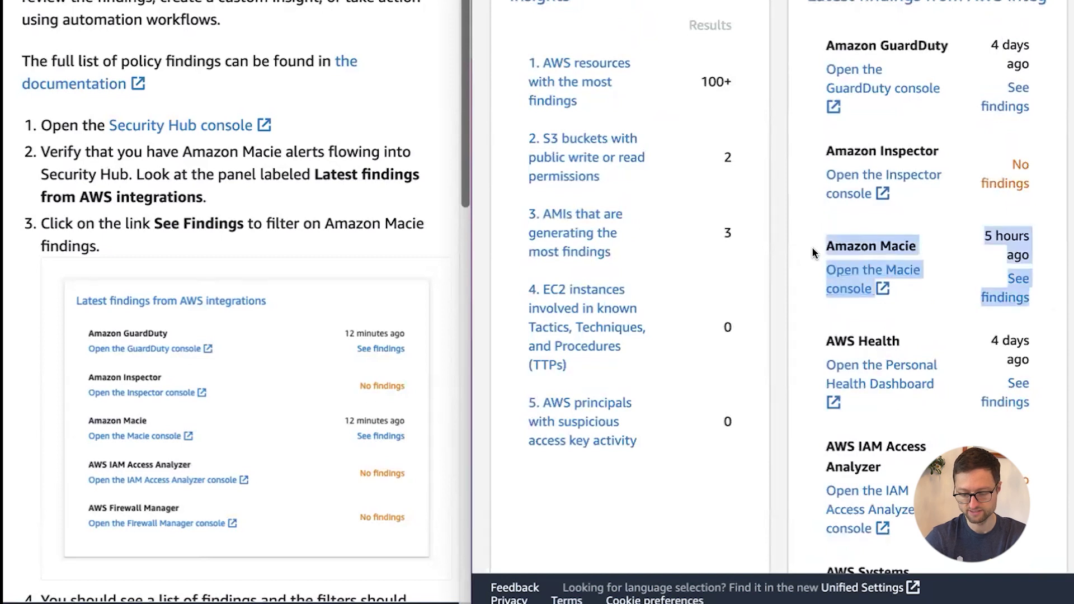
{"action": "left_click", "coordinate": [926, 220]}
{"action": "left_click_drag", "start_coordinate": [983, 235], "coordinate": [1016, 234]}
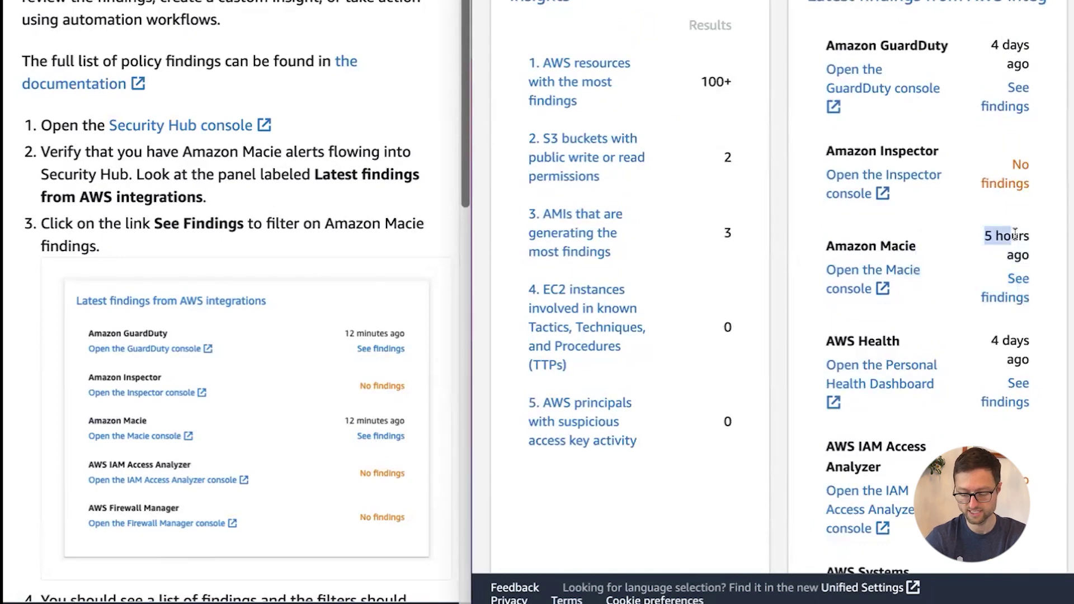
{"action": "left_click", "coordinate": [965, 273]}
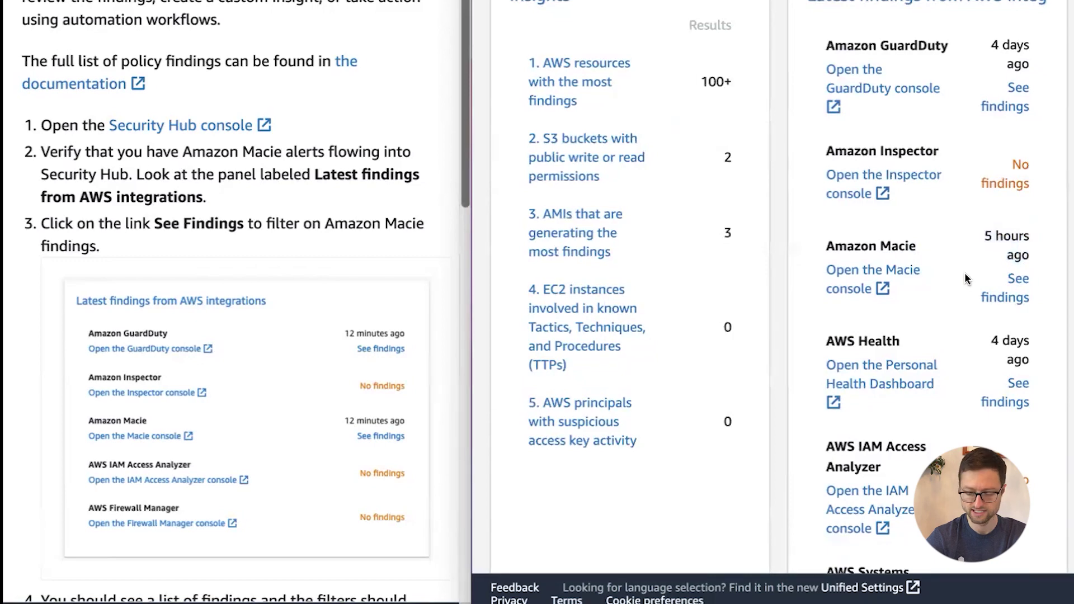
{"action": "left_click", "coordinate": [1024, 281]}
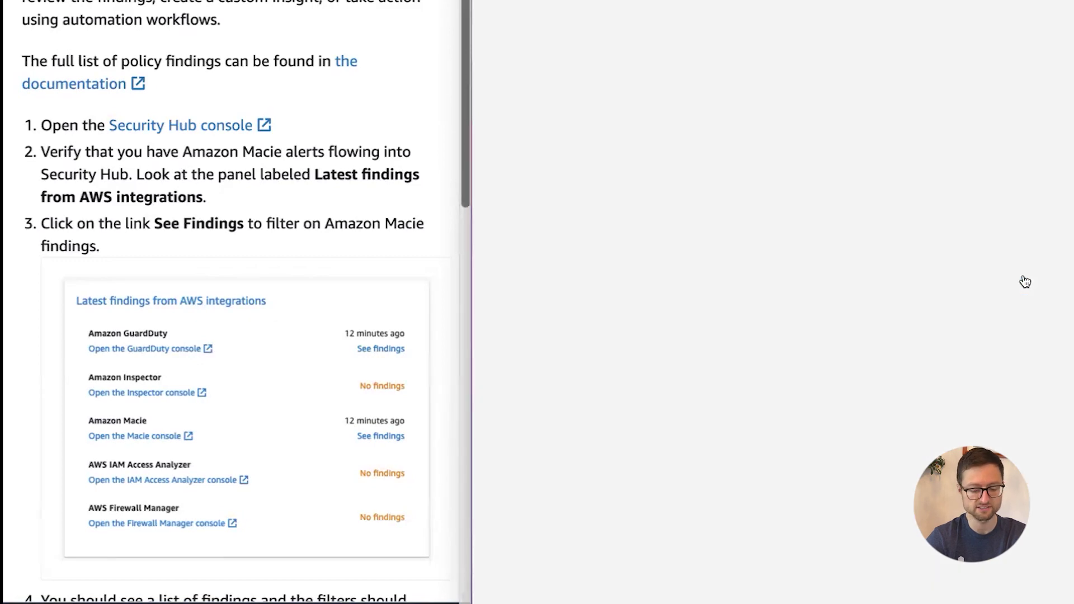
{"action": "scroll", "coordinate": [284, 399], "scroll_direction": "down", "scroll_amount": 8}
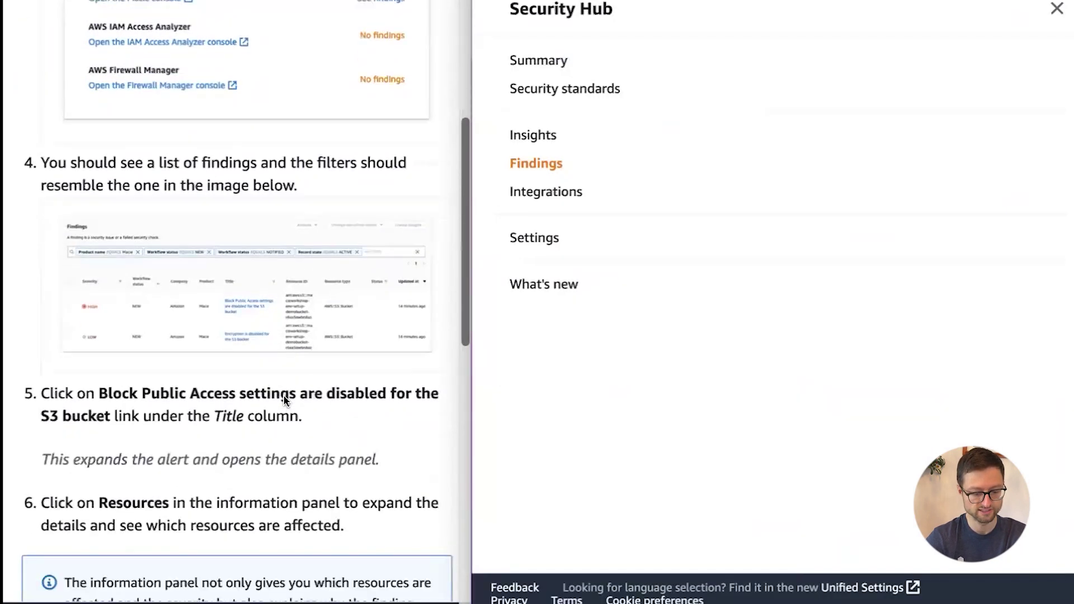
{"action": "scroll", "coordinate": [283, 396], "scroll_direction": "down", "scroll_amount": 3}
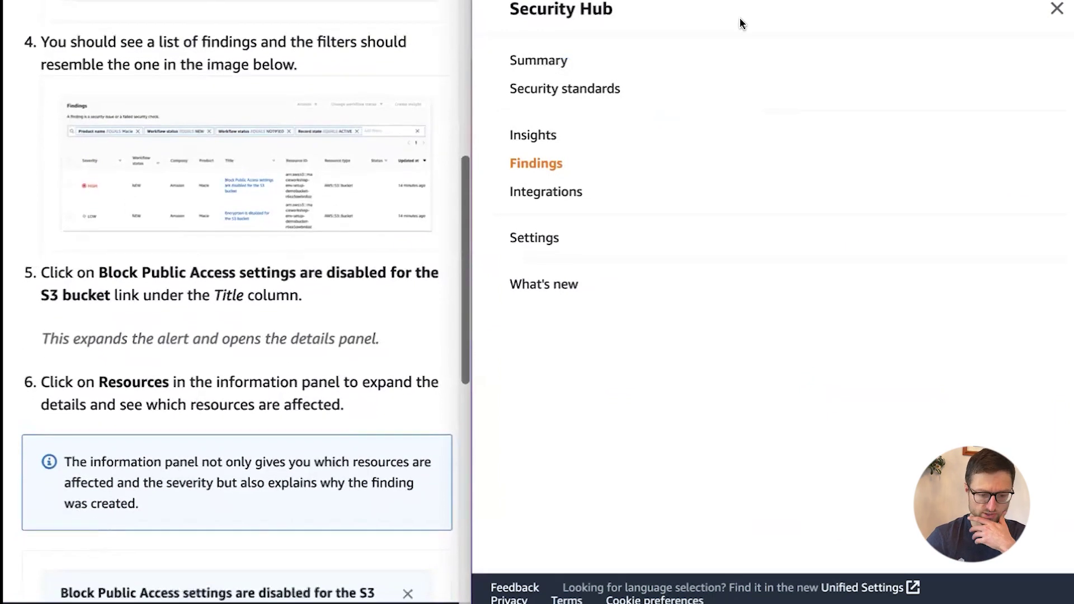
Step: Look through the Security Hub findings filtered to Macie, checking their severity, title and resource columns
{"action": "left_click", "coordinate": [1057, 9]}
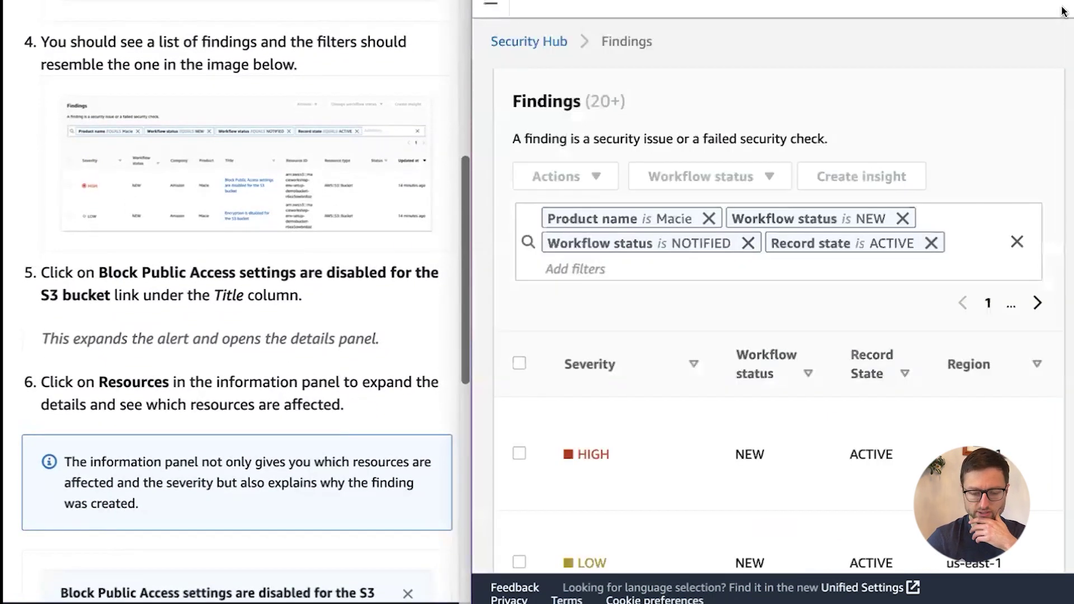
{"action": "scroll", "coordinate": [917, 351], "scroll_direction": "down", "scroll_amount": 2}
{"action": "scroll", "coordinate": [917, 351], "scroll_direction": "right", "scroll_amount": 5}
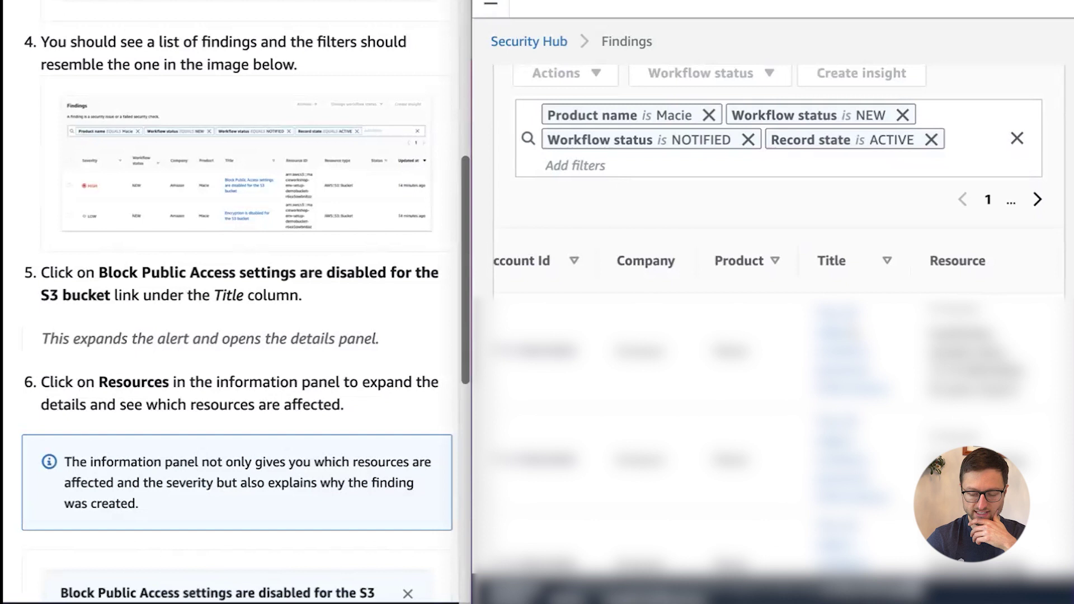
{"action": "scroll", "coordinate": [769, 419], "scroll_direction": "left", "scroll_amount": 5}
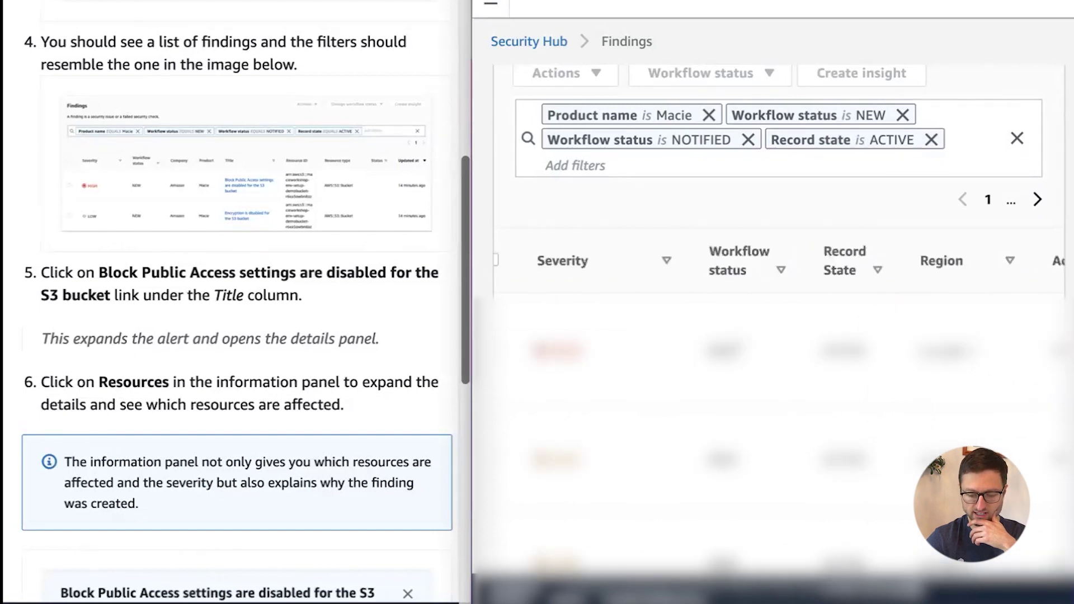
{"action": "scroll", "coordinate": [779, 414], "scroll_direction": "right", "scroll_amount": 6}
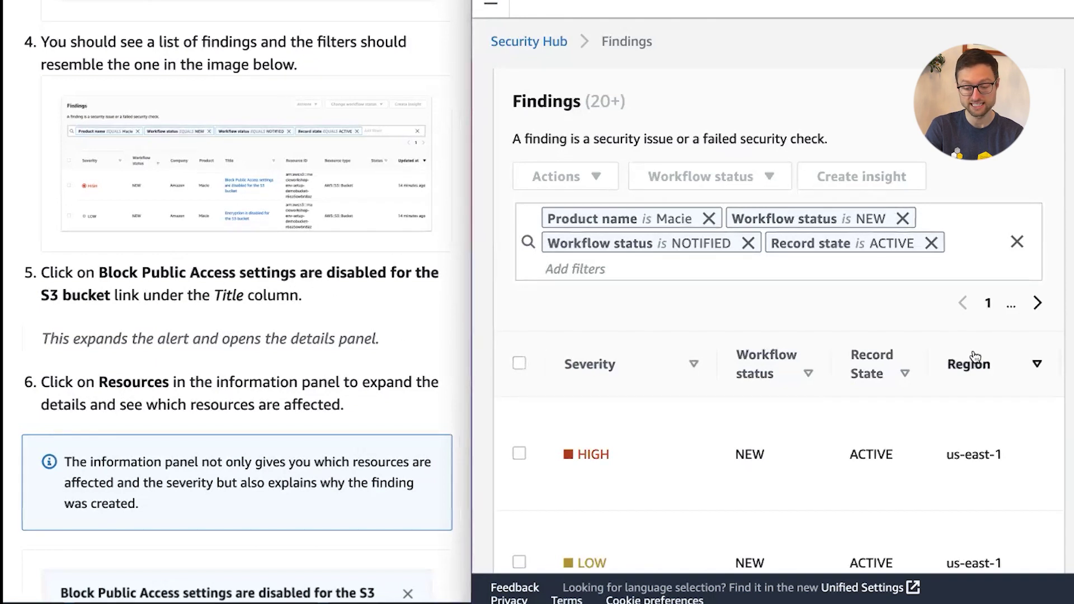
{"action": "scroll", "coordinate": [777, 458], "scroll_direction": "right", "scroll_amount": 5}
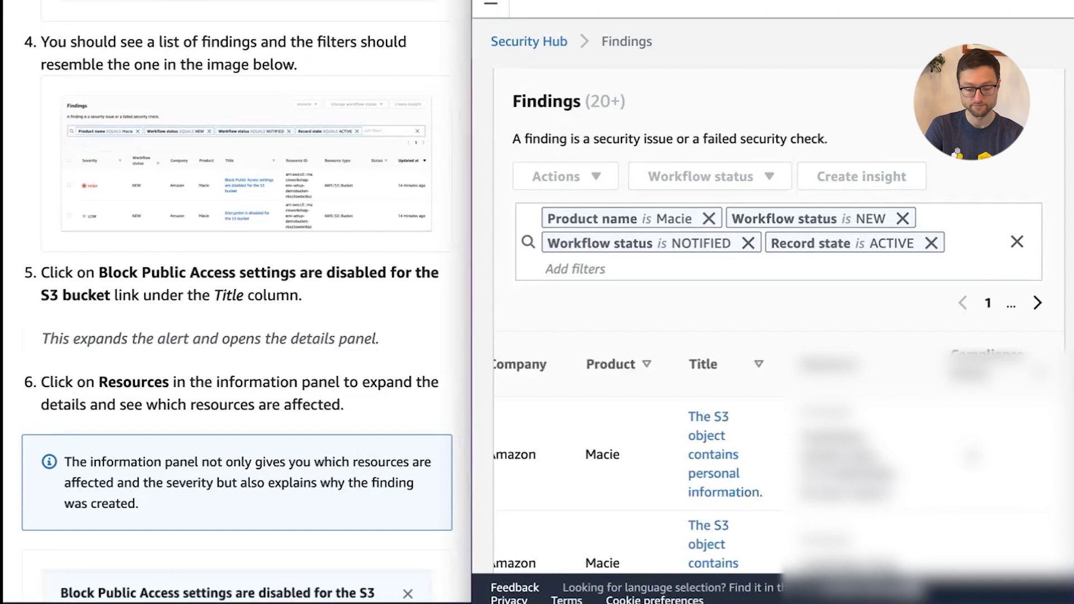
{"action": "scroll", "coordinate": [777, 392], "scroll_direction": "down", "scroll_amount": 1}
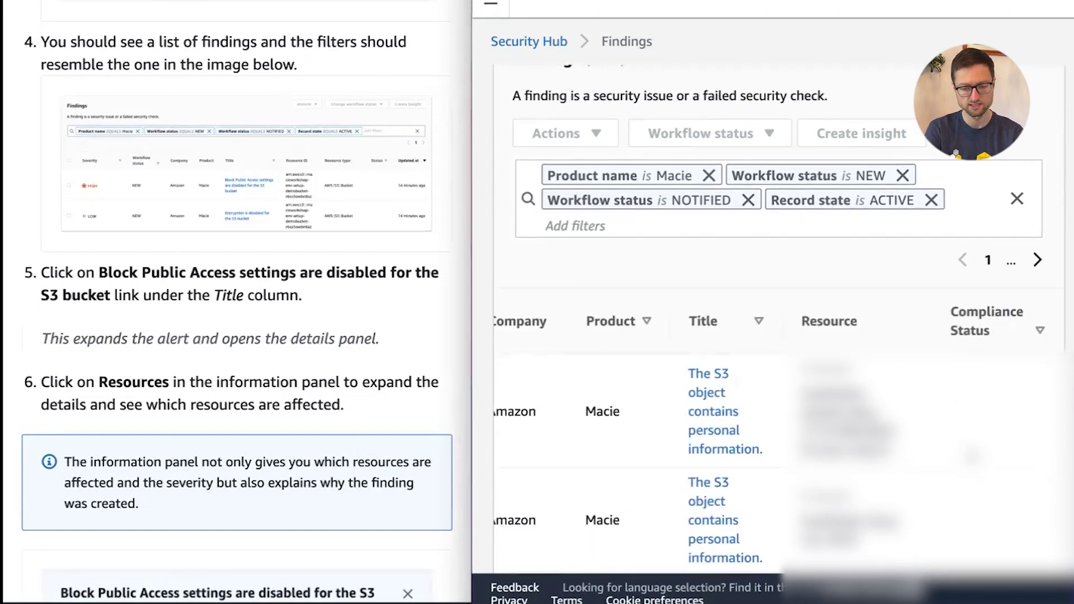
{"action": "scroll", "coordinate": [632, 335], "scroll_direction": "down", "scroll_amount": 2}
{"action": "scroll", "coordinate": [632, 336], "scroll_direction": "down", "scroll_amount": 5}
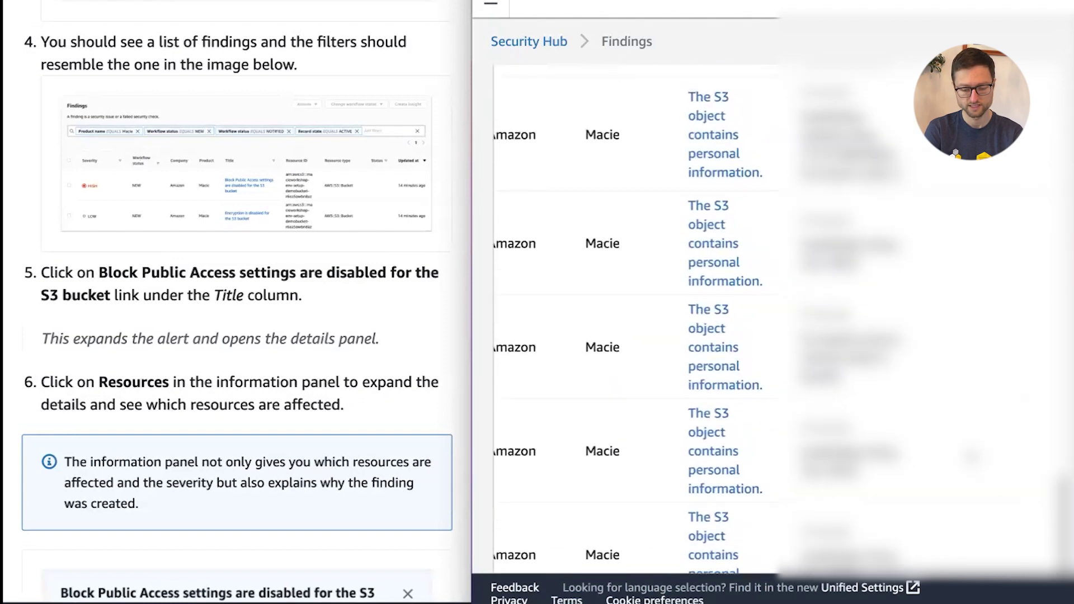
{"action": "scroll", "coordinate": [632, 336], "scroll_direction": "down", "scroll_amount": 1}
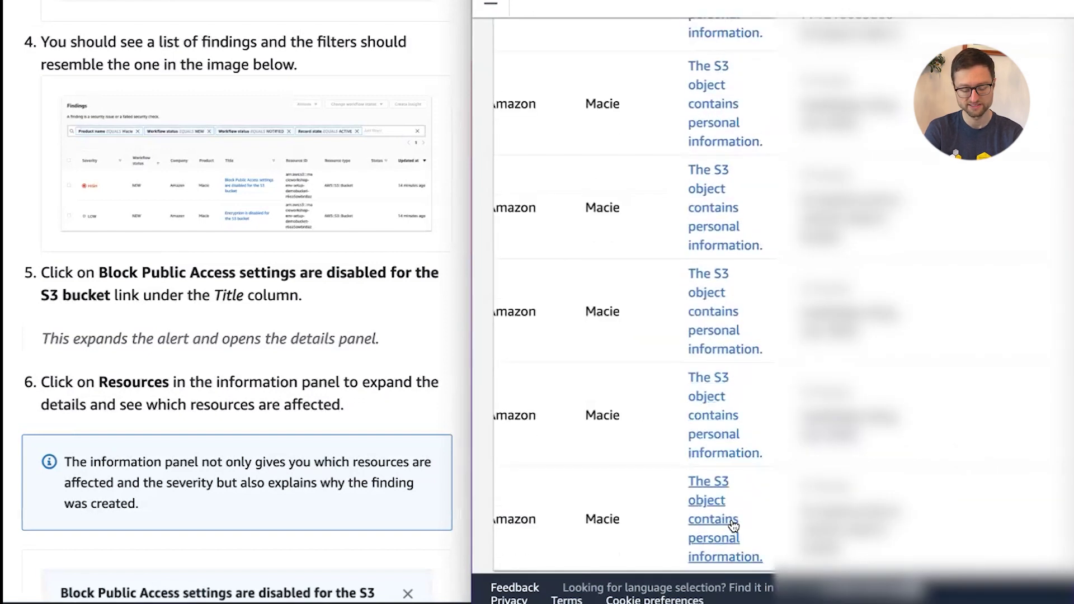
{"action": "scroll", "coordinate": [733, 526], "scroll_direction": "up", "scroll_amount": 8}
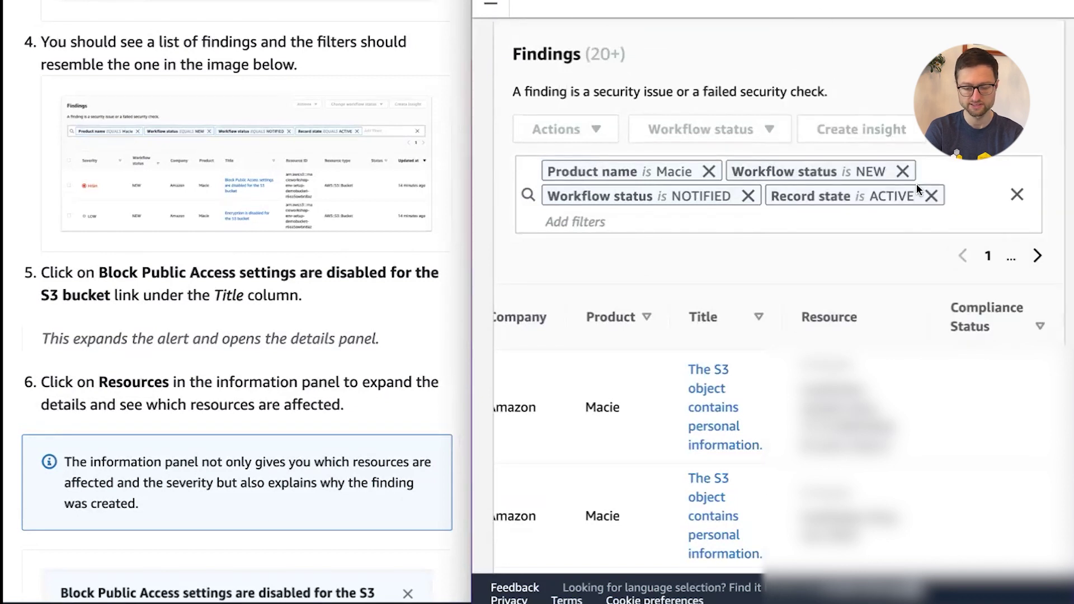
Step: Filter the findings by the title "Block Public Access settings are disabled for the S3 bucket"
{"action": "left_click", "coordinate": [612, 224]}
{"action": "type", "text": "titl"}
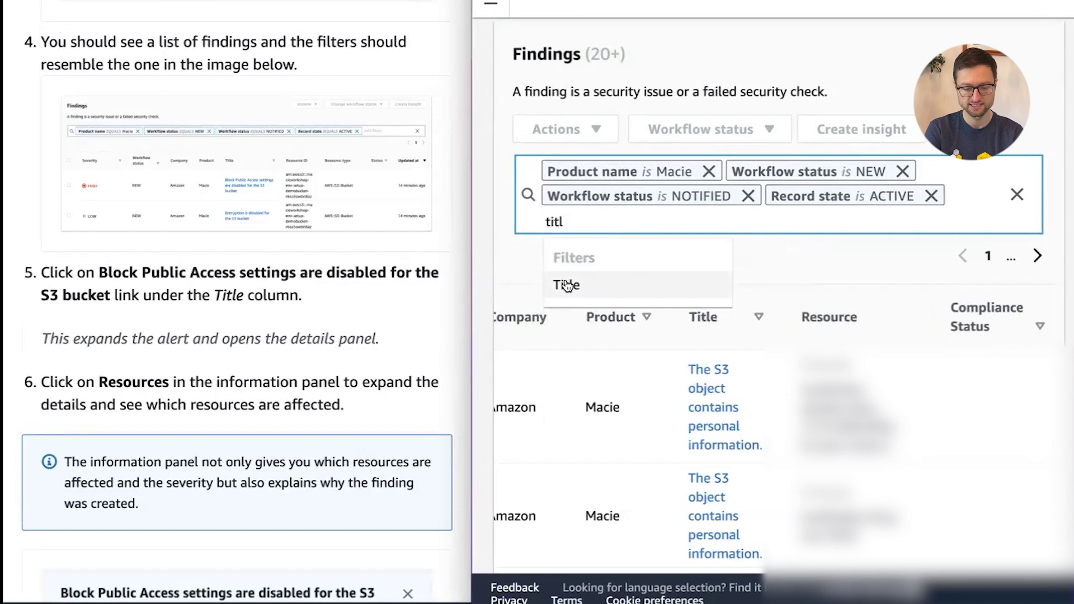
{"action": "left_click", "coordinate": [568, 287]}
{"action": "left_click", "coordinate": [702, 301]}
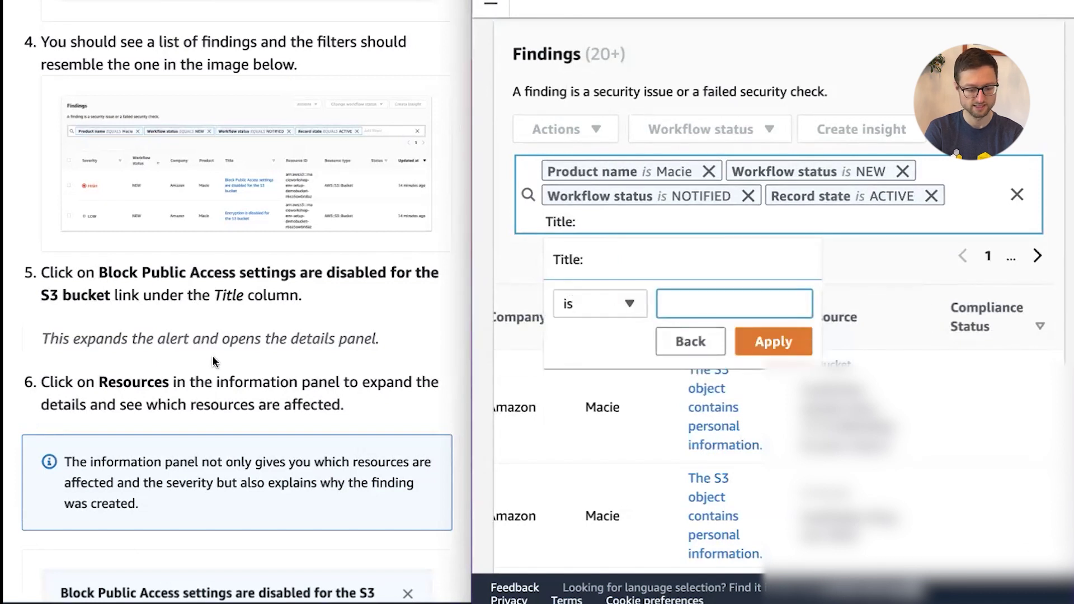
{"action": "left_click_drag", "start_coordinate": [100, 277], "coordinate": [110, 296]}
{"action": "key", "text": "ctrl+c"}
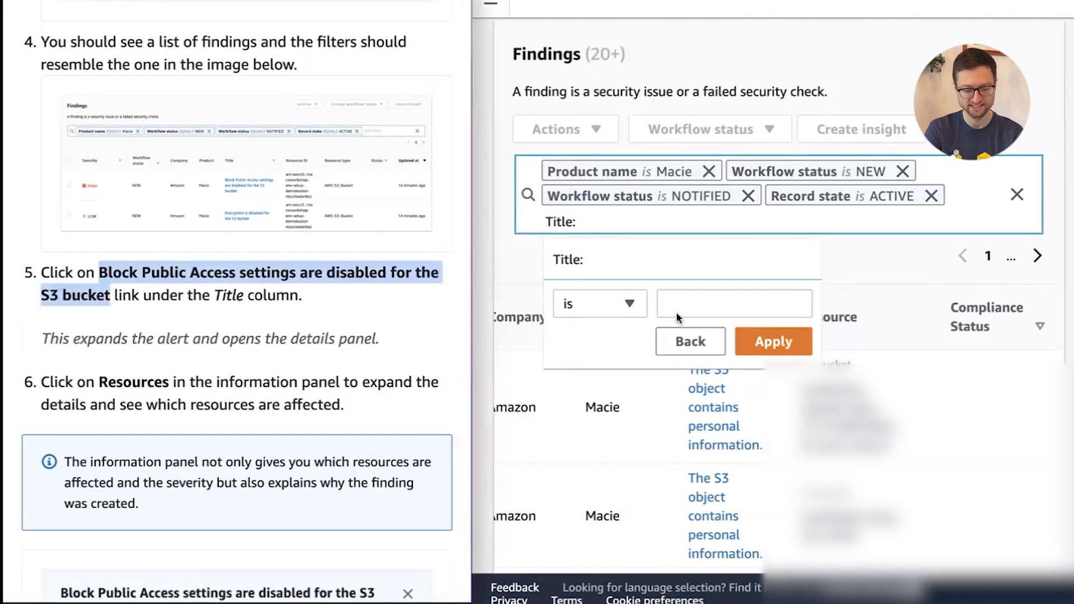
{"action": "left_click", "coordinate": [696, 312]}
{"action": "key", "text": "ctrl+v"}
{"action": "left_click", "coordinate": [773, 341]}
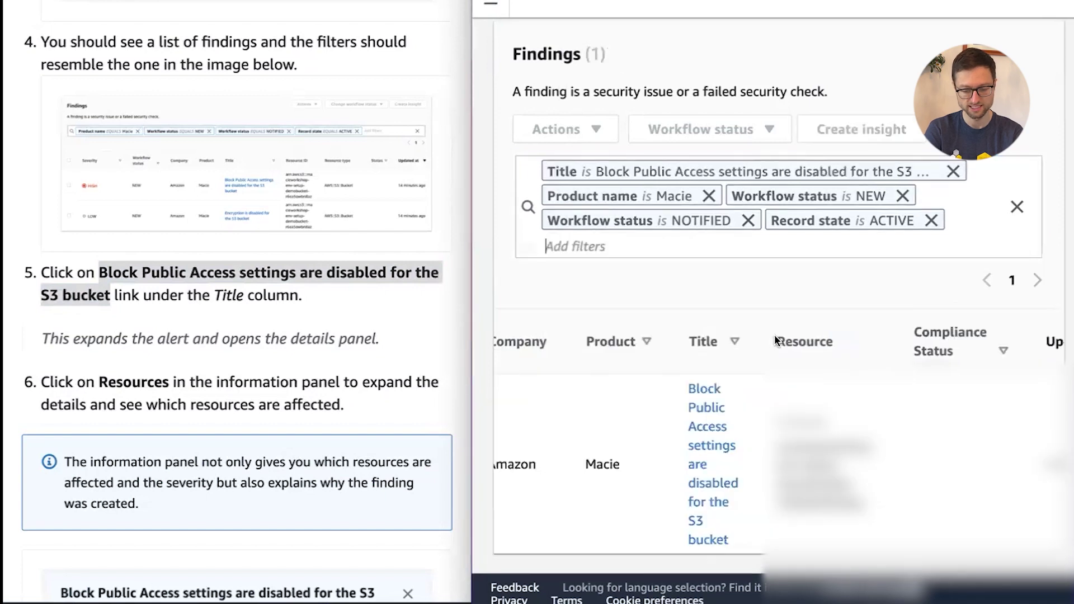
Step: Open the Block Public Access finding and review its description, severity and affected resource alongside the workshop's instructions
{"action": "left_click", "coordinate": [704, 467]}
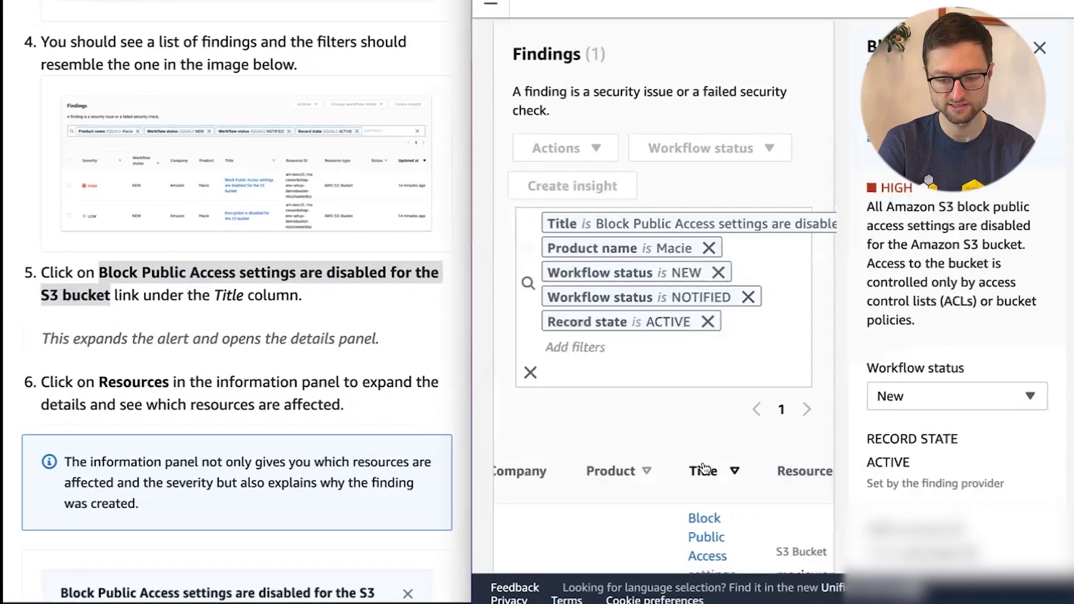
{"action": "scroll", "coordinate": [363, 431], "scroll_direction": "down", "scroll_amount": 2}
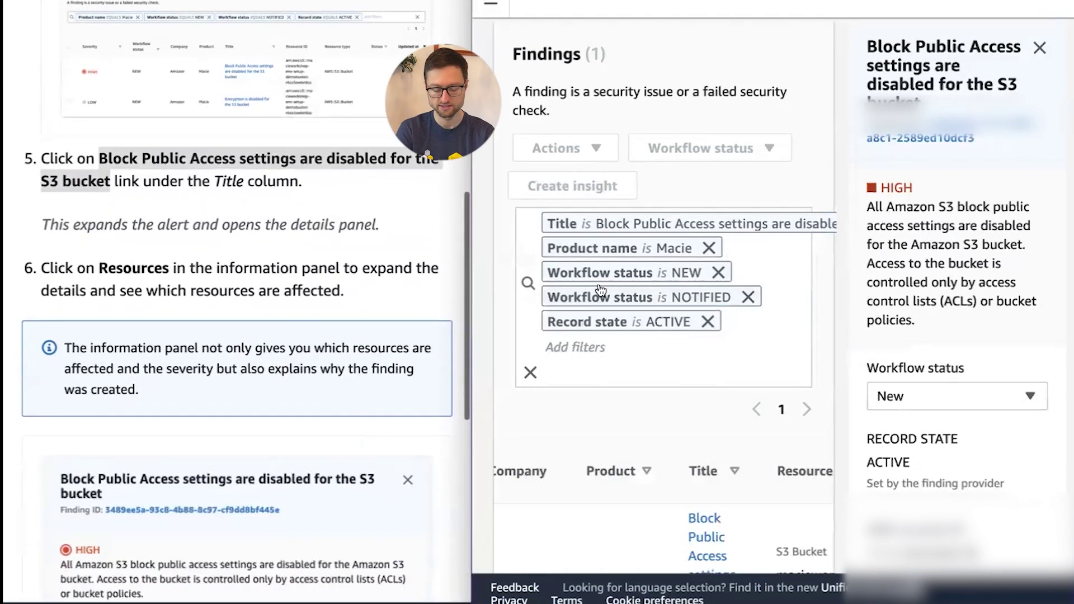
{"action": "scroll", "coordinate": [902, 281], "scroll_direction": "down", "scroll_amount": 1}
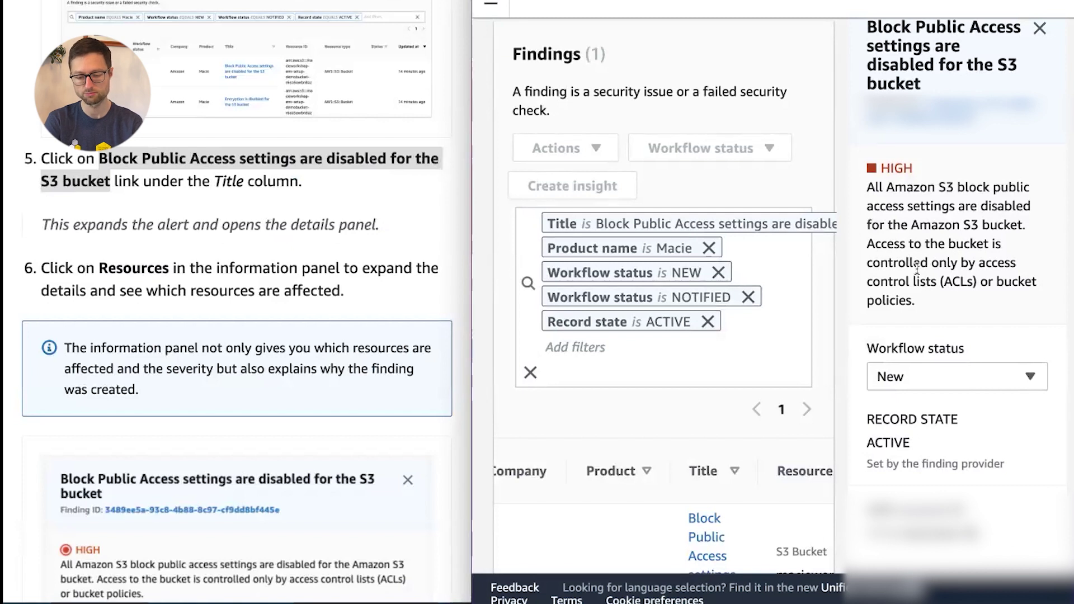
{"action": "left_click_drag", "start_coordinate": [867, 27], "coordinate": [926, 45]}
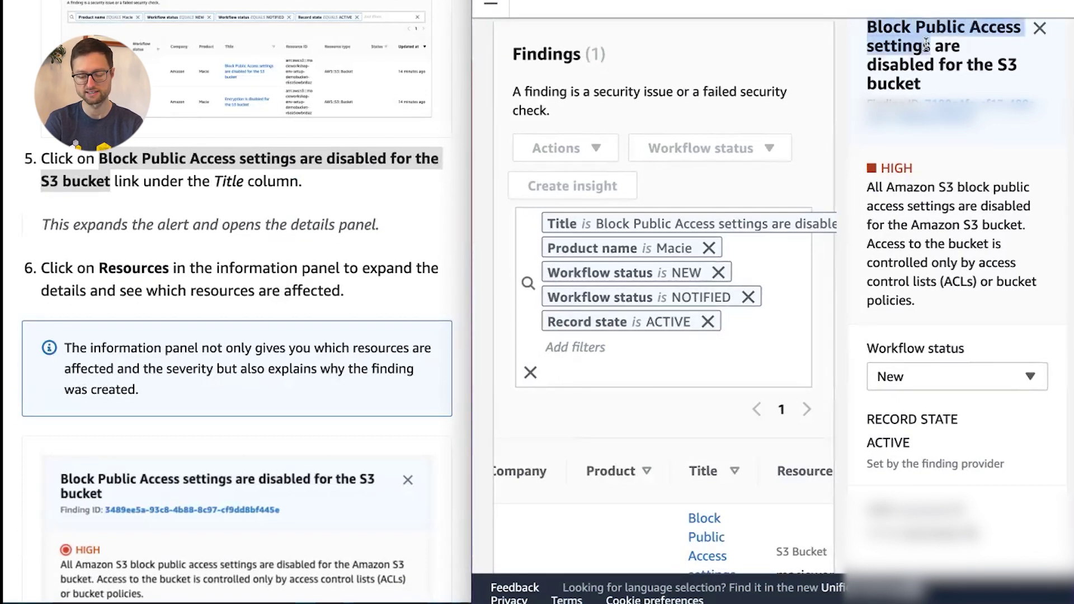
{"action": "scroll", "coordinate": [943, 199], "scroll_direction": "down", "scroll_amount": 1}
{"action": "scroll", "coordinate": [943, 200], "scroll_direction": "down", "scroll_amount": 10}
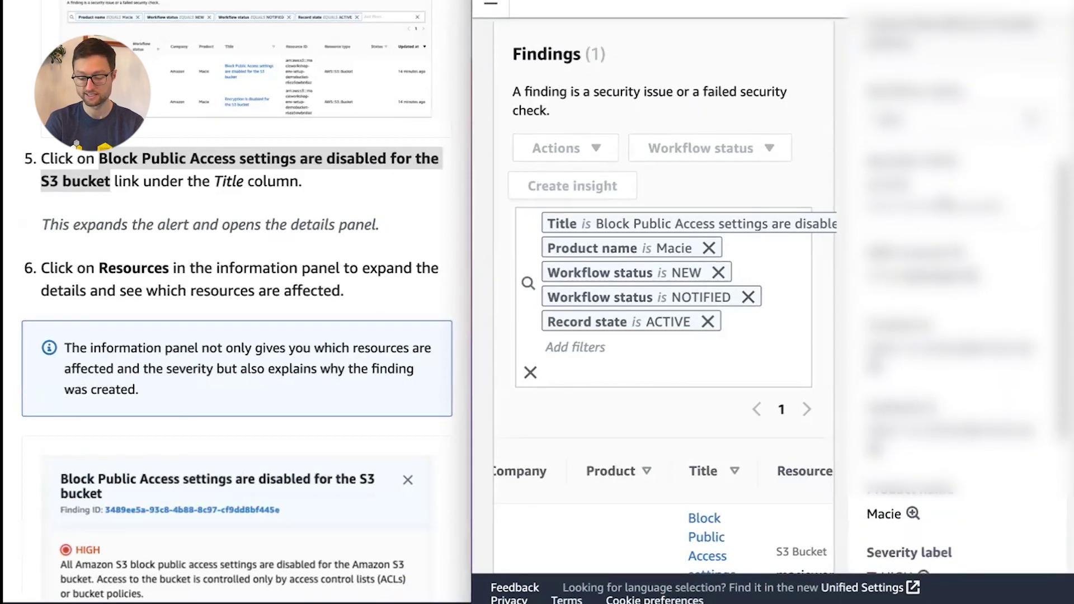
{"action": "scroll", "coordinate": [872, 416], "scroll_direction": "down", "scroll_amount": 4}
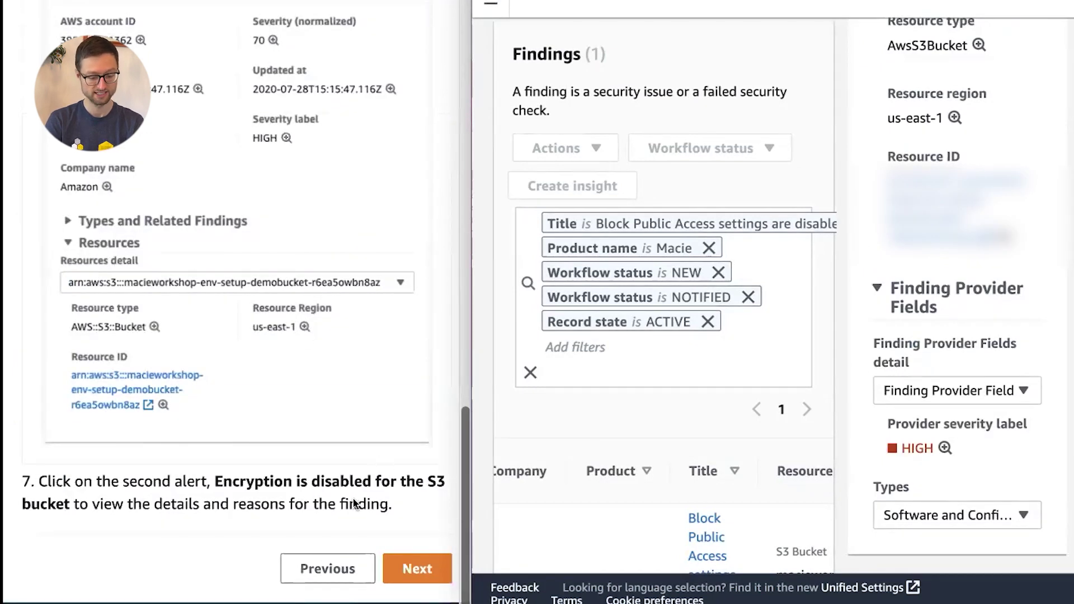
Step: Close the finding's details and replace the title filter with "Encryption is disabled for the S3 bucket"
{"action": "left_click_drag", "start_coordinate": [214, 481], "coordinate": [68, 507]}
{"action": "key", "text": "ctrl+c"}
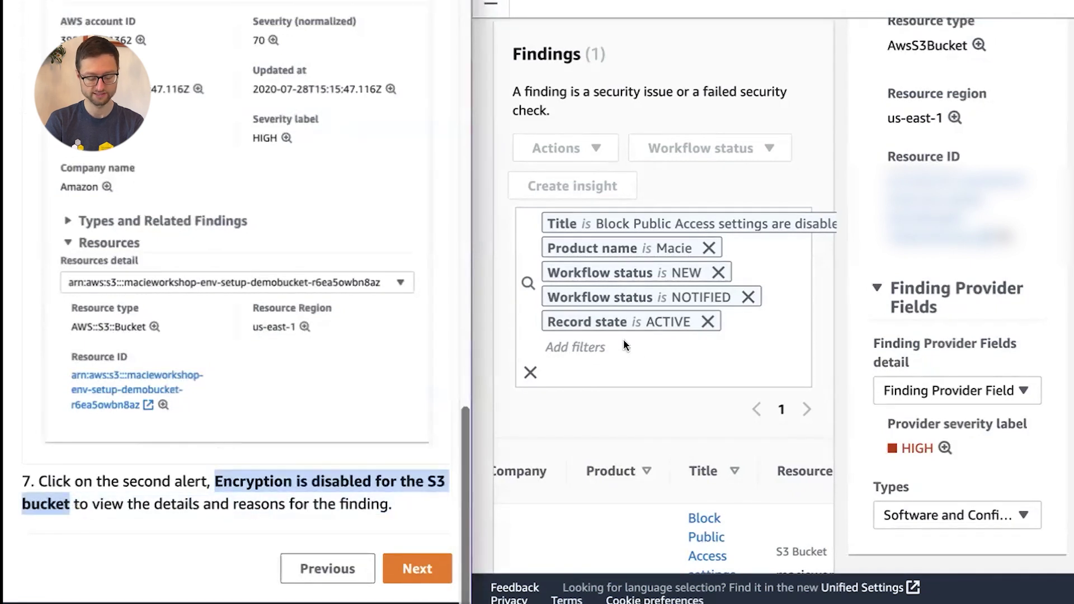
{"action": "scroll", "coordinate": [1032, 137], "scroll_direction": "up", "scroll_amount": 10}
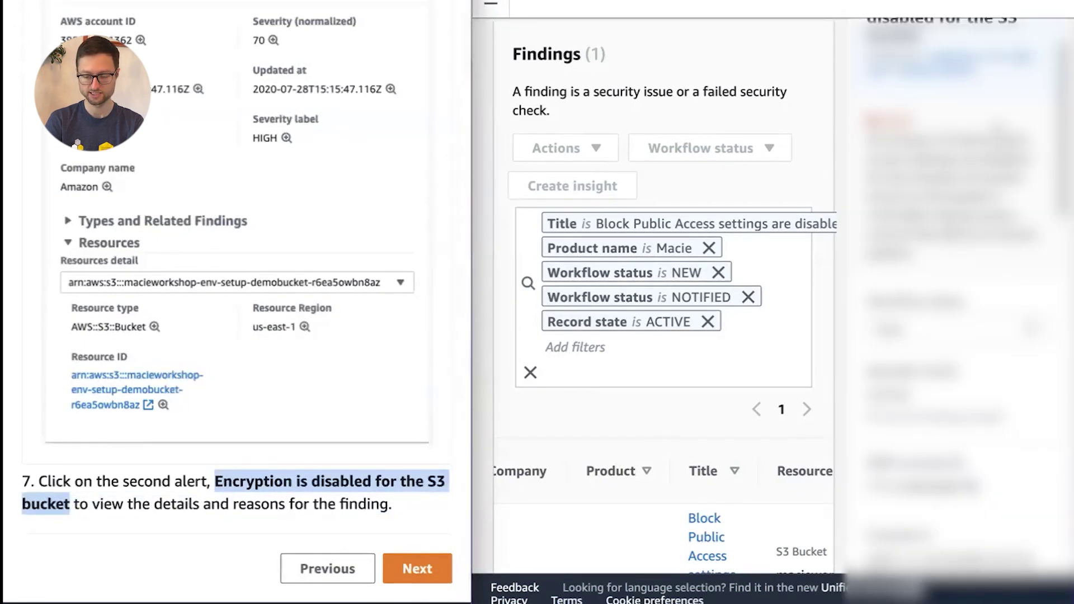
{"action": "left_click", "coordinate": [1038, 45]}
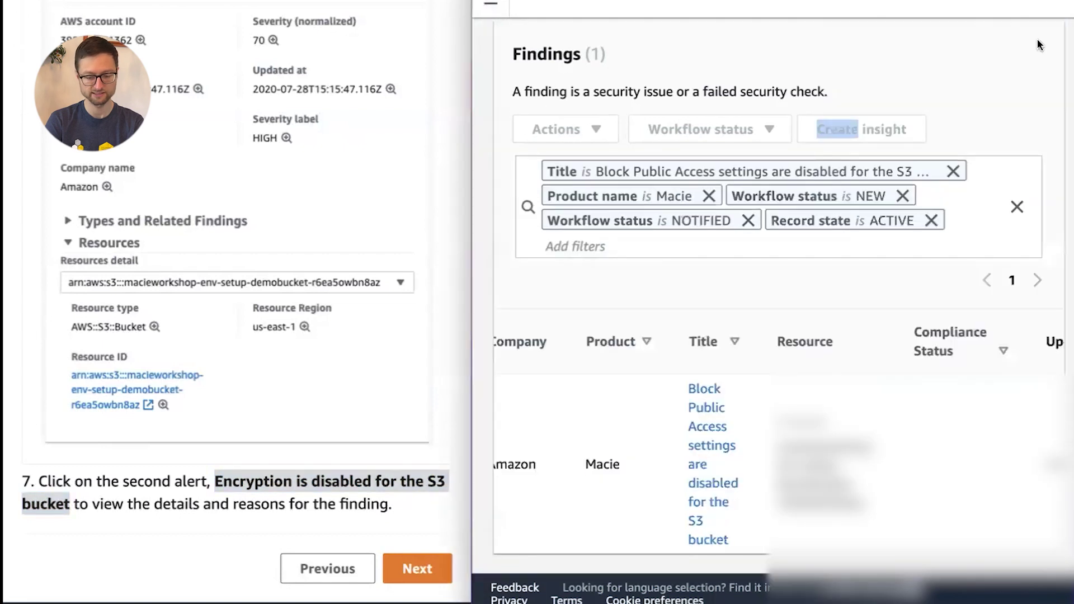
{"action": "left_click", "coordinate": [952, 170]}
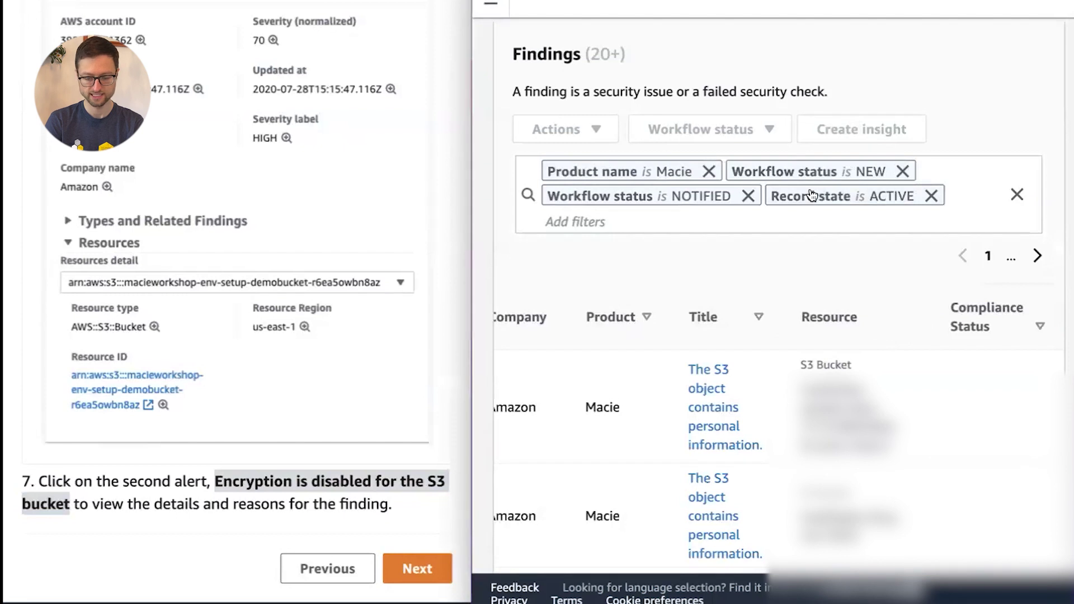
{"action": "left_click", "coordinate": [780, 223]}
{"action": "type", "text": "titl"}
{"action": "left_click", "coordinate": [675, 285]}
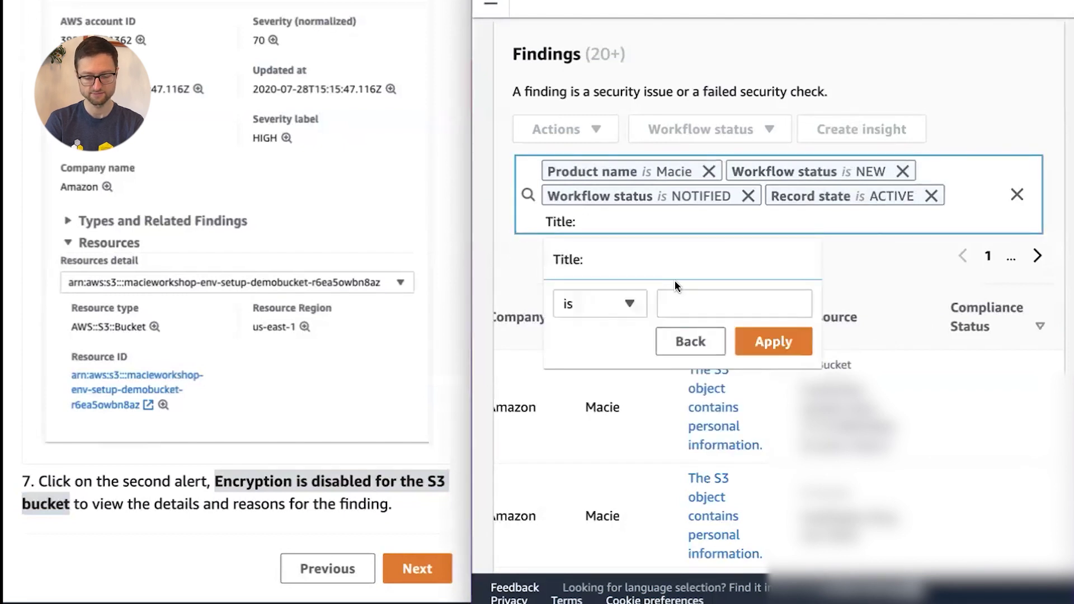
{"action": "left_click", "coordinate": [669, 304]}
{"action": "key", "text": "ctrl+v"}
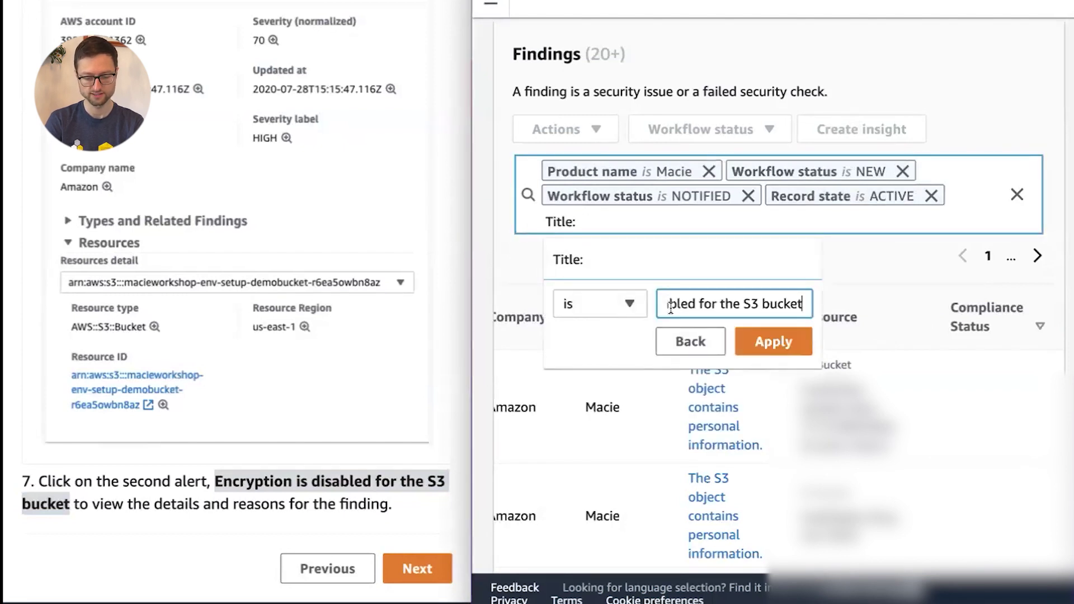
{"action": "left_click", "coordinate": [774, 342]}
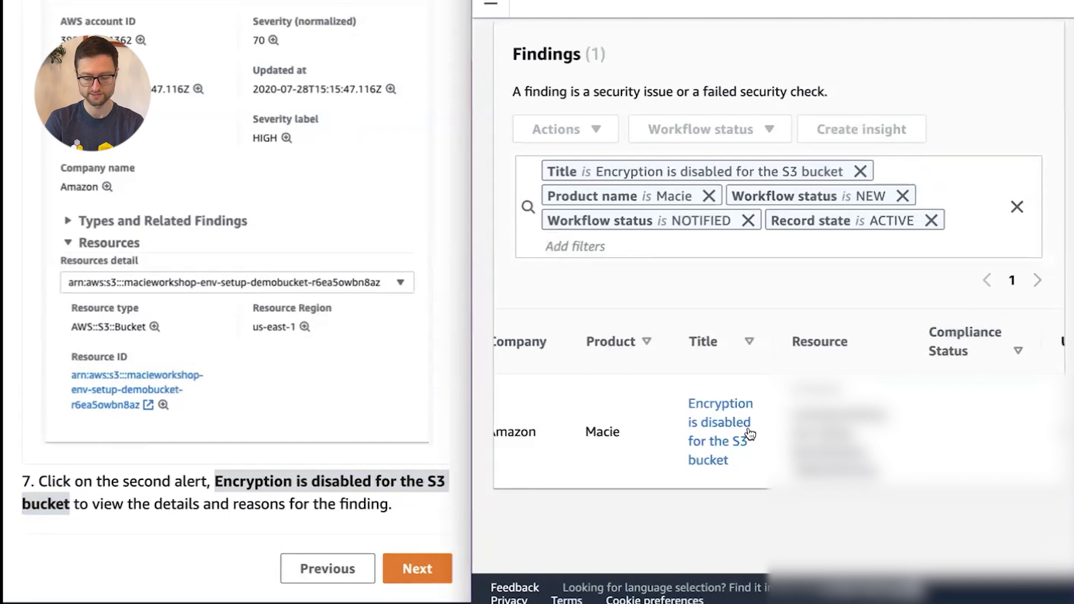
Step: Open the finding about disabled S3 bucket encryption and read its severity and reason
{"action": "left_click", "coordinate": [711, 442]}
{"action": "scroll", "coordinate": [899, 190], "scroll_direction": "up", "scroll_amount": 2}
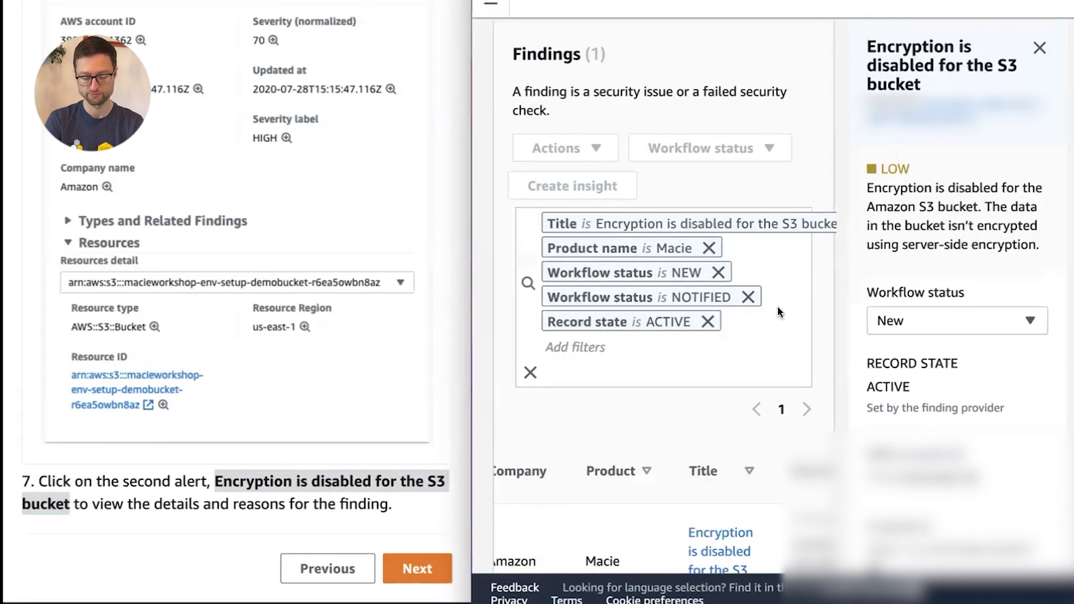
{"action": "left_click", "coordinate": [444, 505]}
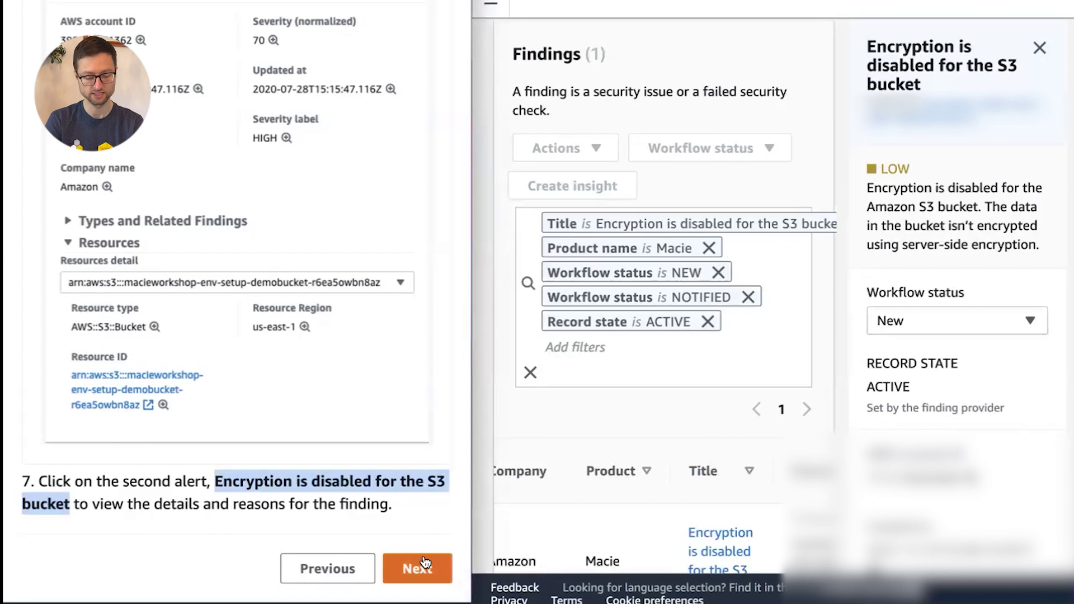
Step: Proceed to the workshop section on investigating the Scan all buckets job, close the finding's details, and read the widened instructions
{"action": "left_click", "coordinate": [424, 563]}
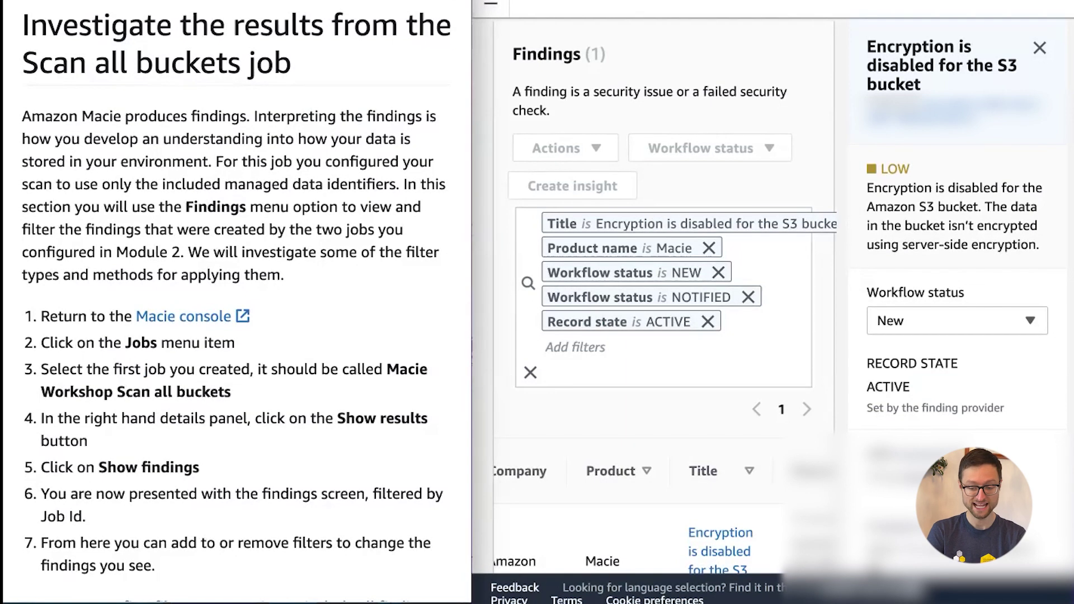
{"action": "left_click", "coordinate": [1039, 47]}
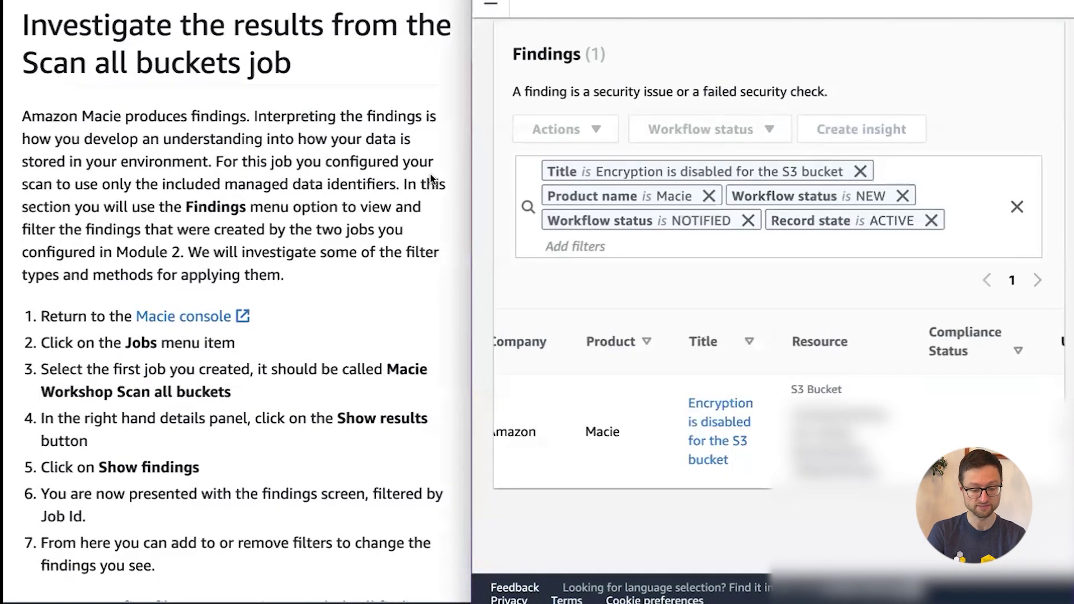
{"action": "left_click_drag", "start_coordinate": [471, 177], "coordinate": [1057, 150]}
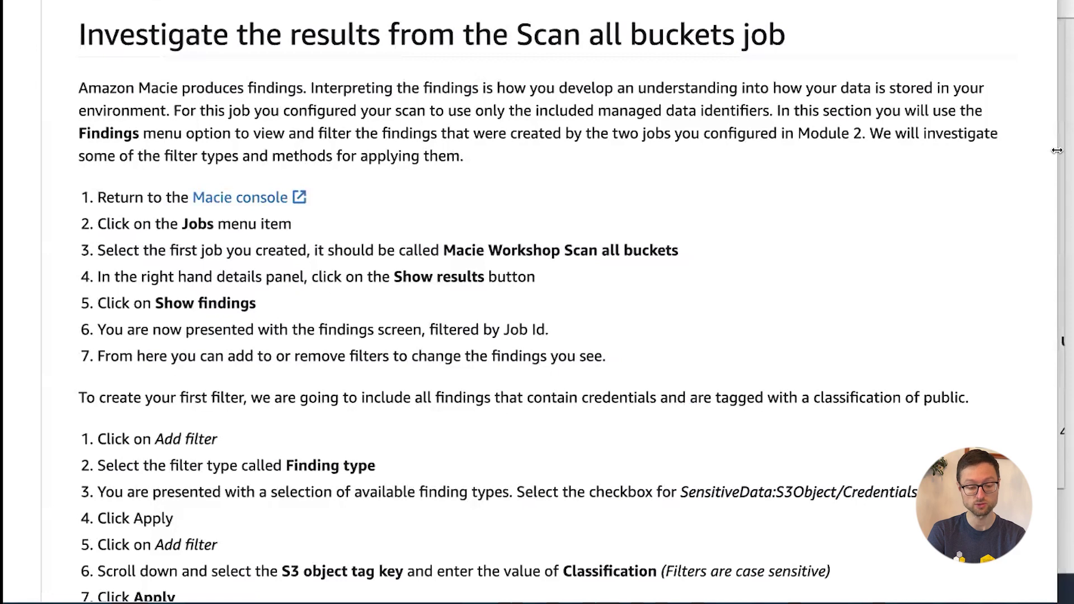
{"action": "left_click_drag", "start_coordinate": [1057, 150], "coordinate": [1071, 150]}
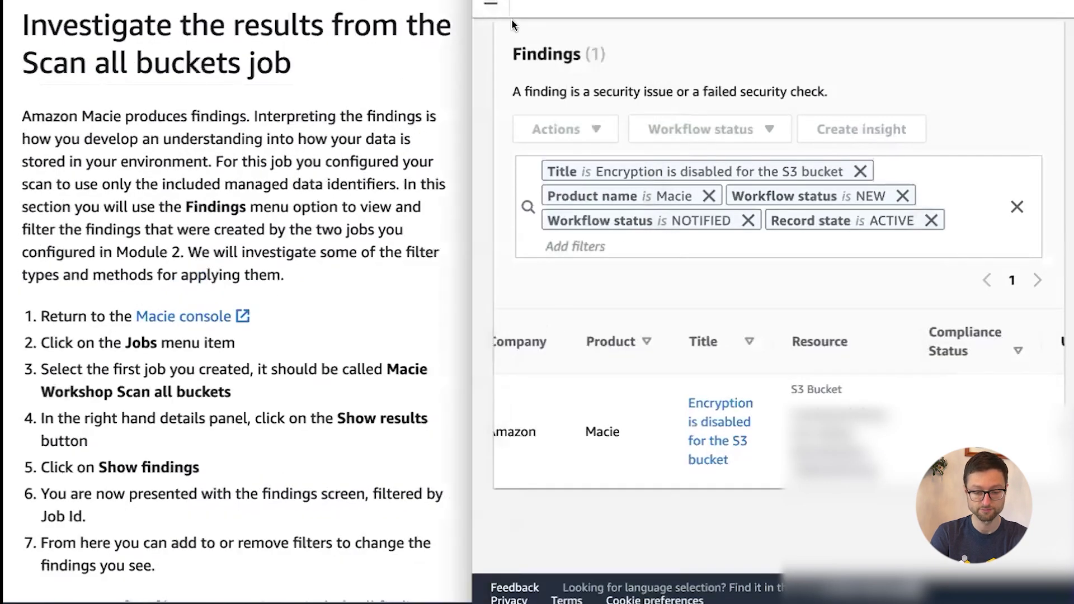
Step: Switch to the Amazon Macie console and open its list of jobs
{"action": "left_click", "coordinate": [510, 16]}
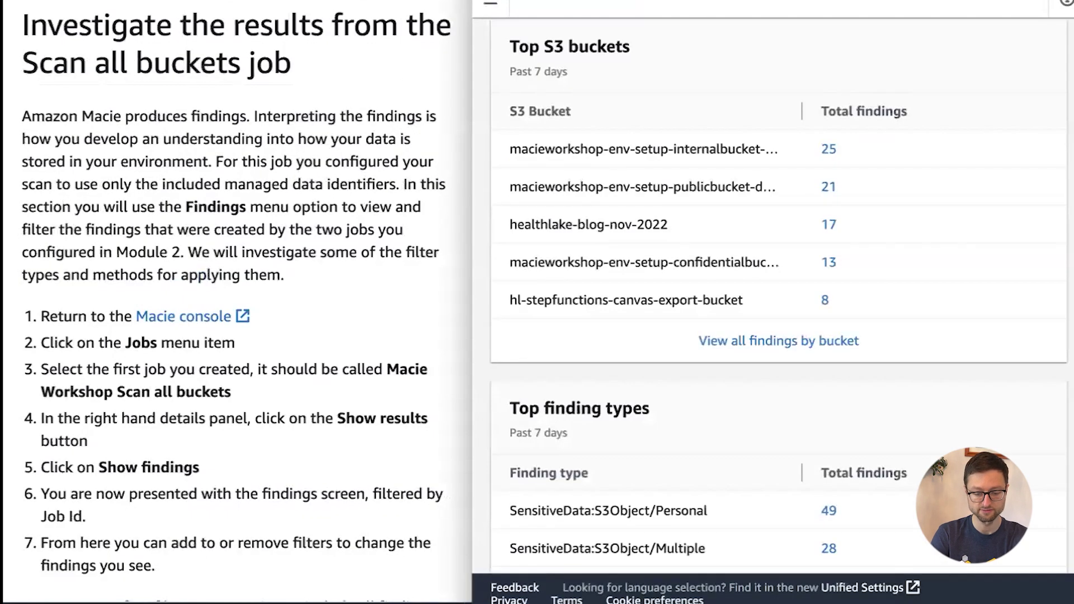
{"action": "left_click", "coordinate": [492, 5]}
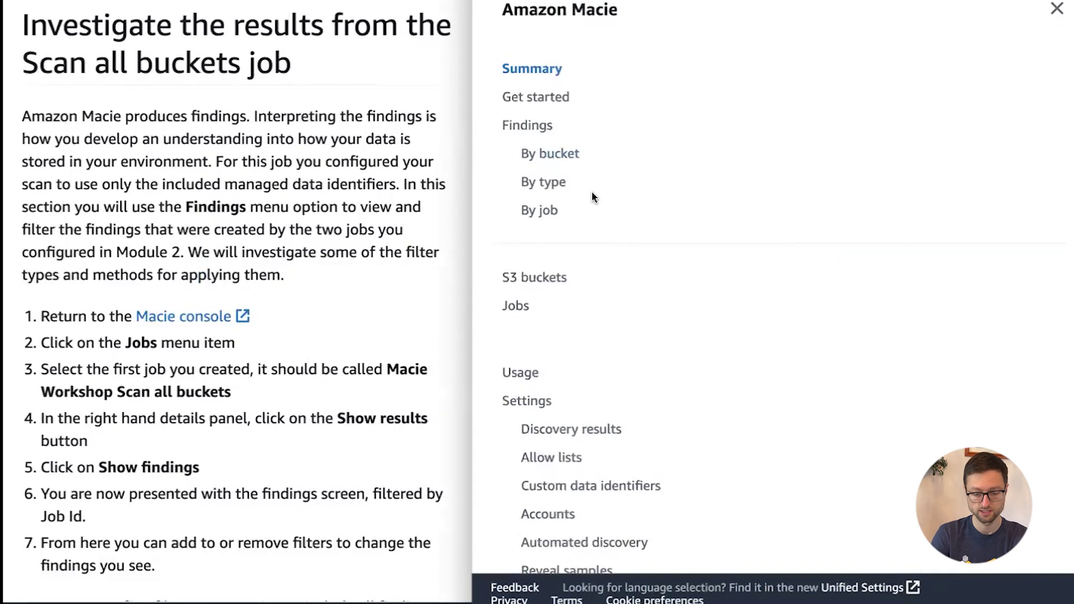
{"action": "left_click", "coordinate": [514, 305]}
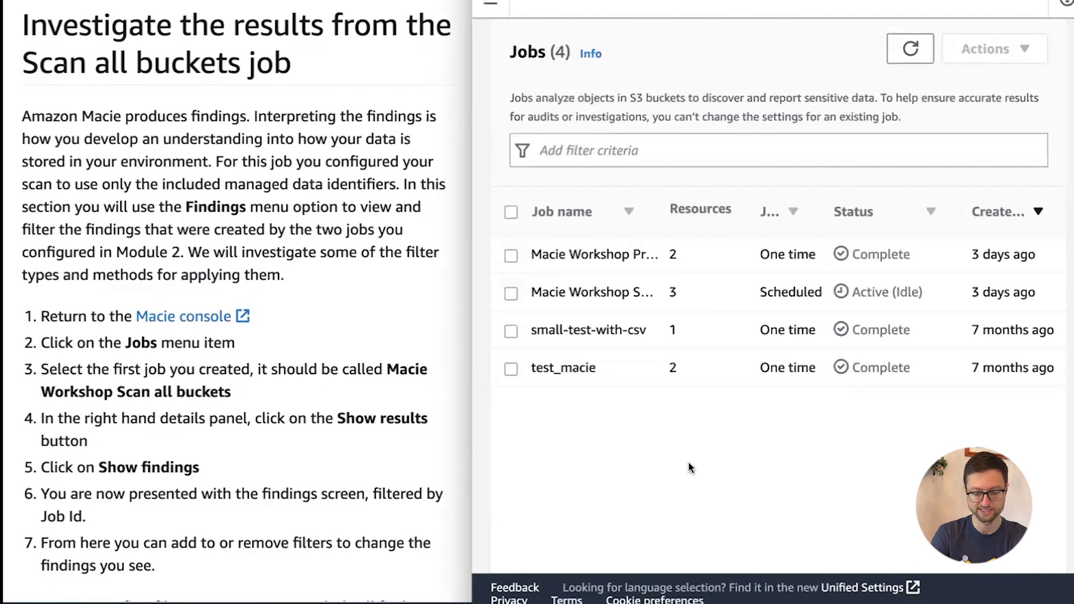
Step: Widen the job name column, select the Macie Workshop Scan all buckets job, and show its findings
{"action": "left_click", "coordinate": [774, 212]}
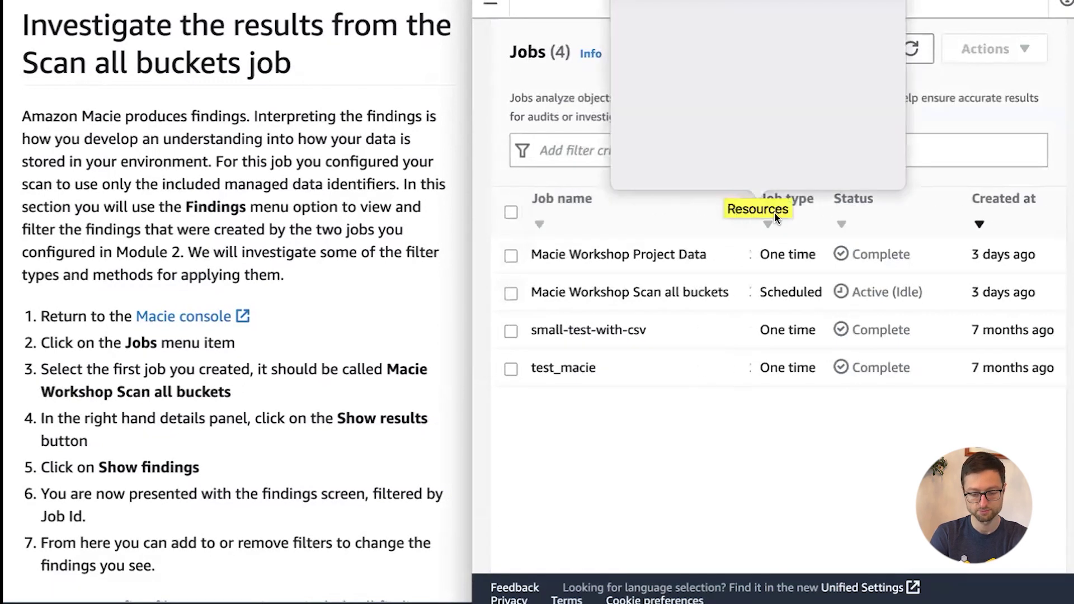
{"action": "left_click", "coordinate": [703, 464]}
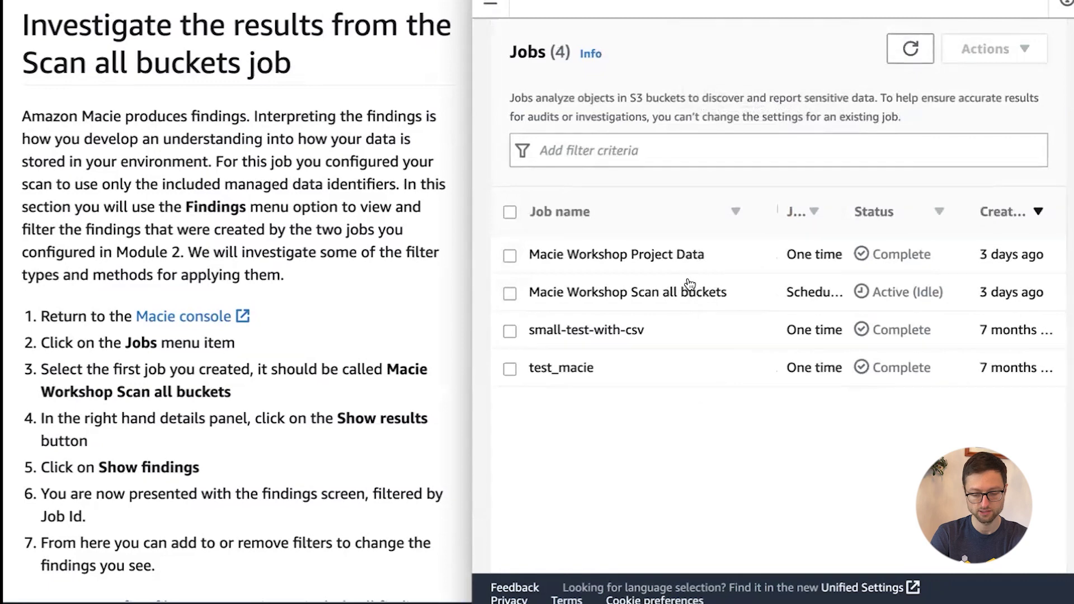
{"action": "left_click", "coordinate": [679, 292]}
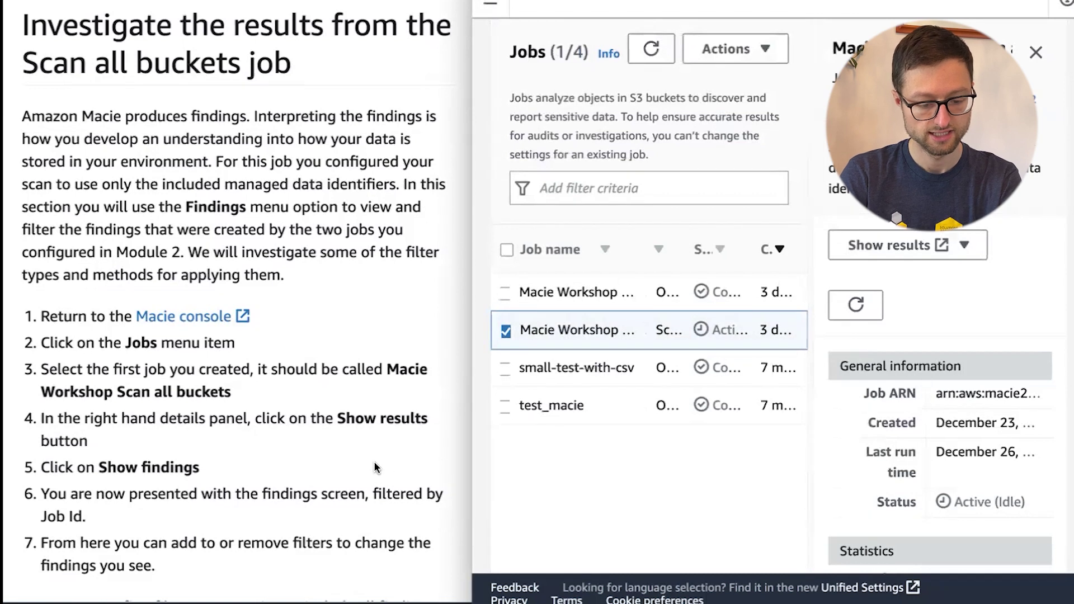
{"action": "left_click", "coordinate": [924, 249]}
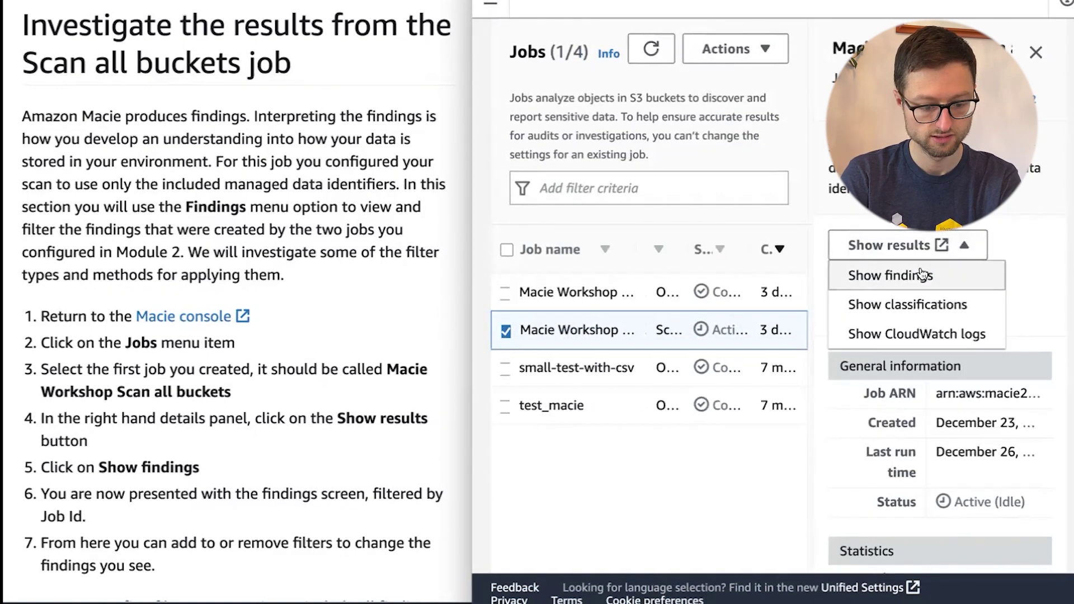
{"action": "left_click", "coordinate": [922, 274]}
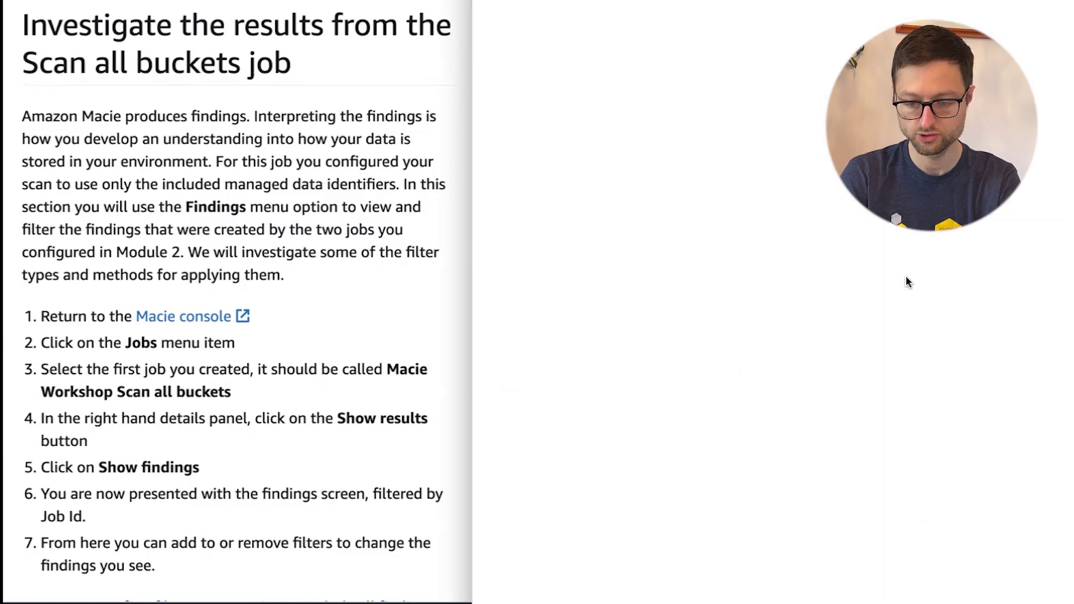
Step: Filter the job's findings by finding type SensitiveData:S3Object/Credentials, following the workshop instructions, and look through the filtered list
{"action": "scroll", "coordinate": [439, 475], "scroll_direction": "down", "scroll_amount": 5}
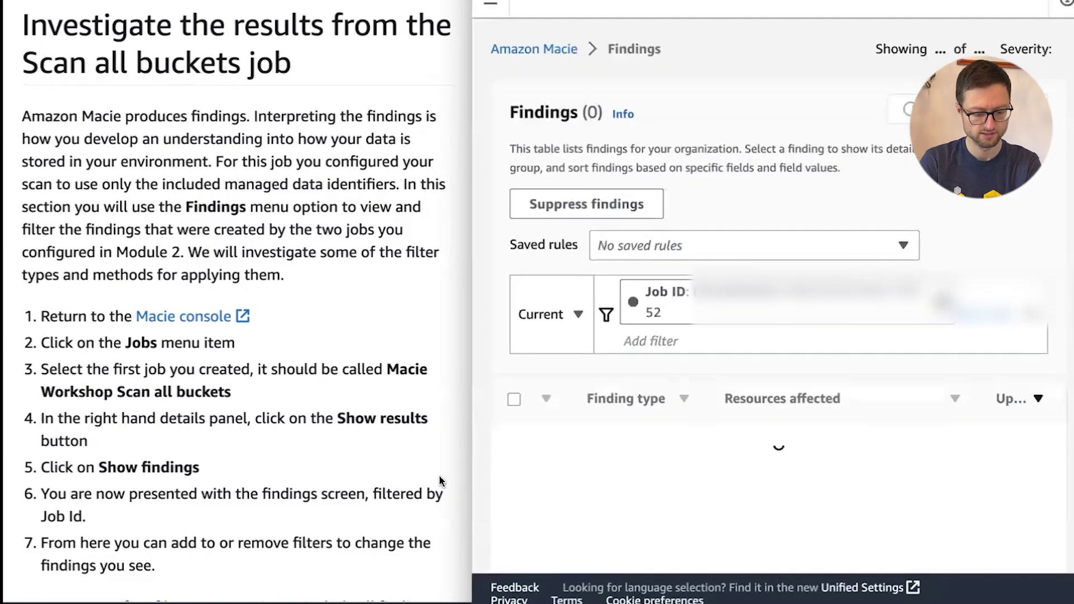
{"action": "scroll", "coordinate": [440, 480], "scroll_direction": "down", "scroll_amount": 1}
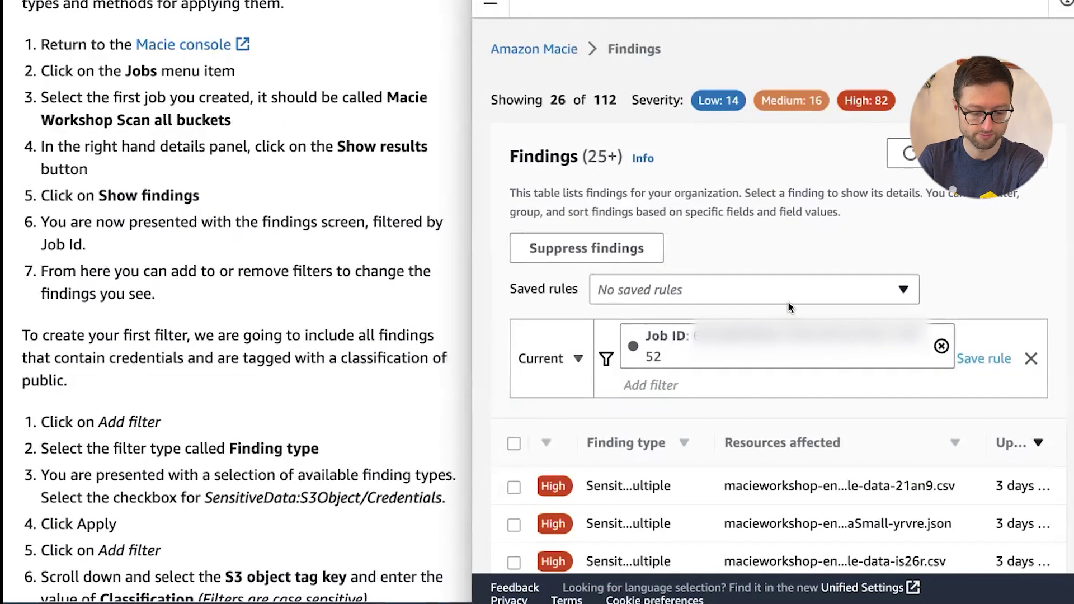
{"action": "scroll", "coordinate": [788, 306], "scroll_direction": "down", "scroll_amount": 2}
{"action": "scroll", "coordinate": [356, 420], "scroll_direction": "down", "scroll_amount": 6}
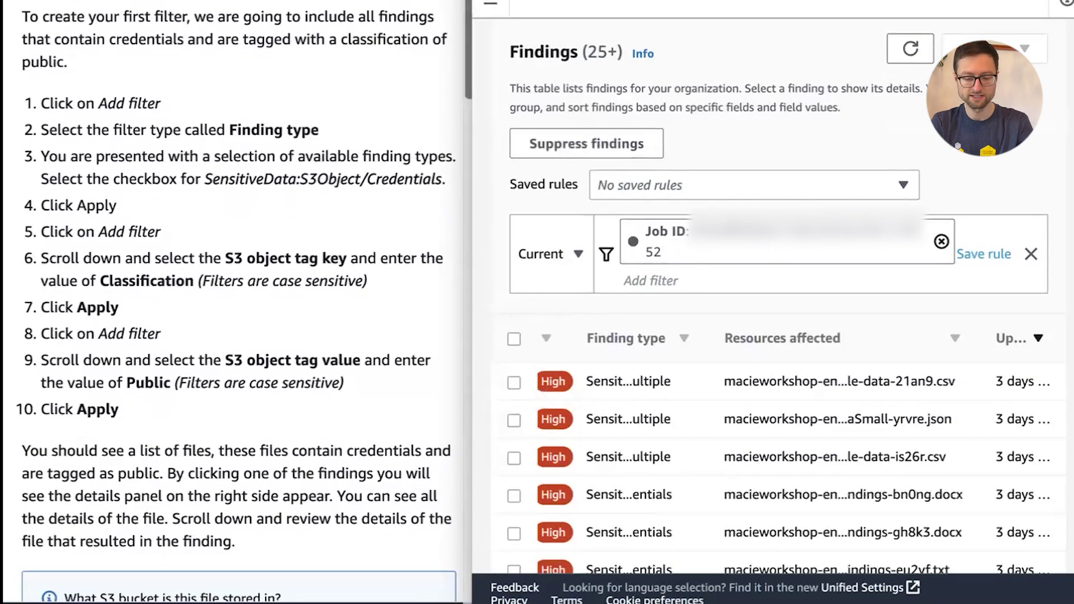
{"action": "left_click", "coordinate": [651, 280]}
{"action": "type", "text": "findin"}
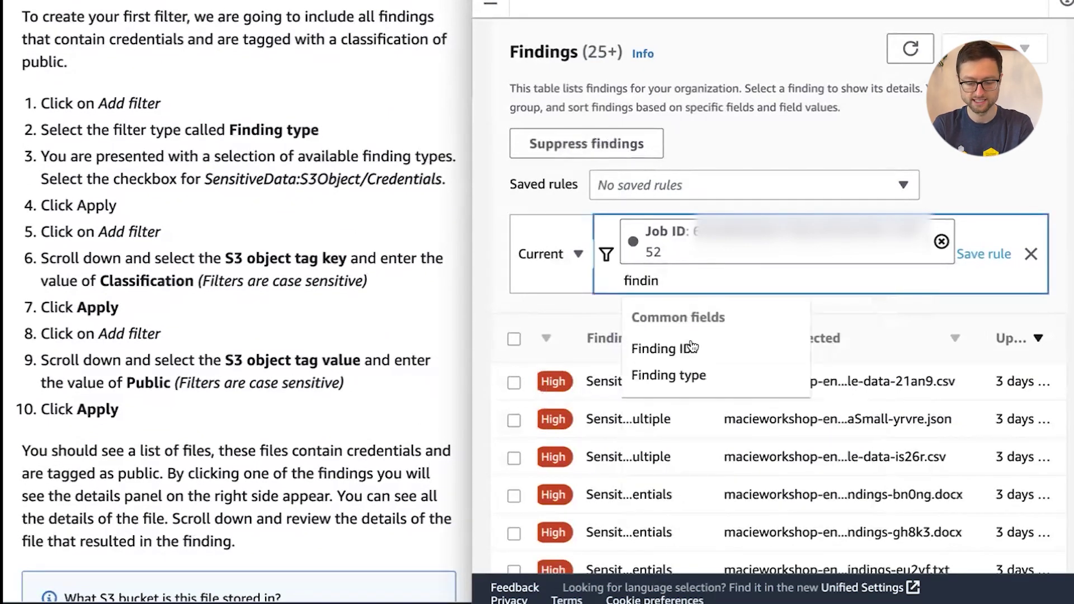
{"action": "left_click", "coordinate": [700, 375]}
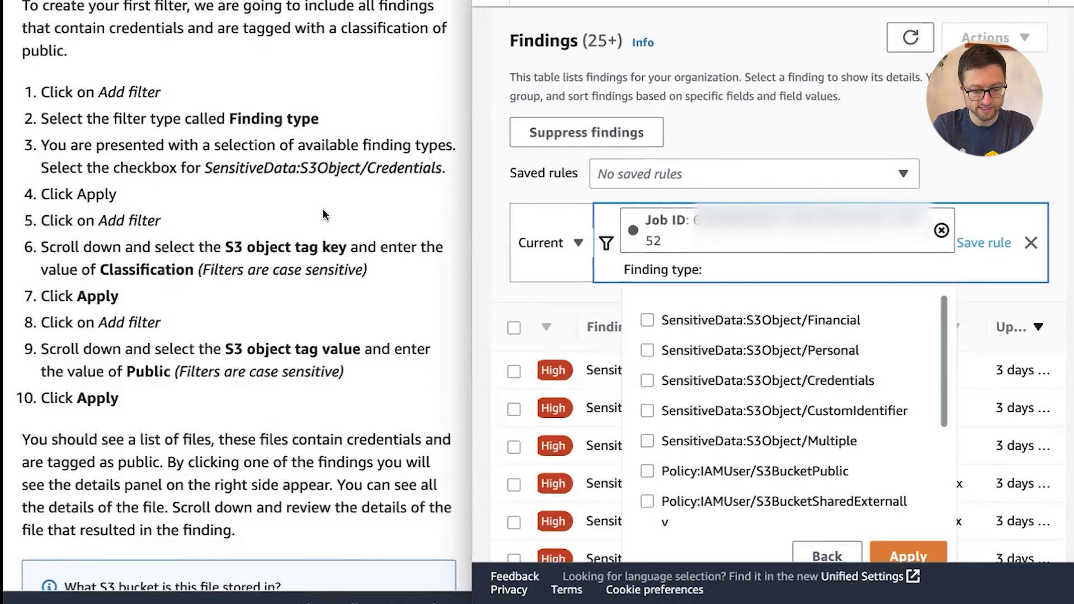
{"action": "left_click", "coordinate": [647, 382]}
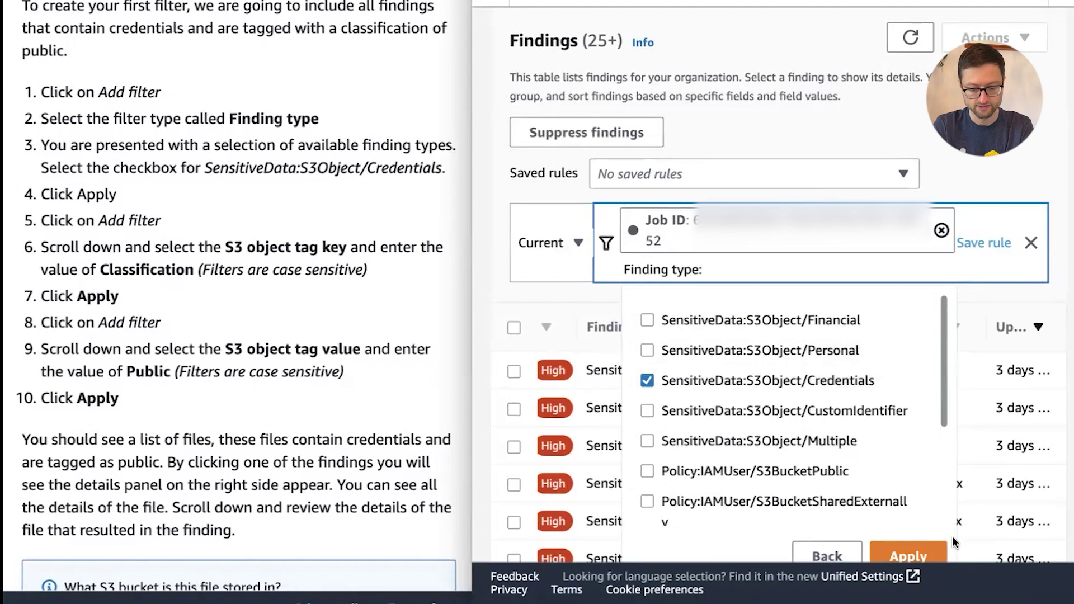
{"action": "left_click", "coordinate": [907, 555]}
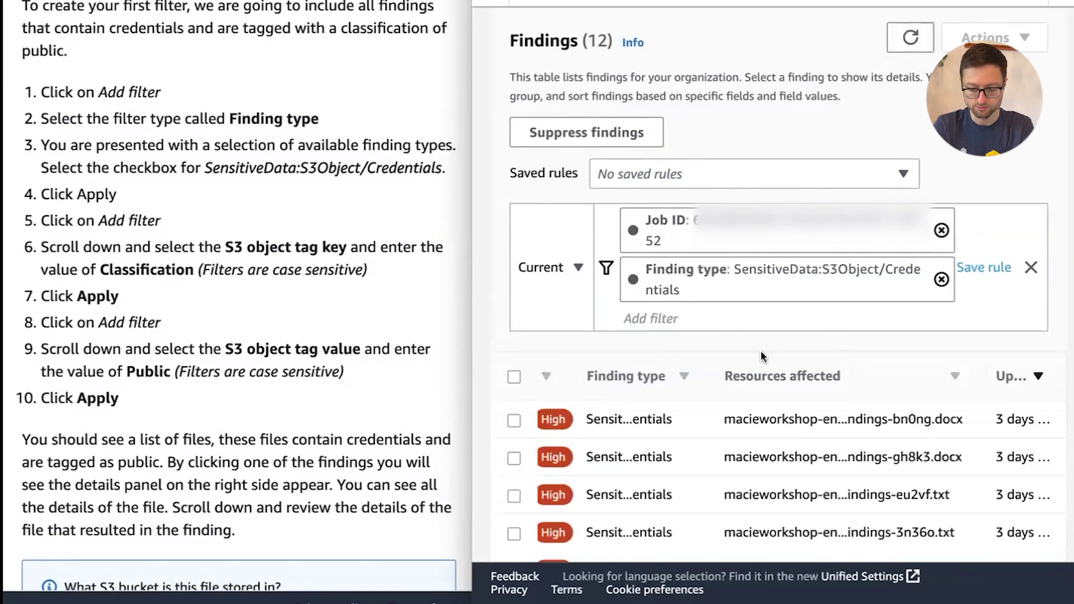
{"action": "scroll", "coordinate": [702, 414], "scroll_direction": "down", "scroll_amount": 3}
{"action": "scroll", "coordinate": [730, 463], "scroll_direction": "up", "scroll_amount": 1}
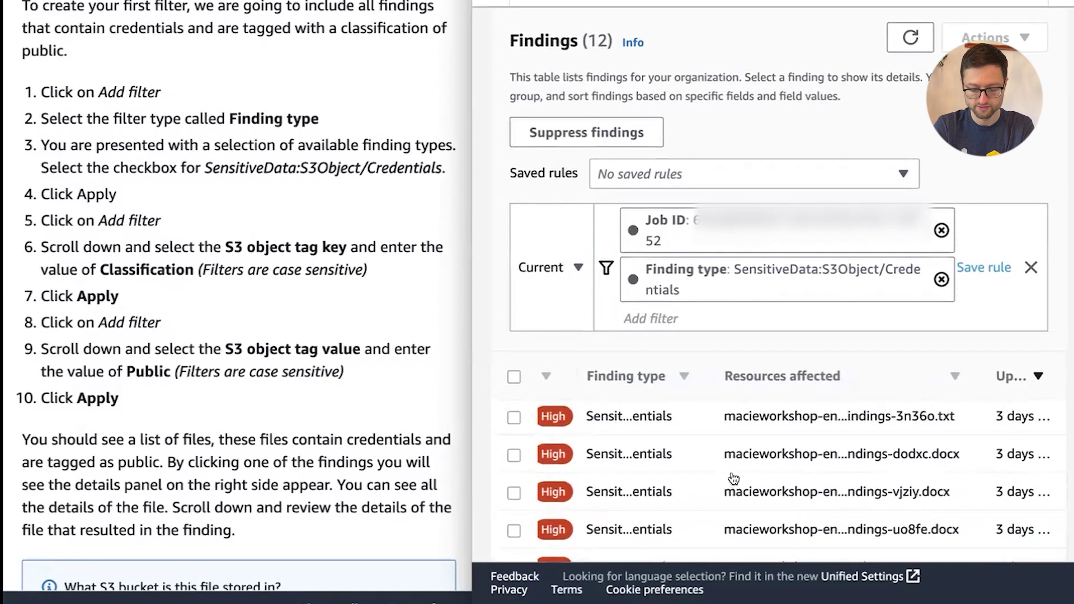
{"action": "scroll", "coordinate": [767, 457], "scroll_direction": "up", "scroll_amount": 3}
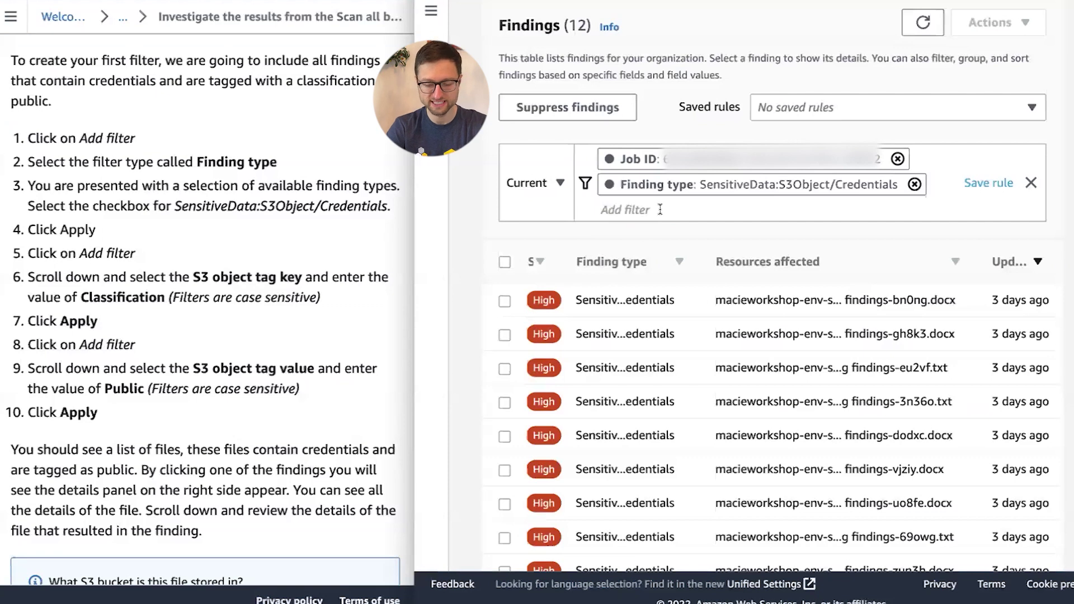
Step: Try to filter the findings by S3 object key Classification, and remove that filter
{"action": "left_click", "coordinate": [660, 209]}
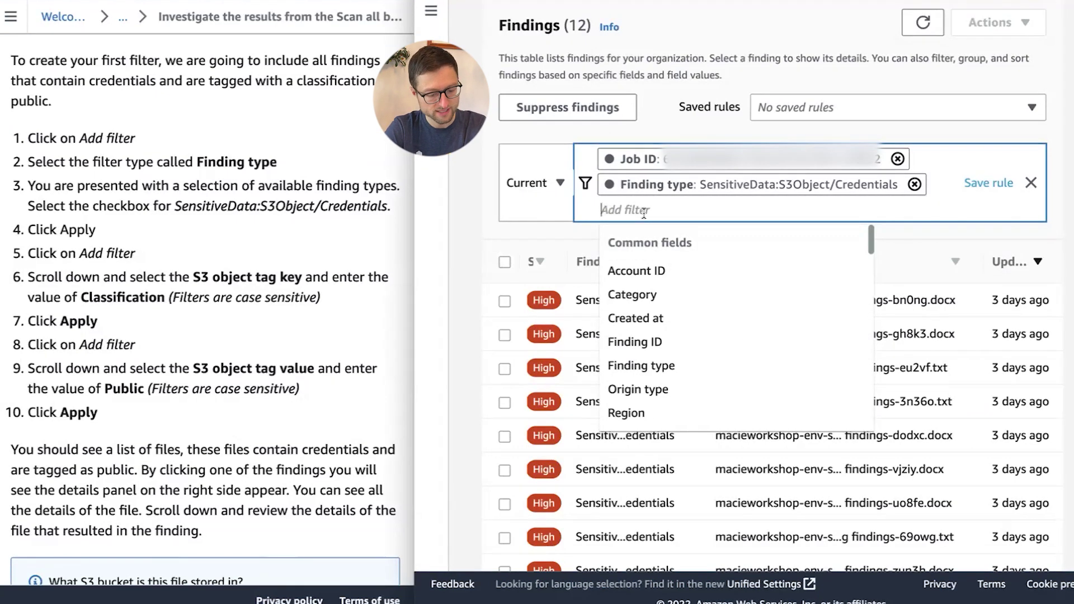
{"action": "type", "text": "s3"}
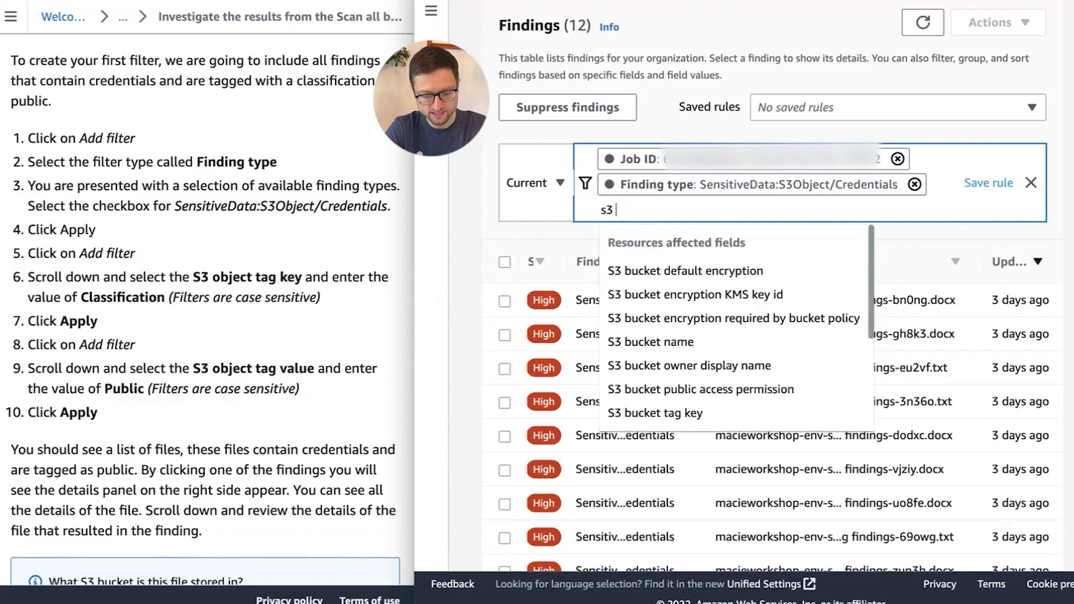
{"action": "type", "text": "obj"}
{"action": "left_click", "coordinate": [640, 325]}
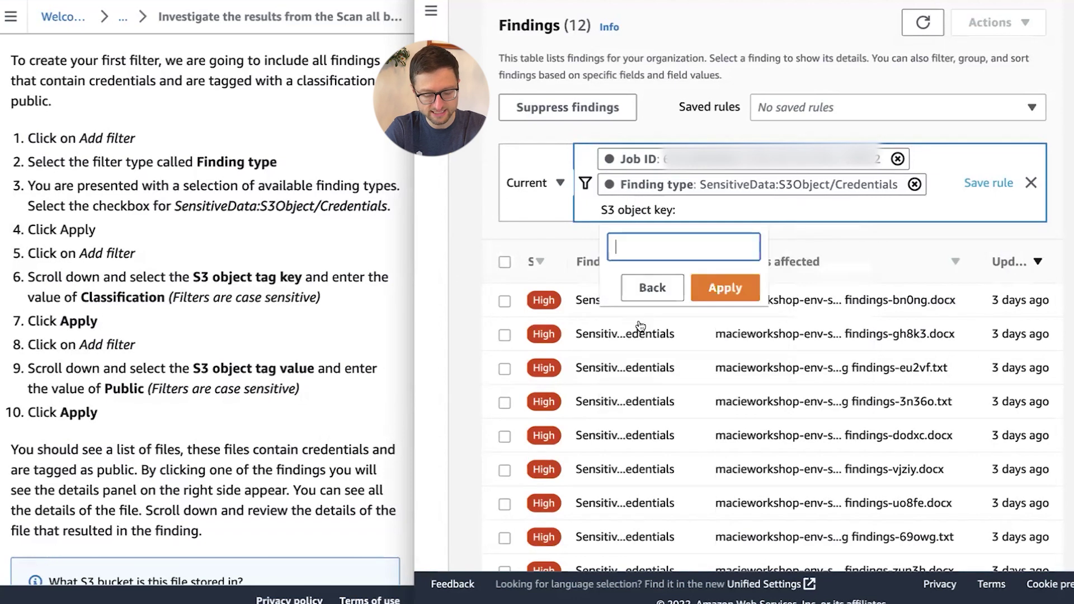
{"action": "type", "text": "Classification"}
{"action": "left_click", "coordinate": [726, 289]}
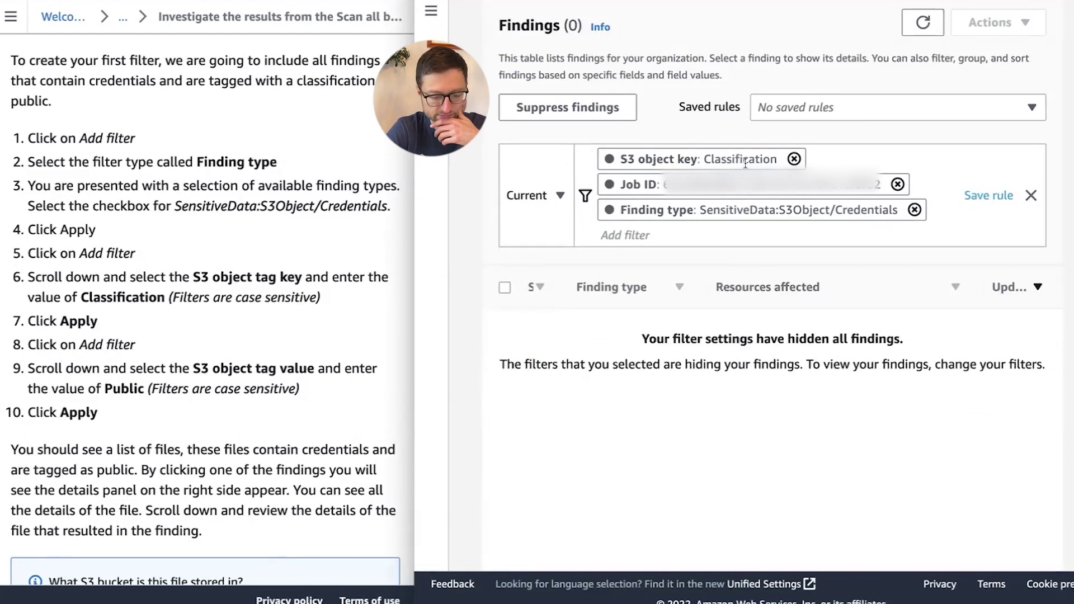
{"action": "left_click", "coordinate": [794, 159]}
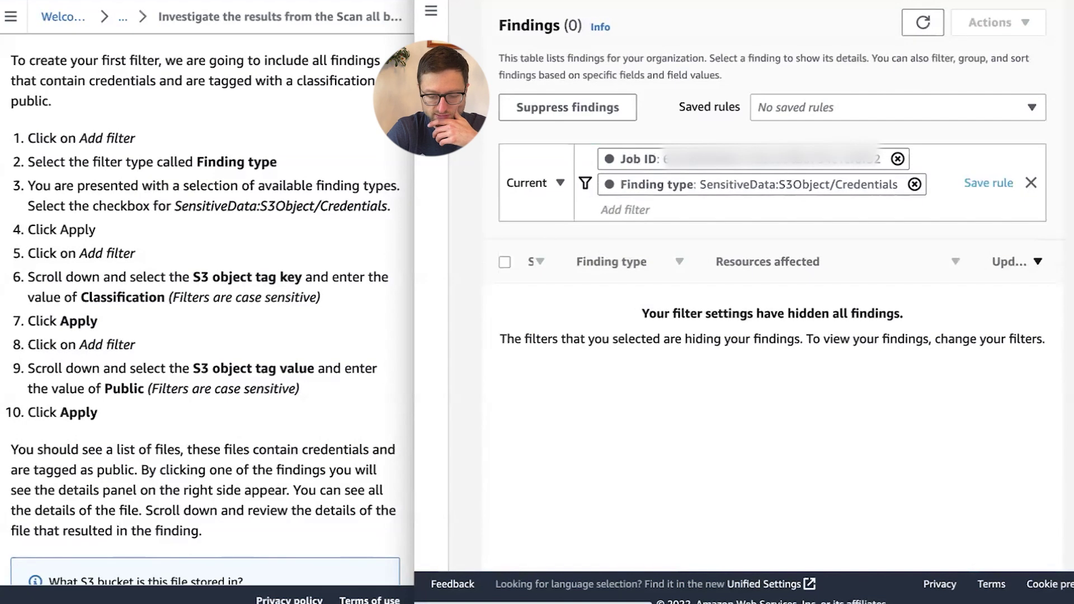
Step: Add a findings filter for S3 object tag key equal to Classification, copying the value from the workshop instructions
{"action": "left_click", "coordinate": [674, 213]}
{"action": "type", "text": "s3"}
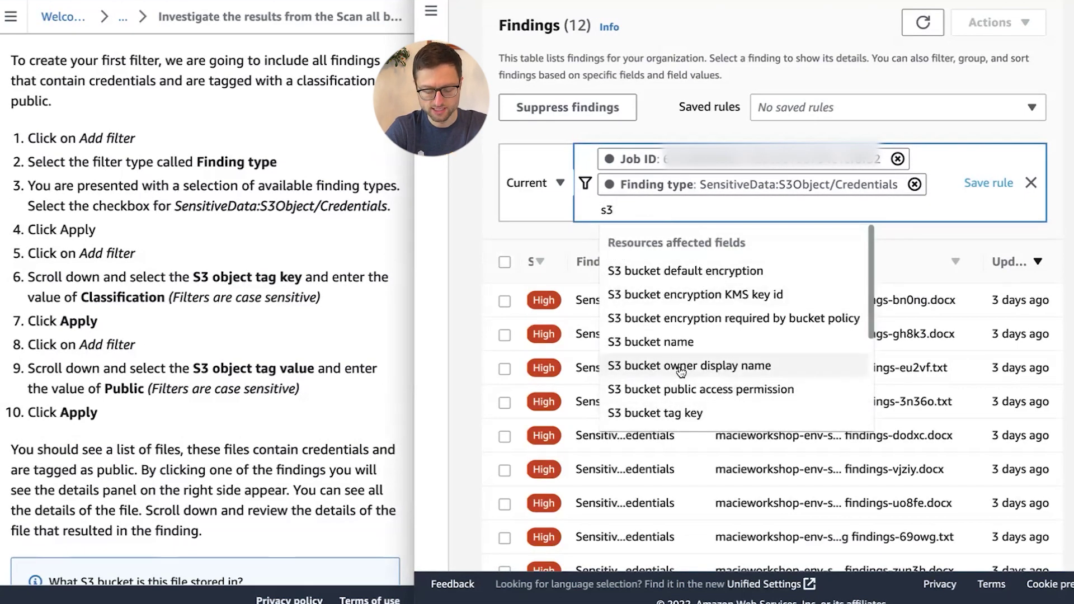
{"action": "type", "text": " obj"}
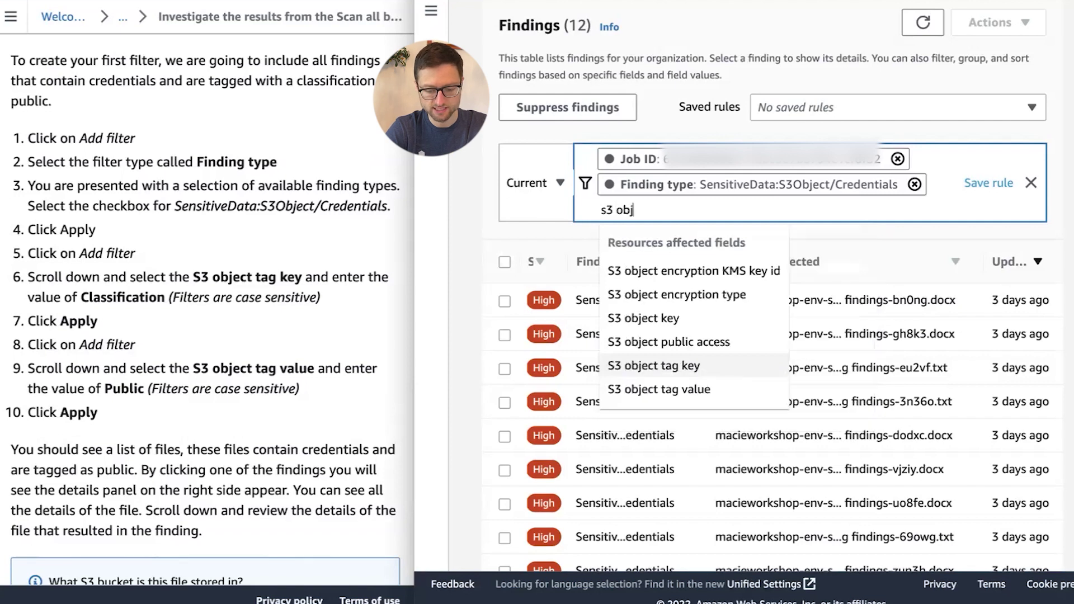
{"action": "left_click", "coordinate": [675, 369]}
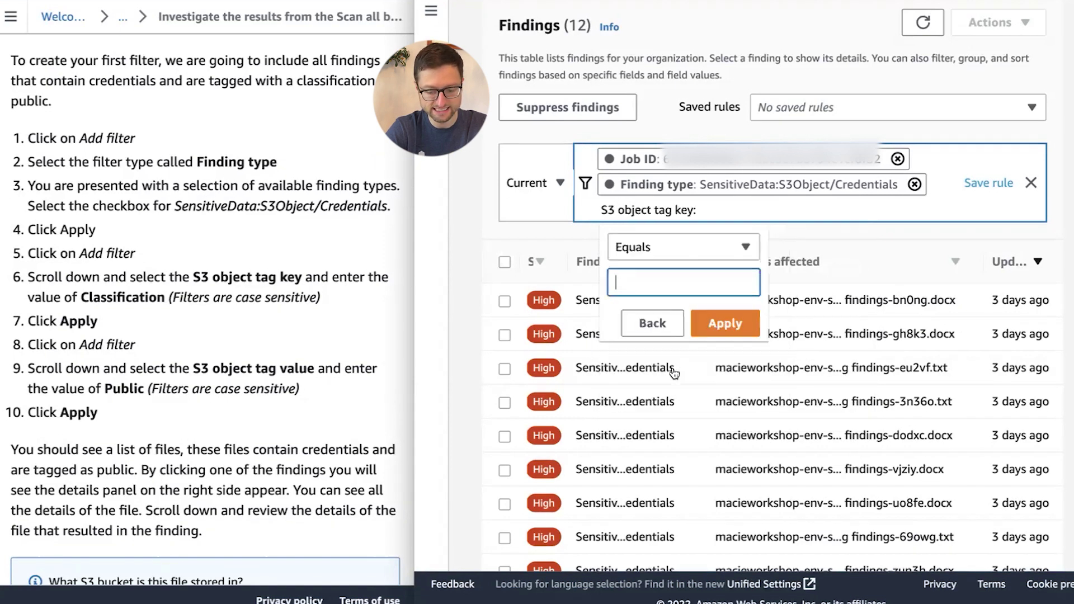
{"action": "left_click", "coordinate": [222, 277]}
{"action": "left_click_drag", "start_coordinate": [167, 297], "coordinate": [118, 299]}
{"action": "key", "text": "ctrl+c"}
{"action": "left_click", "coordinate": [675, 286]}
{"action": "key", "text": "ctrl+v"}
{"action": "left_click", "coordinate": [723, 324]}
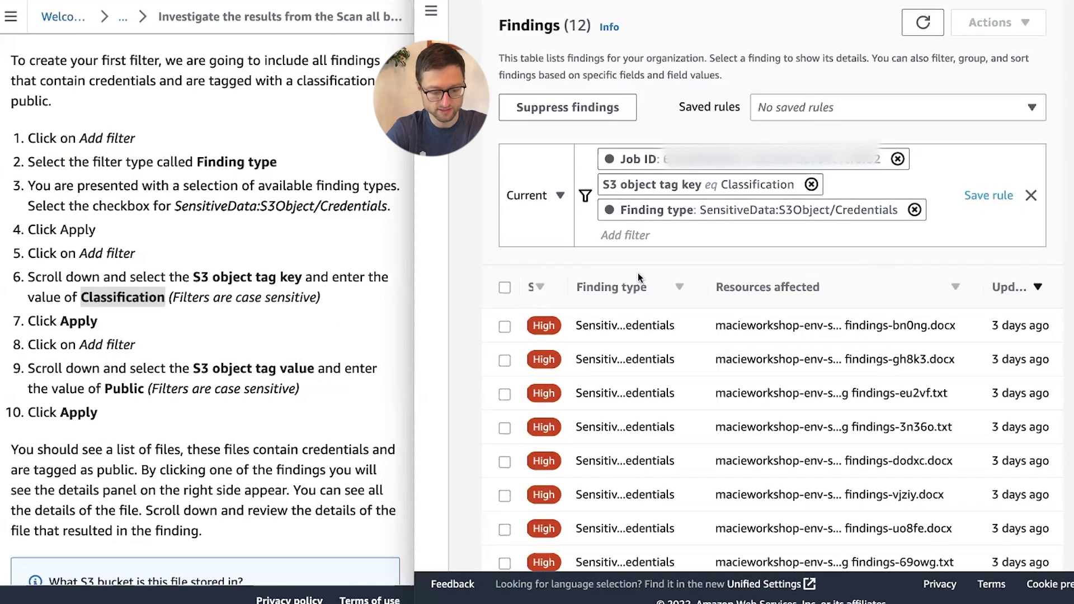
Step: Try a findings filter for S3 object tag value equal to Public, and remove it again
{"action": "left_click", "coordinate": [622, 235]}
{"action": "type", "text": "tag valu"}
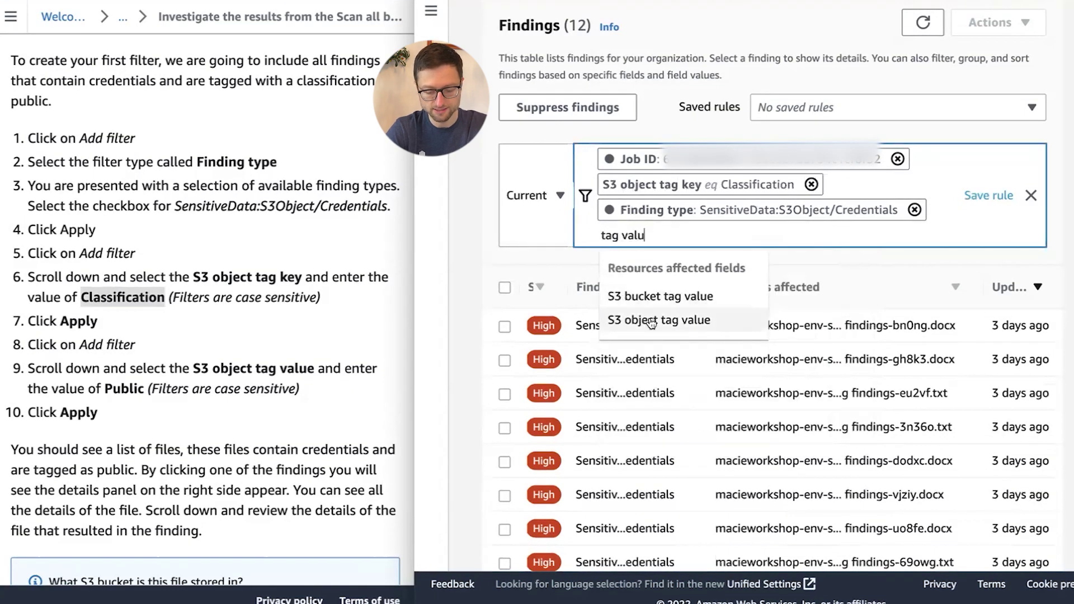
{"action": "left_click", "coordinate": [647, 321]}
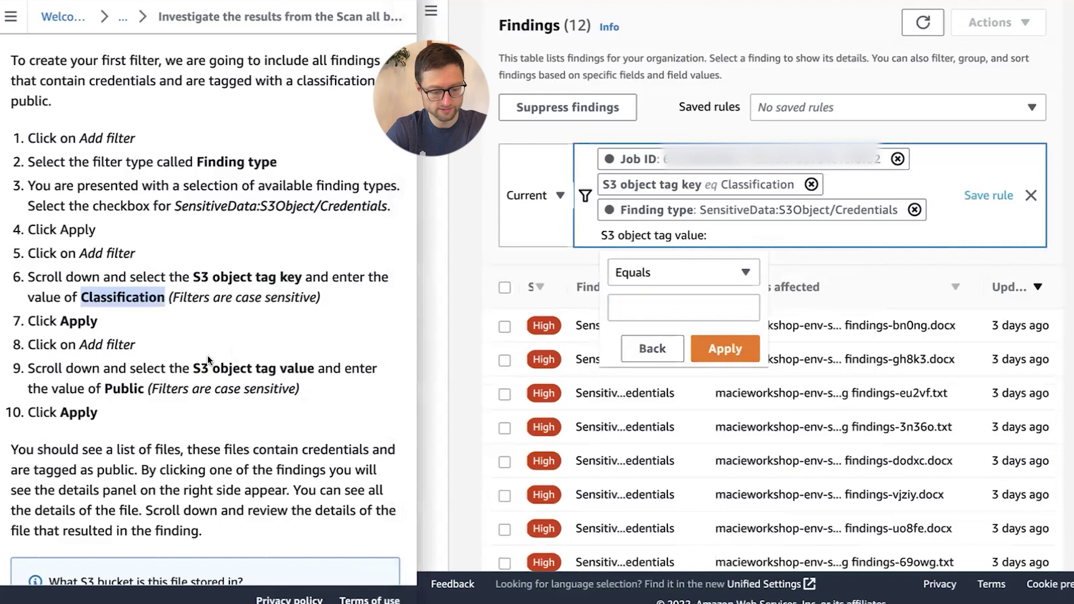
{"action": "double_click", "coordinate": [129, 387]}
{"action": "key", "text": "ctrl+c"}
{"action": "left_click", "coordinate": [637, 309]}
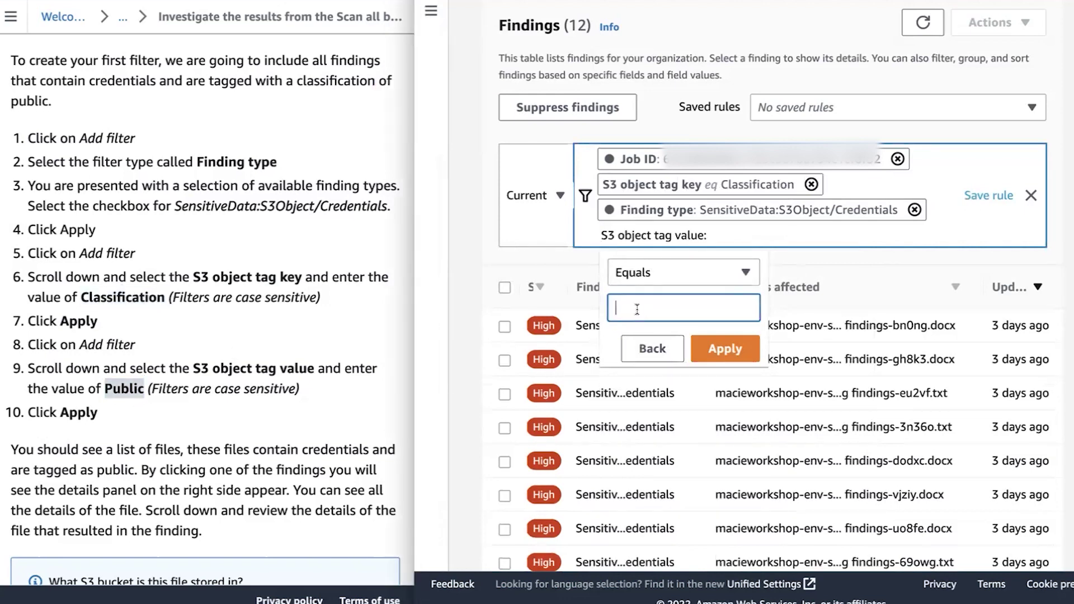
{"action": "key", "text": "ctrl+v"}
{"action": "left_click", "coordinate": [740, 344]}
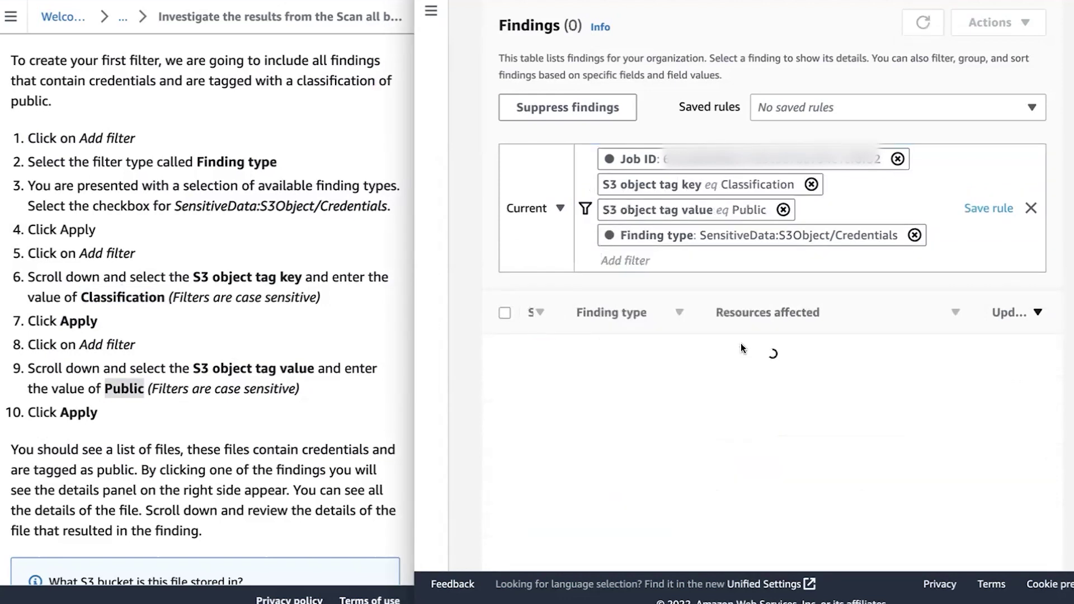
{"action": "left_click", "coordinate": [783, 210]}
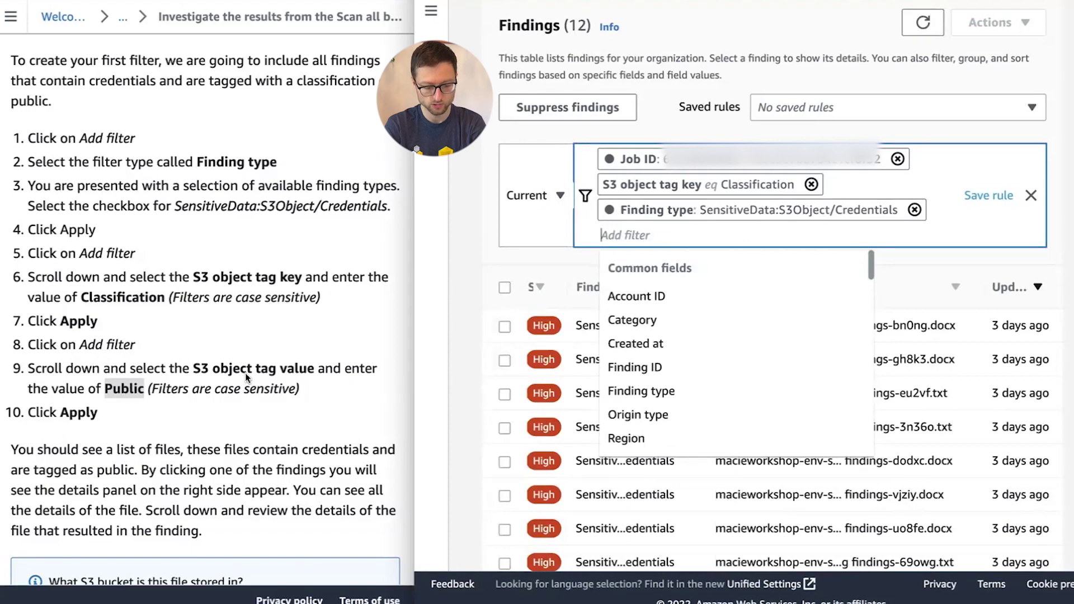
Step: Add the S3 object tag value filter equal to Public, copying the value from the workshop instructions
{"action": "type", "text": "s3 object tag"}
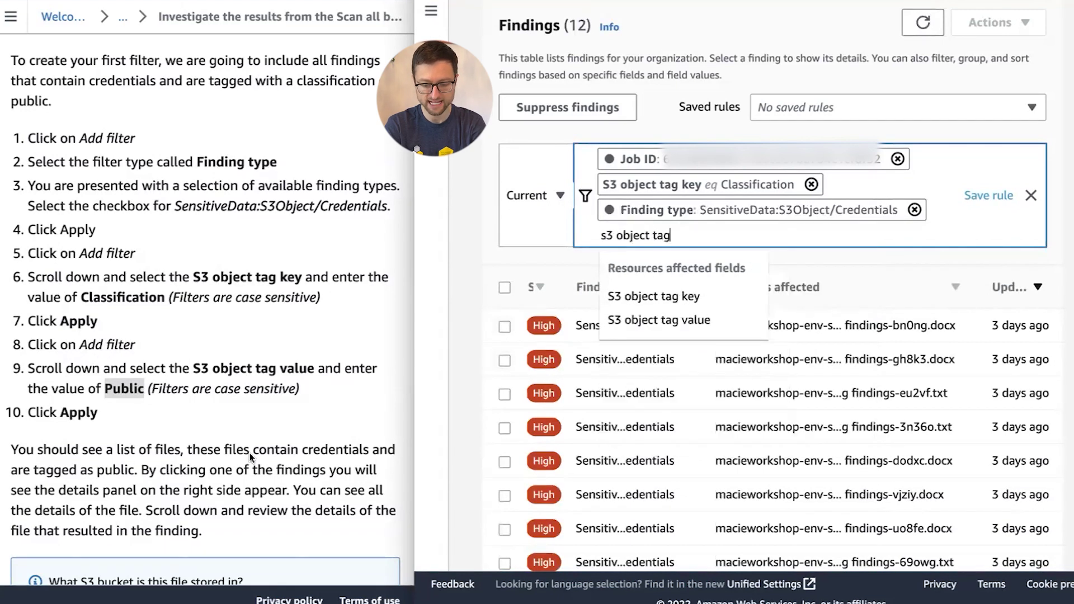
{"action": "left_click", "coordinate": [670, 323]}
{"action": "double_click", "coordinate": [121, 388]}
{"action": "key", "text": "ctrl+c"}
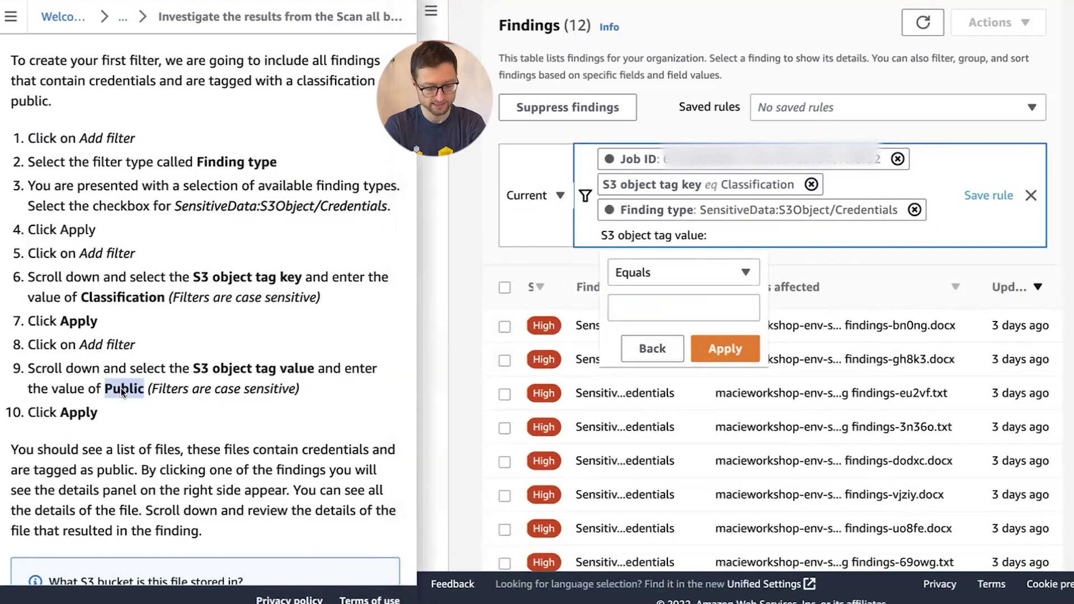
{"action": "left_click", "coordinate": [660, 307]}
{"action": "key", "text": "ctrl+v"}
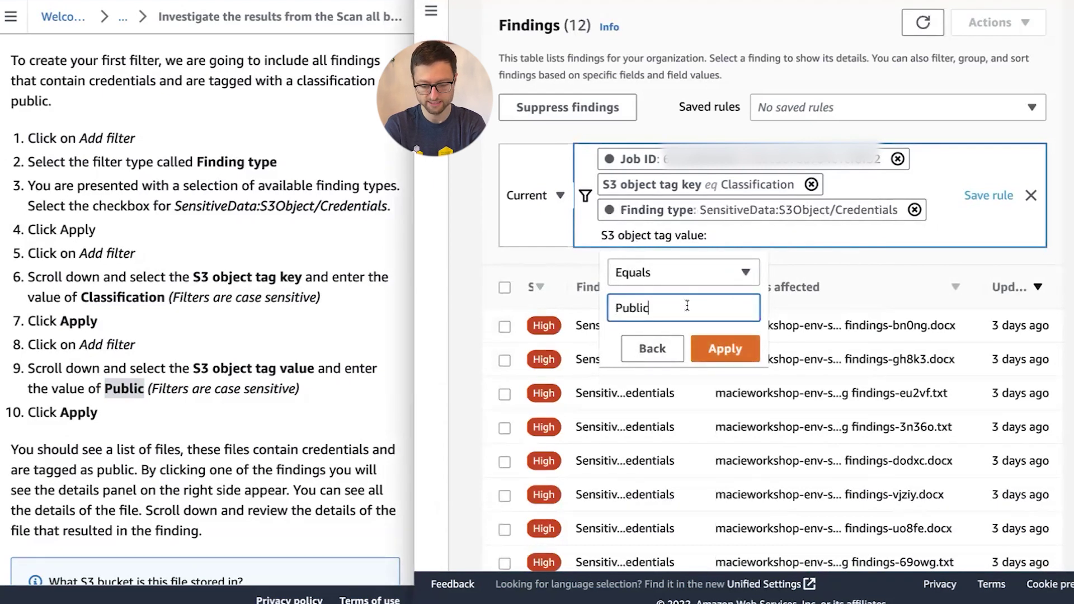
{"action": "left_click", "coordinate": [728, 351]}
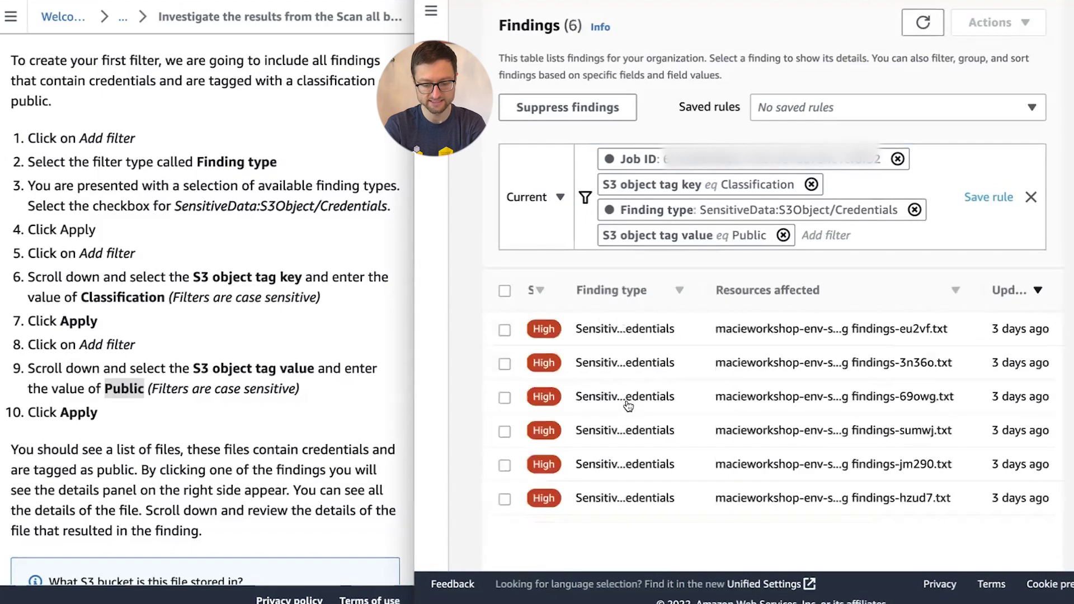
Step: Read the workshop's questions about the file, open the first listed credentials finding, and examine its affected S3 bucket and tags
{"action": "scroll", "coordinate": [336, 476], "scroll_direction": "down", "scroll_amount": 3}
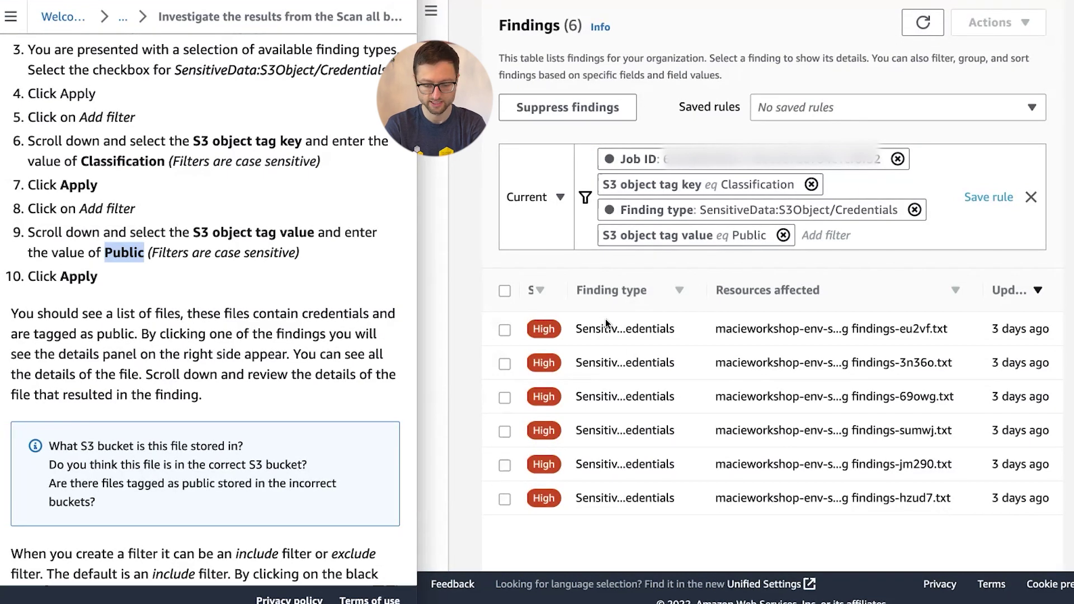
{"action": "left_click", "coordinate": [617, 331]}
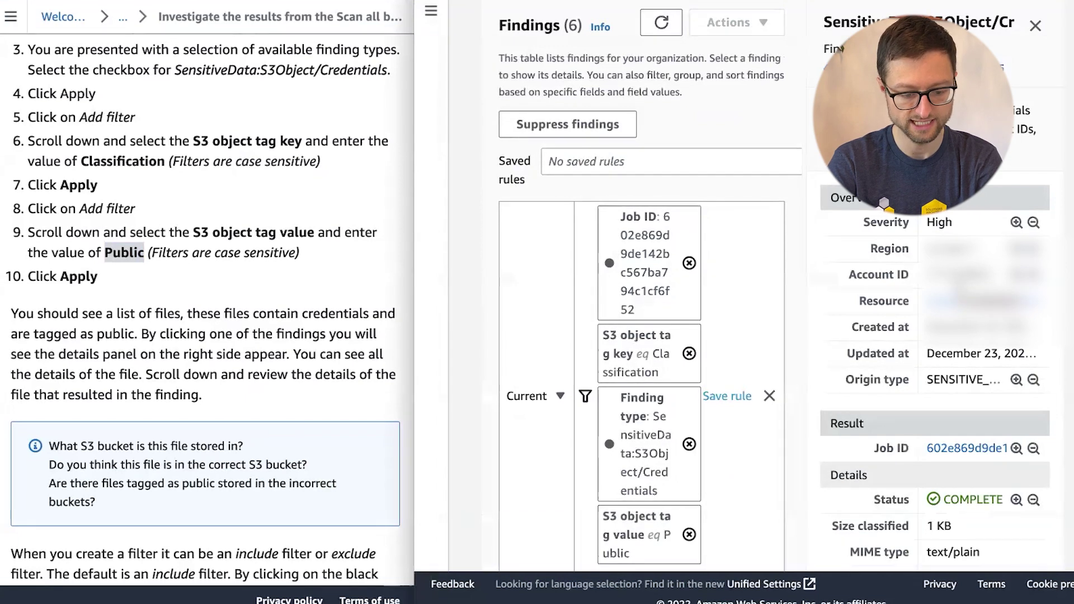
{"action": "scroll", "coordinate": [956, 285], "scroll_direction": "down", "scroll_amount": 10}
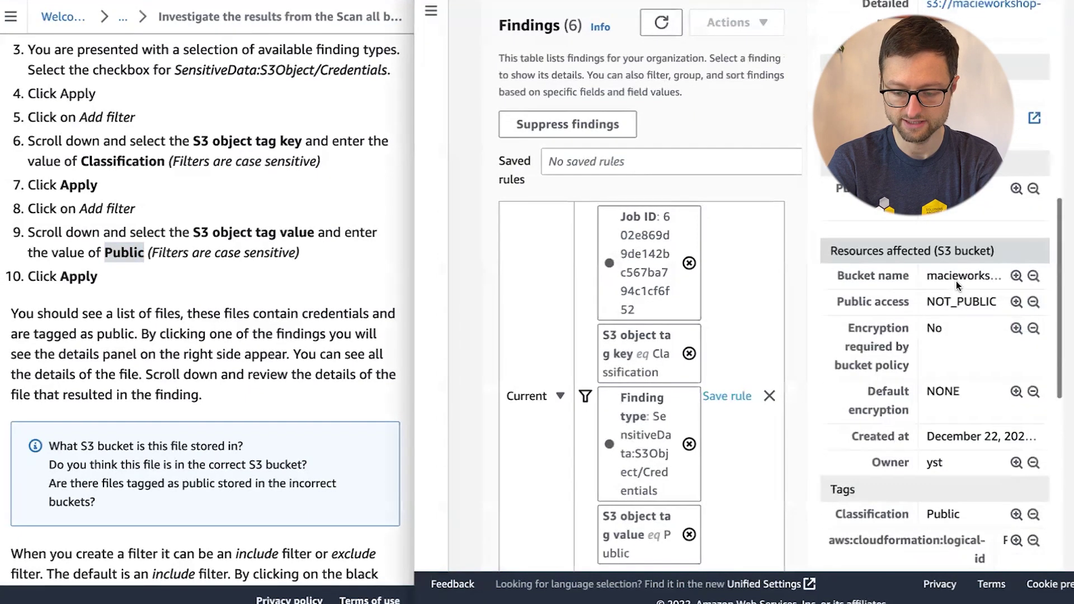
Step: Review the finding's affected S3 object, its tags, the classification result, and the detected sensitive data
{"action": "scroll", "coordinate": [956, 286], "scroll_direction": "down", "scroll_amount": 8}
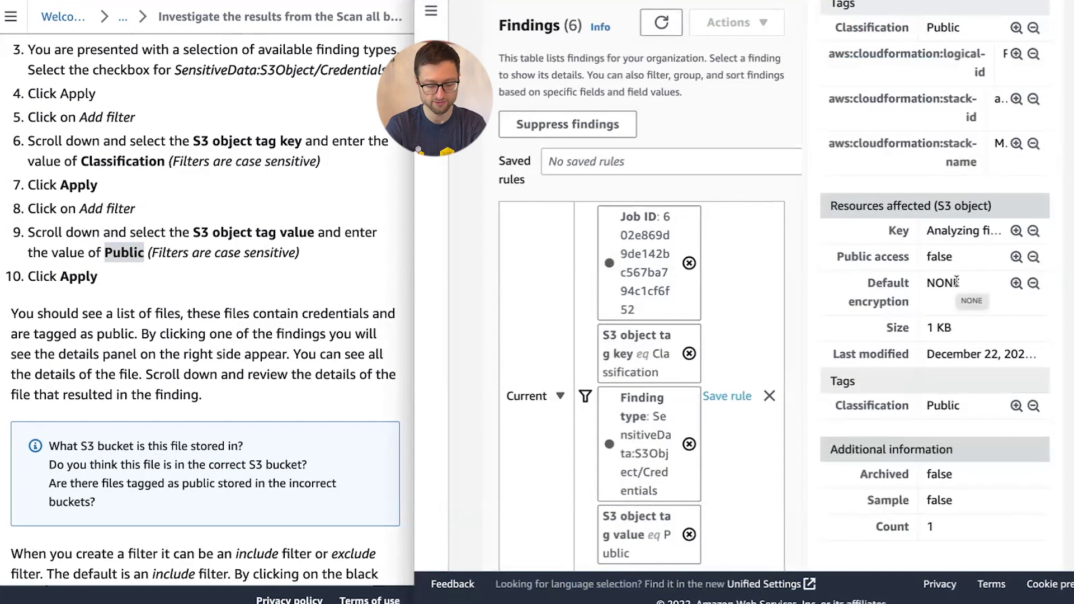
{"action": "scroll", "coordinate": [956, 309], "scroll_direction": "up", "scroll_amount": 2}
{"action": "scroll", "coordinate": [960, 307], "scroll_direction": "up", "scroll_amount": 5}
{"action": "scroll", "coordinate": [988, 345], "scroll_direction": "down", "scroll_amount": 7}
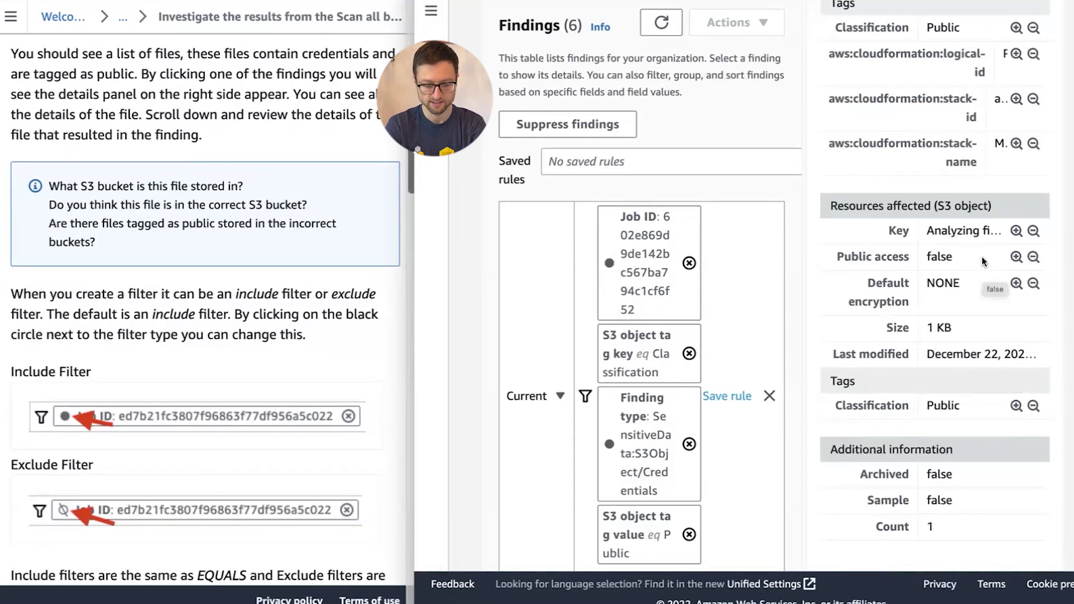
{"action": "scroll", "coordinate": [983, 262], "scroll_direction": "up", "scroll_amount": 10}
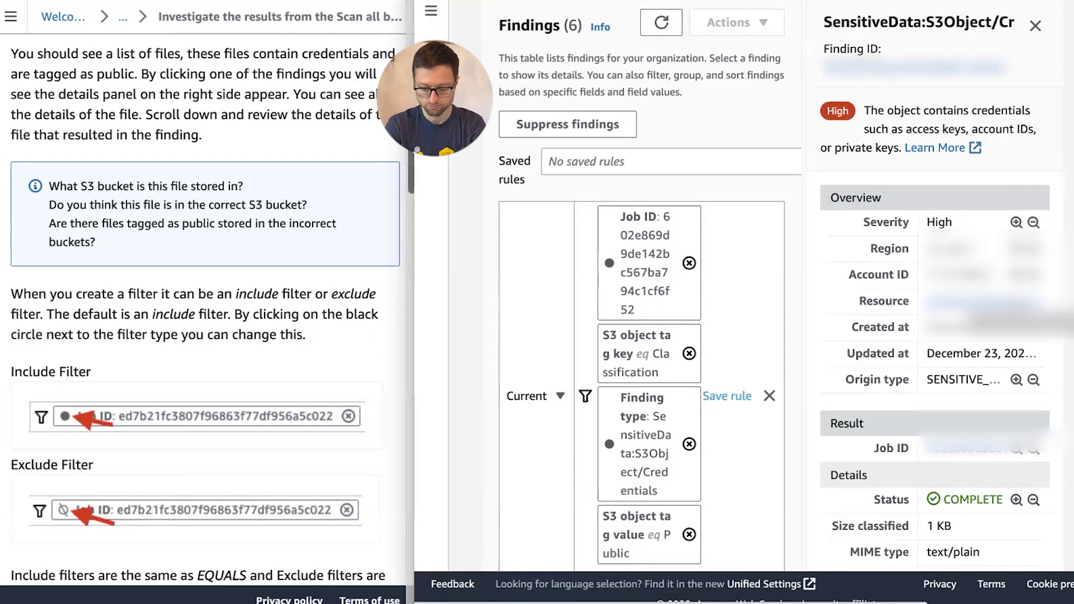
{"action": "scroll", "coordinate": [987, 371], "scroll_direction": "down", "scroll_amount": 4}
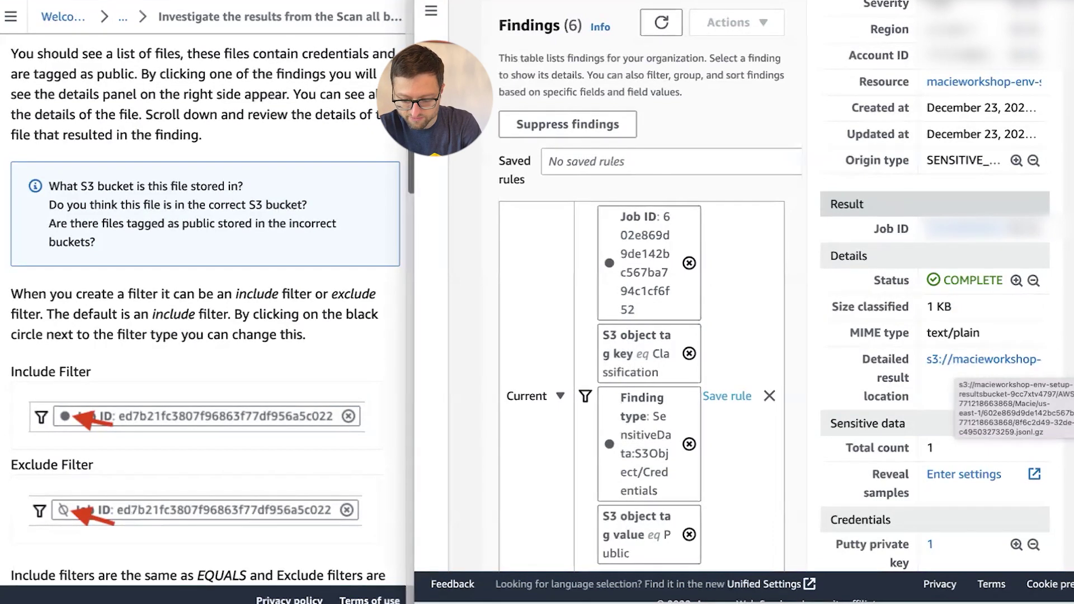
{"action": "scroll", "coordinate": [971, 461], "scroll_direction": "down", "scroll_amount": 1}
Step: Enable sensitive data sample retrieval with the account's MacieWorkshop-Env-Setup-confidential-bucket-encryption-key KMS key, and save the settings
{"action": "left_click", "coordinate": [969, 456]}
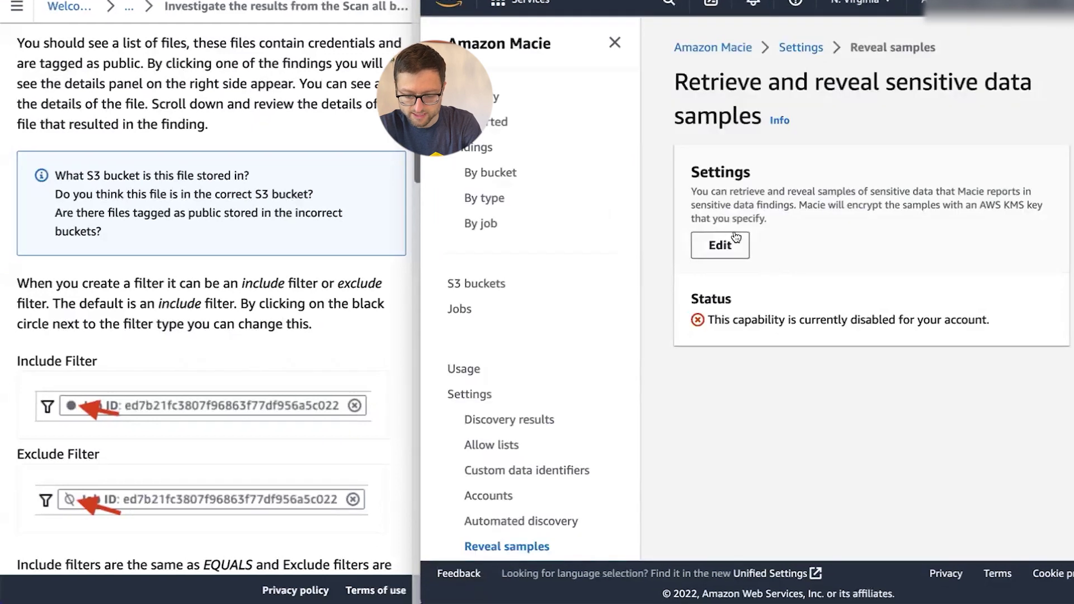
{"action": "left_click", "coordinate": [732, 235]}
{"action": "left_click", "coordinate": [739, 321]}
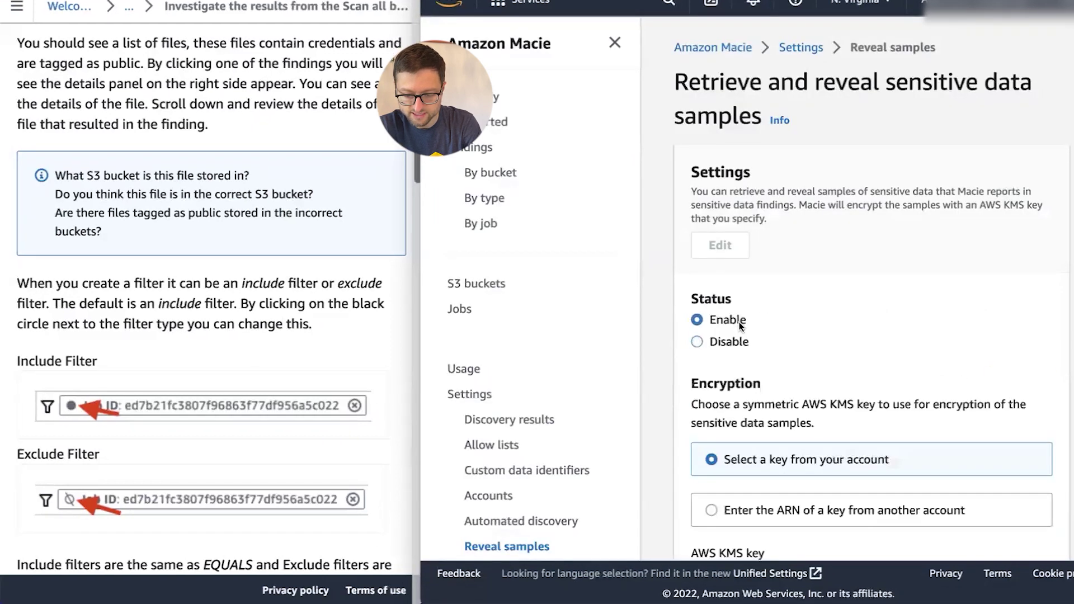
{"action": "scroll", "coordinate": [739, 321], "scroll_direction": "down", "scroll_amount": 3}
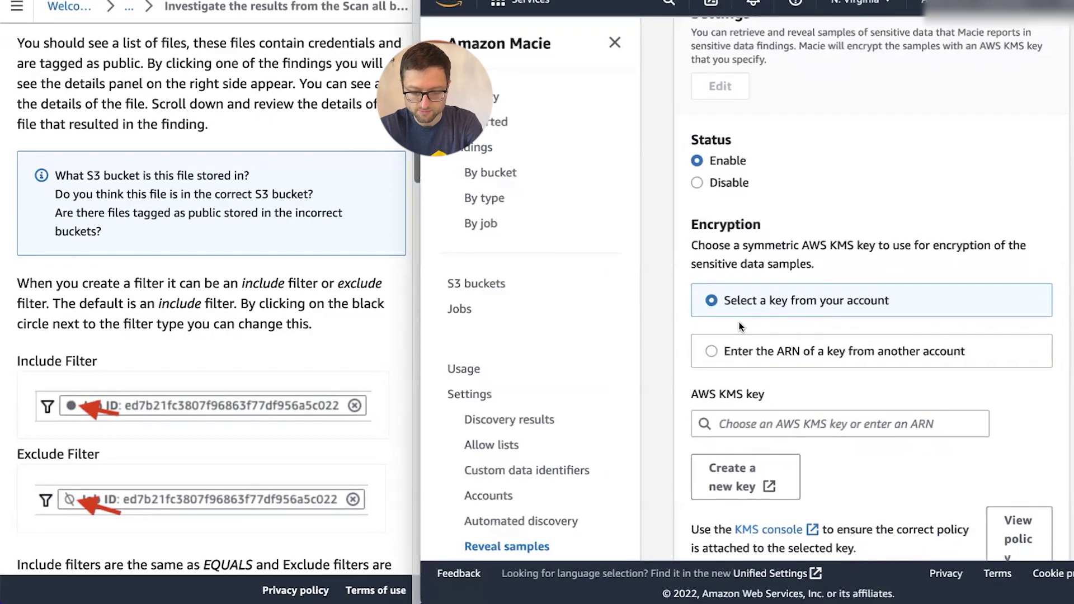
{"action": "scroll", "coordinate": [739, 323], "scroll_direction": "down", "scroll_amount": 2}
{"action": "left_click", "coordinate": [743, 321]}
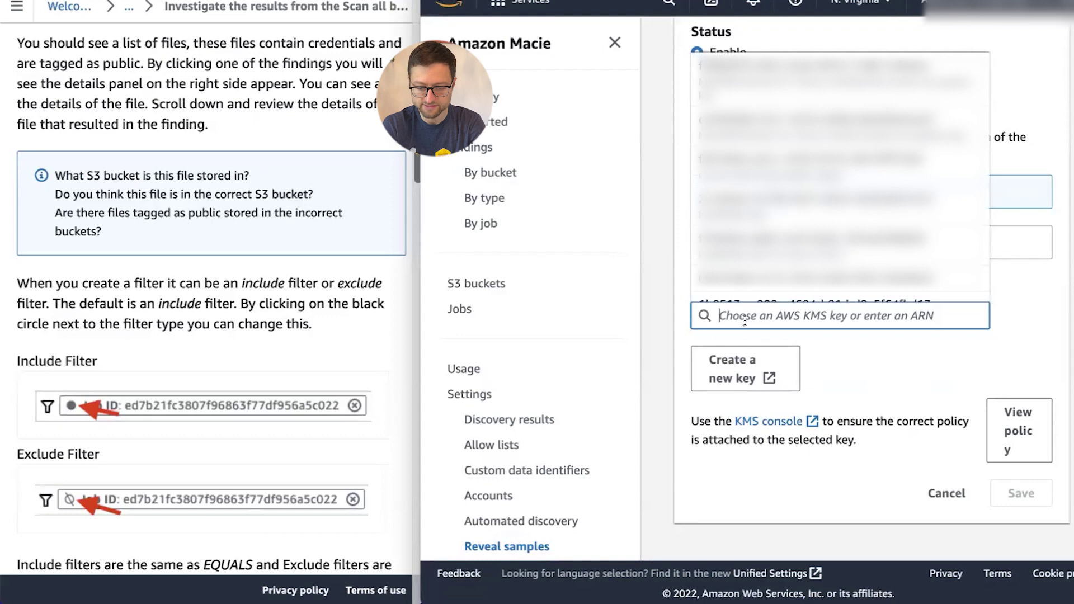
{"action": "key", "text": "Down"}
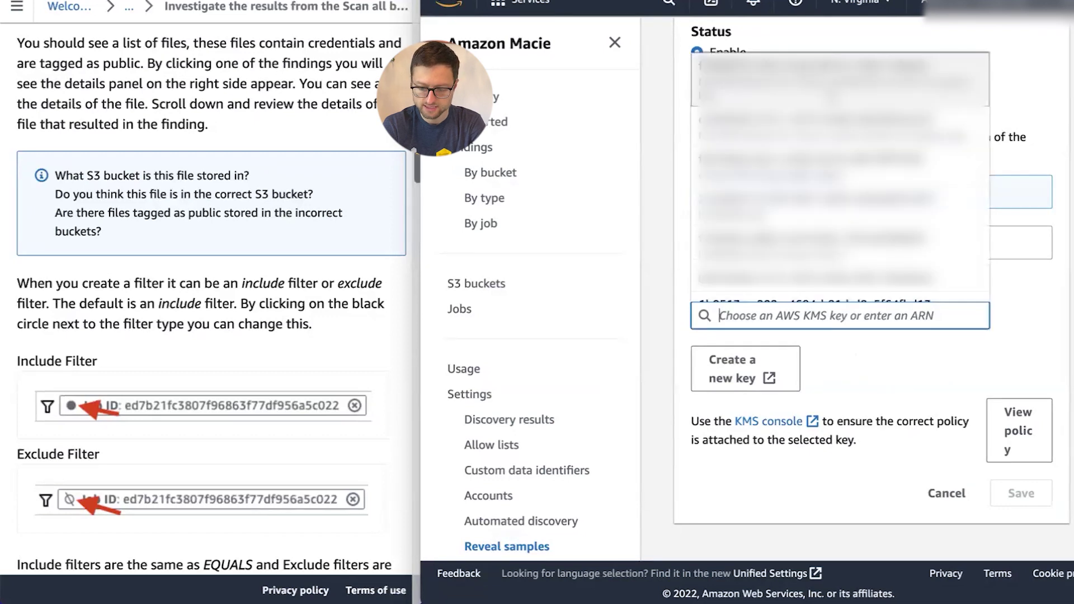
{"action": "key", "text": "Return"}
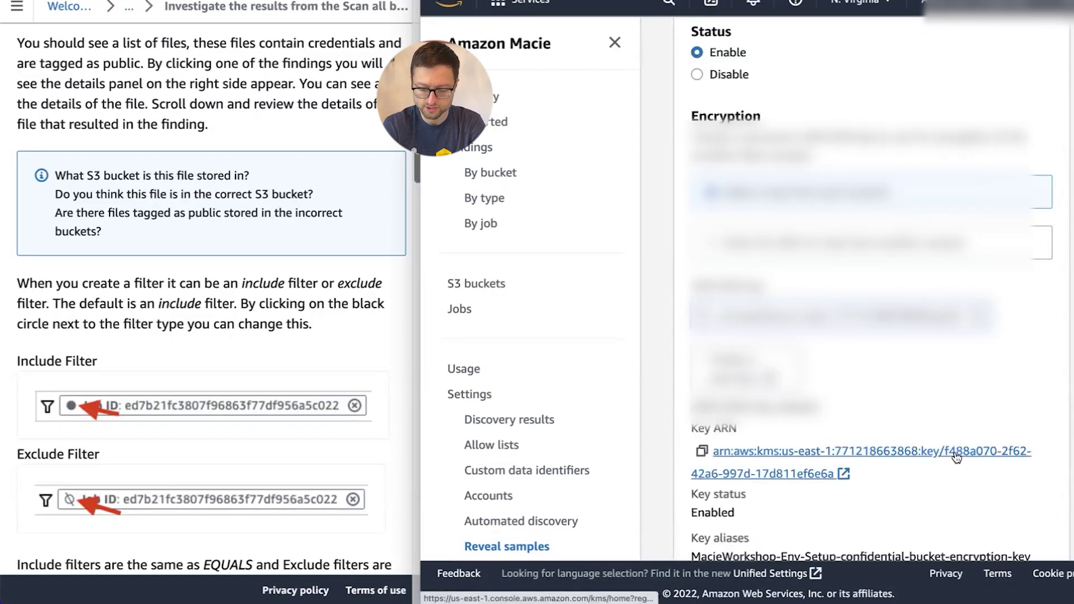
{"action": "scroll", "coordinate": [1032, 485], "scroll_direction": "down", "scroll_amount": 3}
{"action": "left_click", "coordinate": [1027, 495]}
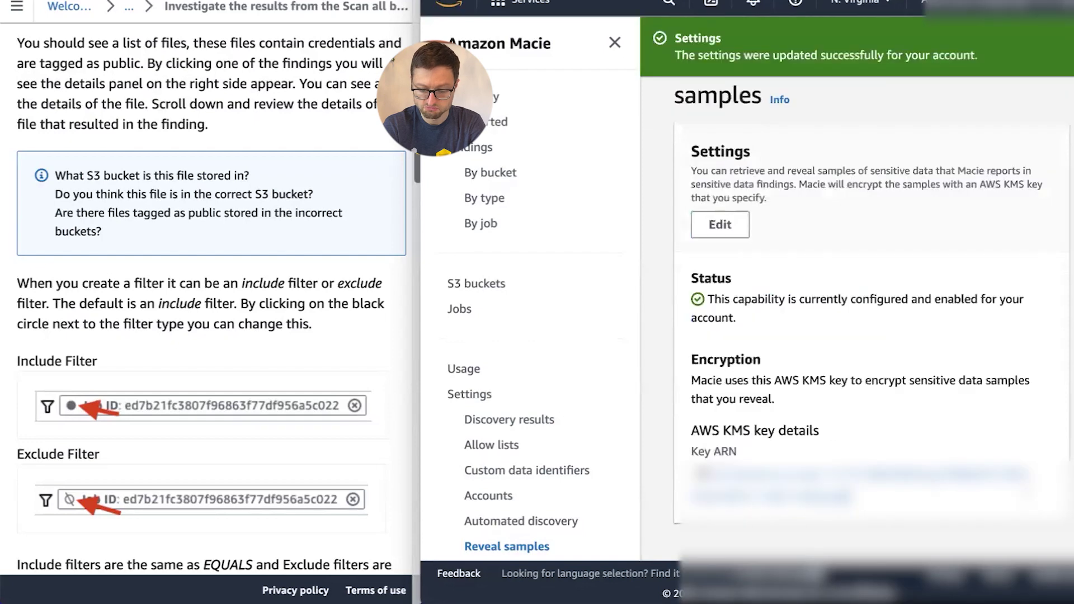
Step: Return to the credentials finding, reload it, and reveal its sensitive data samples
{"action": "key", "text": "ctrl+w"}
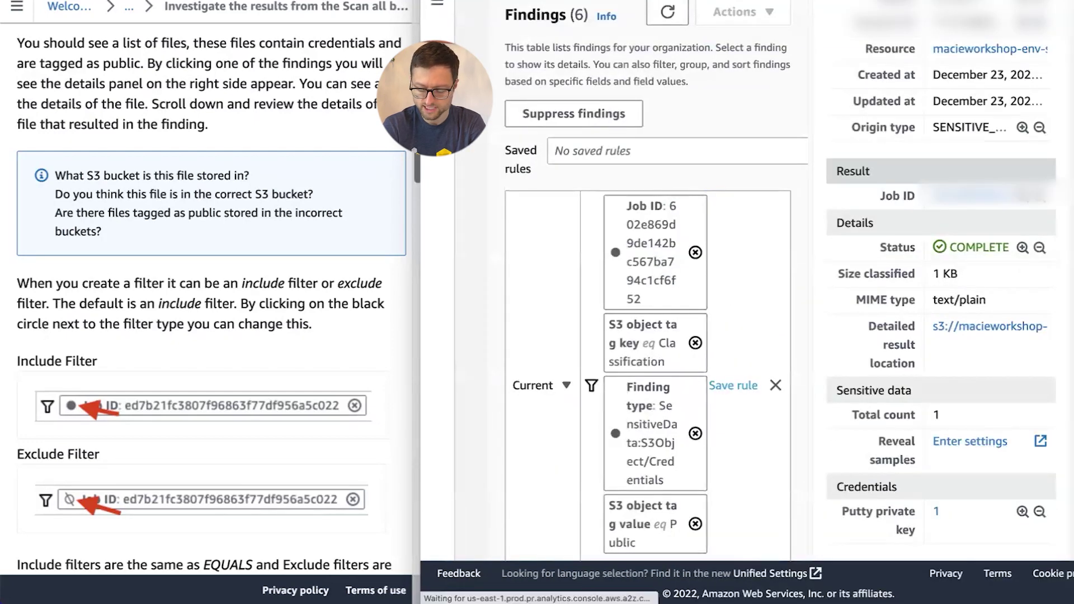
{"action": "key", "text": "ctrl+r"}
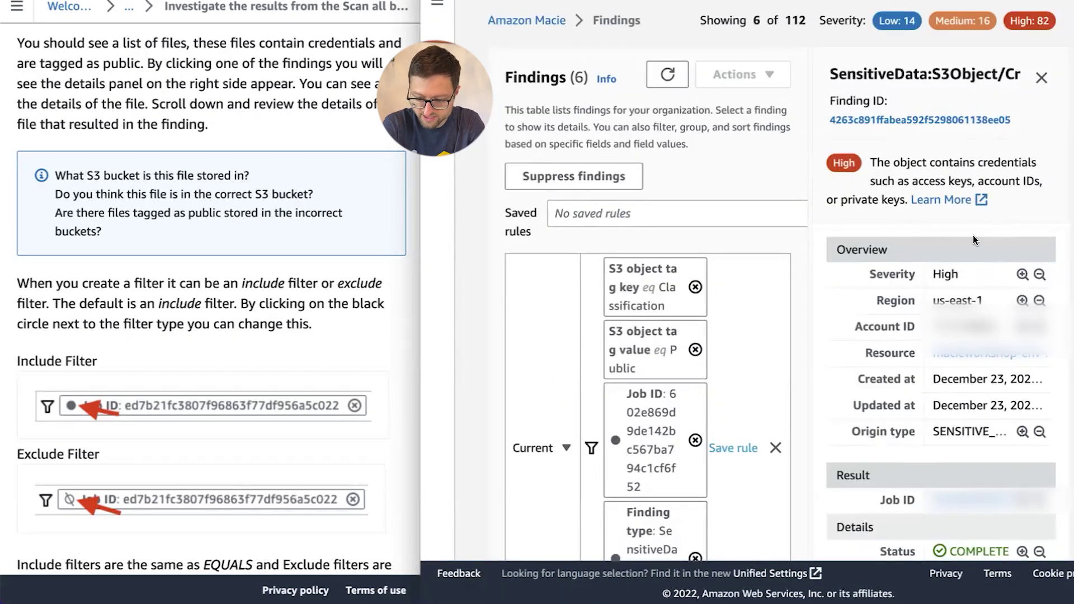
{"action": "scroll", "coordinate": [972, 333], "scroll_direction": "down", "scroll_amount": 8}
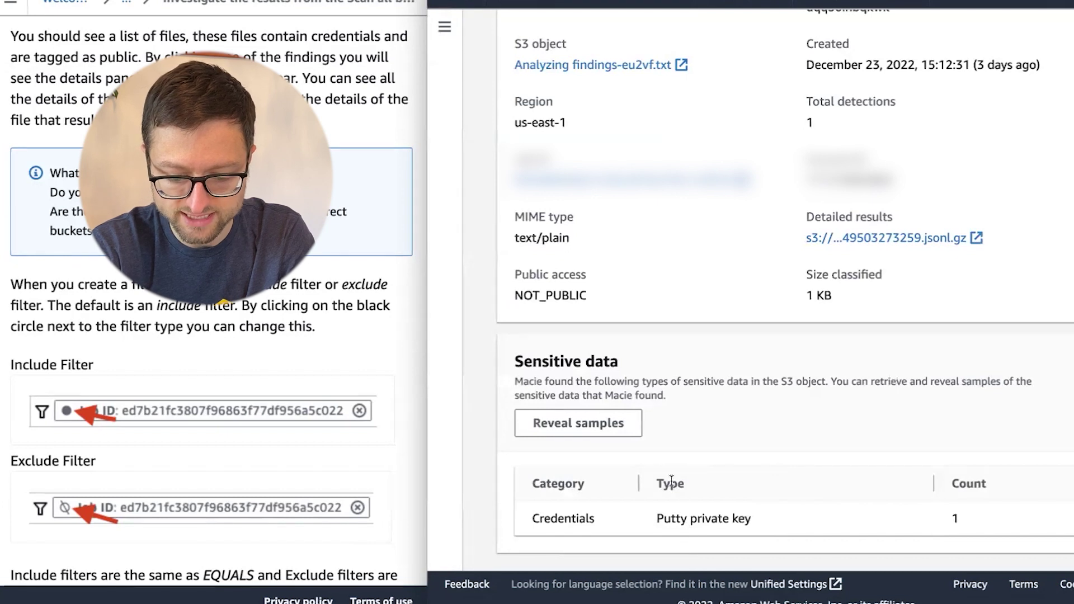
{"action": "left_click", "coordinate": [572, 426]}
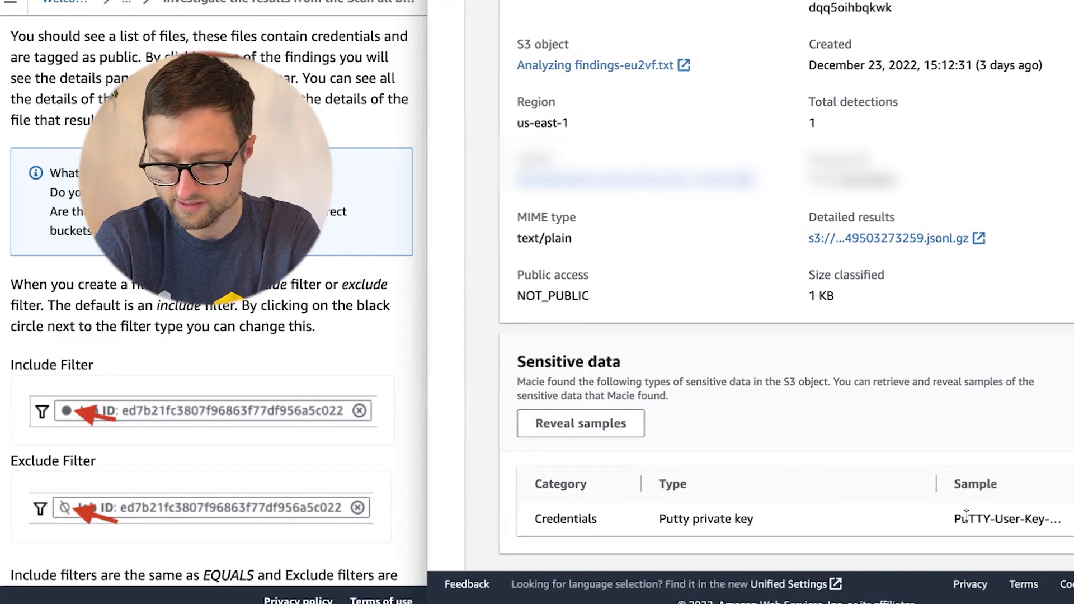
Step: Widen the Sample column by narrowing the Type column, and examine the revealed PuTTY private key sample
{"action": "left_click_drag", "start_coordinate": [931, 491], "coordinate": [743, 489]}
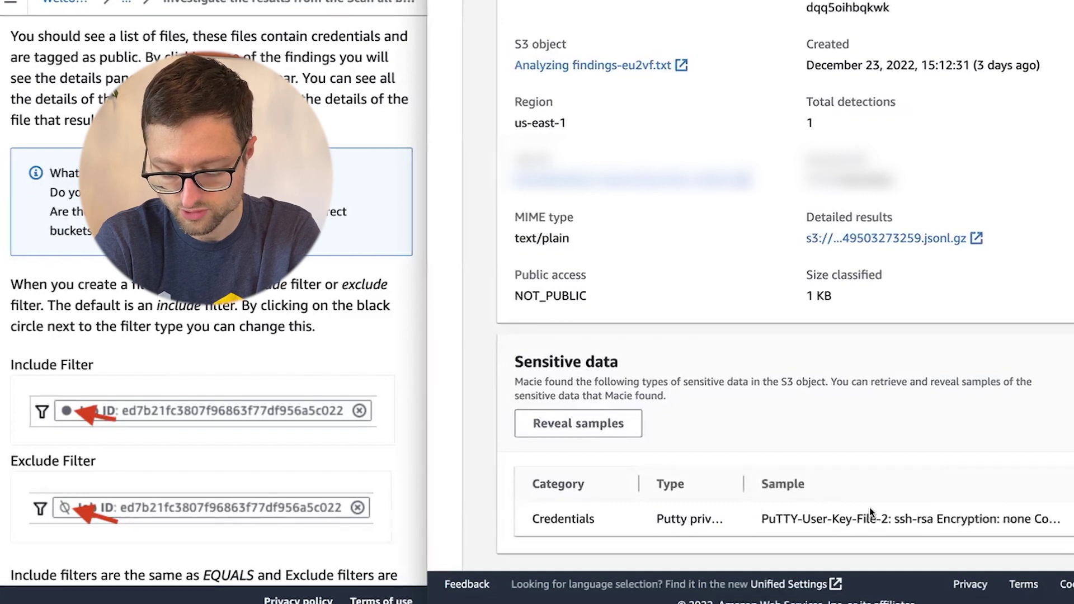
{"action": "left_click_drag", "start_coordinate": [760, 518], "coordinate": [897, 556]}
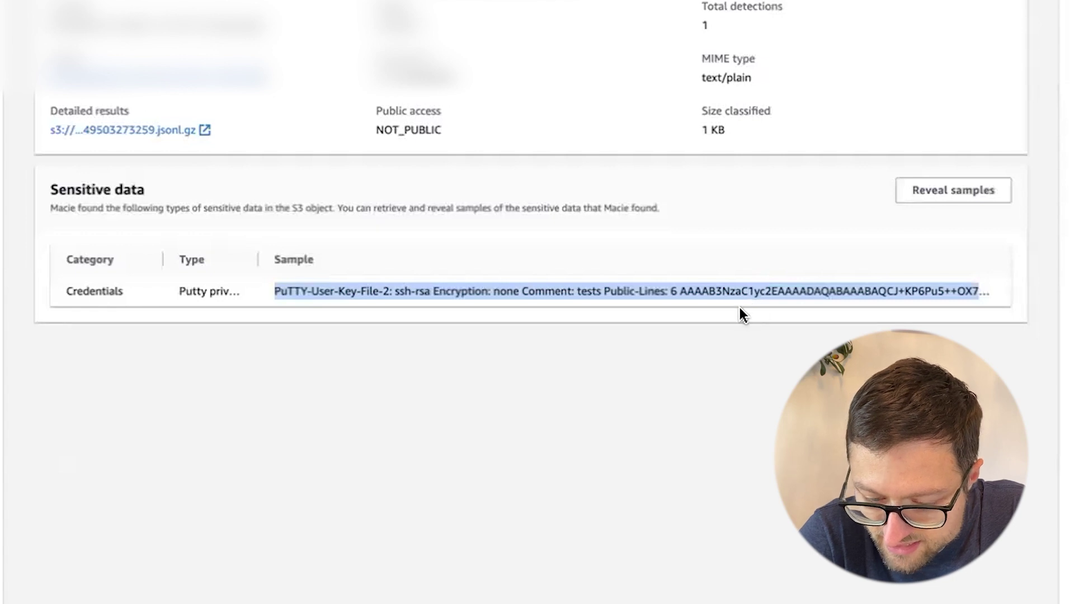
{"action": "left_click_drag", "start_coordinate": [669, 291], "coordinate": [988, 295]}
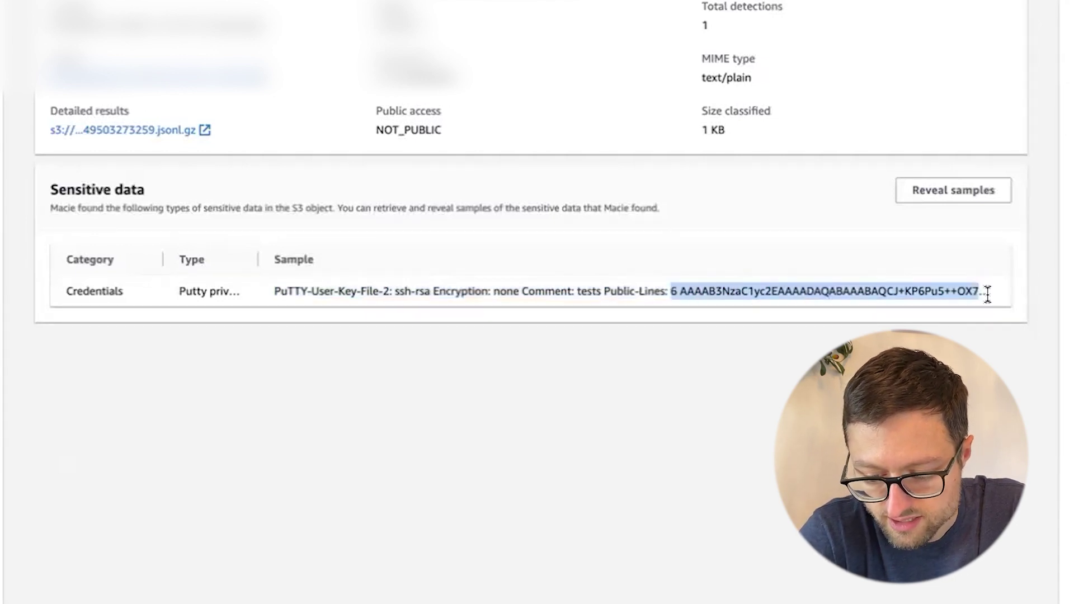
{"action": "left_click", "coordinate": [982, 291]}
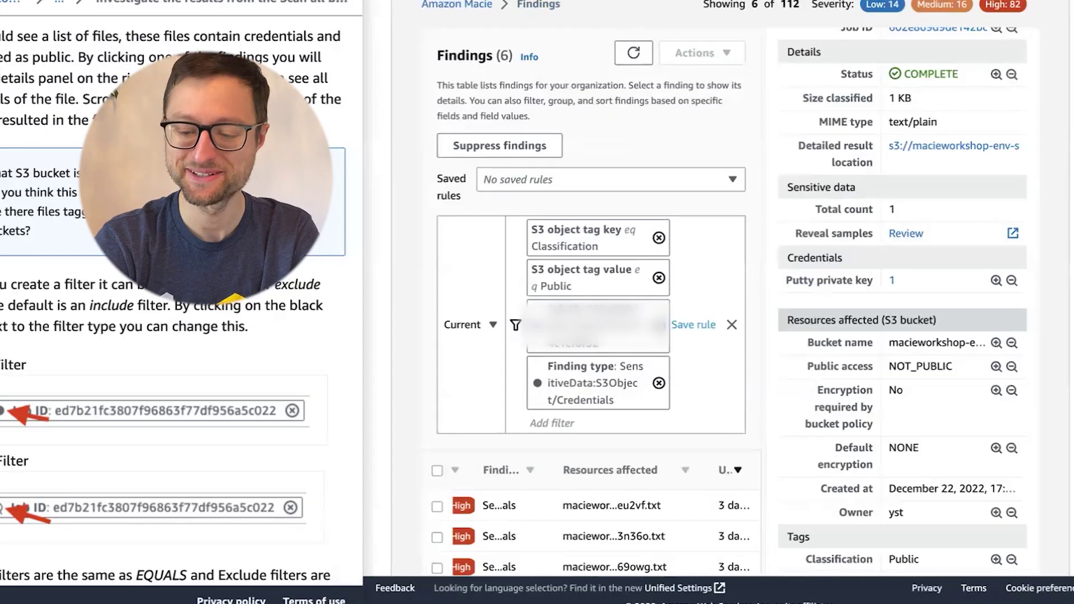
Step: Review the credentials finding's affected bucket, tags, S3 object and overview details in the findings list view
{"action": "scroll", "coordinate": [811, 384], "scroll_direction": "down", "scroll_amount": 3}
{"action": "scroll", "coordinate": [811, 383], "scroll_direction": "down", "scroll_amount": 2}
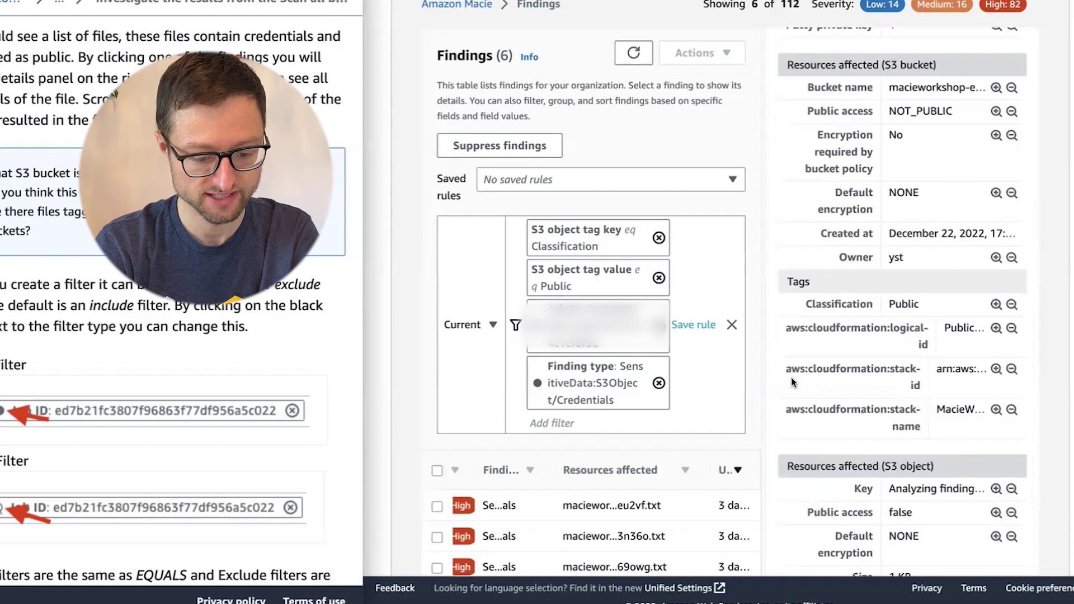
{"action": "scroll", "coordinate": [790, 377], "scroll_direction": "up", "scroll_amount": 5}
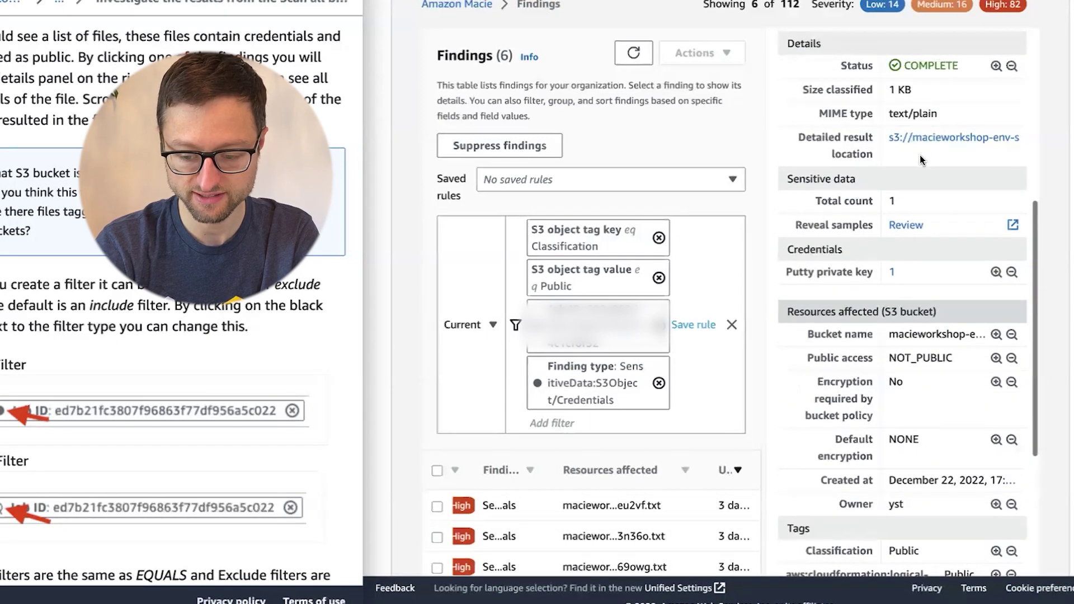
{"action": "scroll", "coordinate": [931, 174], "scroll_direction": "up", "scroll_amount": 1}
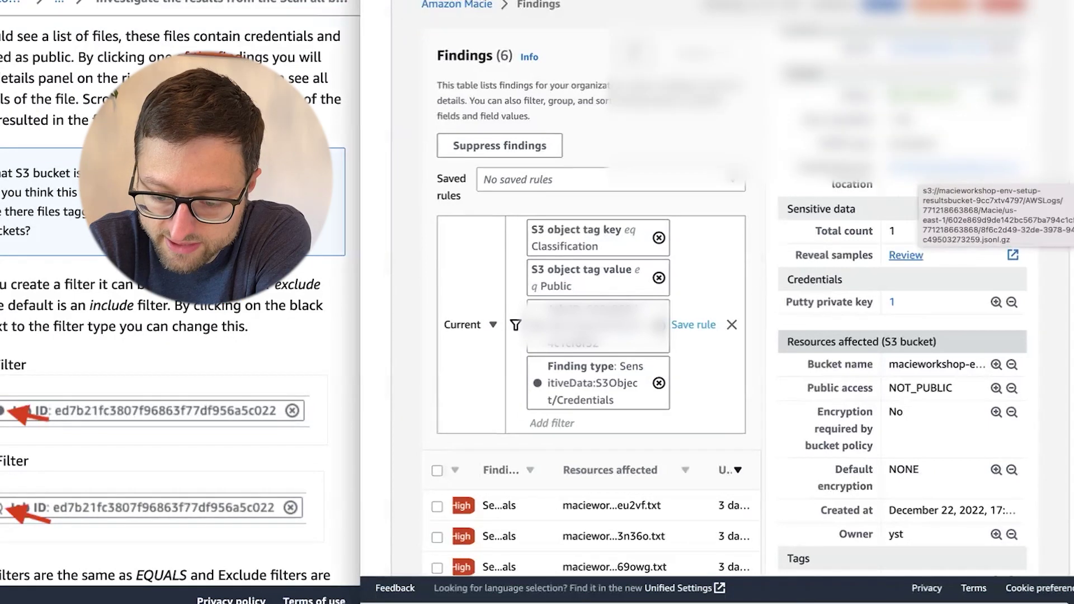
{"action": "scroll", "coordinate": [940, 178], "scroll_direction": "up", "scroll_amount": 6}
{"action": "scroll", "coordinate": [917, 267], "scroll_direction": "up", "scroll_amount": 1}
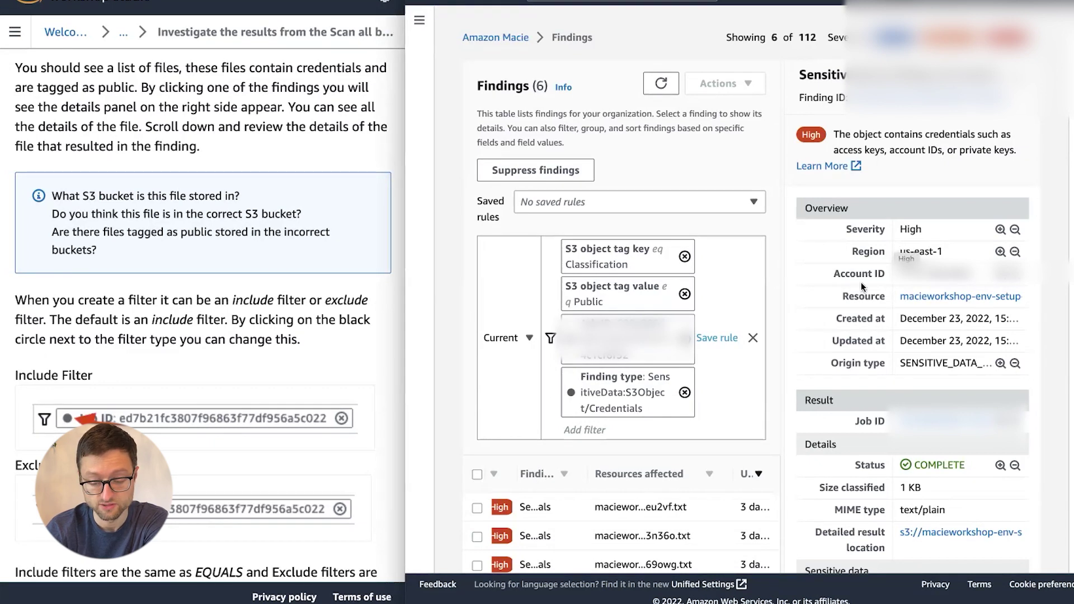
{"action": "scroll", "coordinate": [810, 384], "scroll_direction": "down", "scroll_amount": 1}
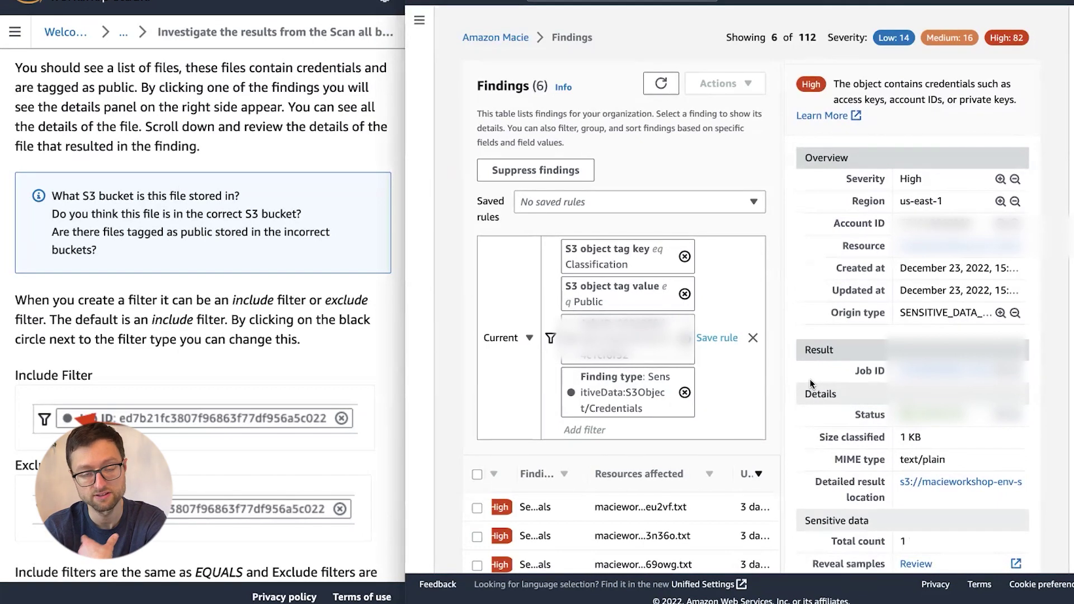
Step: Read the workshop's include and exclude filter notes, try the Job ID filter as an exclude filter, and restore it to include
{"action": "scroll", "coordinate": [253, 370], "scroll_direction": "down", "scroll_amount": 3}
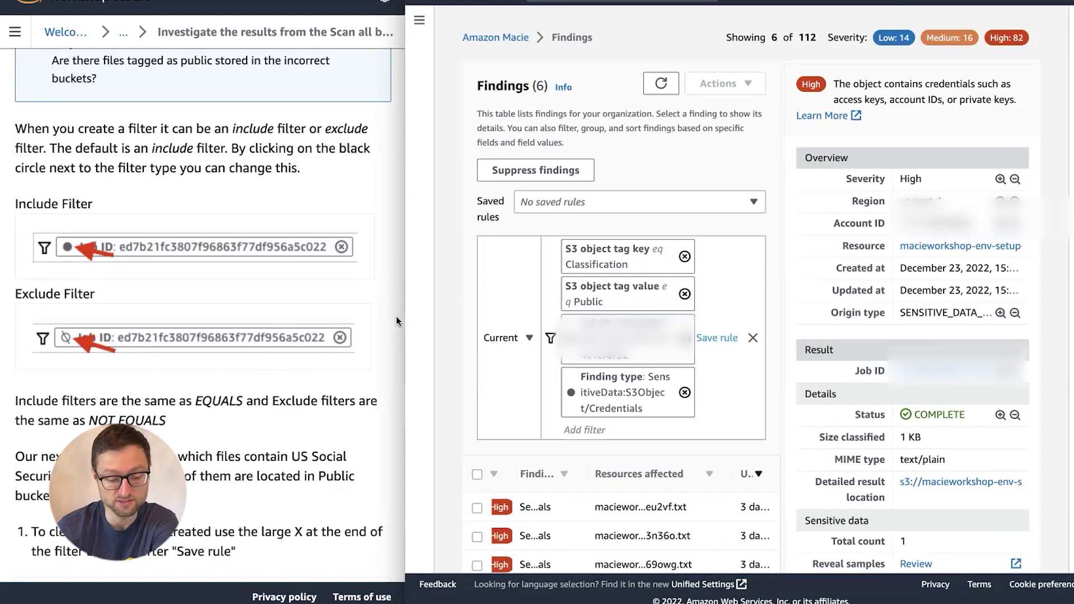
{"action": "left_click", "coordinate": [571, 339]}
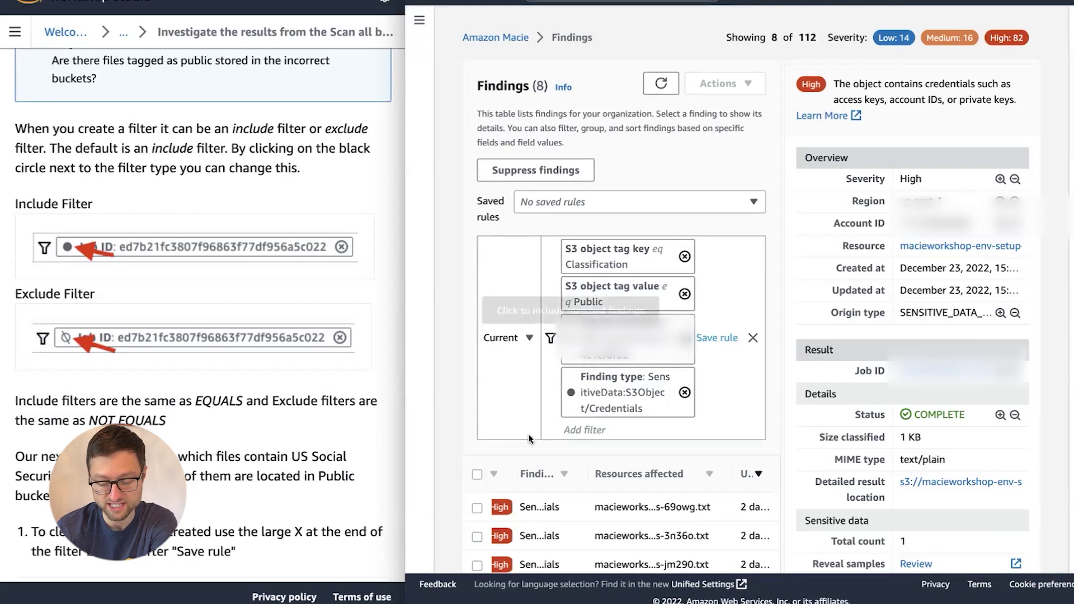
{"action": "scroll", "coordinate": [510, 489], "scroll_direction": "down", "scroll_amount": 1}
{"action": "left_click", "coordinate": [571, 285]}
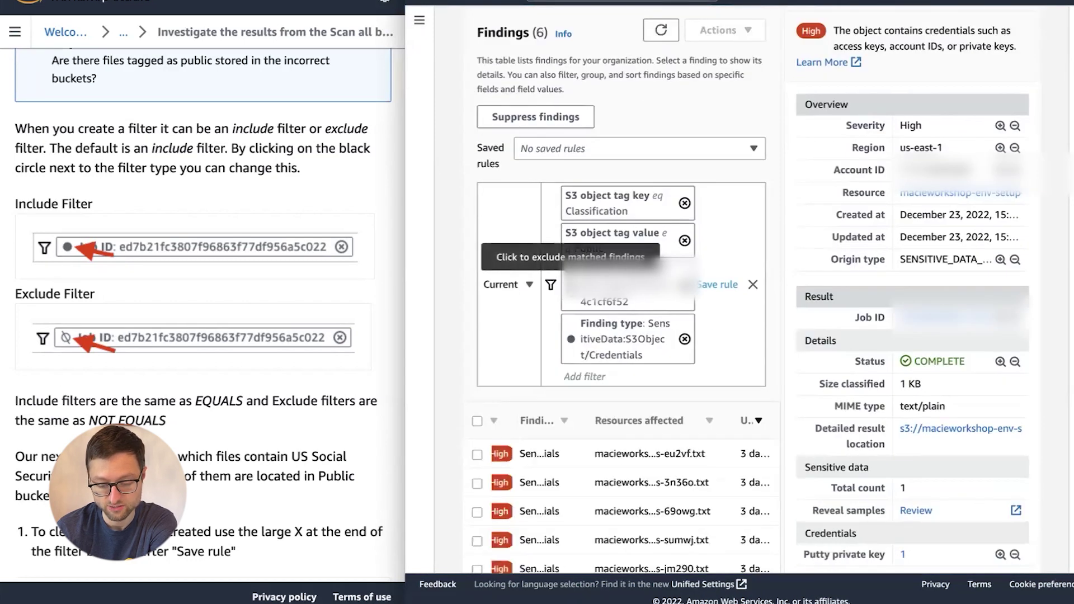
Step: Clear all current findings filters and filter the findings by sensitive data detection type equal to USA_SOCIAL_SECURITY_NUMBER
{"action": "scroll", "coordinate": [352, 487], "scroll_direction": "down", "scroll_amount": 5}
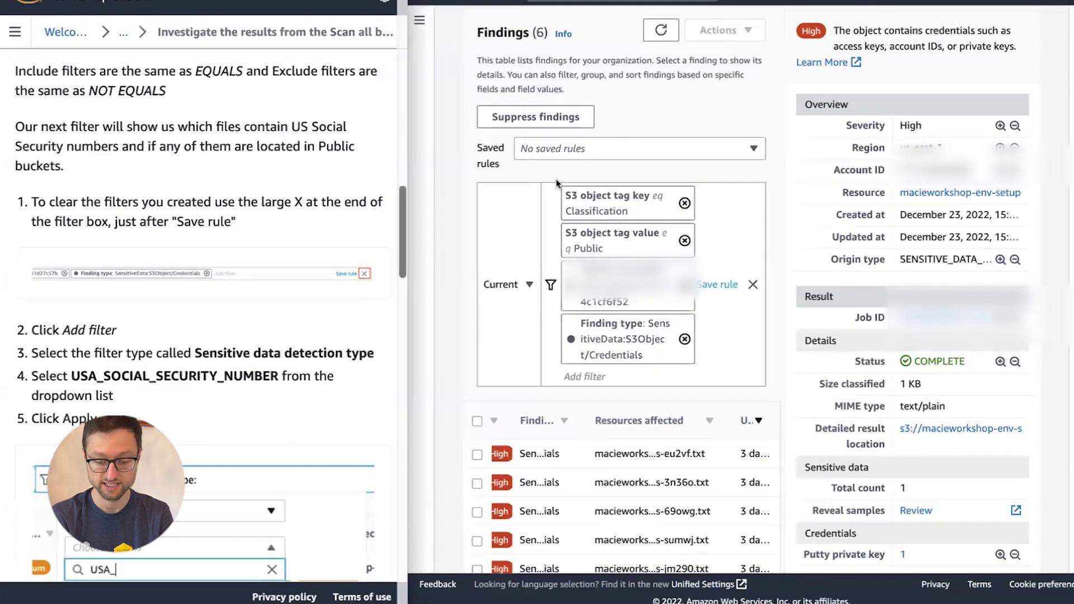
{"action": "left_click", "coordinate": [753, 285]}
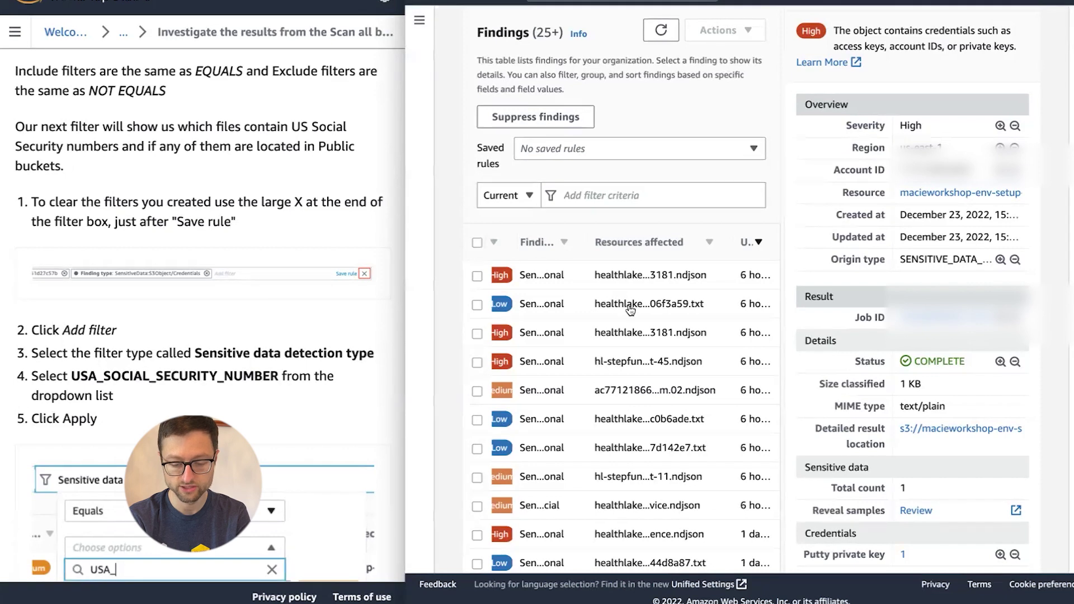
{"action": "left_click", "coordinate": [712, 189]}
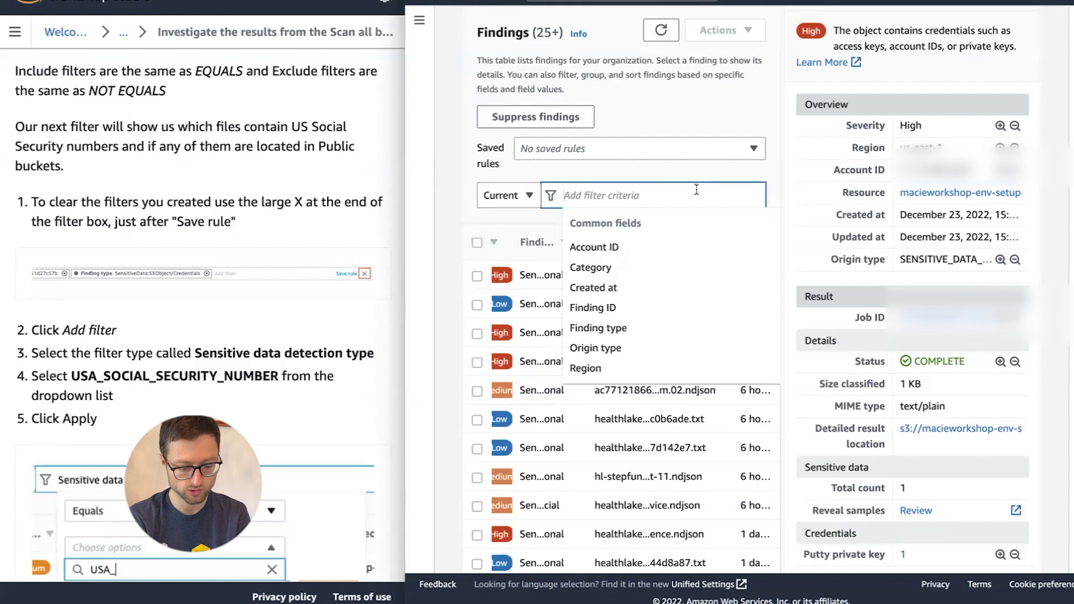
{"action": "type", "text": "sensit"}
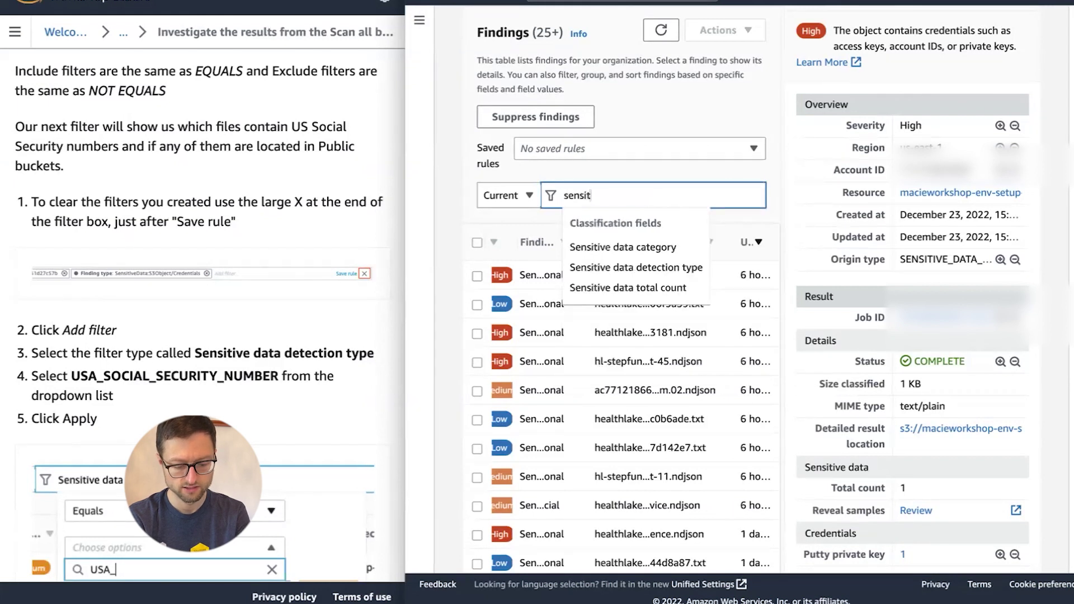
{"action": "left_click", "coordinate": [687, 268]}
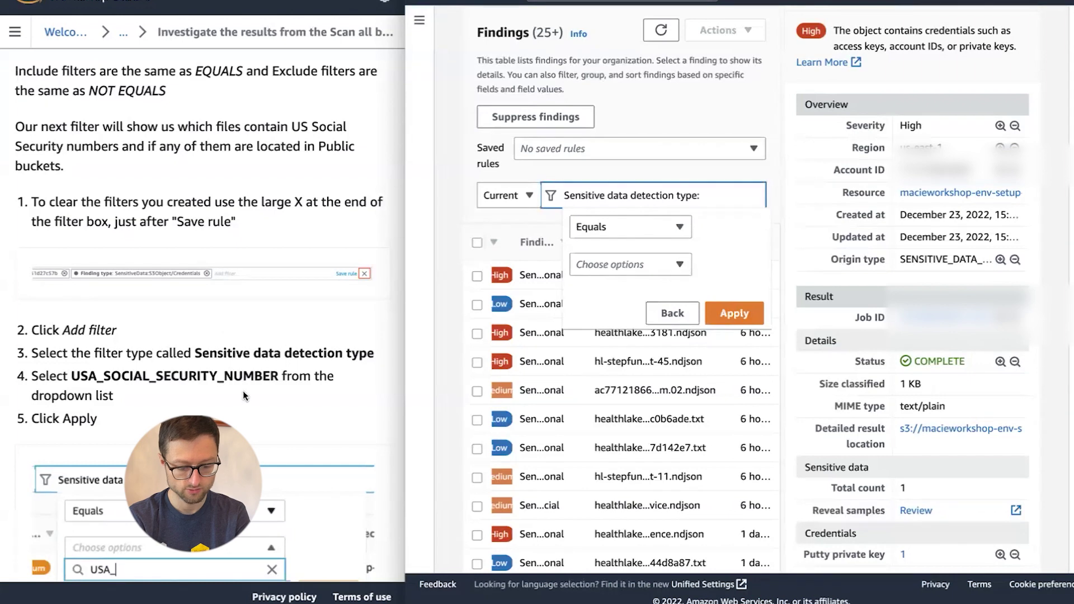
{"action": "left_click", "coordinate": [621, 265]}
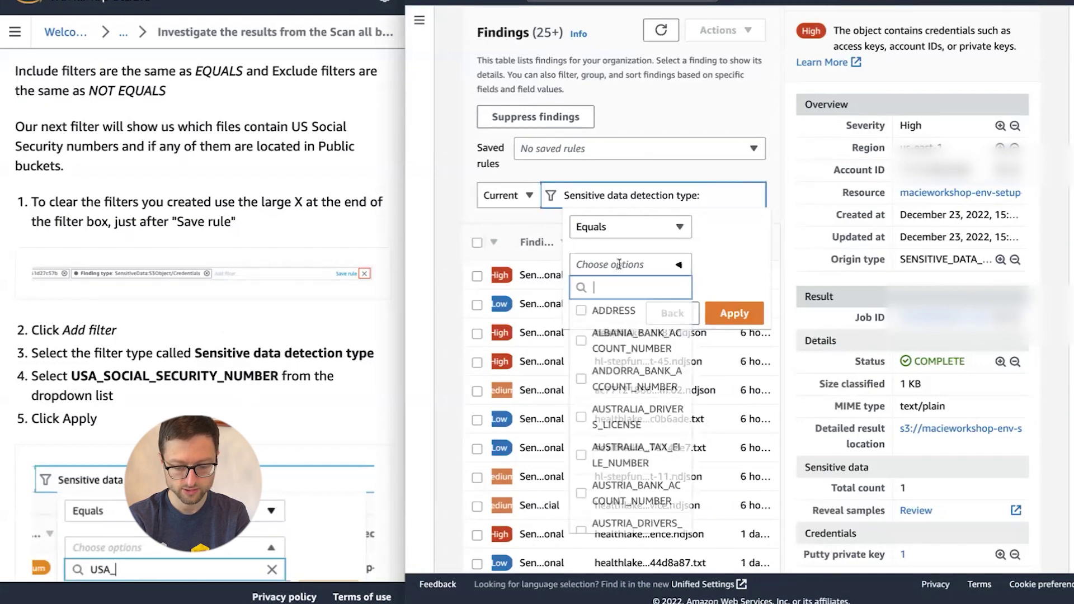
{"action": "type", "text": "usa_soci"}
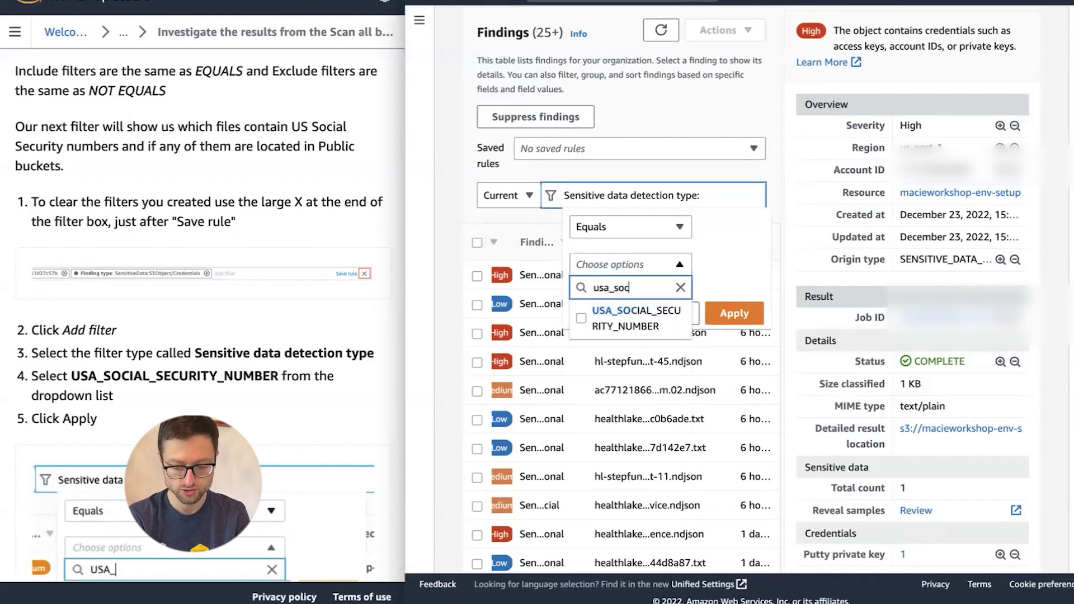
{"action": "left_click", "coordinate": [581, 318]}
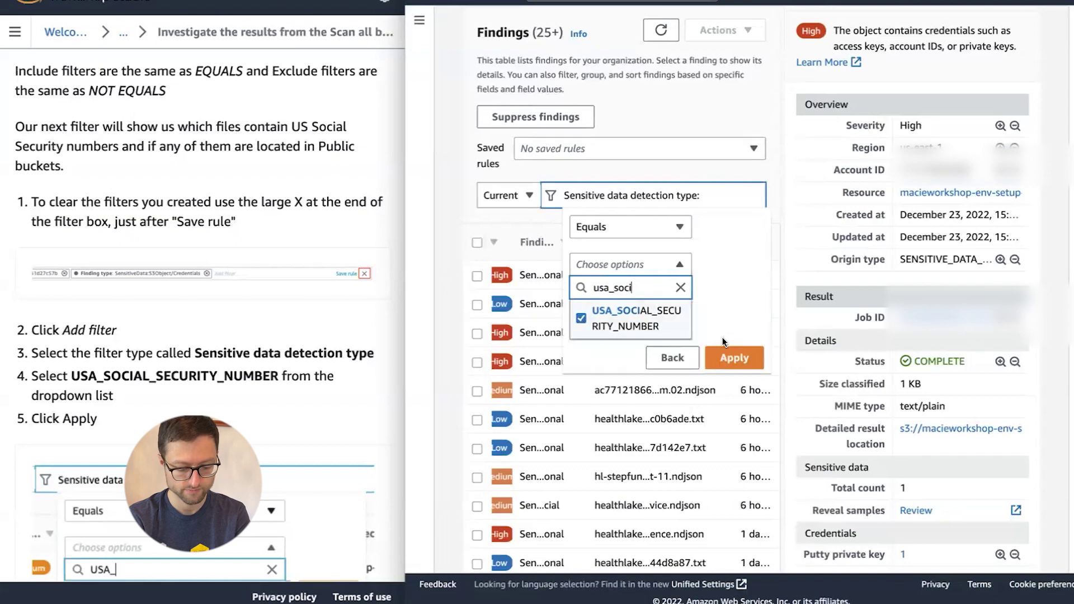
{"action": "left_click", "coordinate": [734, 357]}
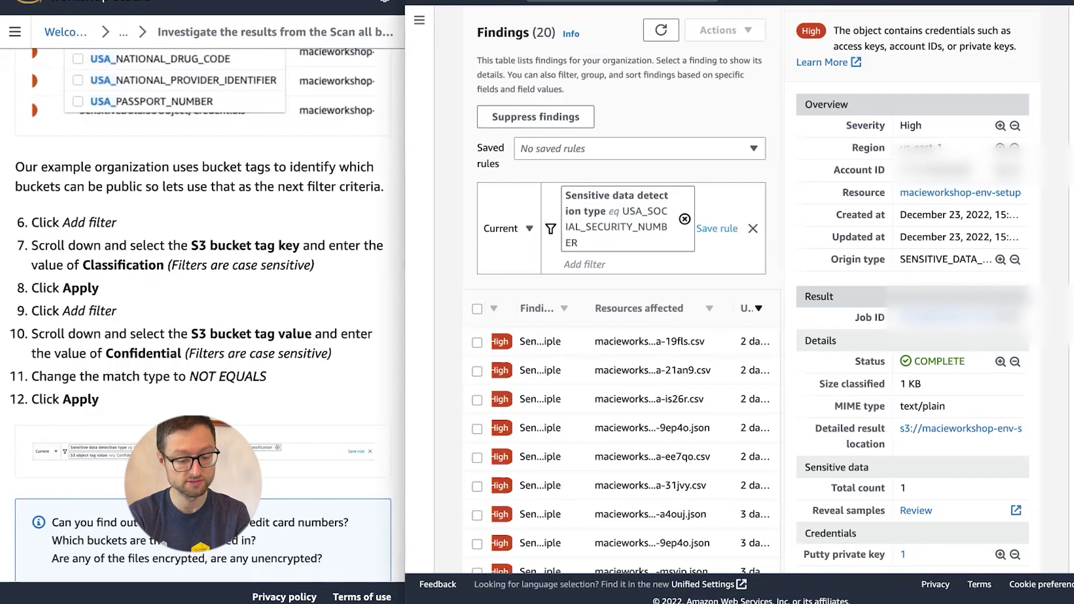
Step: Add a findings filter for S3 bucket tag key equal to Classification
{"action": "left_click", "coordinate": [598, 265]}
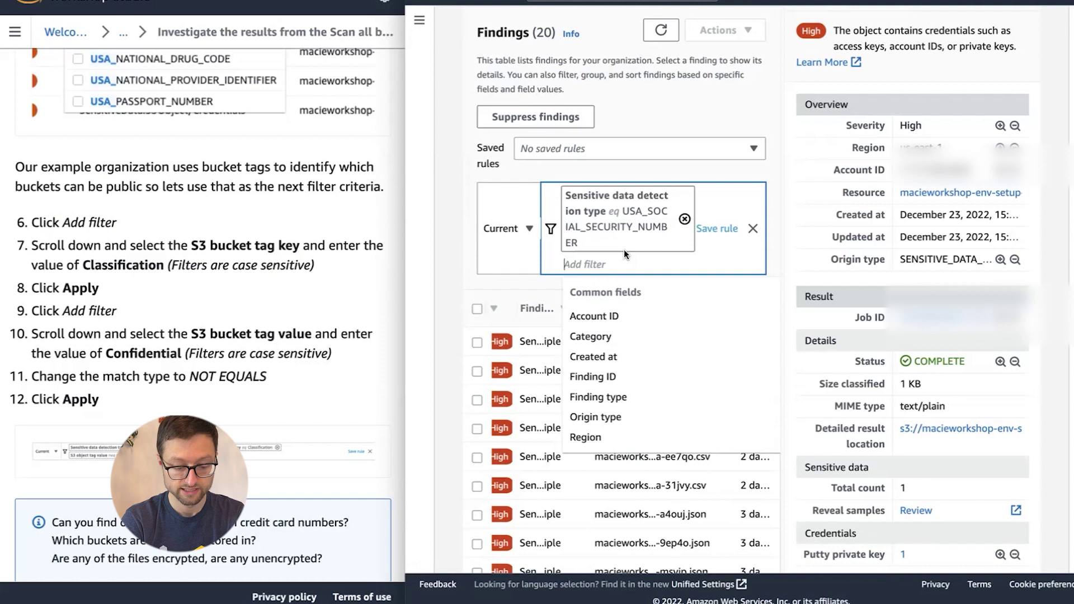
{"action": "type", "text": "s3 bucke"}
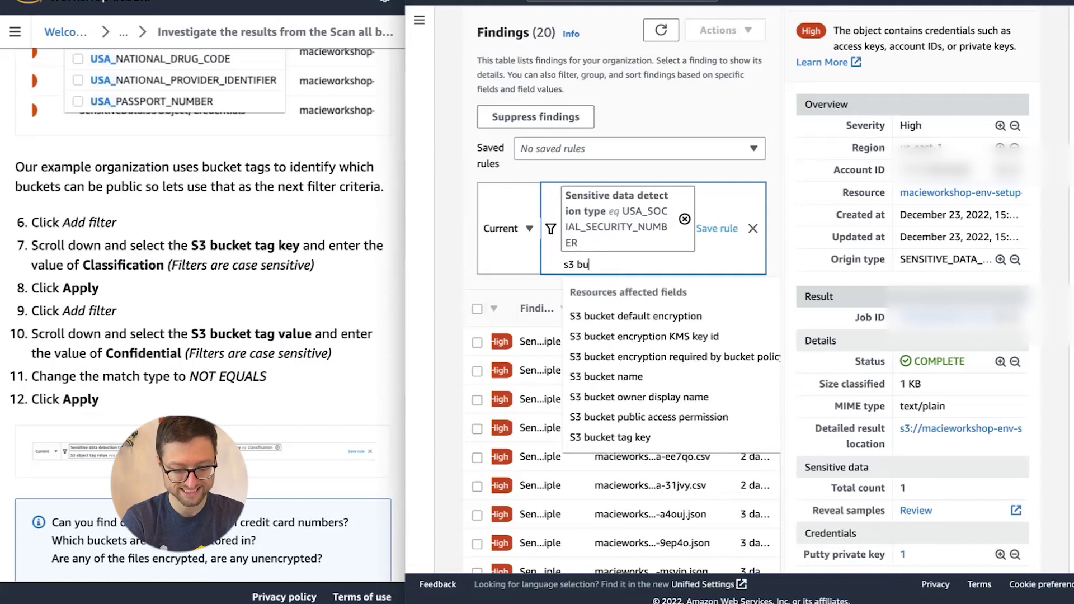
{"action": "left_click", "coordinate": [610, 437]}
{"action": "double_click", "coordinate": [148, 266]}
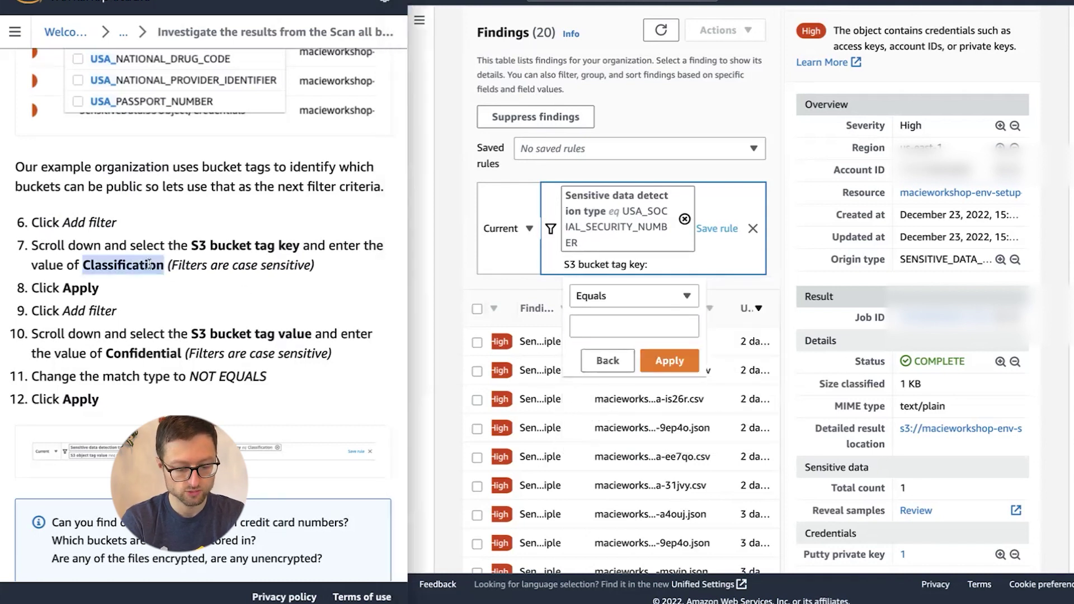
{"action": "type", "text": "Classification"}
{"action": "left_click", "coordinate": [670, 361]}
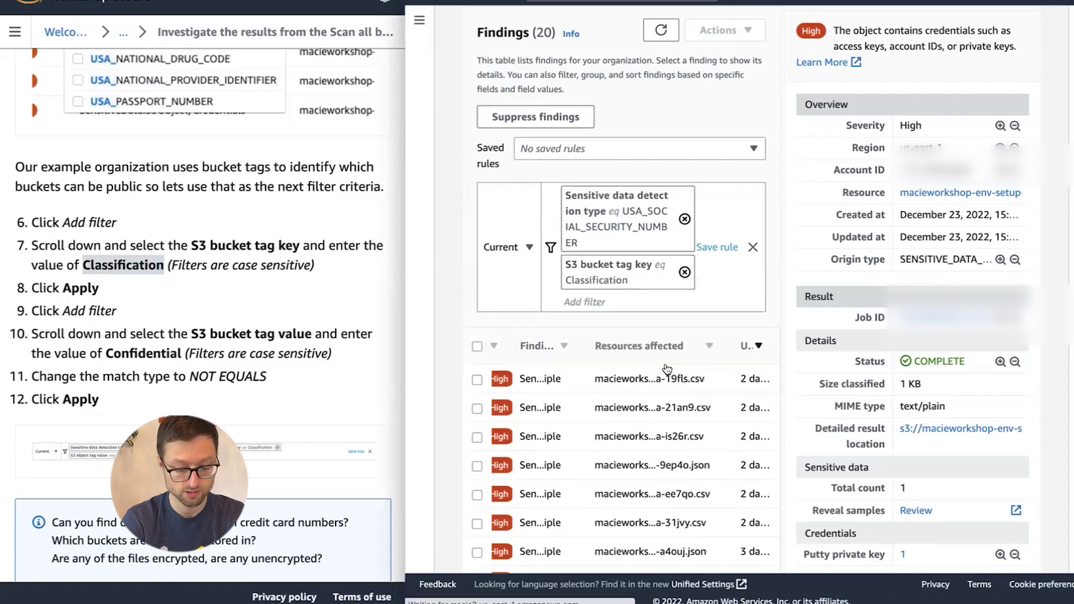
Step: Try filtering the findings by S3 bucket tag value equal to Confidential, and remove that filter
{"action": "left_click", "coordinate": [583, 303]}
{"action": "type", "text": "s3 bucket tag"}
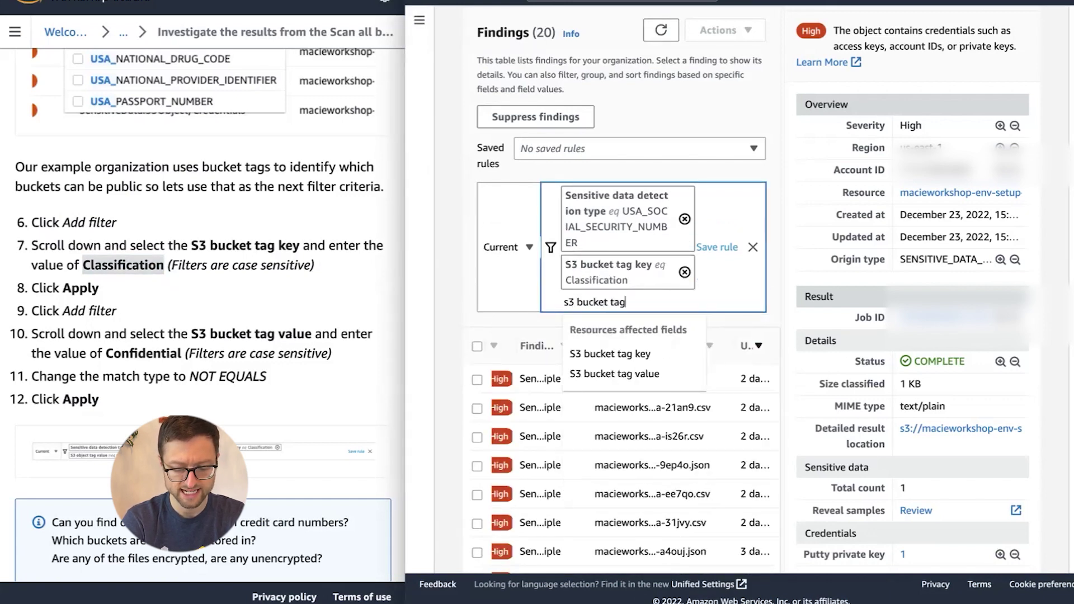
{"action": "left_click", "coordinate": [614, 374]}
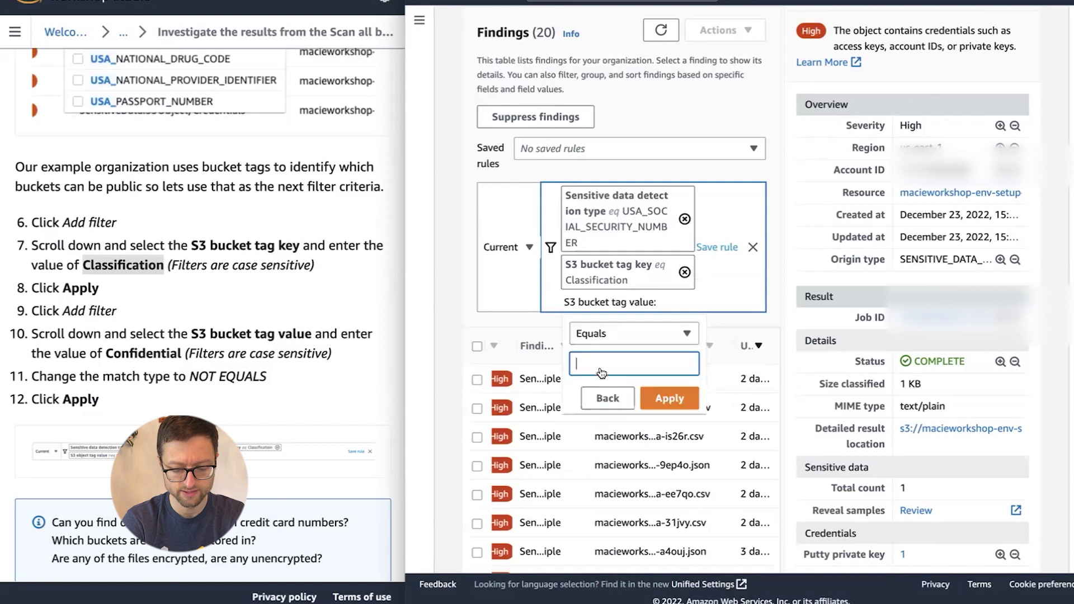
{"action": "double_click", "coordinate": [149, 353]}
{"action": "key", "text": "ctrl+c"}
{"action": "left_click", "coordinate": [659, 363]}
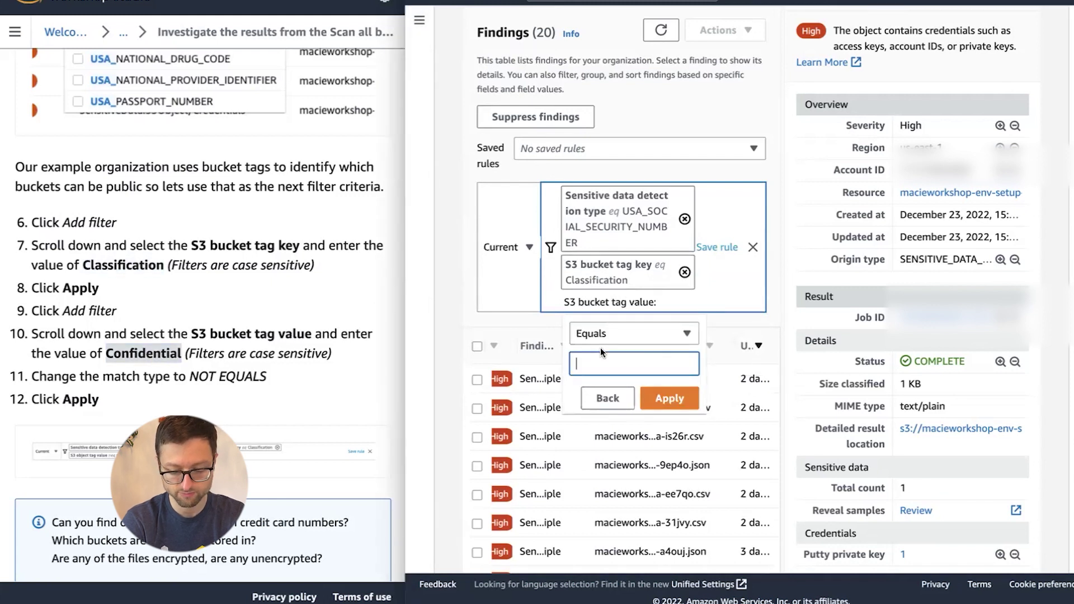
{"action": "key", "text": "ctrl+v"}
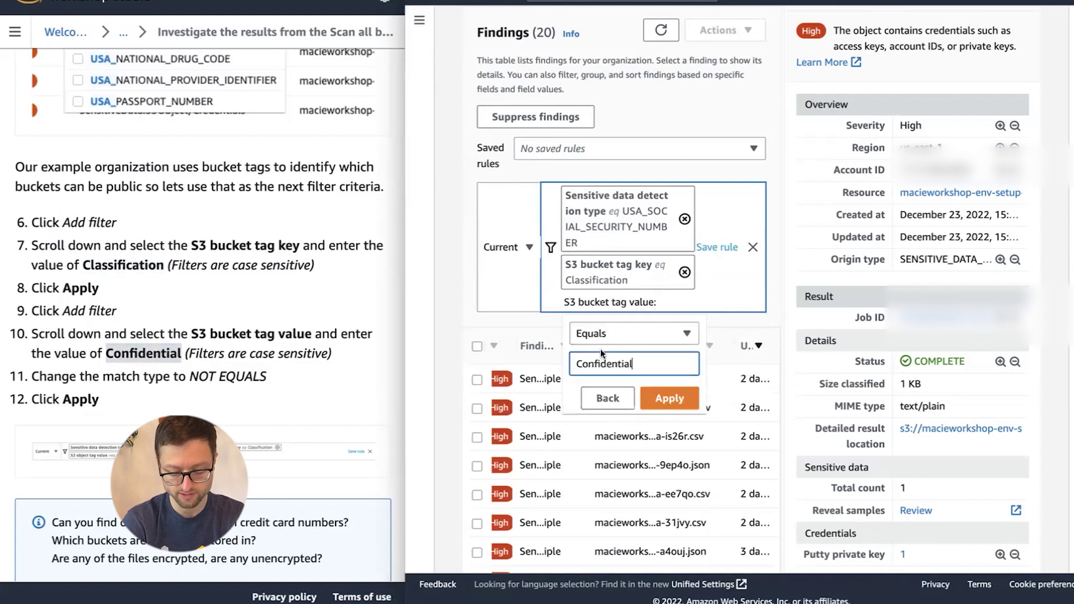
{"action": "left_click", "coordinate": [659, 400]}
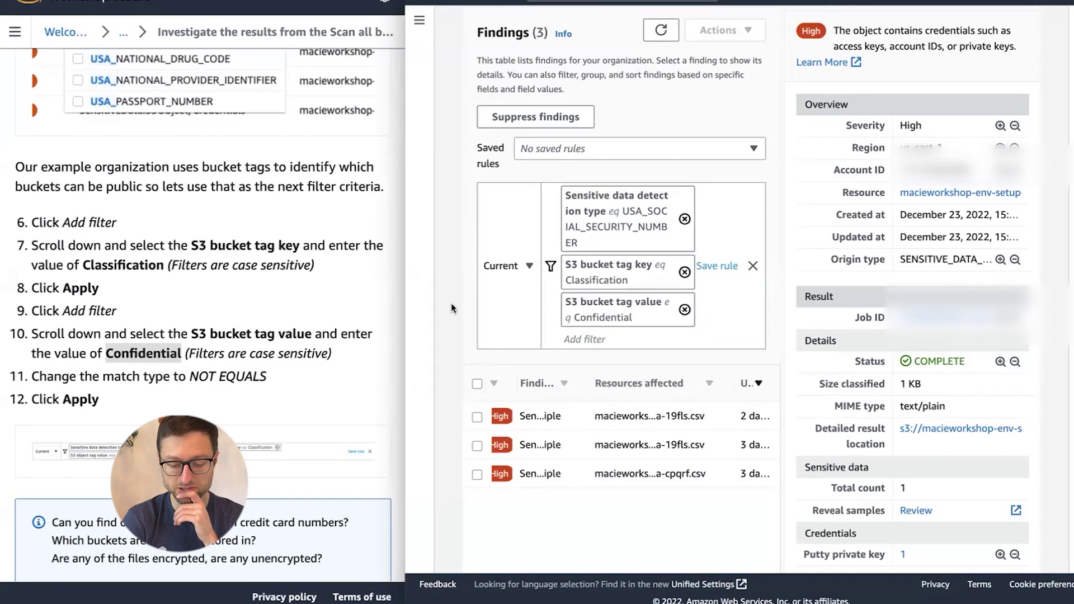
{"action": "left_click_drag", "start_coordinate": [403, 304], "coordinate": [323, 303]}
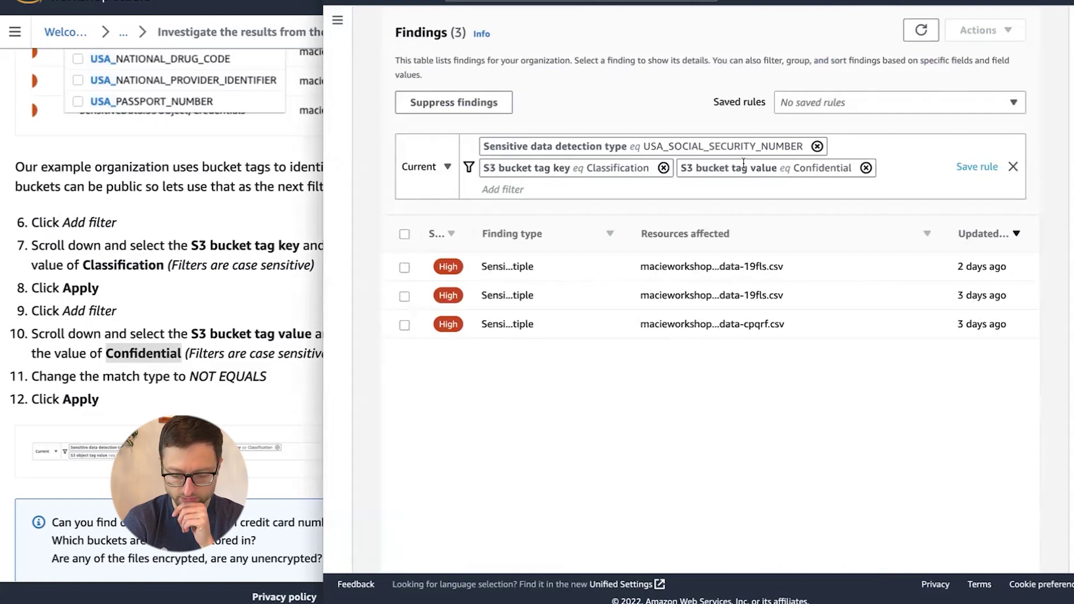
{"action": "left_click", "coordinate": [865, 167]}
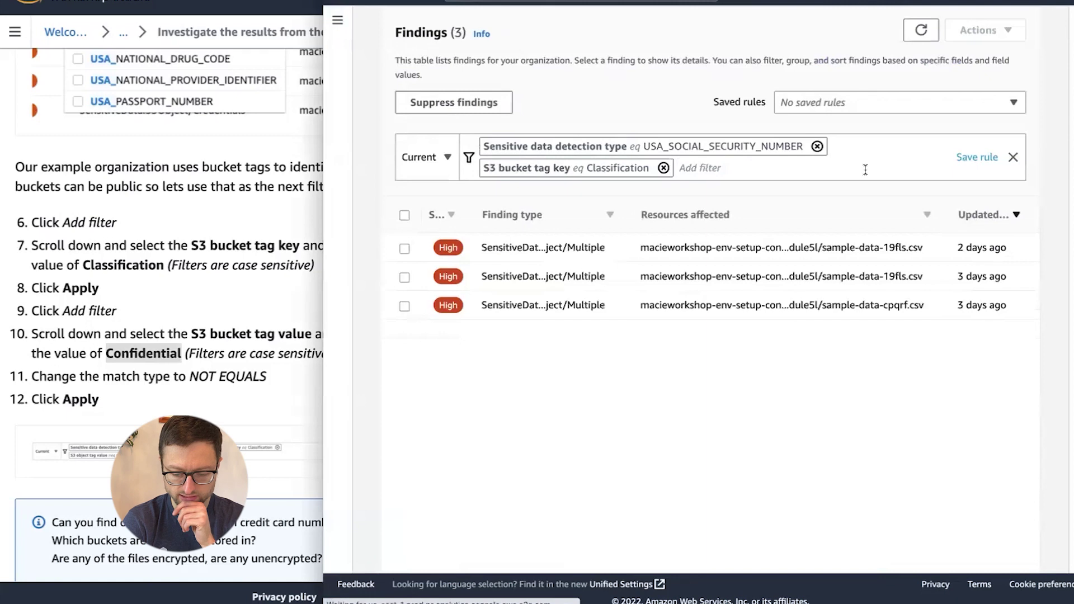
Step: Add a findings filter for S3 bucket tag value not equal to Confidential, checking the workshop's filter instructions
{"action": "left_click", "coordinate": [822, 168]}
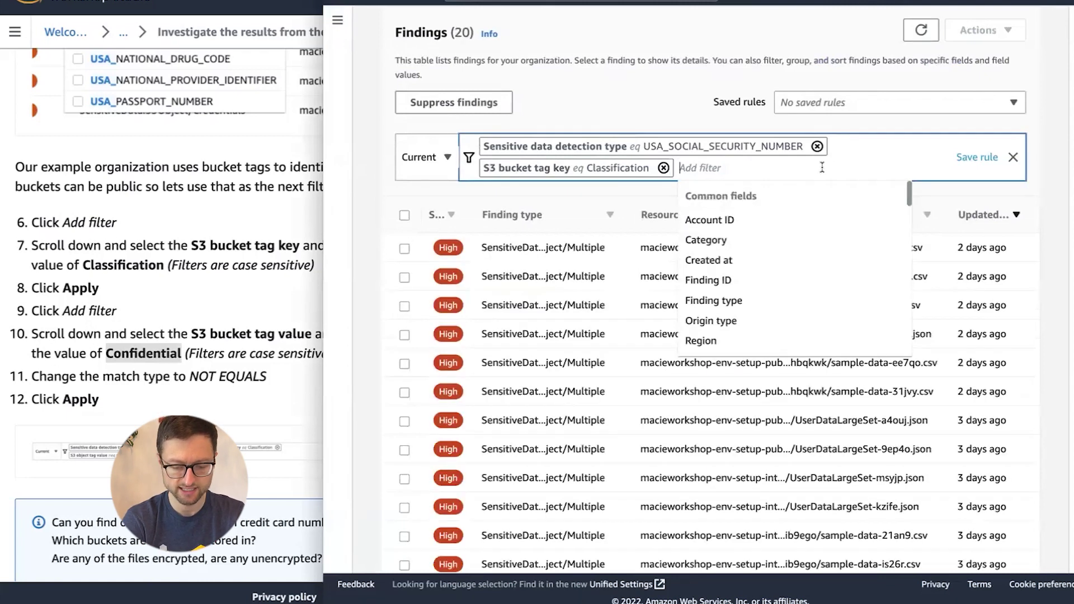
{"action": "type", "text": "s3 b"}
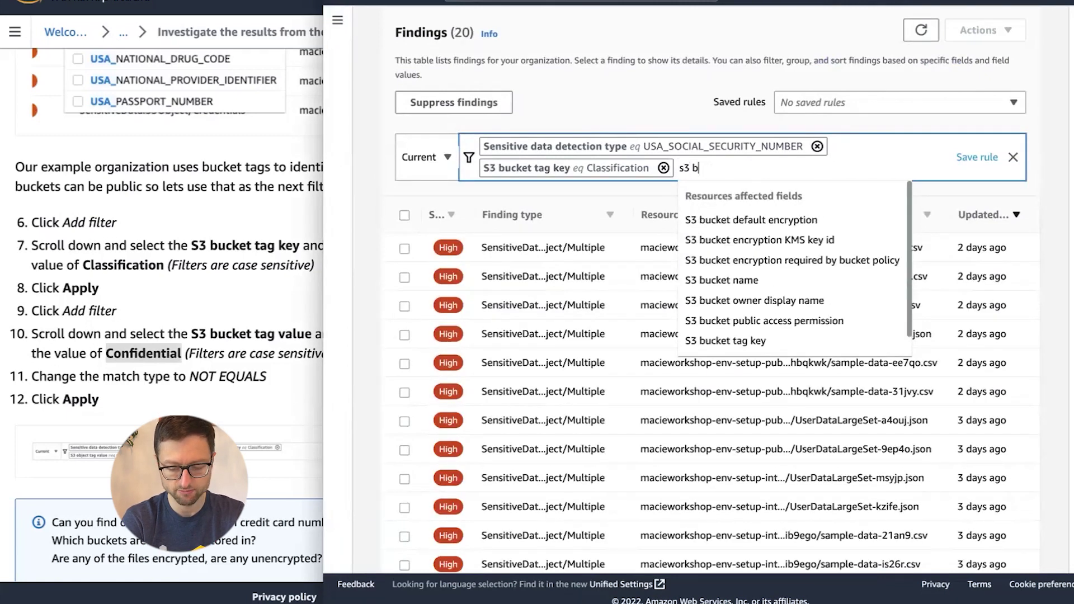
{"action": "type", "text": "ucket tag"}
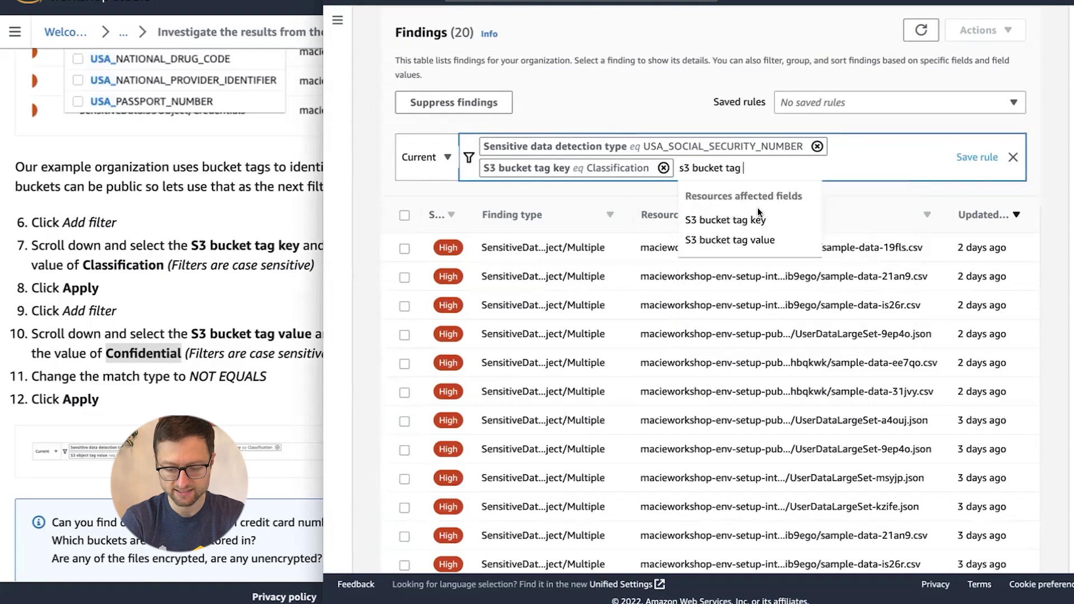
{"action": "left_click", "coordinate": [743, 239]}
{"action": "left_click", "coordinate": [706, 202]}
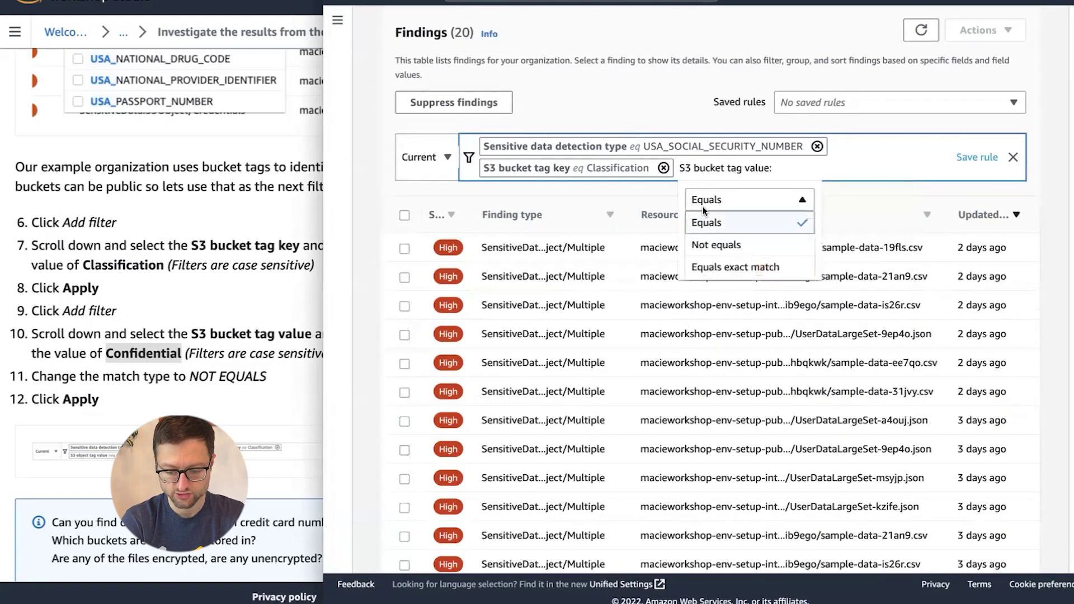
{"action": "left_click", "coordinate": [721, 243]}
{"action": "left_click", "coordinate": [727, 229]}
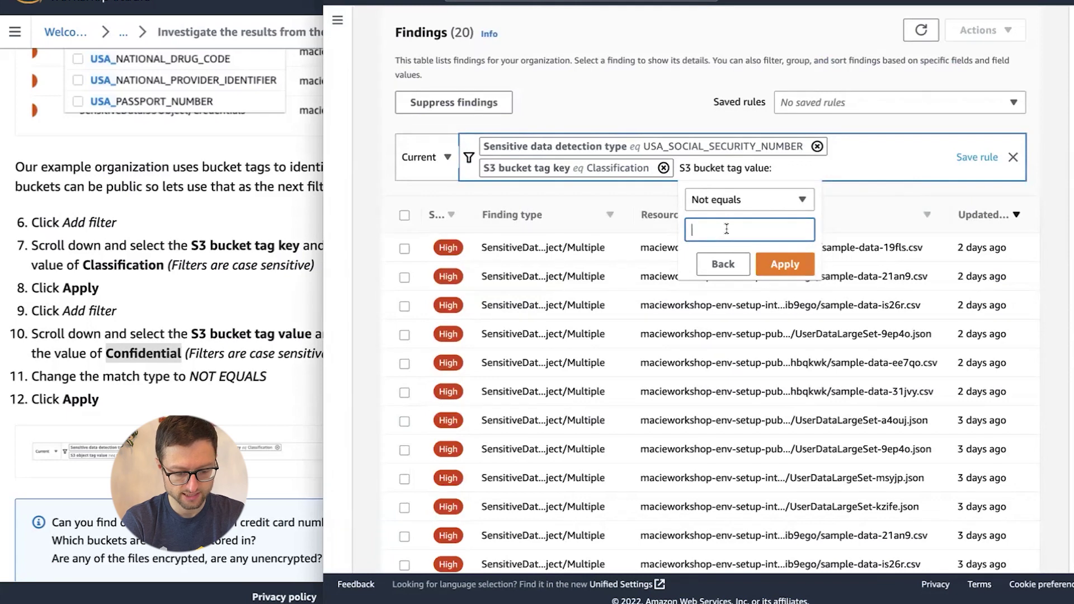
{"action": "scroll", "coordinate": [79, 227], "scroll_direction": "up", "scroll_amount": 15}
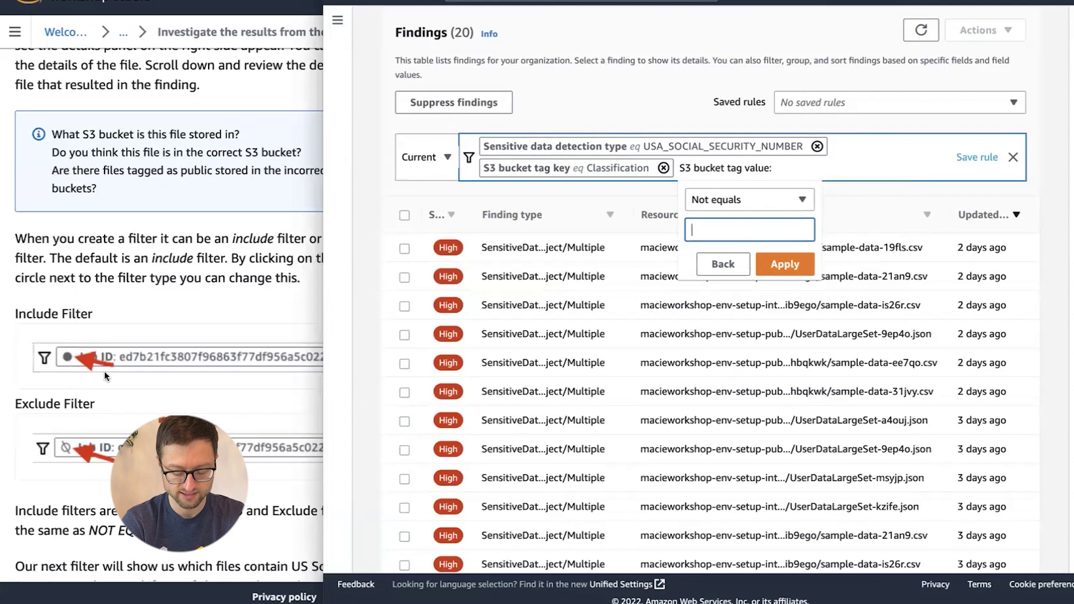
{"action": "scroll", "coordinate": [104, 370], "scroll_direction": "down", "scroll_amount": 10}
{"action": "scroll", "coordinate": [104, 370], "scroll_direction": "down", "scroll_amount": 9}
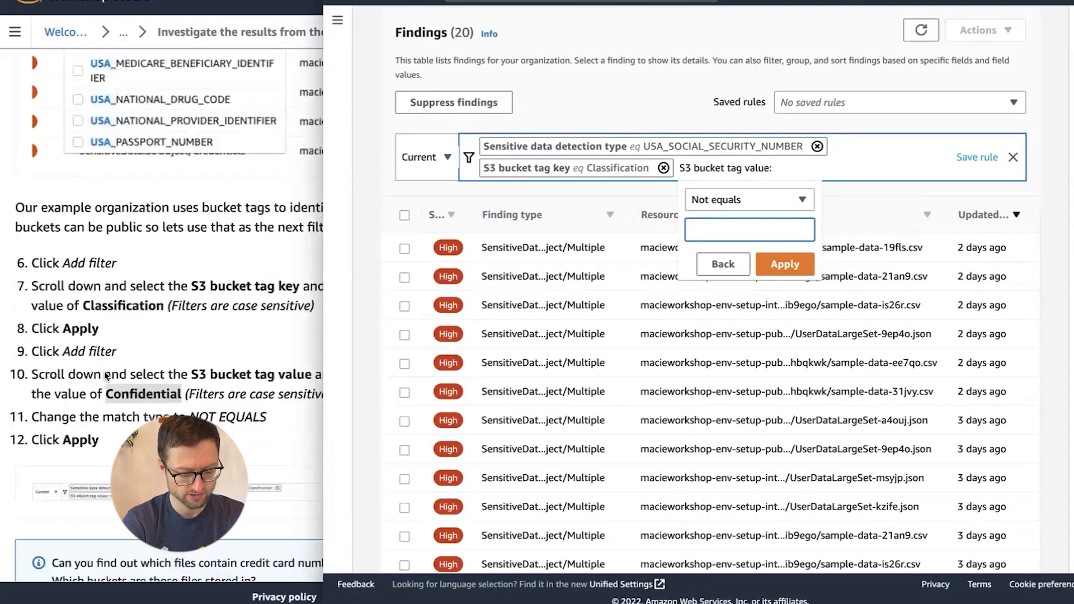
{"action": "scroll", "coordinate": [105, 376], "scroll_direction": "down", "scroll_amount": 3}
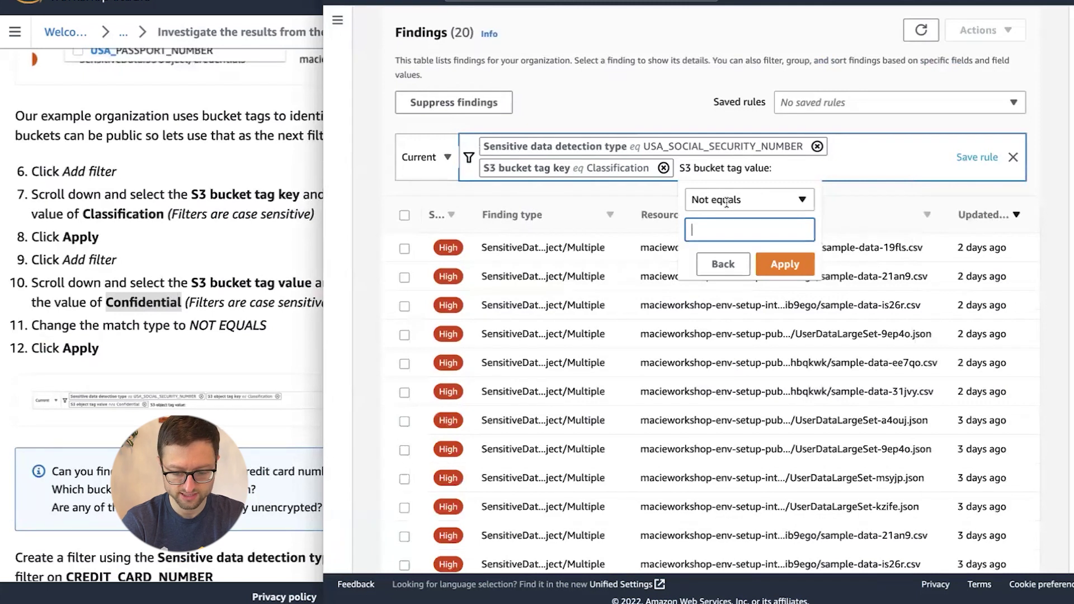
{"action": "key", "text": "ctrl+v"}
{"action": "left_click", "coordinate": [783, 262]}
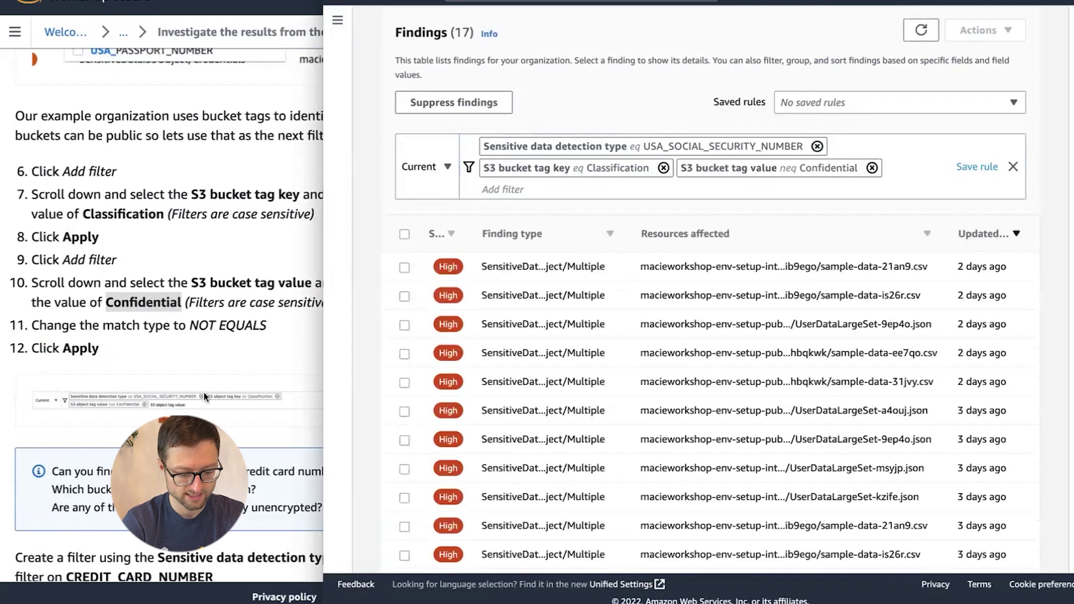
Step: Review the filtered findings and the workshop's credit card questions, and examine the details of the newest sample-data-21an9.csv finding
{"action": "scroll", "coordinate": [204, 397], "scroll_direction": "down", "scroll_amount": 6}
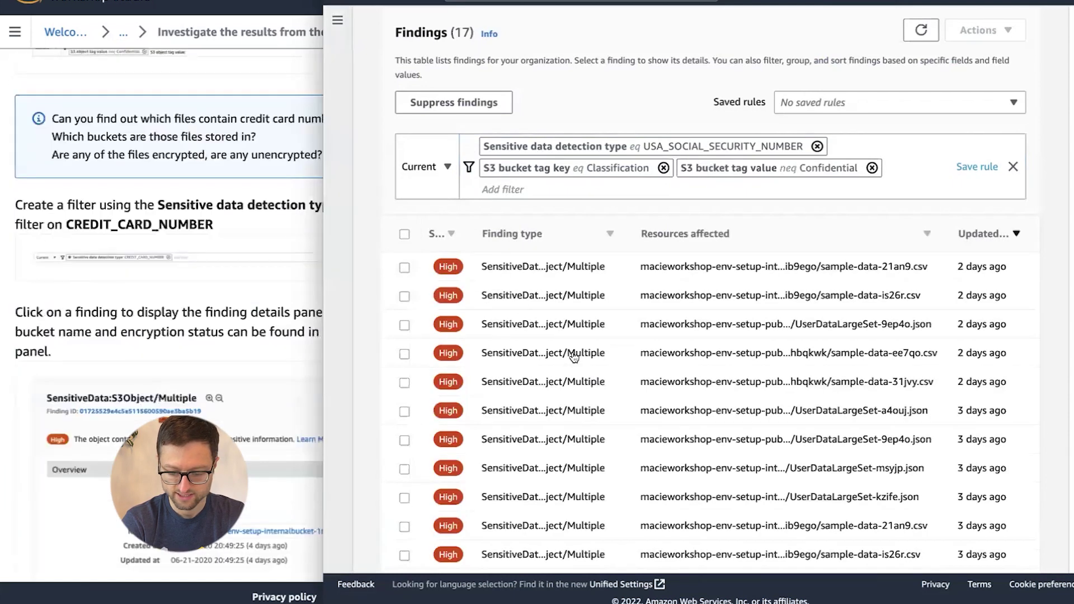
{"action": "scroll", "coordinate": [574, 357], "scroll_direction": "down", "scroll_amount": 3}
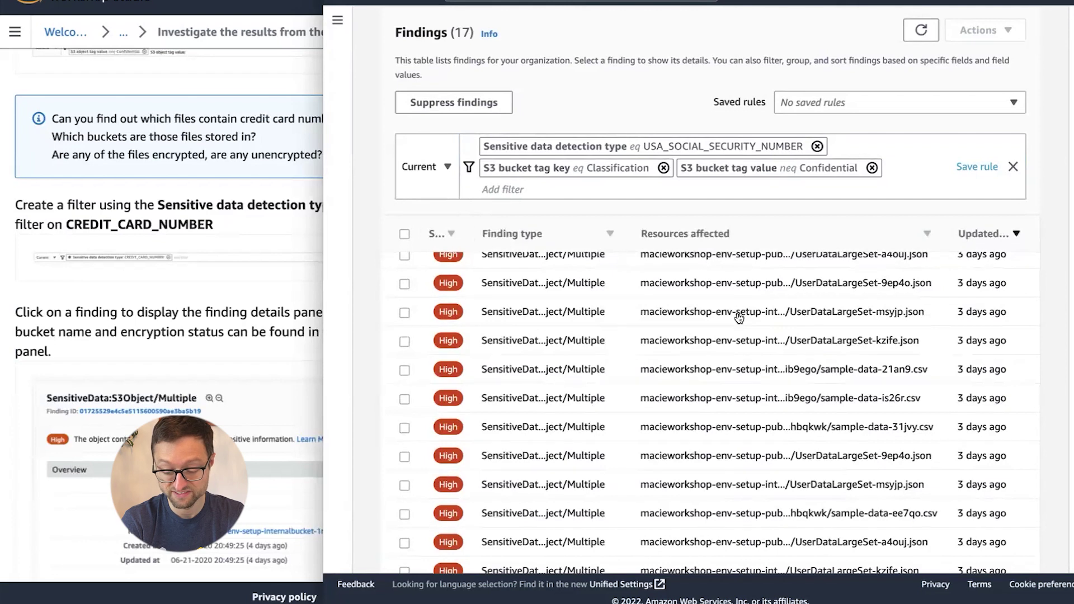
{"action": "mouse_move", "coordinate": [168, 244]}
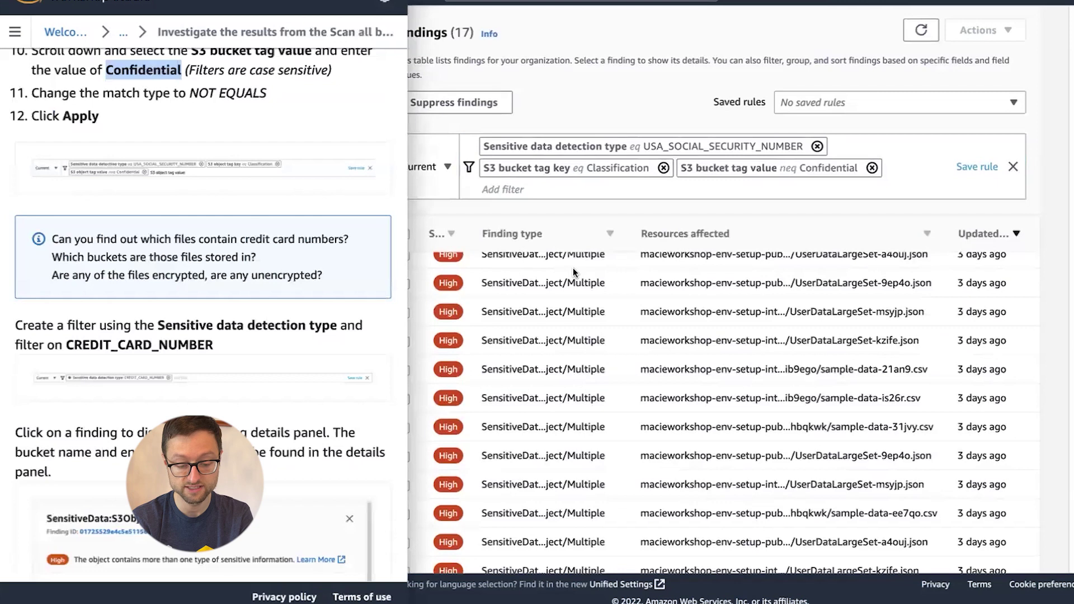
{"action": "scroll", "coordinate": [572, 269], "scroll_direction": "up", "scroll_amount": 3}
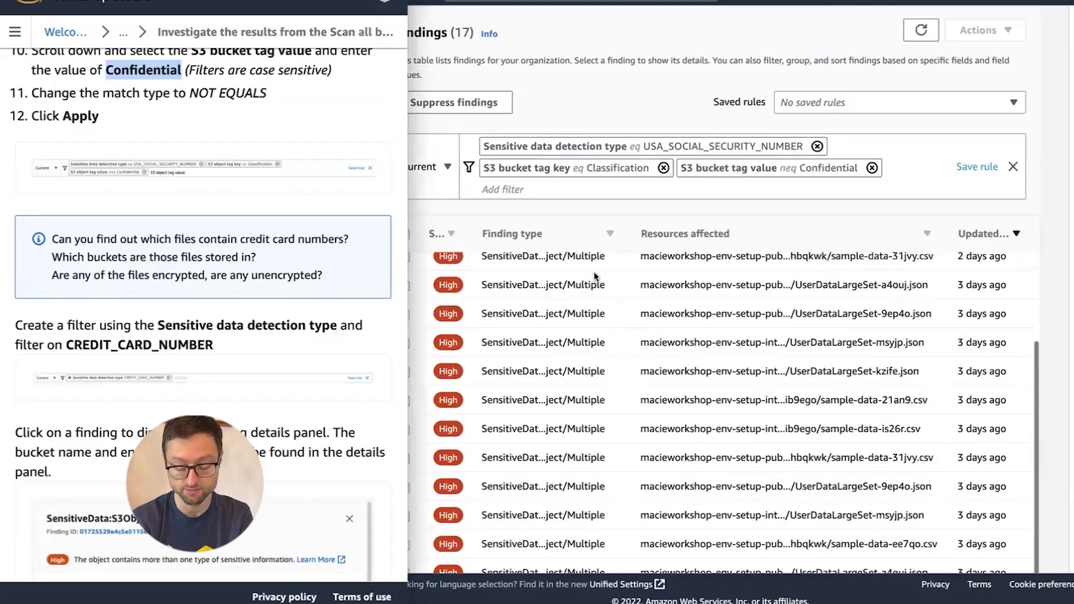
{"action": "left_click", "coordinate": [565, 269]}
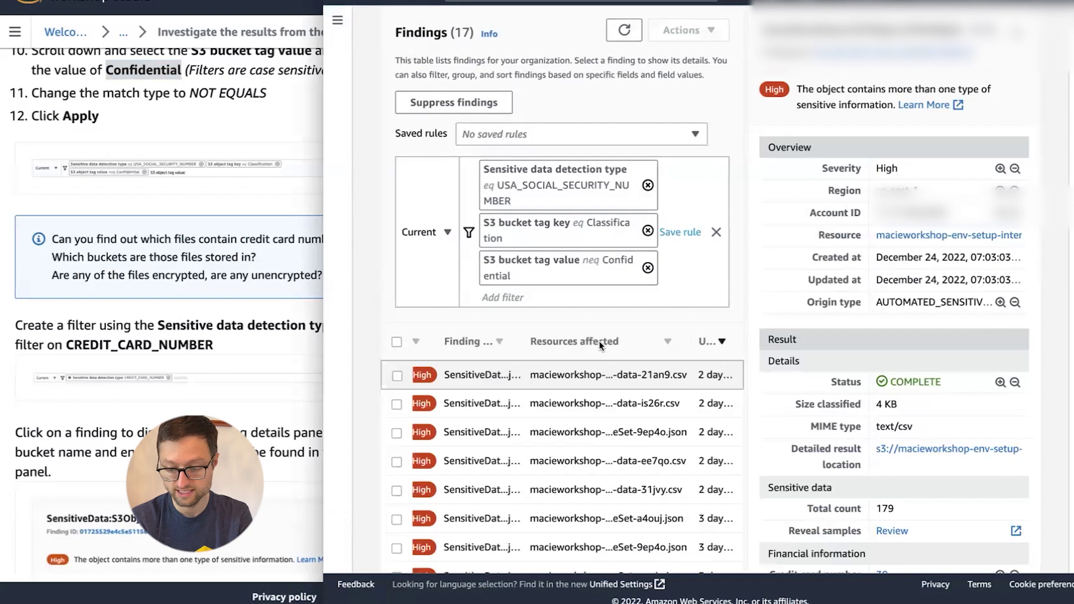
{"action": "scroll", "coordinate": [839, 235], "scroll_direction": "down", "scroll_amount": 5}
{"action": "scroll", "coordinate": [822, 223], "scroll_direction": "up", "scroll_amount": 5}
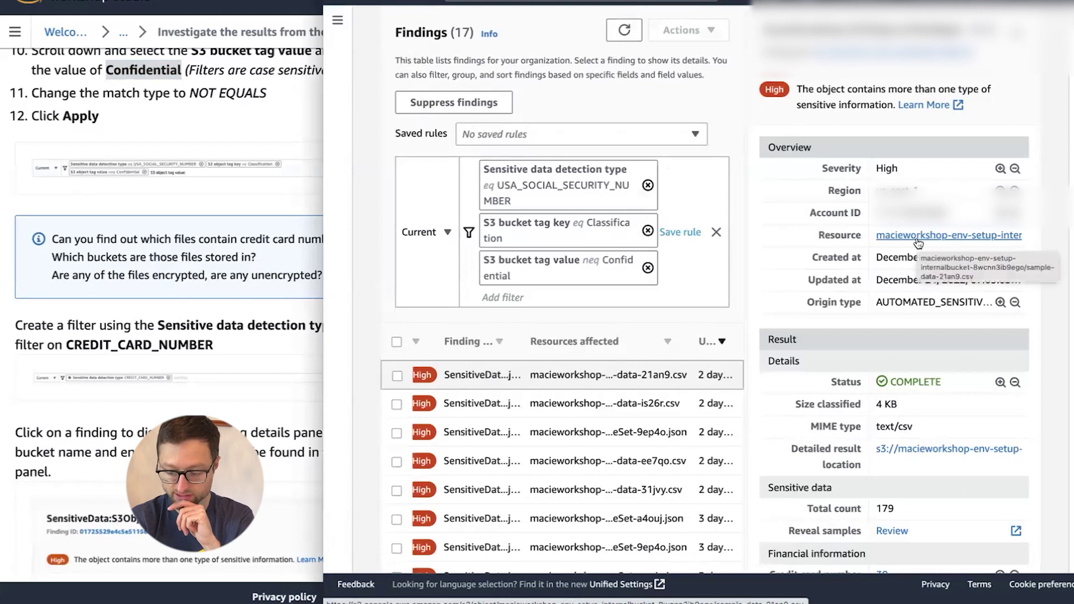
Step: Examine the sample-data-21an9.csv finding's resource, sensitive data counts, and the bucket's default encryption
{"action": "double_click", "coordinate": [869, 240]}
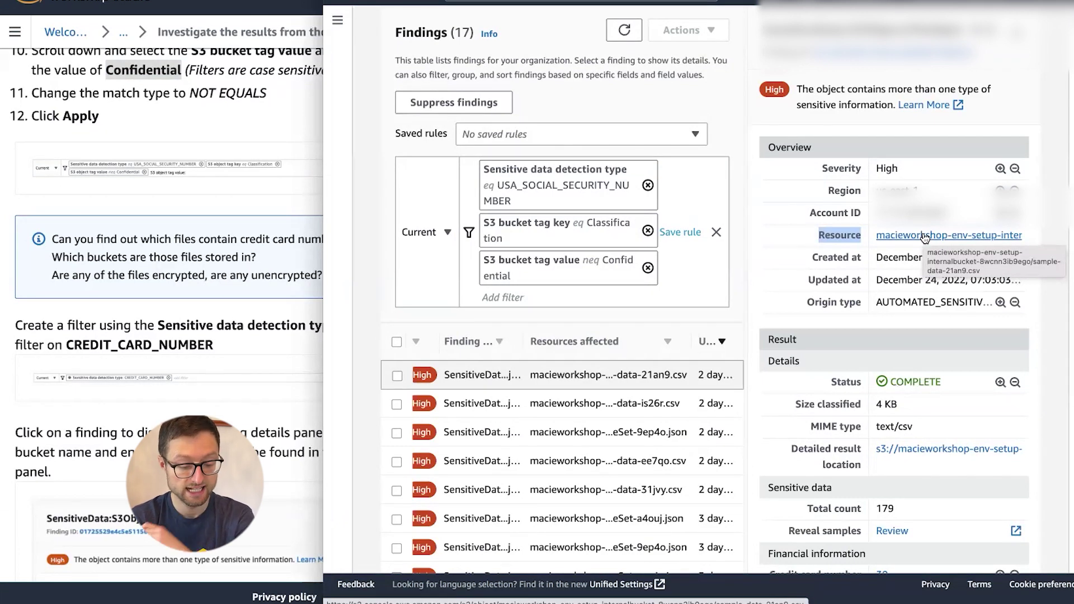
{"action": "scroll", "coordinate": [829, 335], "scroll_direction": "down", "scroll_amount": 3}
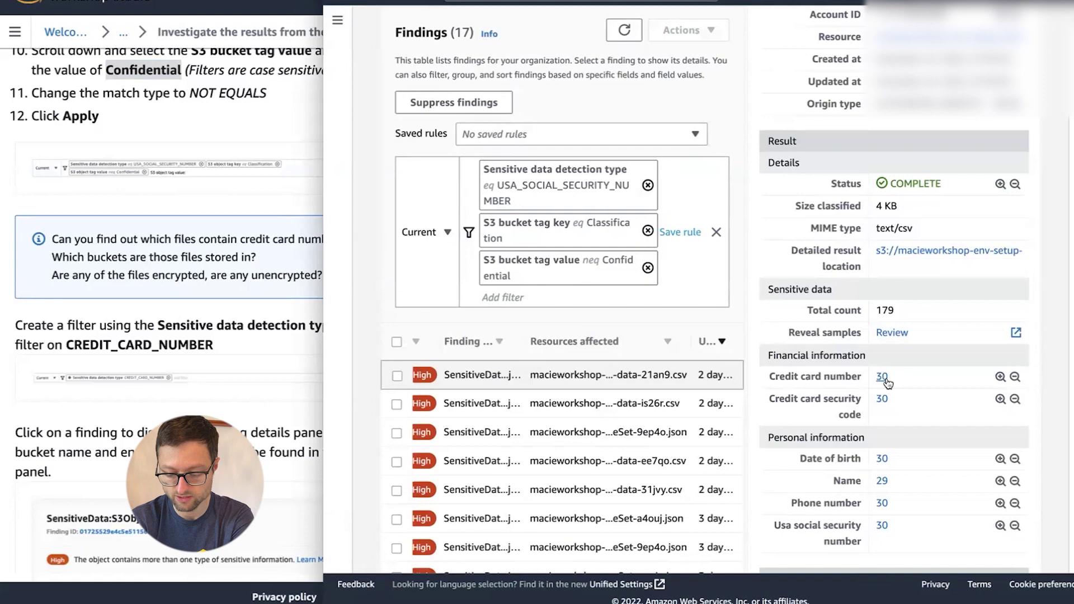
{"action": "scroll", "coordinate": [887, 384], "scroll_direction": "down", "scroll_amount": 5}
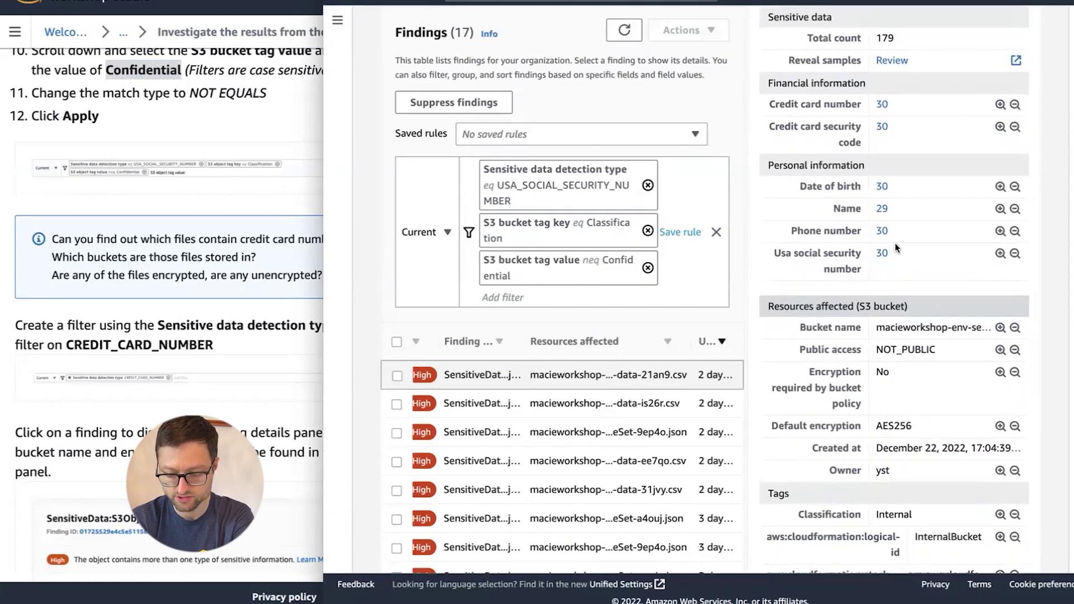
{"action": "scroll", "coordinate": [893, 245], "scroll_direction": "down", "scroll_amount": 2}
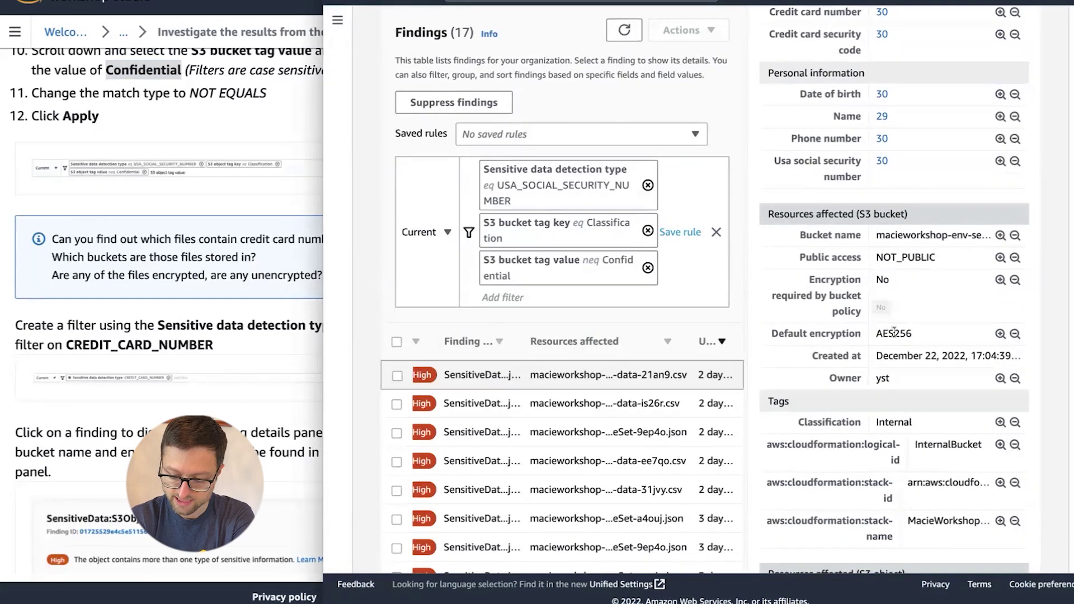
{"action": "left_click_drag", "start_coordinate": [880, 333], "coordinate": [925, 334]}
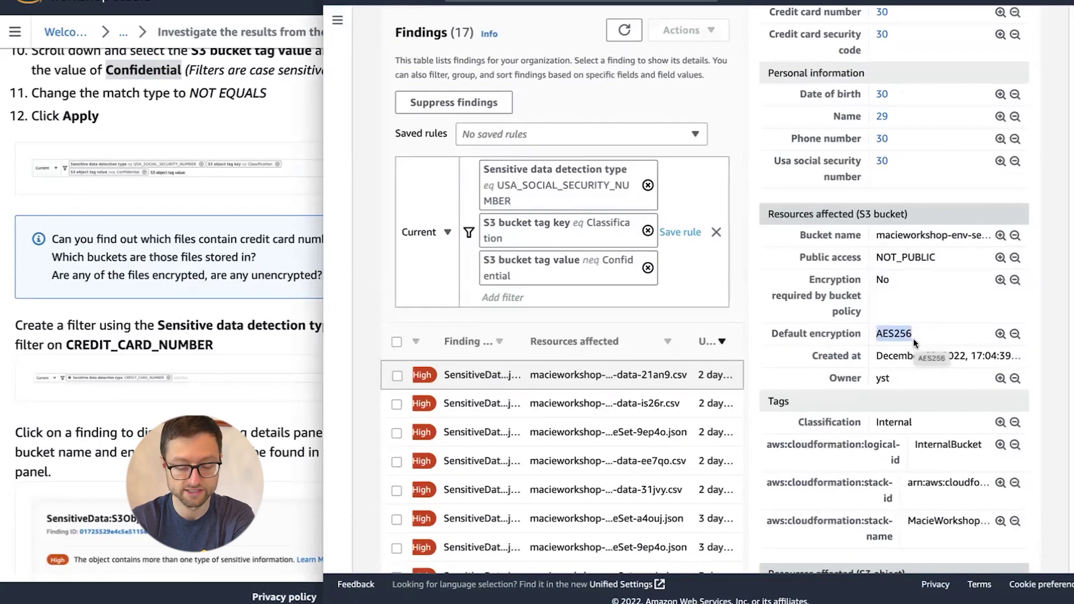
Step: Add a findings filter for S3 bucket default encryption set to None
{"action": "scroll", "coordinate": [168, 280], "scroll_direction": "down", "scroll_amount": 10}
{"action": "left_click", "coordinate": [649, 295]}
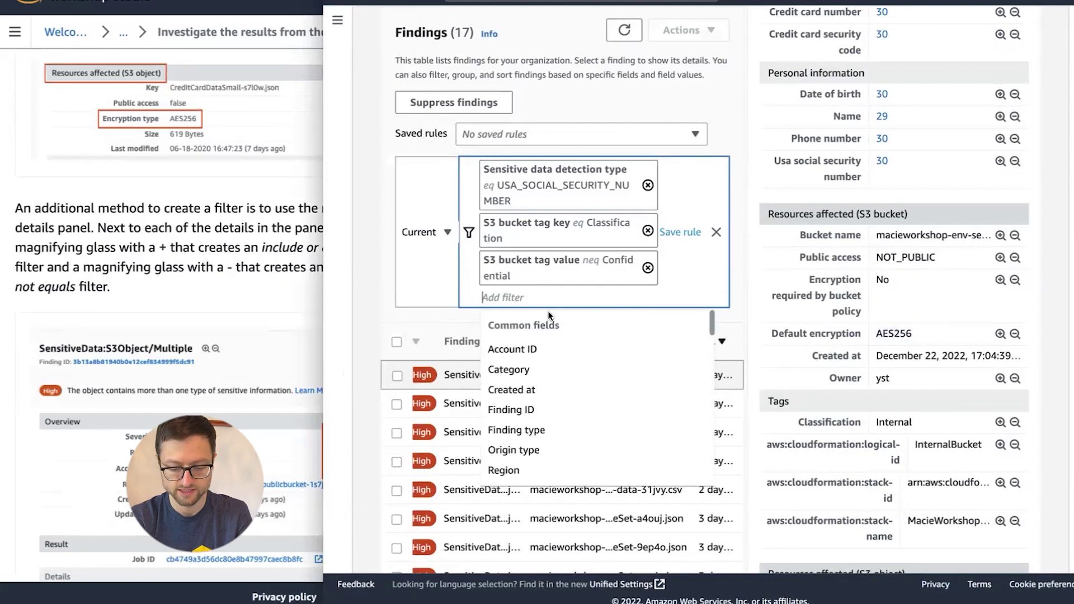
{"action": "type", "text": "def"}
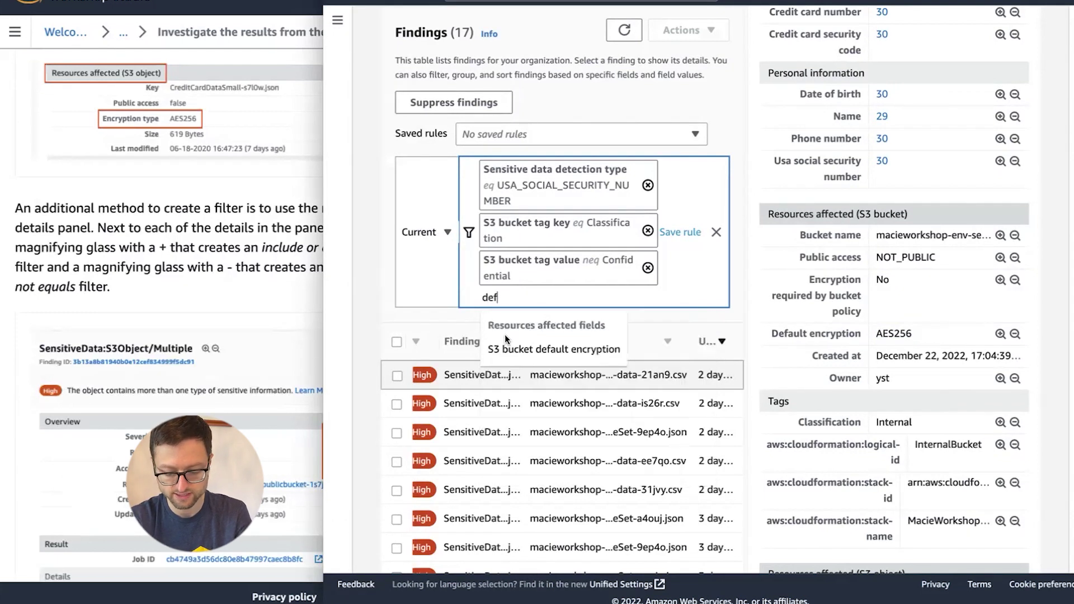
{"action": "left_click", "coordinate": [512, 350]}
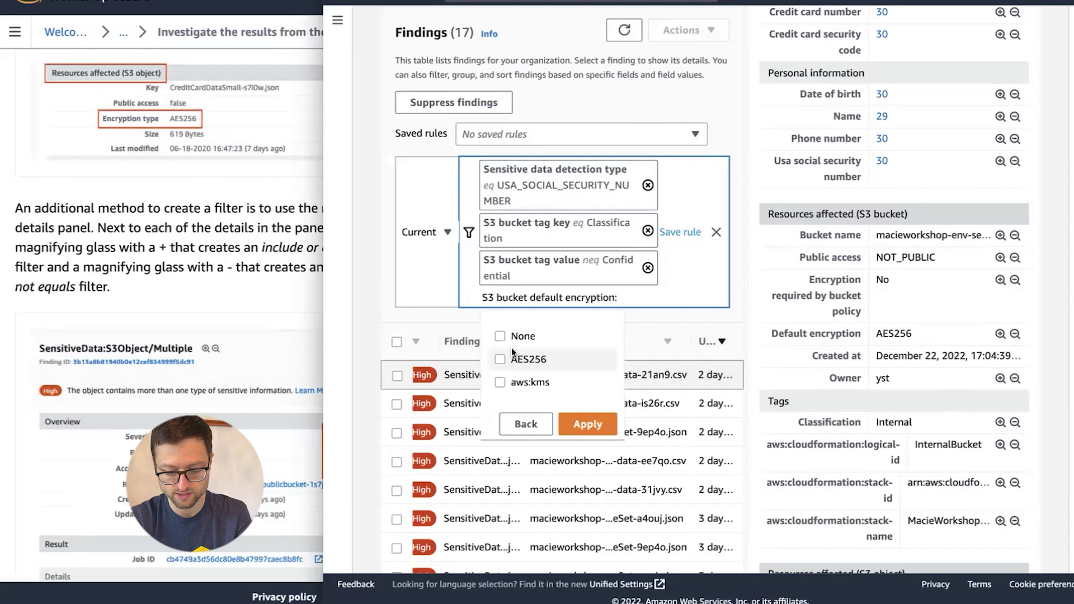
{"action": "left_click", "coordinate": [499, 337]}
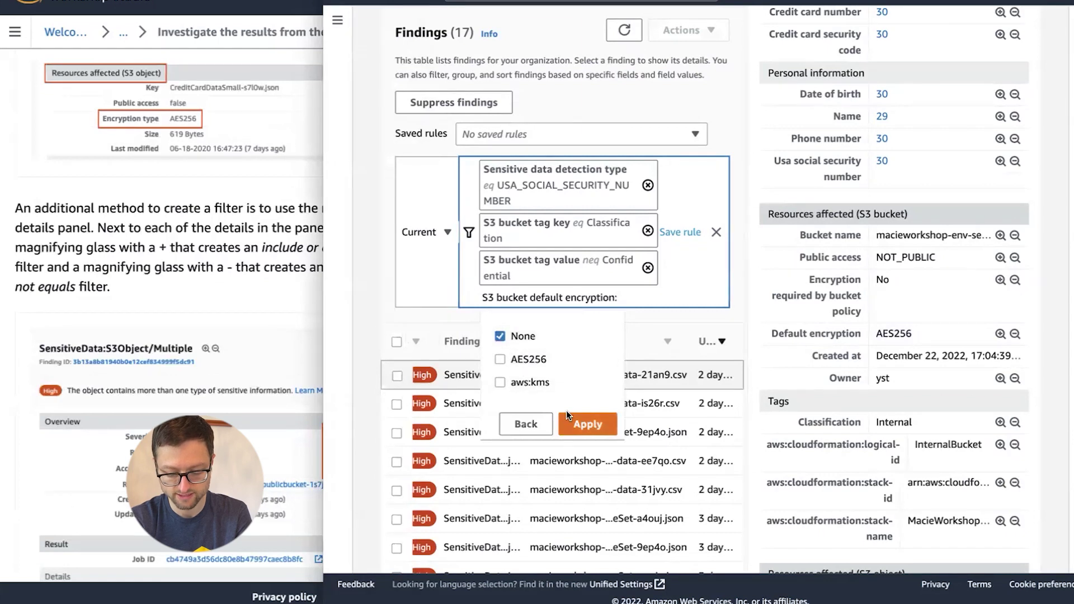
{"action": "left_click", "coordinate": [588, 425]}
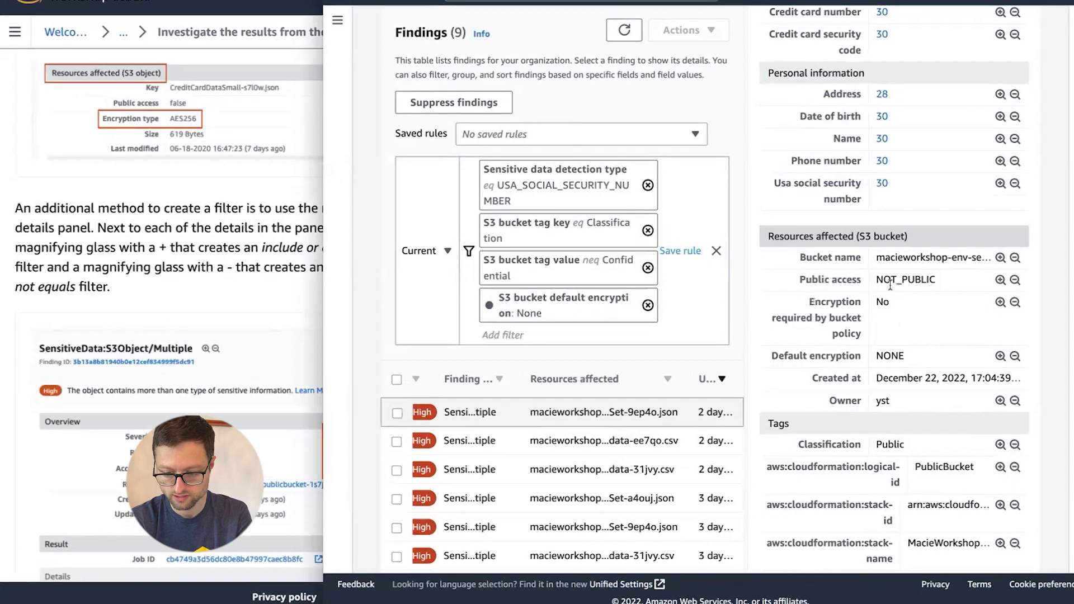
Step: Examine the newest filtered finding's sensitive data, encryption and tags, and read the workshop's section on filtering from the details panel
{"action": "scroll", "coordinate": [900, 186], "scroll_direction": "up", "scroll_amount": 1}
{"action": "left_click_drag", "start_coordinate": [897, 51], "coordinate": [860, 50]}
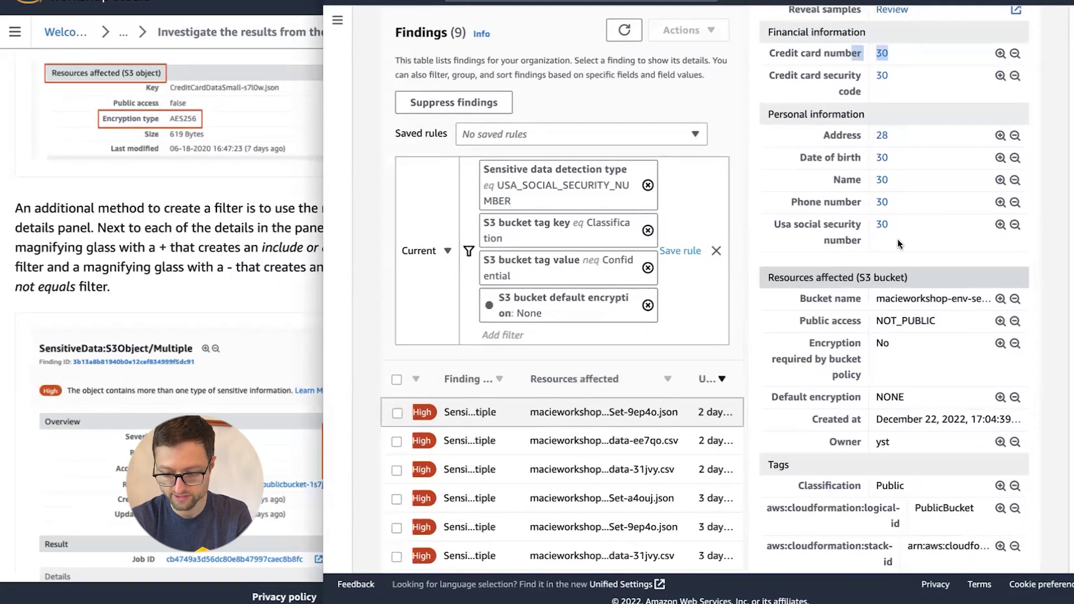
{"action": "left_click_drag", "start_coordinate": [895, 226], "coordinate": [873, 229]}
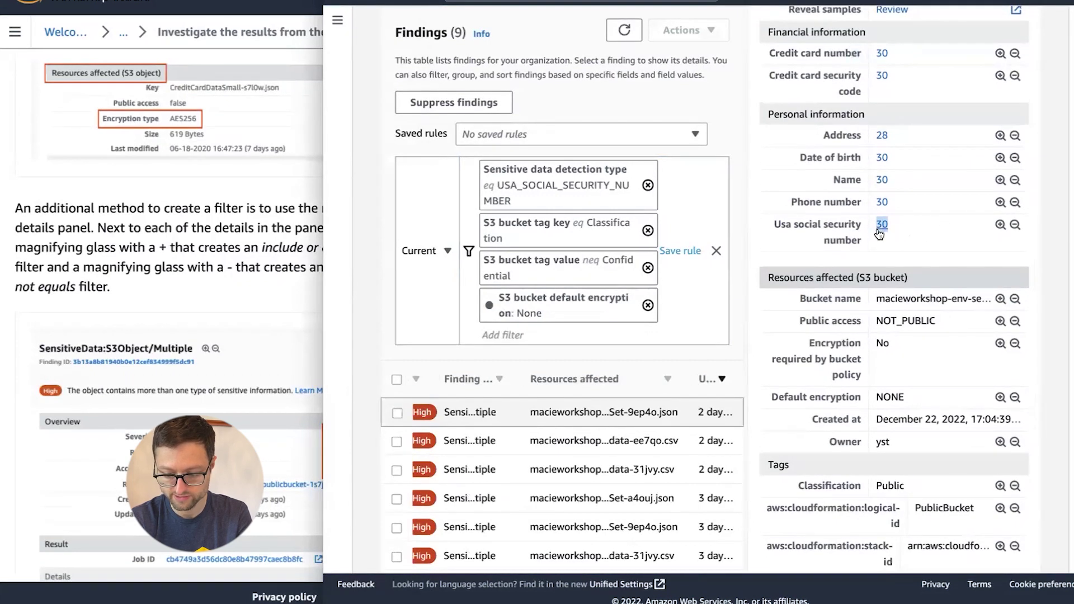
{"action": "double_click", "coordinate": [888, 398]}
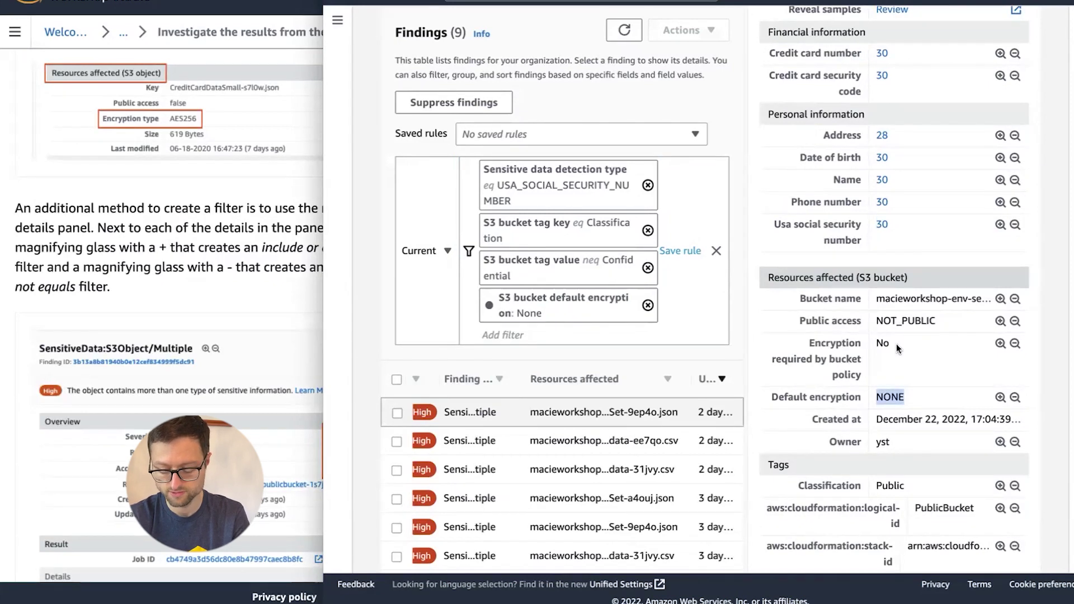
{"action": "scroll", "coordinate": [895, 280], "scroll_direction": "down", "scroll_amount": 6}
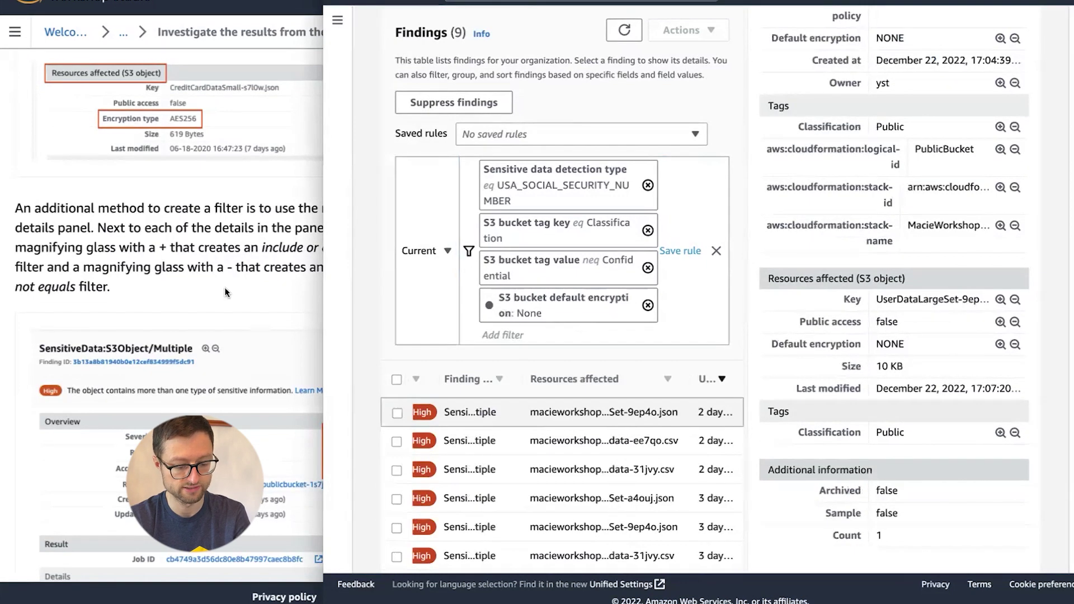
{"action": "left_click", "coordinate": [189, 217]}
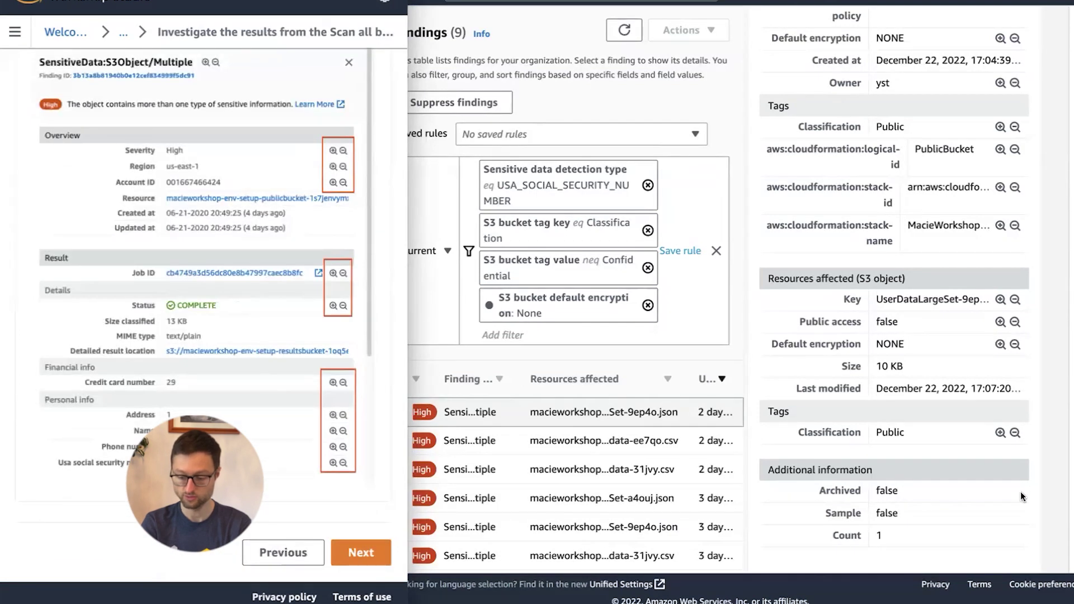
Step: From the finding's details, include severity High and exclude region us-east-1 as filters, and switch the region filter to include
{"action": "scroll", "coordinate": [1018, 335], "scroll_direction": "up", "scroll_amount": 15}
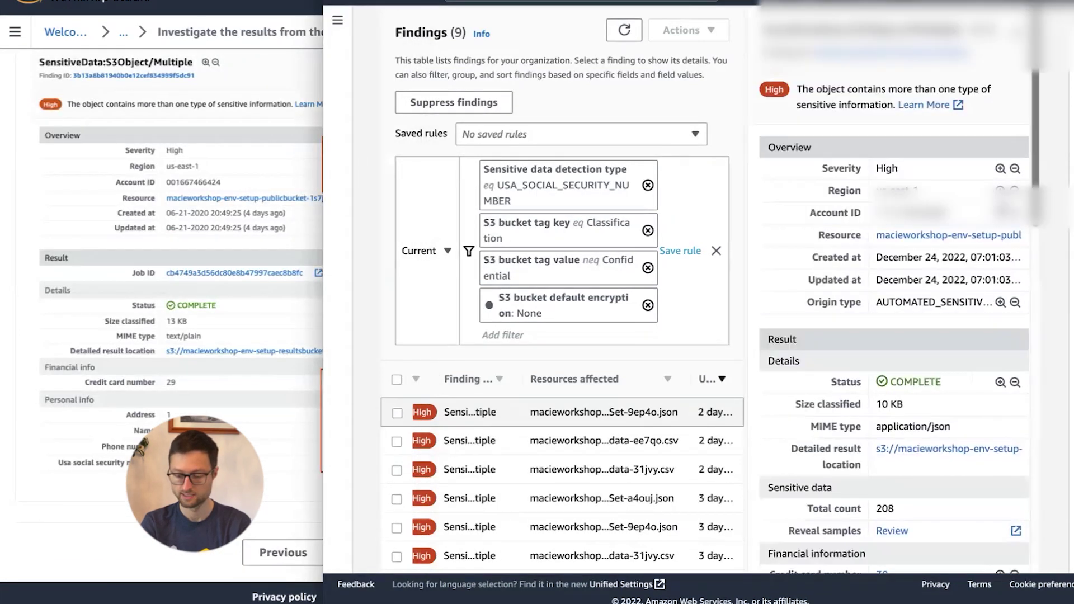
{"action": "left_click", "coordinate": [999, 169]}
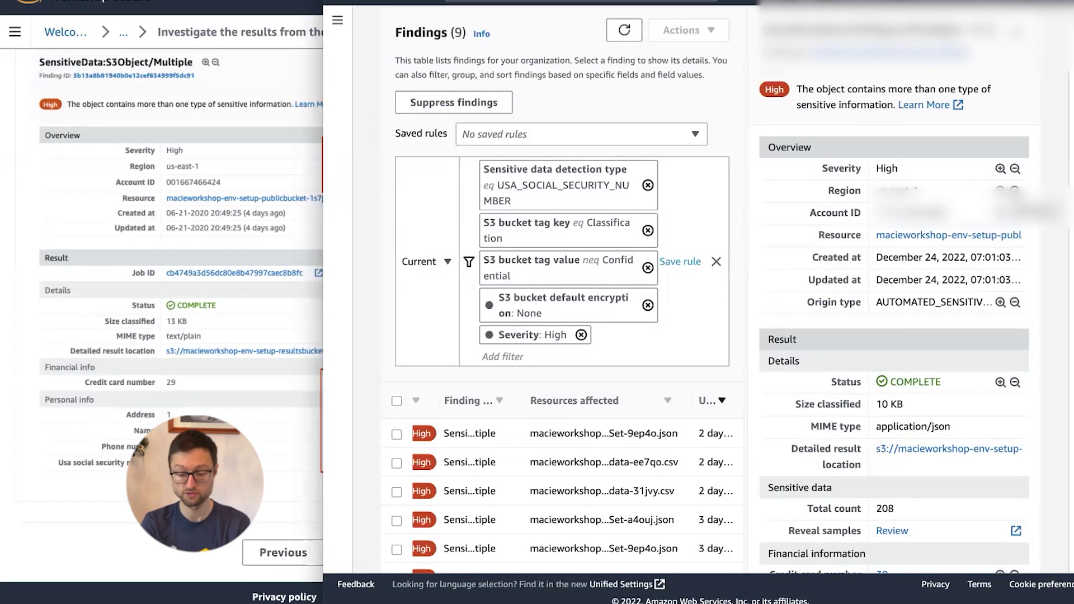
{"action": "left_click", "coordinate": [1014, 190]}
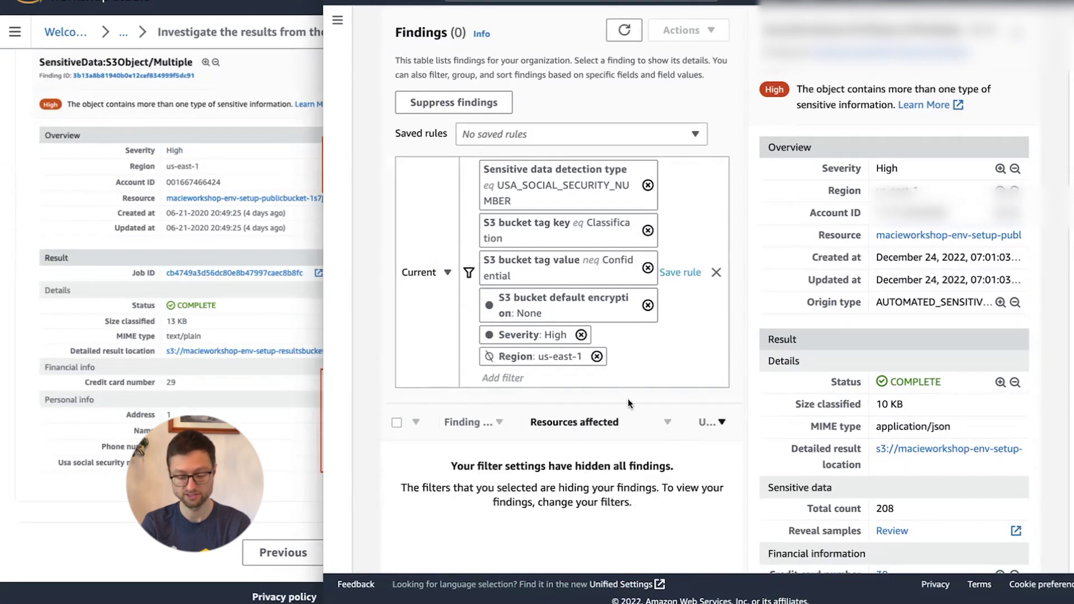
{"action": "left_click", "coordinate": [490, 358]}
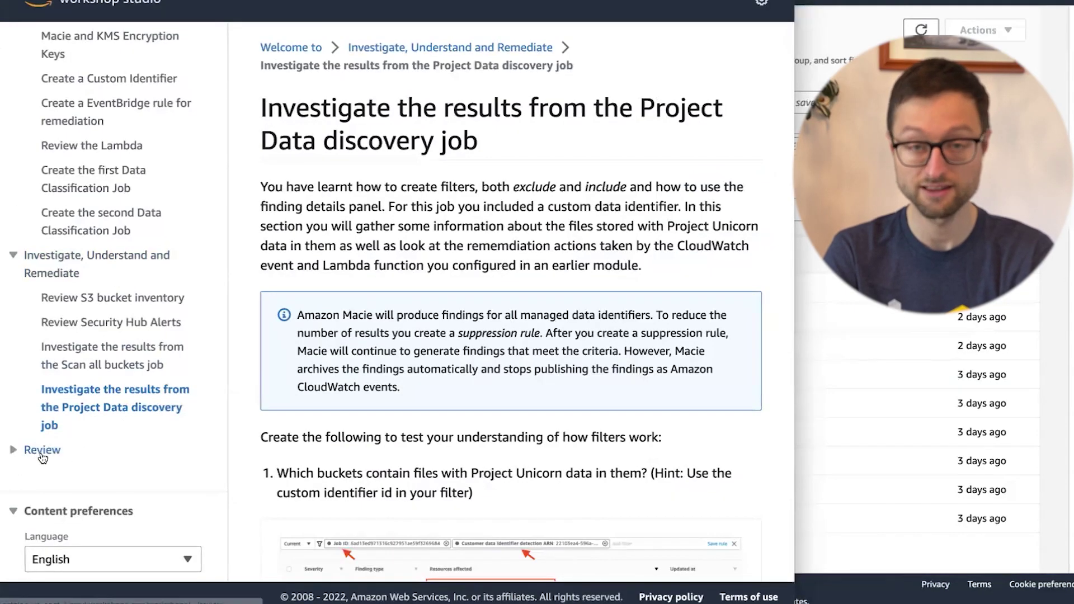
Step: Read the workshop's Project Data discovery job page with its navigation hidden, including the Project Unicorn filter question and the remediation steps
{"action": "scroll", "coordinate": [126, 246], "scroll_direction": "up", "scroll_amount": 2}
{"action": "scroll", "coordinate": [126, 246], "scroll_direction": "up", "scroll_amount": 7}
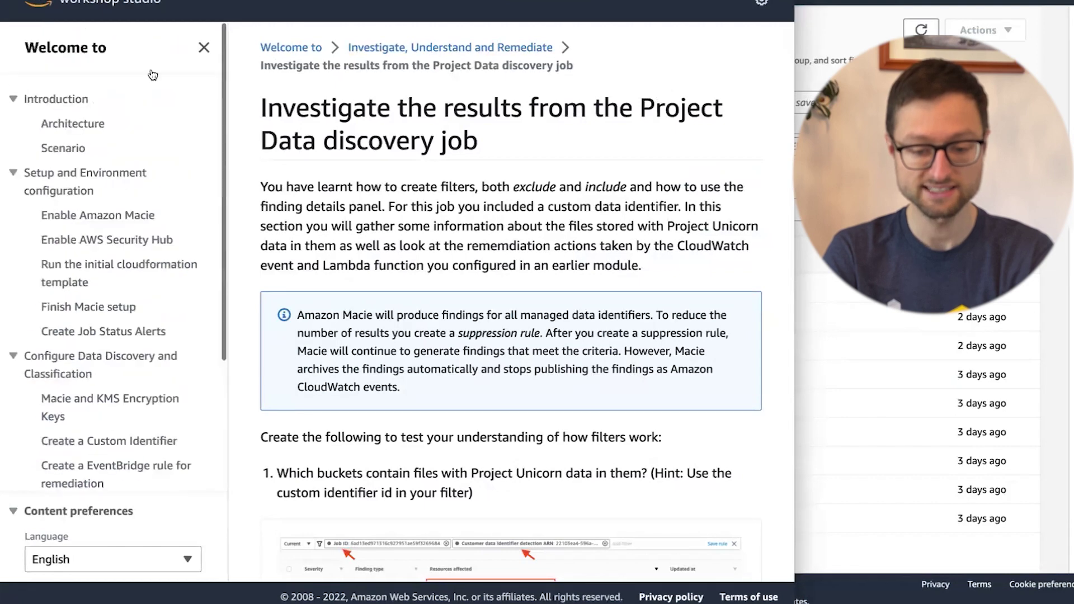
{"action": "left_click", "coordinate": [204, 48]}
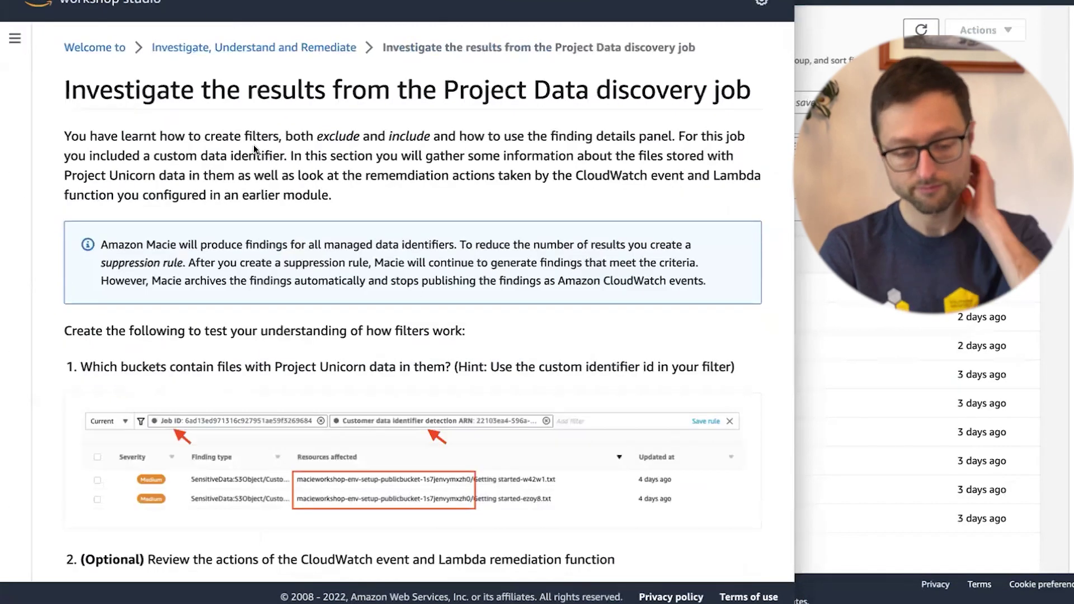
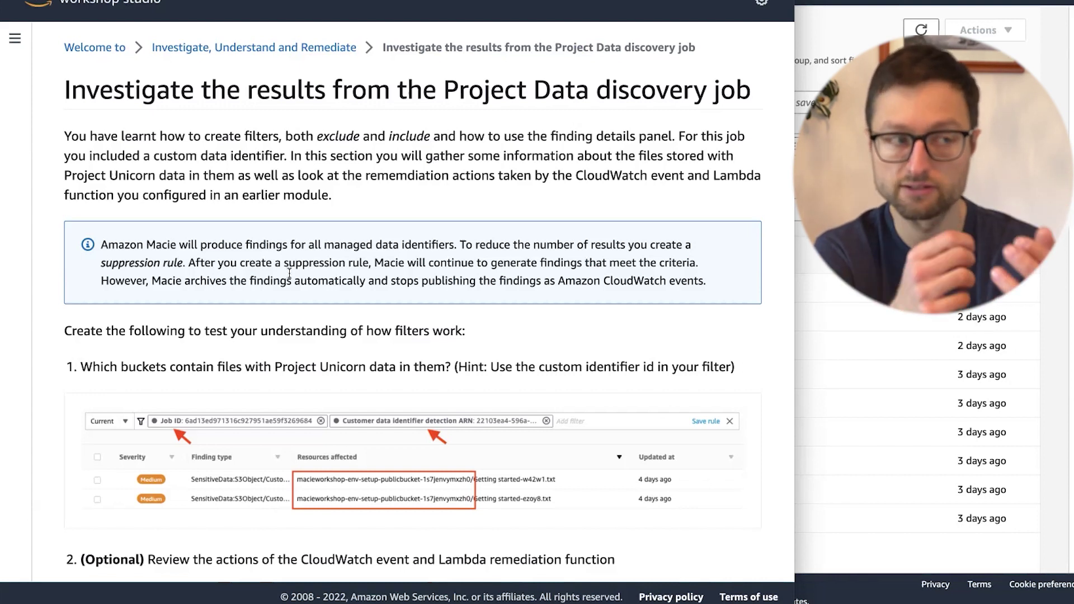
{"action": "scroll", "coordinate": [289, 273], "scroll_direction": "down", "scroll_amount": 4}
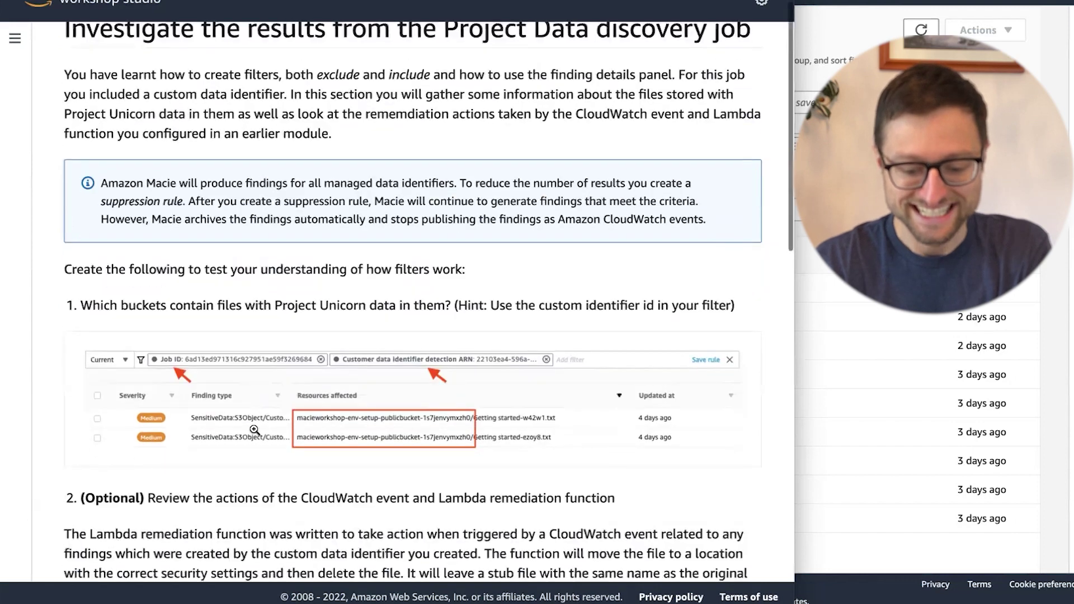
{"action": "scroll", "coordinate": [255, 429], "scroll_direction": "down", "scroll_amount": 1}
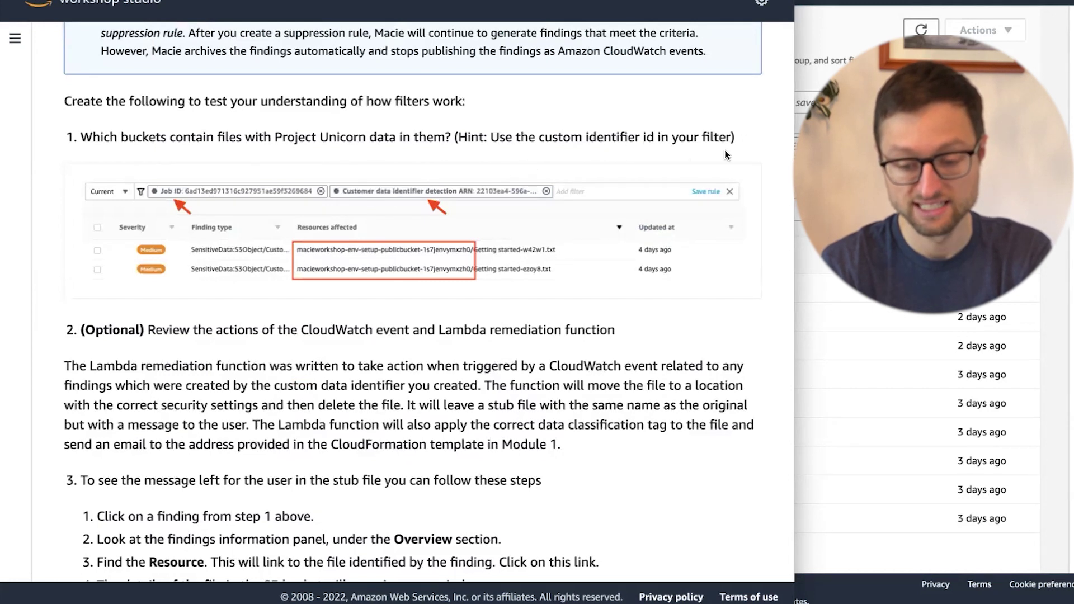
Step: Return to the Macie findings list and remove all of its filters
{"action": "left_click", "coordinate": [847, 217]}
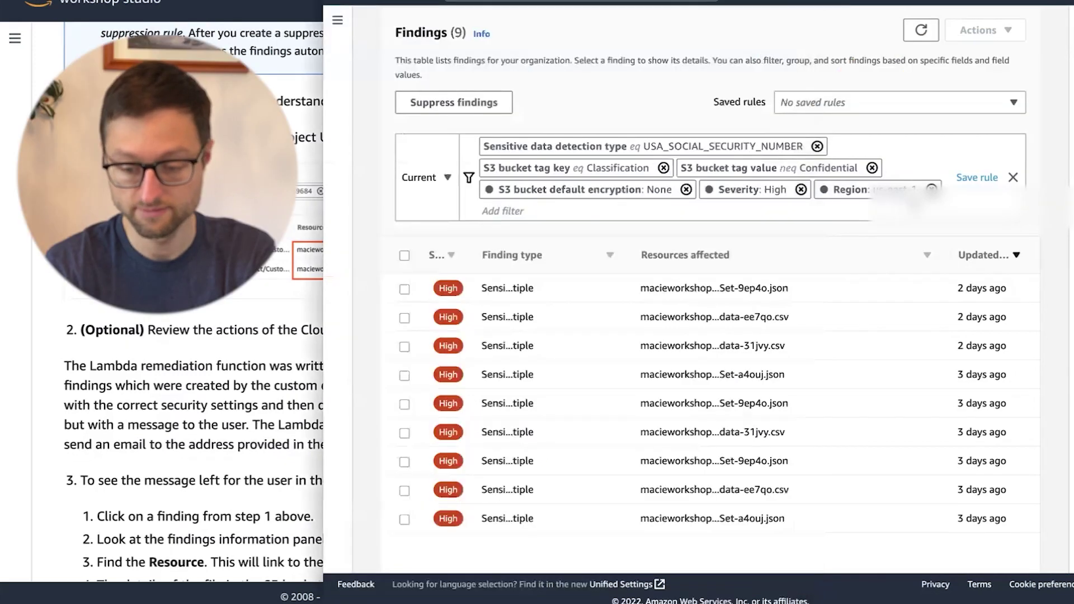
{"action": "left_click", "coordinate": [1013, 177]}
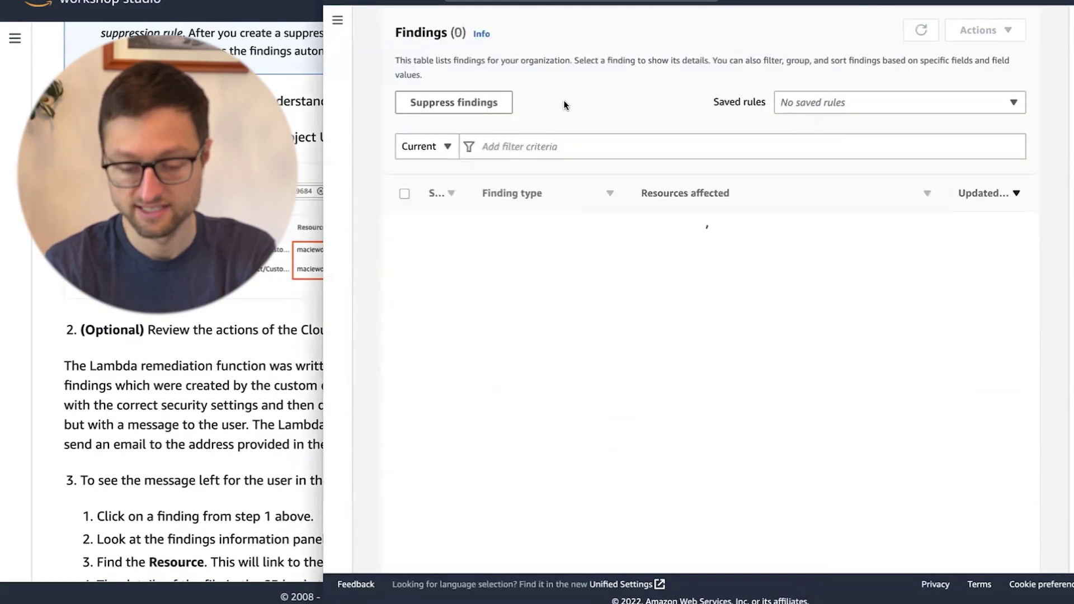
{"action": "left_click", "coordinate": [521, 142]}
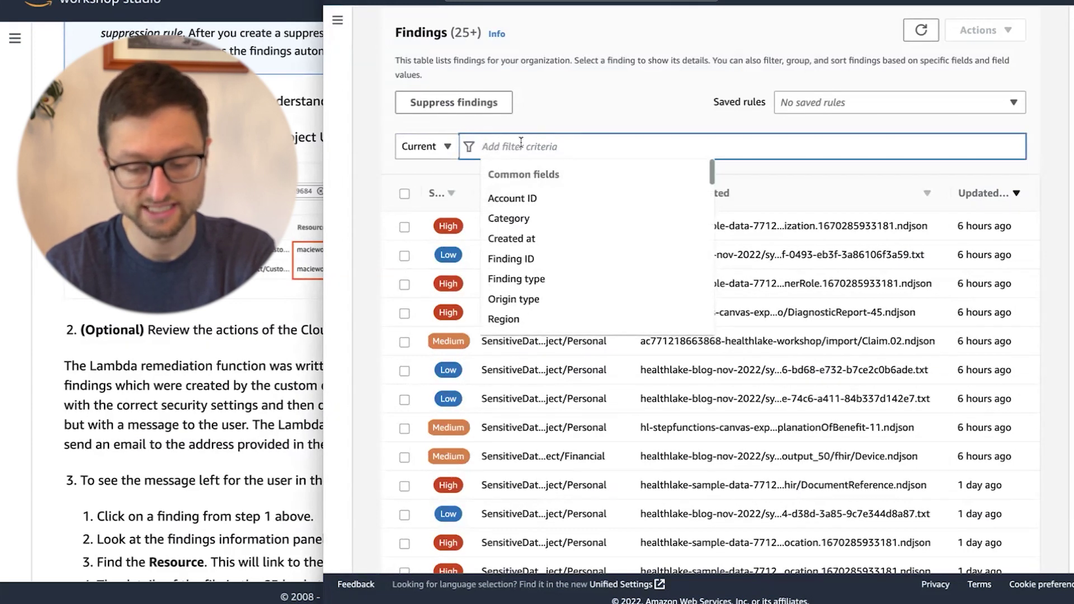
{"action": "scroll", "coordinate": [519, 263], "scroll_direction": "down", "scroll_amount": 5}
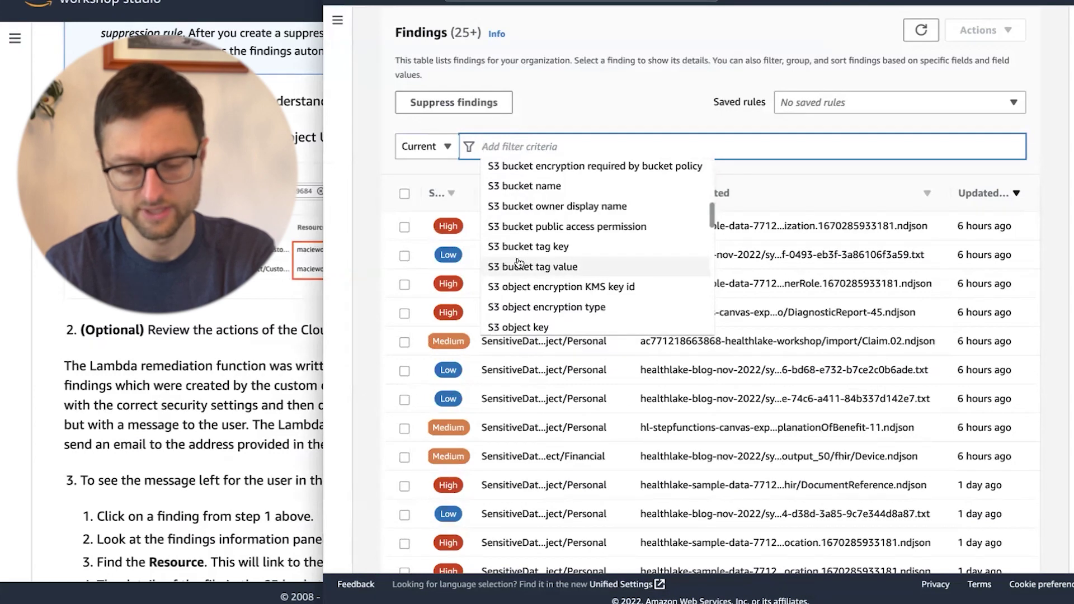
{"action": "type", "text": "identifi"}
{"action": "key", "text": "ctrl+a"}
{"action": "type", "text": "tag"}
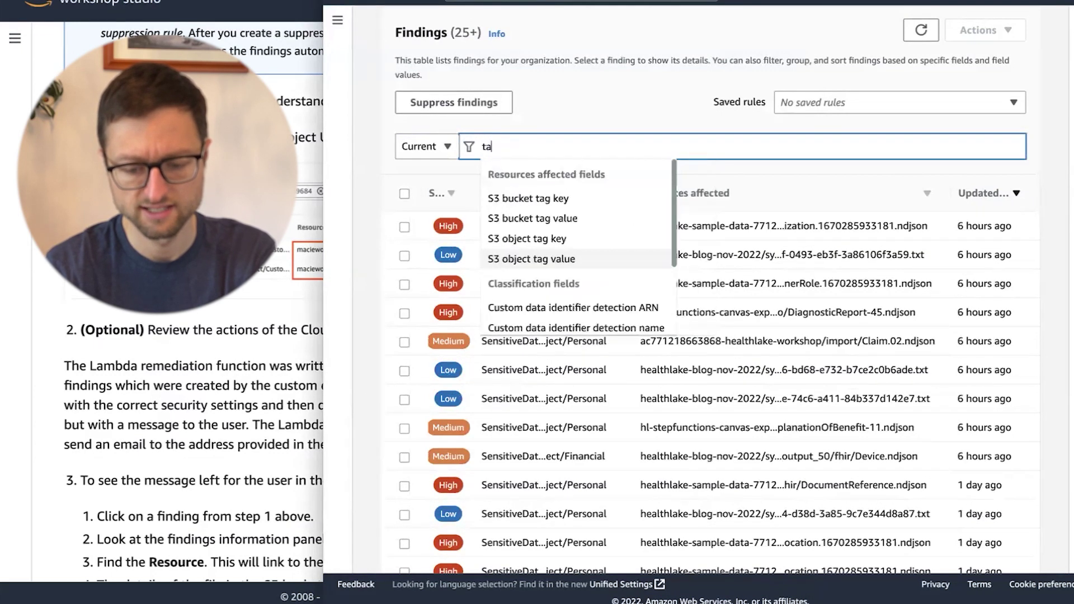
{"action": "left_click", "coordinate": [536, 241]}
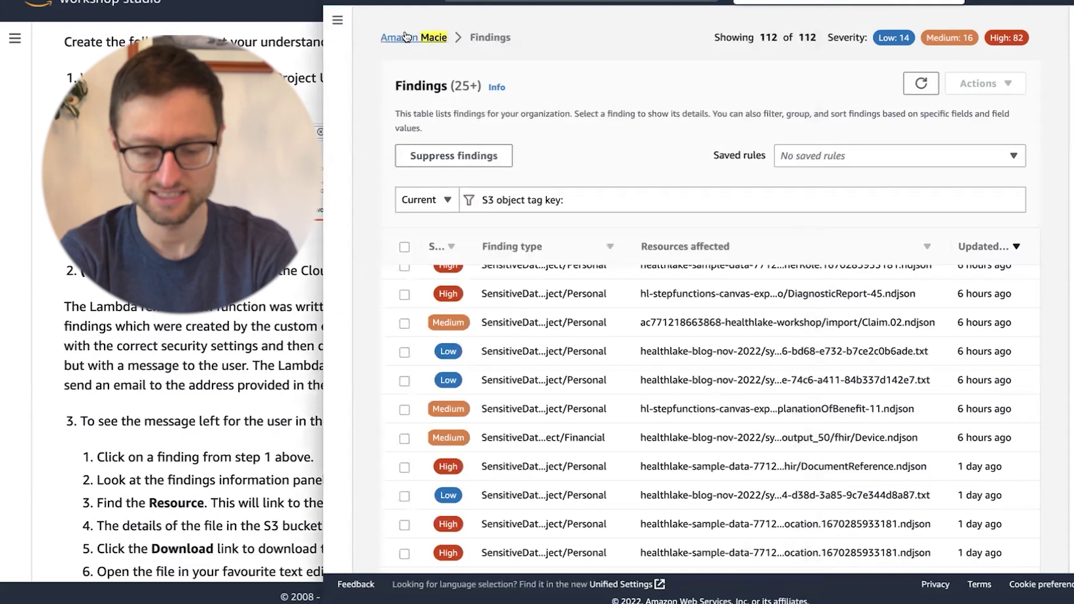
Step: Open the Project Unicorn custom data identifier from Macie's settings and select its Id
{"action": "left_click", "coordinate": [414, 37]}
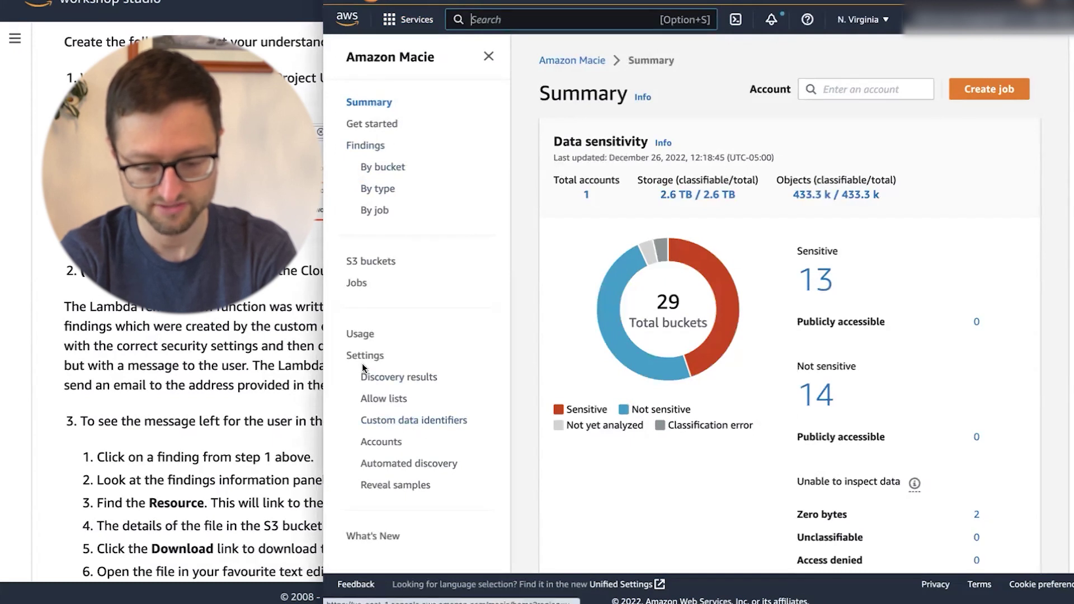
{"action": "left_click", "coordinate": [390, 422]}
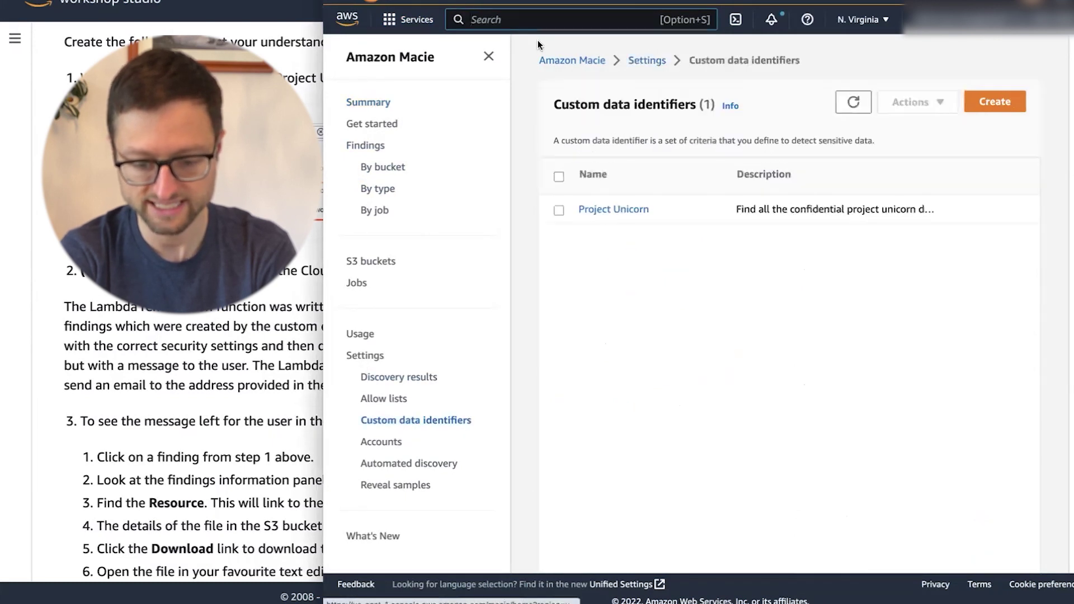
{"action": "left_click", "coordinate": [488, 56]}
{"action": "left_click", "coordinate": [460, 211]}
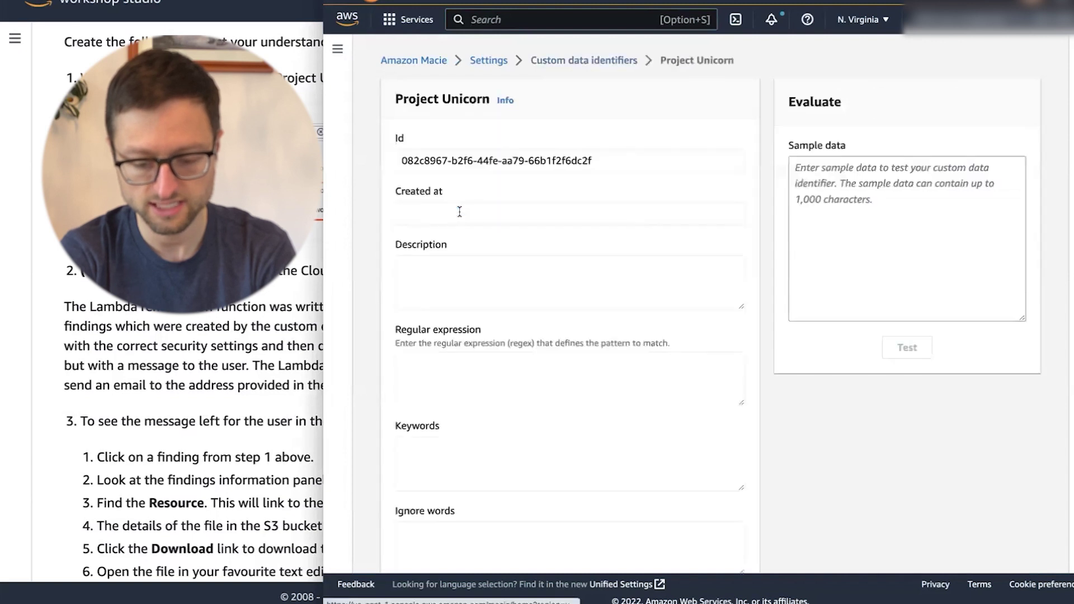
{"action": "triple_click", "coordinate": [615, 154]}
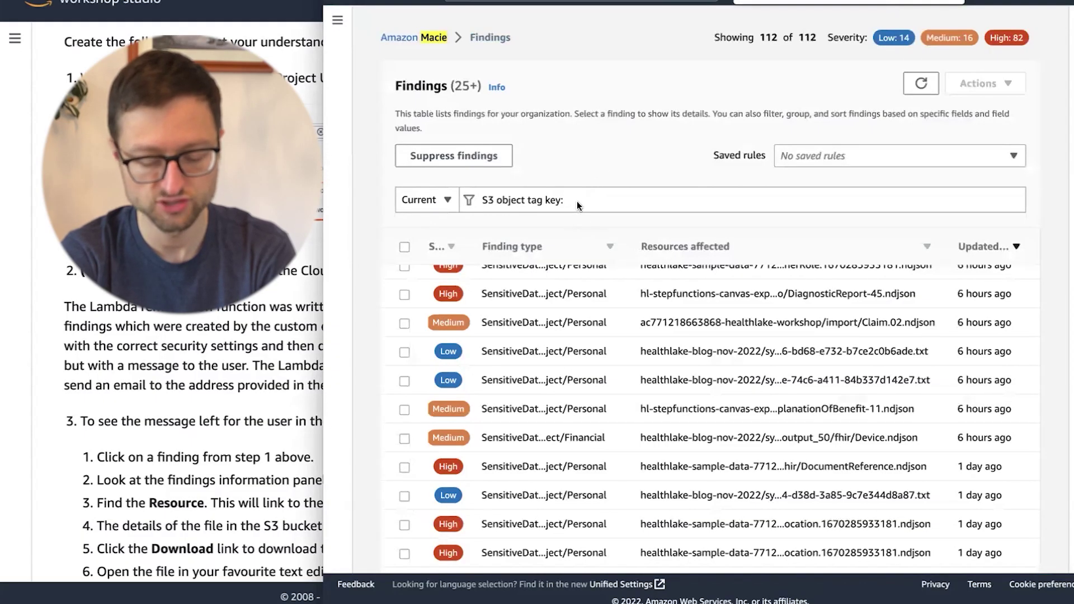
Step: Replace the findings list's S3 object tag key criterion with Custom data identifier detection ARN
{"action": "left_click", "coordinate": [588, 197]}
{"action": "key", "text": "ctrl+a"}
{"action": "key", "text": "BackSpace"}
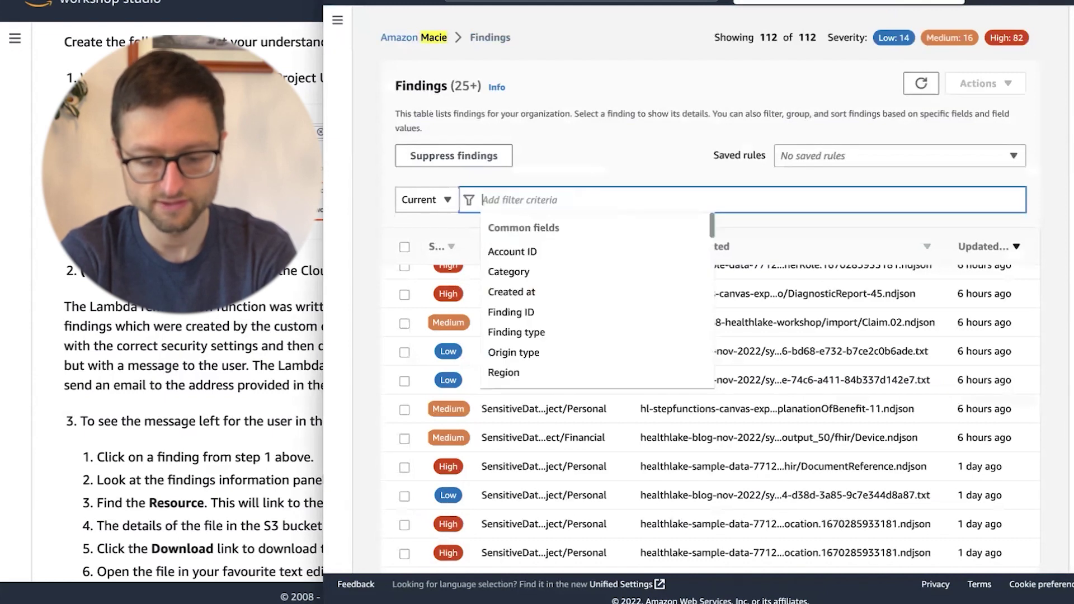
{"action": "type", "text": "identifier"}
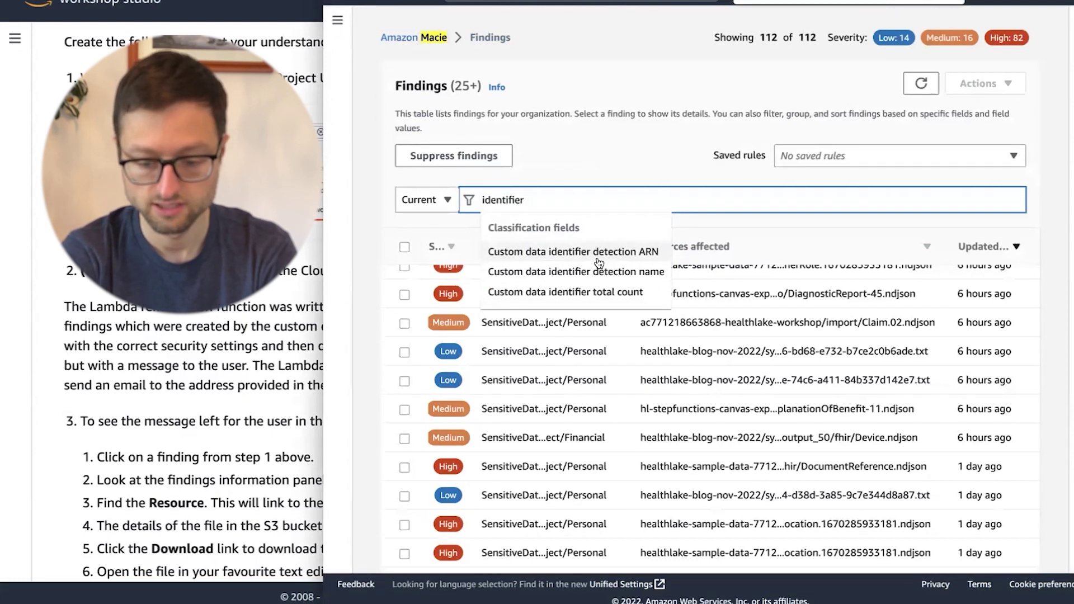
{"action": "left_click", "coordinate": [599, 257]}
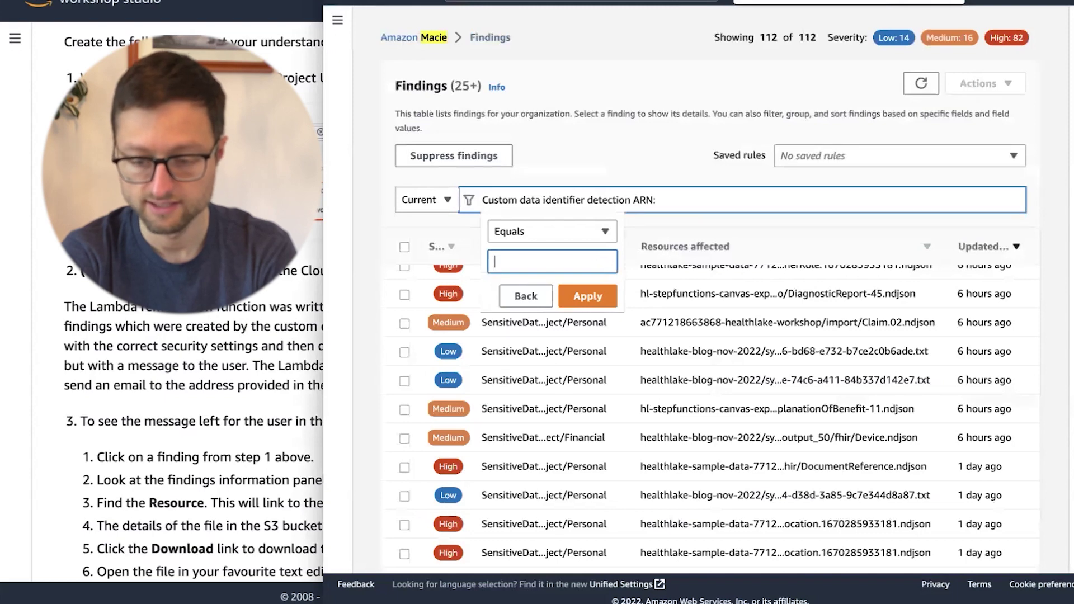
Step: Copy the Id of the Project Unicorn custom data identifier from its settings page
{"action": "key", "text": "ctrl+Tab"}
{"action": "left_click", "coordinate": [652, 109]}
{"action": "scroll", "coordinate": [651, 109], "scroll_direction": "down", "scroll_amount": 7}
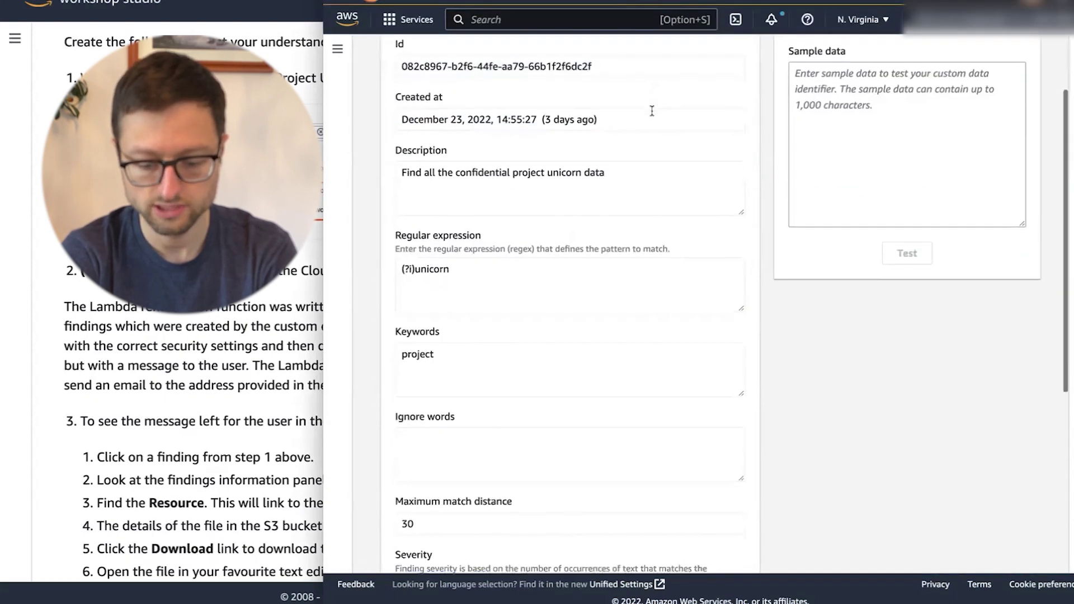
{"action": "scroll", "coordinate": [651, 109], "scroll_direction": "up", "scroll_amount": 7}
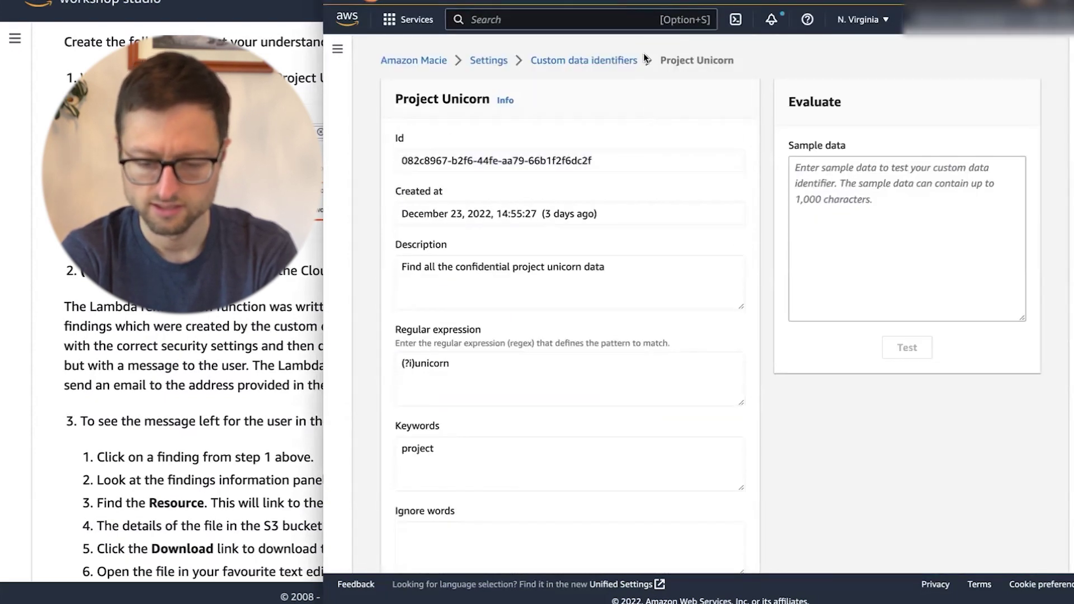
{"action": "left_click", "coordinate": [608, 163]}
{"action": "triple_click", "coordinate": [607, 163]}
{"action": "key", "text": "ctrl+c"}
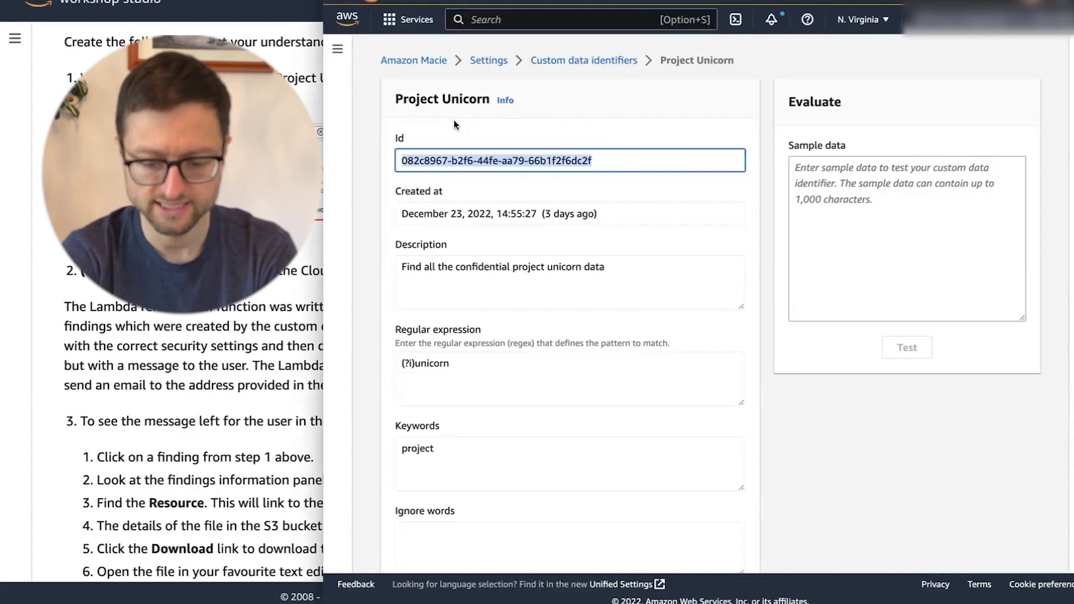
Step: Filter the Macie findings by Custom data identifier detection ARN equal to the copied Project Unicorn Id
{"action": "left_click", "coordinate": [576, 60]}
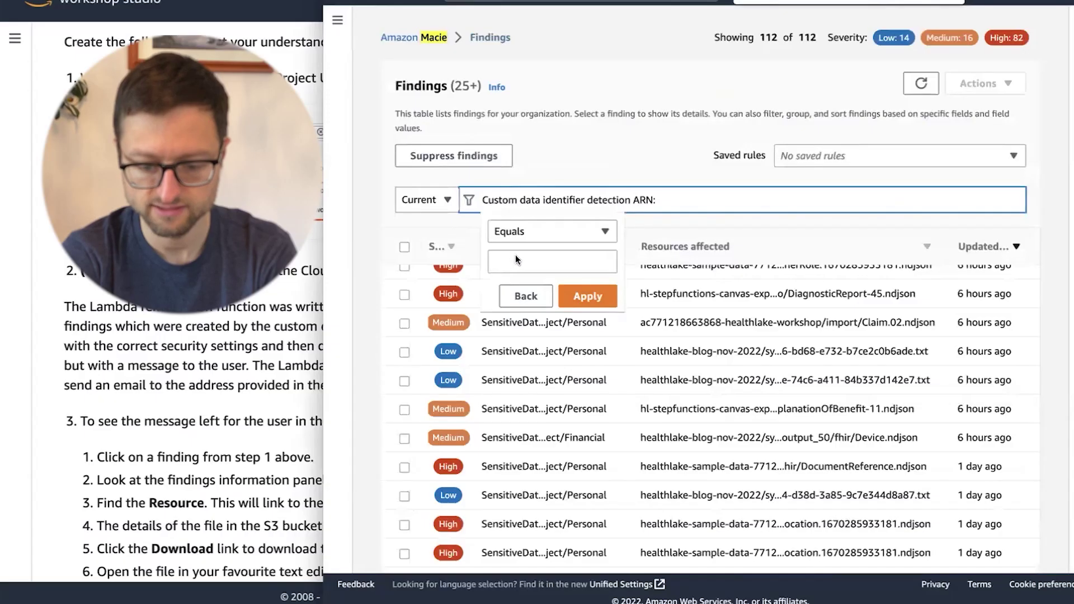
{"action": "left_click", "coordinate": [516, 258]}
{"action": "key", "text": "ctrl+v"}
{"action": "left_click", "coordinate": [594, 296]}
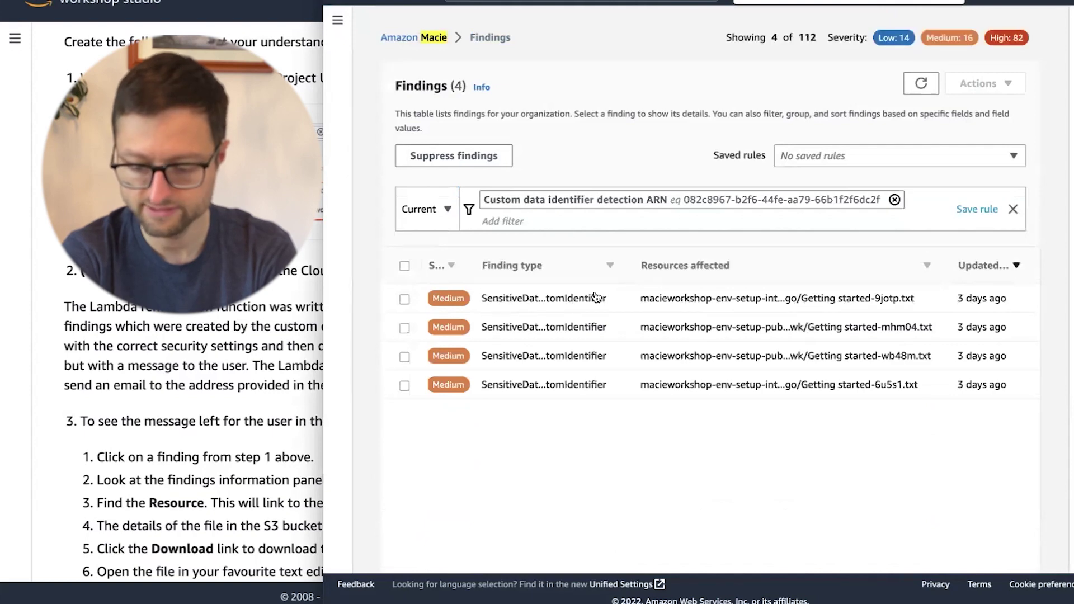
Step: Open the finding for Getting started-9jotp.txt and review its resource, custom data identifier, affected S3 bucket and tag details
{"action": "left_click", "coordinate": [596, 297]}
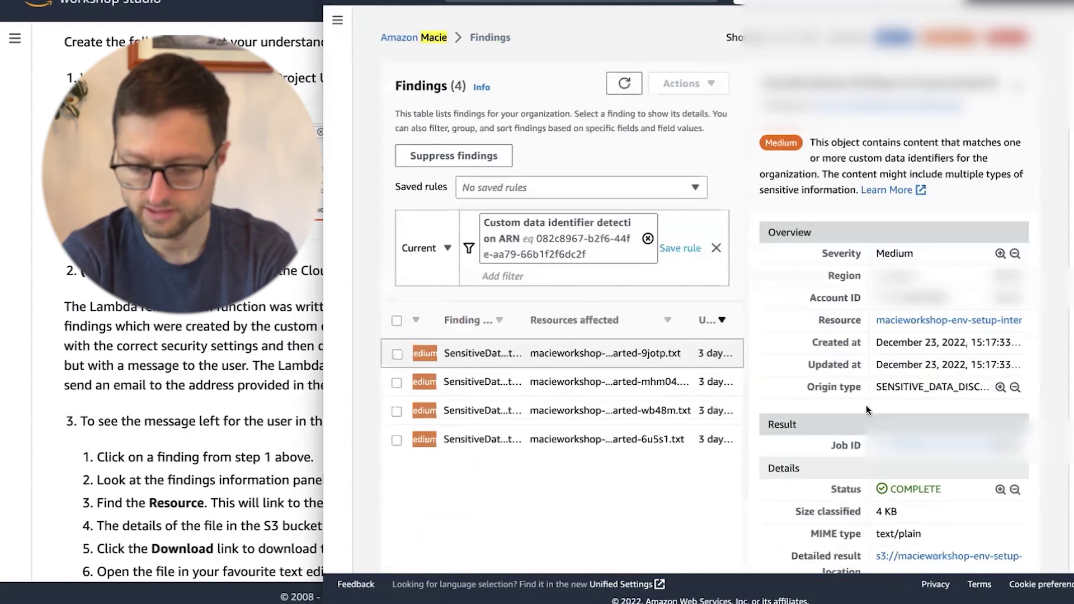
{"action": "scroll", "coordinate": [854, 429], "scroll_direction": "down", "scroll_amount": 1}
{"action": "scroll", "coordinate": [854, 428], "scroll_direction": "up", "scroll_amount": 1}
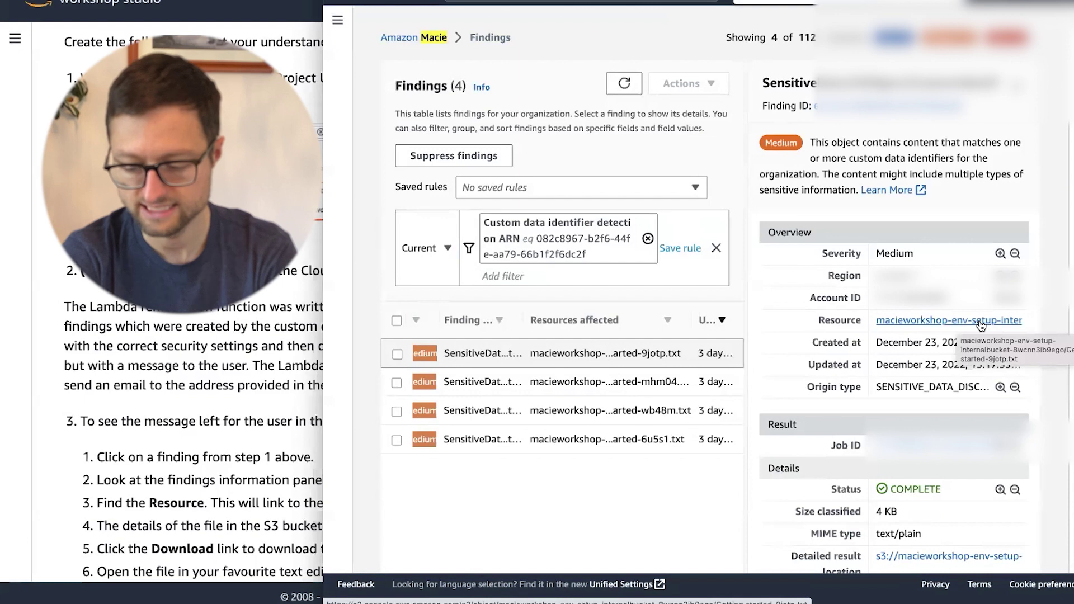
{"action": "left_click", "coordinate": [199, 284]}
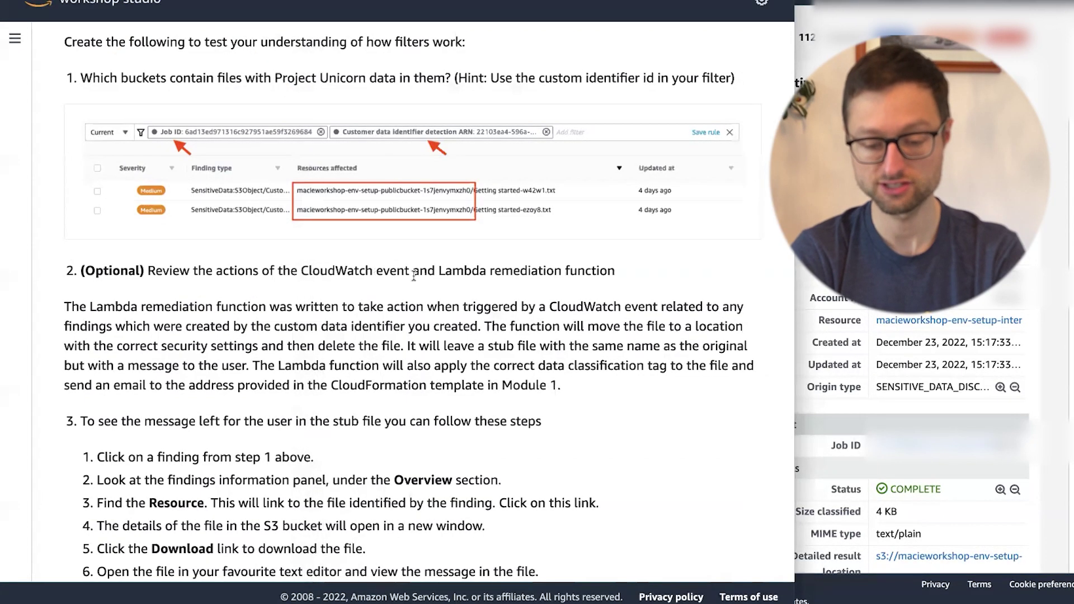
{"action": "left_click", "coordinate": [1060, 205]}
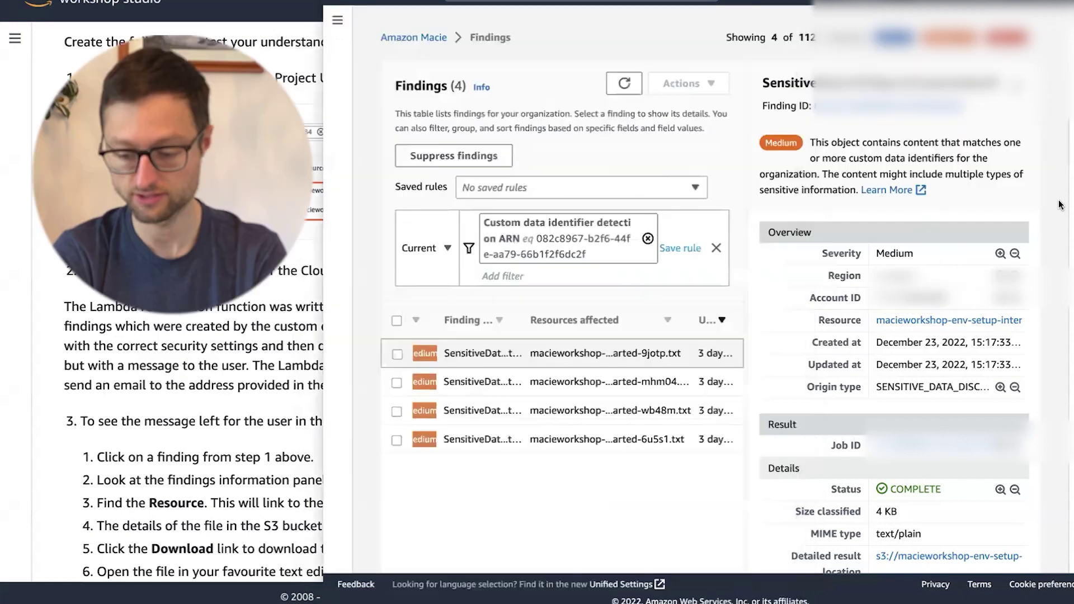
{"action": "scroll", "coordinate": [874, 464], "scroll_direction": "down", "scroll_amount": 5}
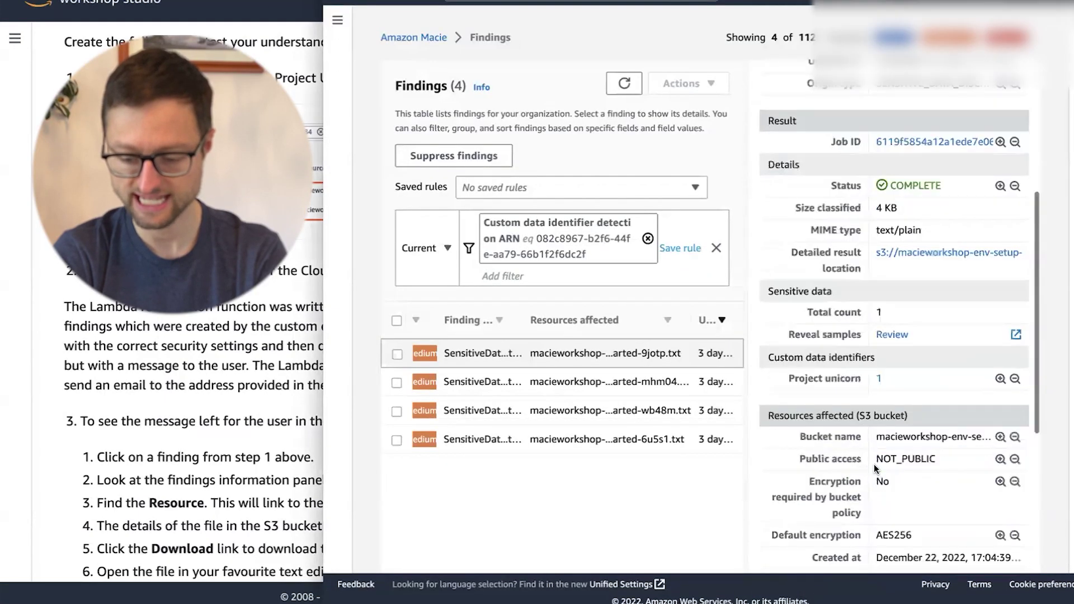
{"action": "scroll", "coordinate": [873, 464], "scroll_direction": "down", "scroll_amount": 5}
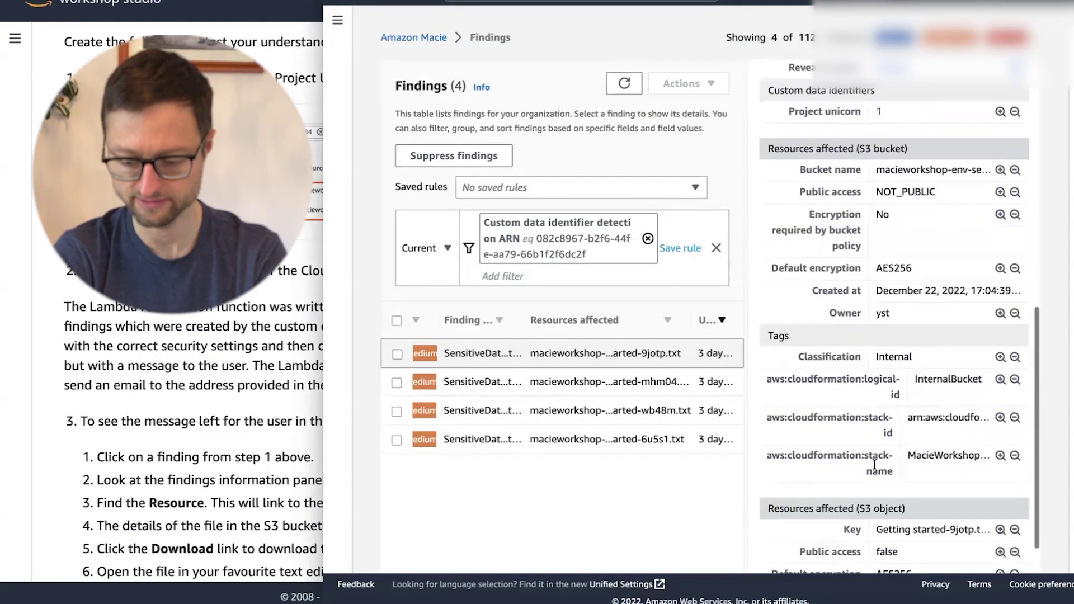
{"action": "scroll", "coordinate": [874, 465], "scroll_direction": "down", "scroll_amount": 3}
{"action": "scroll", "coordinate": [874, 465], "scroll_direction": "up", "scroll_amount": 5}
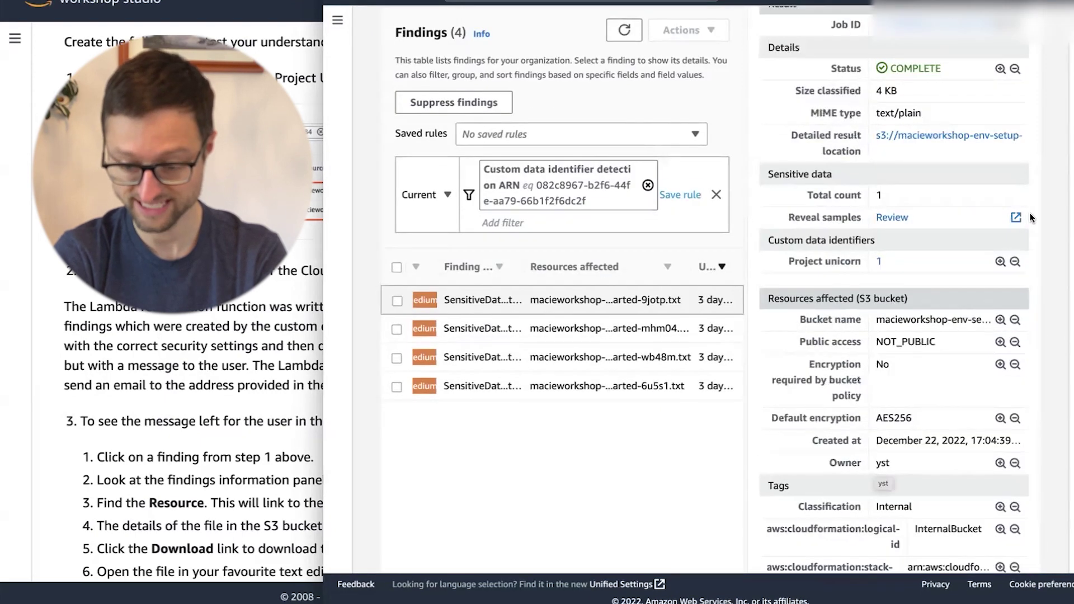
{"action": "scroll", "coordinate": [1032, 218], "scroll_direction": "up", "scroll_amount": 6}
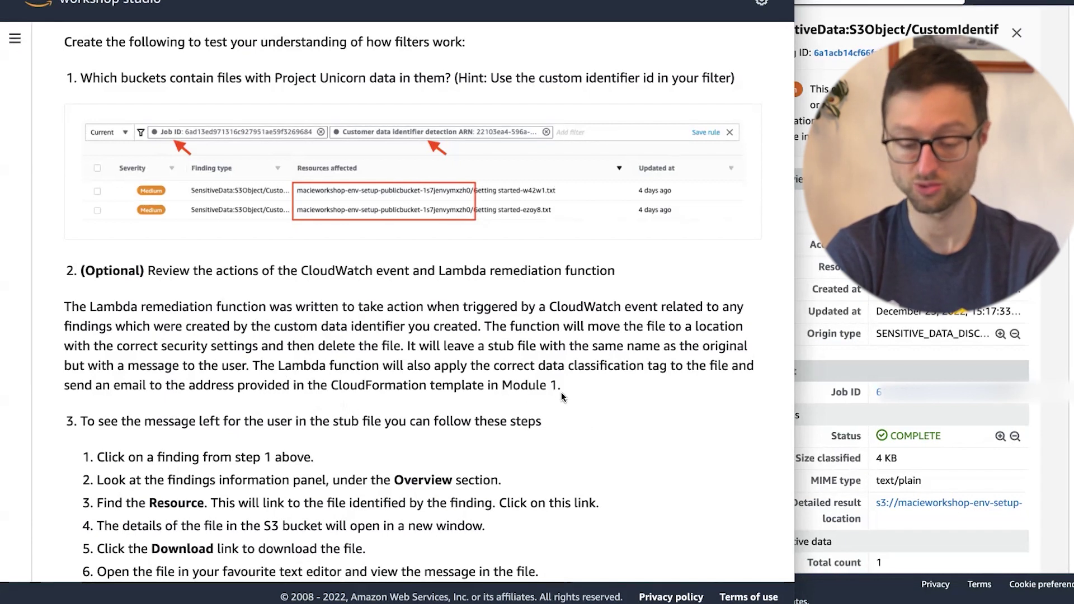
Step: Read the workshop's stub file instructions and open the finding's linked resource, Getting started-9jotp.txt, in Amazon S3
{"action": "scroll", "coordinate": [261, 409], "scroll_direction": "down", "scroll_amount": 1}
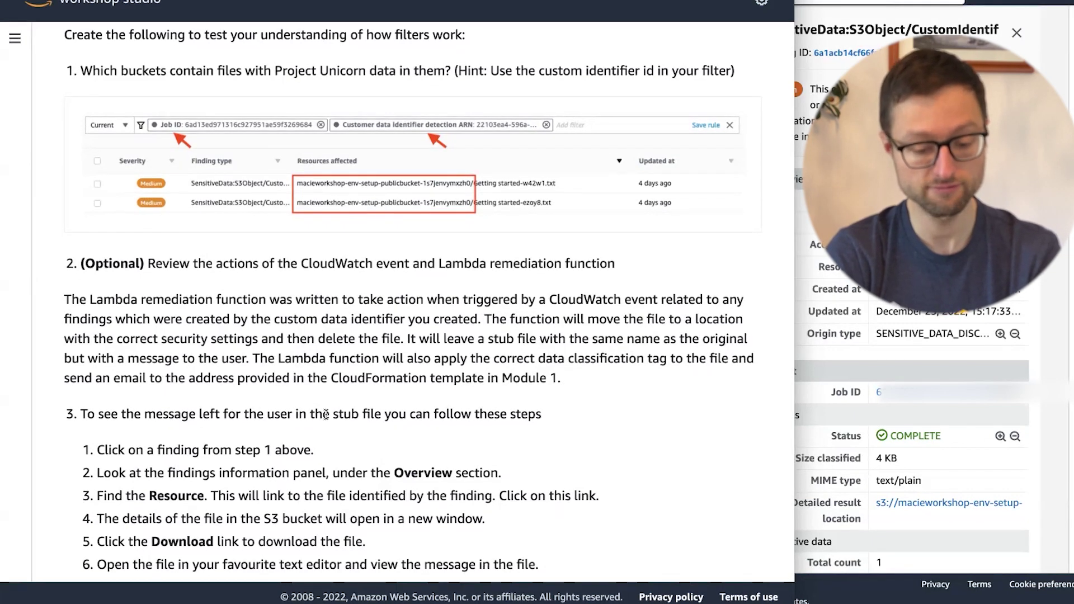
{"action": "scroll", "coordinate": [326, 415], "scroll_direction": "down", "scroll_amount": 4}
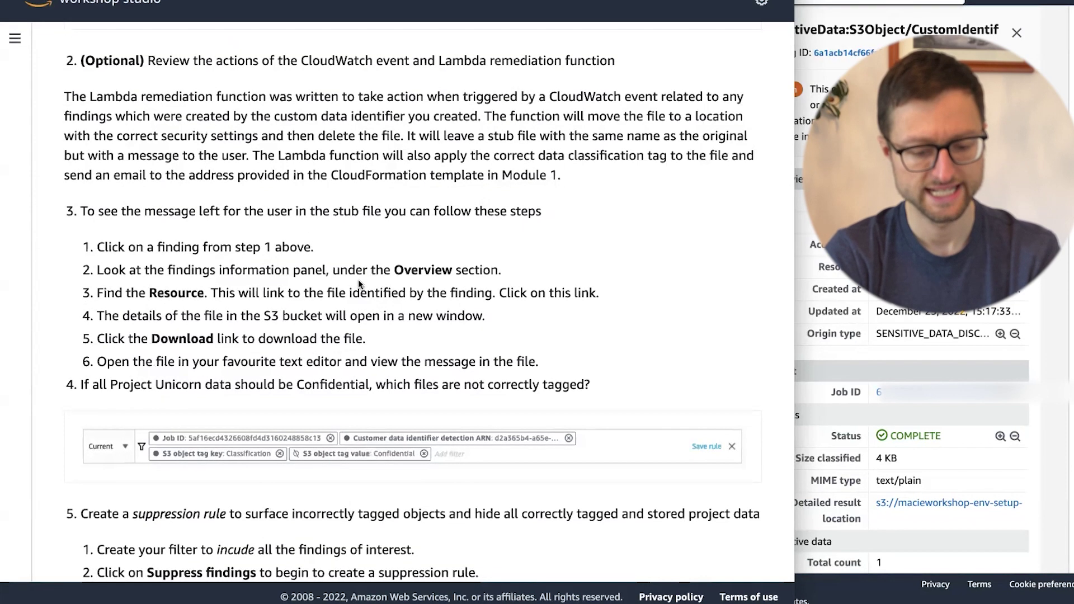
{"action": "left_click", "coordinate": [870, 320]}
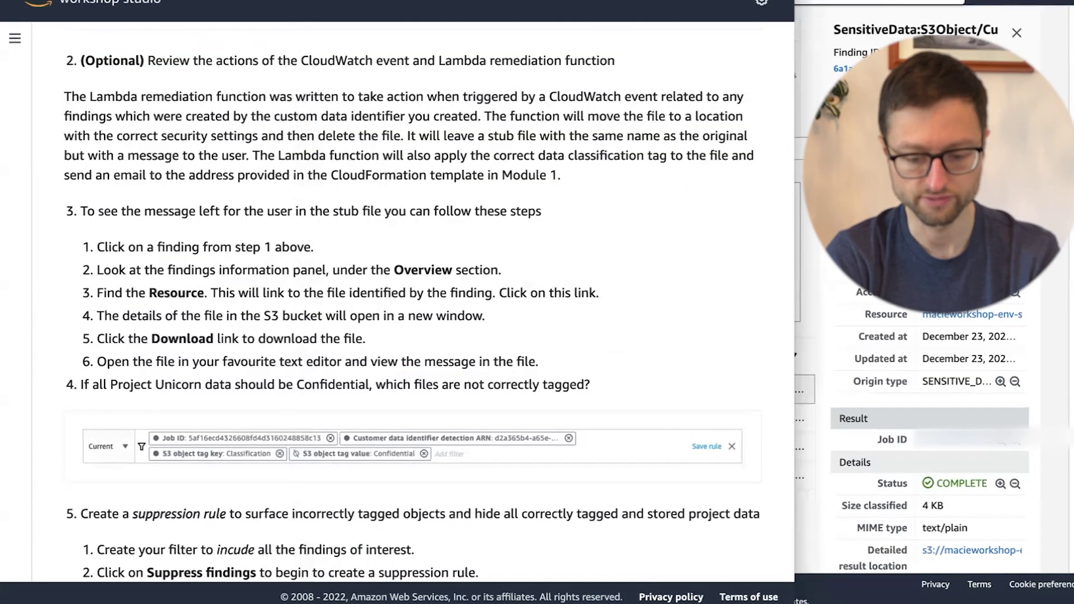
{"action": "left_click", "coordinate": [830, 85]}
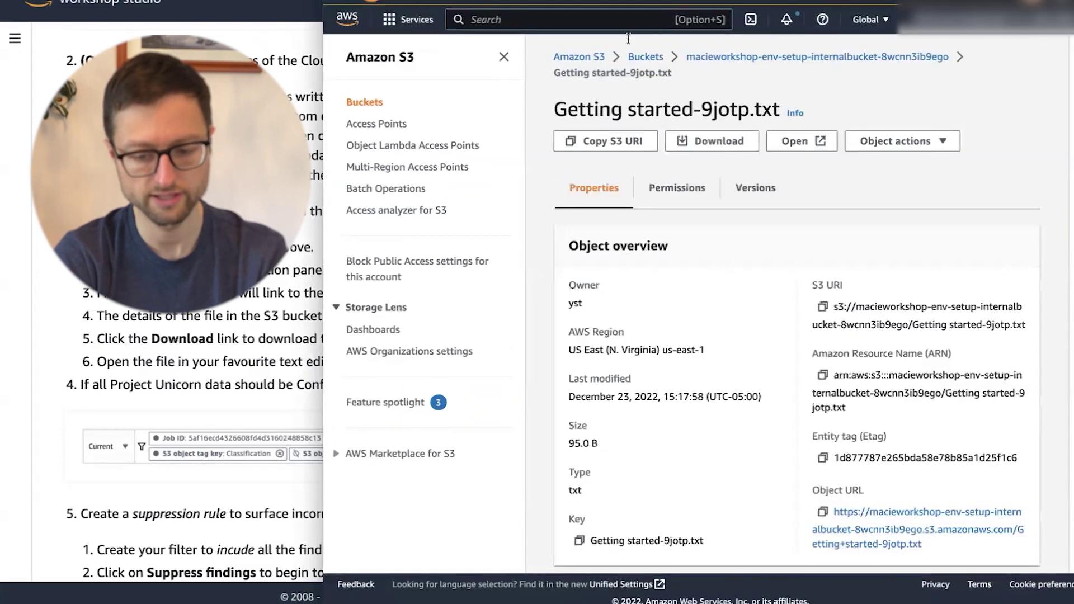
Step: Download Getting started-9jotp.txt from its S3 object page and open the downloaded file to view the stub message
{"action": "left_click", "coordinate": [505, 55]}
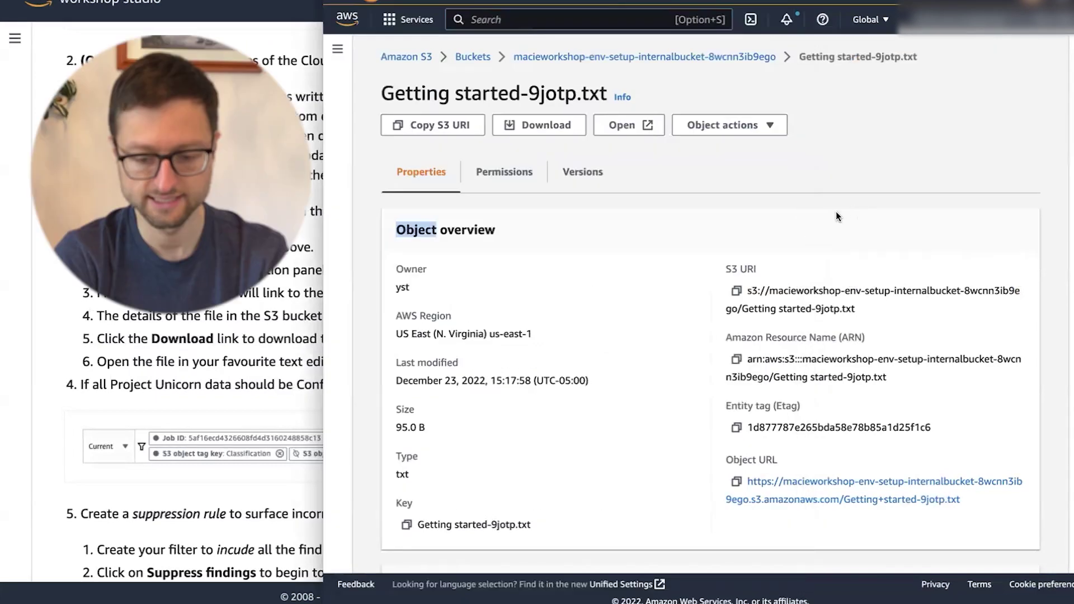
{"action": "left_click", "coordinate": [551, 125]}
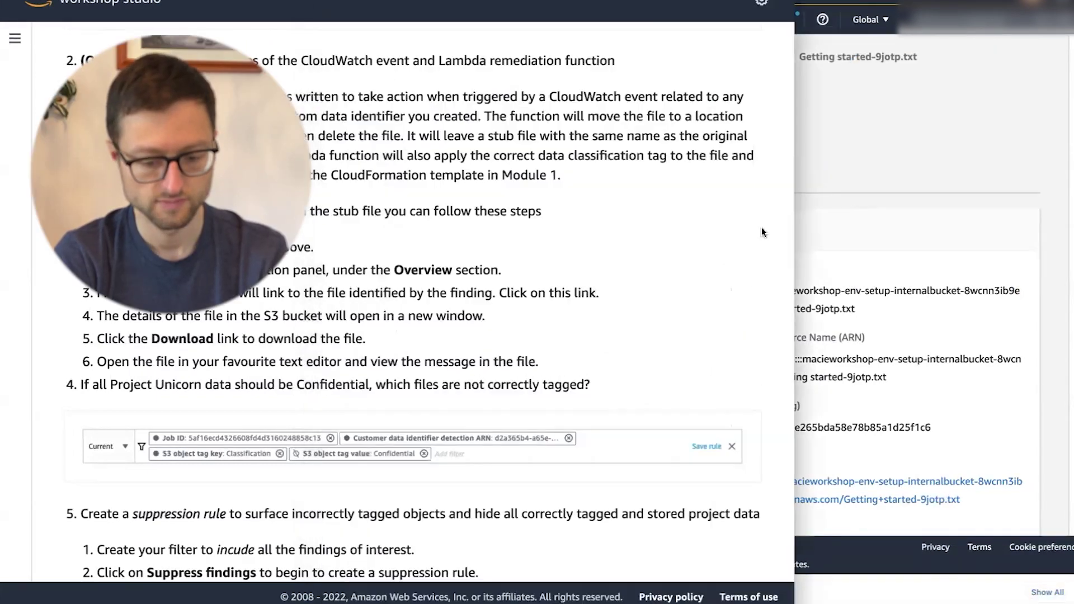
{"action": "left_click", "coordinate": [868, 198]}
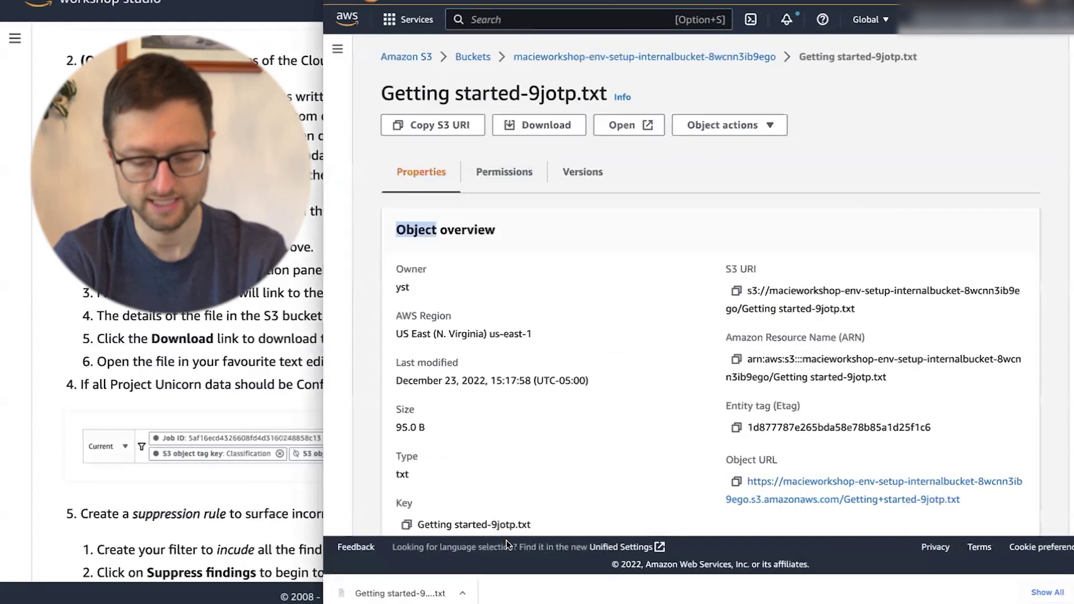
{"action": "left_click", "coordinate": [466, 591]}
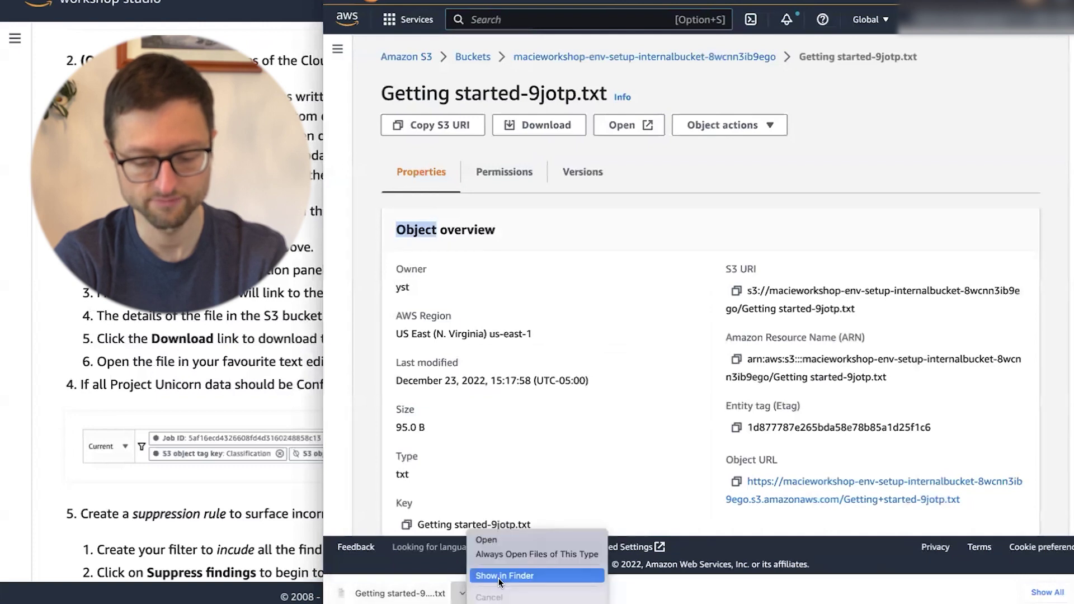
{"action": "left_click", "coordinate": [430, 541]}
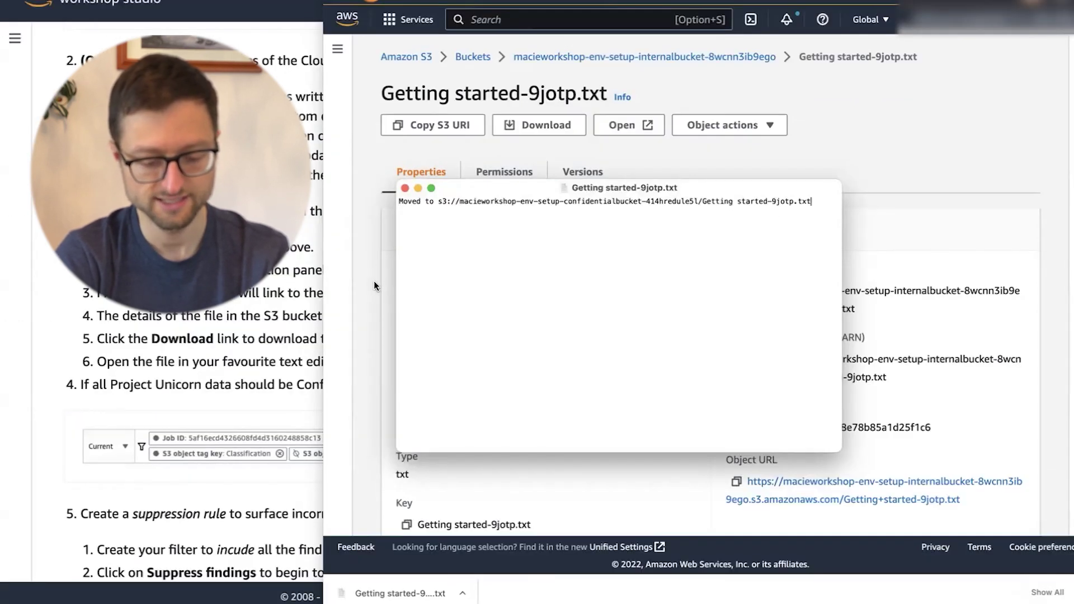
Step: Read the workshop's incorrectly tagged files question and suppression rule instructions, and return to the Macie findings with the navigation hidden
{"action": "left_click", "coordinate": [313, 312]}
{"action": "left_click", "coordinate": [296, 303]}
{"action": "scroll", "coordinate": [295, 303], "scroll_direction": "down", "scroll_amount": 1}
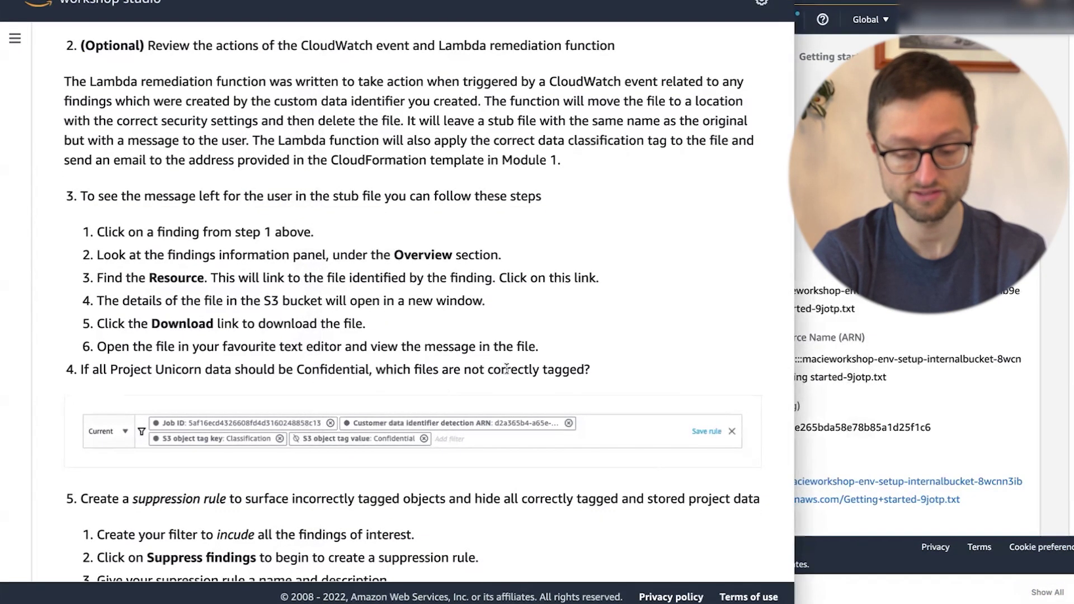
{"action": "scroll", "coordinate": [535, 384], "scroll_direction": "down", "scroll_amount": 6}
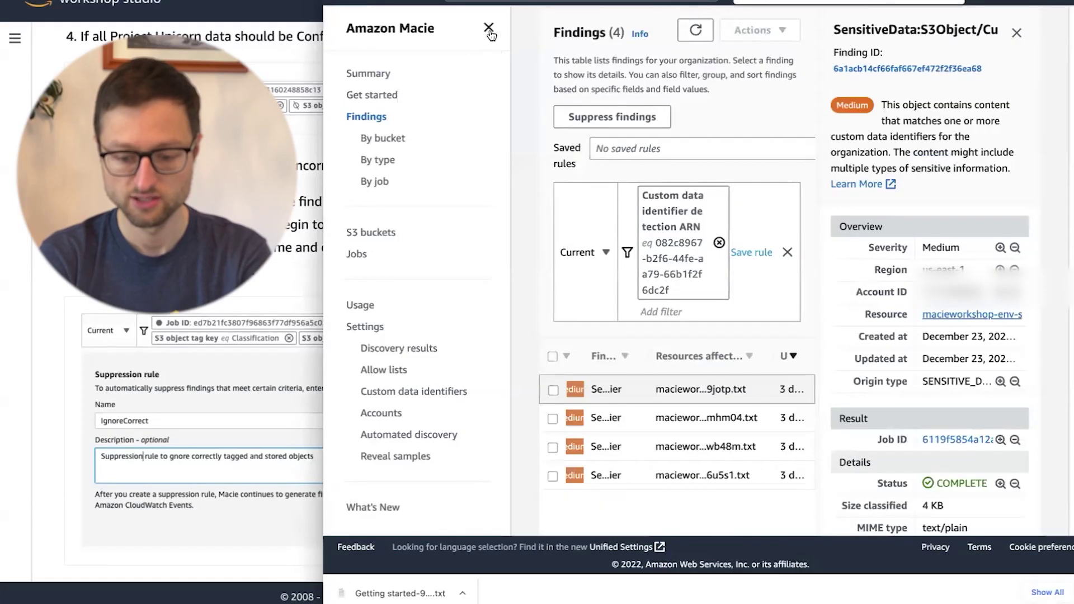
{"action": "left_click", "coordinate": [490, 33]}
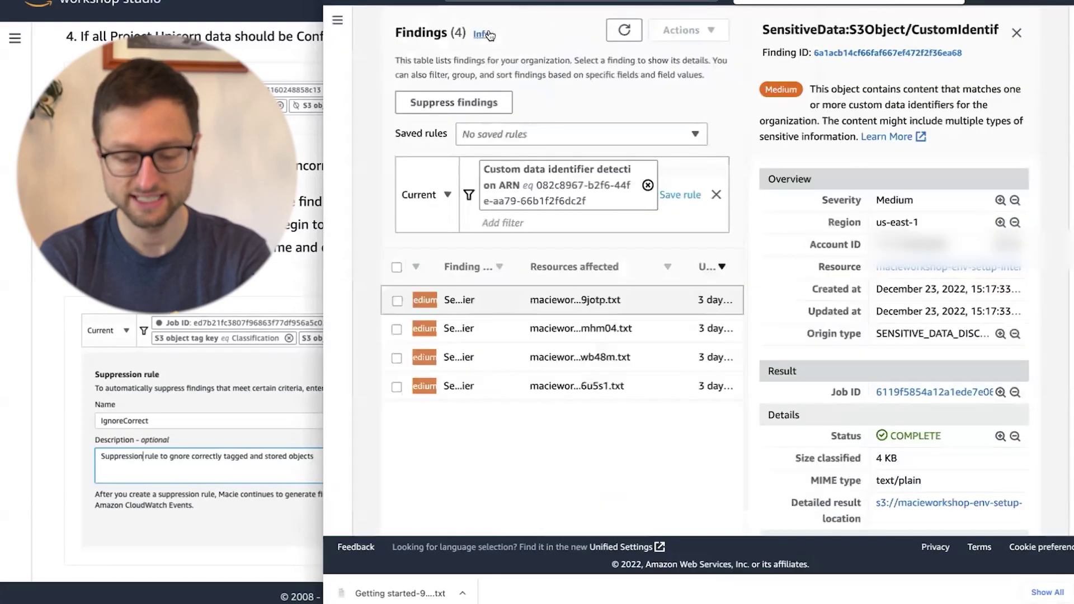
{"action": "left_click", "coordinate": [609, 221]}
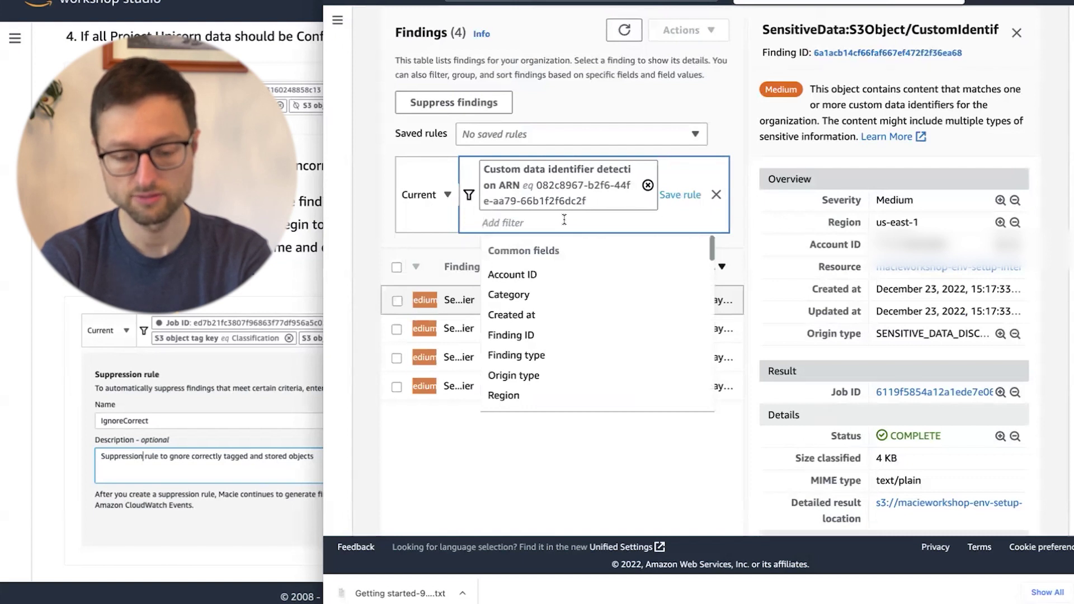
{"action": "type", "text": "object"}
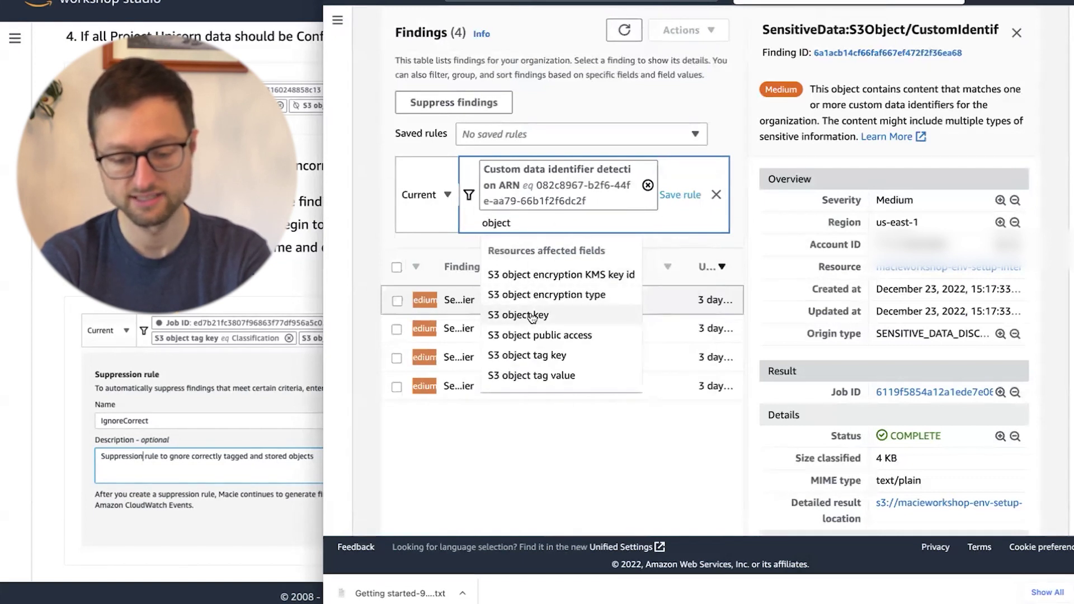
{"action": "left_click", "coordinate": [532, 316]}
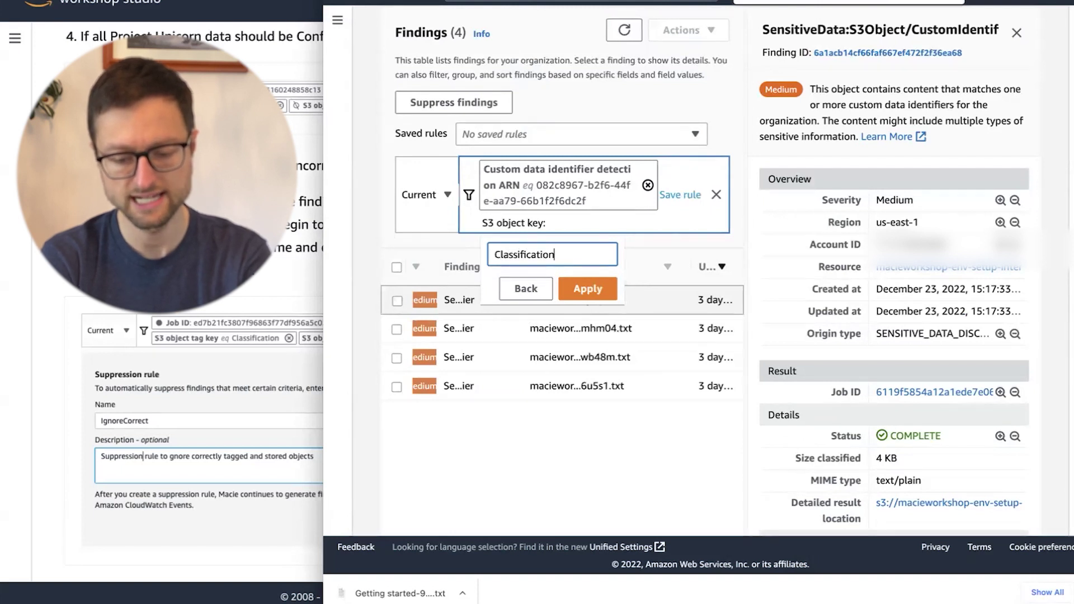
{"action": "left_click", "coordinate": [590, 289]}
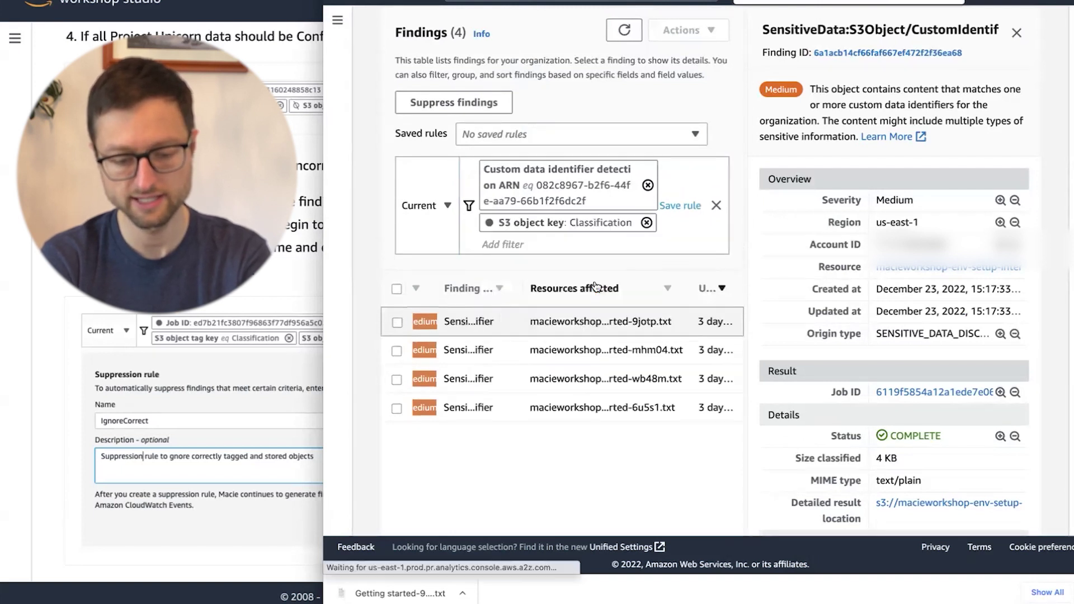
{"action": "left_click", "coordinate": [556, 244]}
{"action": "left_click", "coordinate": [647, 222]}
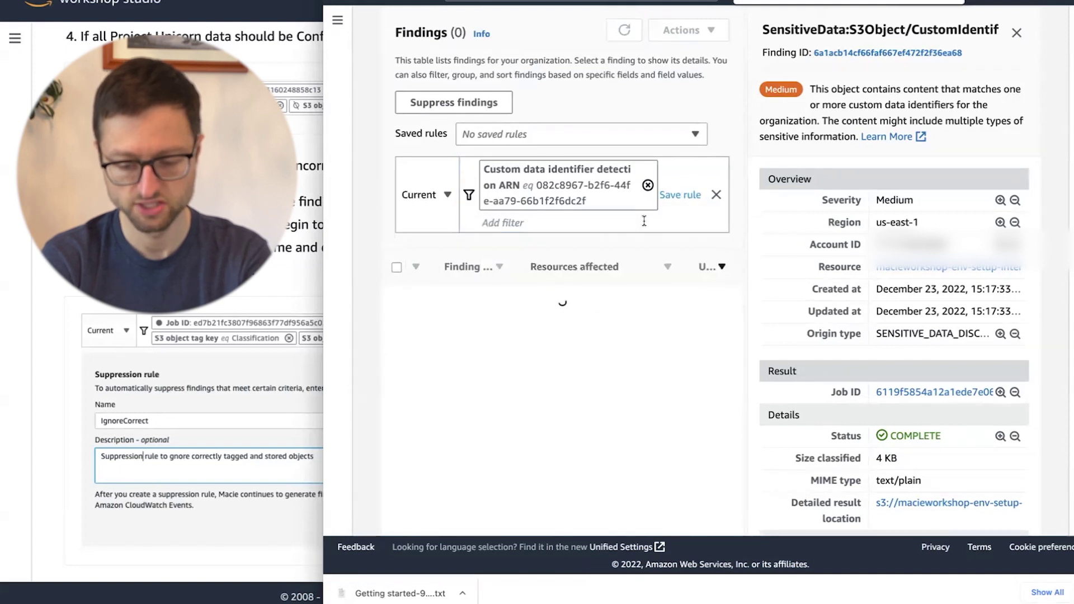
Step: Try filtering the Macie findings by S3 object tag value equal to Confidential, and remove that filter
{"action": "left_click", "coordinate": [630, 223]}
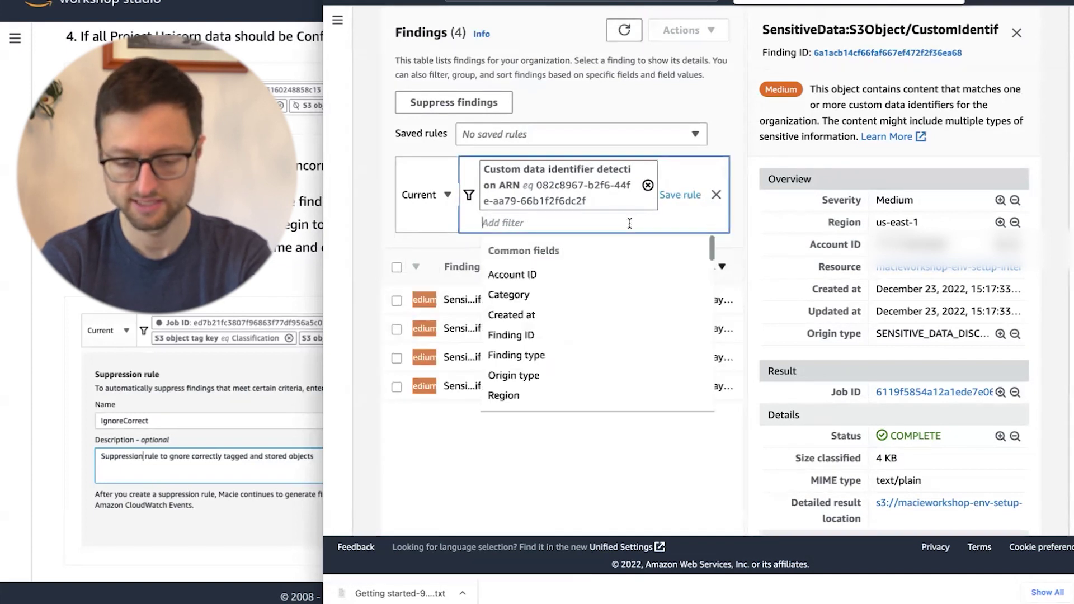
{"action": "type", "text": "value"}
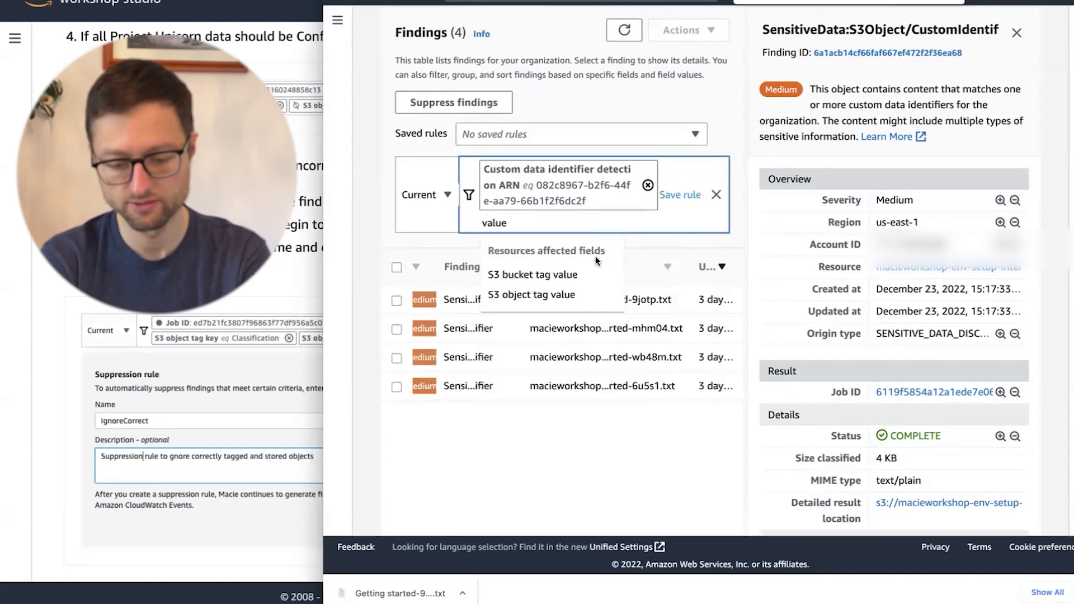
{"action": "left_click", "coordinate": [586, 286]}
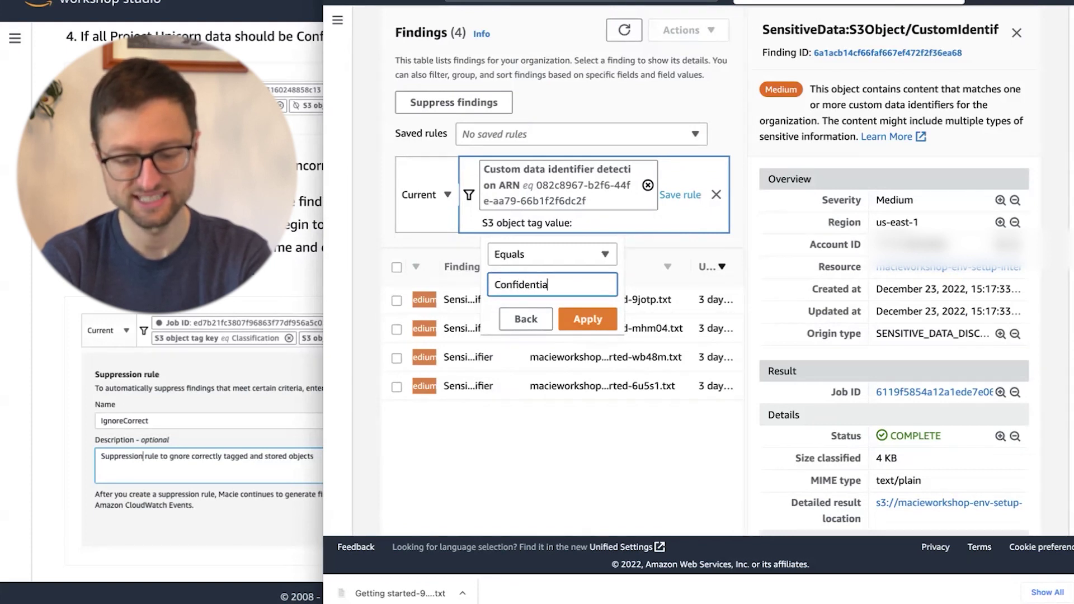
{"action": "left_click", "coordinate": [588, 319]}
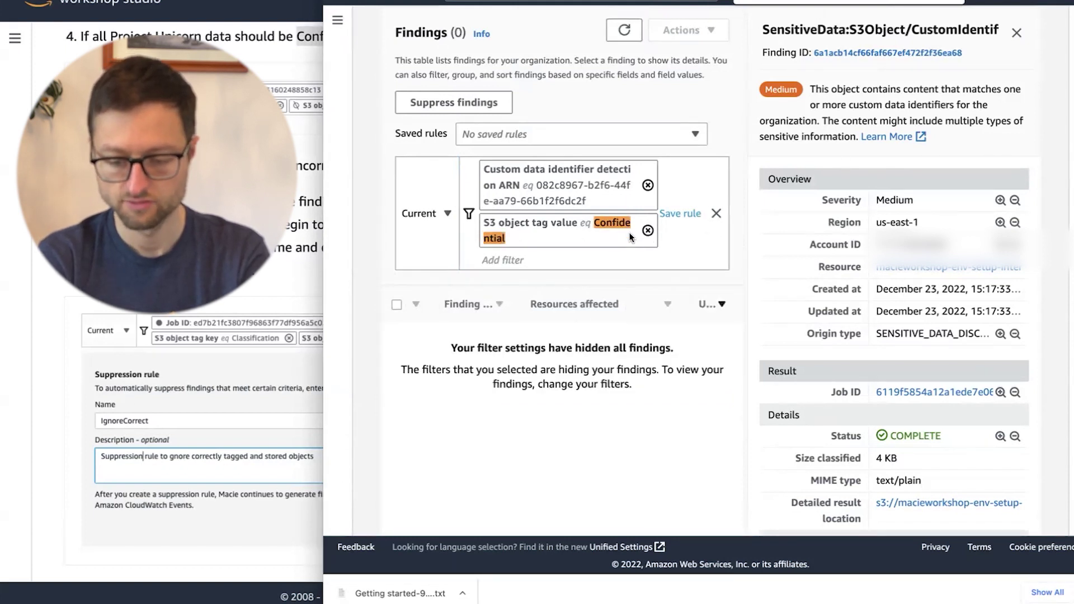
{"action": "left_click", "coordinate": [647, 231]}
Step: Filter the Macie findings by S3 object tag value not equal to Confidential
{"action": "left_click", "coordinate": [502, 223]}
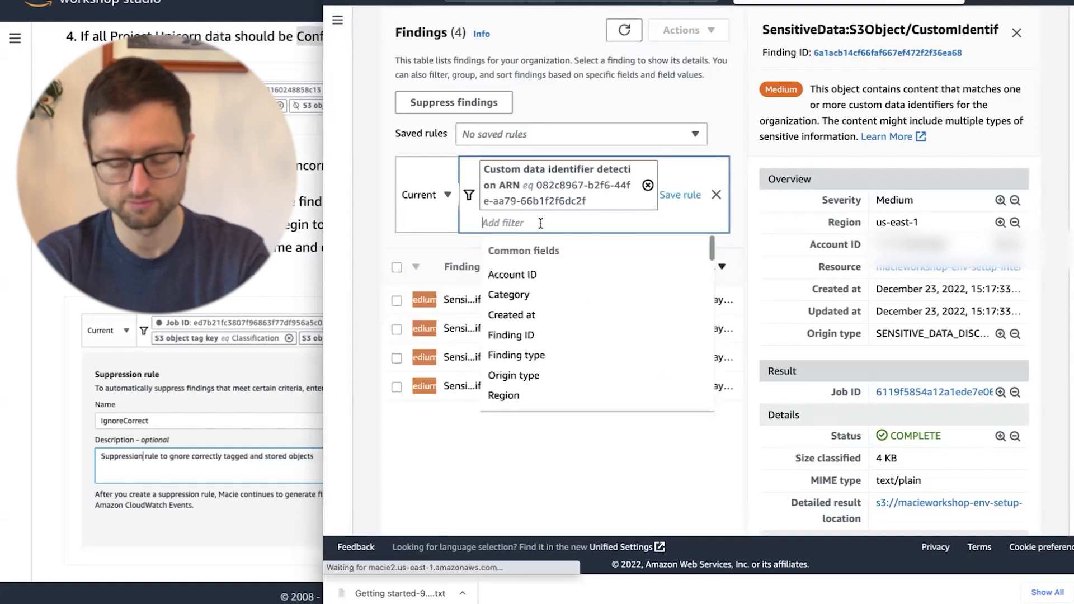
{"action": "type", "text": "value"}
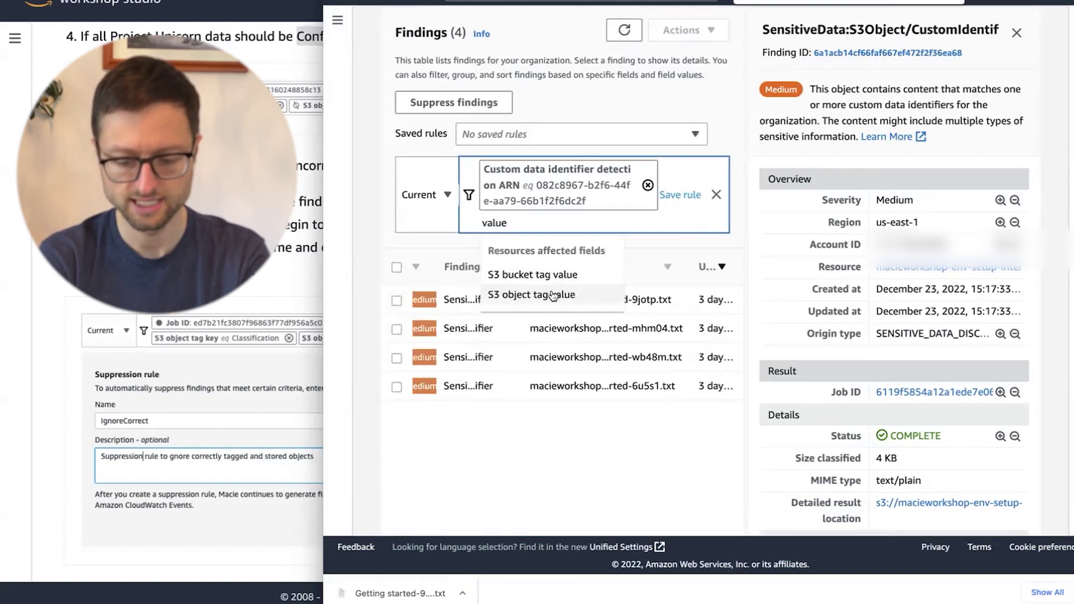
{"action": "left_click", "coordinate": [552, 295]}
{"action": "left_click", "coordinate": [528, 254]}
{"action": "left_click", "coordinate": [539, 297]}
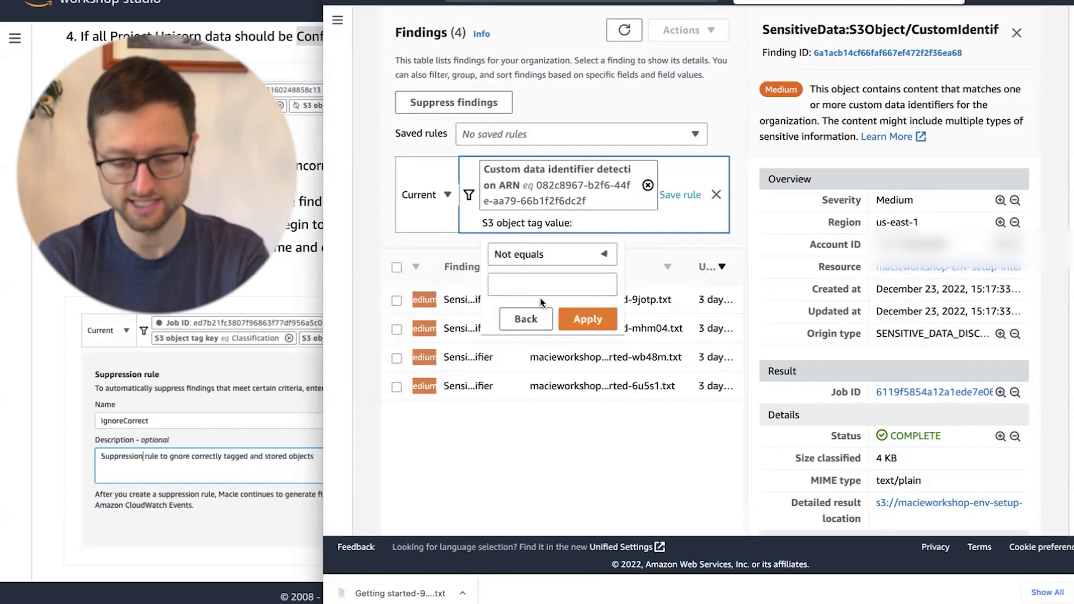
{"action": "left_click", "coordinate": [520, 286]}
{"action": "type", "text": "Confidential"}
{"action": "left_click", "coordinate": [592, 321]}
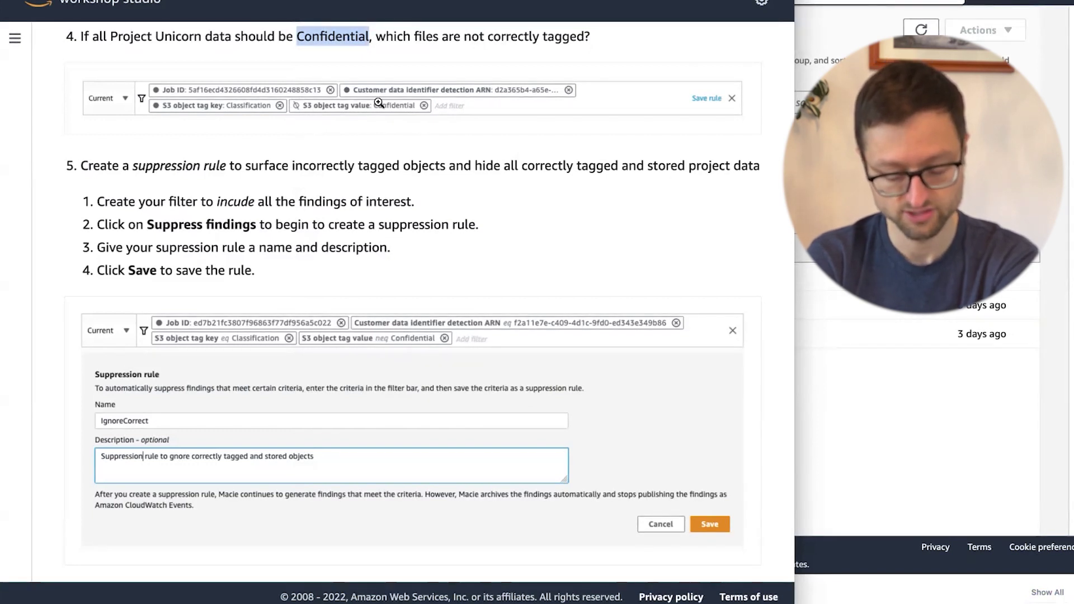
Step: Compare the filter with the workshop's example and add the missing condition, S3 object tag key equals Classification
{"action": "left_click", "coordinate": [821, 241]}
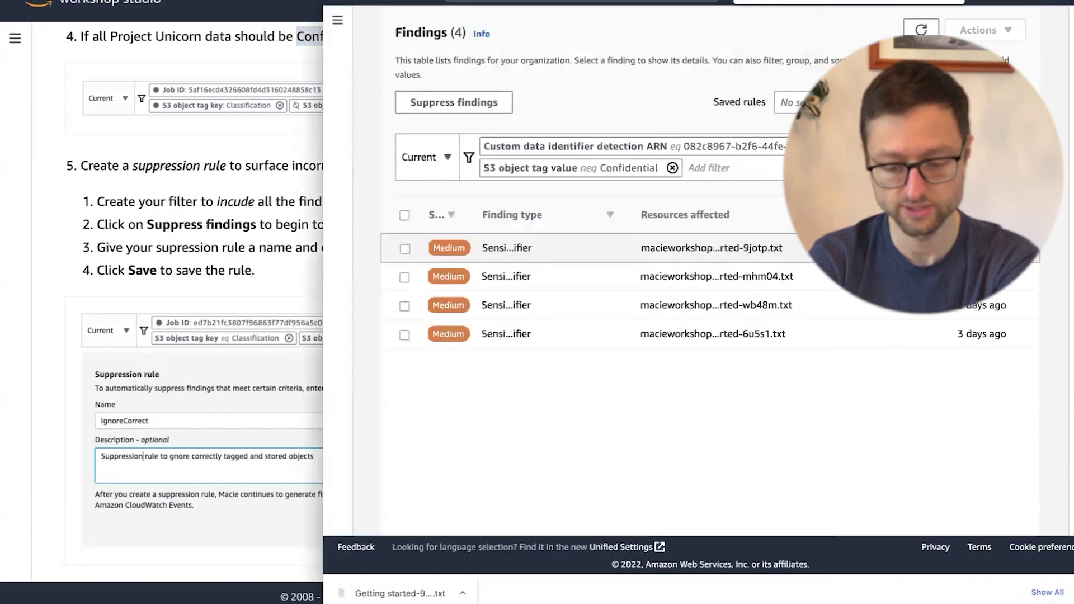
{"action": "left_click", "coordinate": [199, 125]}
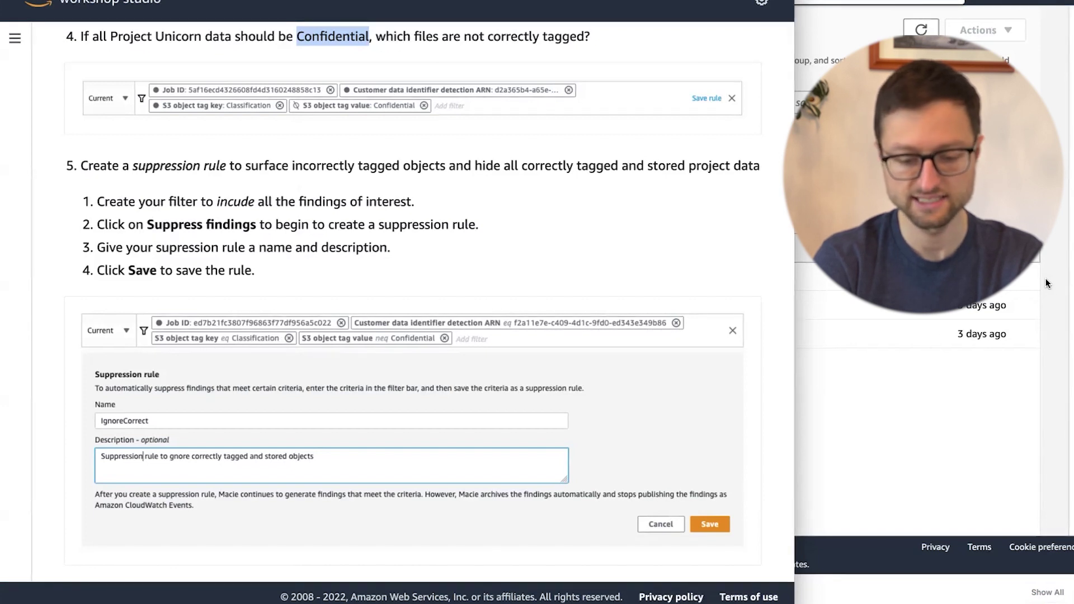
{"action": "left_click", "coordinate": [1058, 250]}
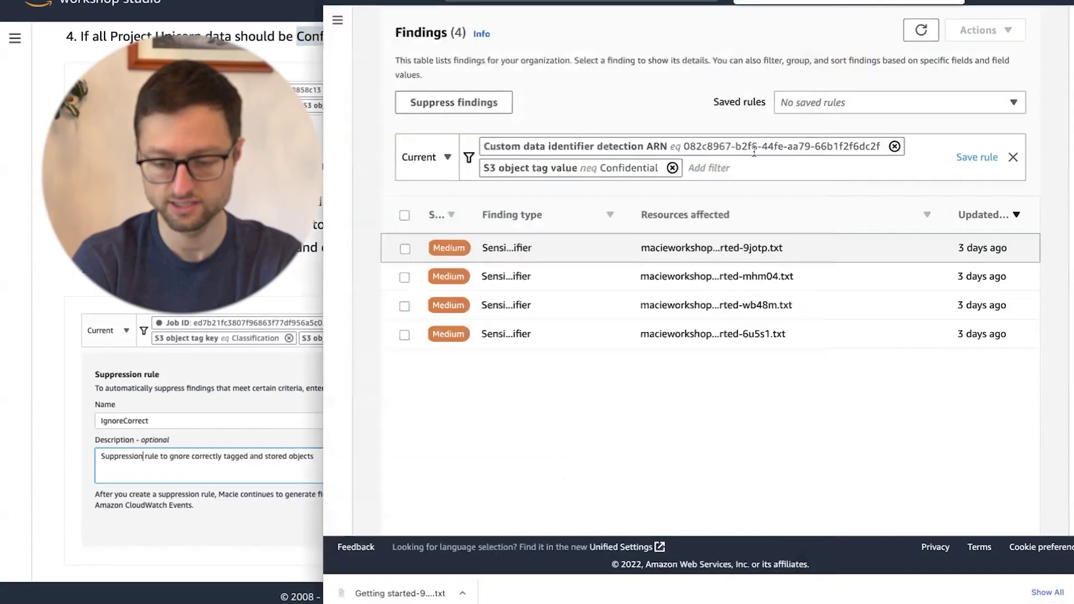
{"action": "type", "text": "tag key"}
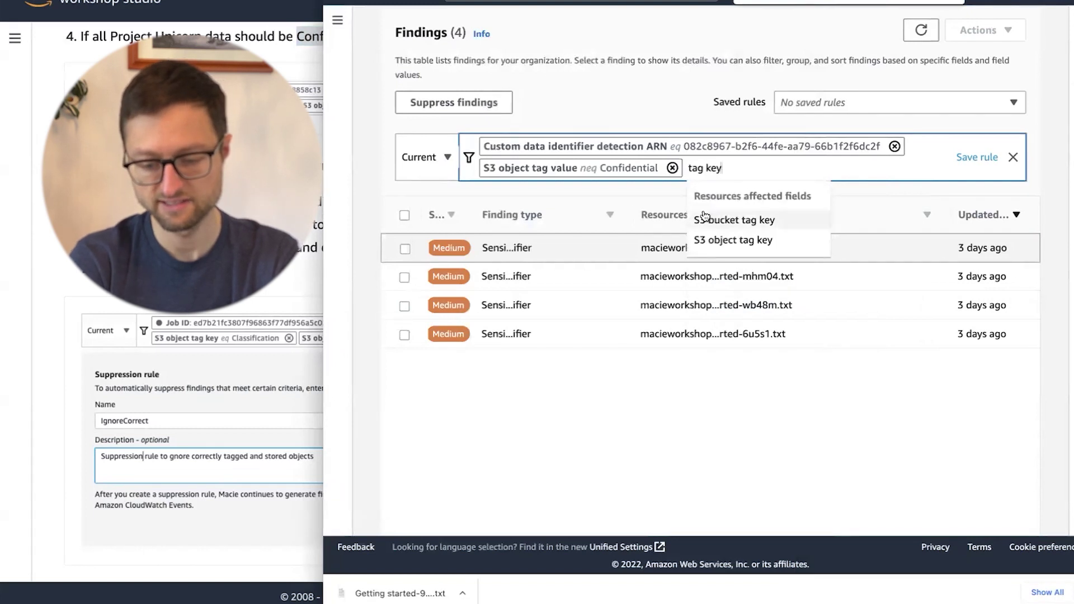
{"action": "left_click", "coordinate": [727, 240]}
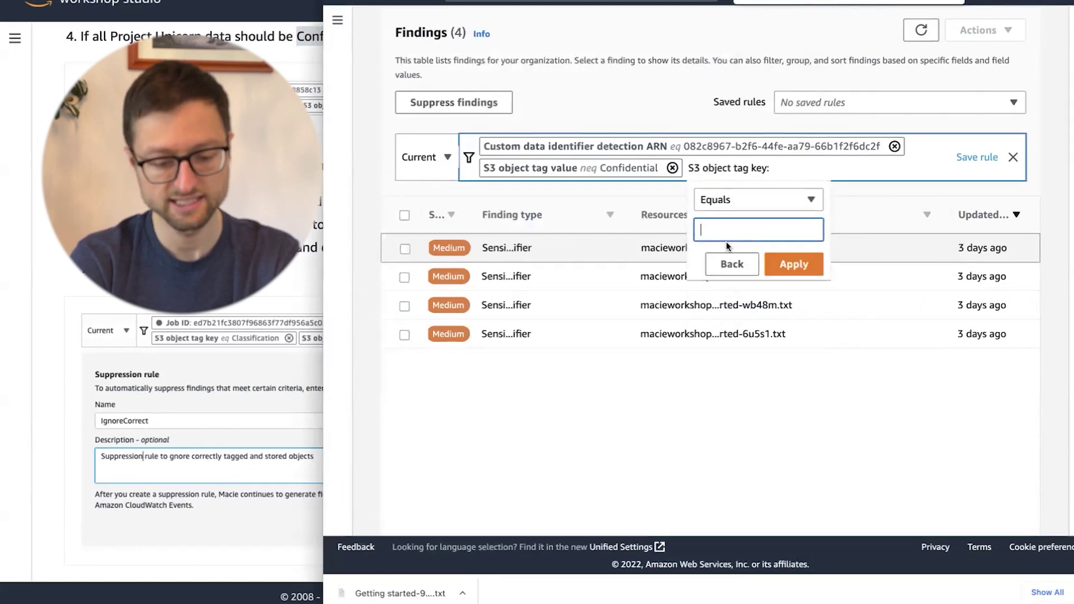
{"action": "type", "text": "classi"}
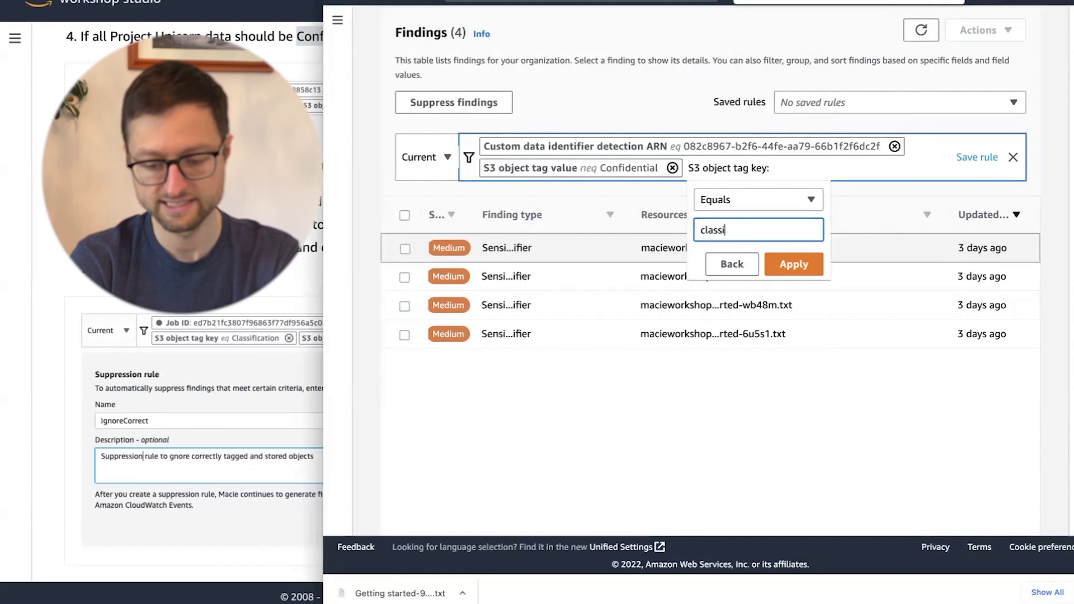
{"action": "type", "text": "Classification"}
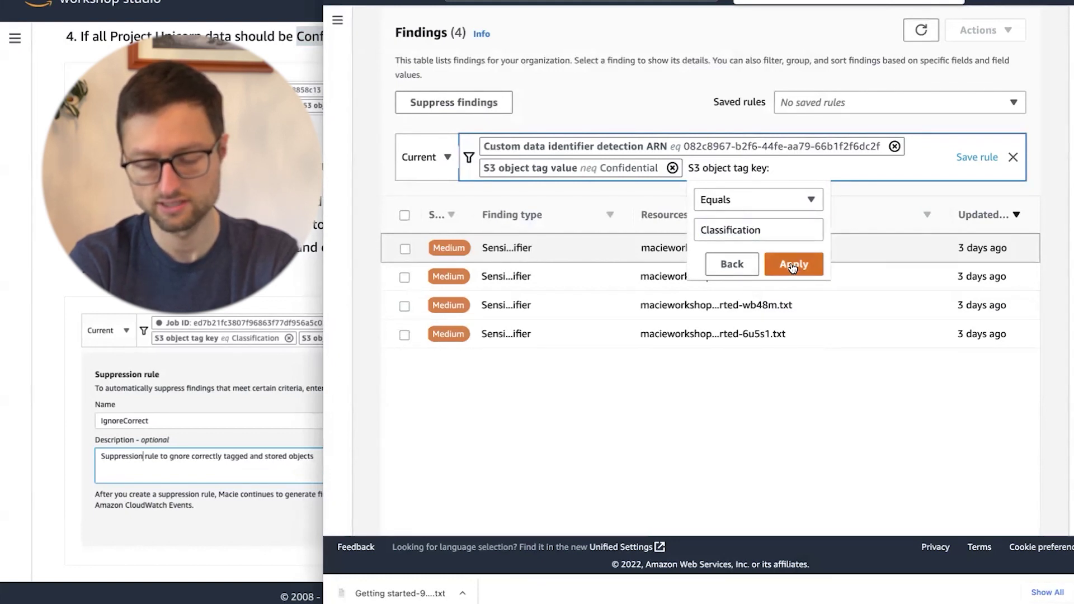
{"action": "left_click", "coordinate": [792, 265]}
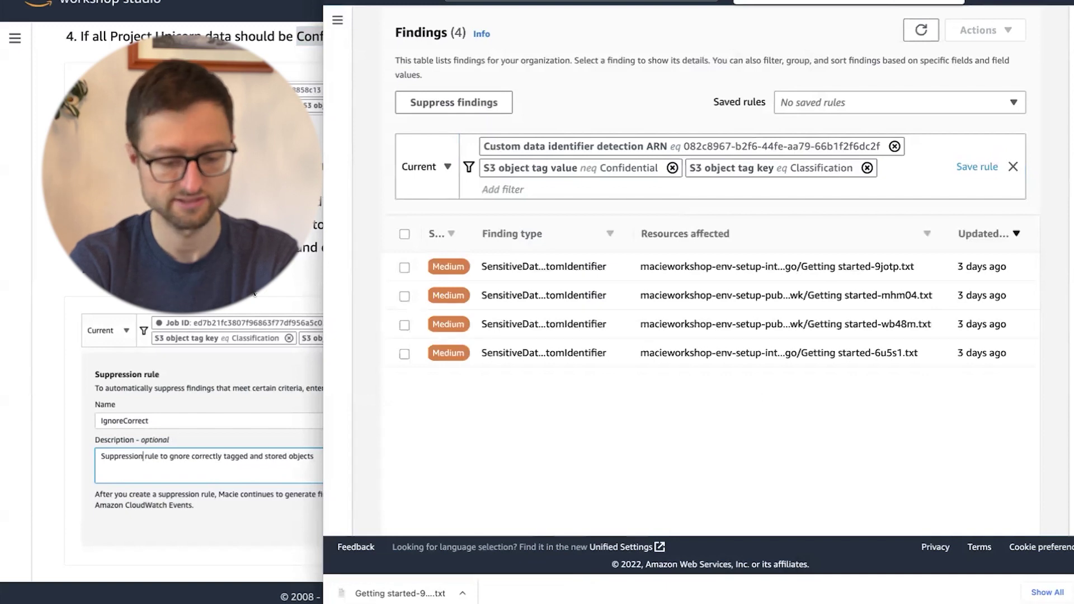
Step: Following the workshop's suppression instructions, create a suppression rule named supress- from the current findings filter and save it
{"action": "left_click", "coordinate": [251, 291]}
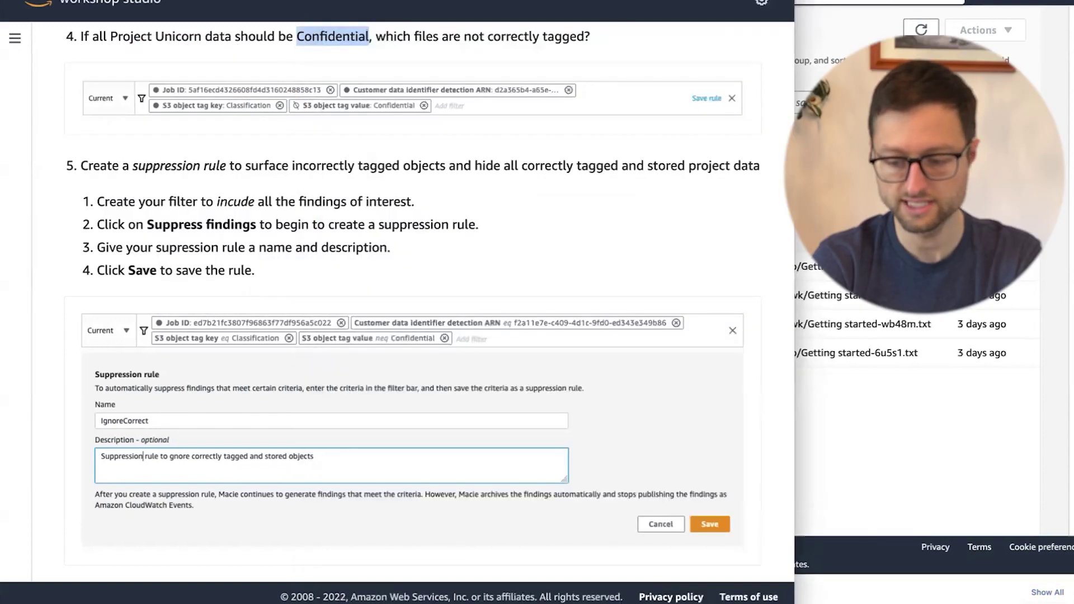
{"action": "left_click", "coordinate": [1055, 198]}
{"action": "key", "text": "super+Tab"}
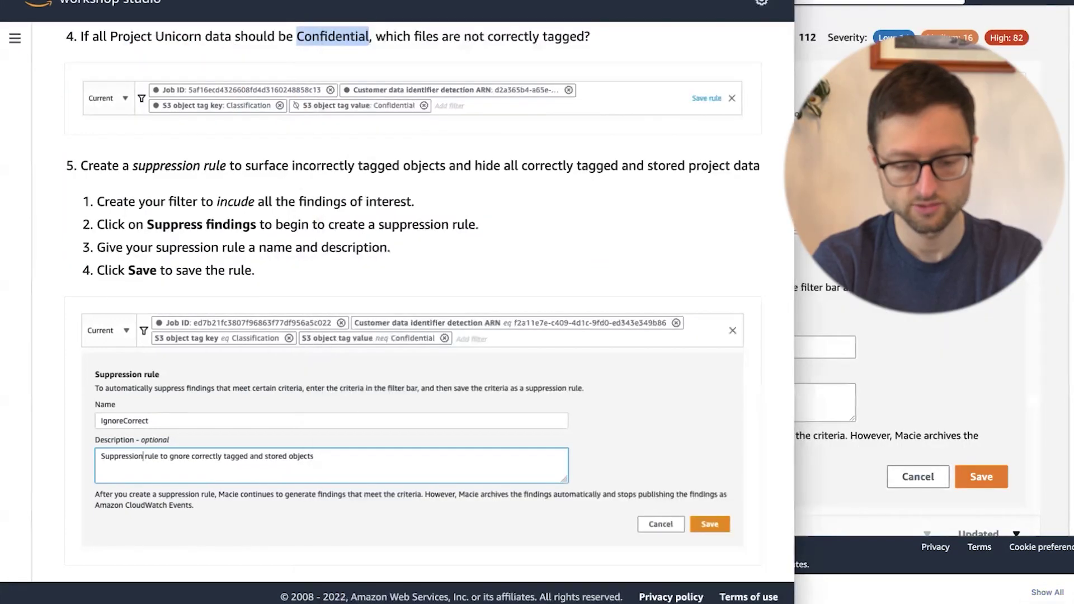
{"action": "key", "text": "super+Tab"}
{"action": "left_click", "coordinate": [571, 342]}
{"action": "type", "text": "supress-"}
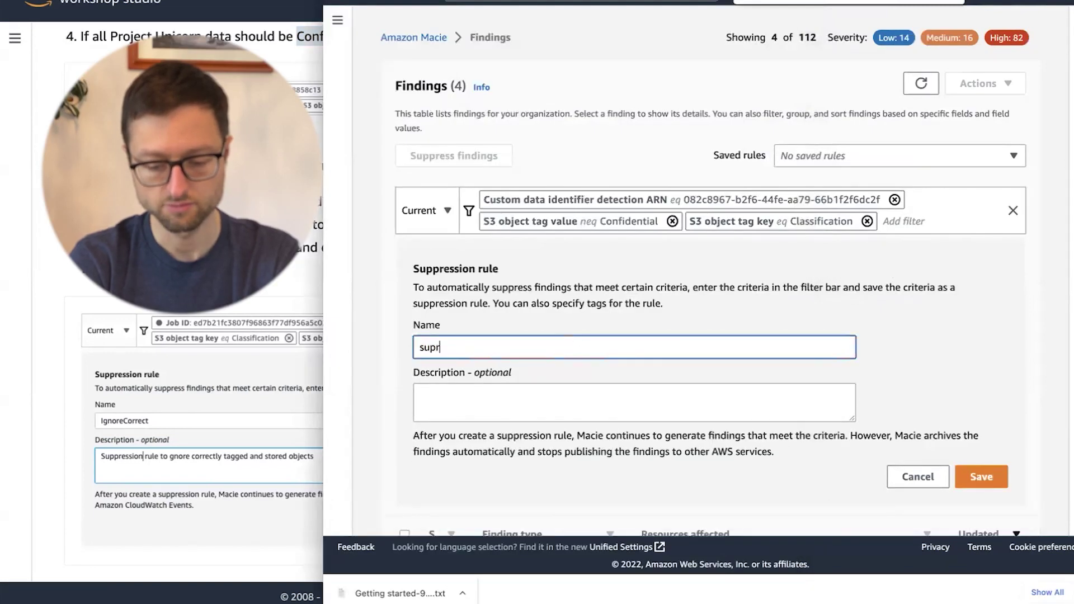
{"action": "left_click", "coordinate": [981, 477]}
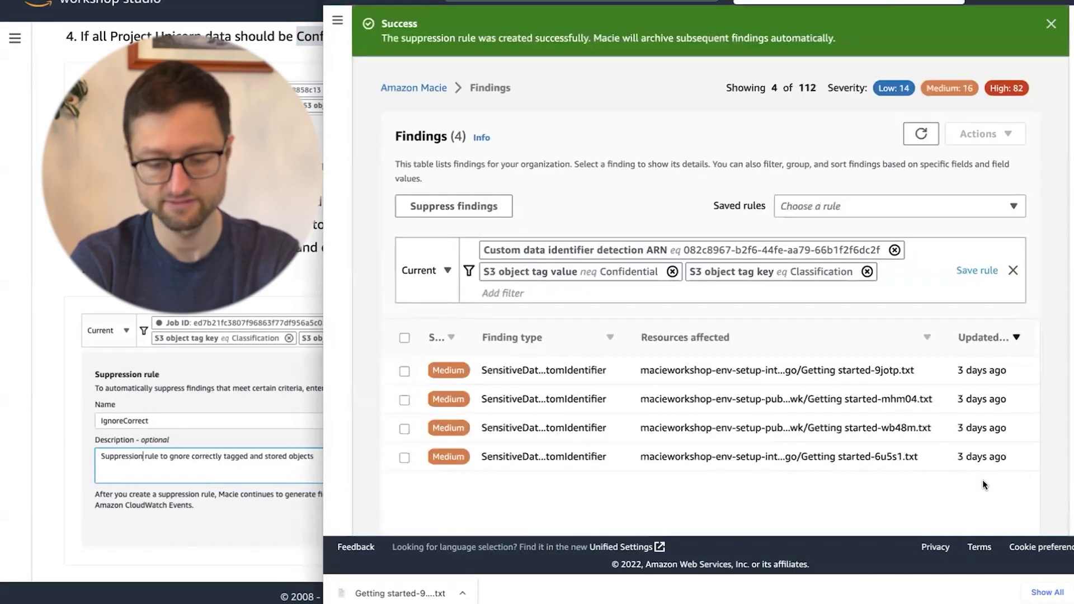
Step: Finish reading the workshop's suppression rule section and advance through the Review page to the Discussion page
{"action": "key", "text": "super+Tab"}
{"action": "scroll", "coordinate": [163, 435], "scroll_direction": "down", "scroll_amount": 1}
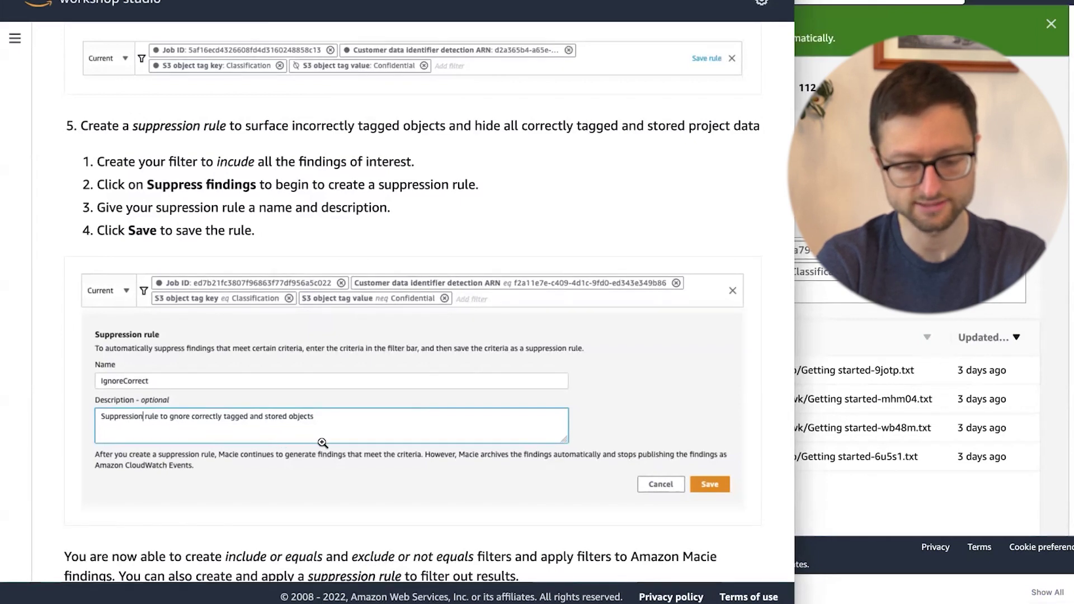
{"action": "scroll", "coordinate": [322, 443], "scroll_direction": "down", "scroll_amount": 2}
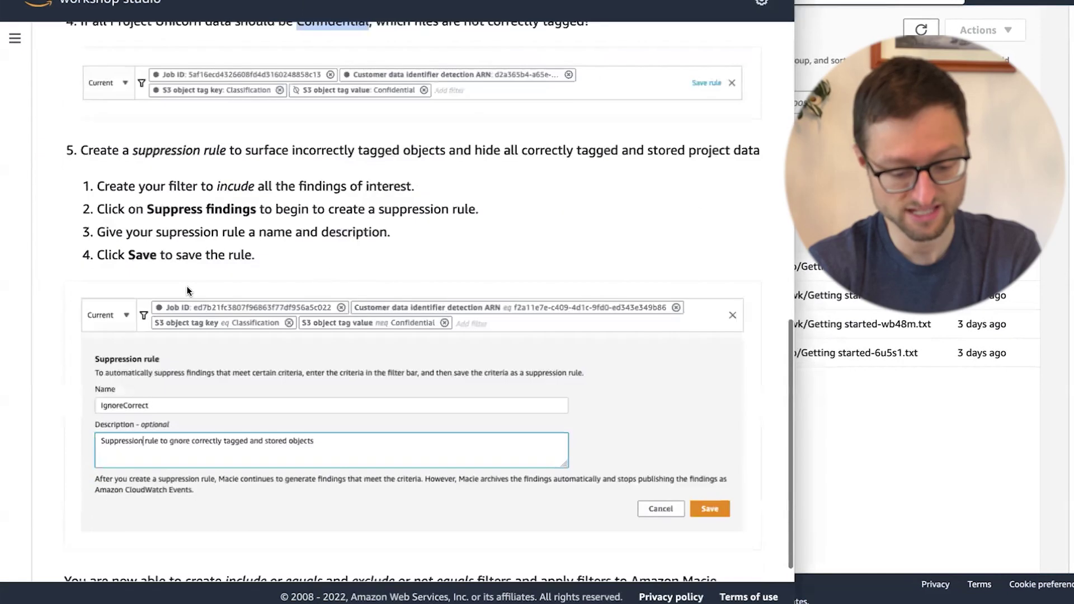
{"action": "scroll", "coordinate": [187, 286], "scroll_direction": "down", "scroll_amount": 2}
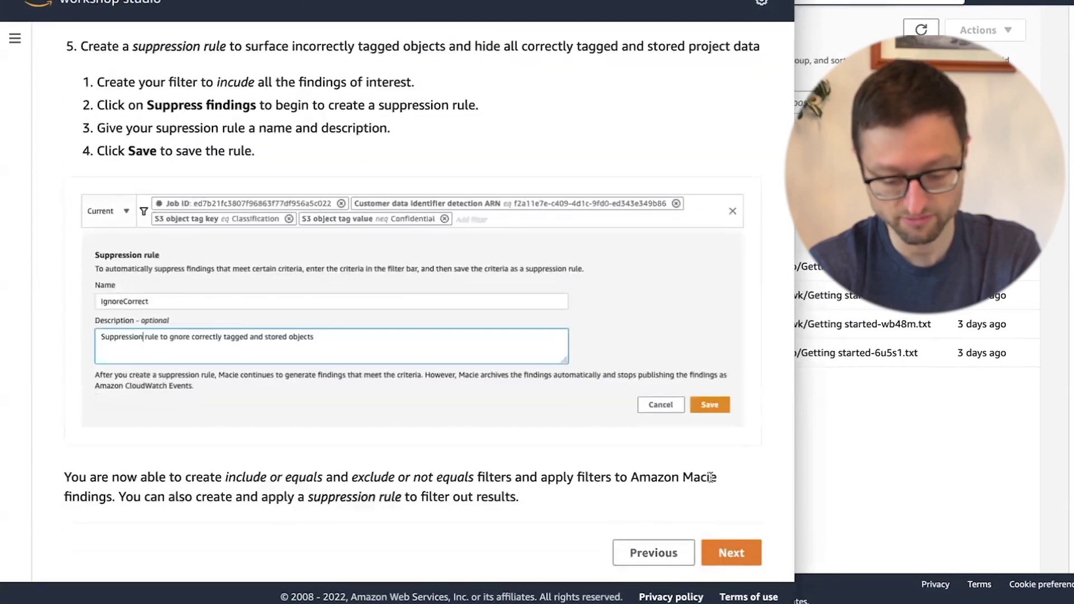
{"action": "left_click", "coordinate": [714, 551]}
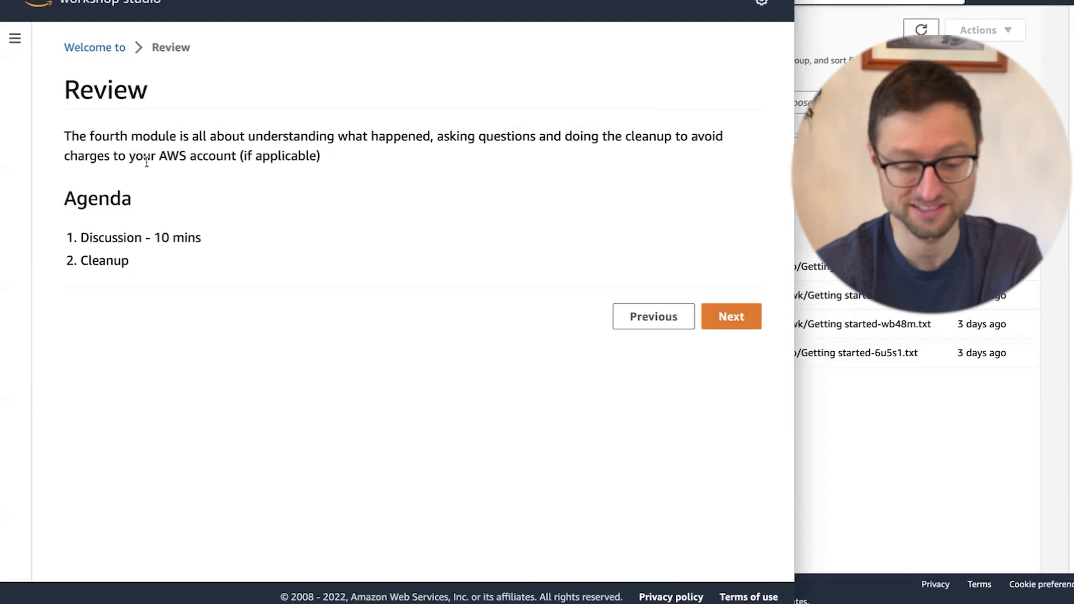
{"action": "left_click", "coordinate": [743, 328]}
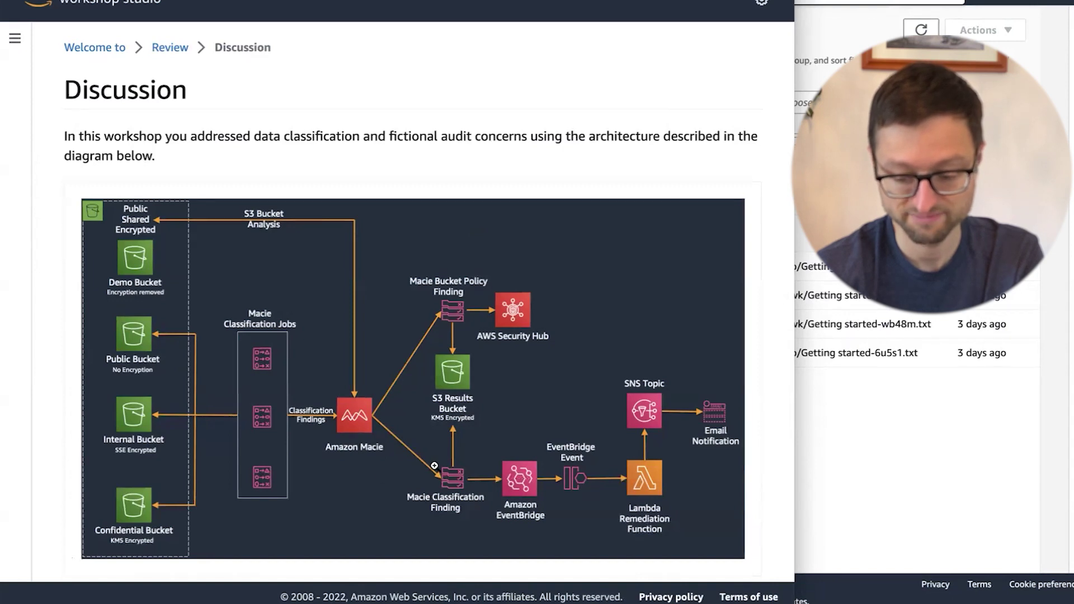
Step: Review the Discussion page's architecture diagram, learned skills and answered data questions, checking back against the filtered Macie findings
{"action": "scroll", "coordinate": [434, 465], "scroll_direction": "down", "scroll_amount": 9}
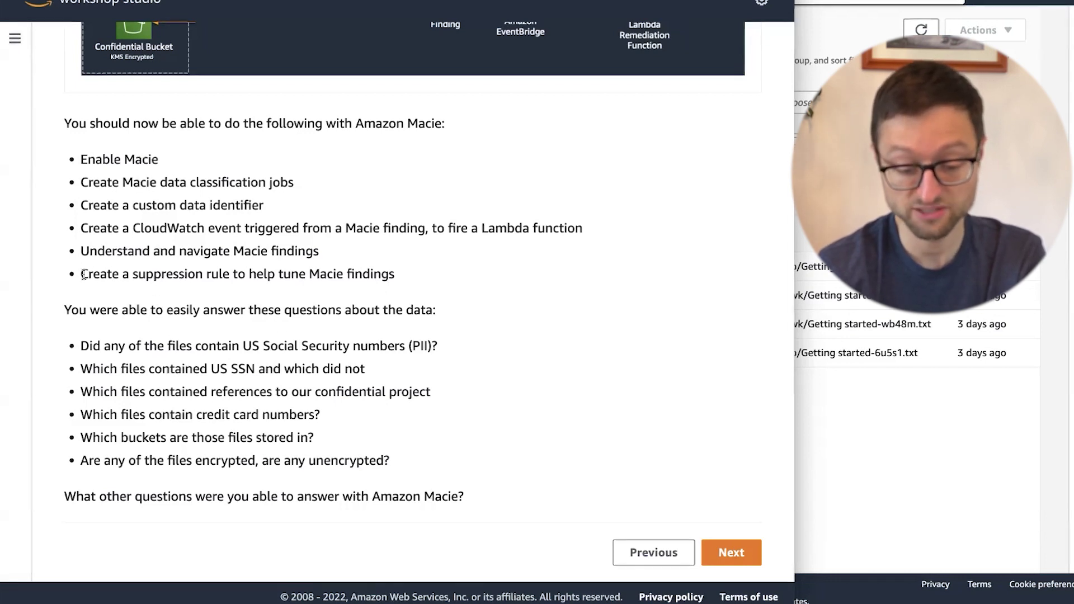
{"action": "left_click_drag", "start_coordinate": [81, 274], "coordinate": [248, 274]}
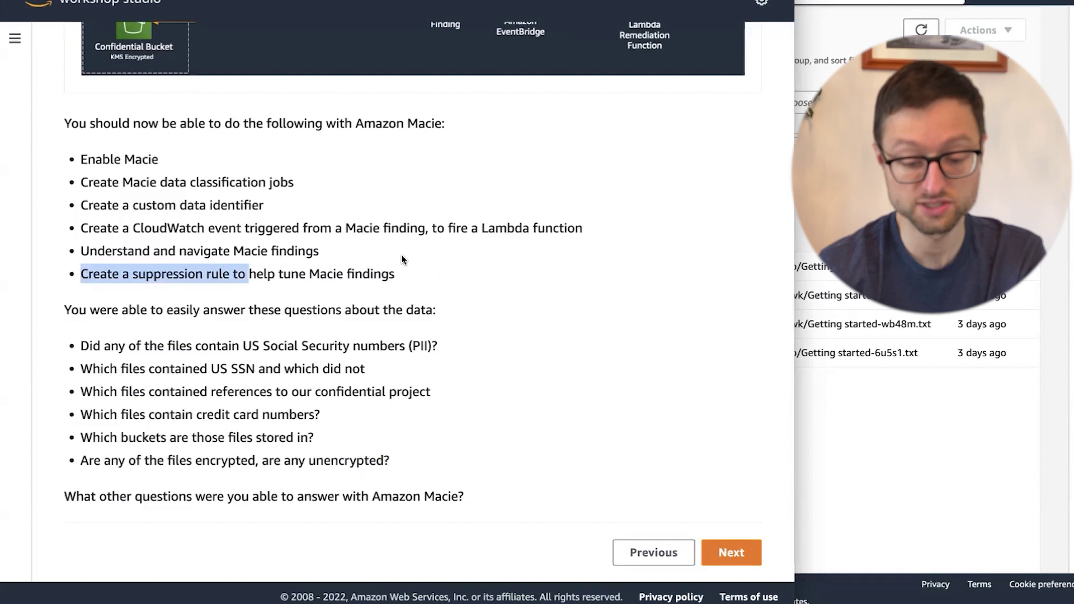
{"action": "left_click", "coordinate": [401, 282]}
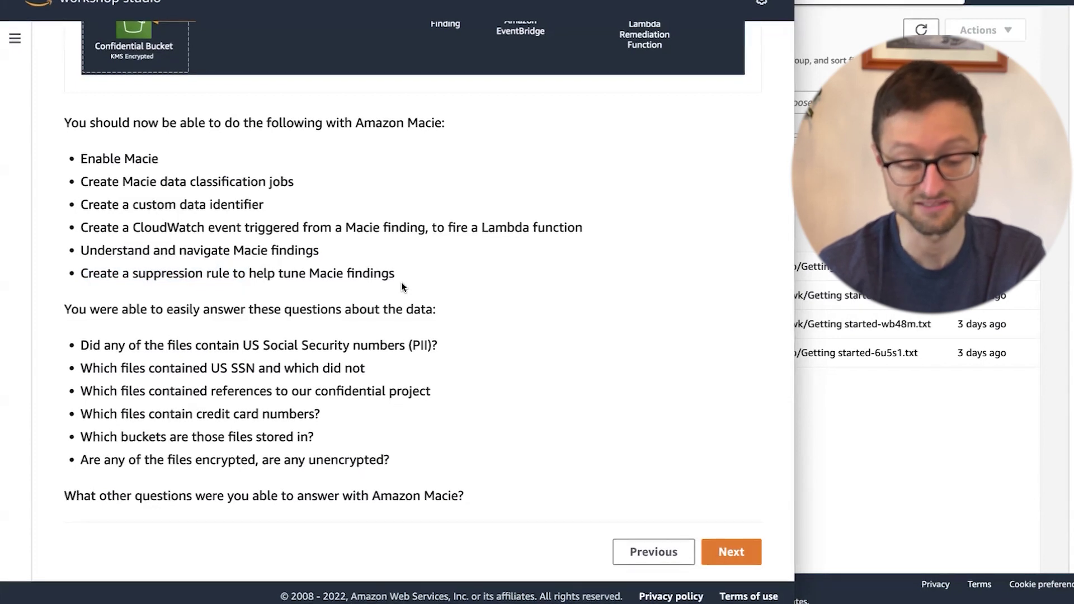
{"action": "left_click", "coordinate": [859, 460]}
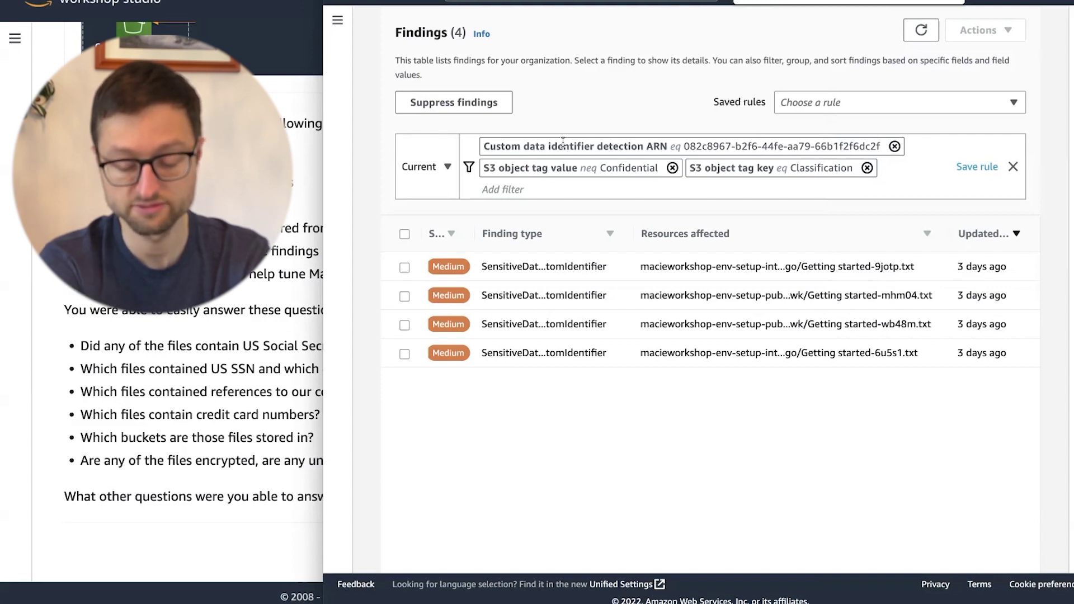
{"action": "left_click", "coordinate": [146, 312]}
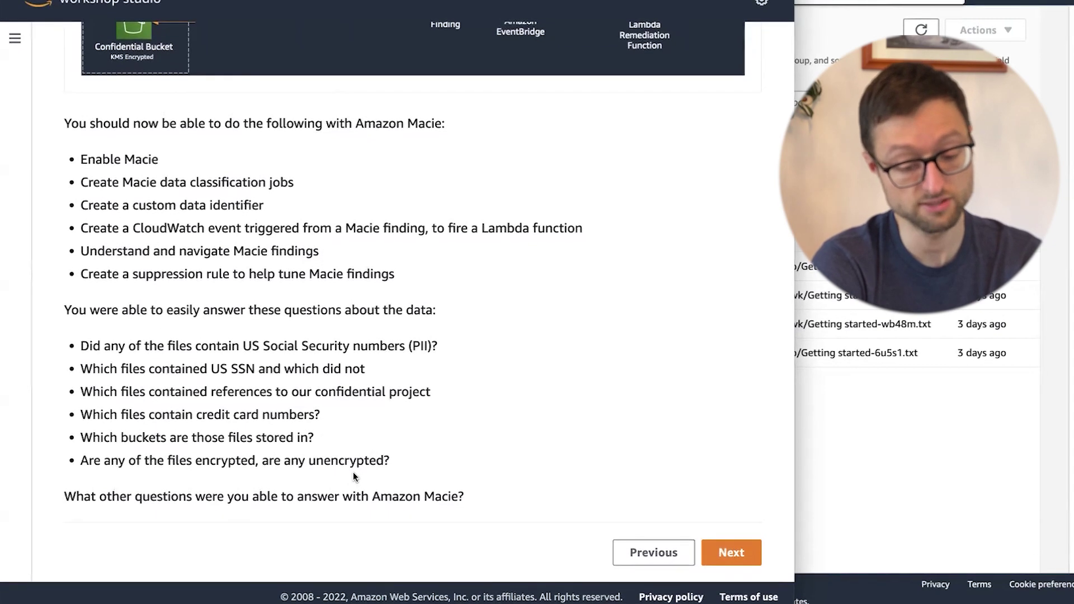
Step: Open the workshop's Cleanup page, review its instructions and the five S3 bucket names to delete, and return to the AWS console
{"action": "left_click", "coordinate": [747, 551]}
{"action": "scroll", "coordinate": [746, 551], "scroll_direction": "down", "scroll_amount": 9}
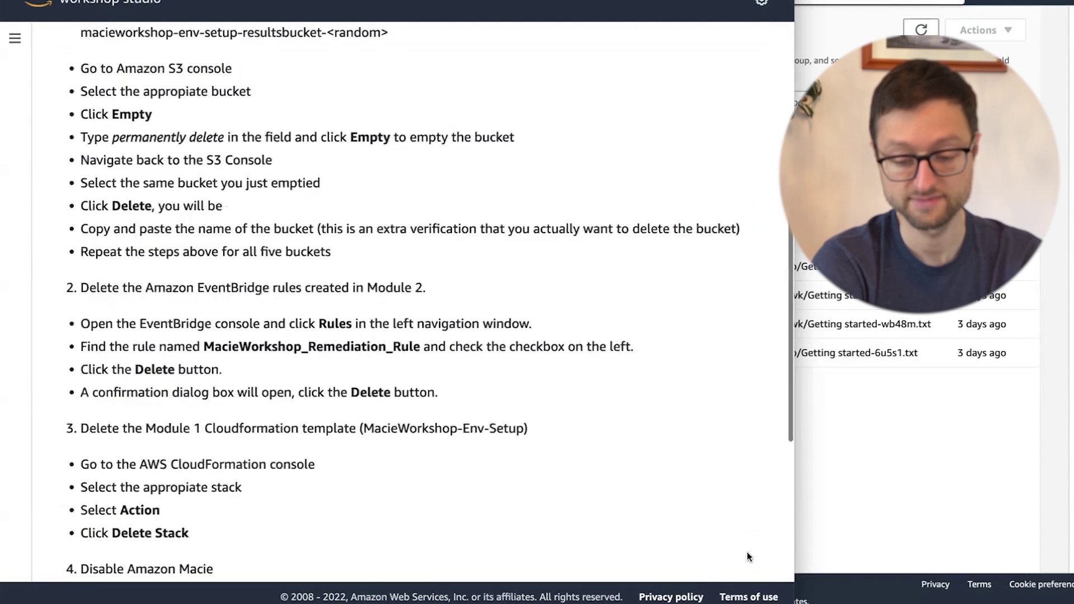
{"action": "scroll", "coordinate": [747, 552], "scroll_direction": "up", "scroll_amount": 9}
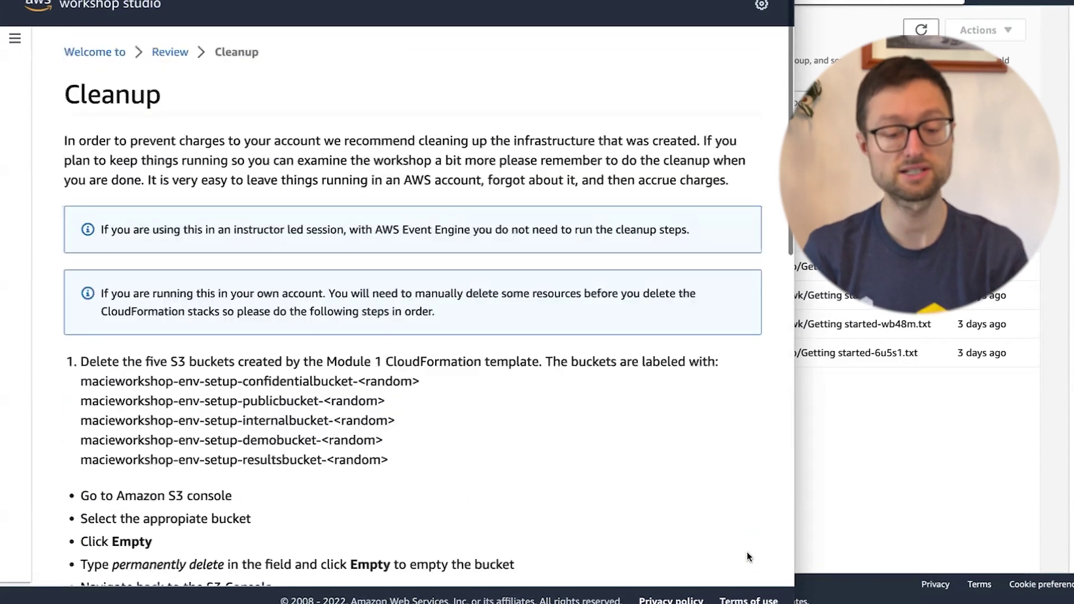
{"action": "scroll", "coordinate": [747, 552], "scroll_direction": "down", "scroll_amount": 1}
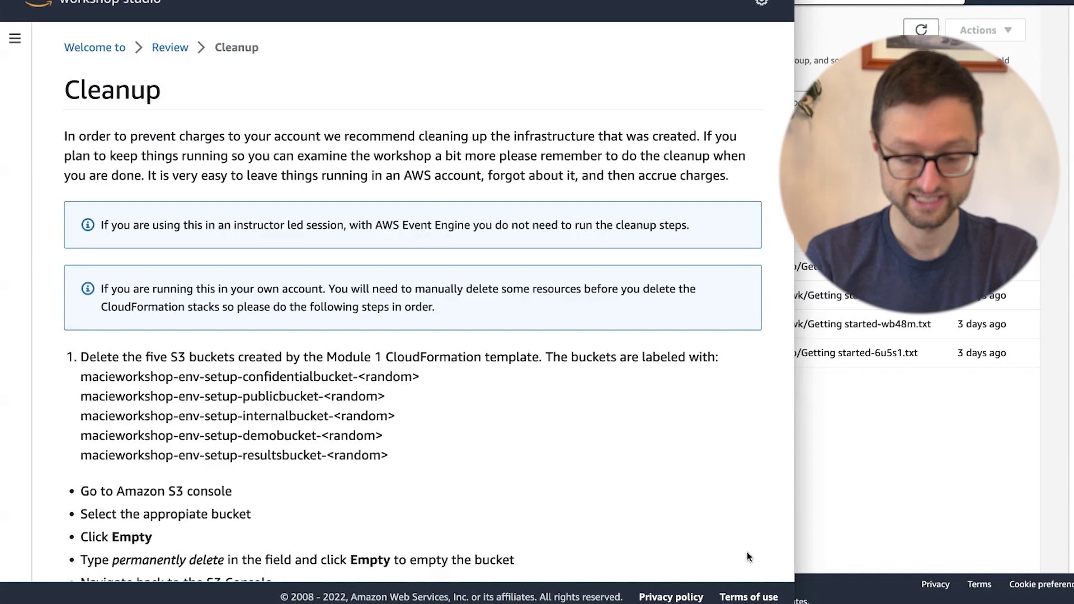
{"action": "left_click_drag", "start_coordinate": [419, 465], "coordinate": [55, 370]}
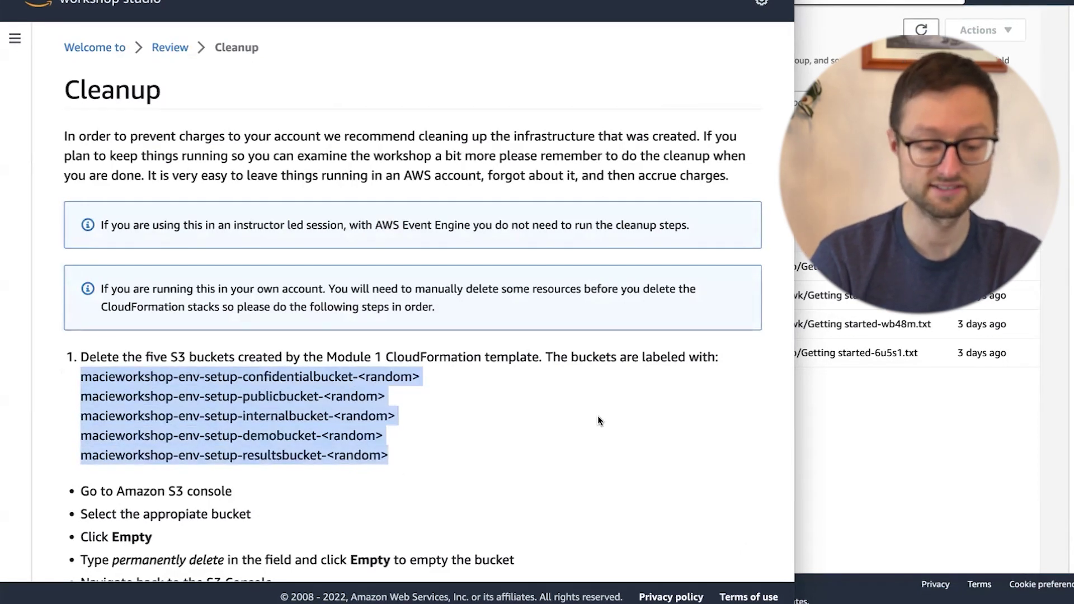
{"action": "left_click", "coordinate": [904, 399]}
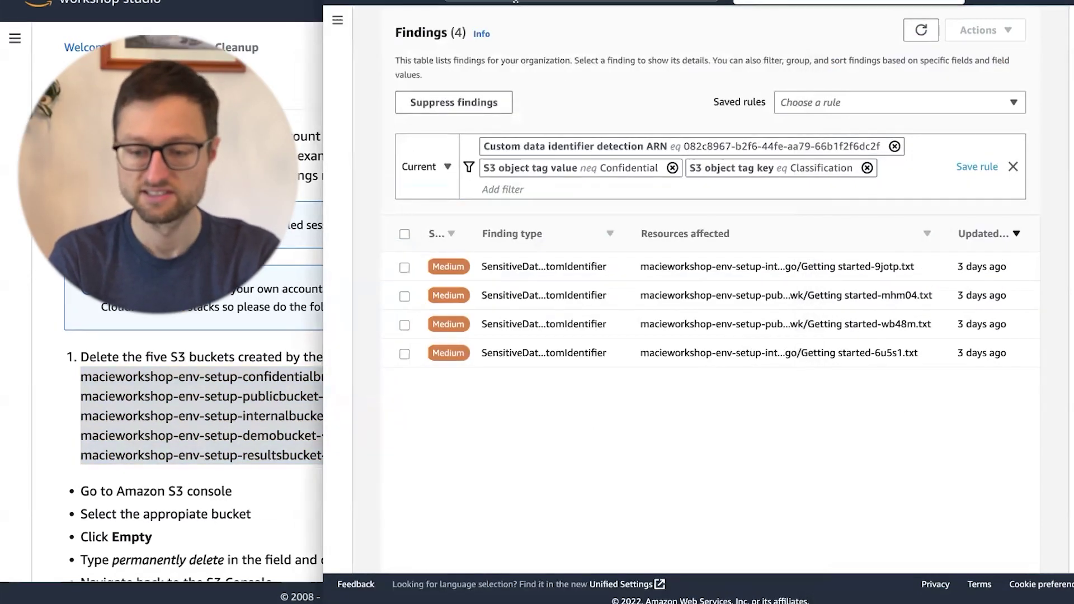
Step: Switch from Macie to the S3 service and filter the bucket list by macie
{"action": "left_click", "coordinate": [515, 1]}
{"action": "type", "text": "s3"}
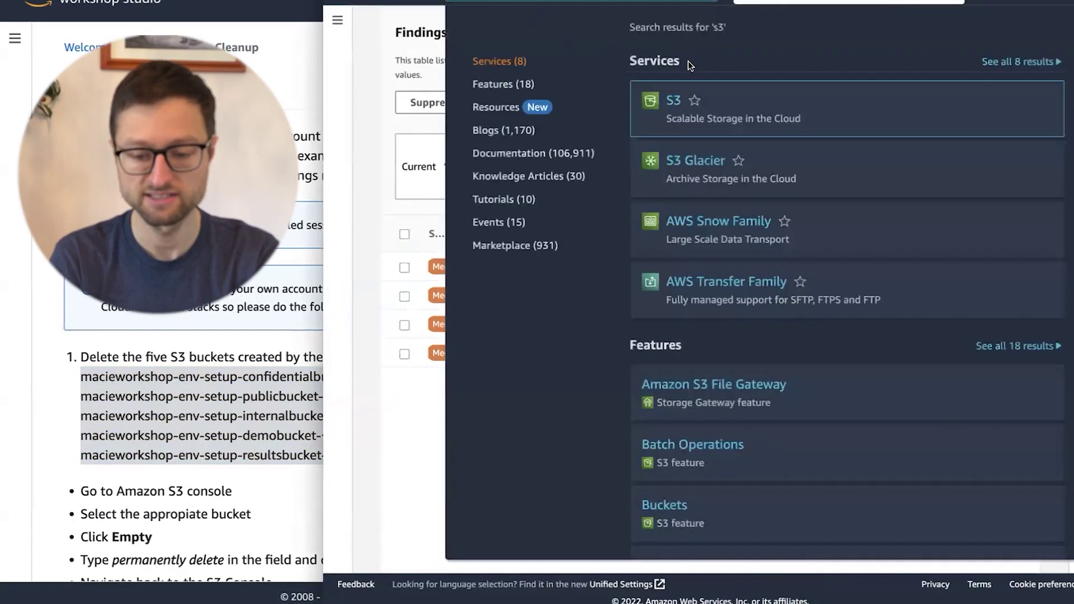
{"action": "left_click", "coordinate": [642, 101]}
{"action": "left_click", "coordinate": [635, 366]}
{"action": "type", "text": "macie"}
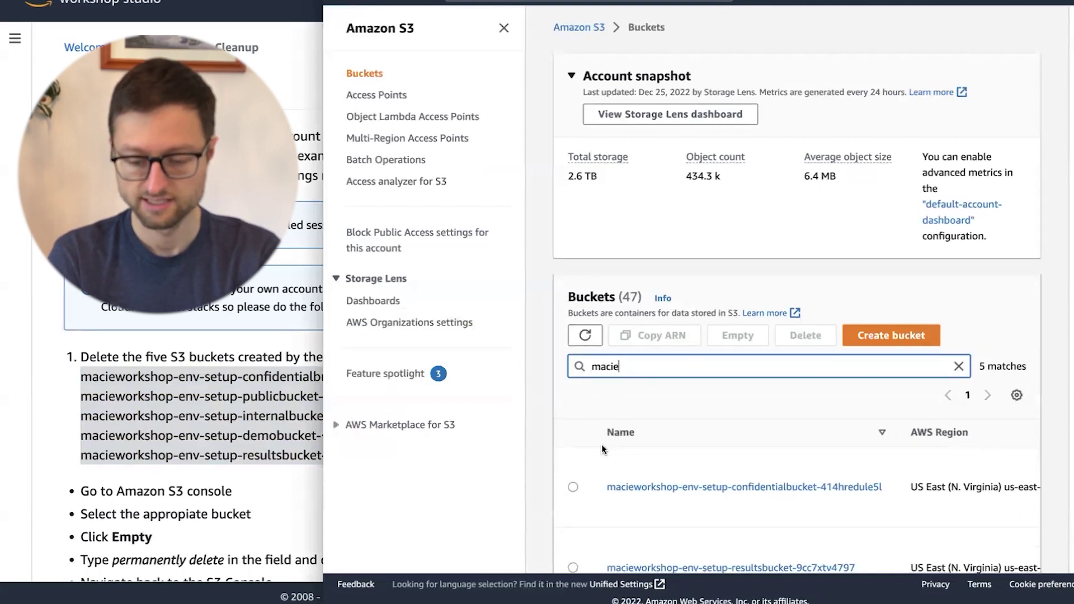
{"action": "scroll", "coordinate": [602, 444], "scroll_direction": "down", "scroll_amount": 1}
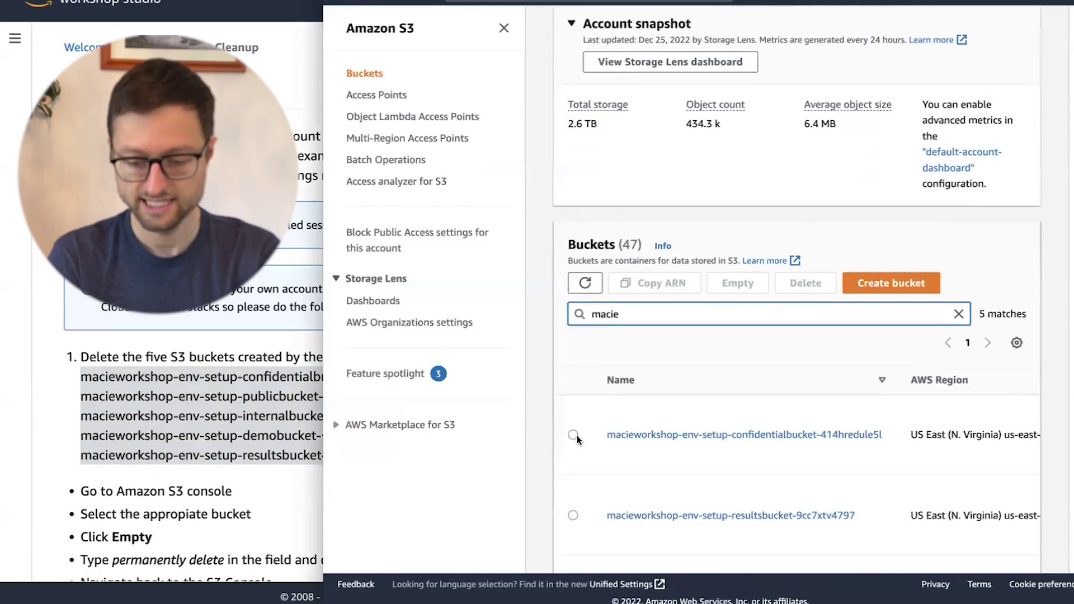
Step: Empty the macieworkshop-env-setup-confidentialbucket bucket, confirming with permanently delete, and exit to the bucket list
{"action": "left_click", "coordinate": [572, 435]}
{"action": "scroll", "coordinate": [571, 437], "scroll_direction": "down", "scroll_amount": 1}
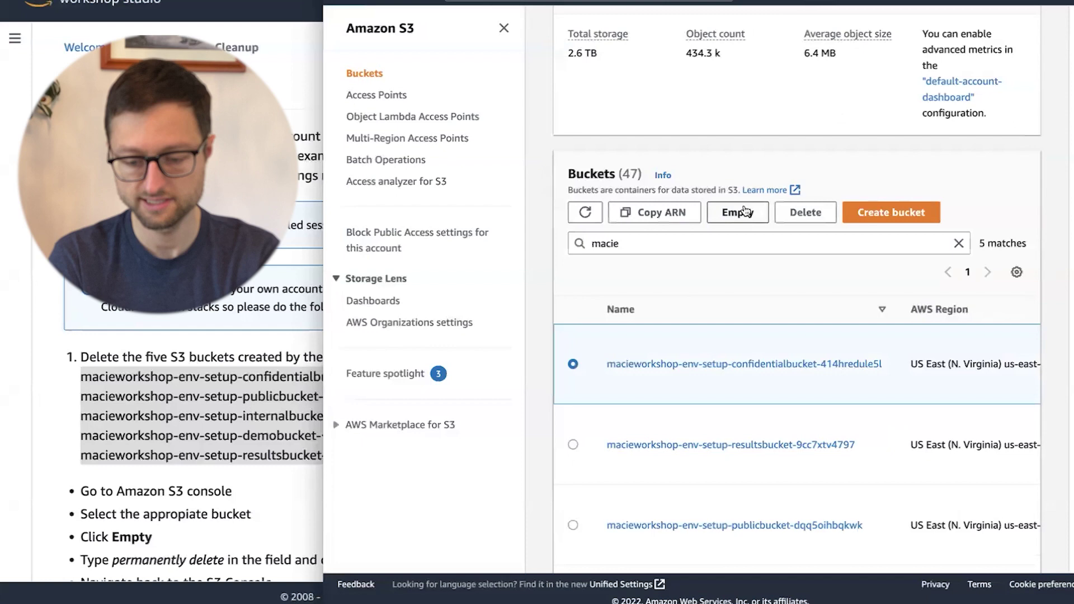
{"action": "left_click", "coordinate": [740, 210]}
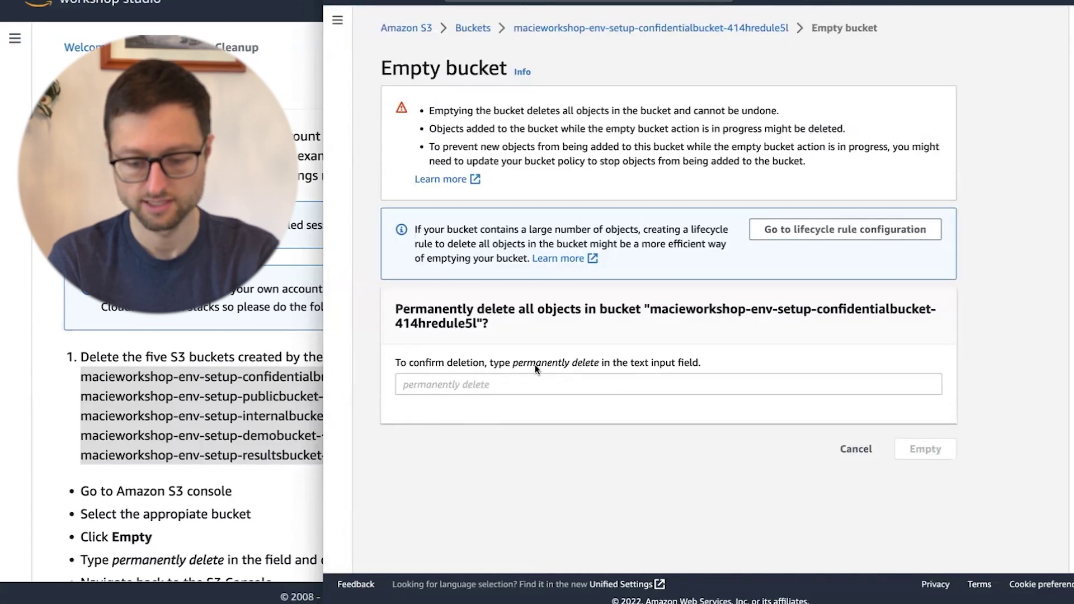
{"action": "left_click_drag", "start_coordinate": [512, 361], "coordinate": [596, 364]}
{"action": "key", "text": "ctrl+c"}
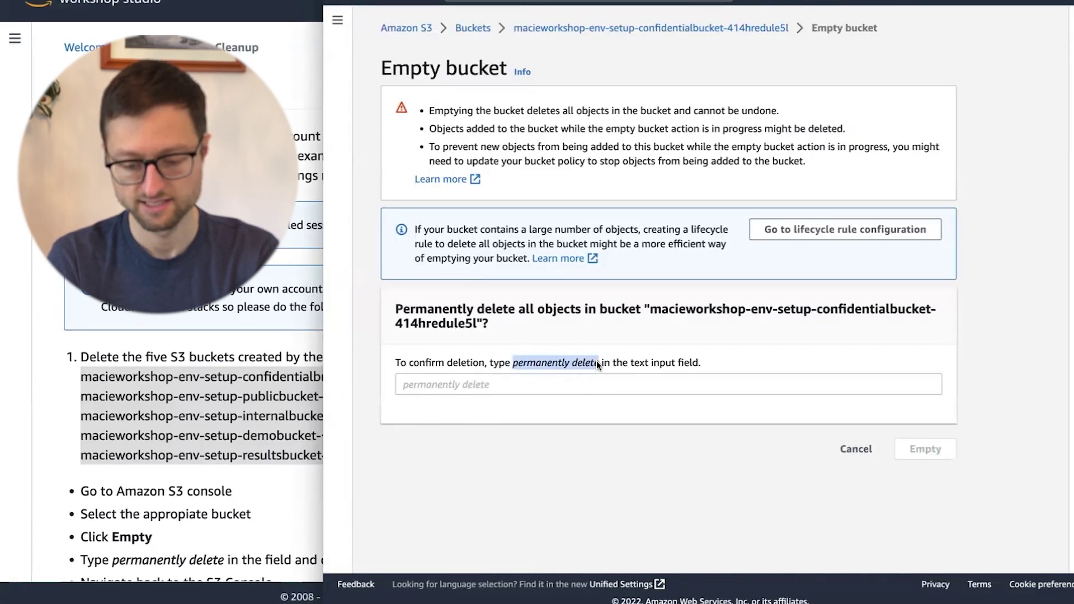
{"action": "left_click", "coordinate": [616, 385]}
{"action": "key", "text": "ctrl+v"}
{"action": "left_click", "coordinate": [917, 447]}
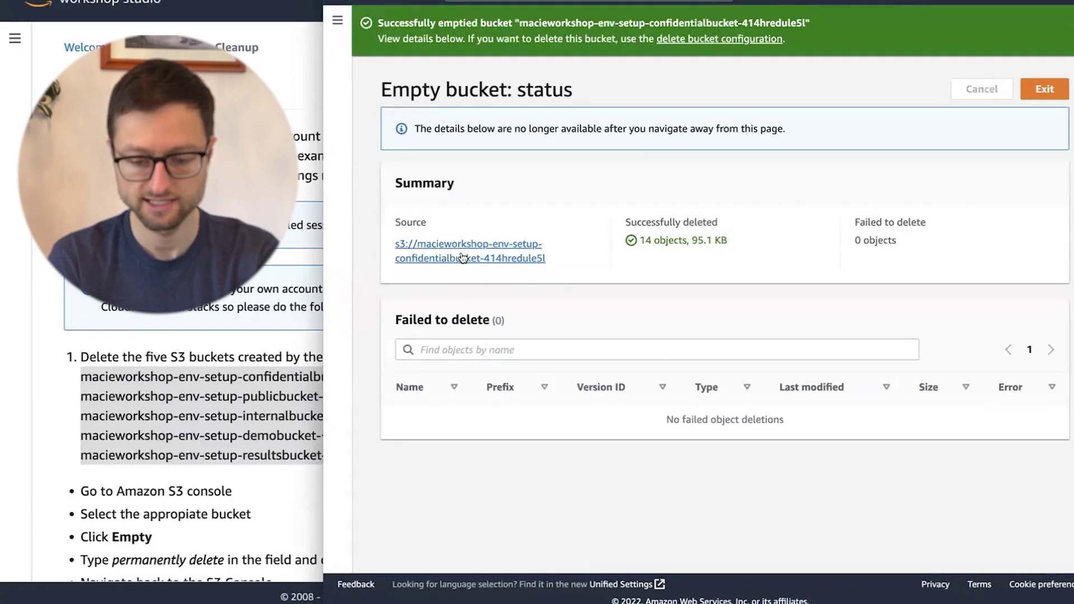
{"action": "left_click", "coordinate": [338, 23]}
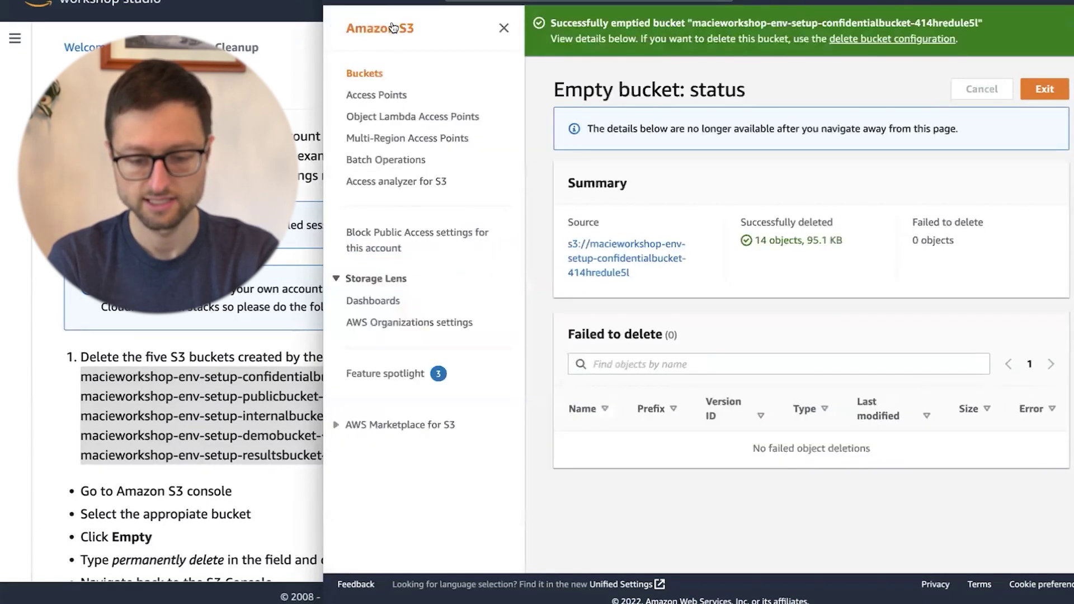
{"action": "left_click", "coordinate": [1044, 89]}
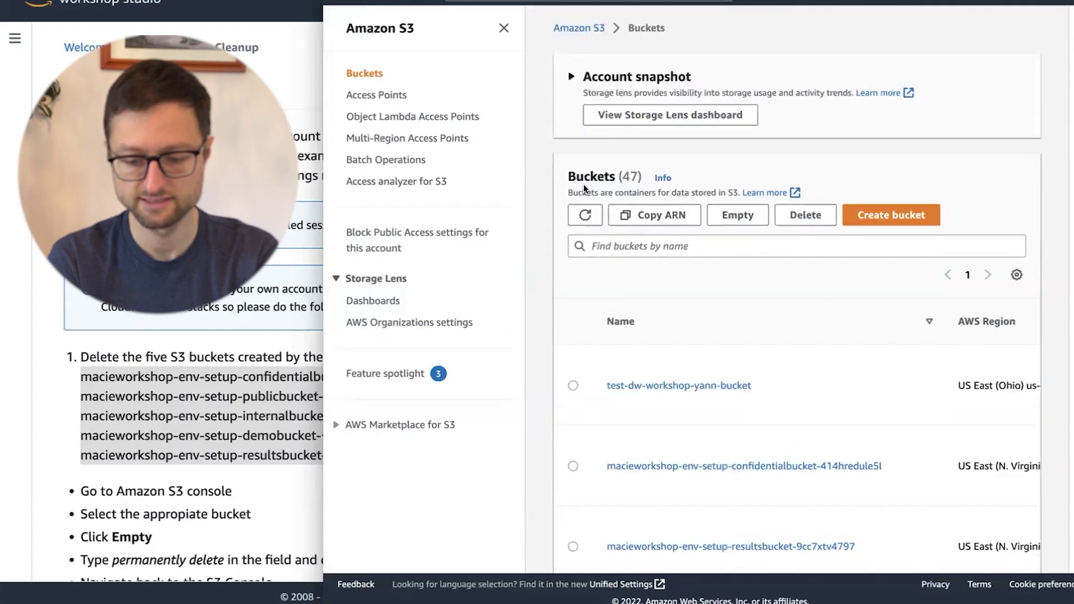
Step: Filter the buckets by macie, empty the macieworkshop-env-setup-resultsbucket bucket with the permanently delete confirmation, and exit the status page
{"action": "left_click", "coordinate": [480, 285]}
{"action": "type", "text": "macie"}
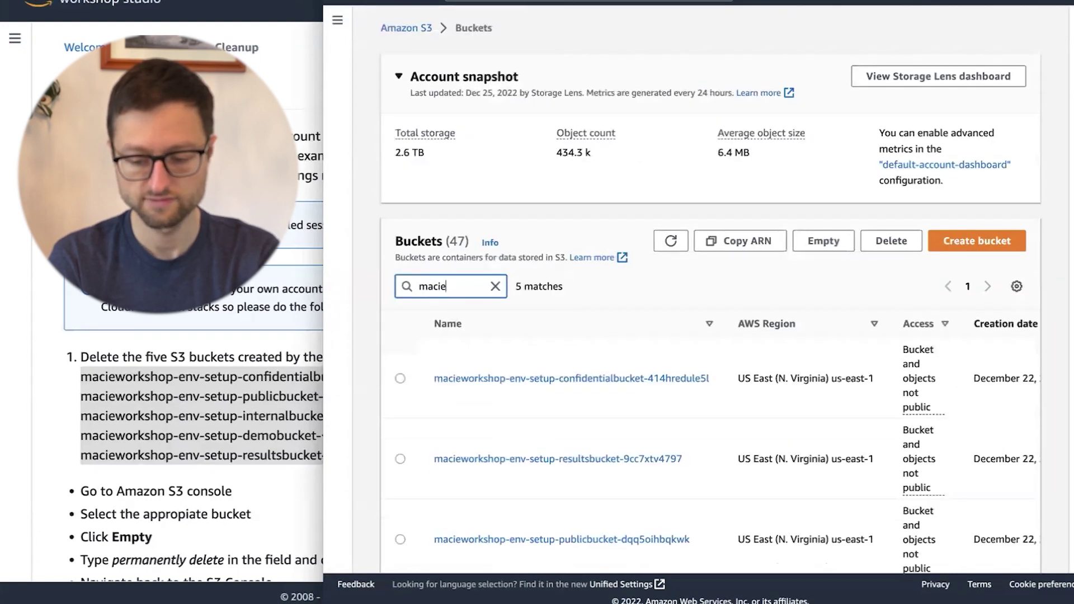
{"action": "left_click", "coordinate": [458, 458]}
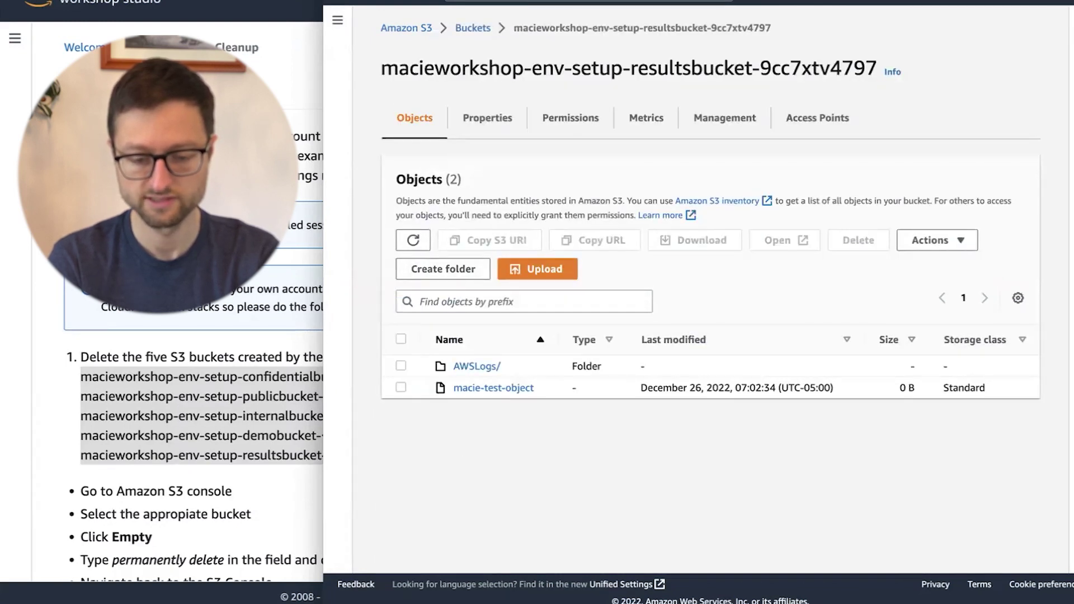
{"action": "left_click", "coordinate": [472, 28]}
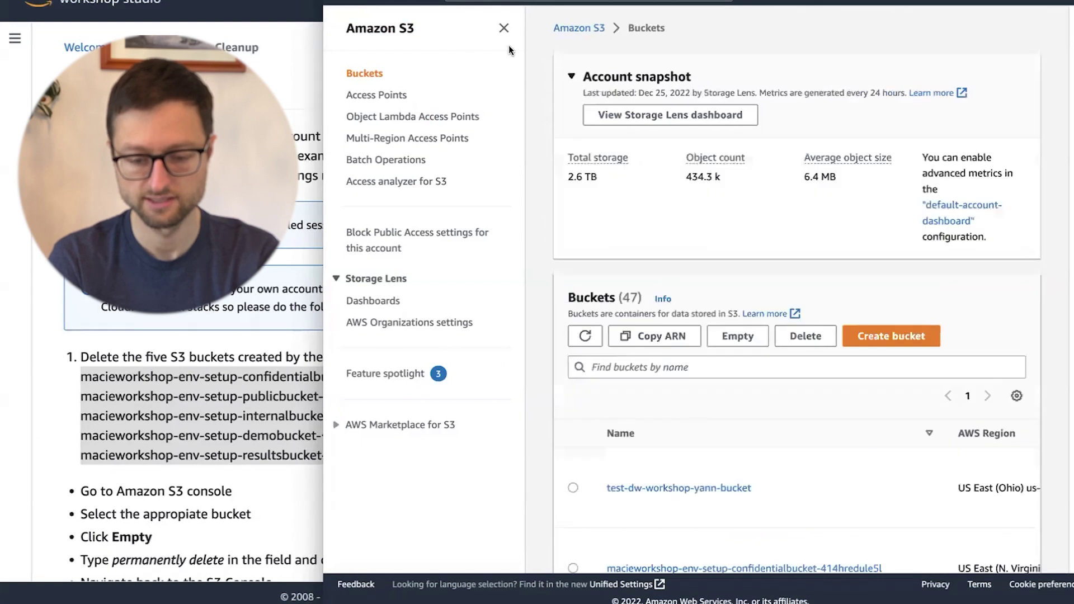
{"action": "left_click", "coordinate": [400, 458]}
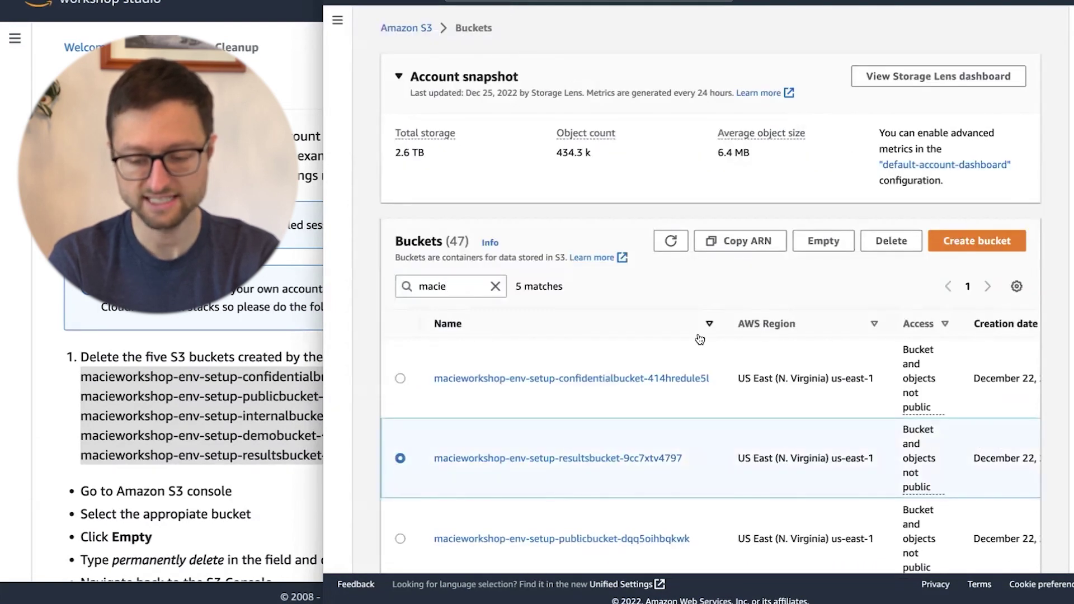
{"action": "left_click", "coordinate": [822, 241]}
{"action": "left_click", "coordinate": [624, 388]}
{"action": "key", "text": "ctrl+v"}
{"action": "left_click", "coordinate": [924, 449]}
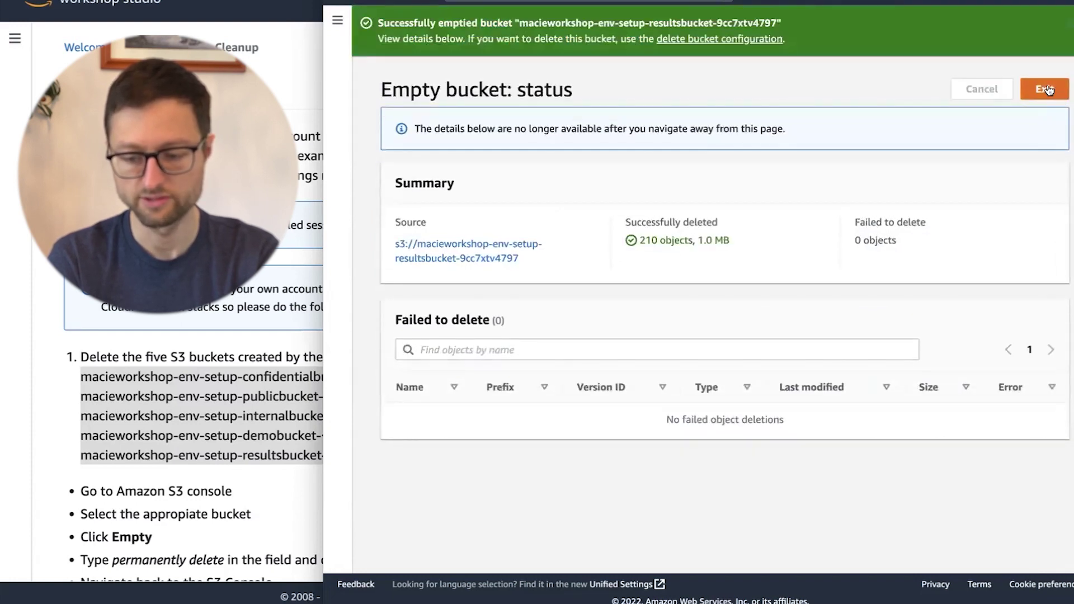
{"action": "left_click", "coordinate": [1046, 89]}
Step: Filter the buckets by macie, empty the macieworkshop-env-setup-publicbucket bucket, and exit the status page
{"action": "scroll", "coordinate": [727, 402], "scroll_direction": "down", "scroll_amount": 1}
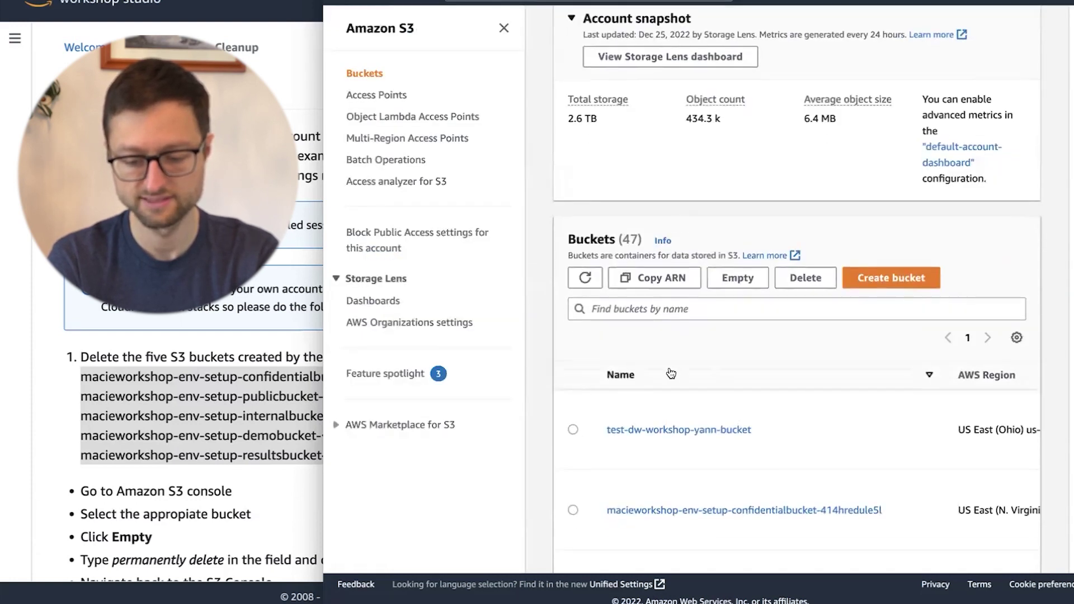
{"action": "left_click", "coordinate": [638, 308]}
{"action": "type", "text": "macie"}
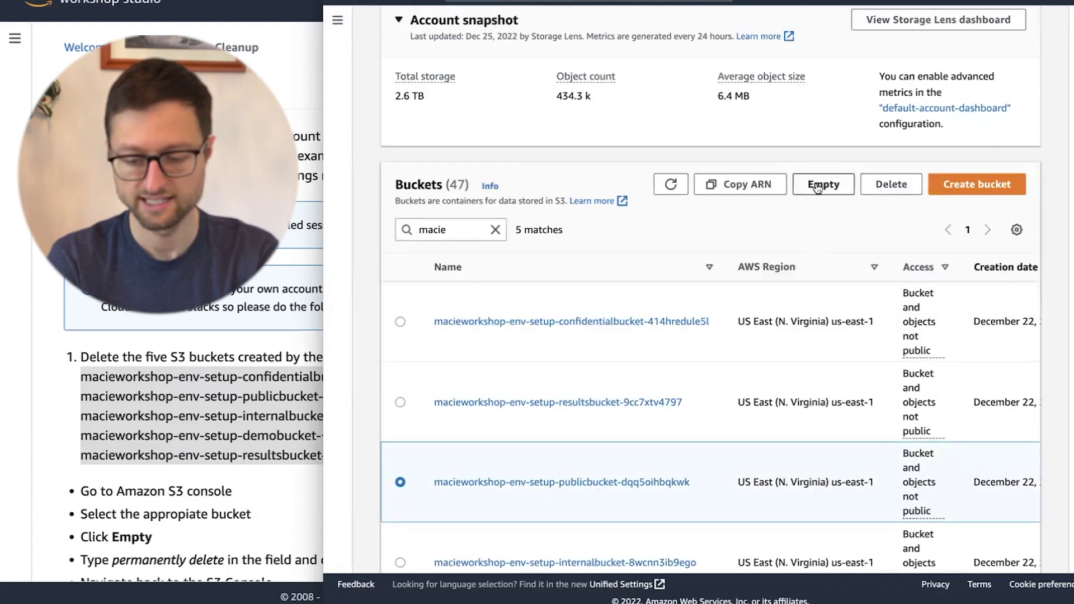
{"action": "left_click", "coordinate": [813, 181]}
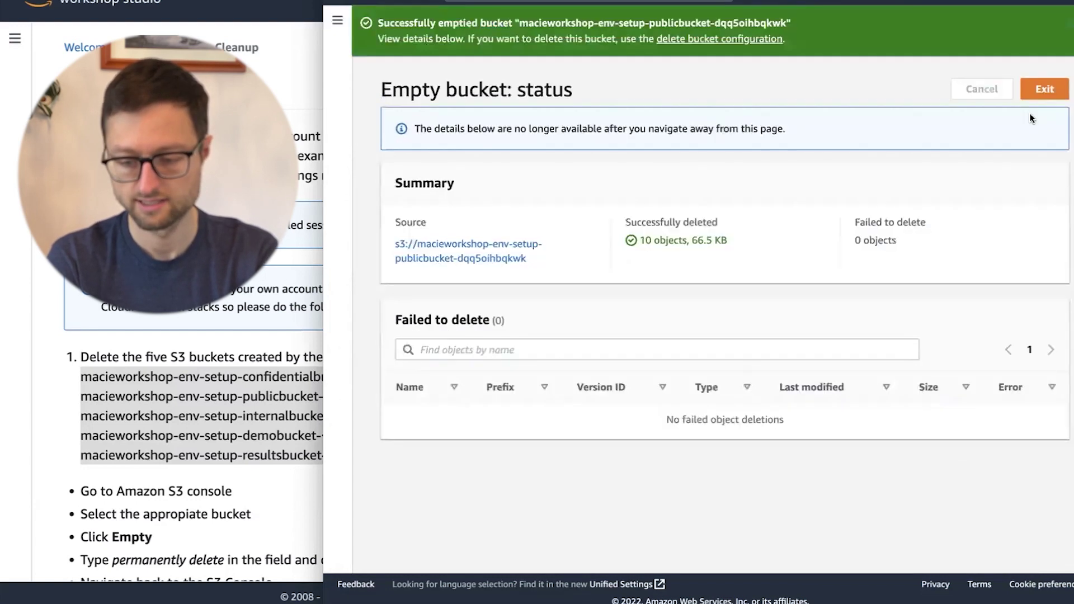
{"action": "left_click", "coordinate": [1040, 90]}
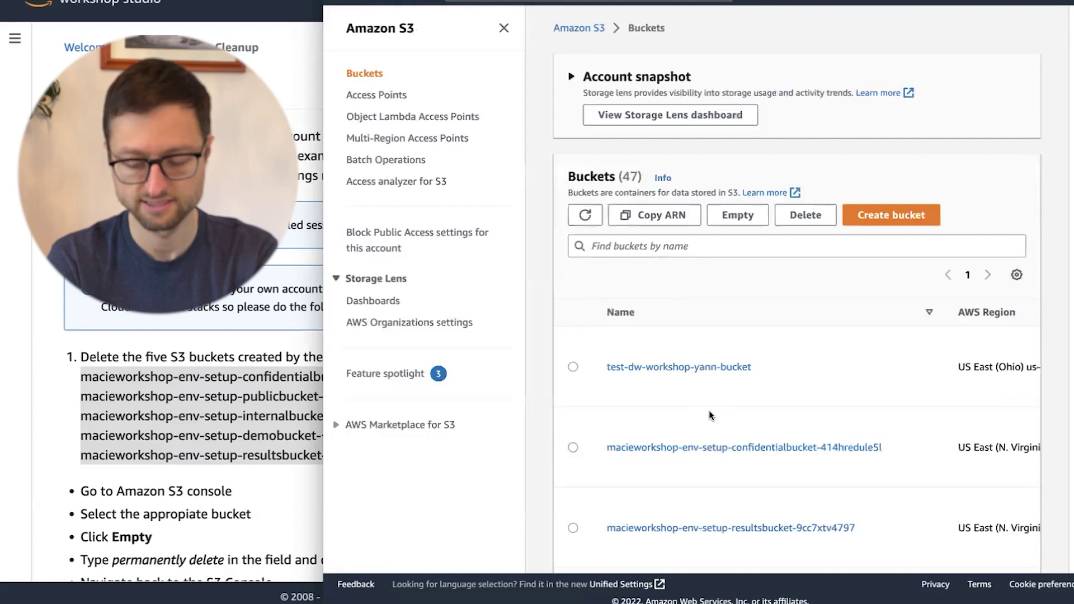
Step: Filter the buckets by macie, empty the macieworkshop-env-setup-internalbucket bucket with the permanently delete confirmation, and exit the status page
{"action": "type", "text": "macie"}
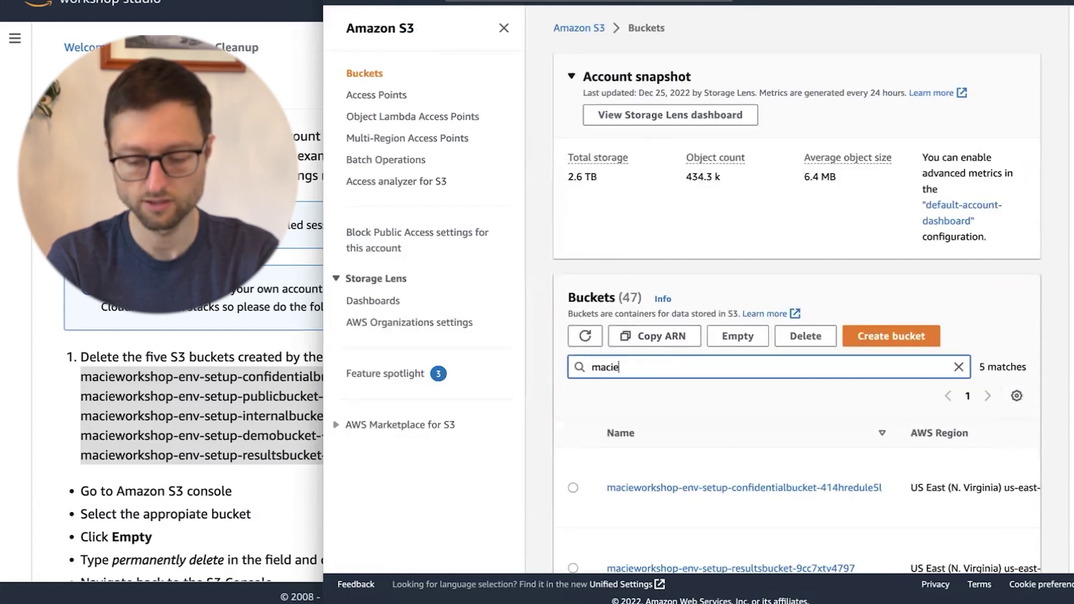
{"action": "scroll", "coordinate": [572, 478], "scroll_direction": "down", "scroll_amount": 4}
{"action": "left_click", "coordinate": [734, 83]}
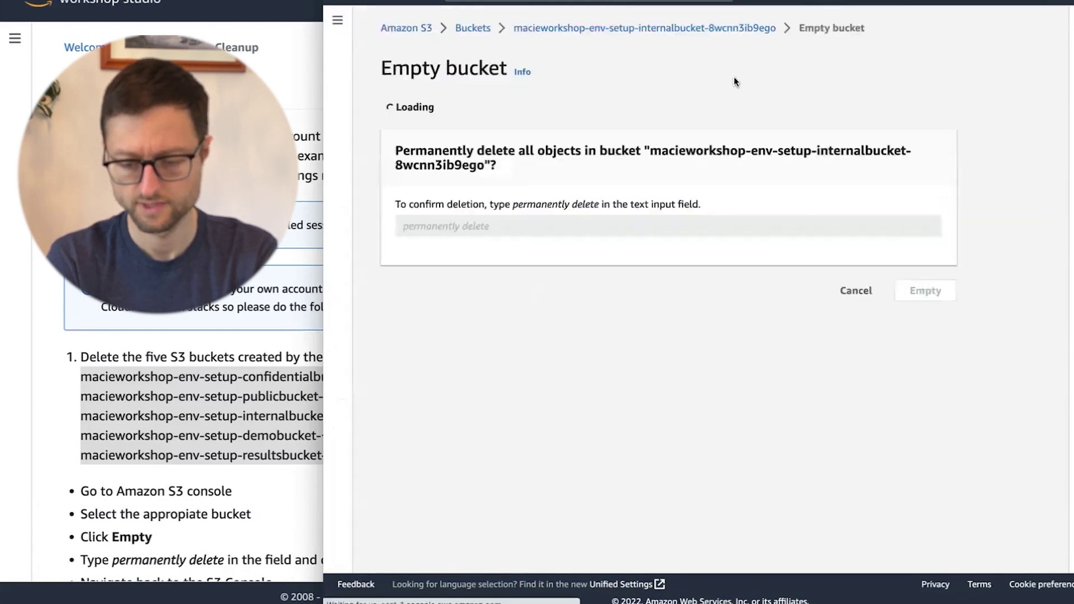
{"action": "left_click", "coordinate": [665, 384]}
{"action": "key", "text": "ctrl+v"}
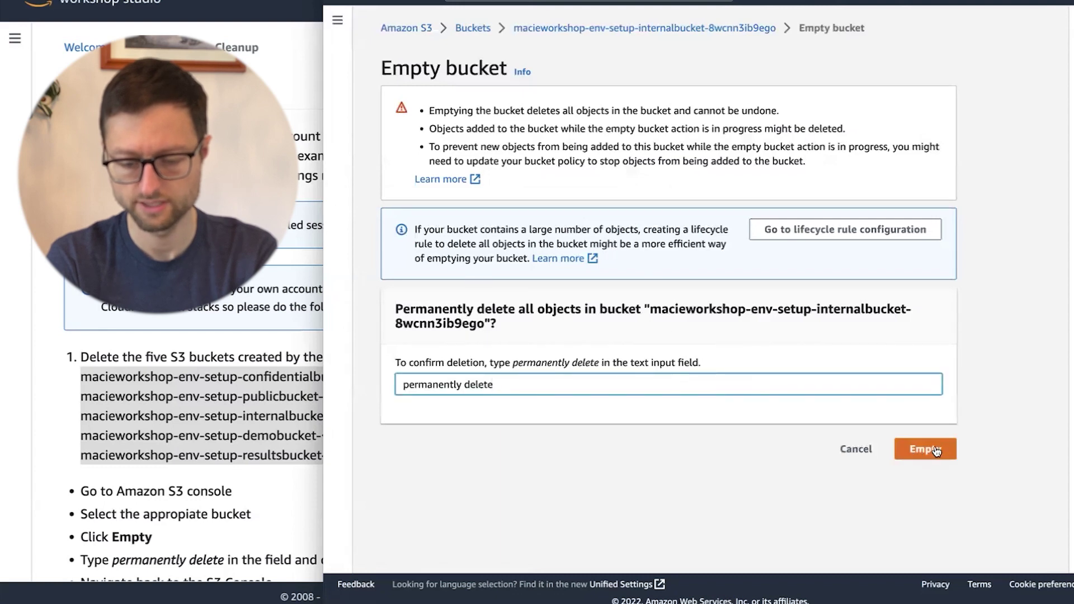
{"action": "left_click", "coordinate": [935, 451]}
{"action": "left_click", "coordinate": [1040, 101]}
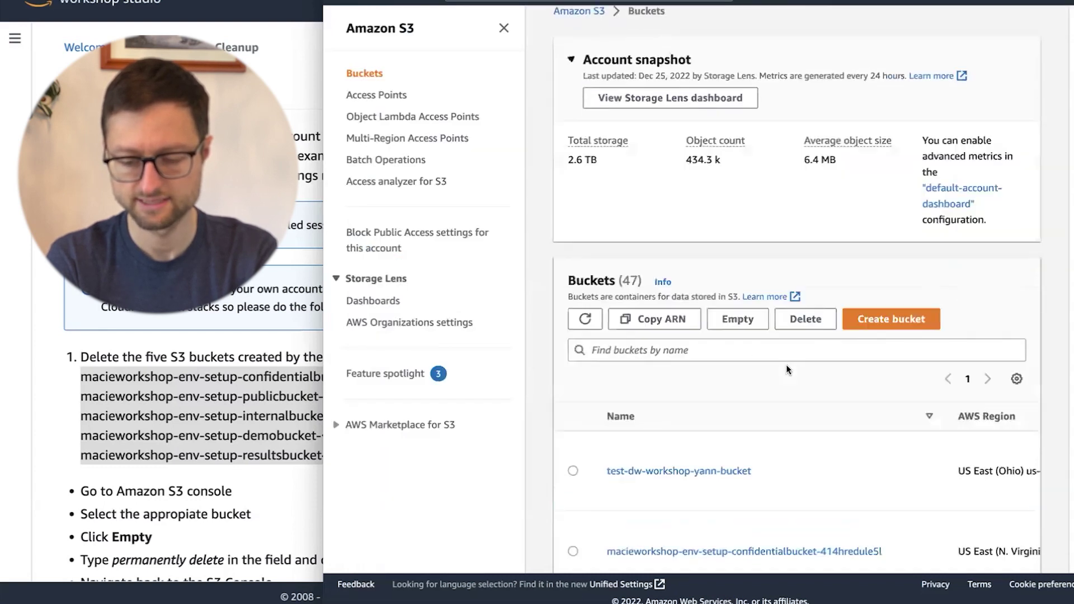
Step: Filter the buckets by macie, try to empty the macieworkshop-env-setup-demobucket bucket, and open that bucket to check its objects
{"action": "left_click", "coordinate": [772, 353]}
{"action": "type", "text": "macie"}
{"action": "scroll", "coordinate": [727, 336], "scroll_direction": "down", "scroll_amount": 5}
{"action": "left_click", "coordinate": [573, 519]}
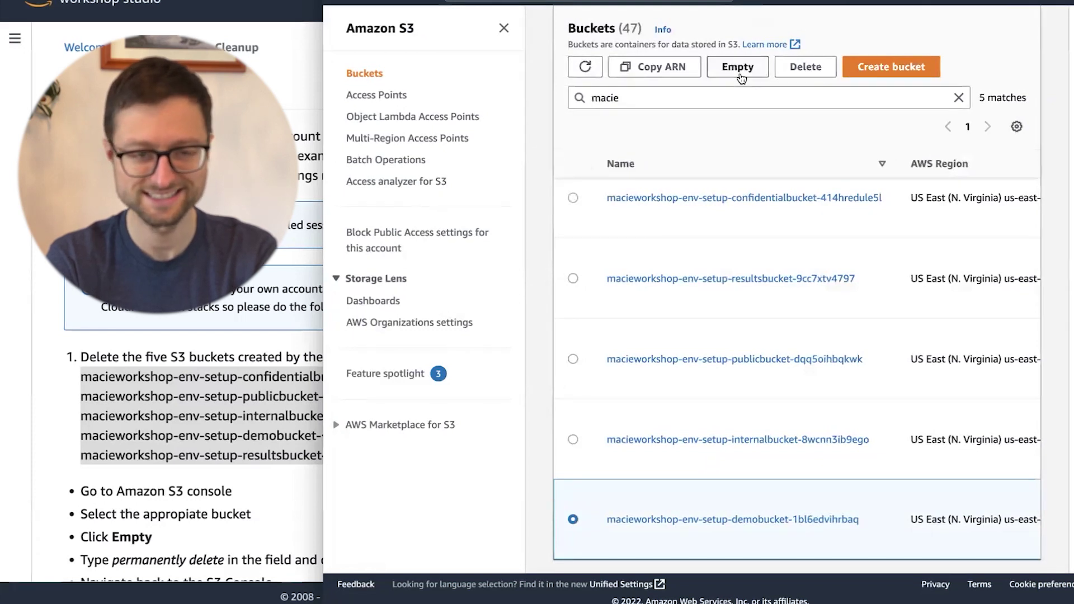
{"action": "left_click", "coordinate": [740, 74]}
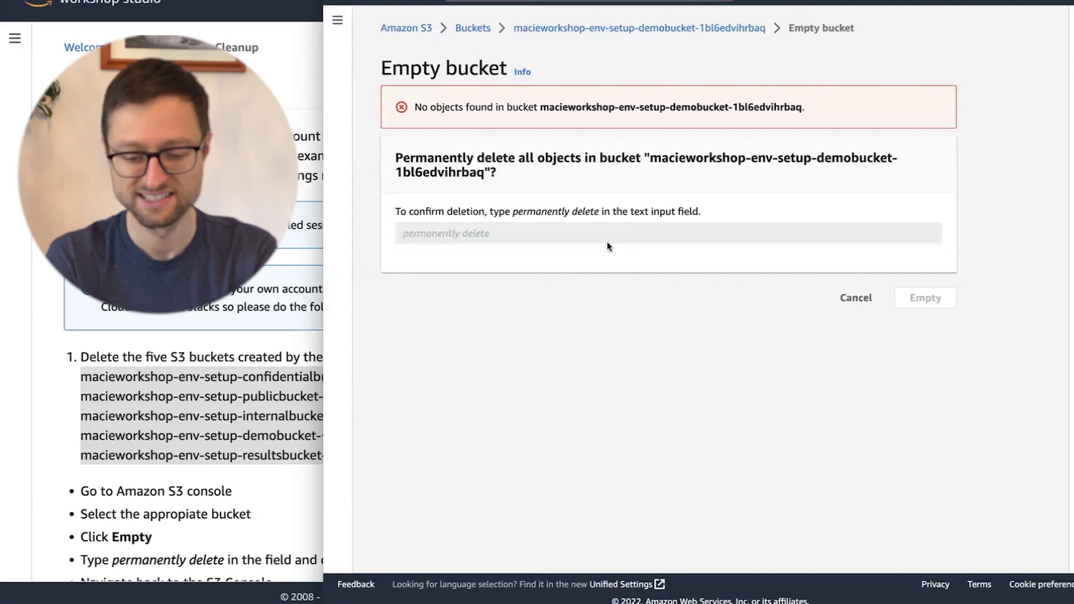
{"action": "left_click", "coordinate": [599, 22]}
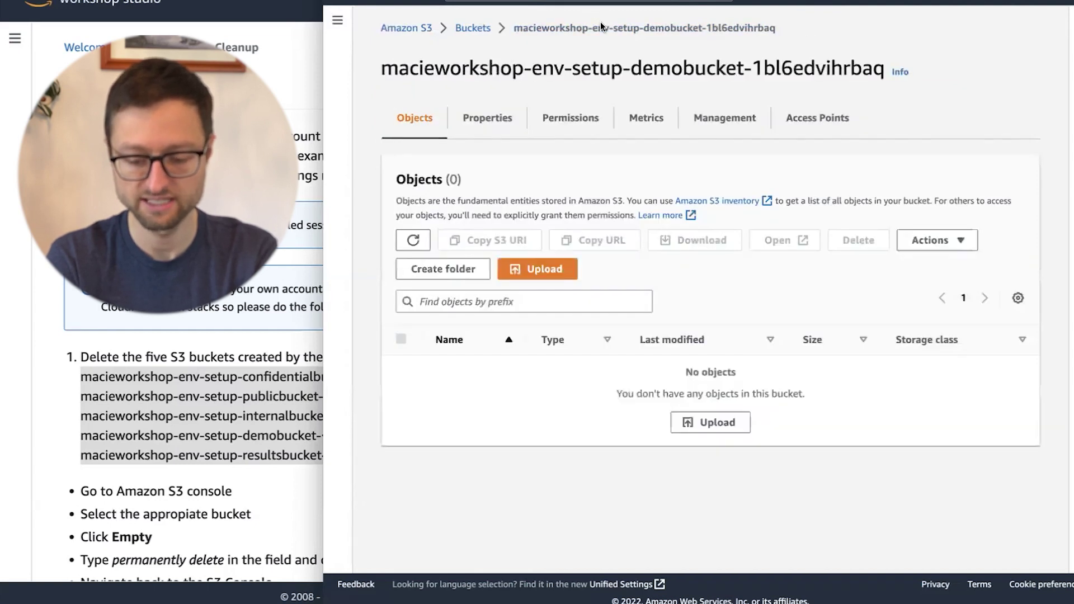
Step: Check the workshop's Cleanup page for the bucket deletion instructions and return to the S3 console
{"action": "left_click", "coordinate": [257, 519]}
{"action": "scroll", "coordinate": [256, 519], "scroll_direction": "down", "scroll_amount": 3}
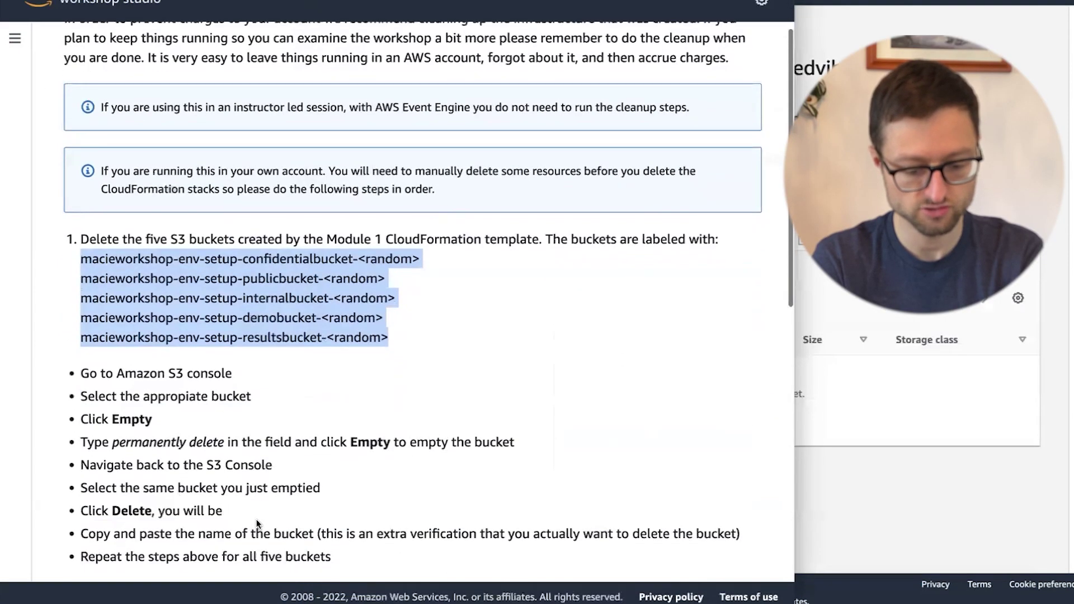
{"action": "key", "text": "alt+Tab"}
Step: Filter the buckets by macie and delete the macieworkshop-env-setup-confidentialbucket bucket, confirming with its full name macieworkshop-env-setup-confidentialbucket-414hredule5l
{"action": "left_click", "coordinate": [473, 28]}
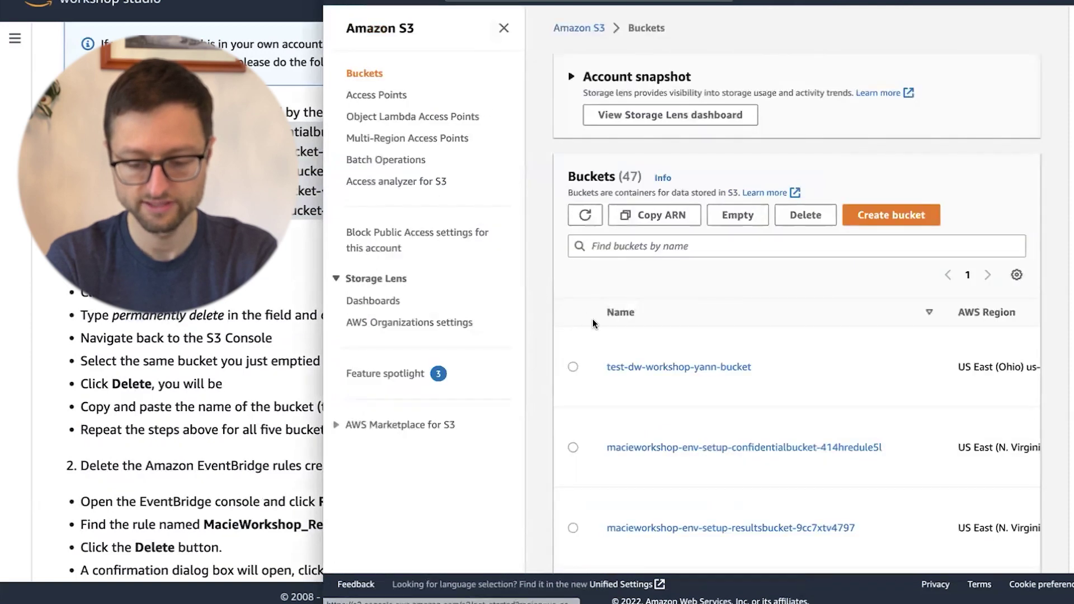
{"action": "left_click", "coordinate": [615, 365]}
{"action": "type", "text": "macie"}
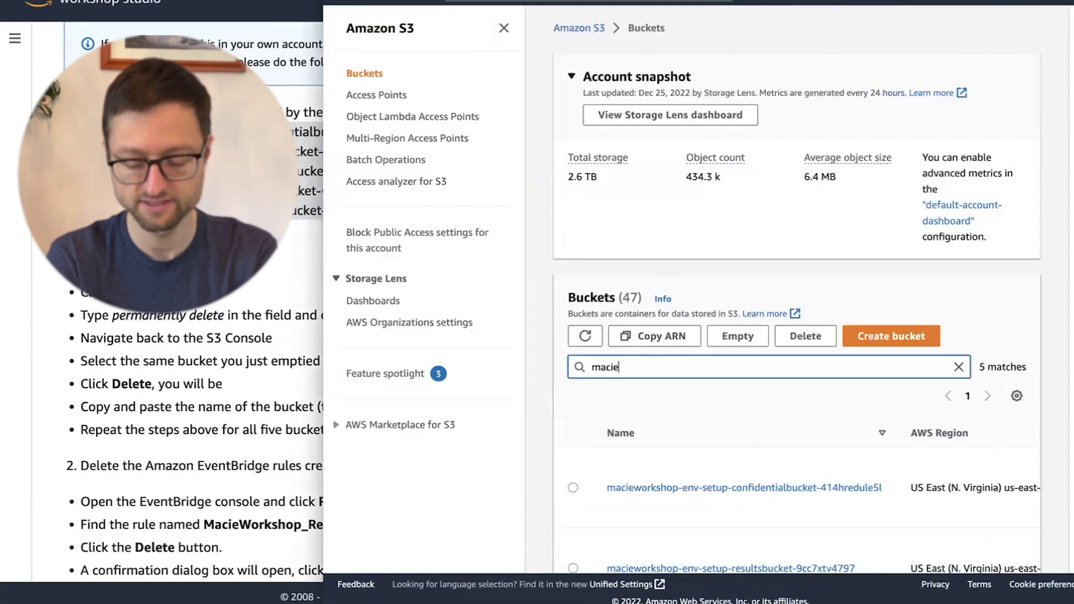
{"action": "scroll", "coordinate": [565, 281], "scroll_direction": "down", "scroll_amount": 4}
{"action": "left_click", "coordinate": [573, 281]}
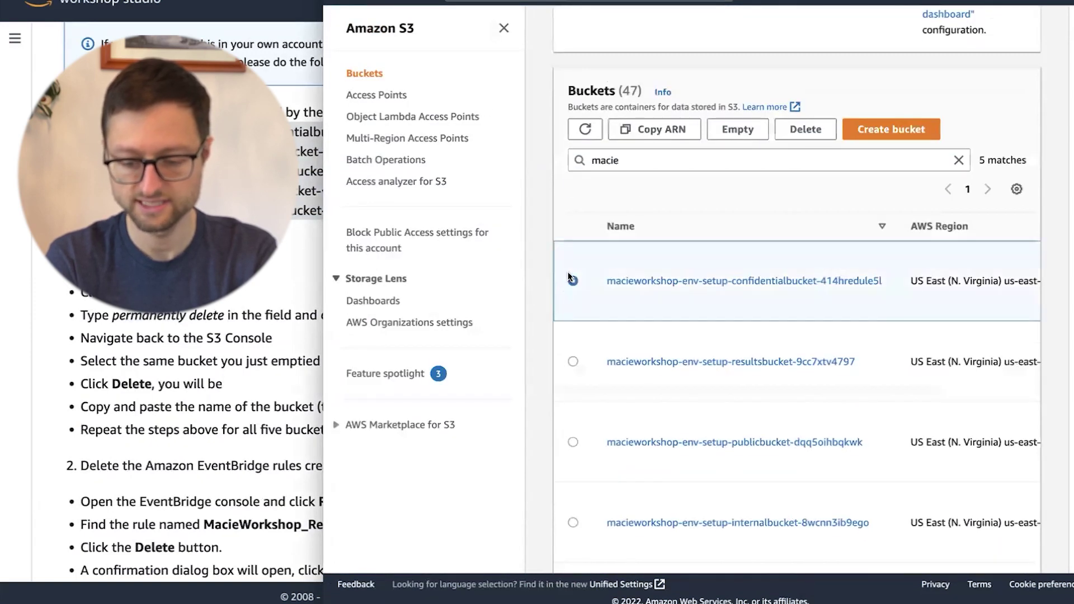
{"action": "left_click", "coordinate": [805, 138]}
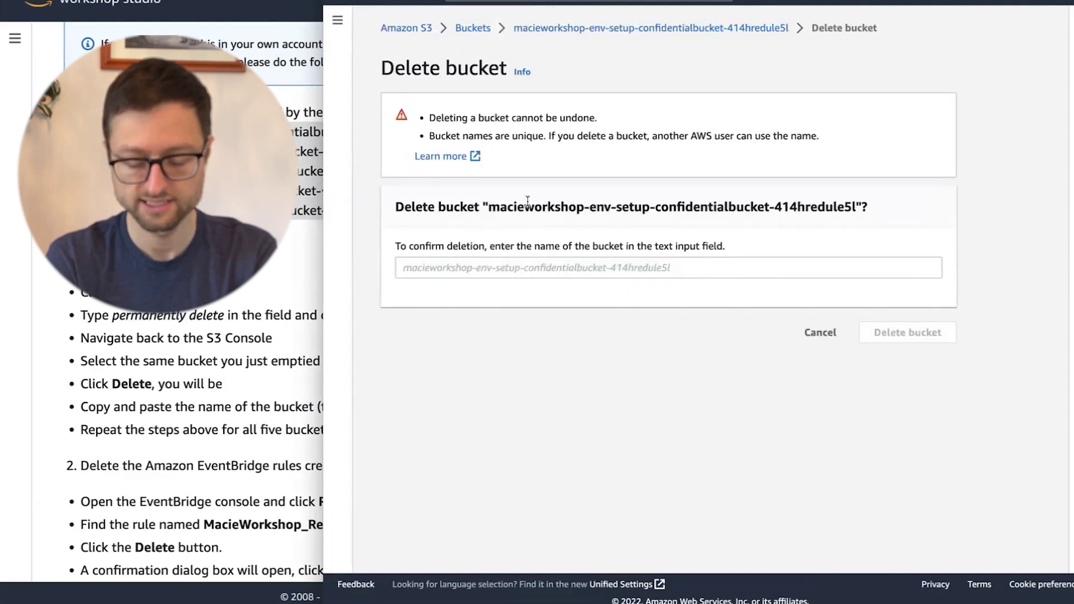
{"action": "left_click_drag", "start_coordinate": [489, 207], "coordinate": [856, 202]}
{"action": "key", "text": "ctrl+c"}
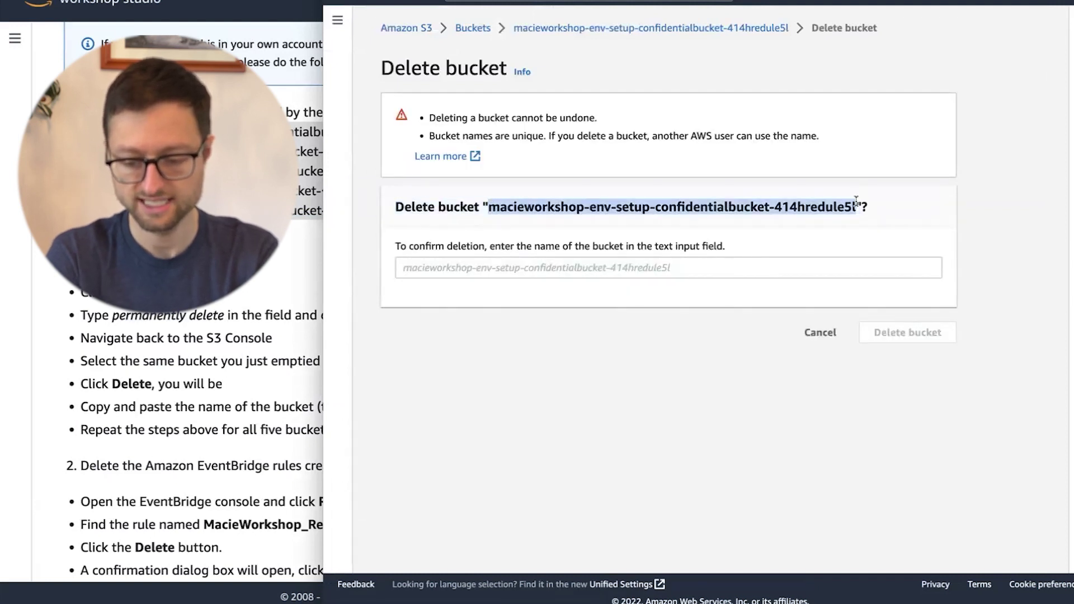
{"action": "left_click", "coordinate": [617, 268]}
{"action": "key", "text": "ctrl+v"}
{"action": "left_click", "coordinate": [907, 332]}
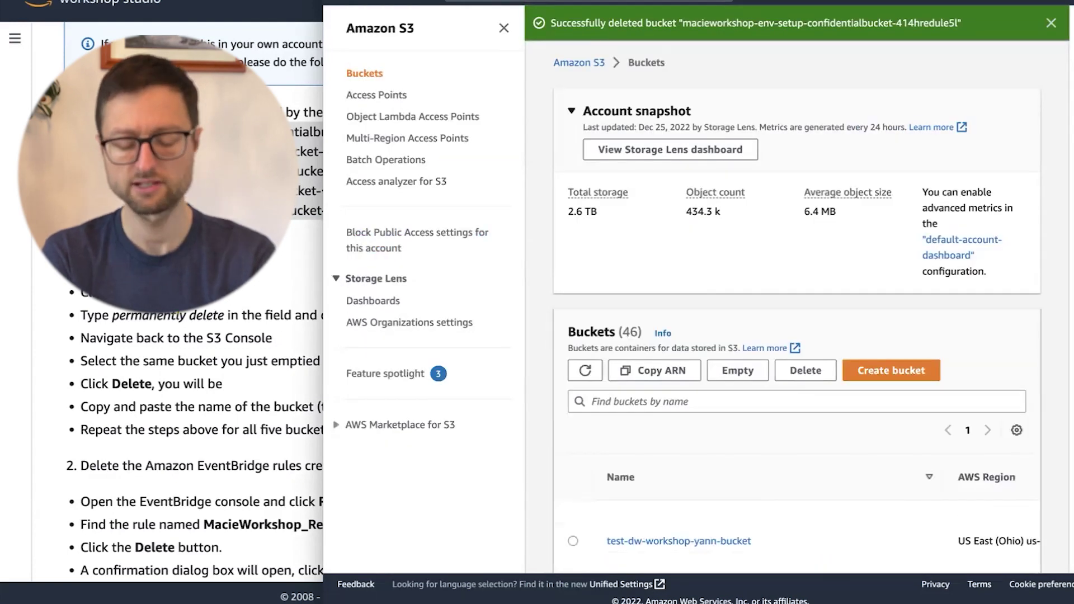
Step: Read the remaining cleanup instructions on the EventBridge rule, the MacieWorkshop-Env-Setup CloudFormation stack and disabling Macie
{"action": "left_click", "coordinate": [218, 325]}
{"action": "scroll", "coordinate": [216, 324], "scroll_direction": "down", "scroll_amount": 5}
{"action": "scroll", "coordinate": [216, 325], "scroll_direction": "down", "scroll_amount": 2}
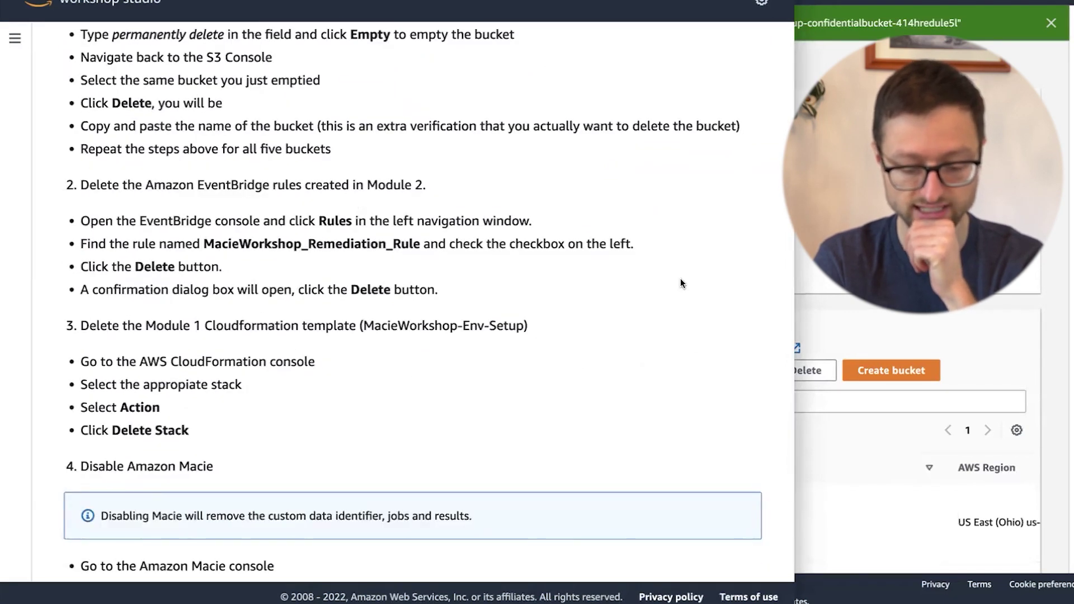
Step: Go to CloudFormation and delete the MacieWorkshop-Env-Setup stack, confirming the deletion
{"action": "left_click", "coordinate": [863, 311]}
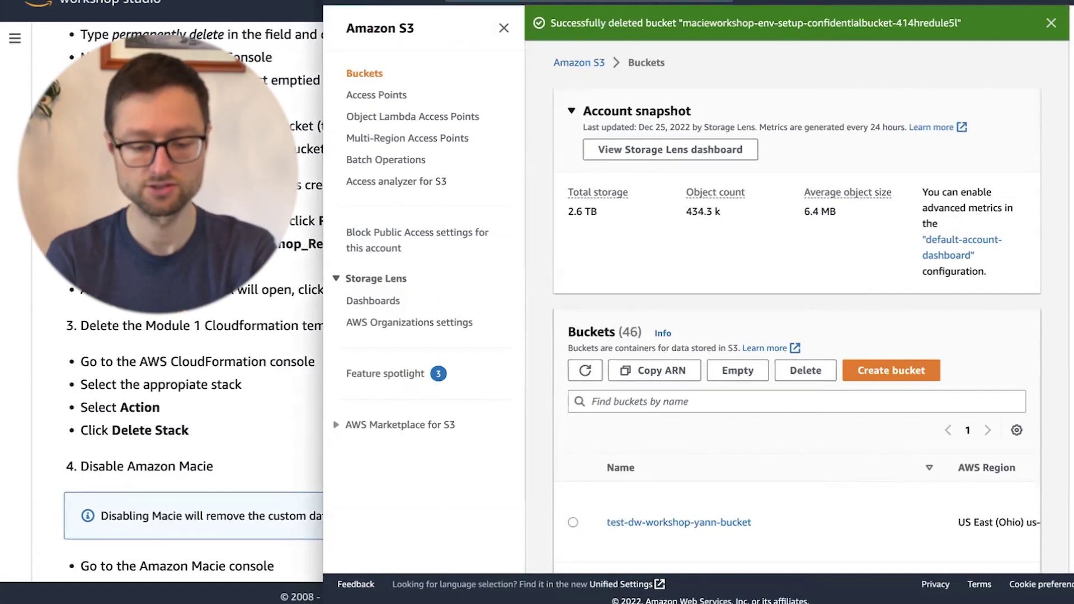
{"action": "type", "text": "cloudfo"}
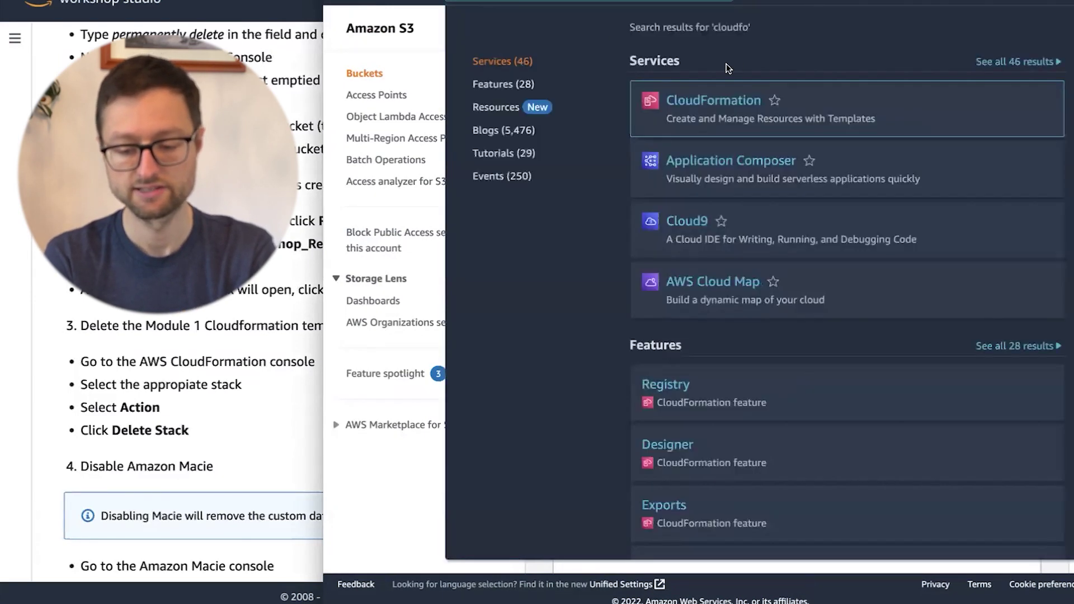
{"action": "mouse_move", "coordinate": [685, 102]}
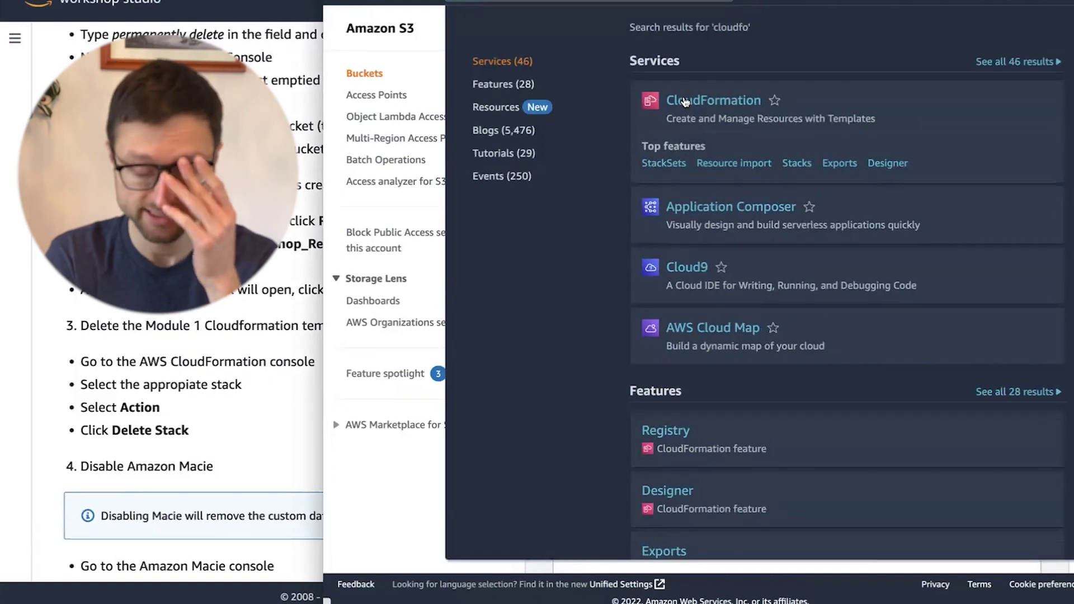
{"action": "left_click", "coordinate": [685, 101]}
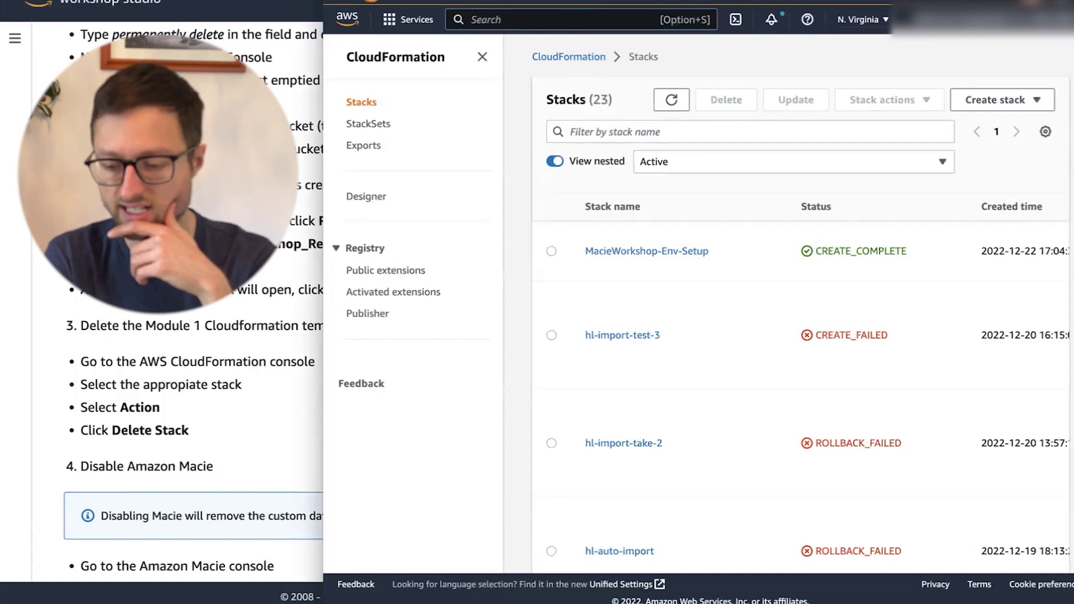
{"action": "scroll", "coordinate": [679, 133], "scroll_direction": "down", "scroll_amount": 1}
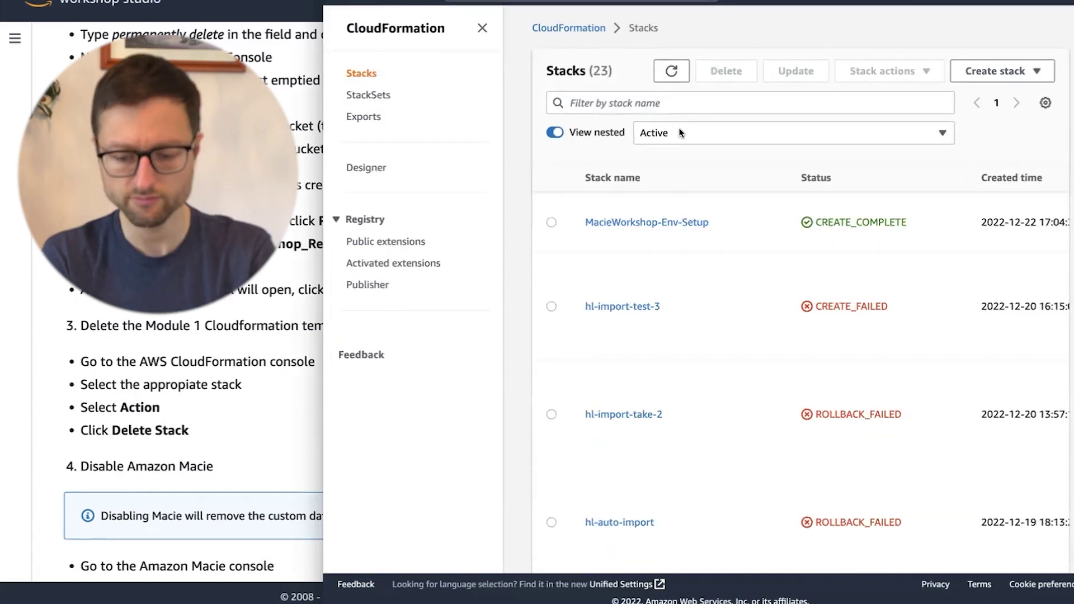
{"action": "left_click", "coordinate": [605, 219]}
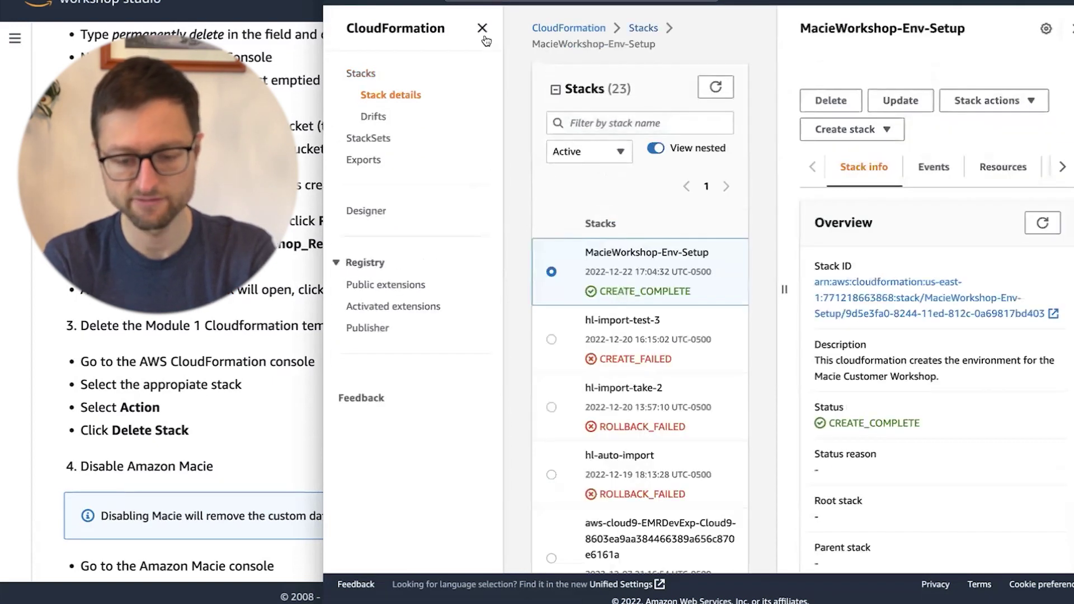
{"action": "left_click", "coordinate": [482, 29]}
{"action": "left_click", "coordinate": [839, 104]}
{"action": "left_click", "coordinate": [877, 341]}
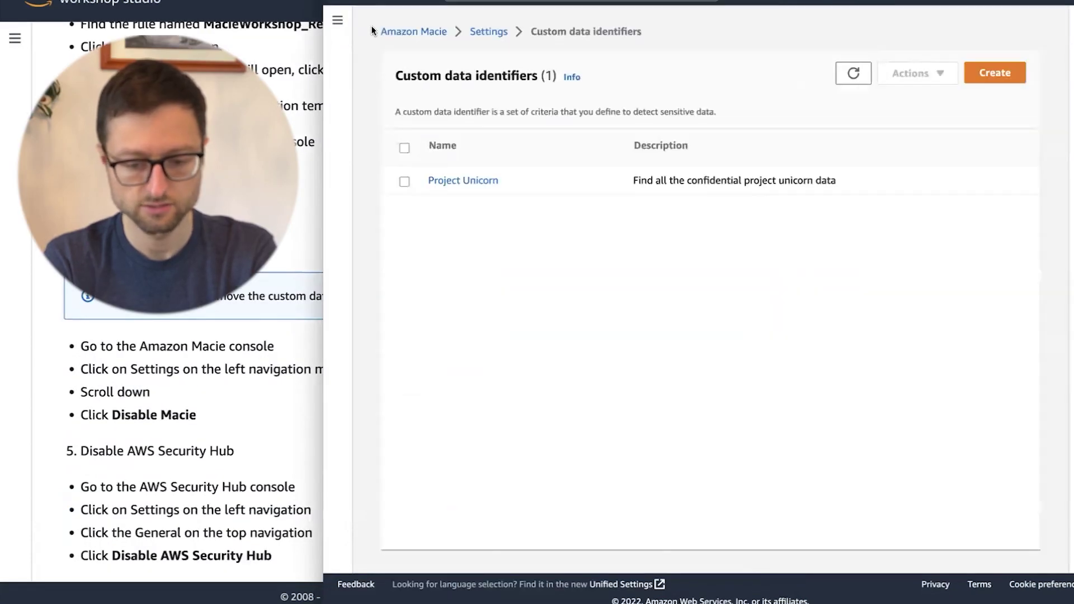
Step: Disable Amazon Macie from its settings, confirming with the word Disable
{"action": "left_click", "coordinate": [409, 34]}
{"action": "left_click", "coordinate": [337, 20]}
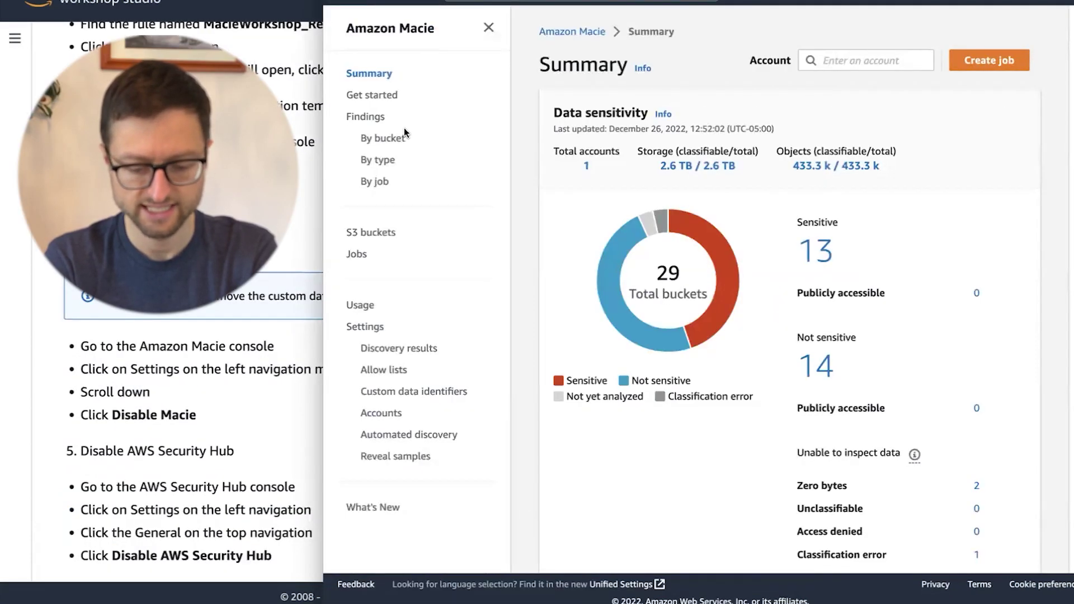
{"action": "left_click", "coordinate": [377, 319]}
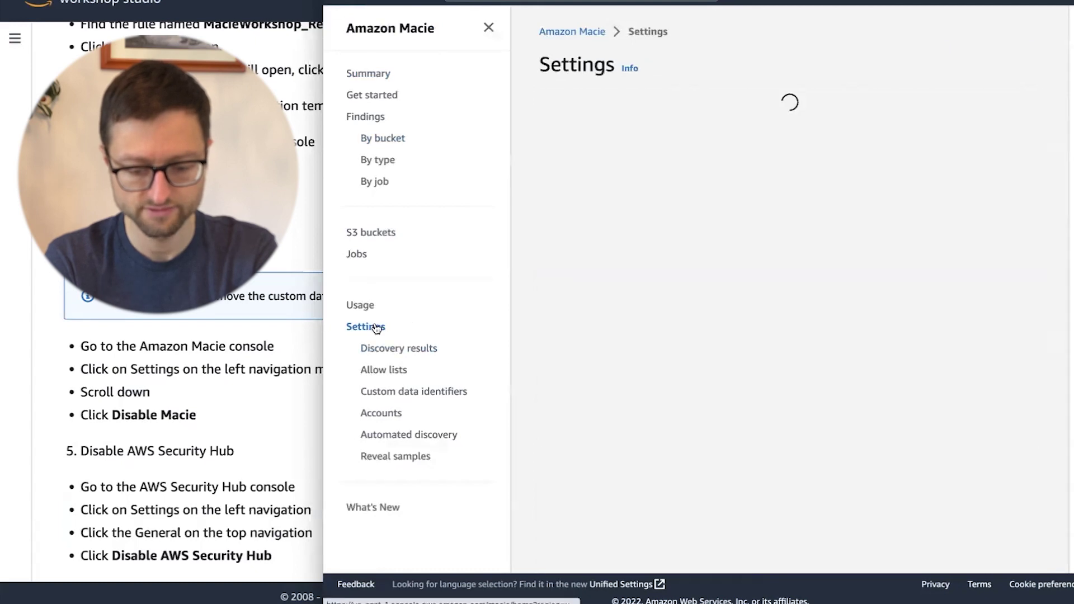
{"action": "scroll", "coordinate": [676, 224], "scroll_direction": "down", "scroll_amount": 10}
{"action": "scroll", "coordinate": [676, 223], "scroll_direction": "up", "scroll_amount": 1}
{"action": "scroll", "coordinate": [677, 223], "scroll_direction": "down", "scroll_amount": 1}
{"action": "left_click", "coordinate": [588, 522]}
{"action": "type", "text": "Disable"}
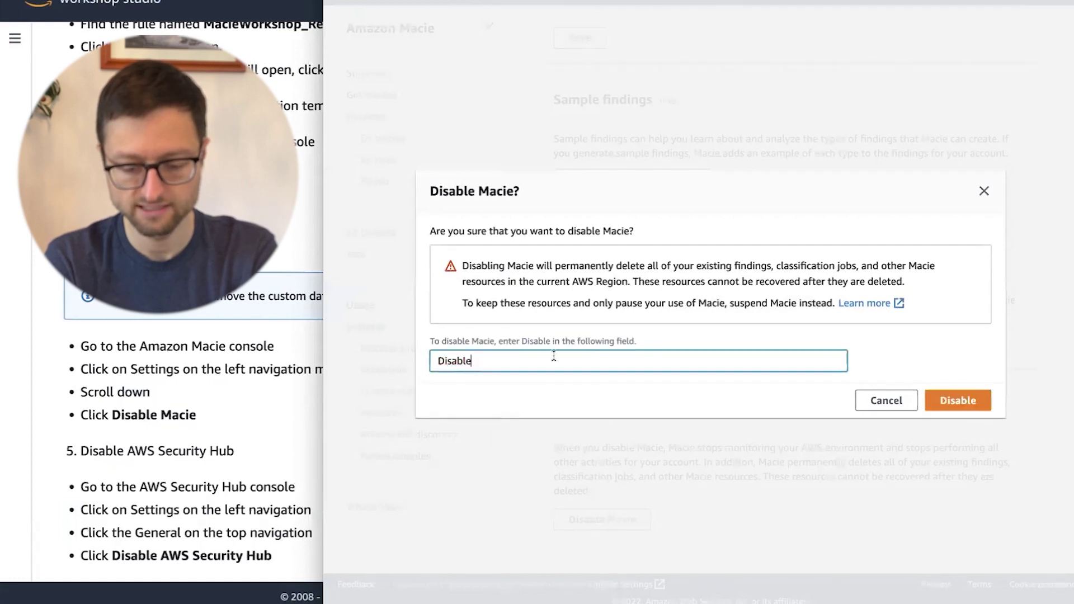
{"action": "left_click", "coordinate": [953, 397]}
Step: Check the final cleanup instructions and disable AWS Security Hub from its general settings, confirming the action
{"action": "left_click", "coordinate": [253, 418]}
{"action": "scroll", "coordinate": [667, 276], "scroll_direction": "down", "scroll_amount": 2}
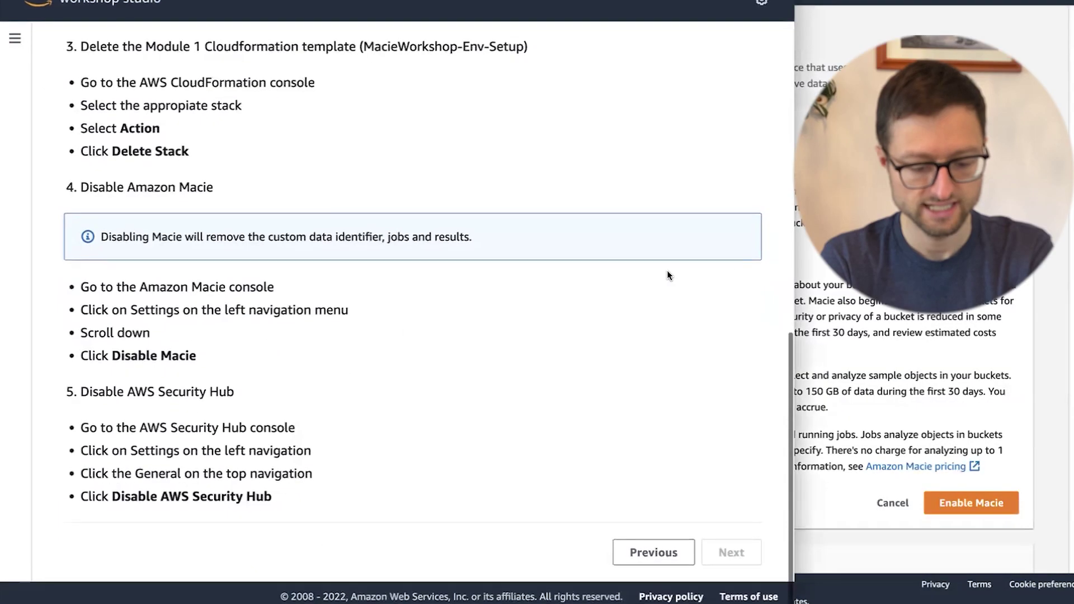
{"action": "left_click", "coordinate": [888, 237]}
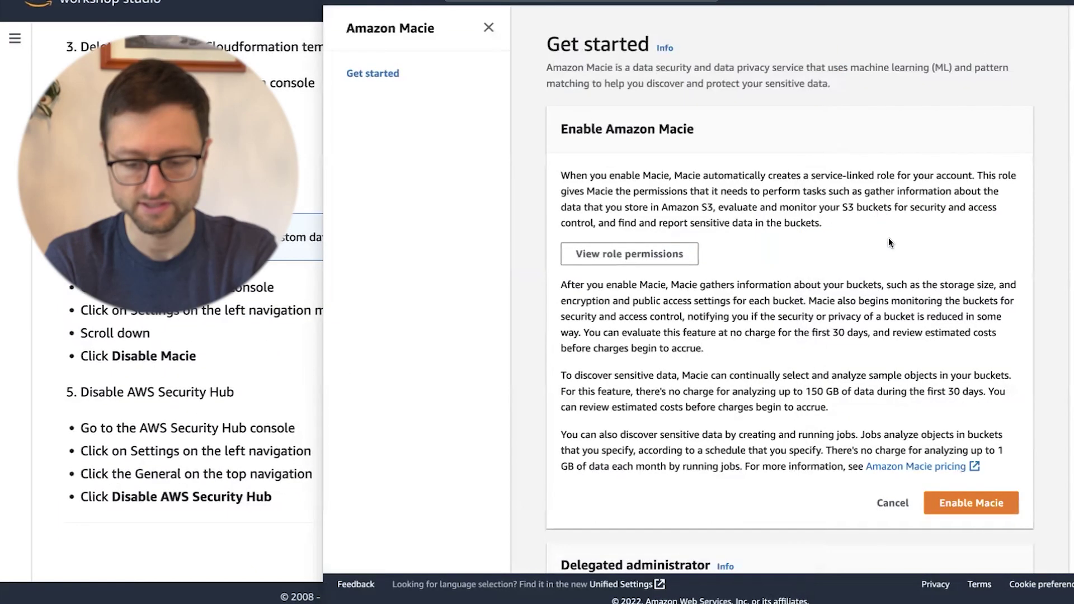
{"action": "left_click", "coordinate": [489, 3]}
{"action": "left_click", "coordinate": [688, 159]}
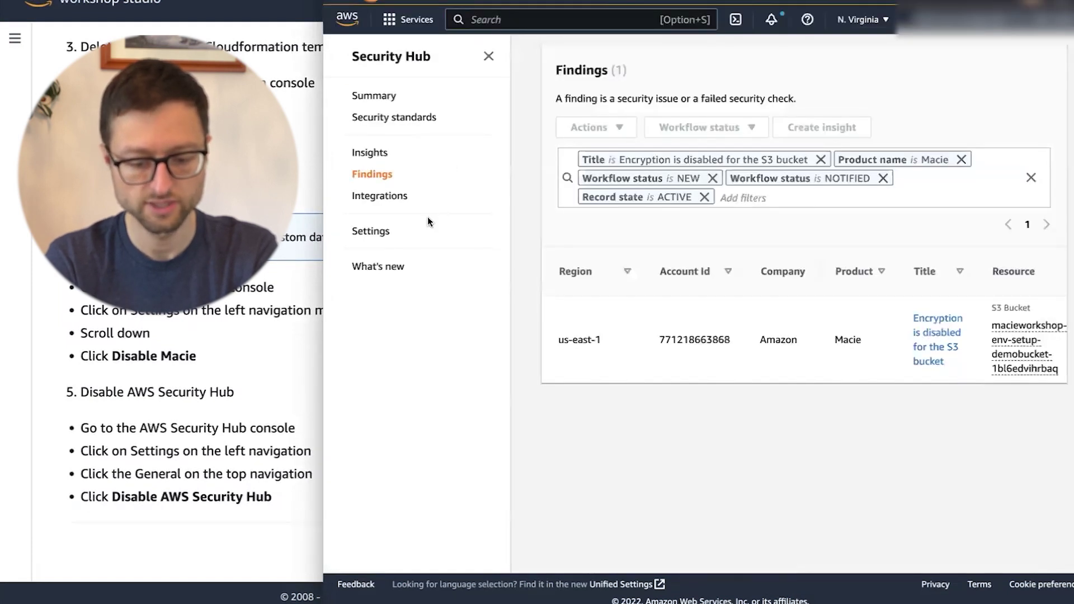
{"action": "left_click", "coordinate": [357, 234]}
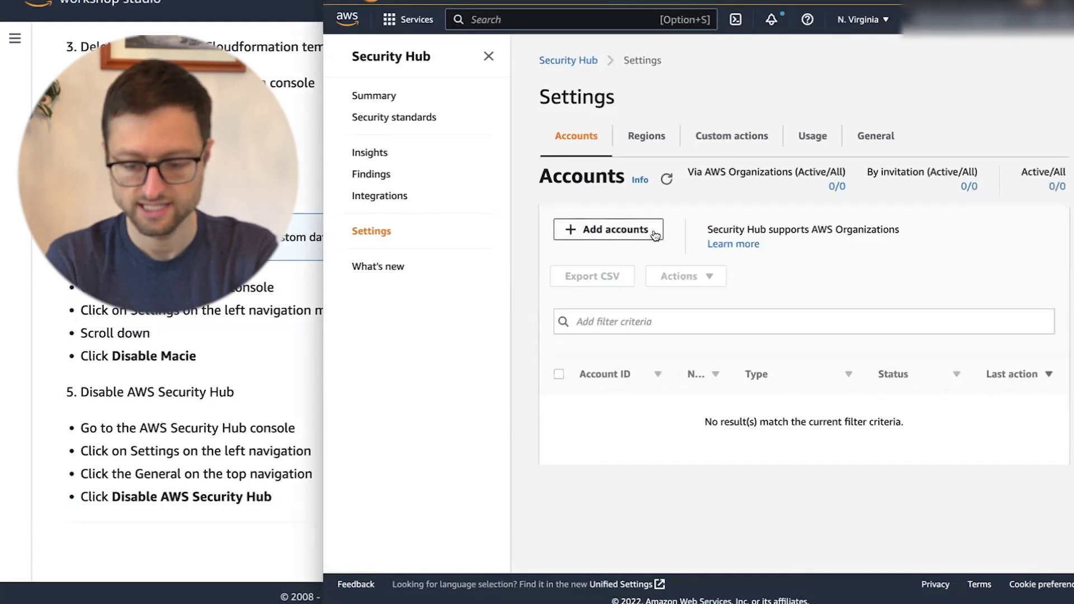
{"action": "left_click", "coordinate": [876, 136]}
{"action": "scroll", "coordinate": [733, 325], "scroll_direction": "down", "scroll_amount": 10}
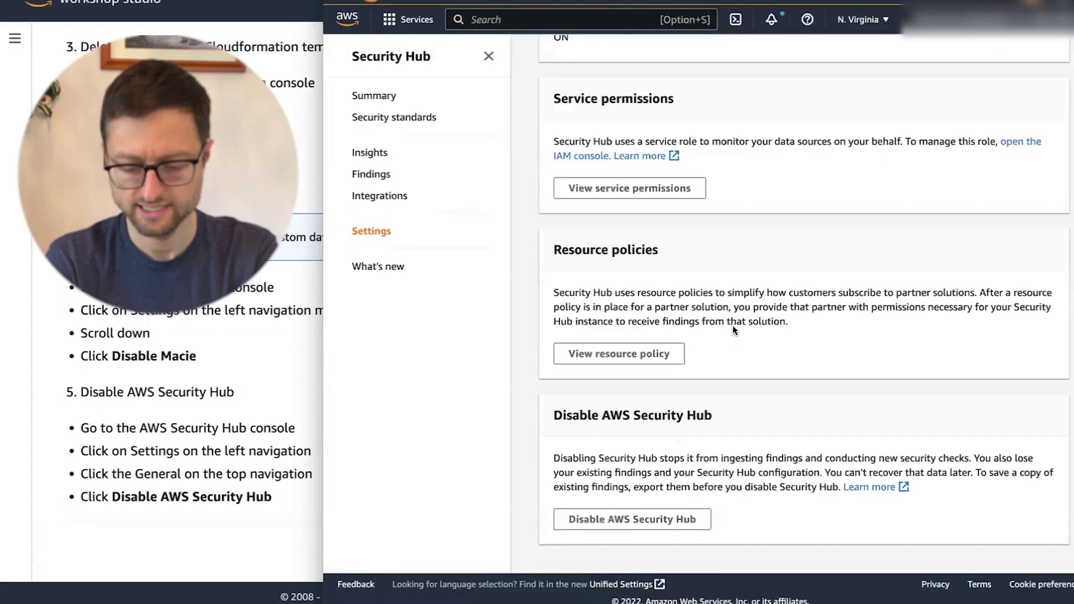
{"action": "left_click", "coordinate": [686, 515]}
{"action": "left_click", "coordinate": [817, 115]}
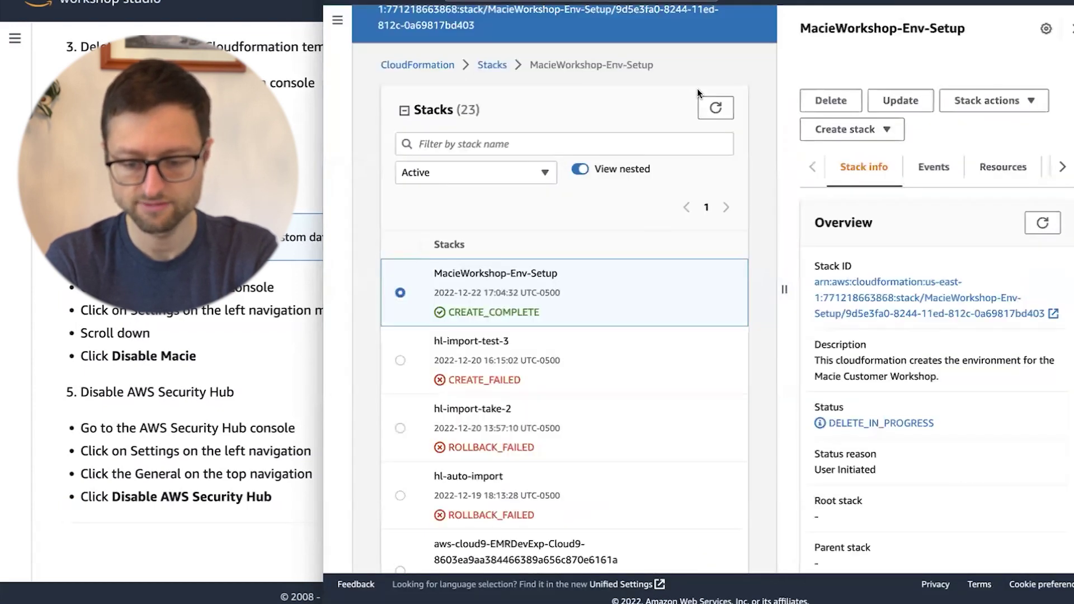
Step: Refresh the CloudFormation stack list and review the MacieWorkshop-Env-Setup stack's deletion events for its buckets, functions and roles
{"action": "left_click", "coordinate": [714, 104]}
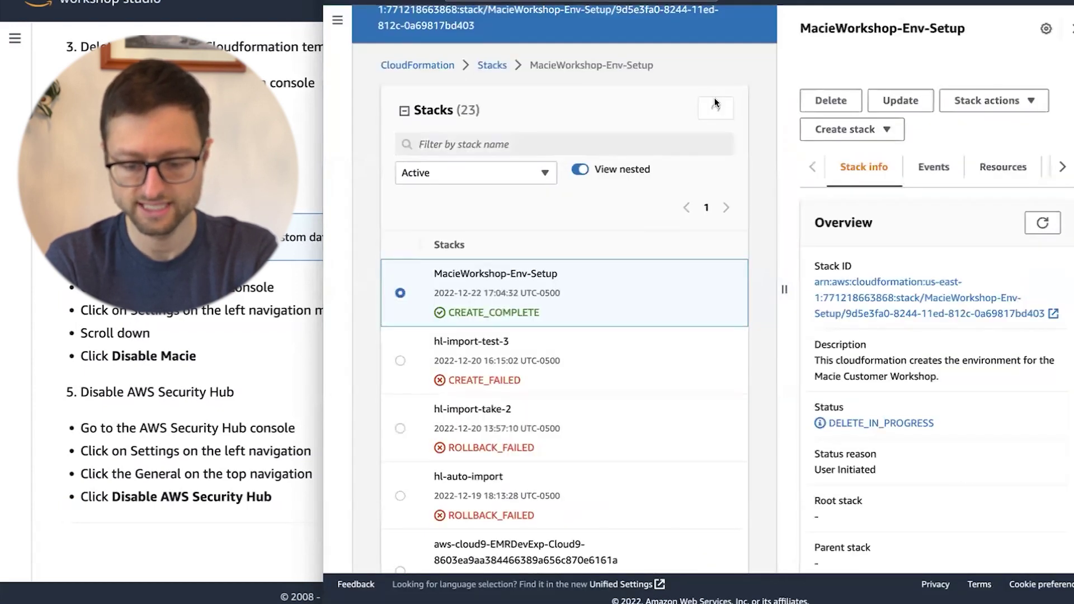
{"action": "left_click_drag", "start_coordinate": [784, 276], "coordinate": [652, 285]}
{"action": "left_click", "coordinate": [801, 107]}
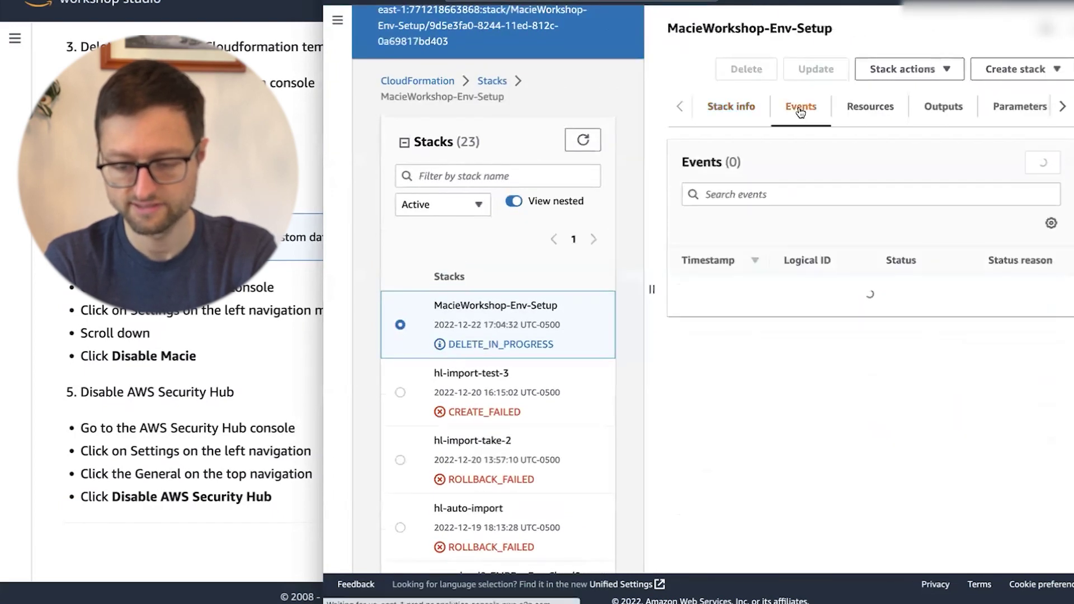
{"action": "scroll", "coordinate": [866, 346], "scroll_direction": "down", "scroll_amount": 3}
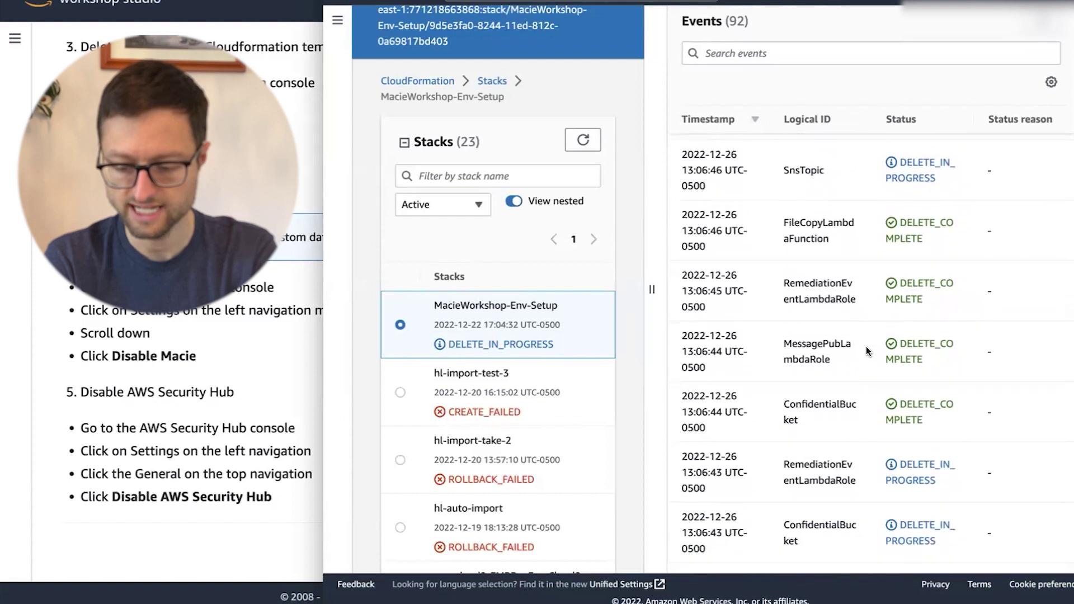
{"action": "scroll", "coordinate": [866, 347], "scroll_direction": "down", "scroll_amount": 3}
{"action": "scroll", "coordinate": [866, 347], "scroll_direction": "down", "scroll_amount": 7}
{"action": "double_click", "coordinate": [813, 386]}
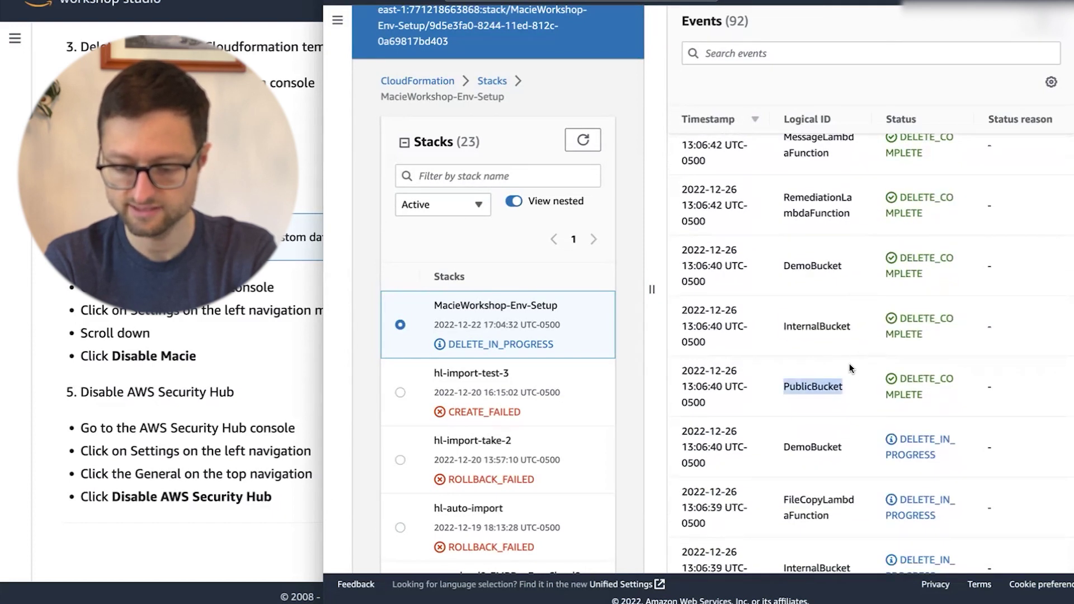
{"action": "left_click_drag", "start_coordinate": [849, 363], "coordinate": [774, 265]}
{"action": "left_click", "coordinate": [838, 301]}
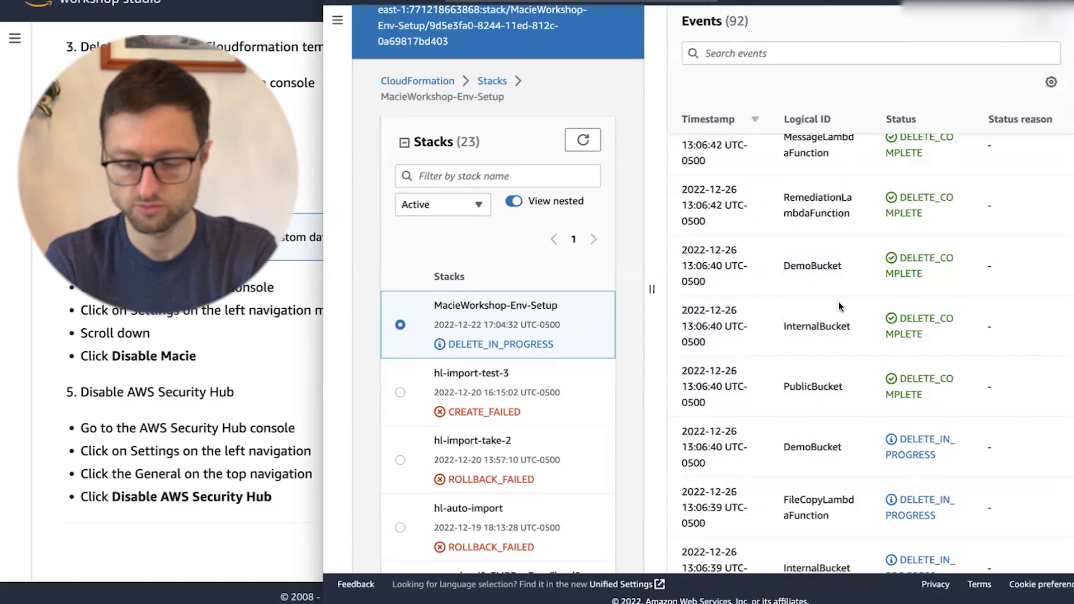
{"action": "scroll", "coordinate": [838, 306], "scroll_direction": "up", "scroll_amount": 10}
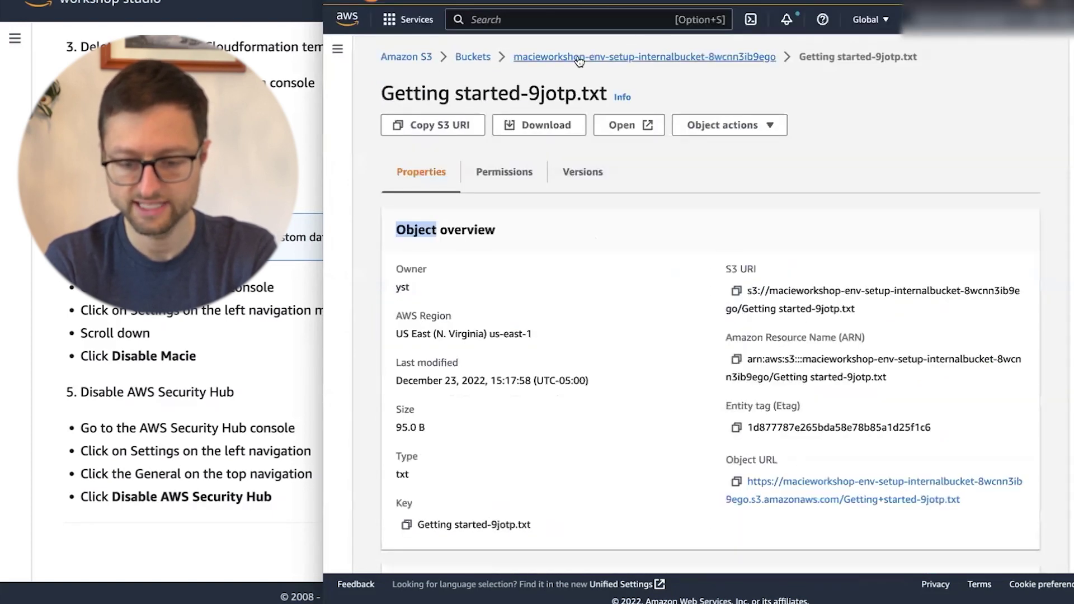
Step: Return to the S3 bucket list and filter it by macie to check for leftover workshop buckets
{"action": "left_click", "coordinate": [472, 56]}
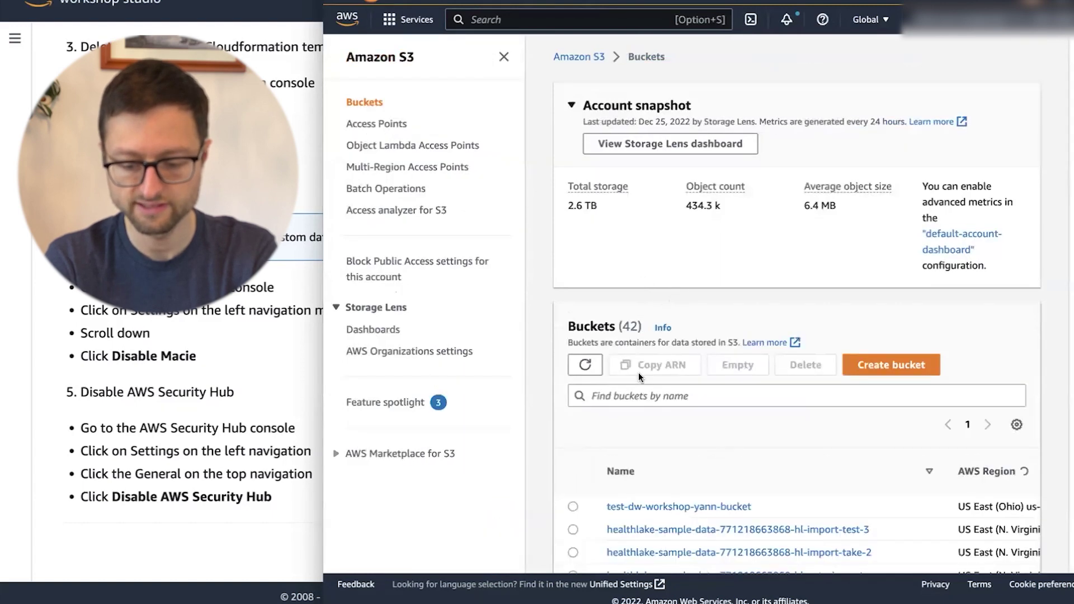
{"action": "left_click", "coordinate": [620, 394]}
{"action": "type", "text": "macie"}
{"action": "scroll", "coordinate": [627, 411], "scroll_direction": "down", "scroll_amount": 1}
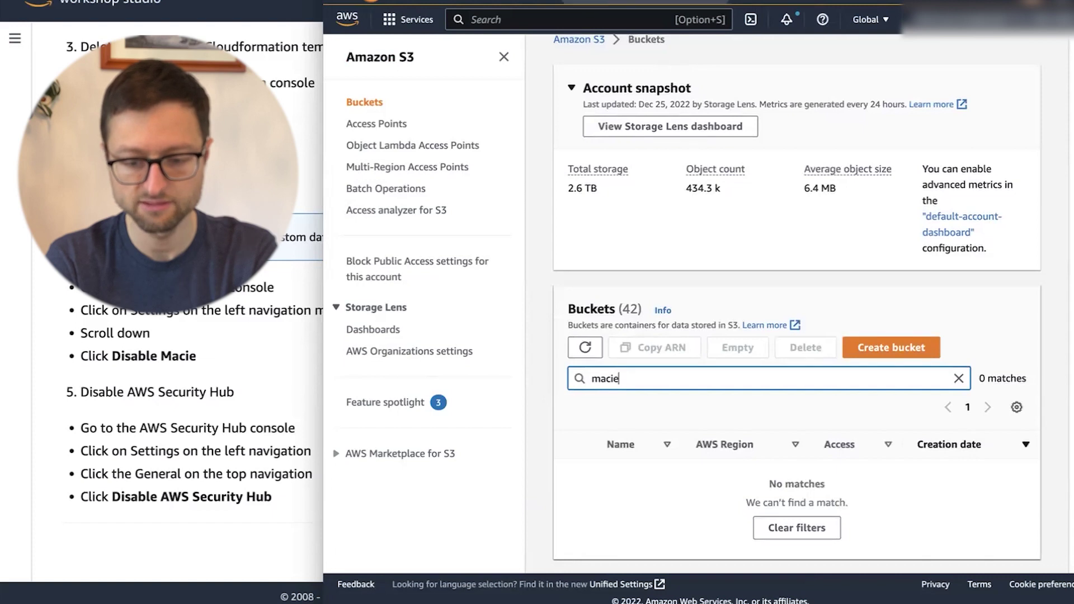
Step: Go over the workshop's Cleanup page again, from the five-bucket deletion instructions to disabling Security Hub, alongside the stack's deletion events
{"action": "key", "text": "ctrl+Tab"}
{"action": "scroll", "coordinate": [204, 313], "scroll_direction": "up", "scroll_amount": 8}
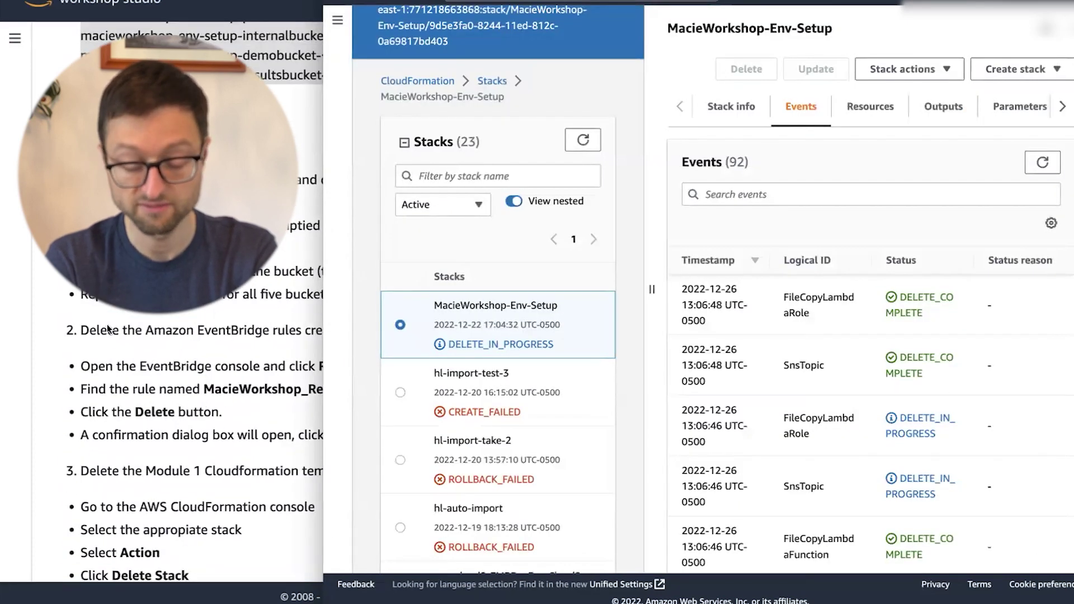
{"action": "key", "text": "super+Tab"}
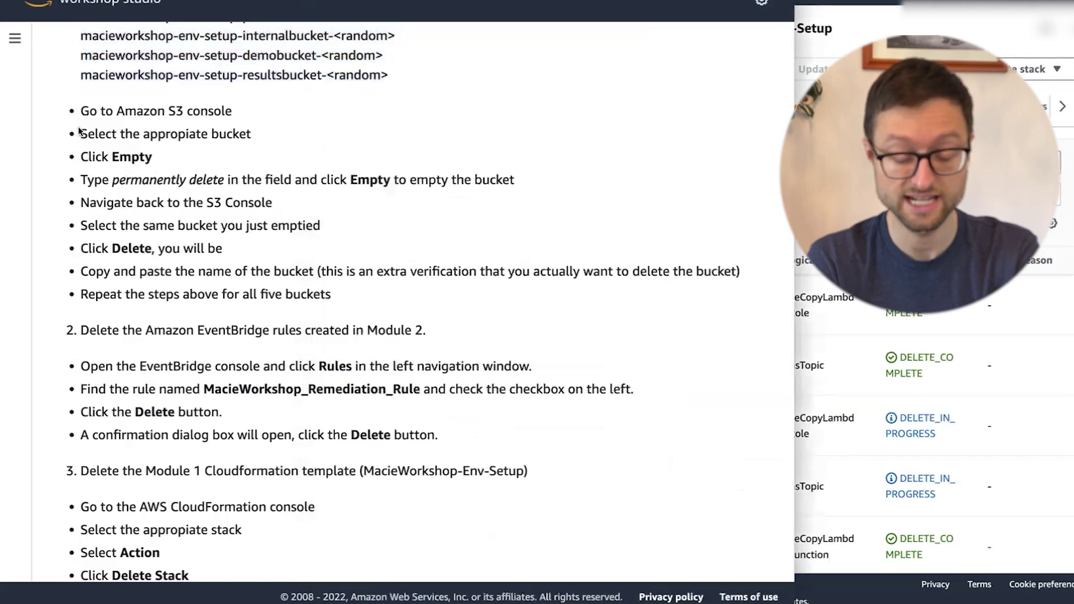
{"action": "left_click_drag", "start_coordinate": [84, 135], "coordinate": [233, 266]}
{"action": "left_click", "coordinate": [268, 314]}
{"action": "scroll", "coordinate": [267, 314], "scroll_direction": "up", "scroll_amount": 7}
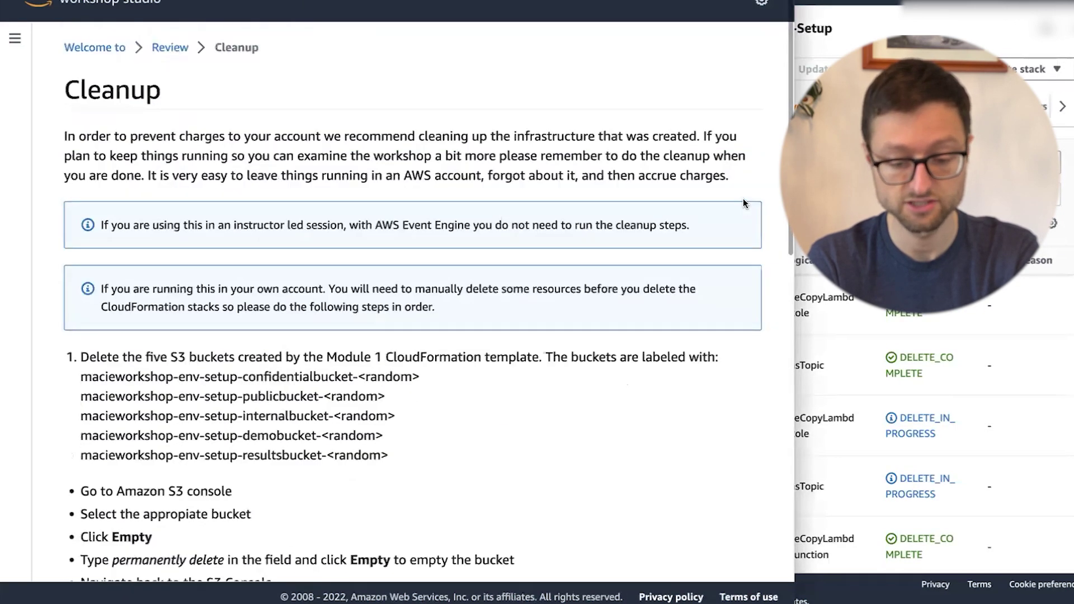
{"action": "left_click", "coordinate": [831, 164]}
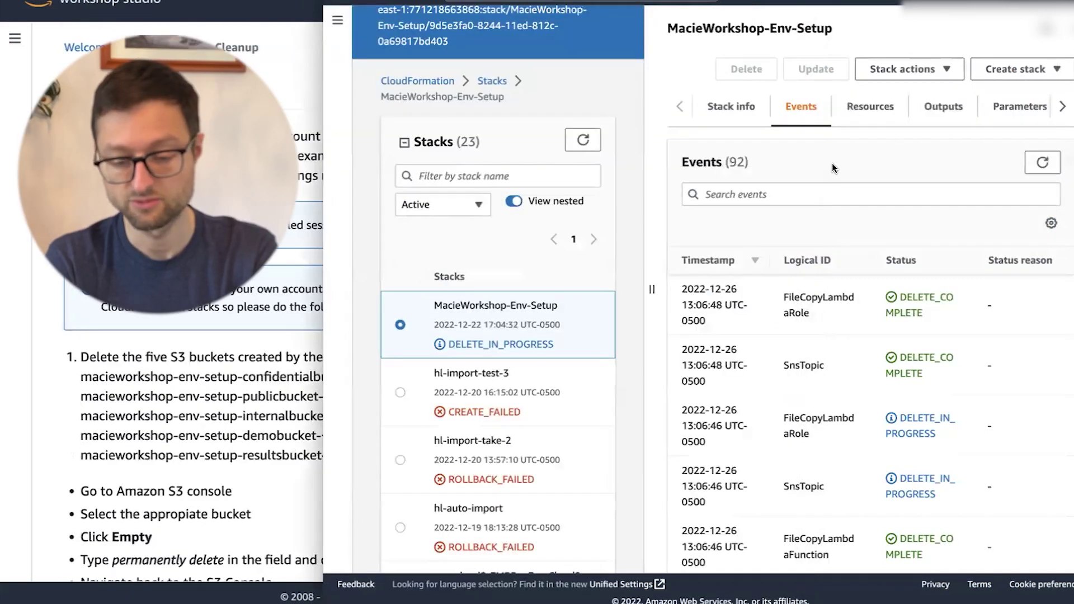
{"action": "key", "text": "super+Tab"}
{"action": "scroll", "coordinate": [677, 439], "scroll_direction": "down", "scroll_amount": 10}
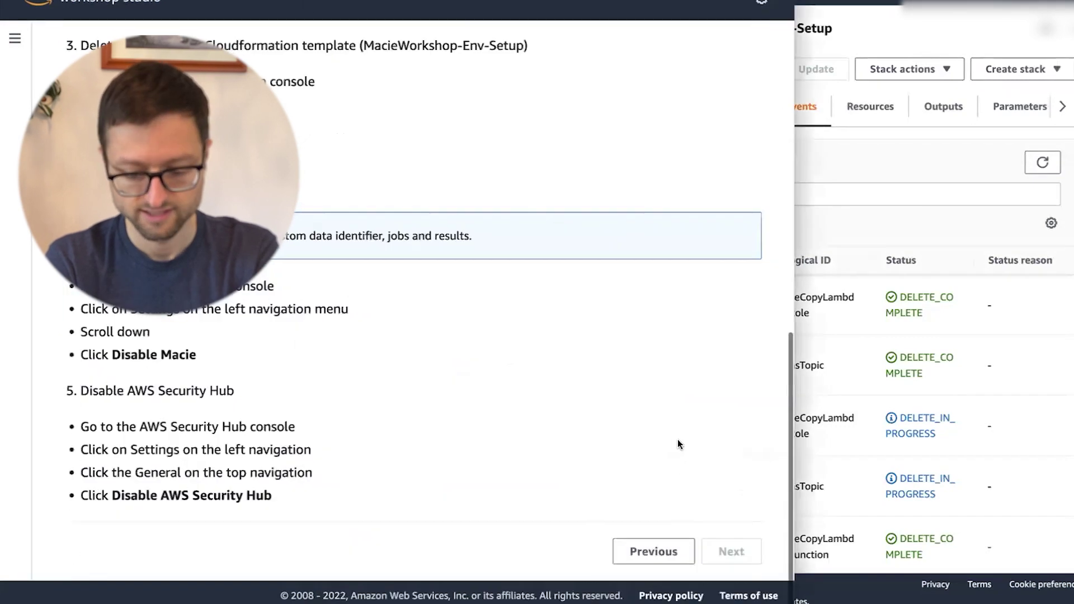